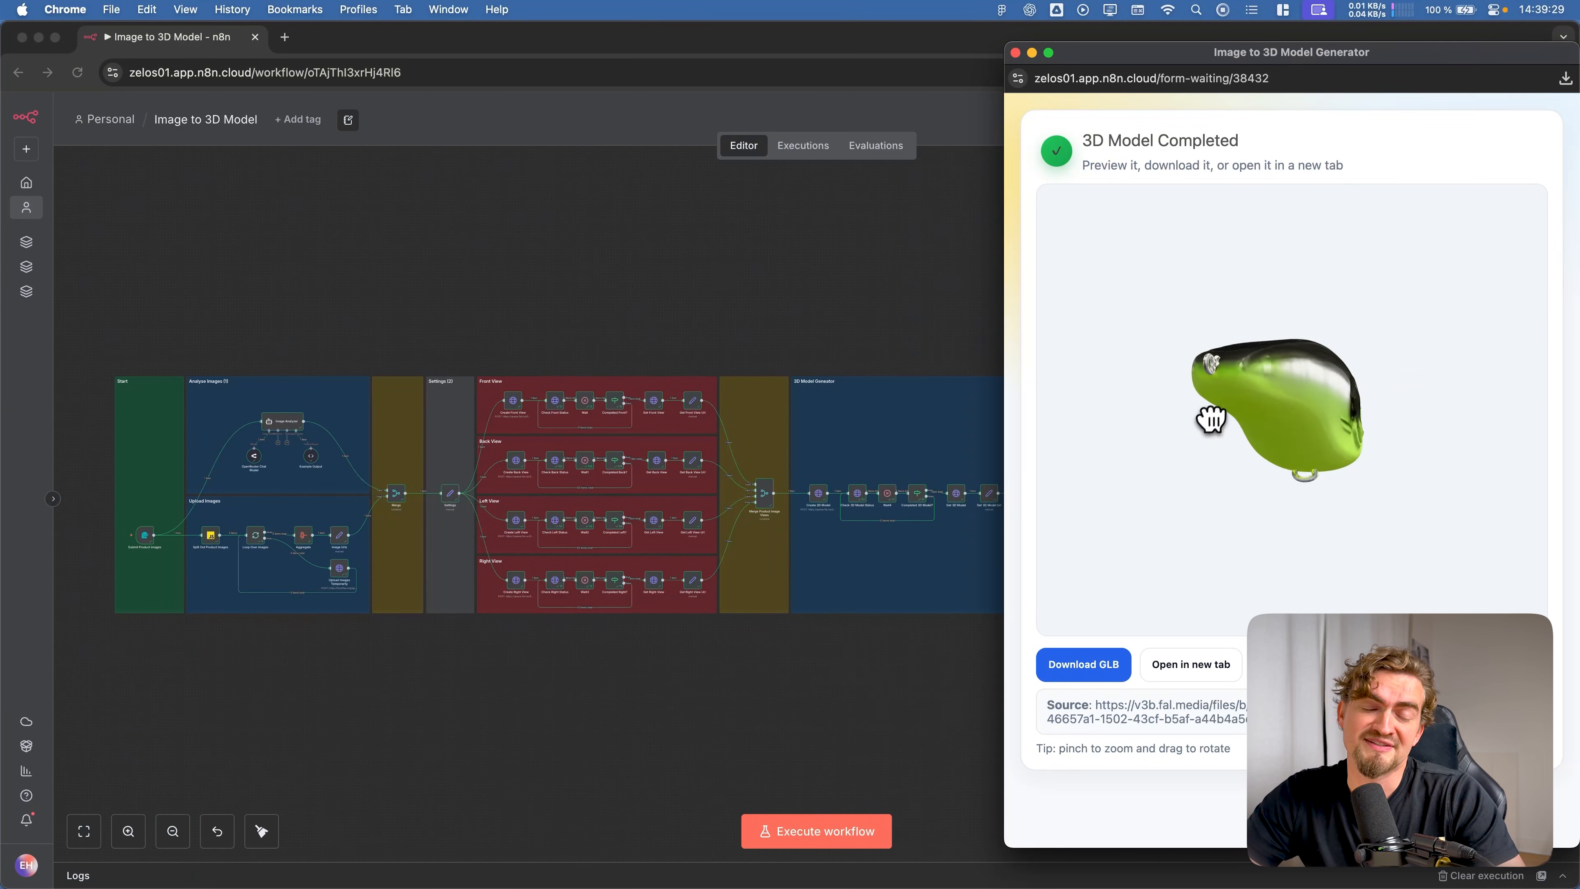
Rotate the generated 3D model preview and survey the full Image to 3D Model workflow from Start to Response
drag(1268, 396, 1288, 463)
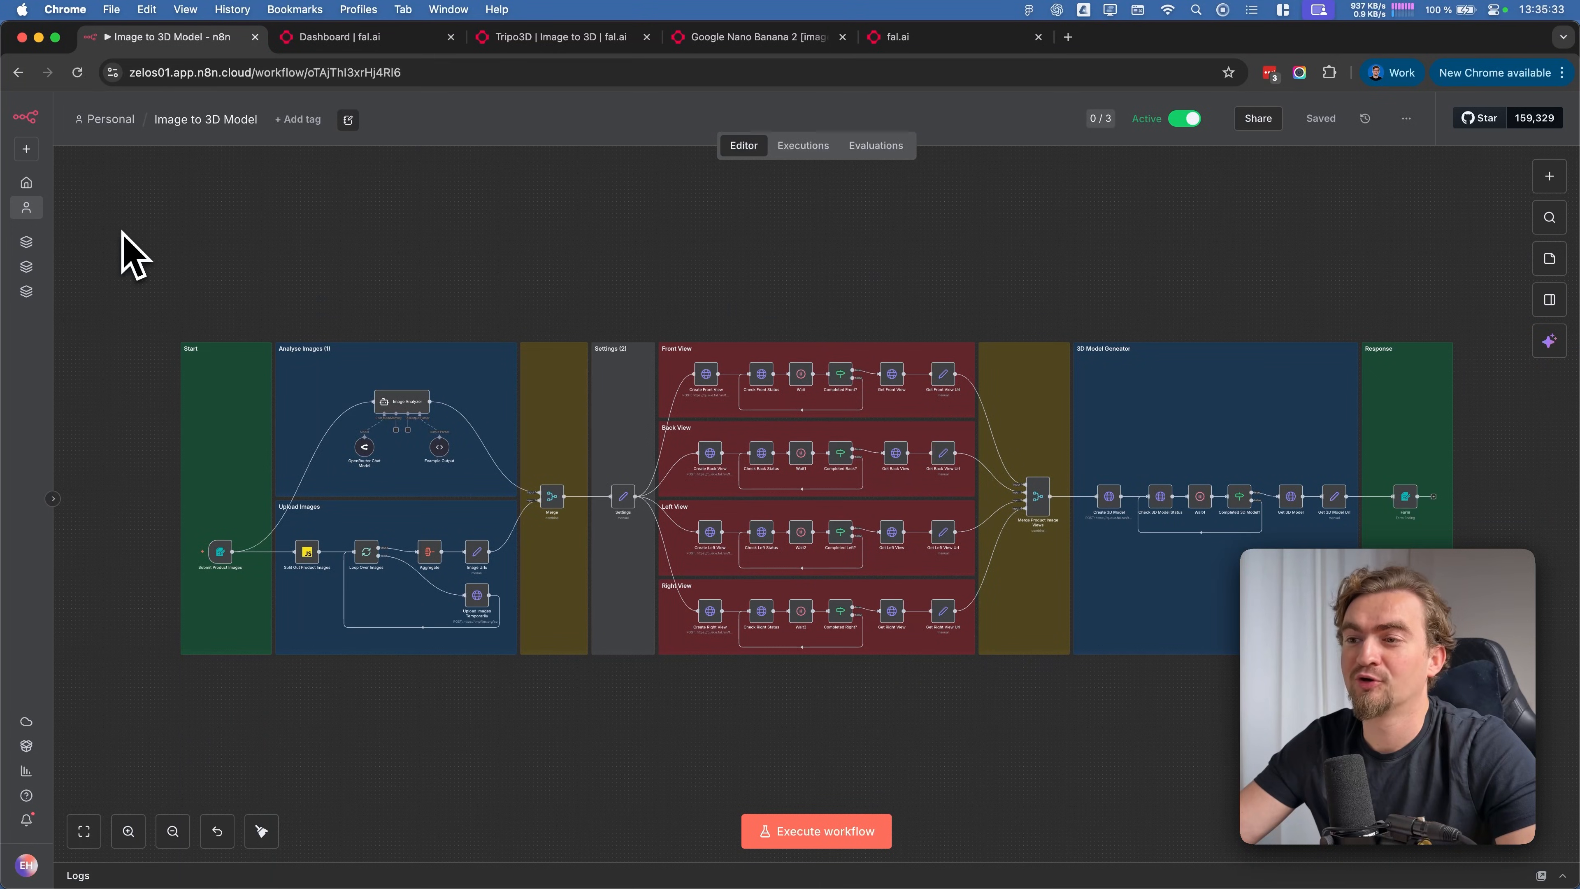
drag(121, 225, 1417, 735)
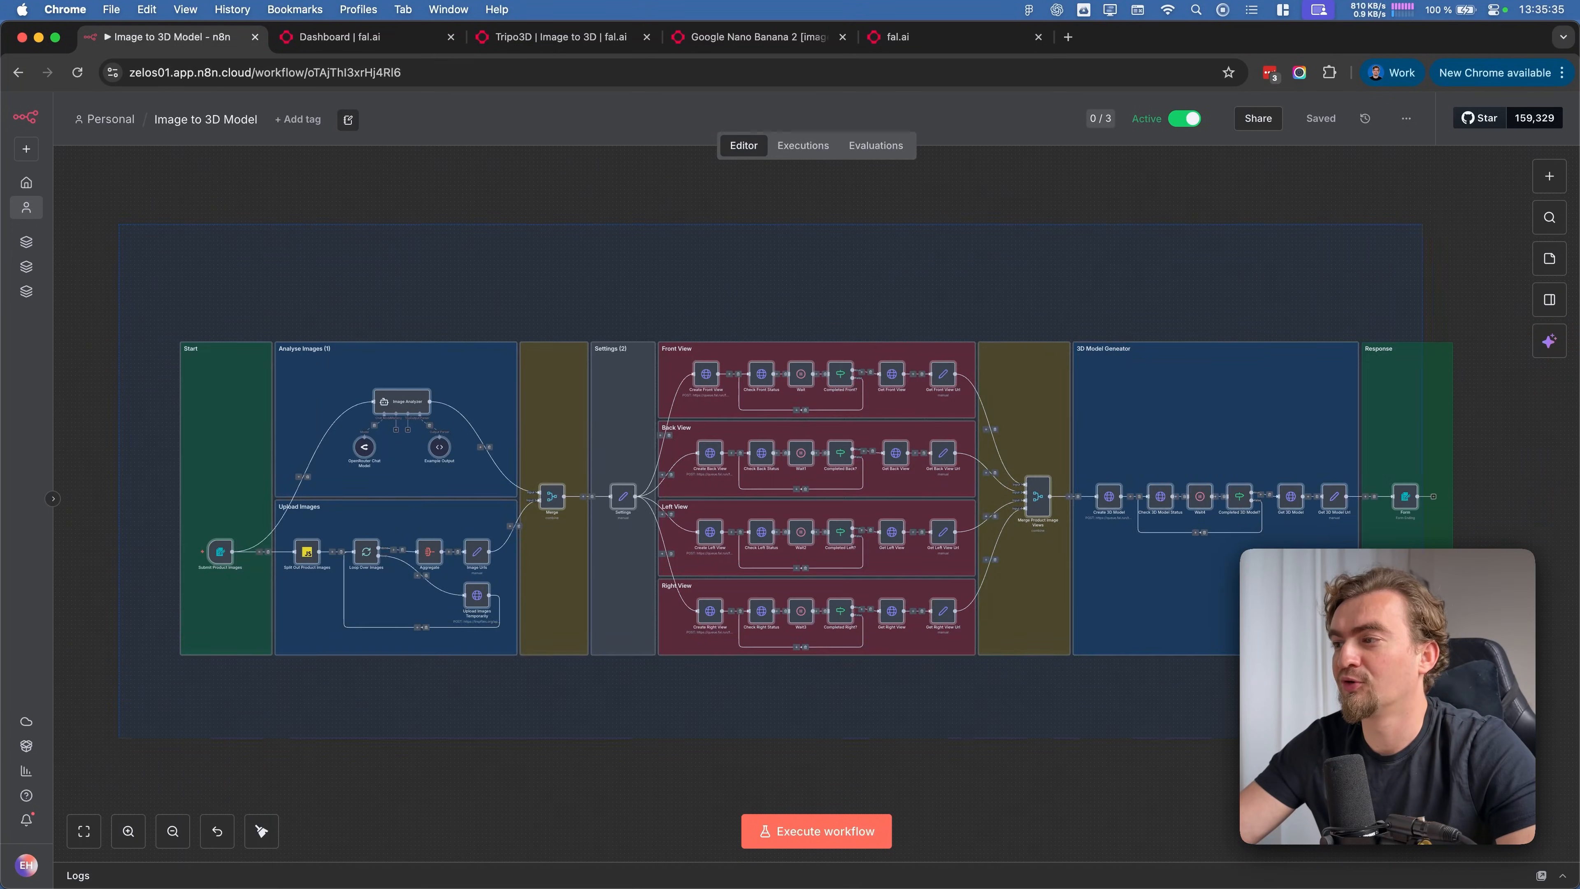
drag(94, 272, 1118, 685)
drag(1317, 690, 1541, 720)
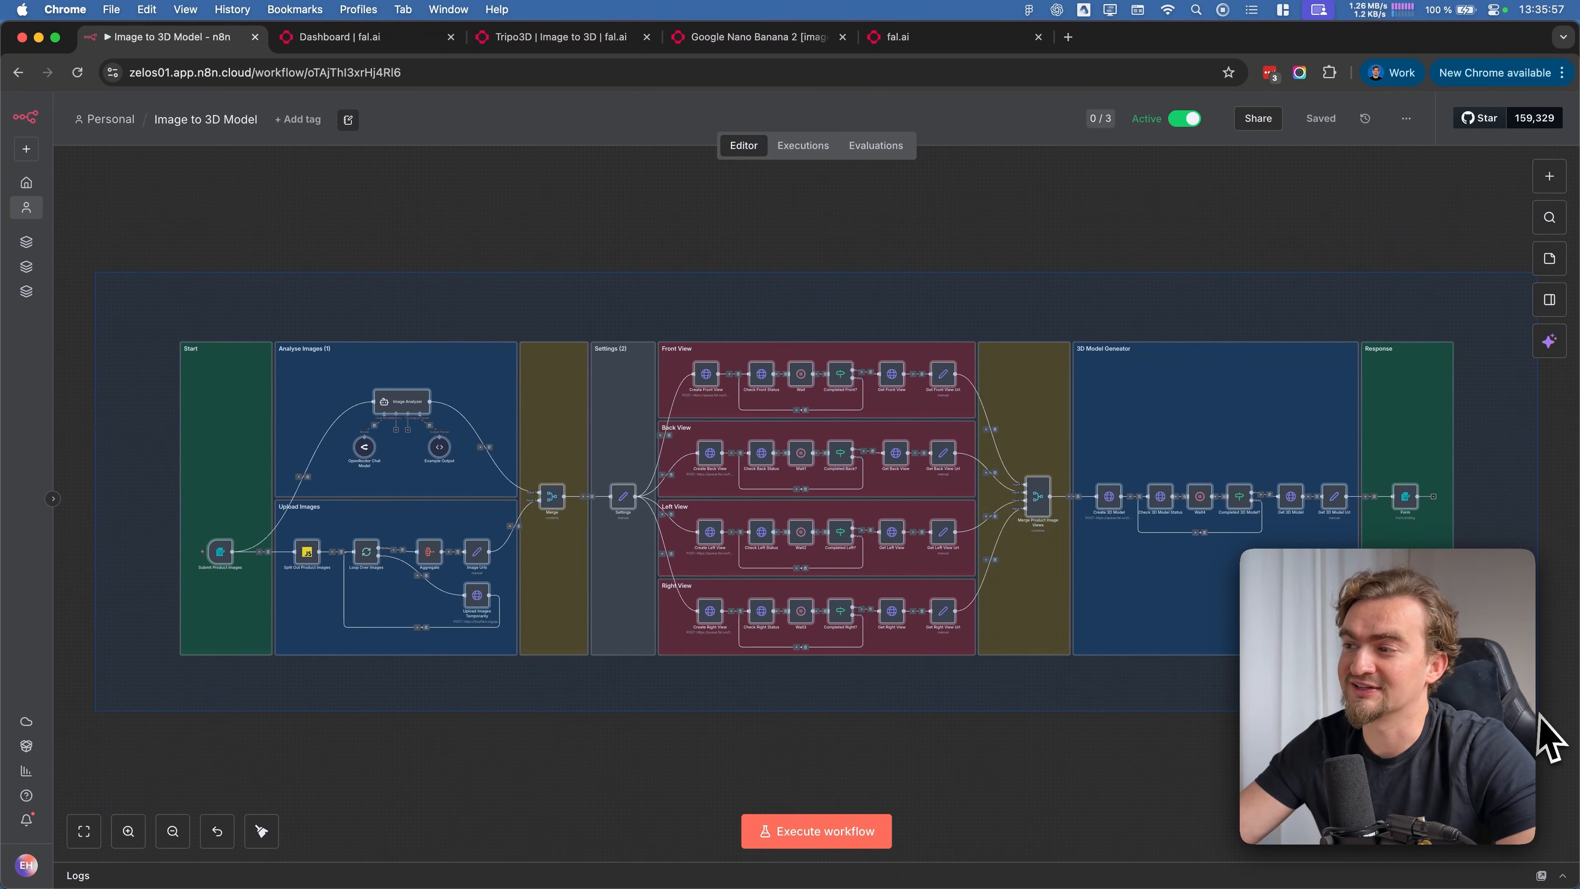
click(1540, 721)
scroll(1398, 457, up, 5)
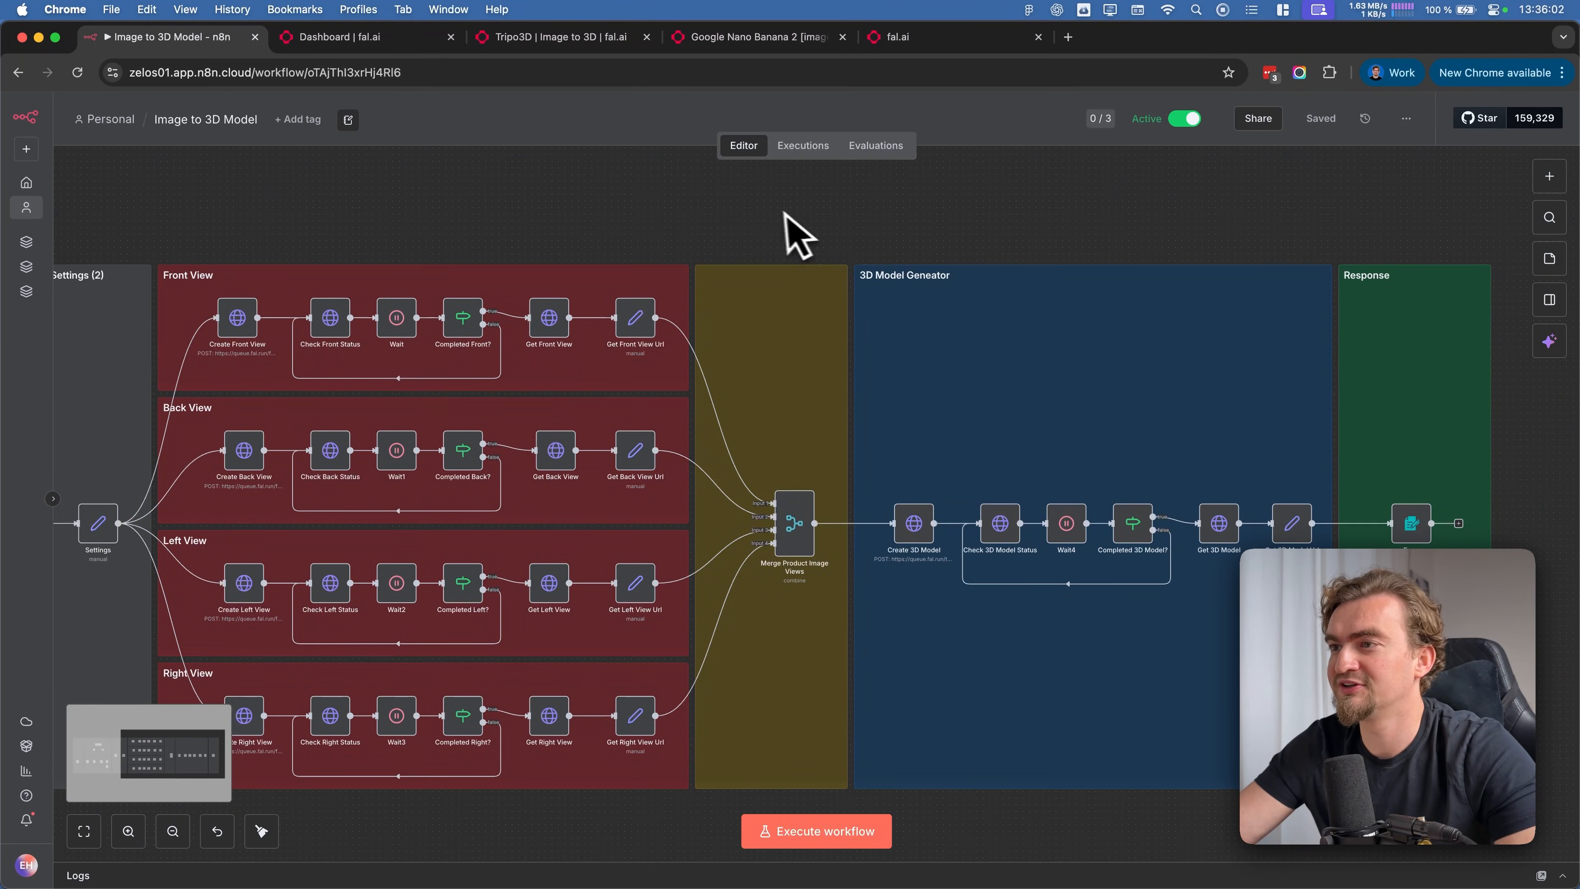
drag(785, 212, 1384, 845)
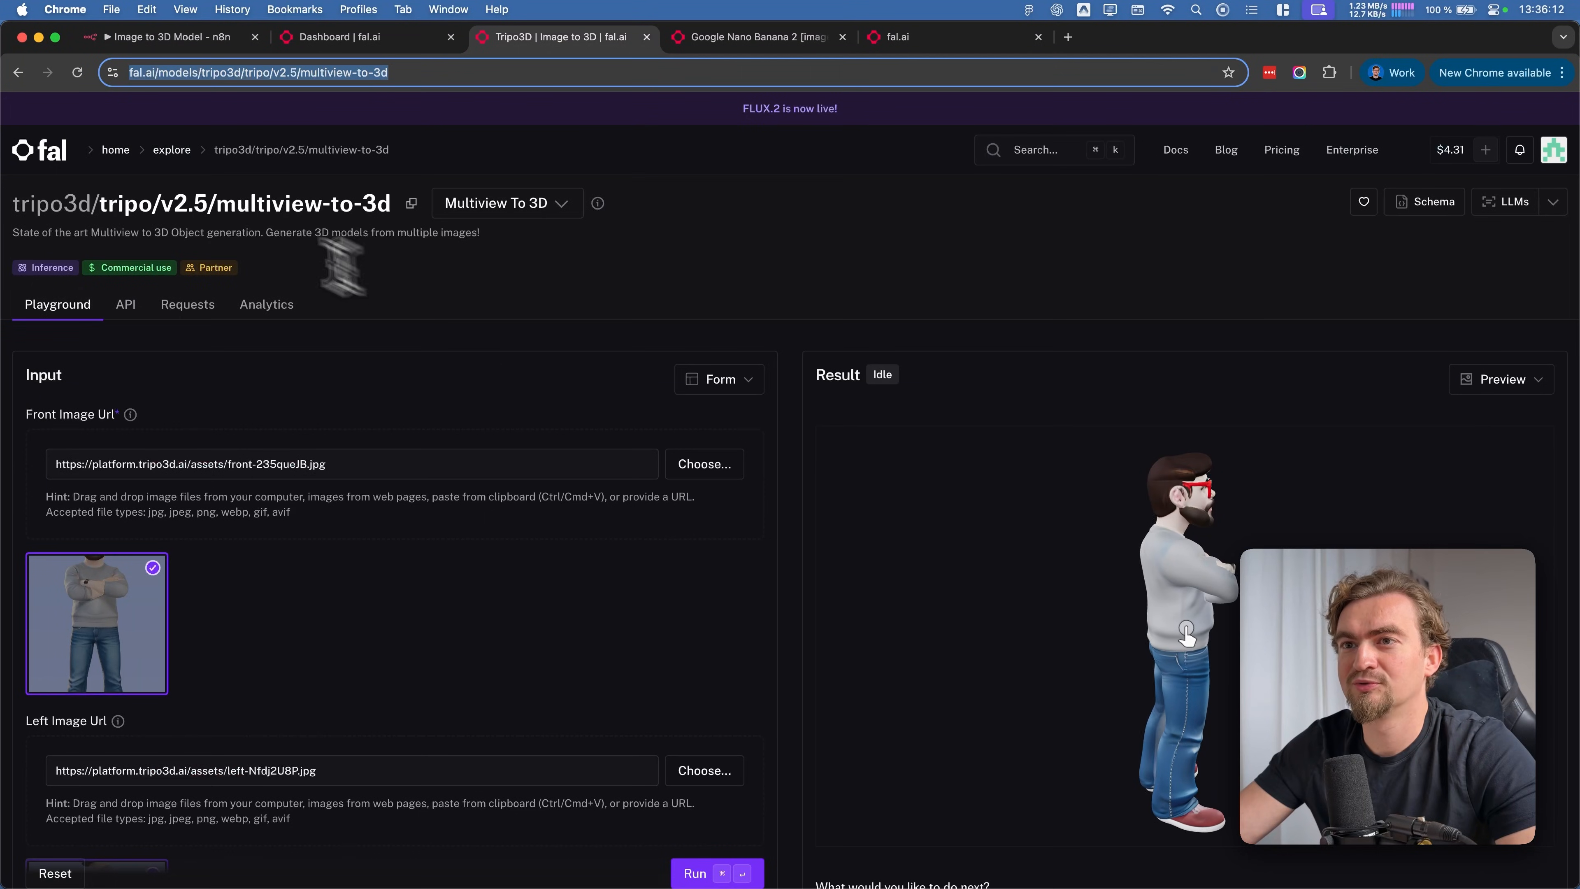
Examine the tripo/v2.5/multiview-to-3d playground on fal.ai, covering its sample 3D result and the front, left, back and right image inputs
drag(217, 203, 335, 204)
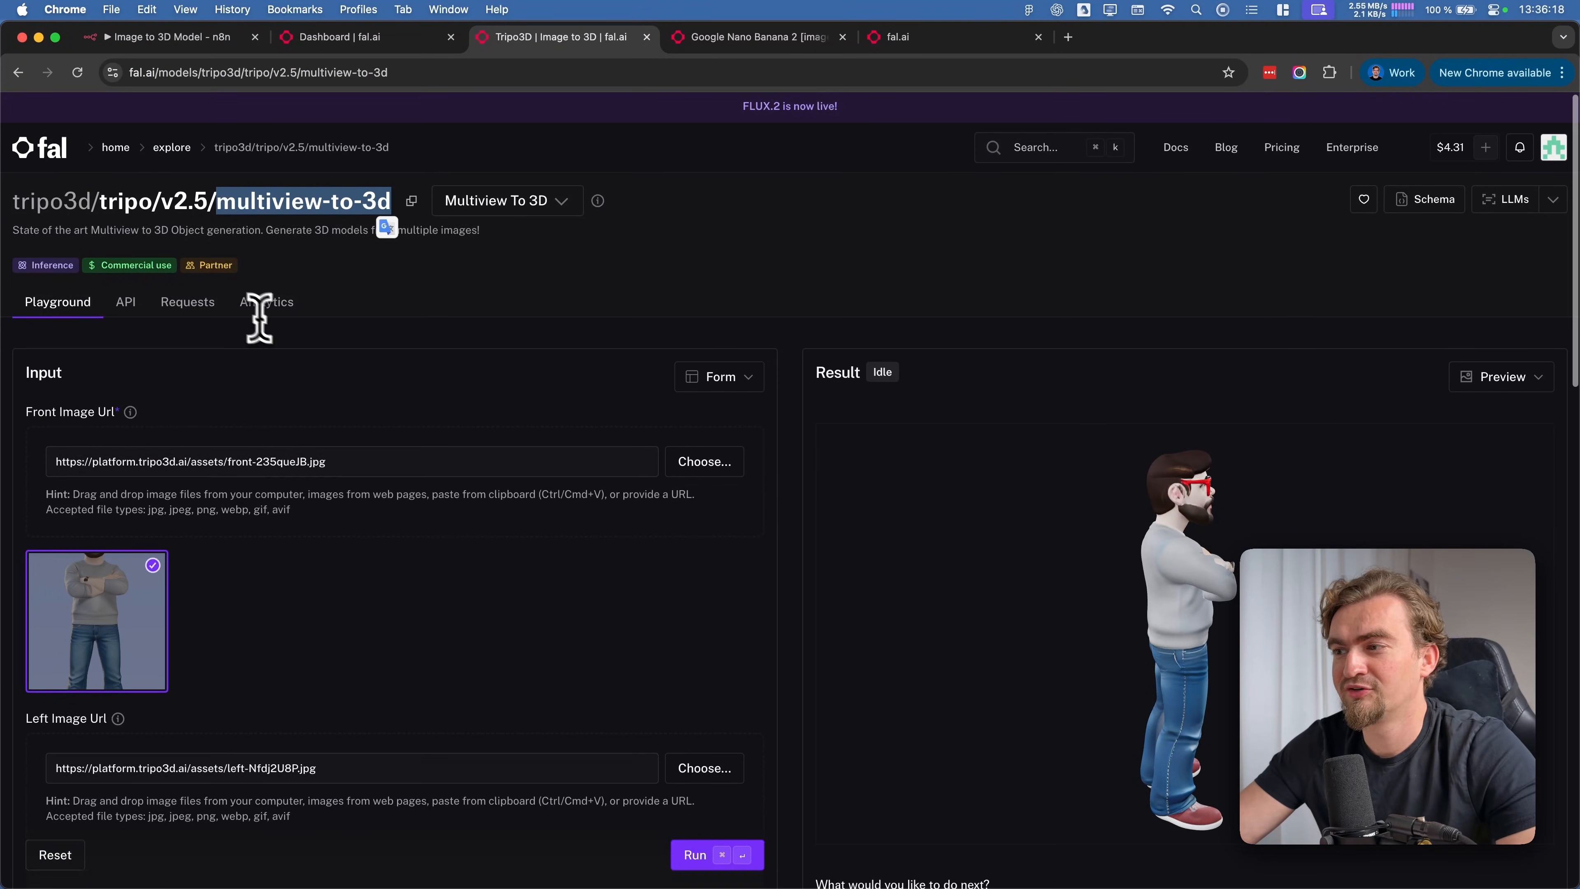
scroll(413, 349, down, 1)
scroll(413, 349, down, 3)
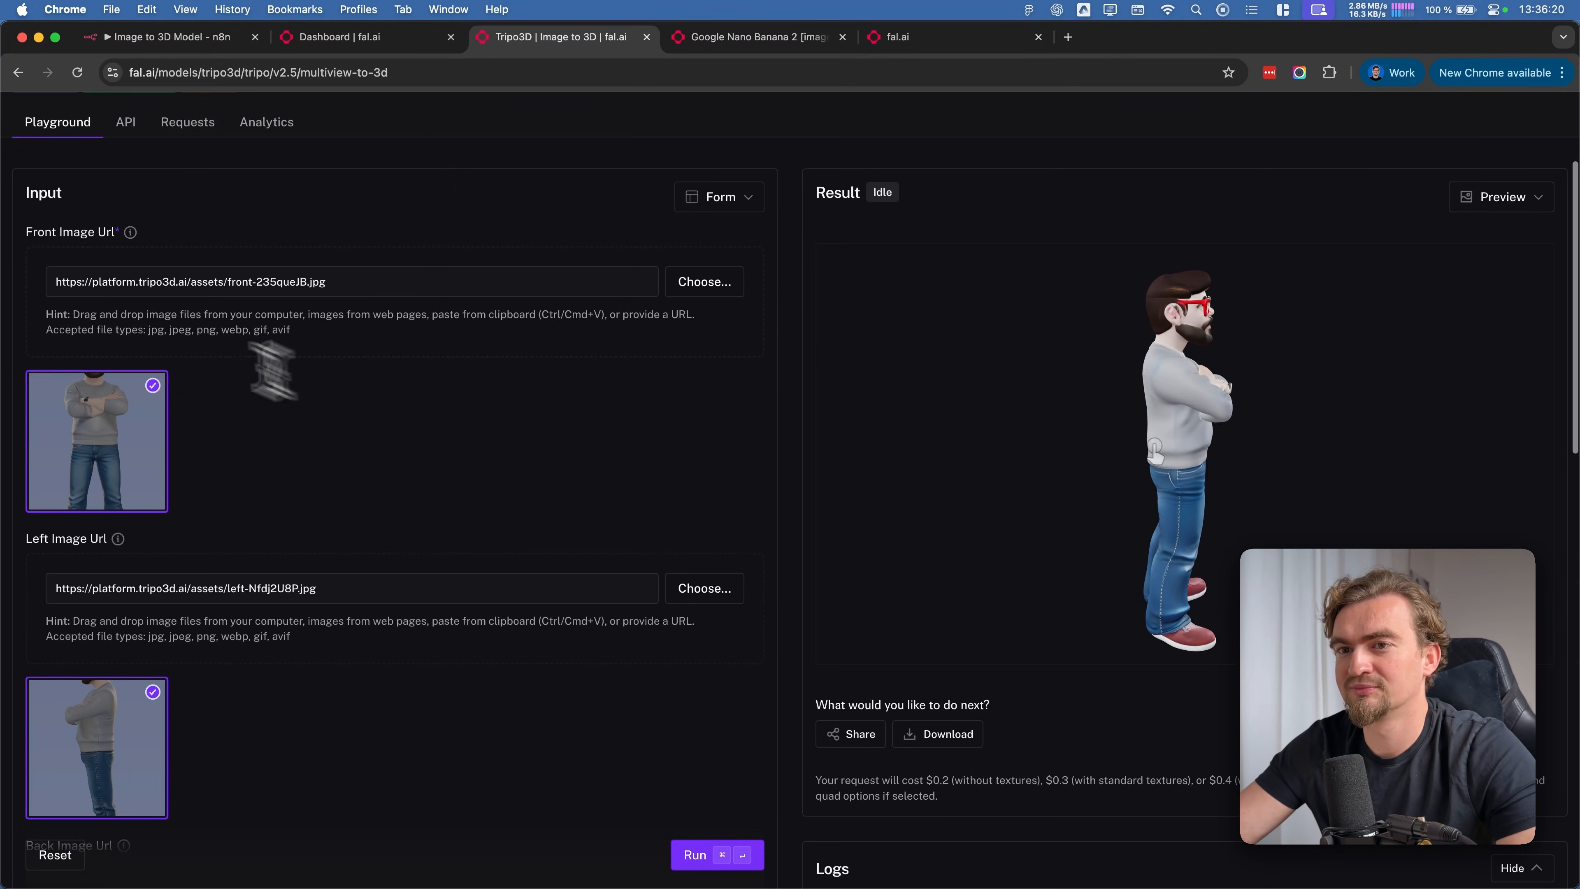
drag(1263, 464, 1207, 407)
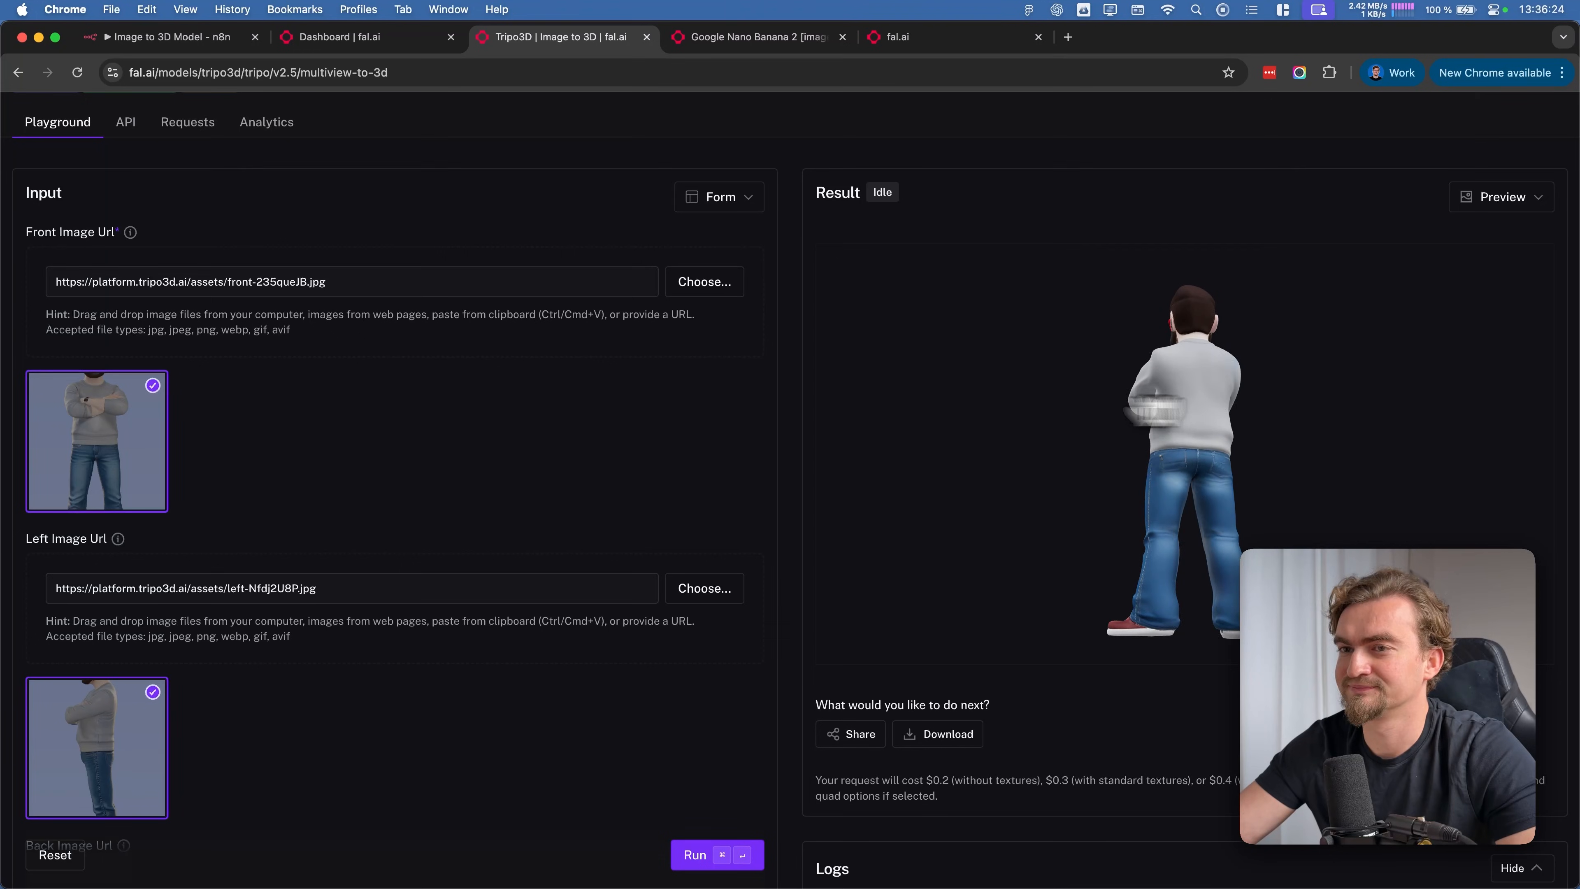
scroll(254, 353, down, 1)
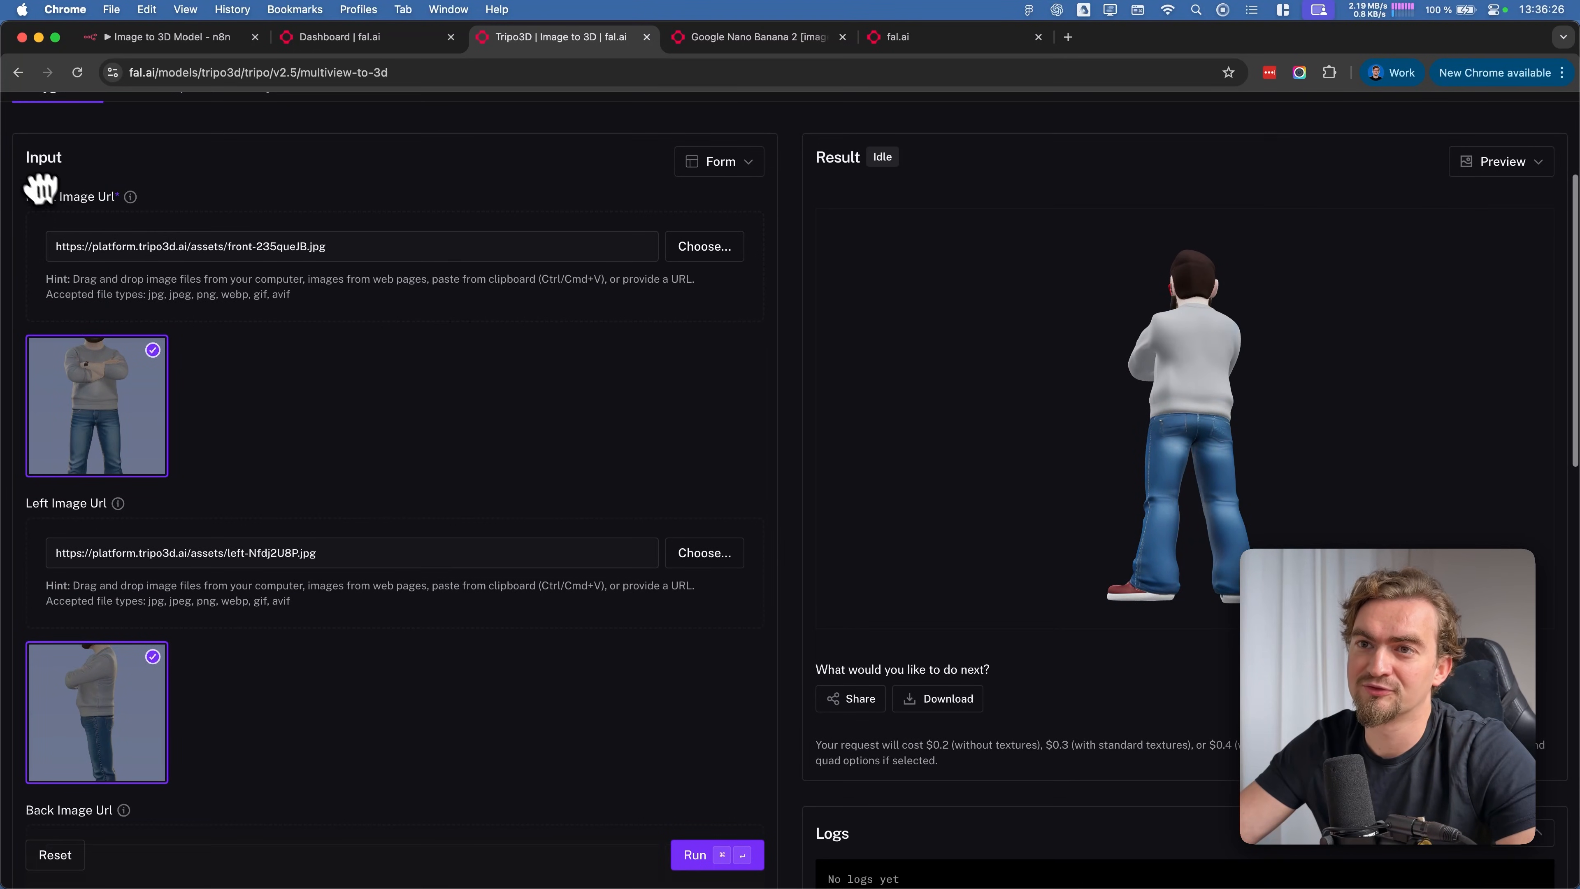
scroll(128, 289, down, 5)
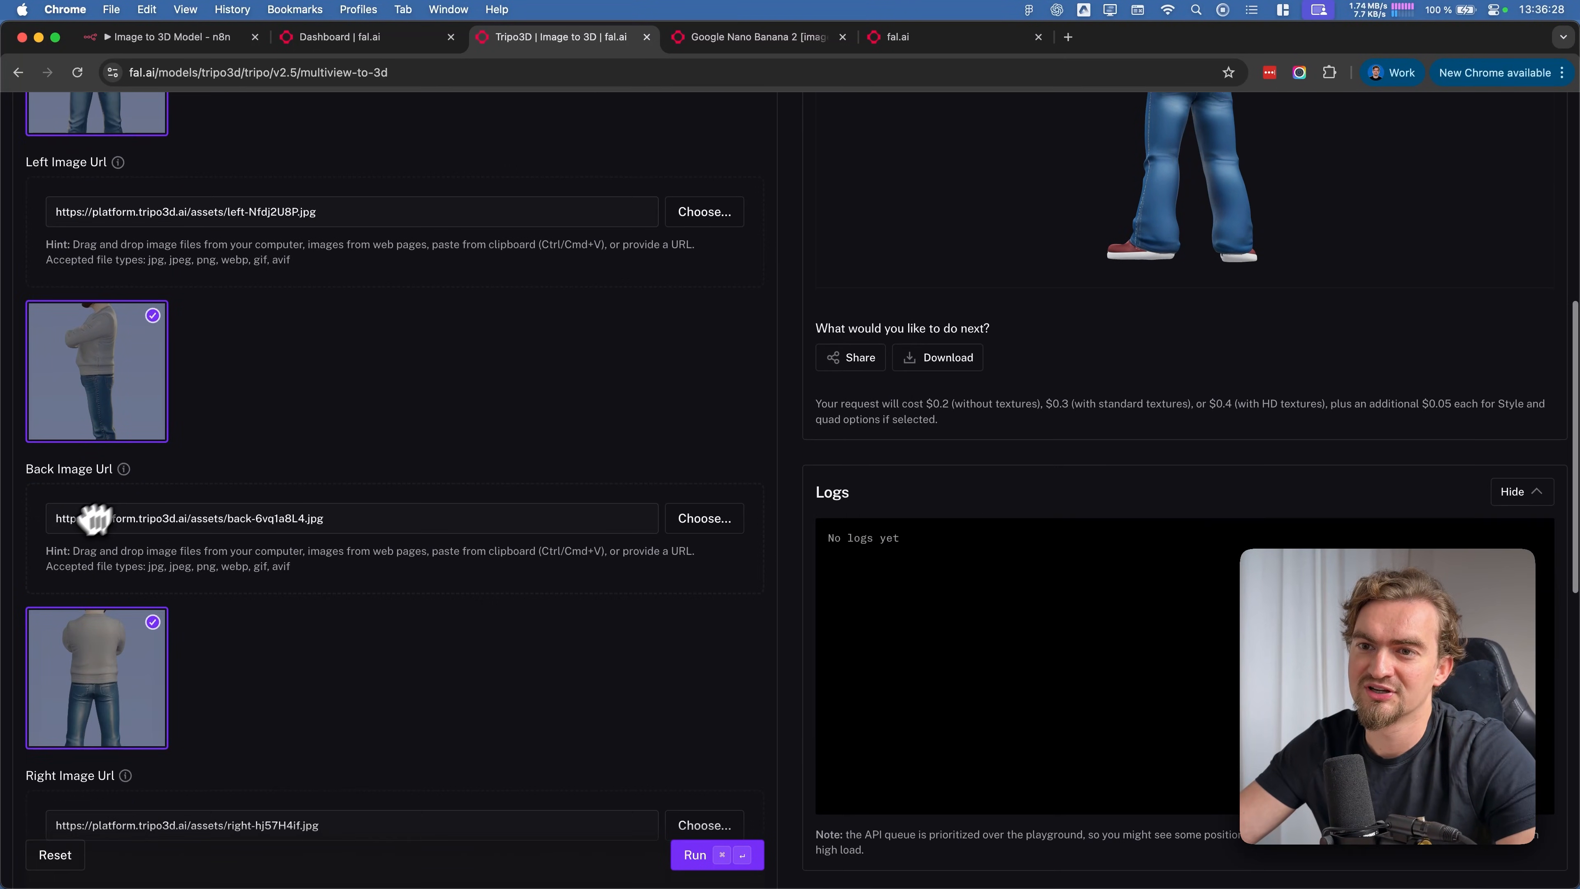
scroll(89, 469, down, 5)
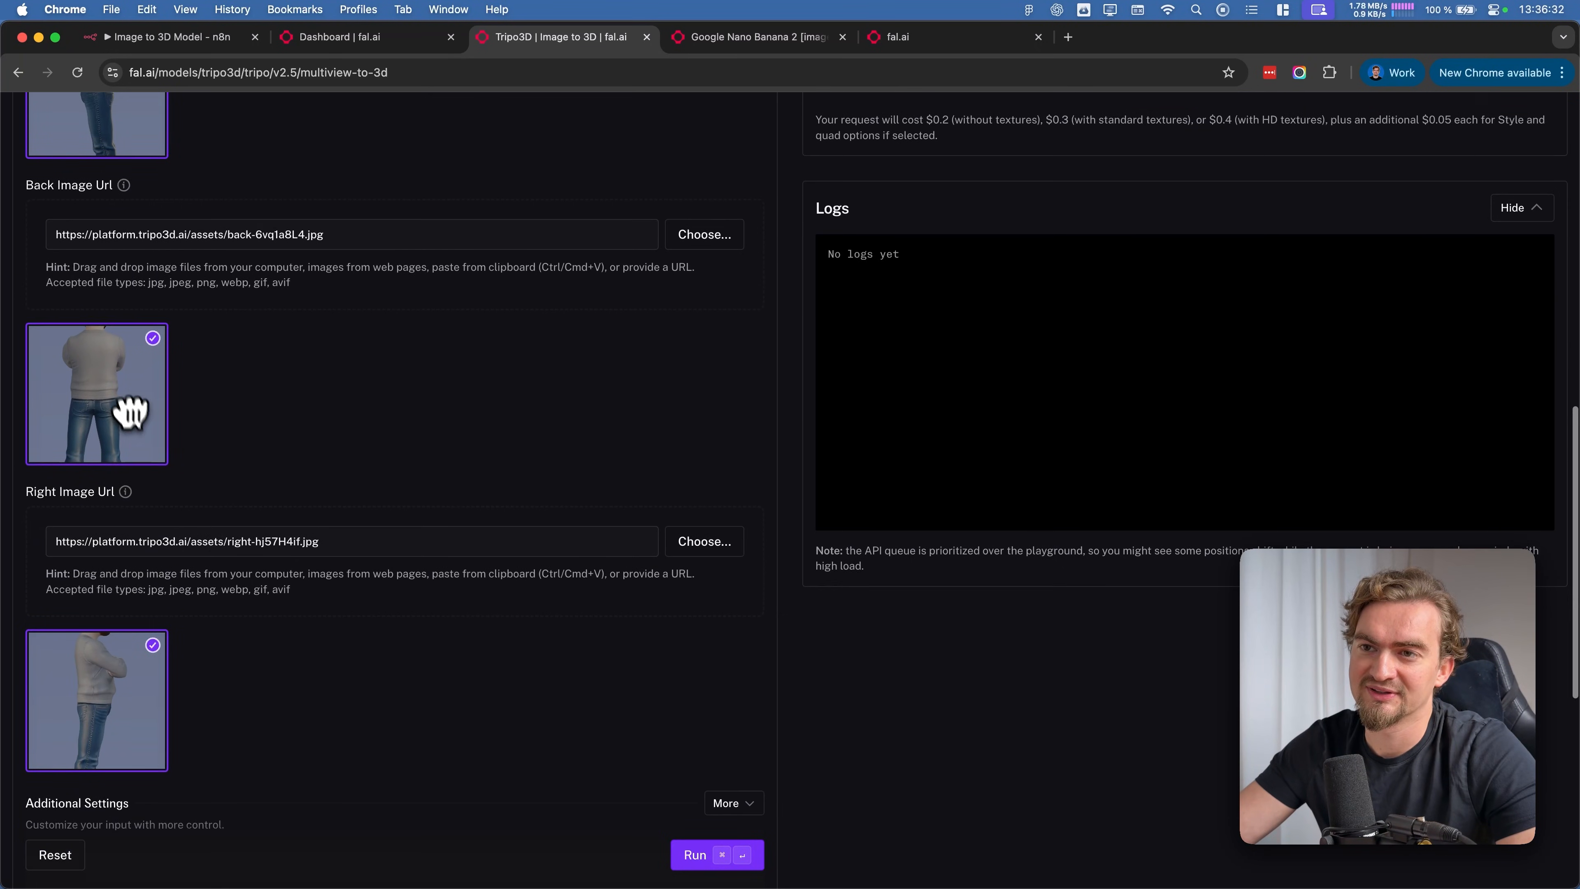
scroll(124, 402, up, 10)
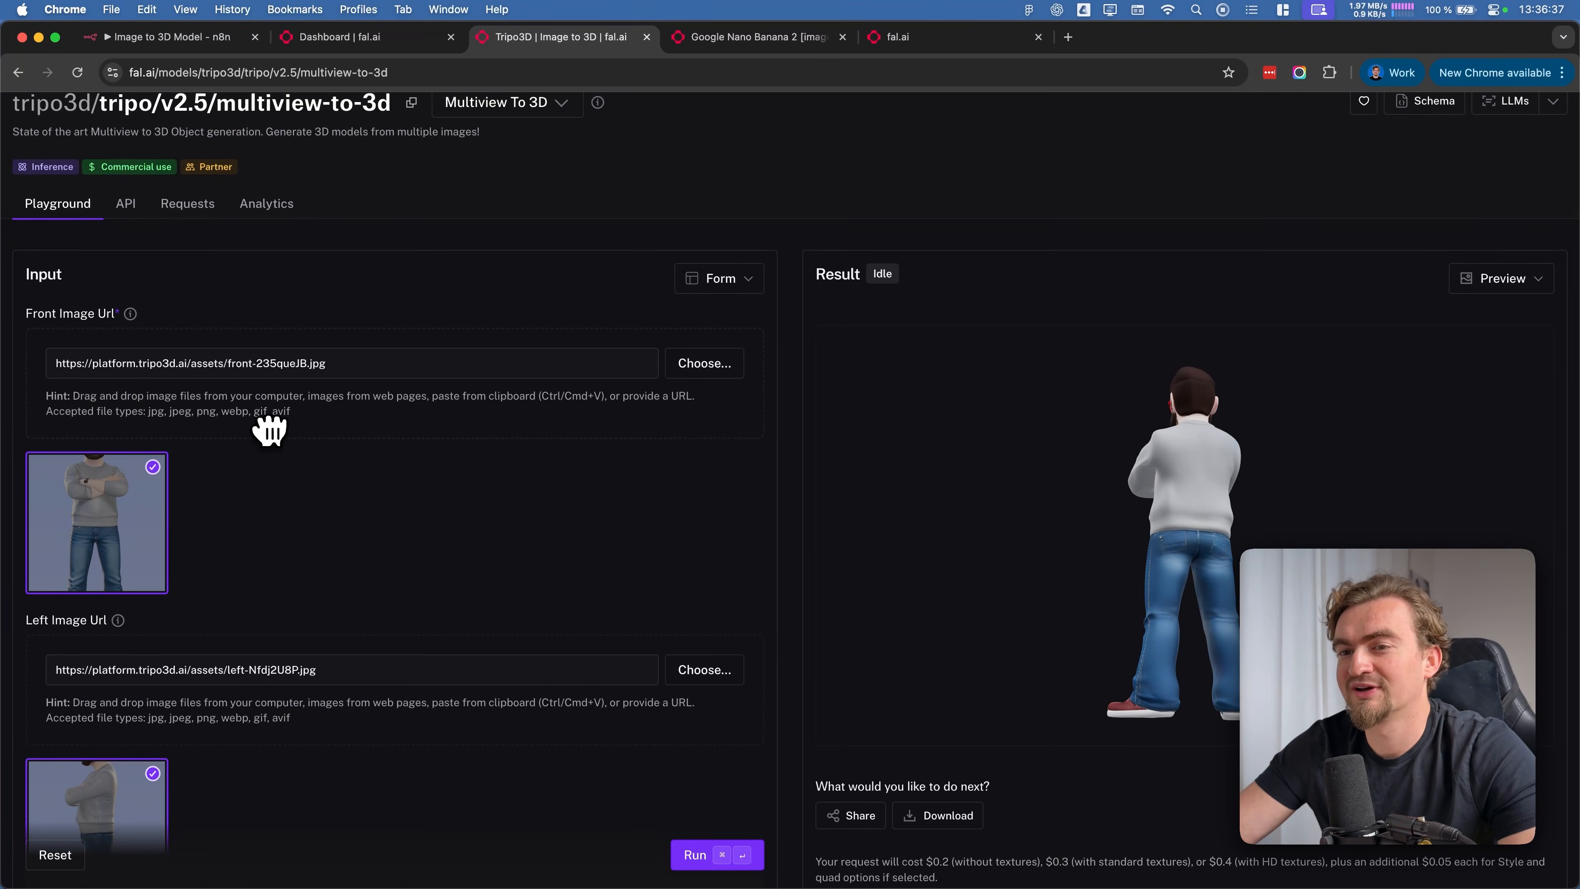
scroll(269, 429, down, 2)
scroll(162, 448, down, 2)
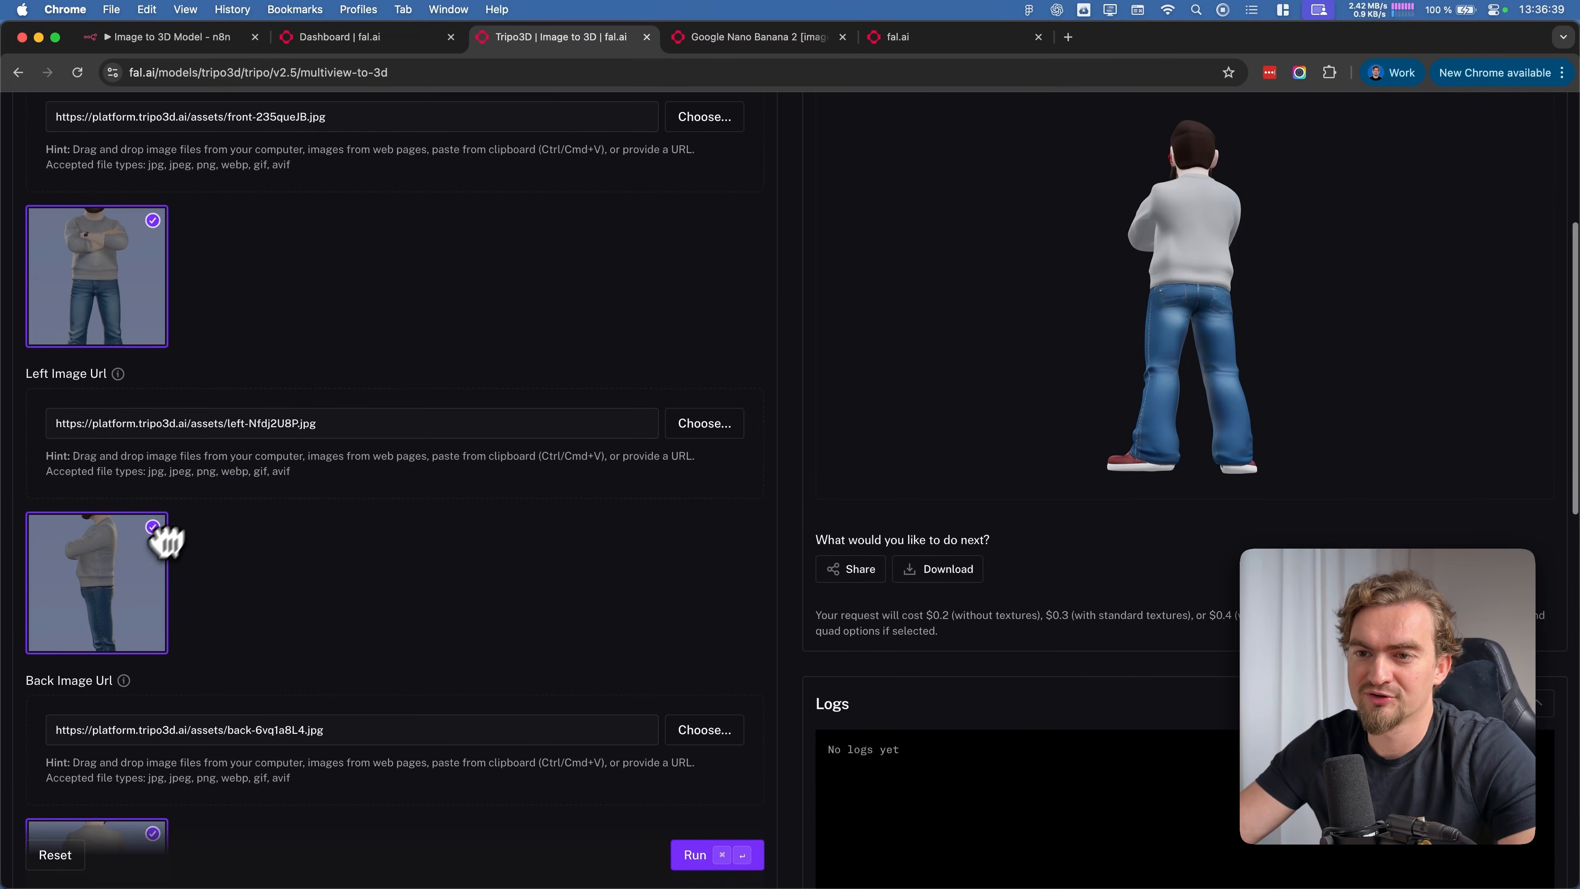
scroll(143, 536, down, 3)
scroll(124, 629, down, 5)
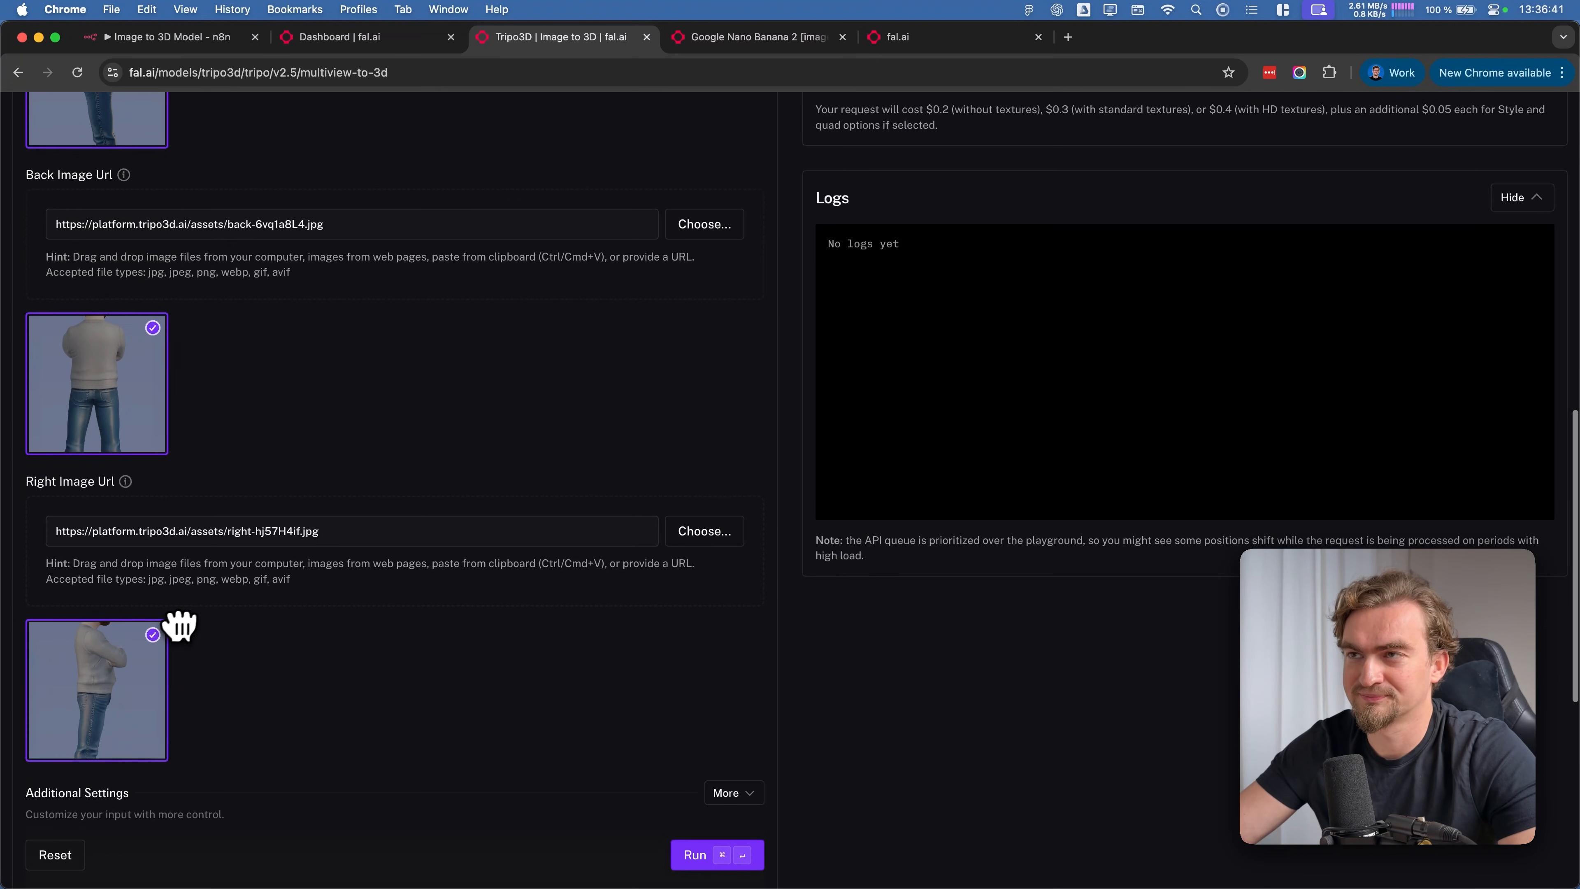
Return to the n8n workflow and review the Front, Back, Left and Right View sections that generate the product images
click(187, 38)
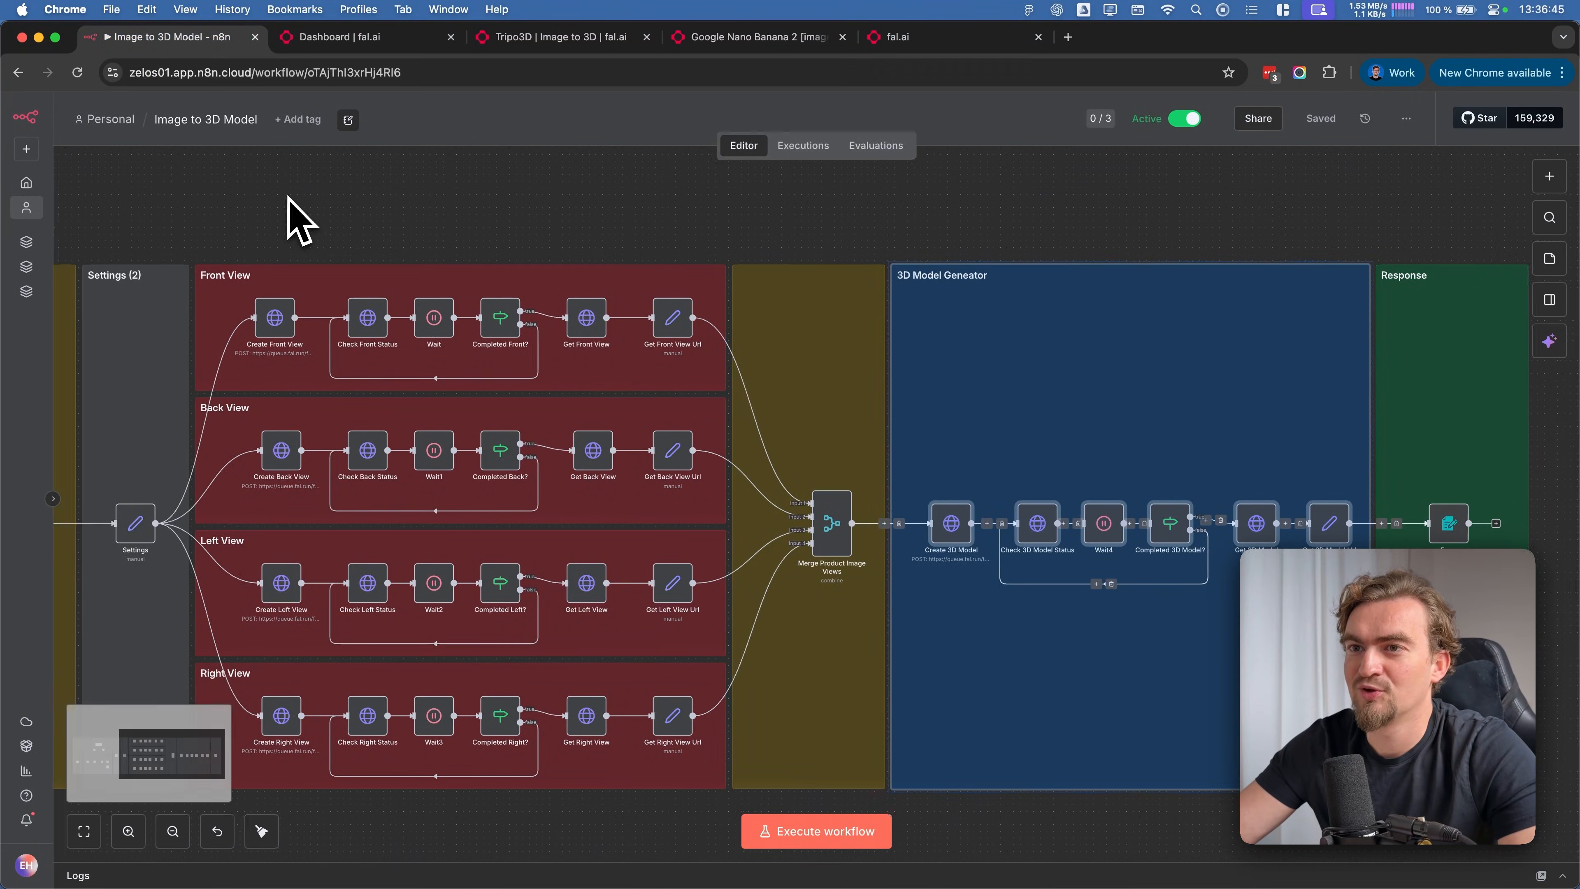
scroll(286, 219, left, 5)
scroll(436, 224, down, 5)
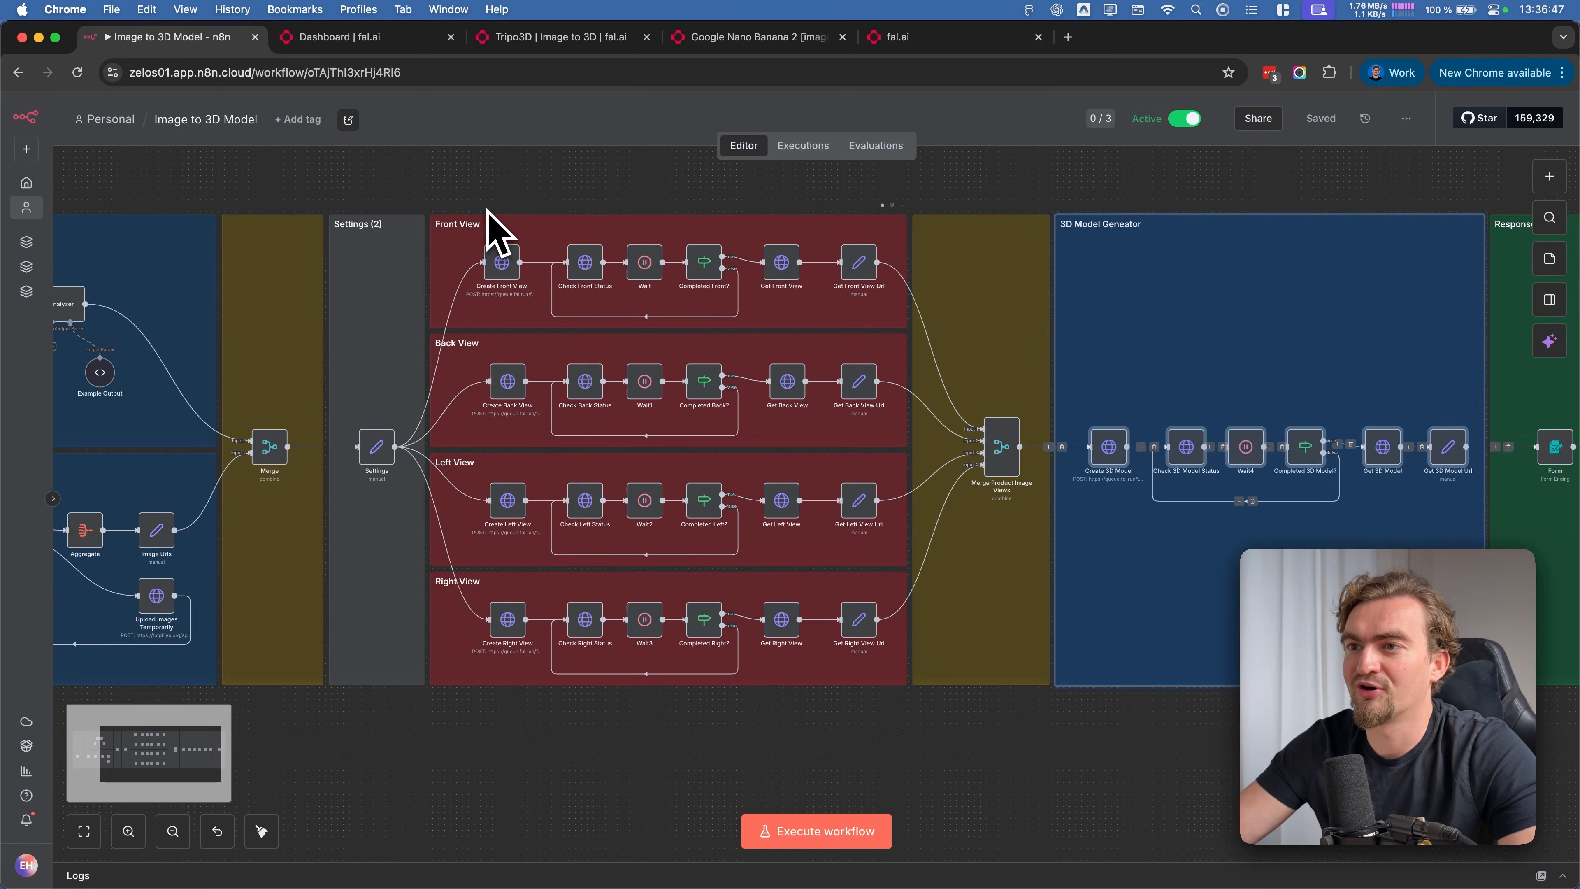
drag(421, 166, 916, 758)
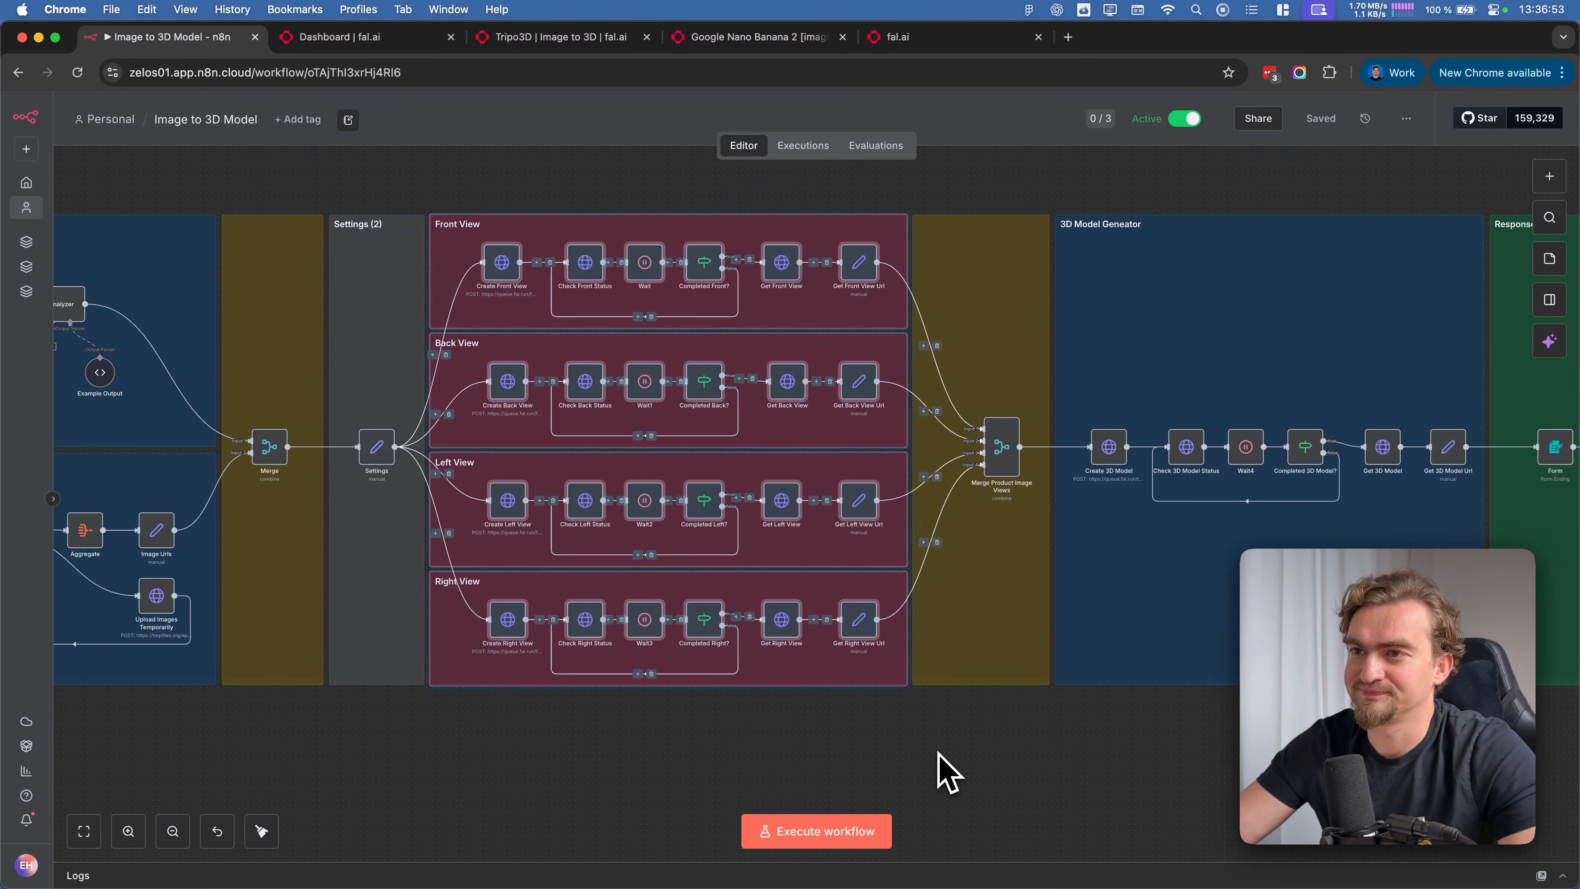
drag(423, 182, 425, 187)
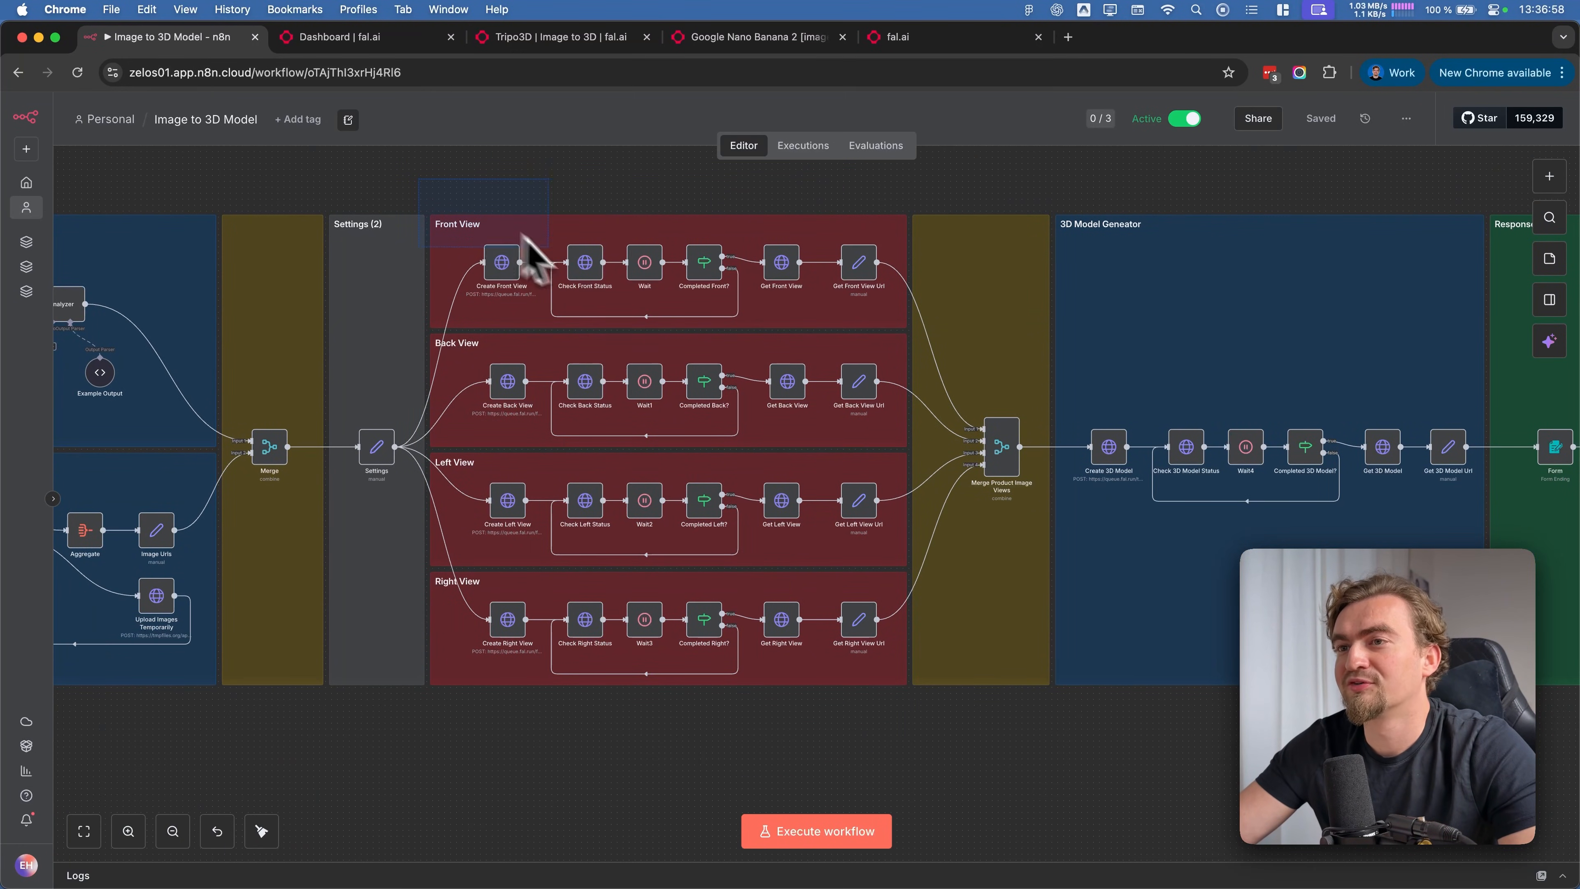
drag(524, 235, 937, 356)
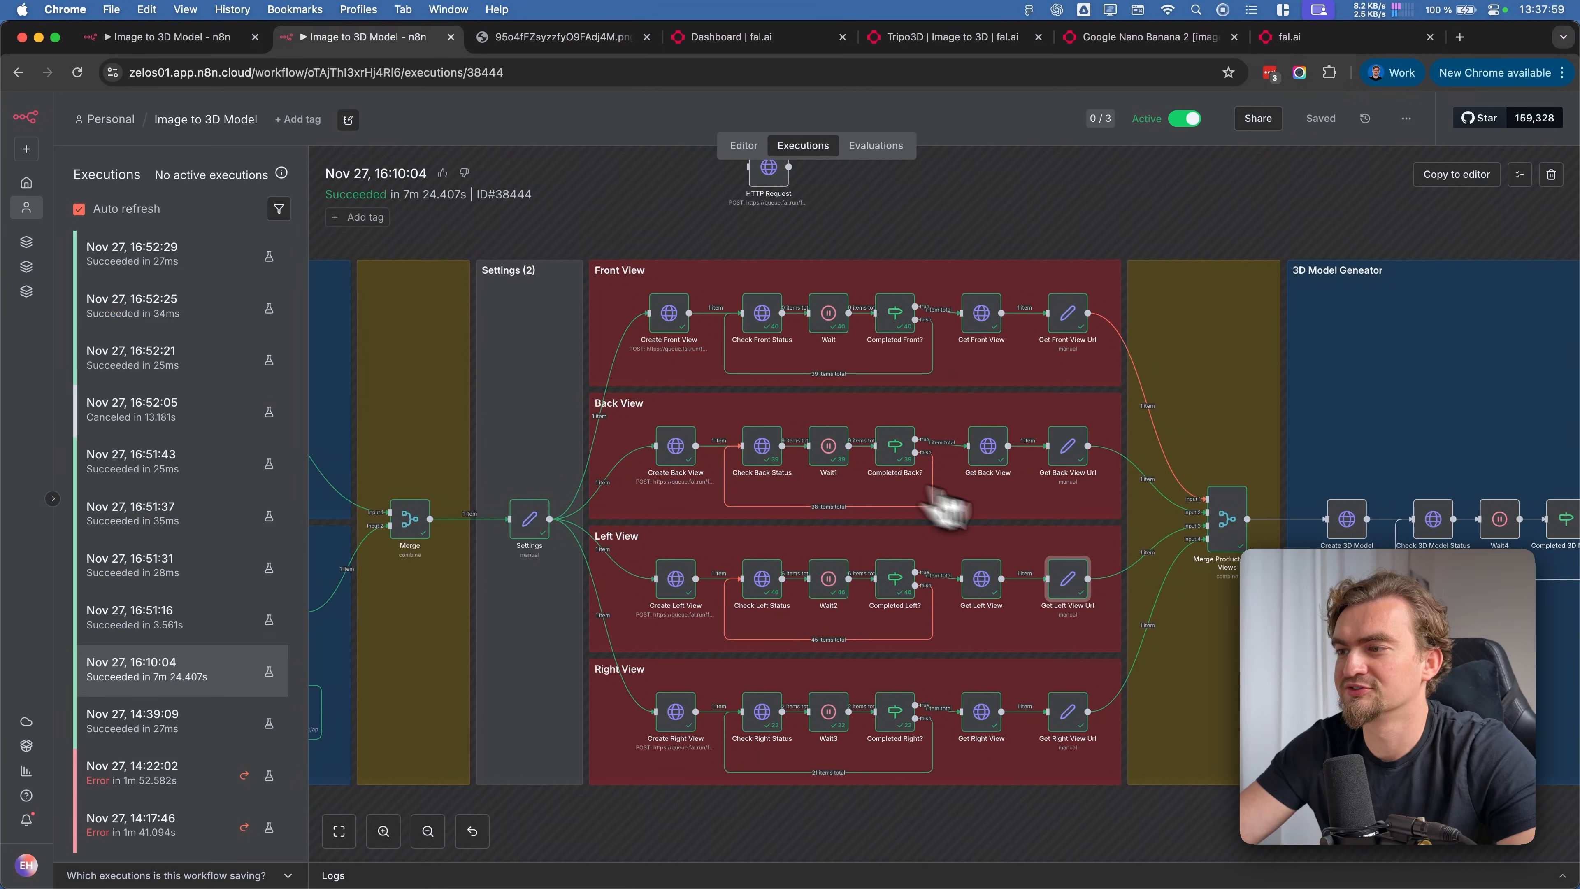
Open the Get Left View Url node of the 7m 24.407s execution and view its image URL in the browser
double_click(1061, 588)
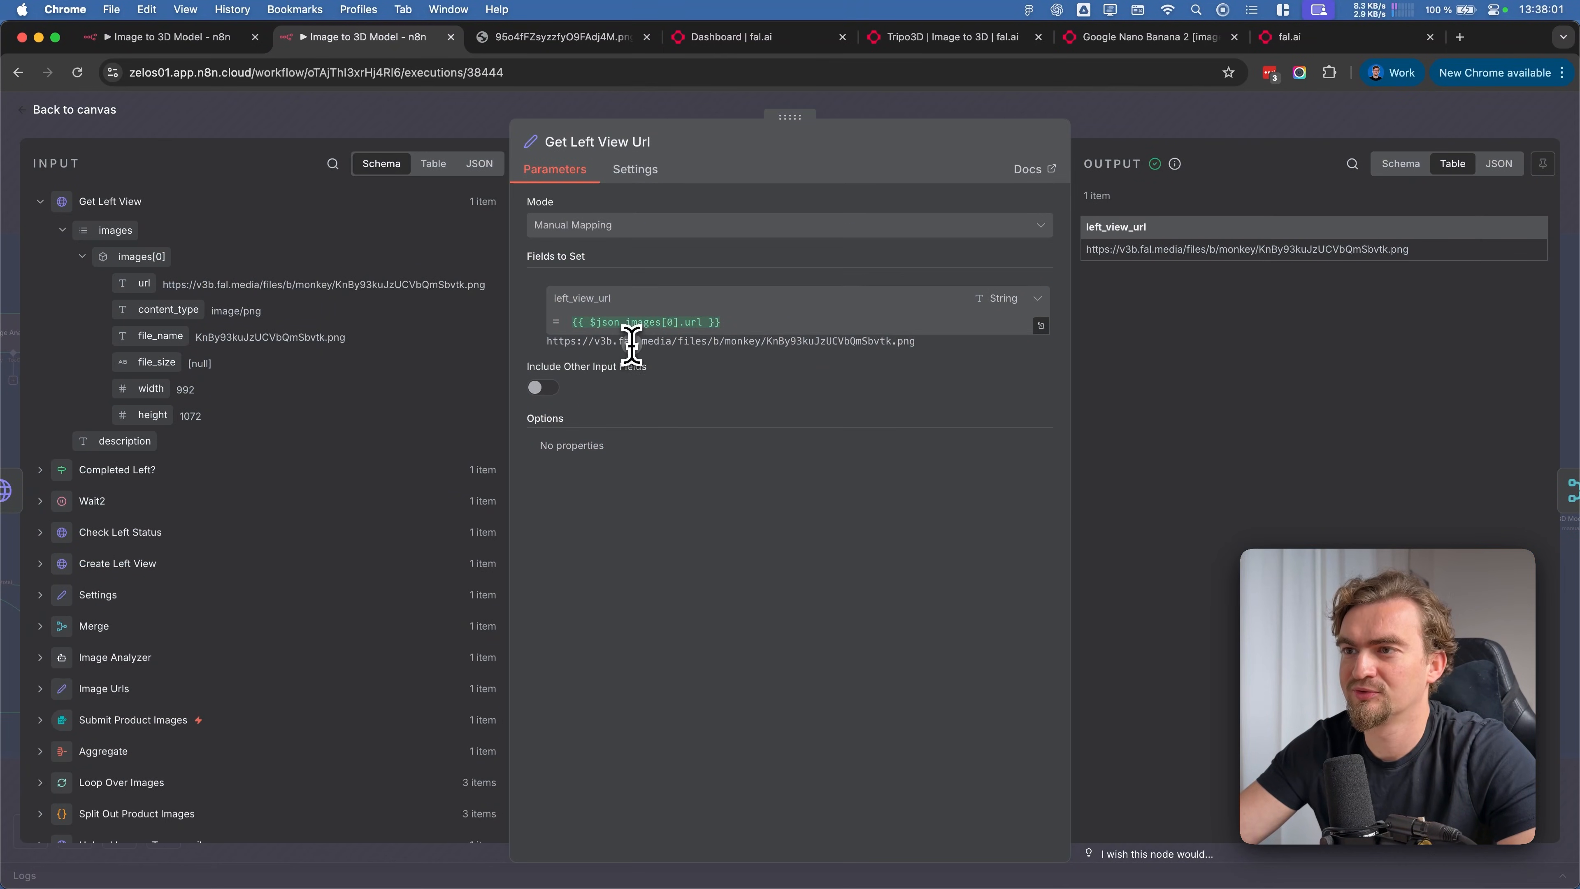
triple_click(632, 344)
drag(631, 345, 516, 96)
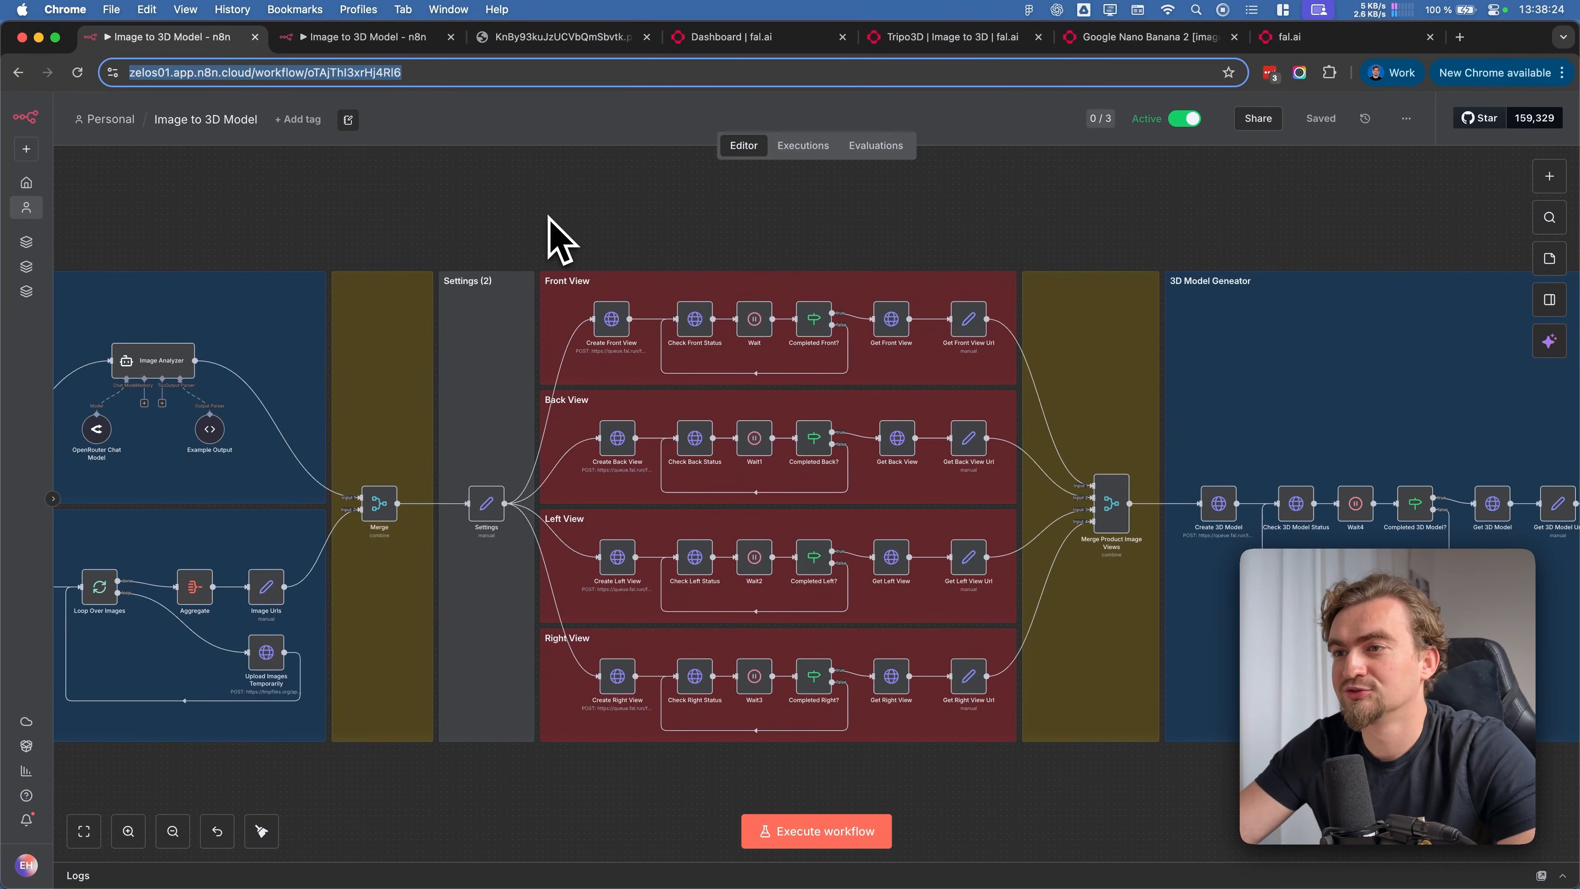
Inspect the Create Front View node's request URL, headers and JSON body, and return to the canvas
double_click(615, 323)
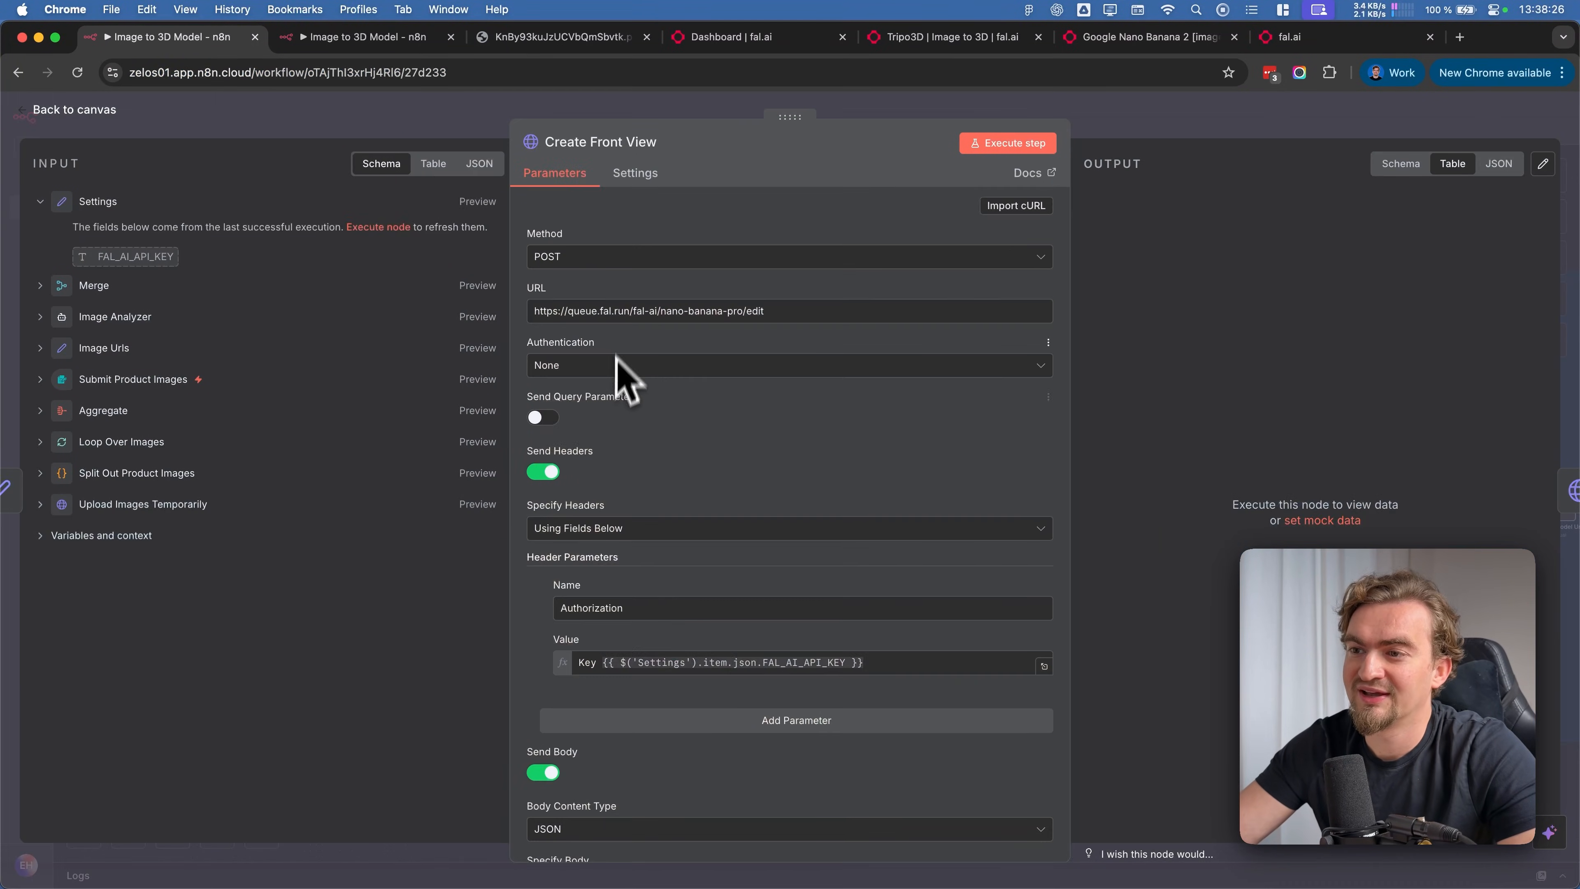
scroll(624, 353, down, 5)
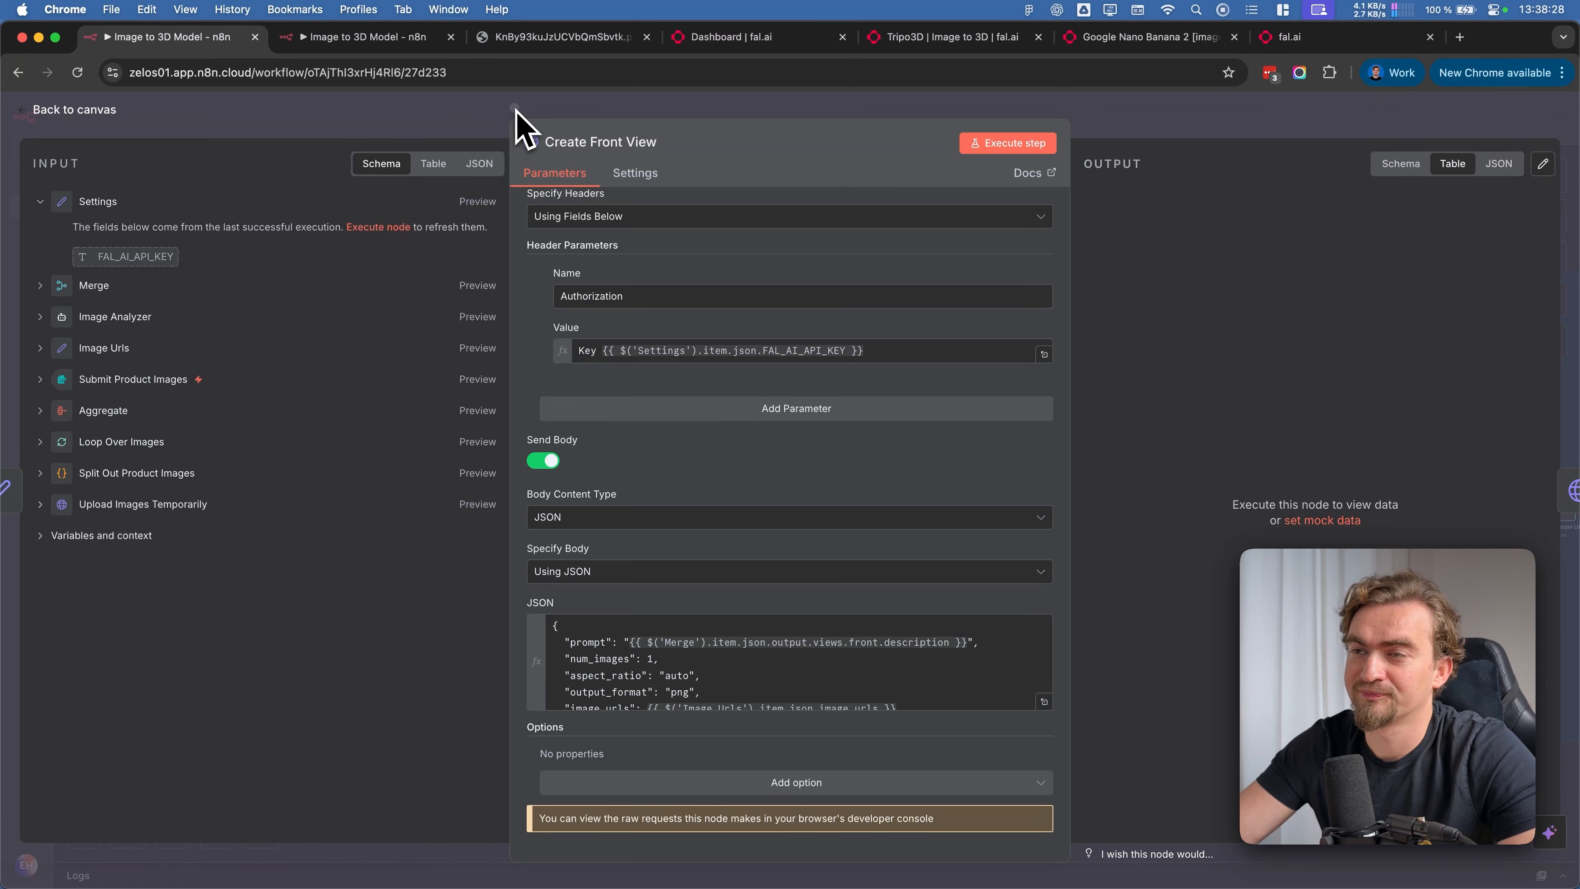
click(515, 112)
Review the Analyse Images and Upload Images sections at the beginning of the workflow
scroll(492, 193, left, 5)
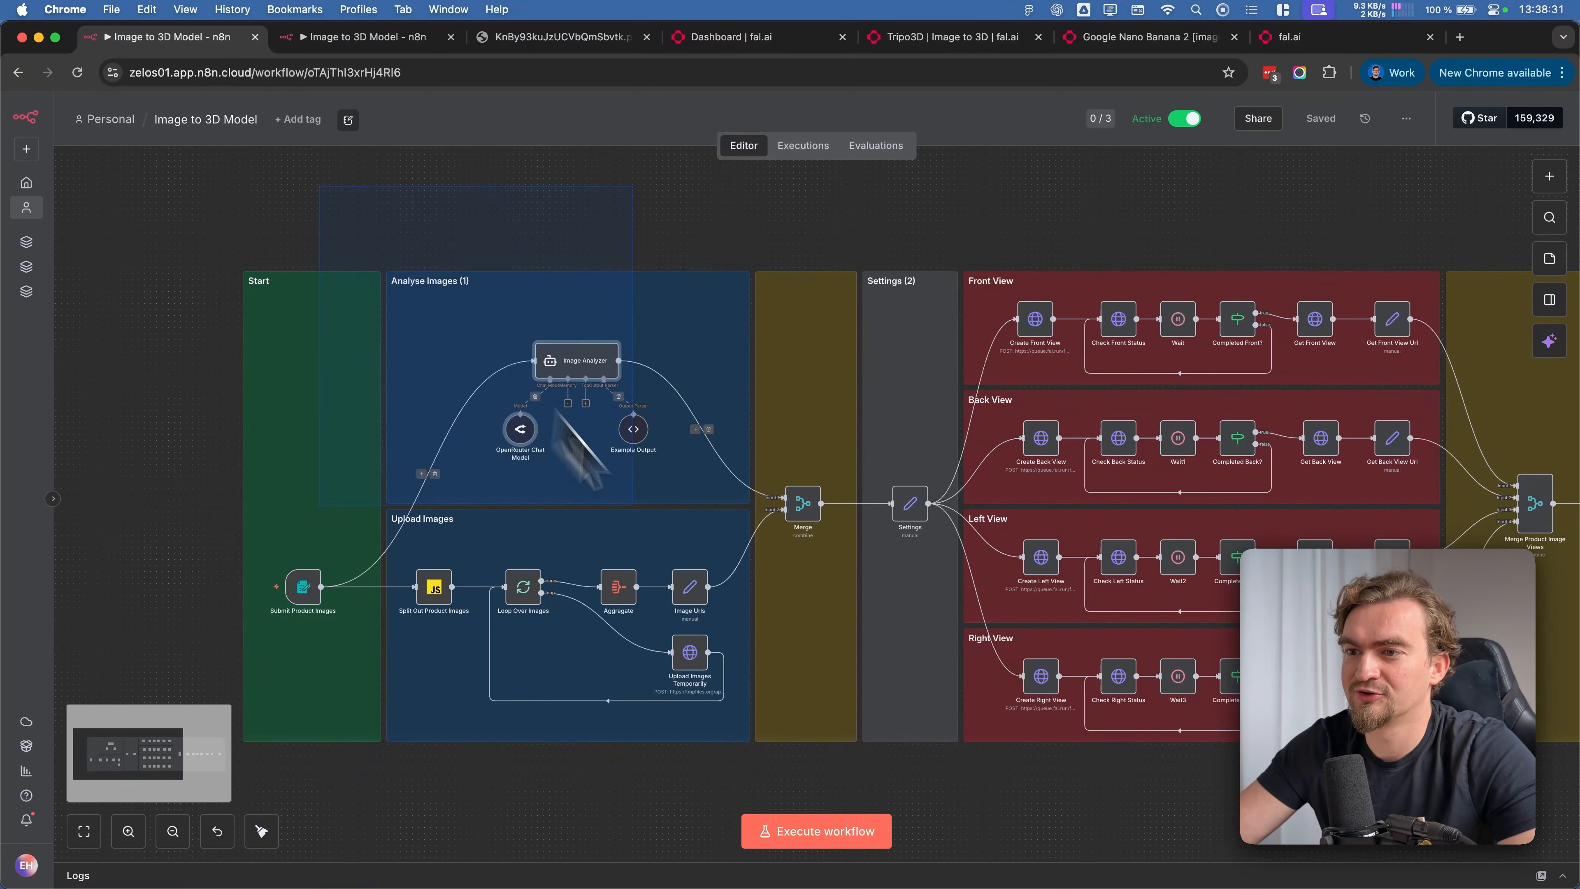
drag(370, 228, 755, 519)
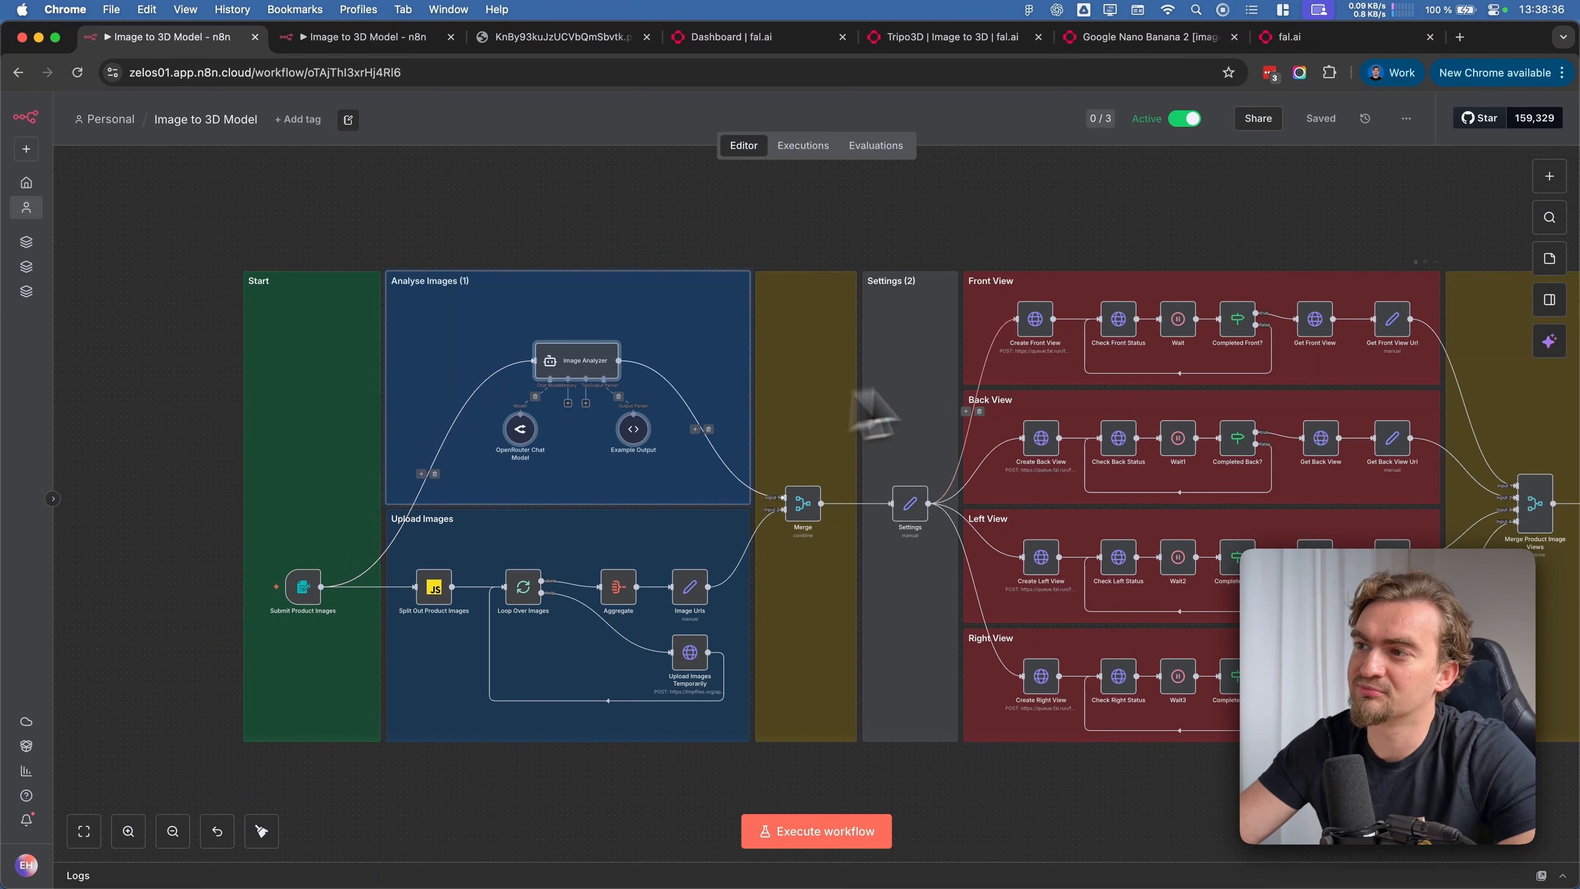
drag(412, 786, 751, 509)
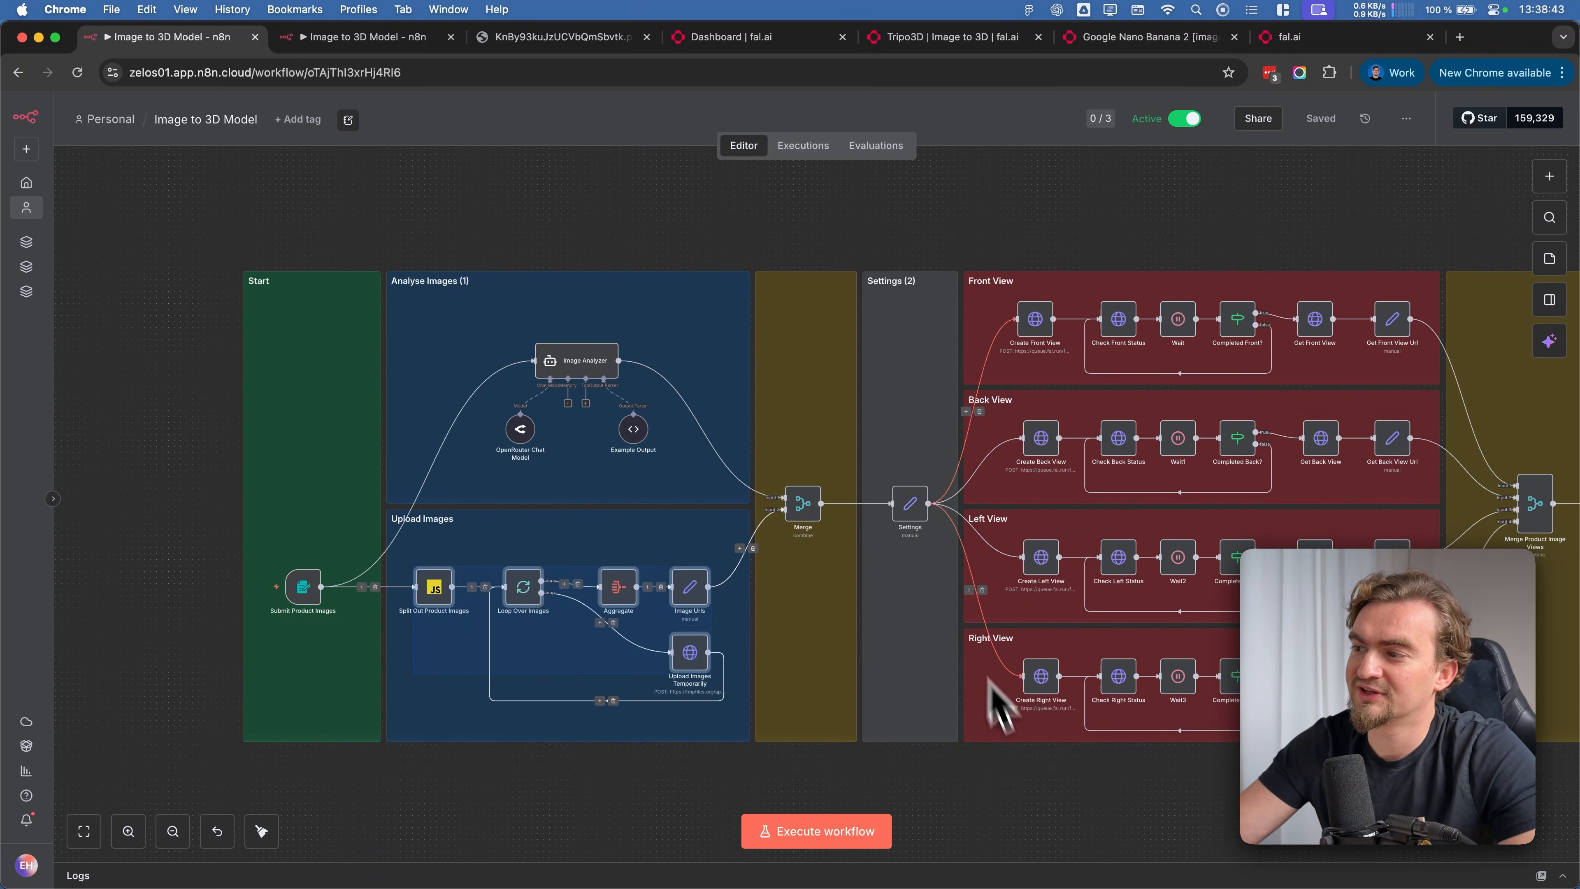
scroll(871, 249, down, 5)
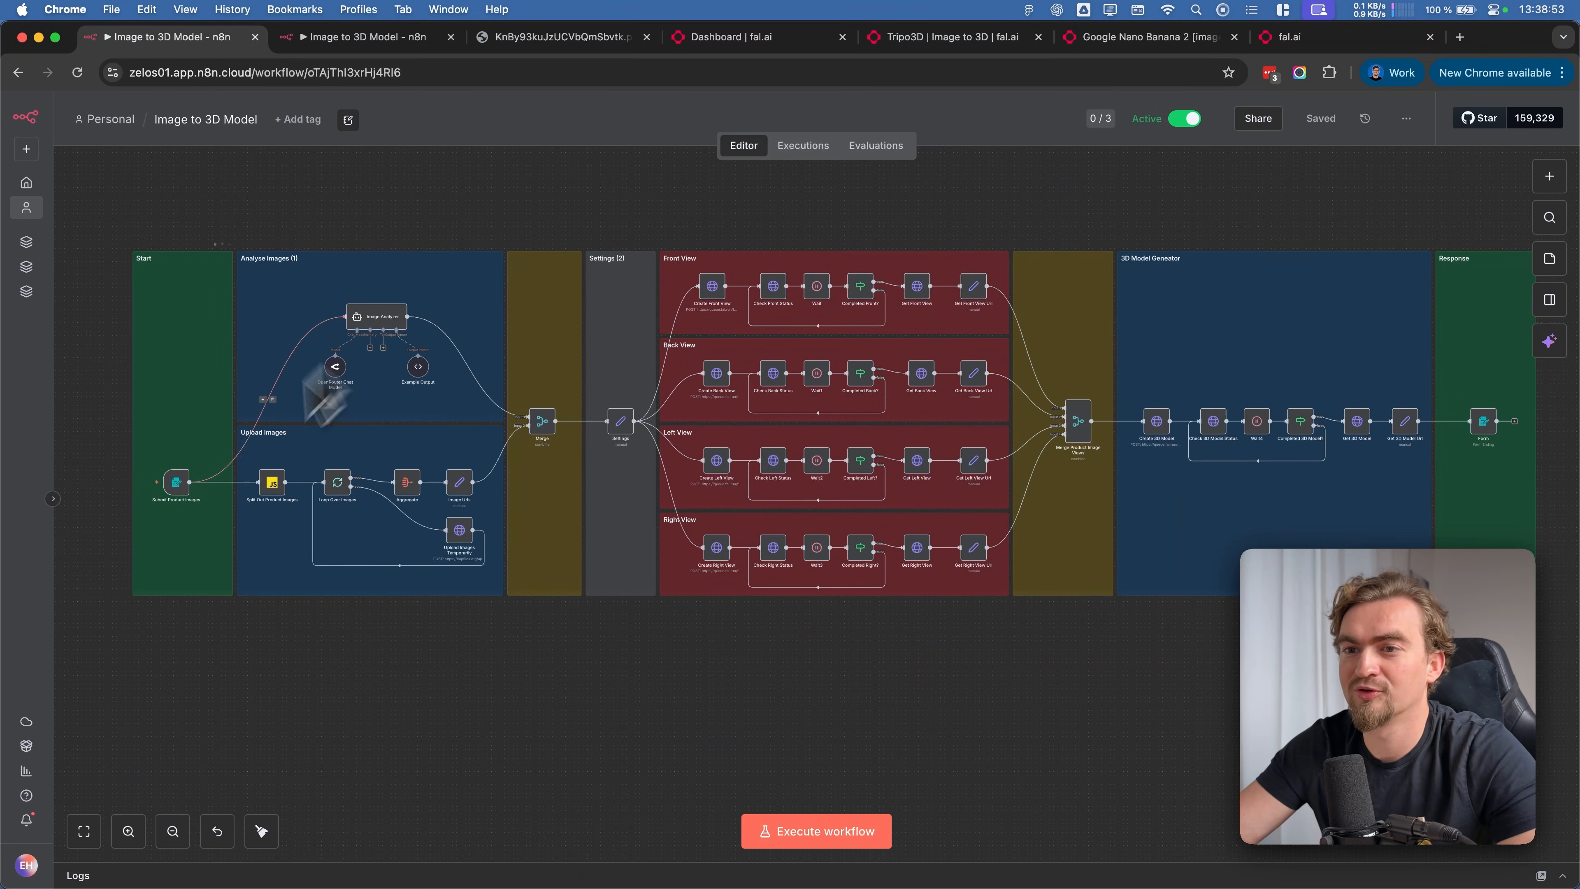
Run the Submit Product Images form trigger and attach 1a.png, 2a.png and 3a.png as the product images
click(134, 483)
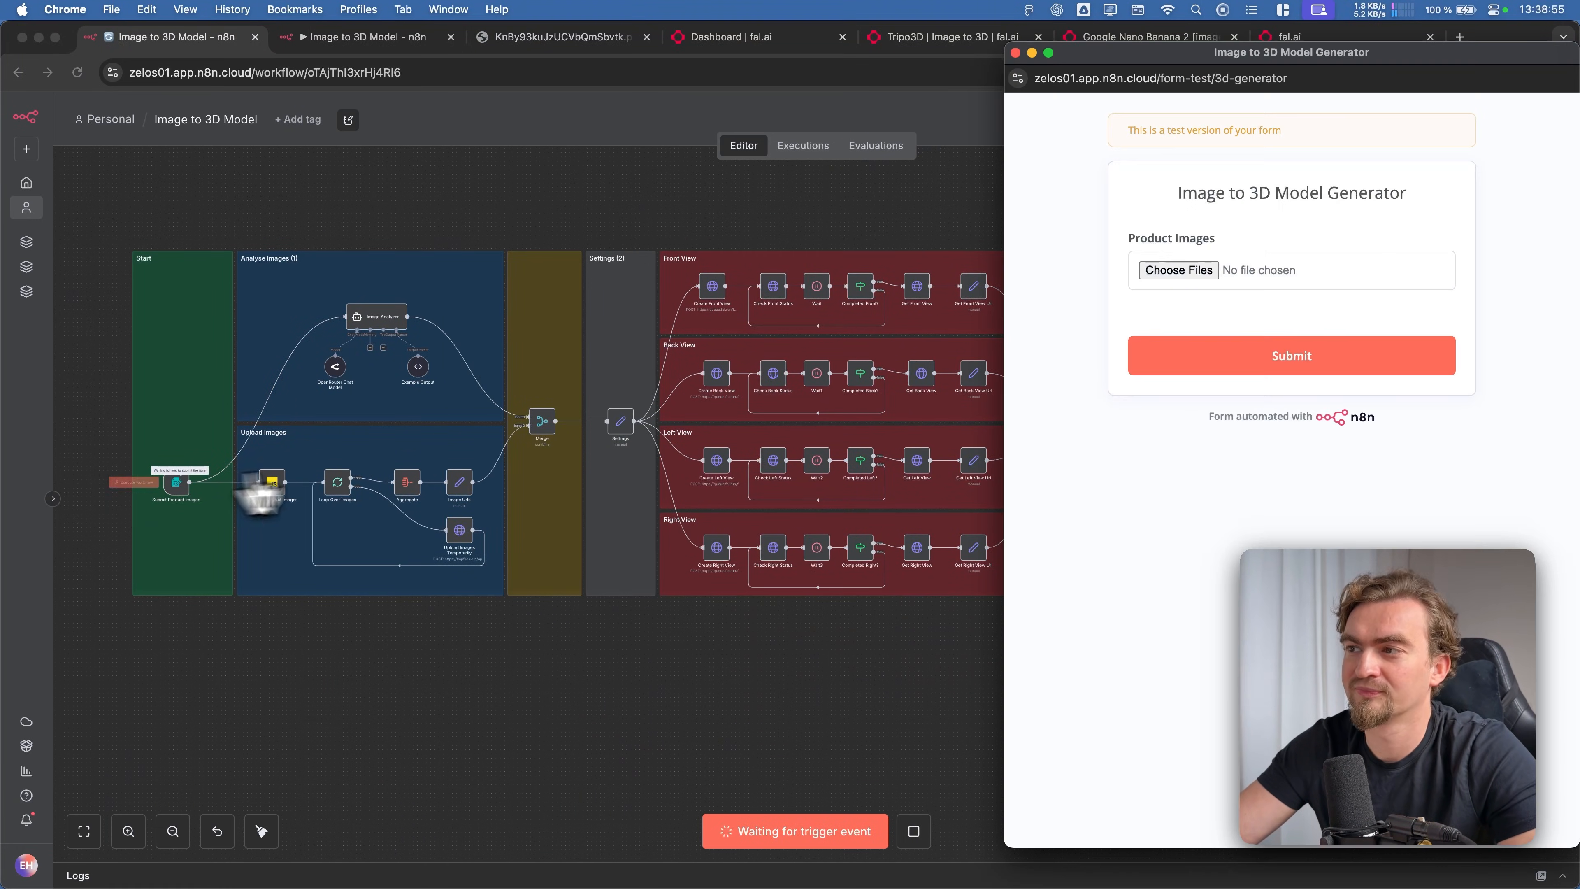
click(1179, 269)
click(1443, 235)
shift+click(1265, 278)
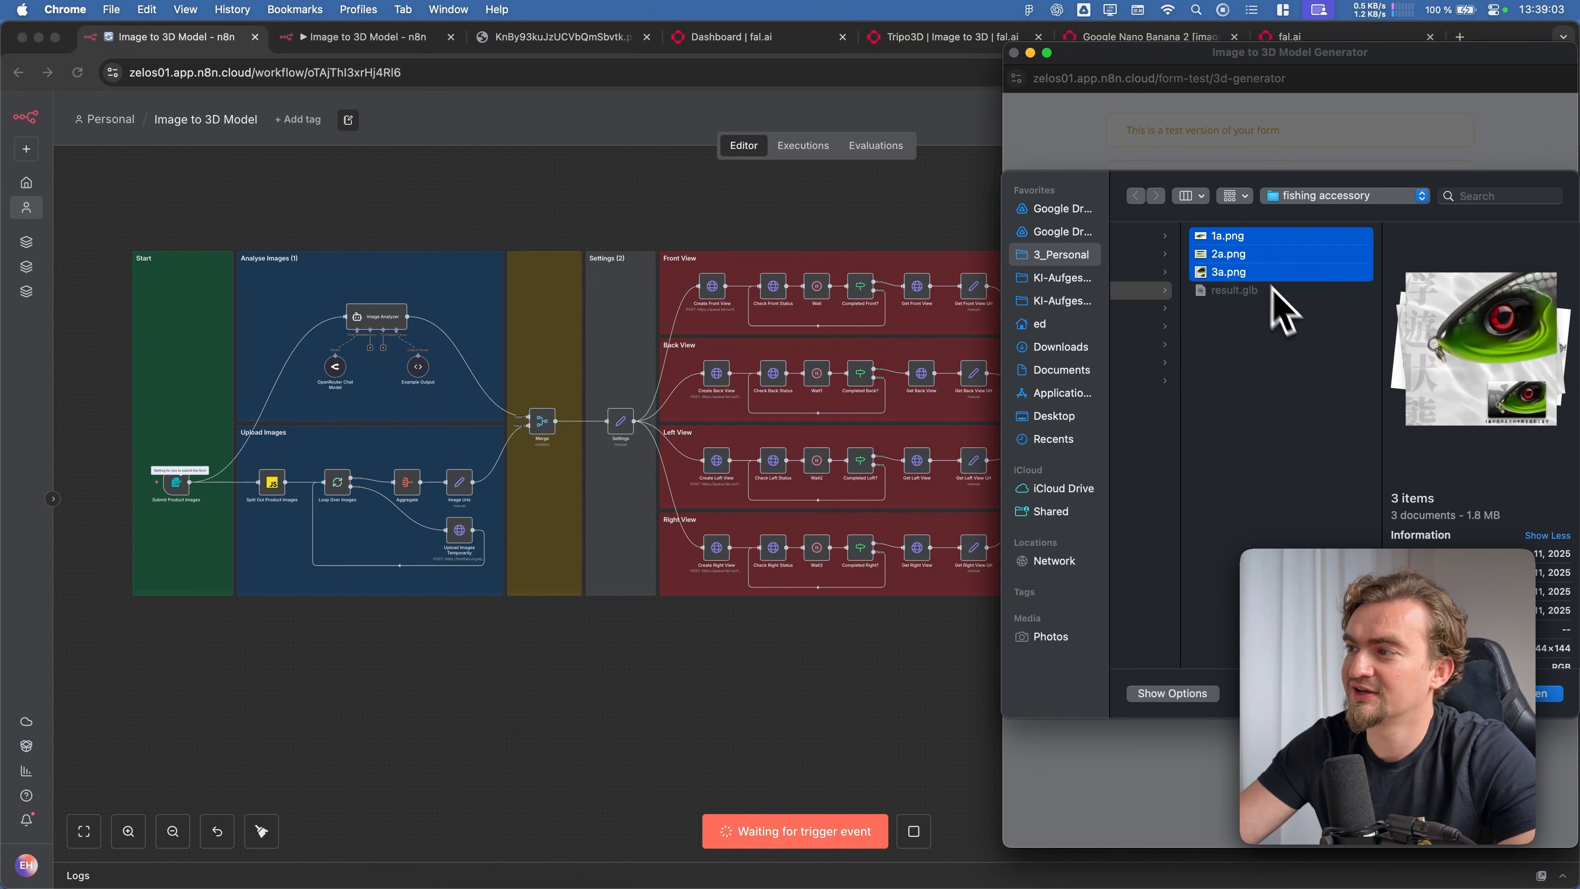
click(1543, 694)
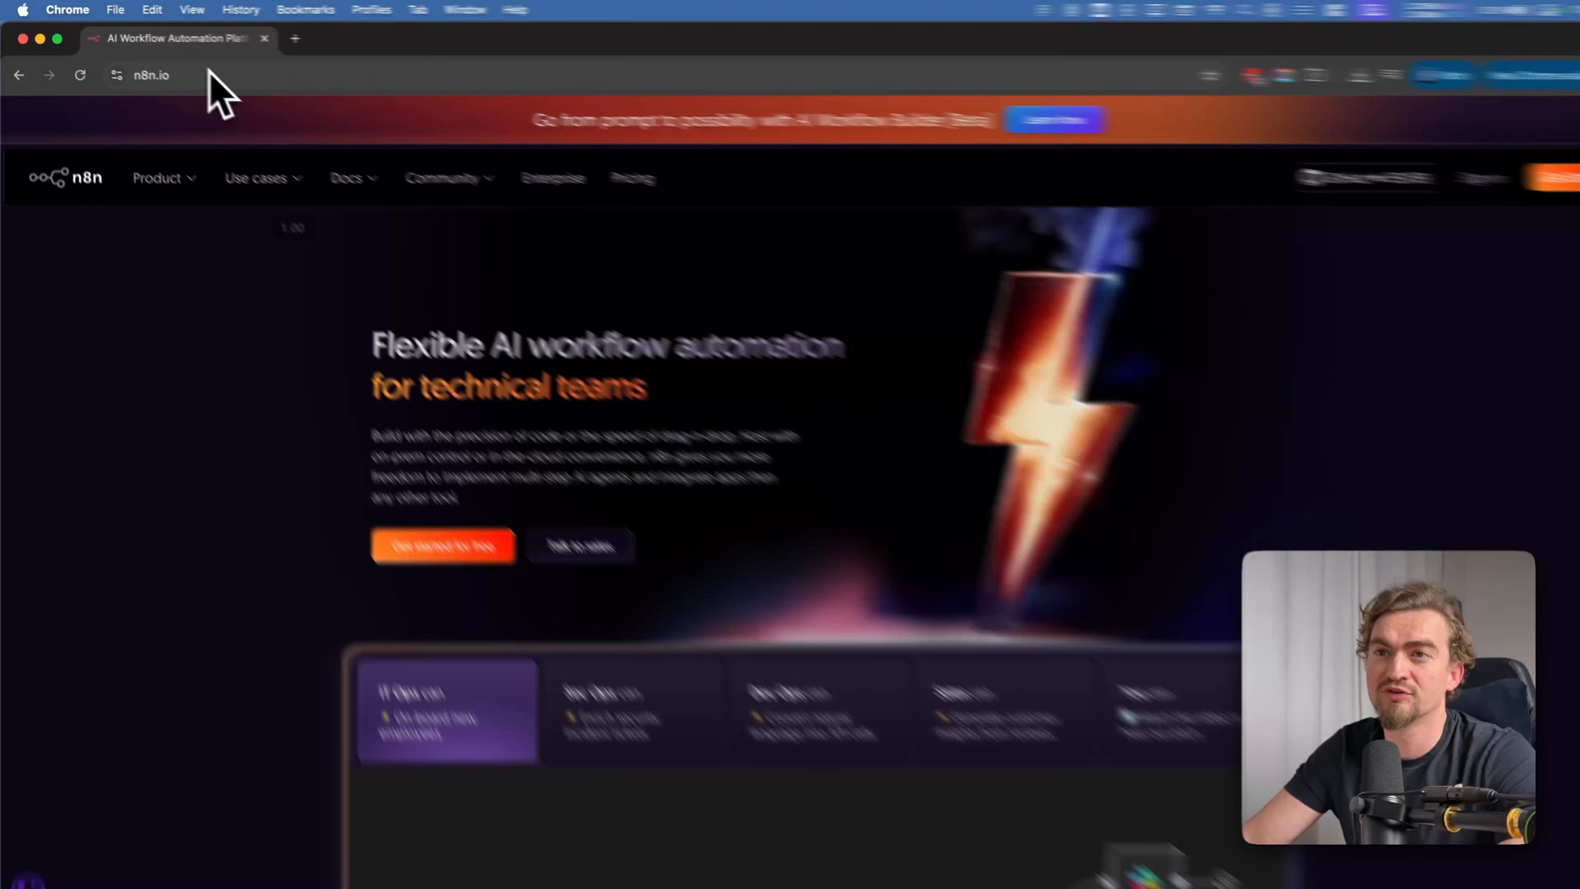
Sign in to n8n from the n8n.io website and create a new workflow
click(206, 72)
text(n8n)
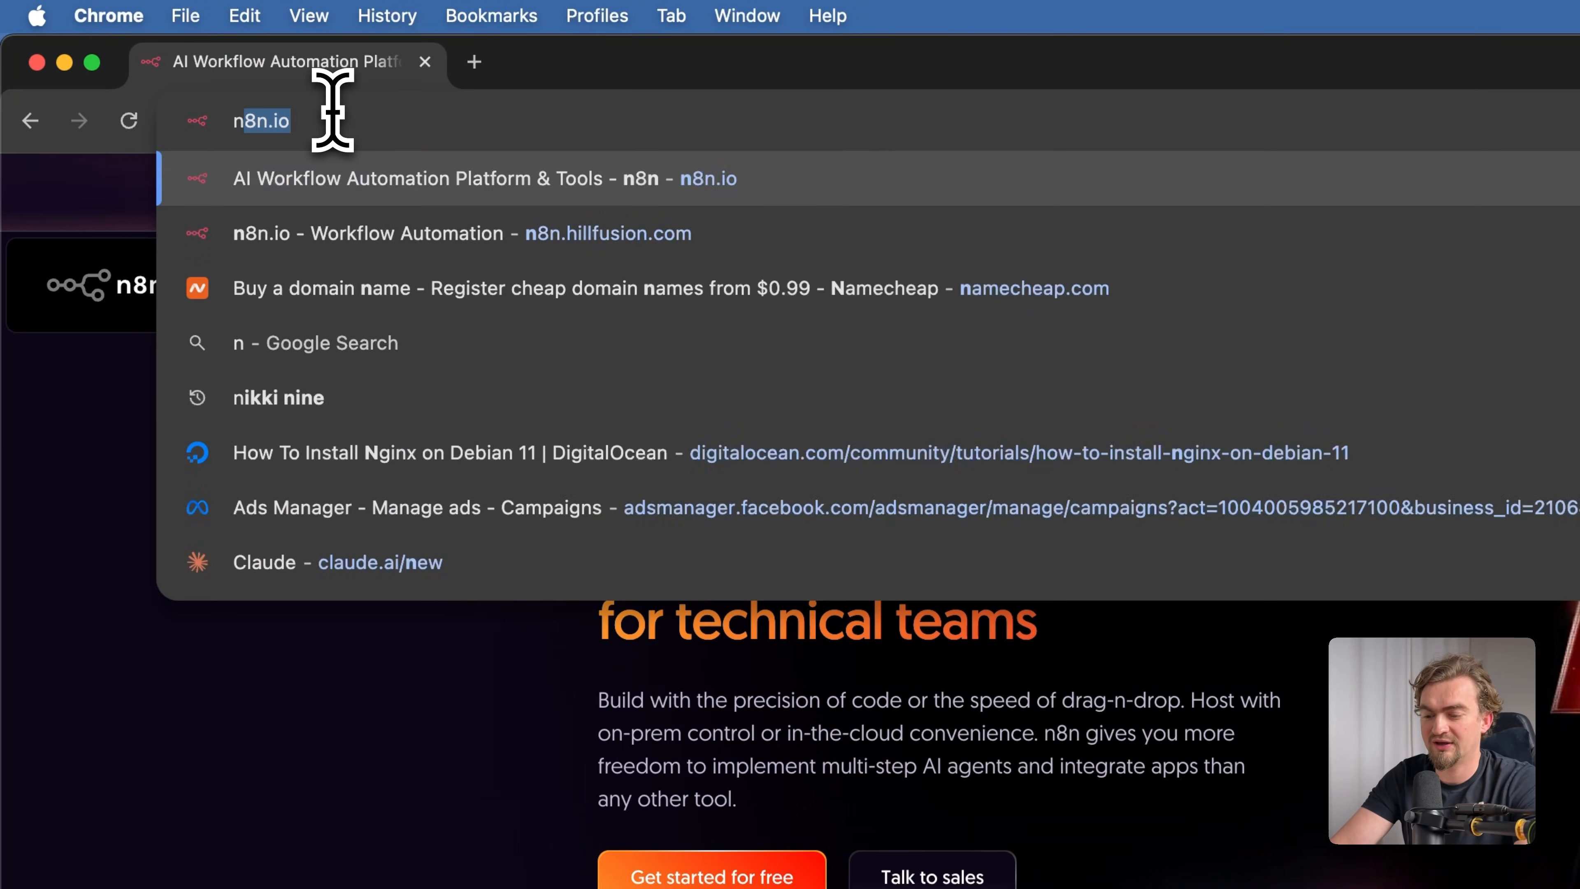
text(.io)
key(Return)
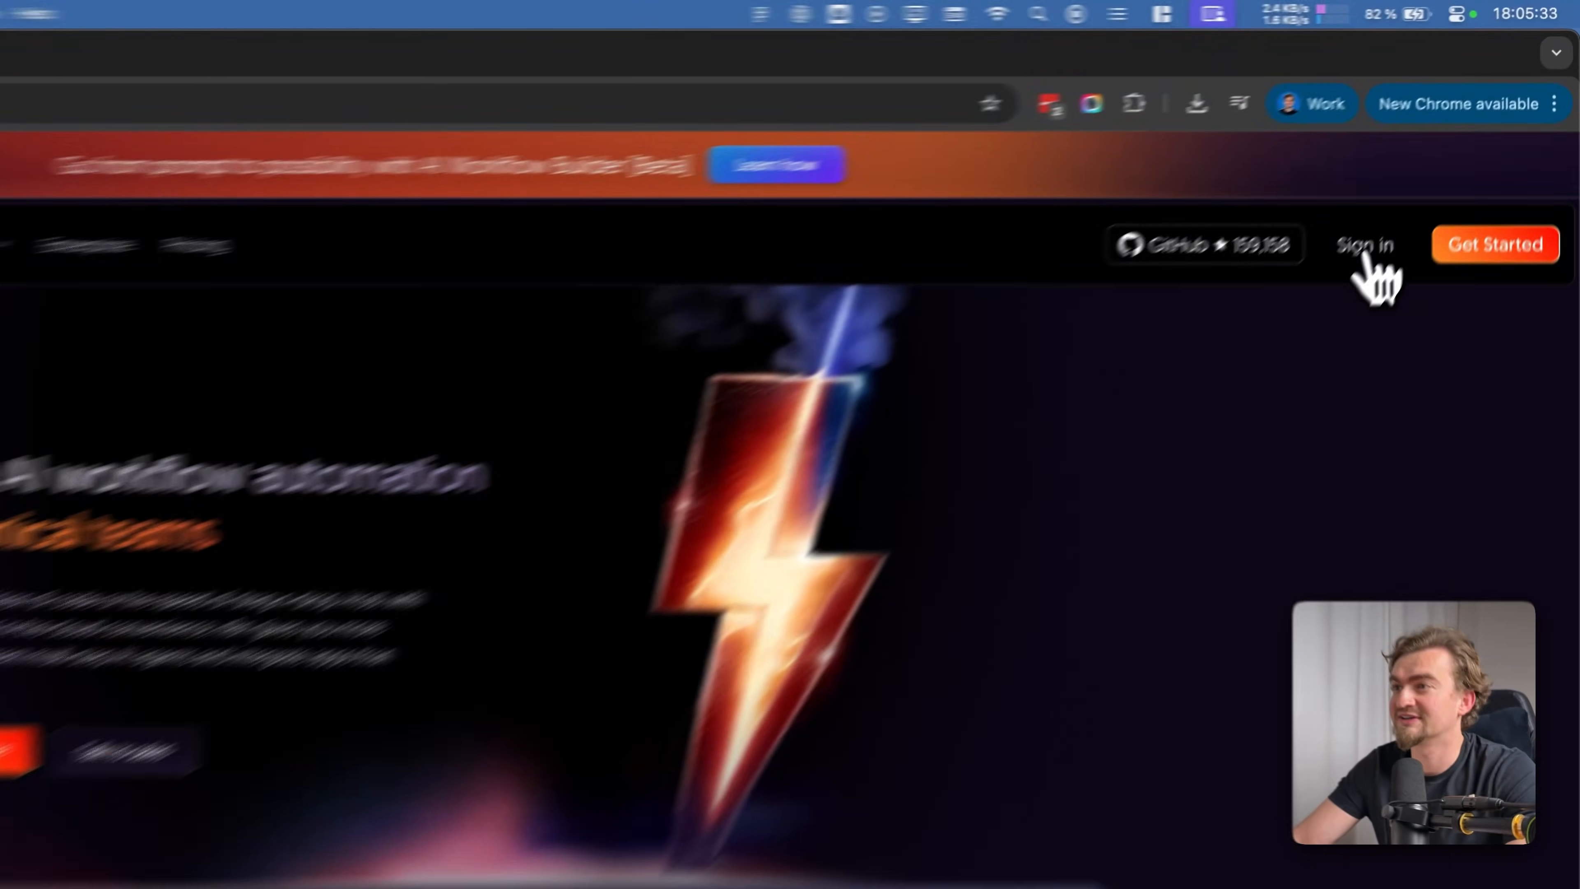
click(1430, 173)
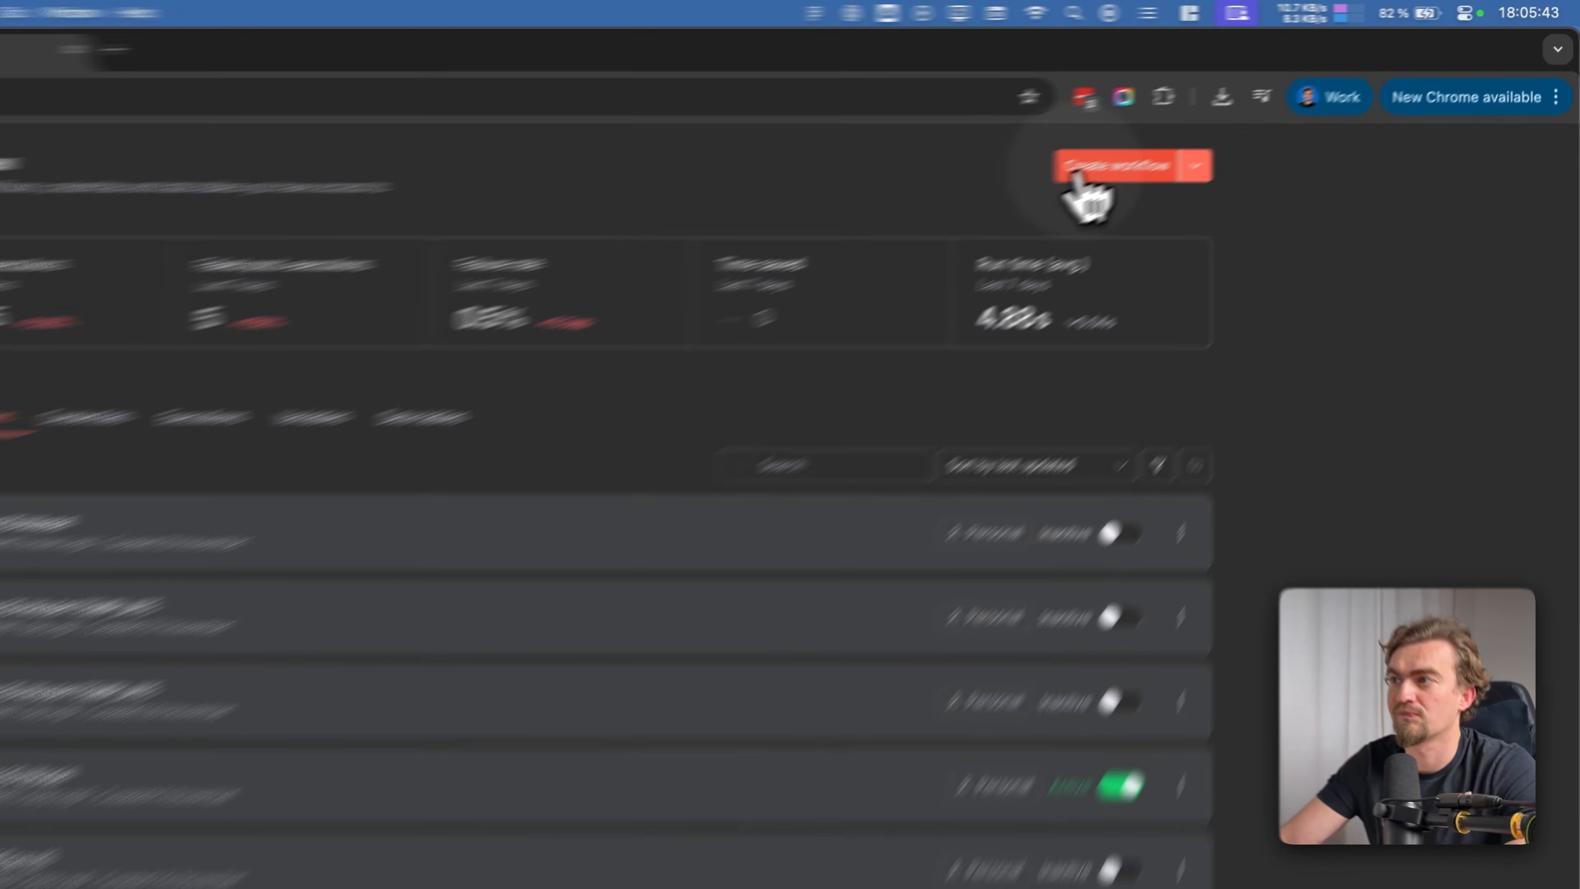
click(1209, 127)
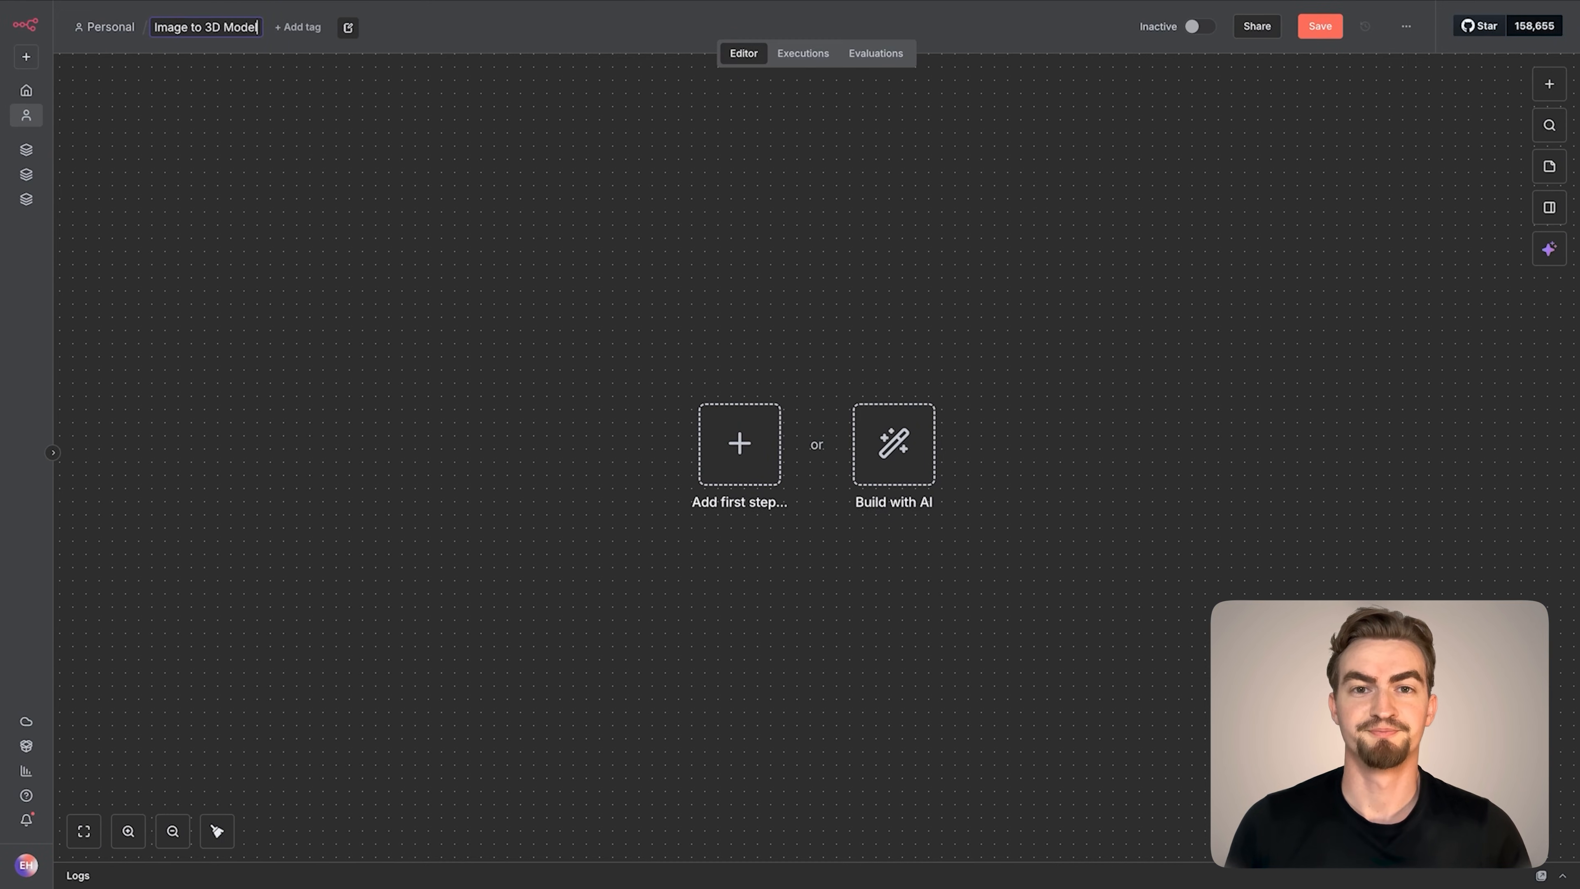
Switch to the Image to 3D Model document in Google Docs and look through its prompts, example output and cURL snippets
click(353, 38)
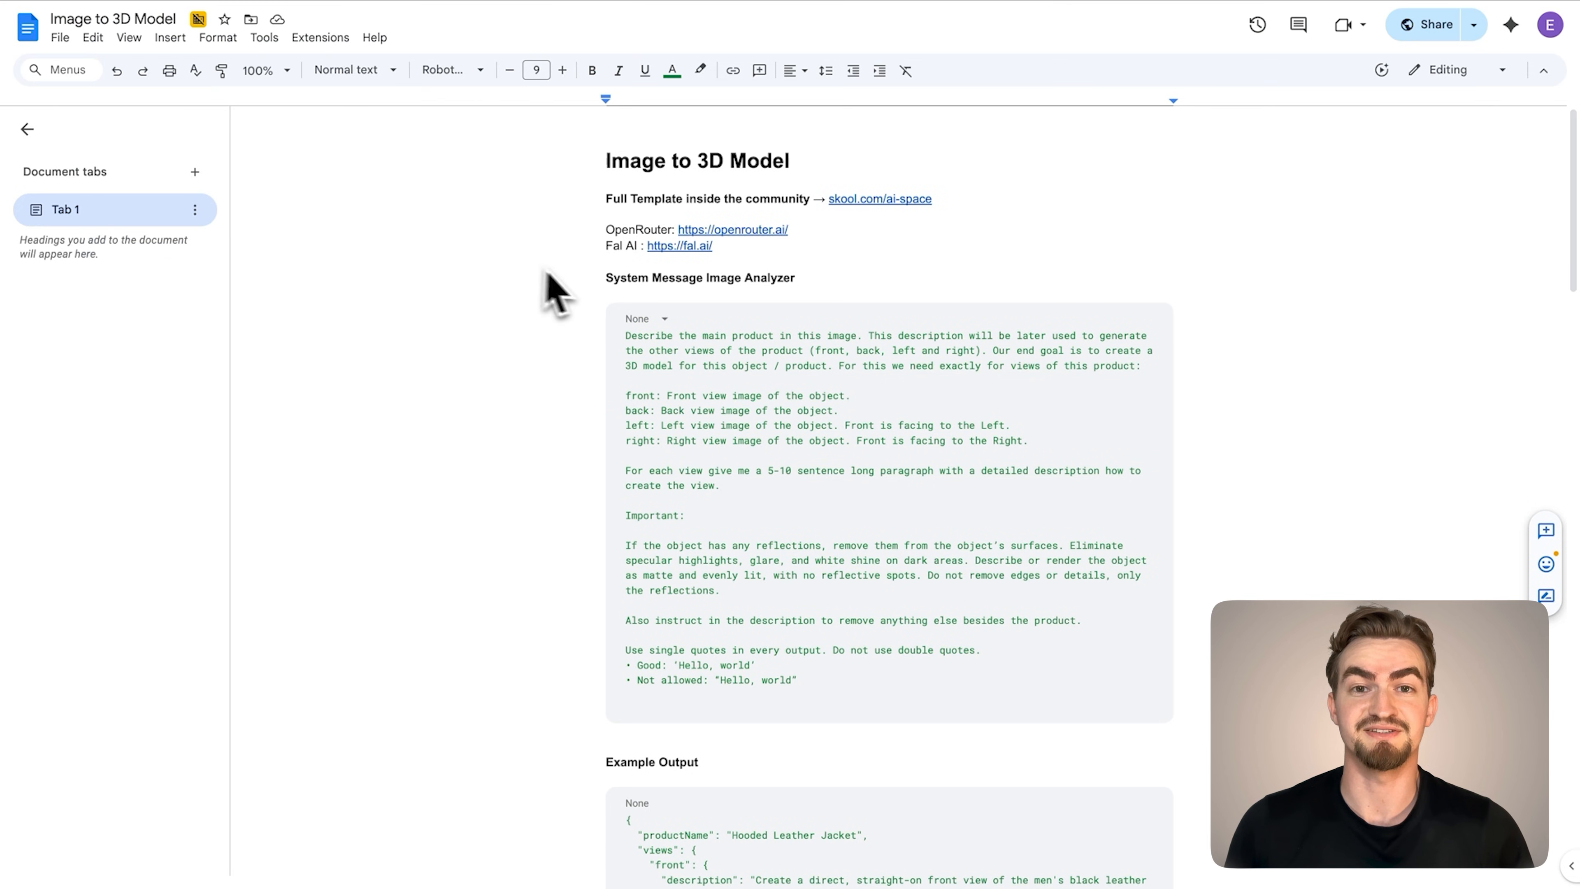
drag(627, 338, 851, 717)
click(851, 718)
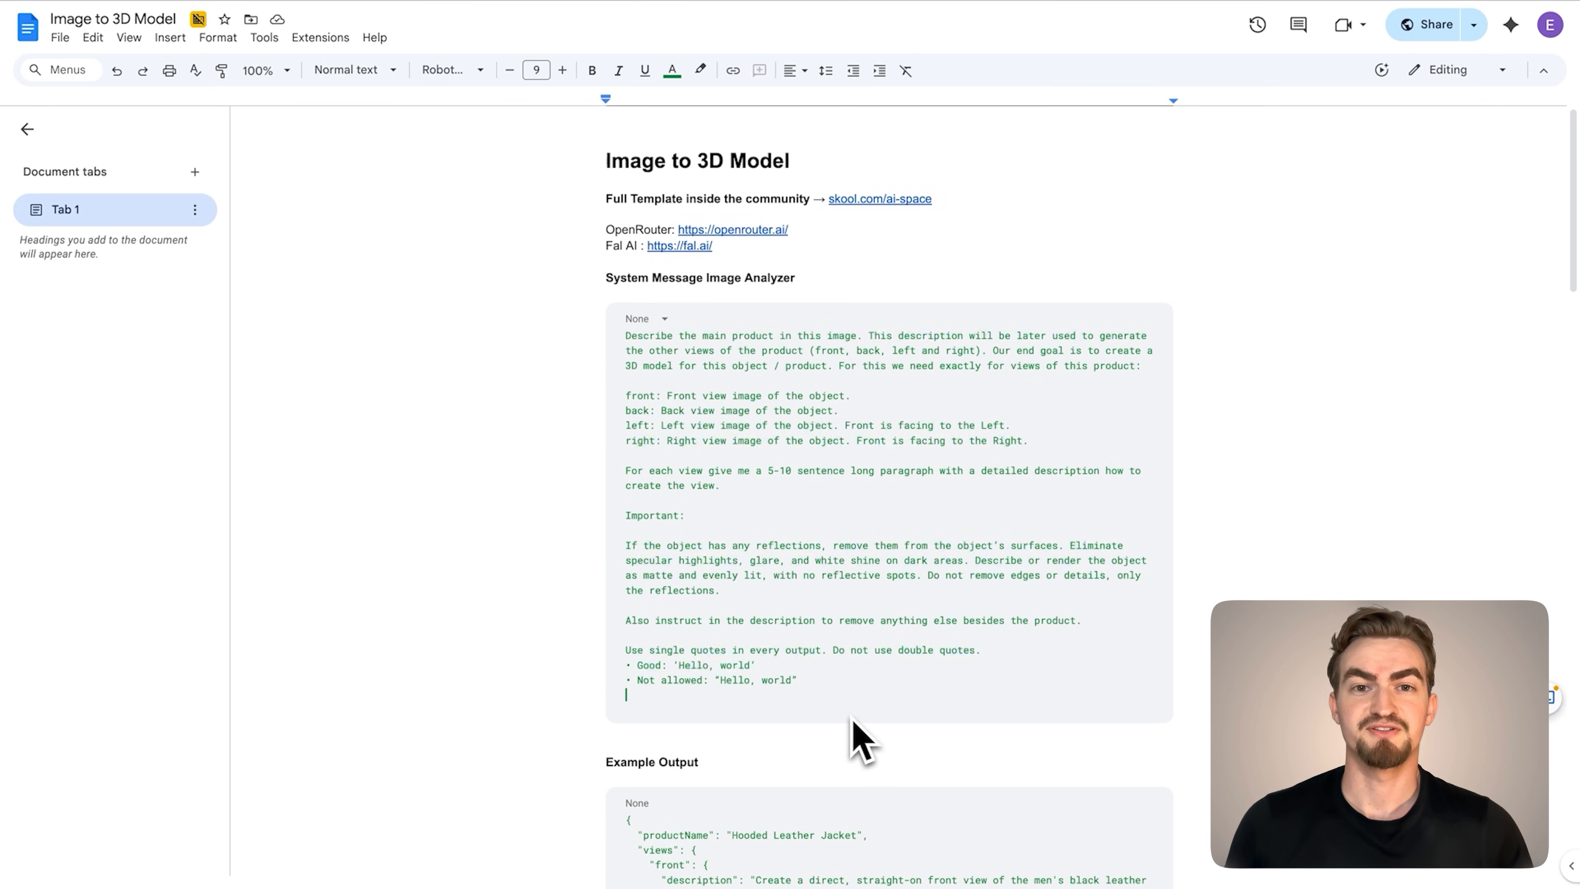
scroll(862, 598, down, 8)
scroll(867, 601, down, 18)
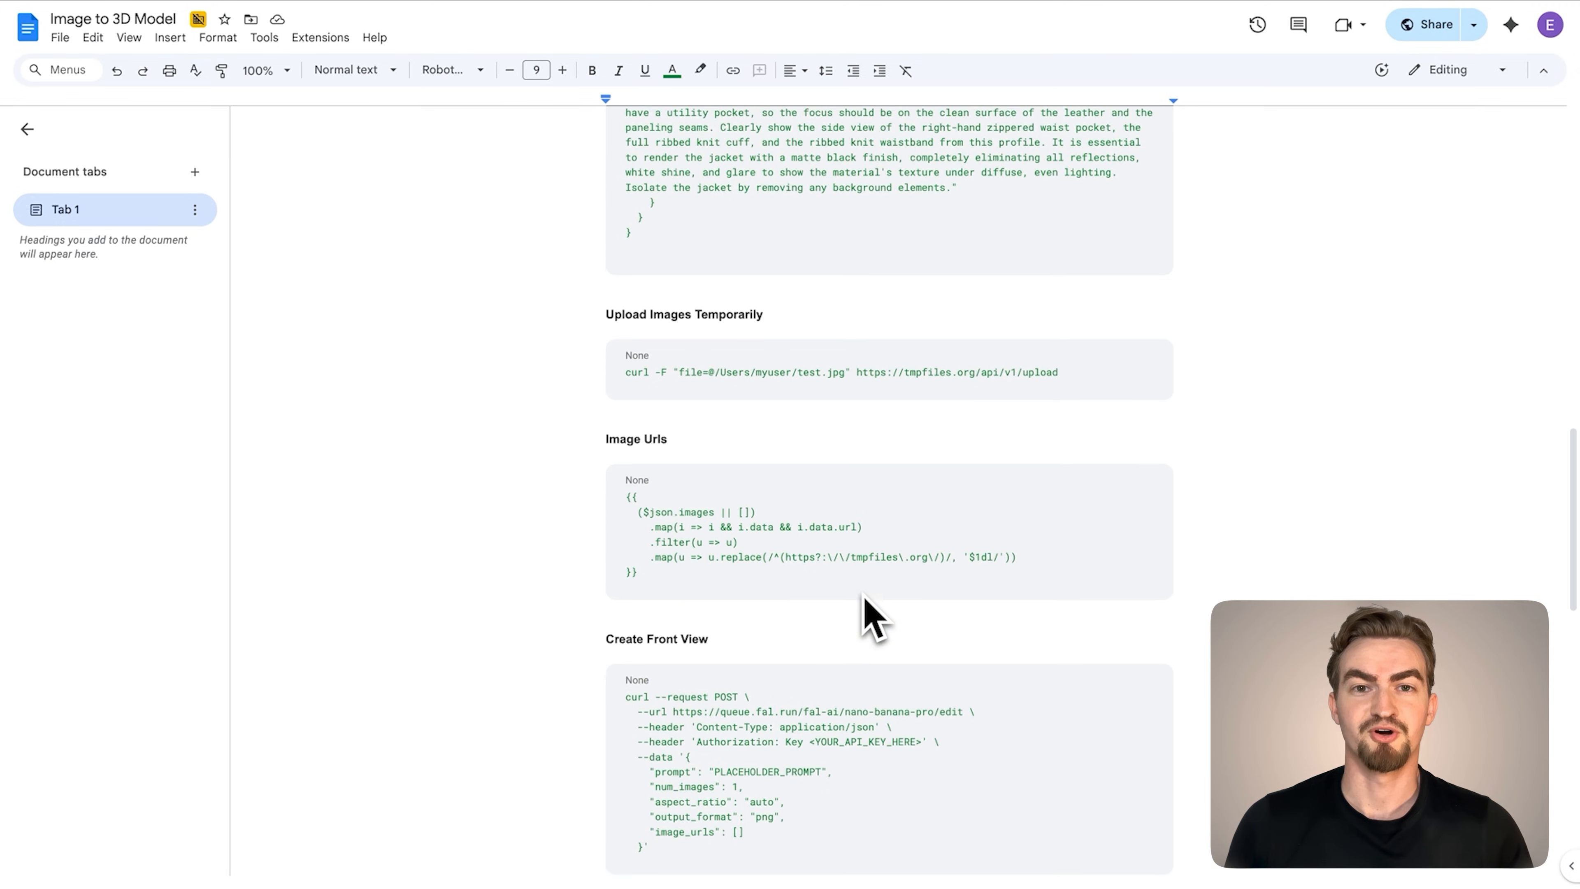
Switch back to n8n, add a form submission trigger as the first step and title the form Image to 3D Model Generator
click(198, 44)
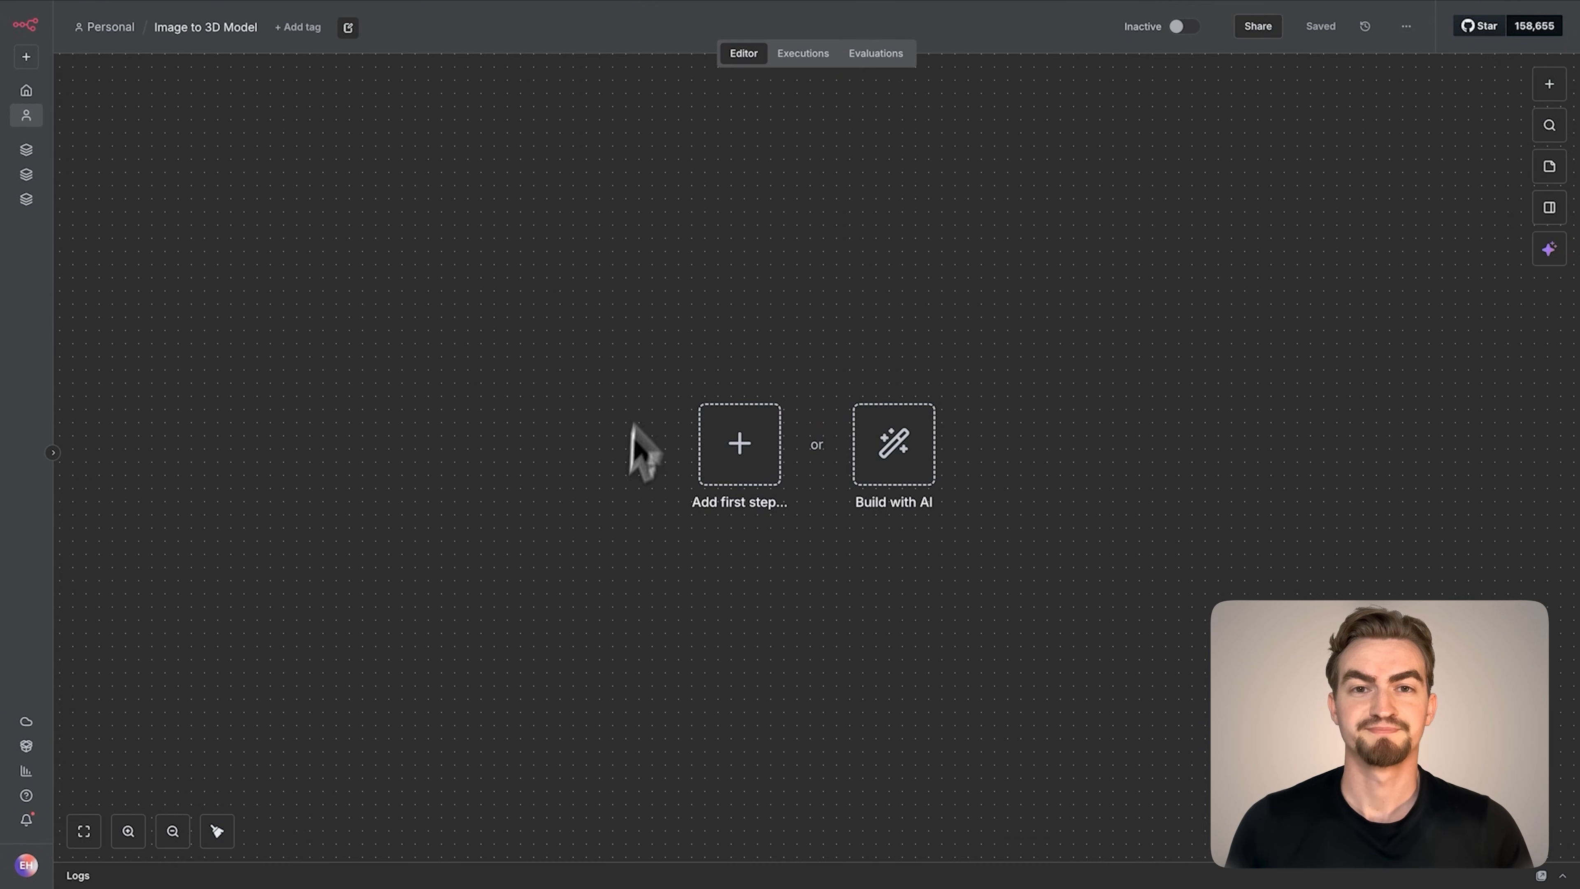
click(751, 459)
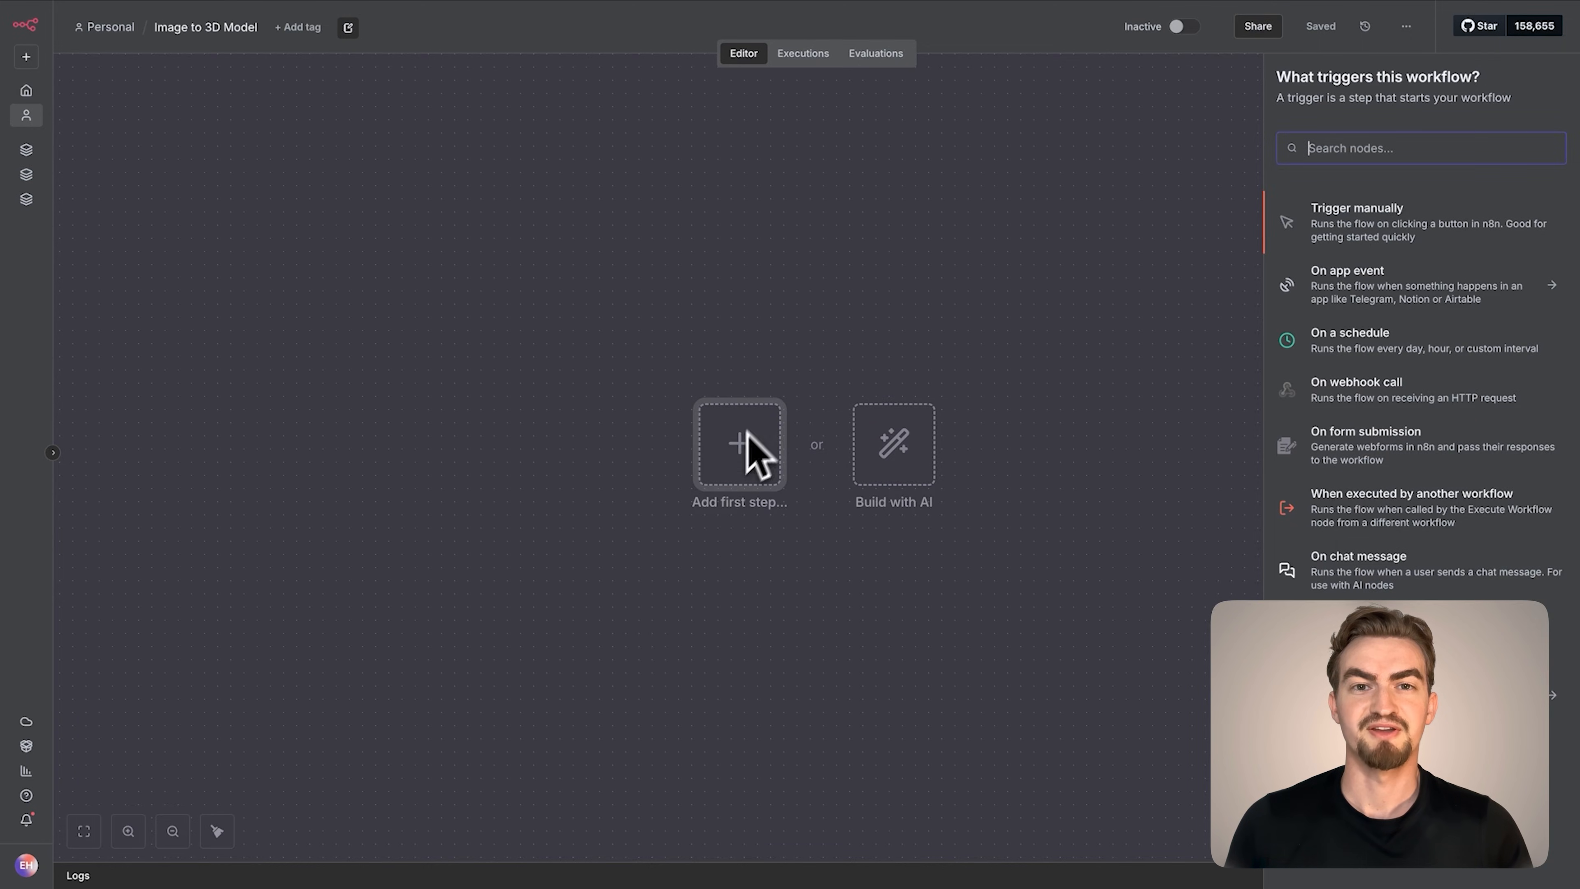
click(1353, 464)
click(388, 406)
text(Image)
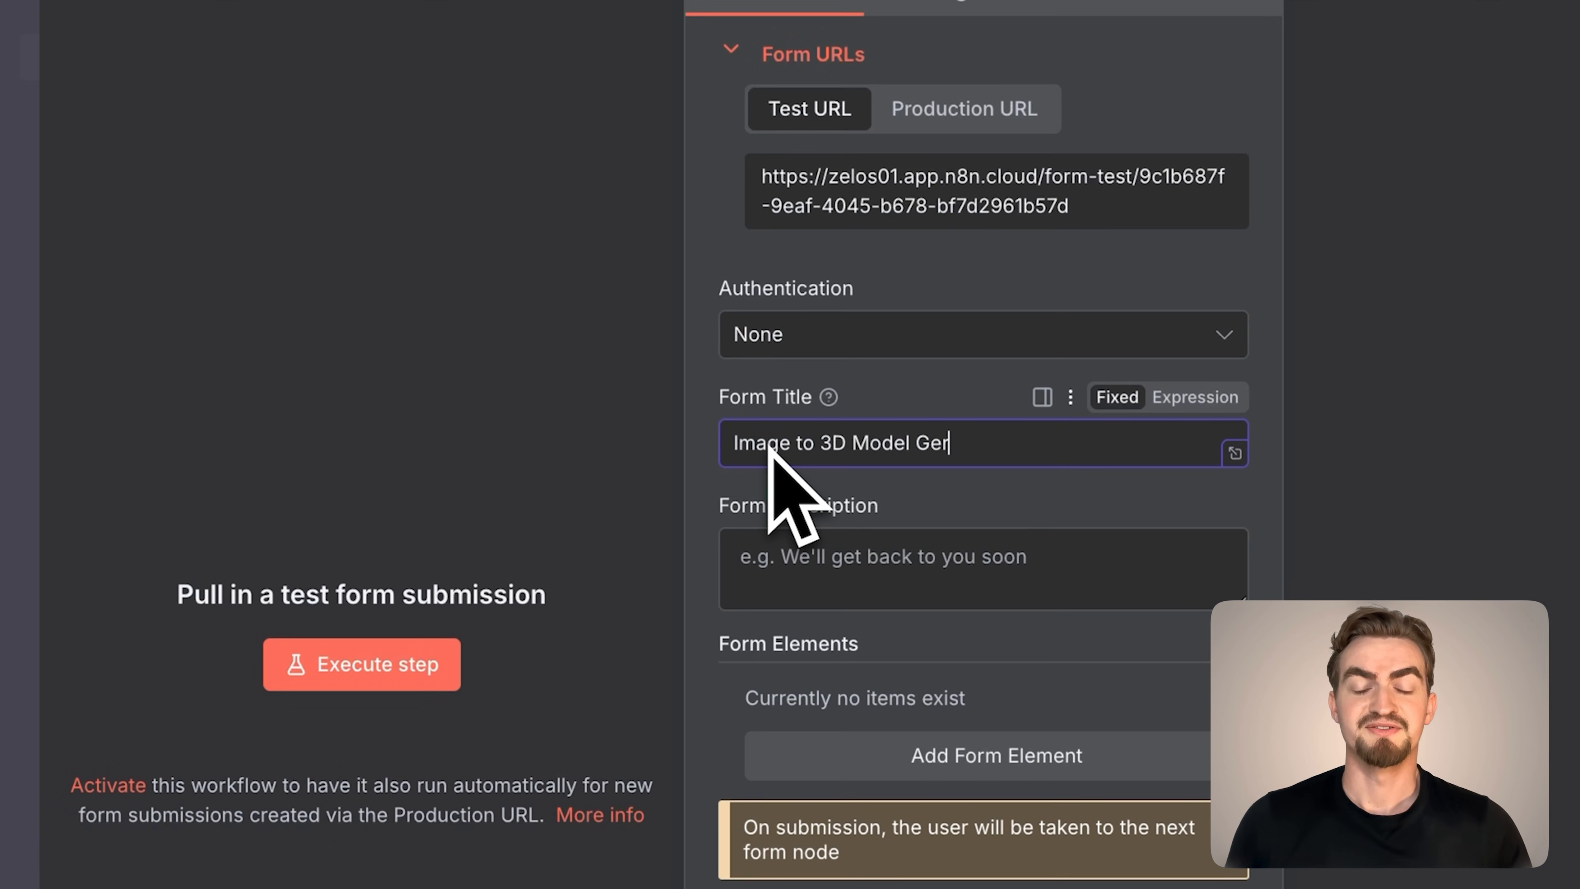
text( to 3D Model Generator)
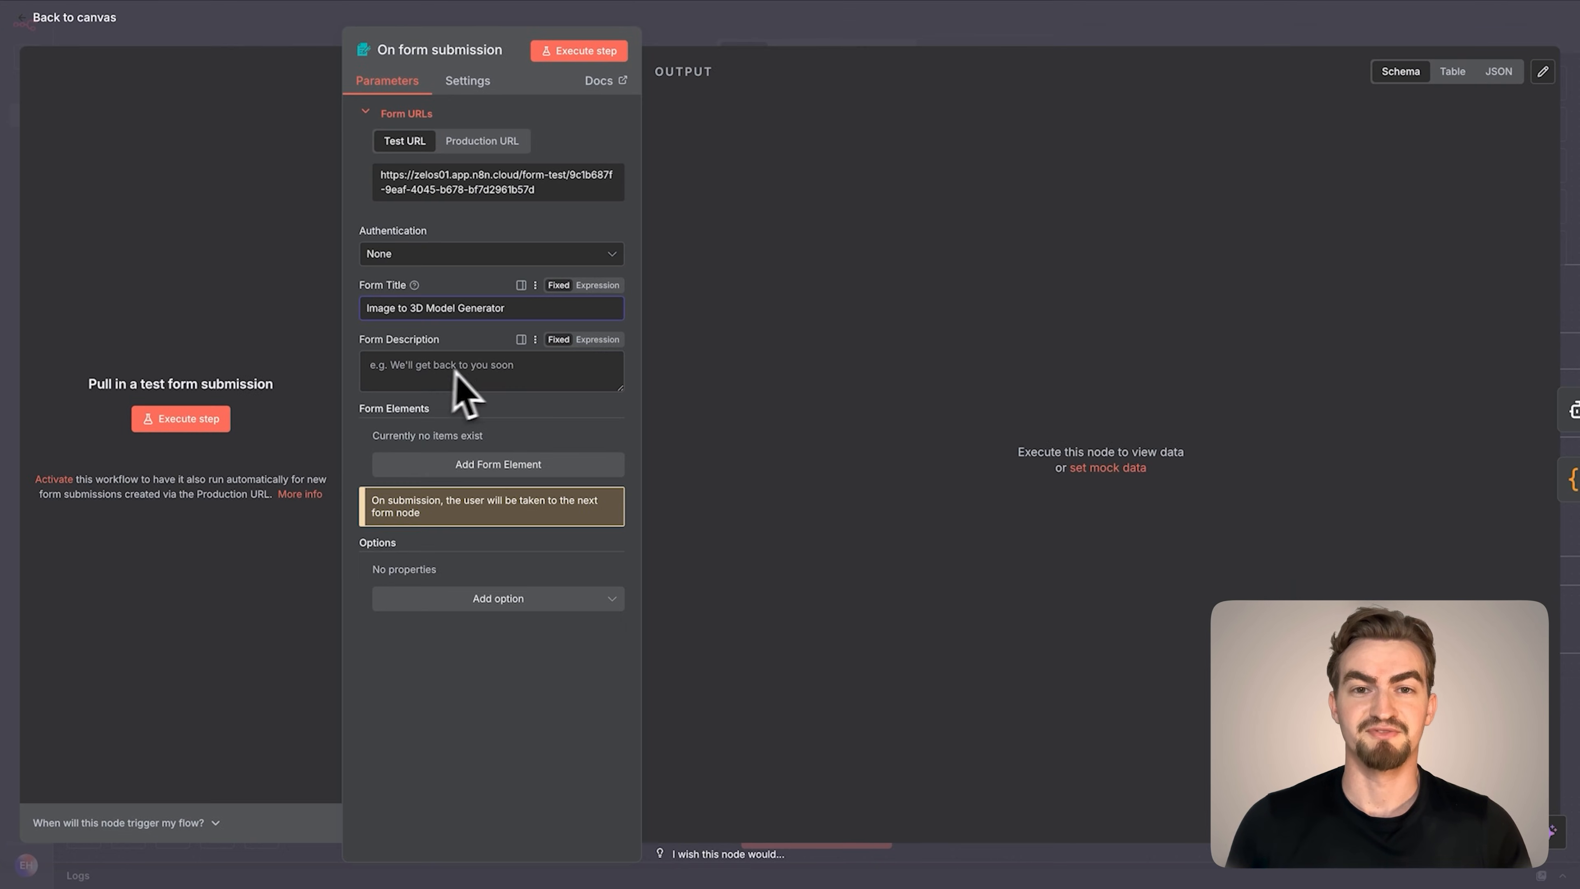
Add a File form element named Product Images that allows multiple files and accepts .jpg, .png, .jpeg
click(448, 467)
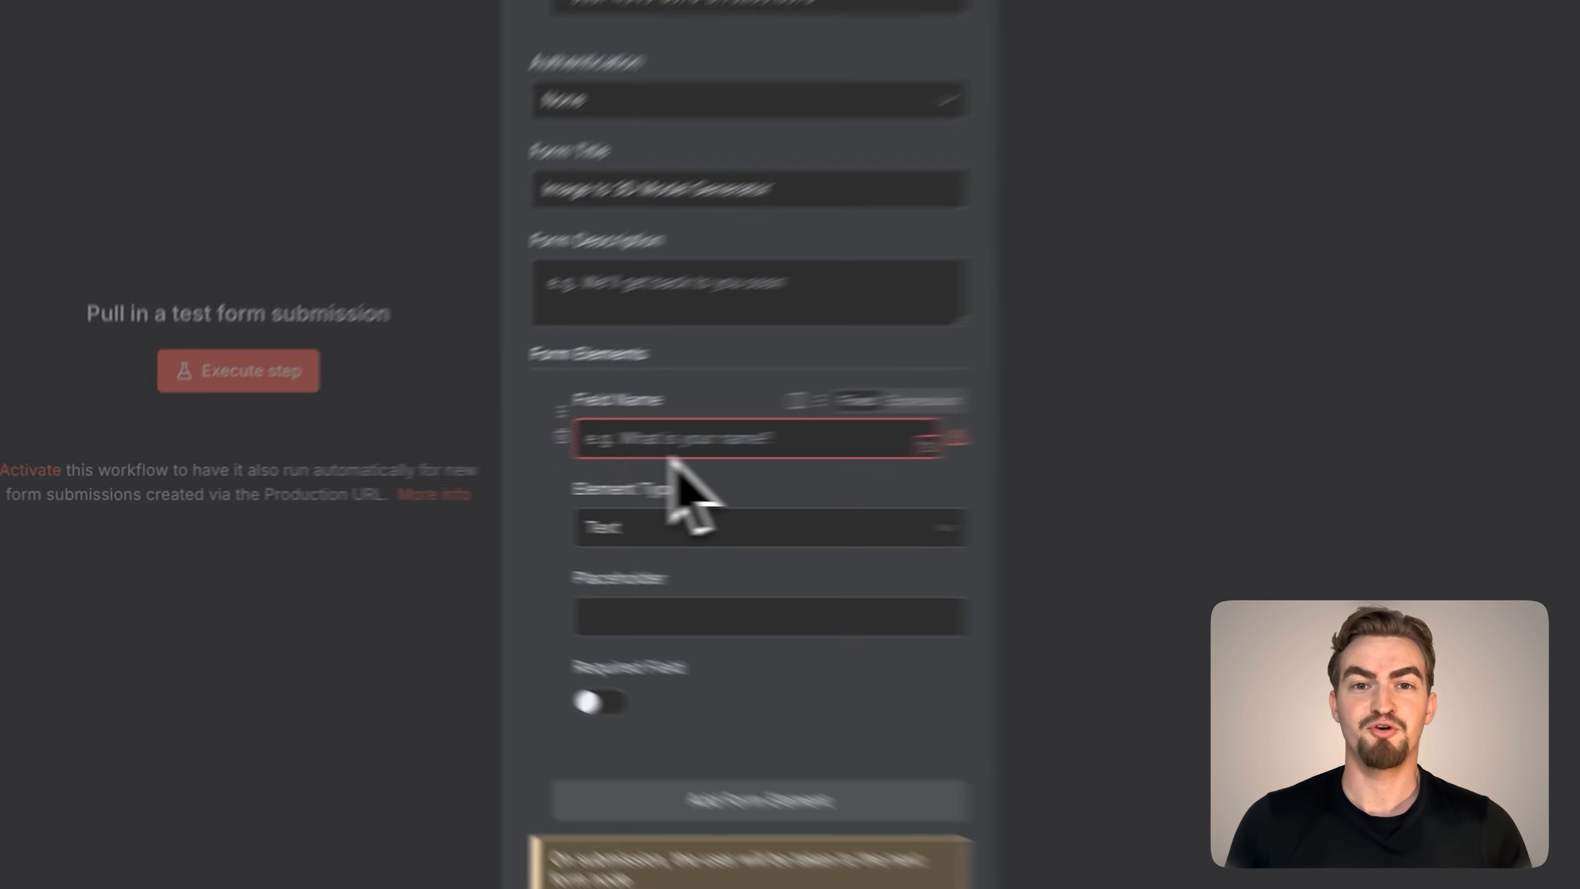
click(798, 446)
text(Product Images)
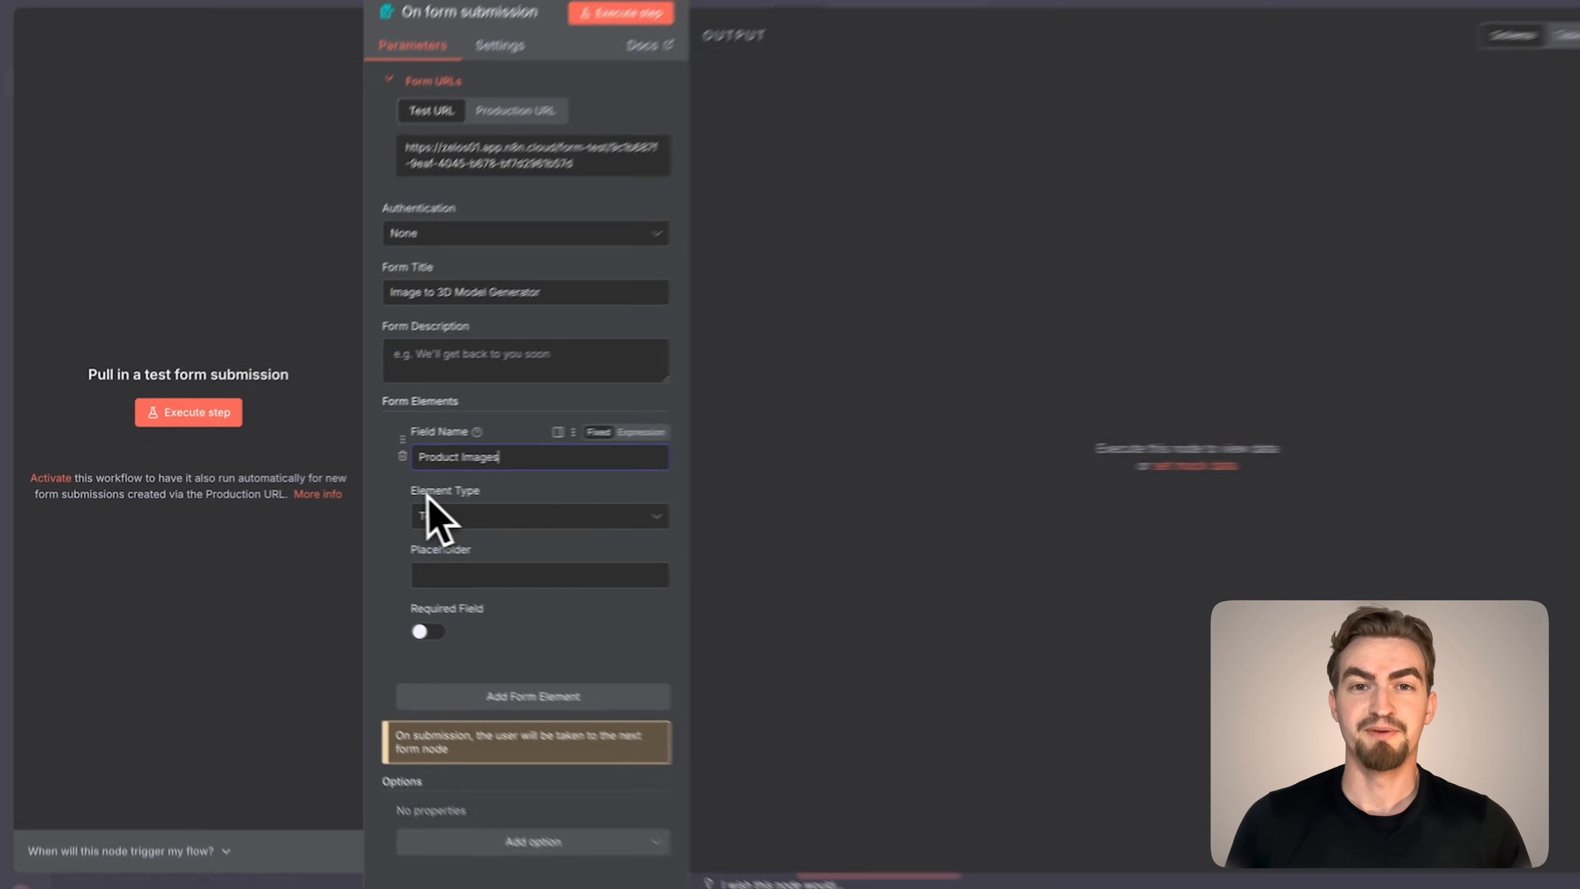
click(746, 534)
scroll(750, 564, down, 3)
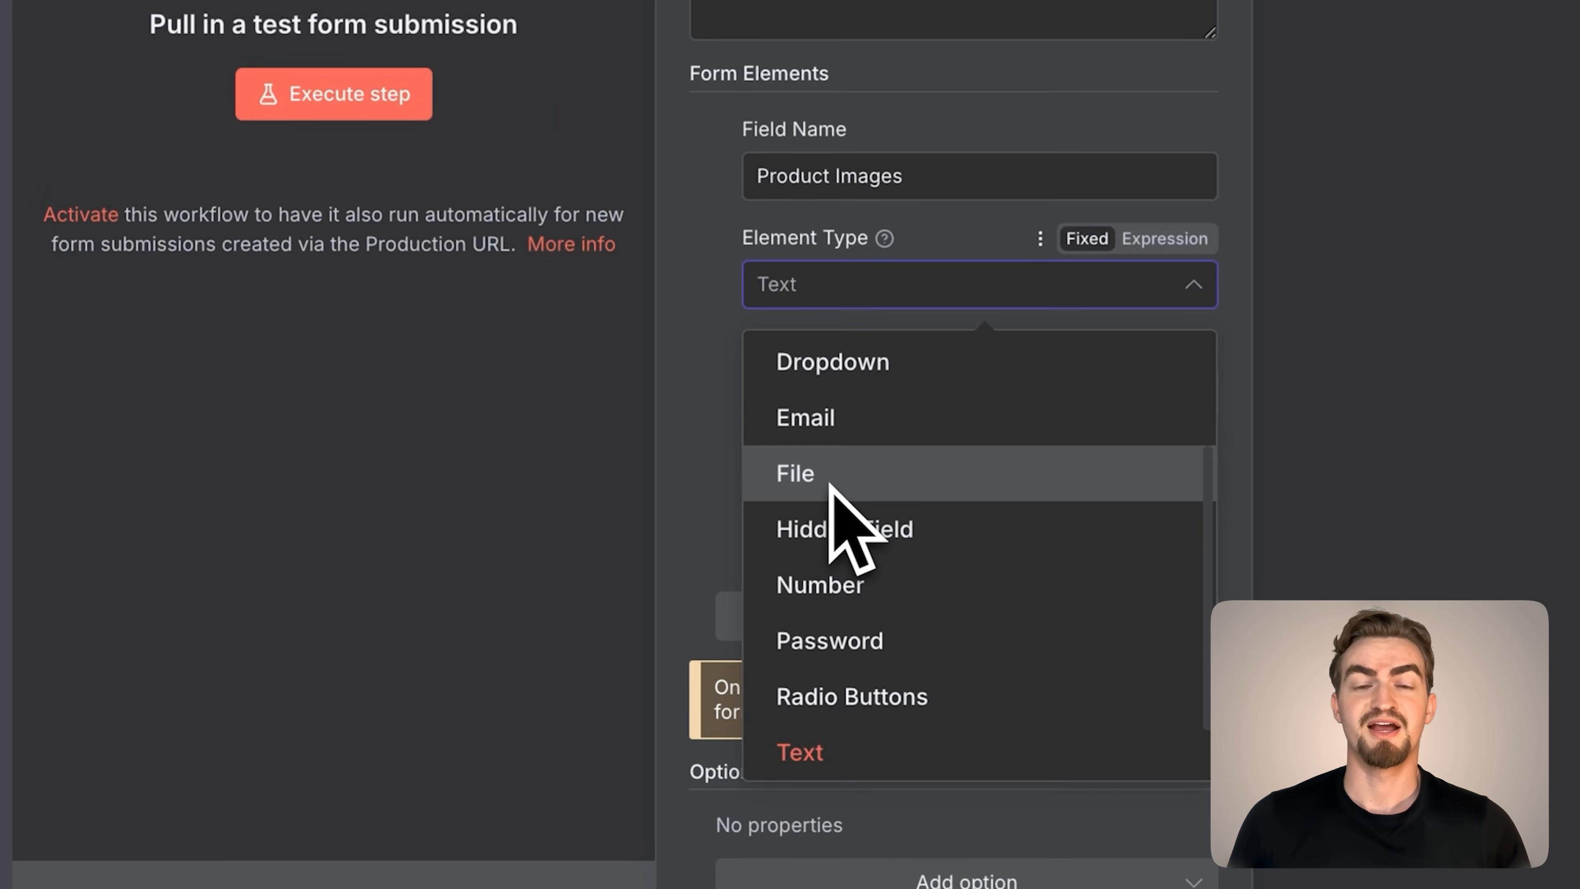
click(562, 566)
click(518, 583)
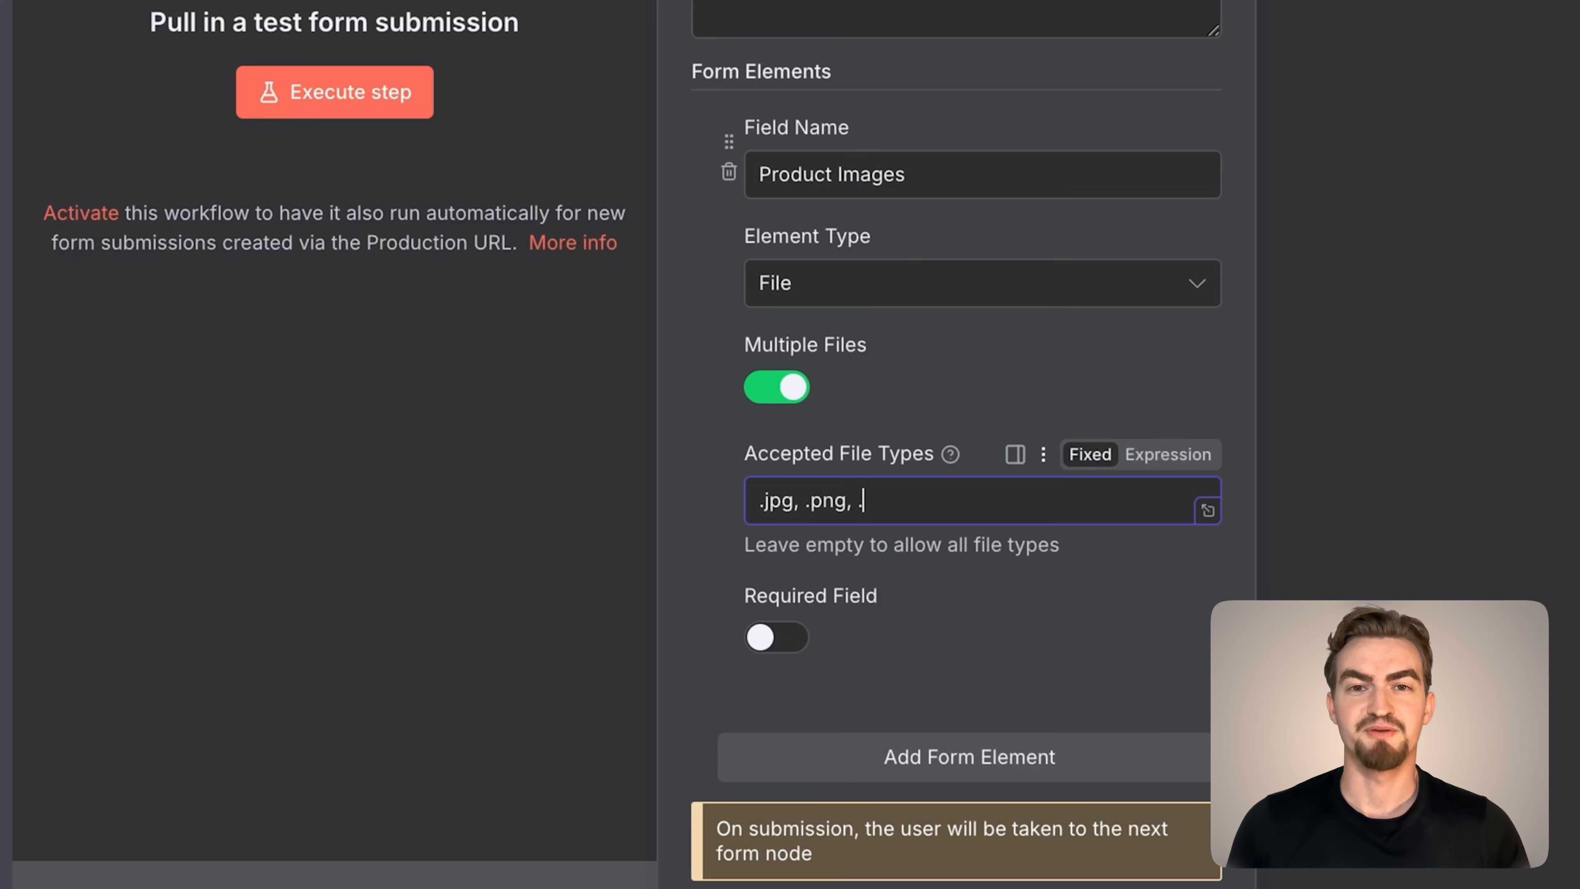
text(g)
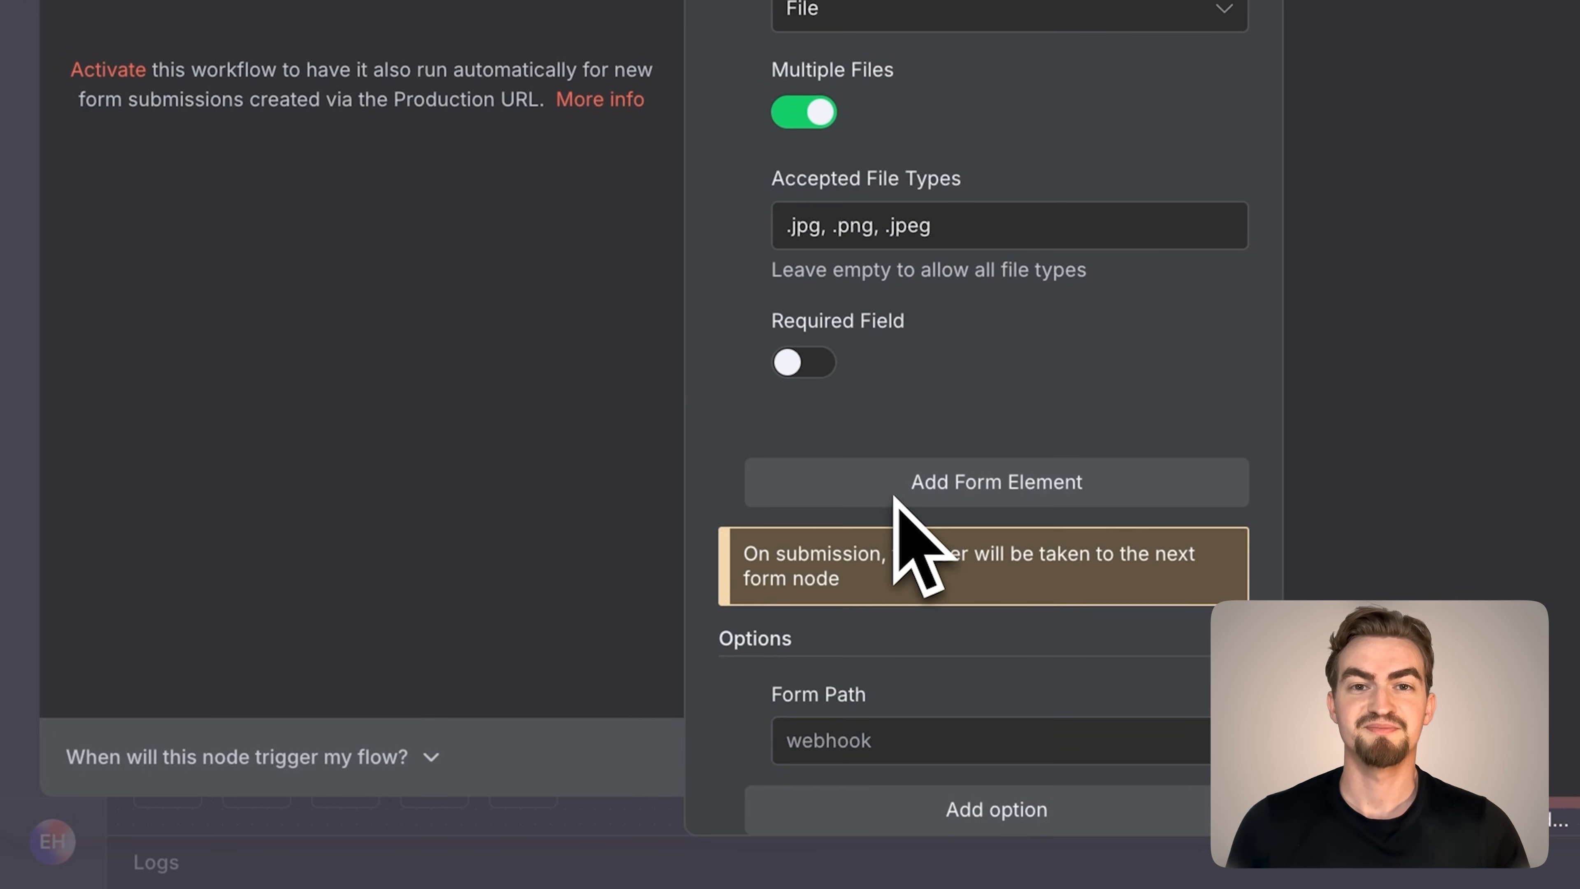
Set the form path to 3d-generator, name the trigger Submit Product Images and return to the canvas
click(825, 730)
text(3d)
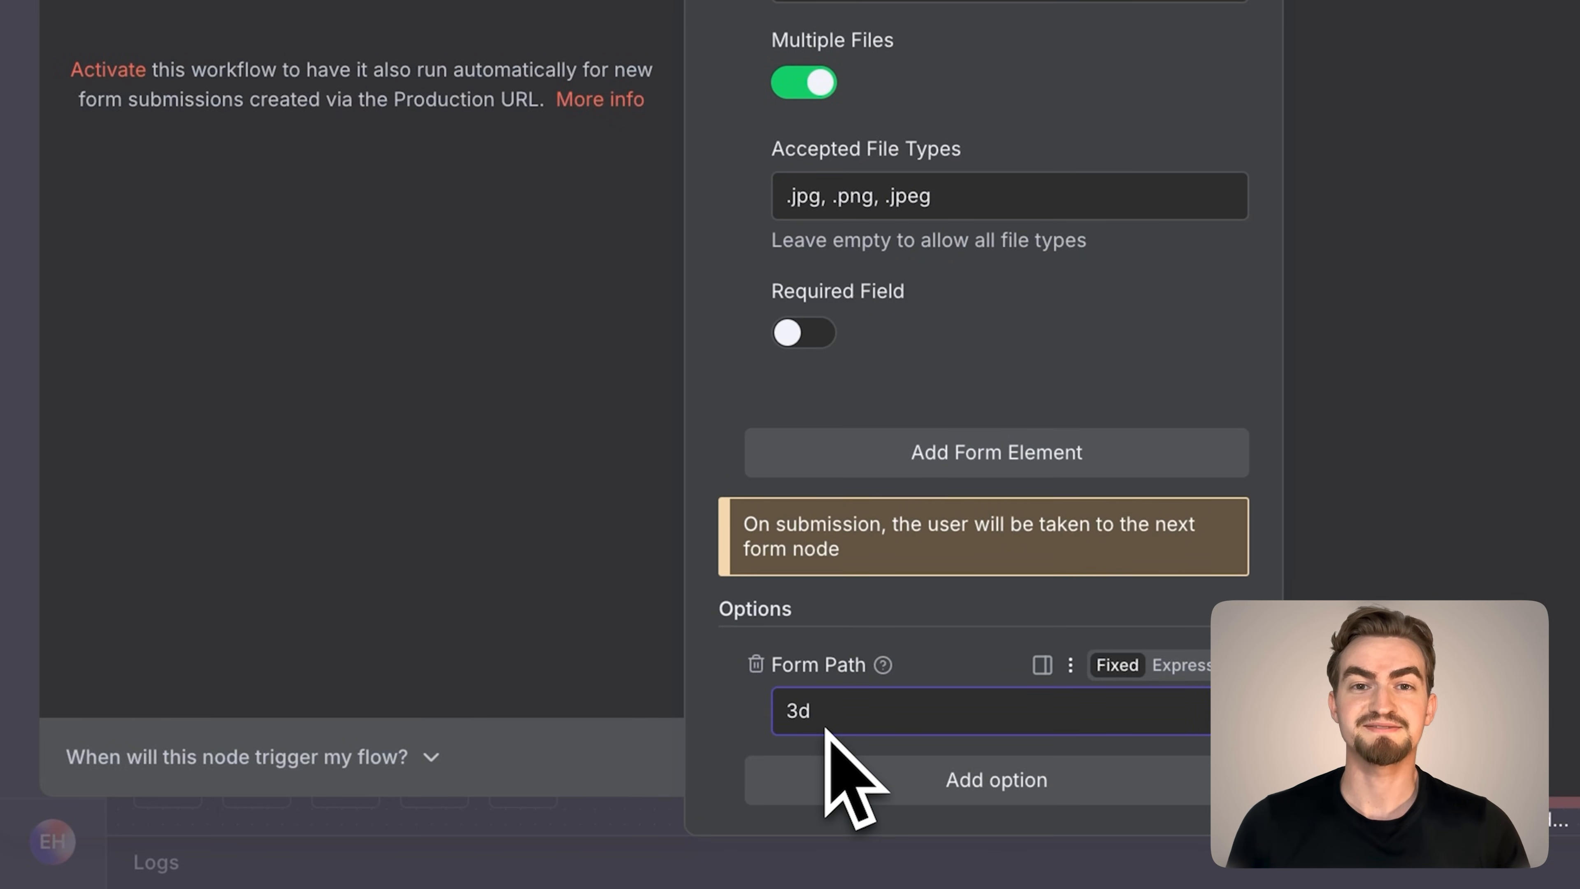
text(-generator)
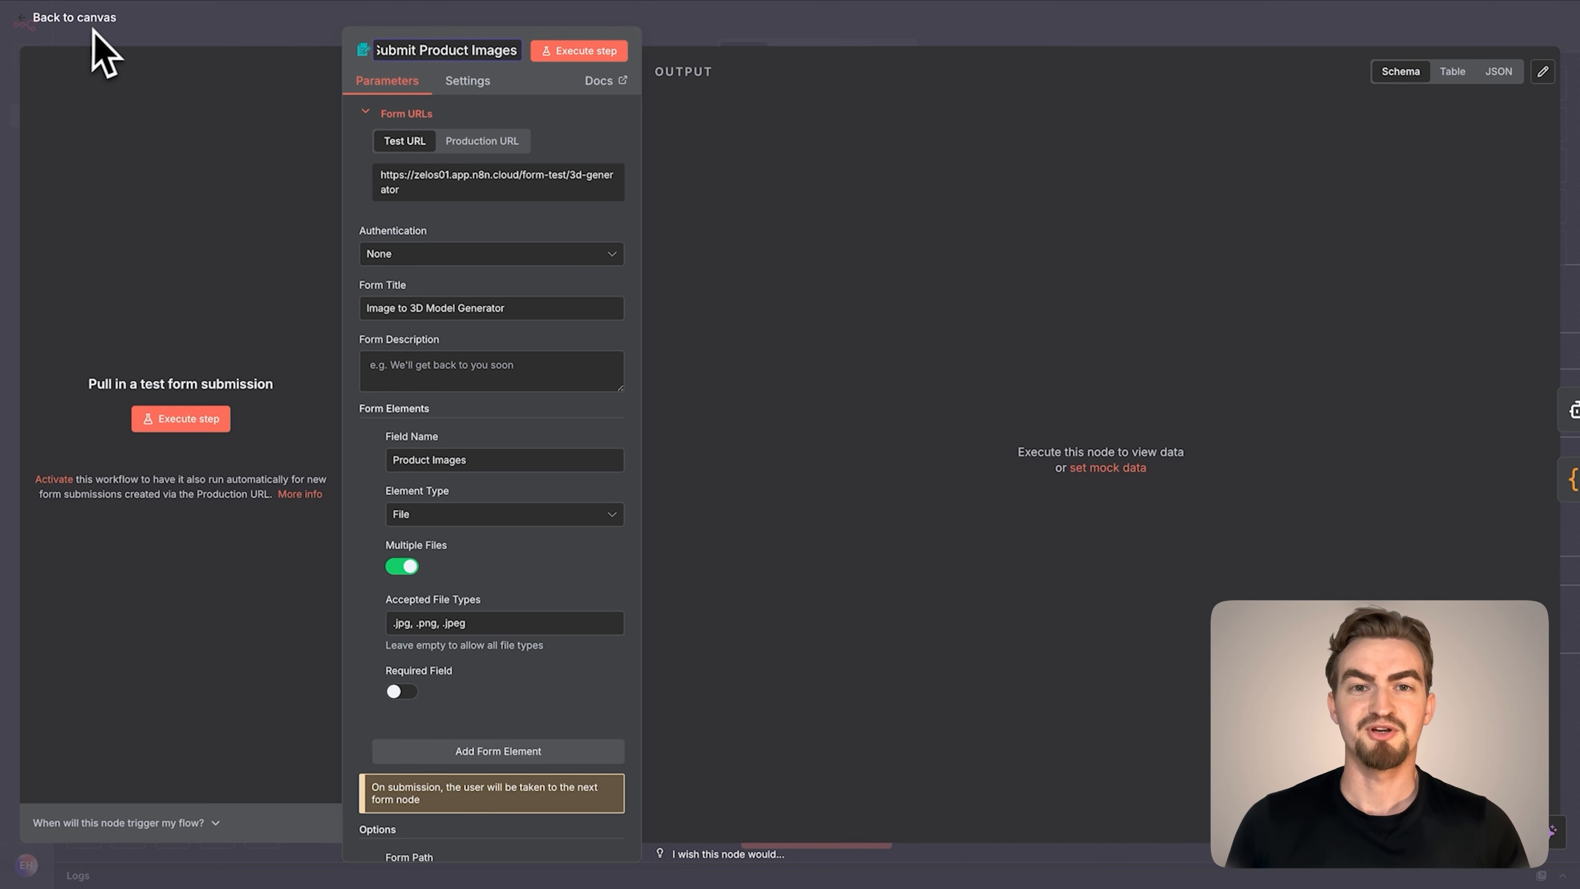
click(81, 19)
Run the form trigger and submit jacket-1.png, jacket-2.png and jacket-3.png from the Leather Jacket folder as product images
click(547, 458)
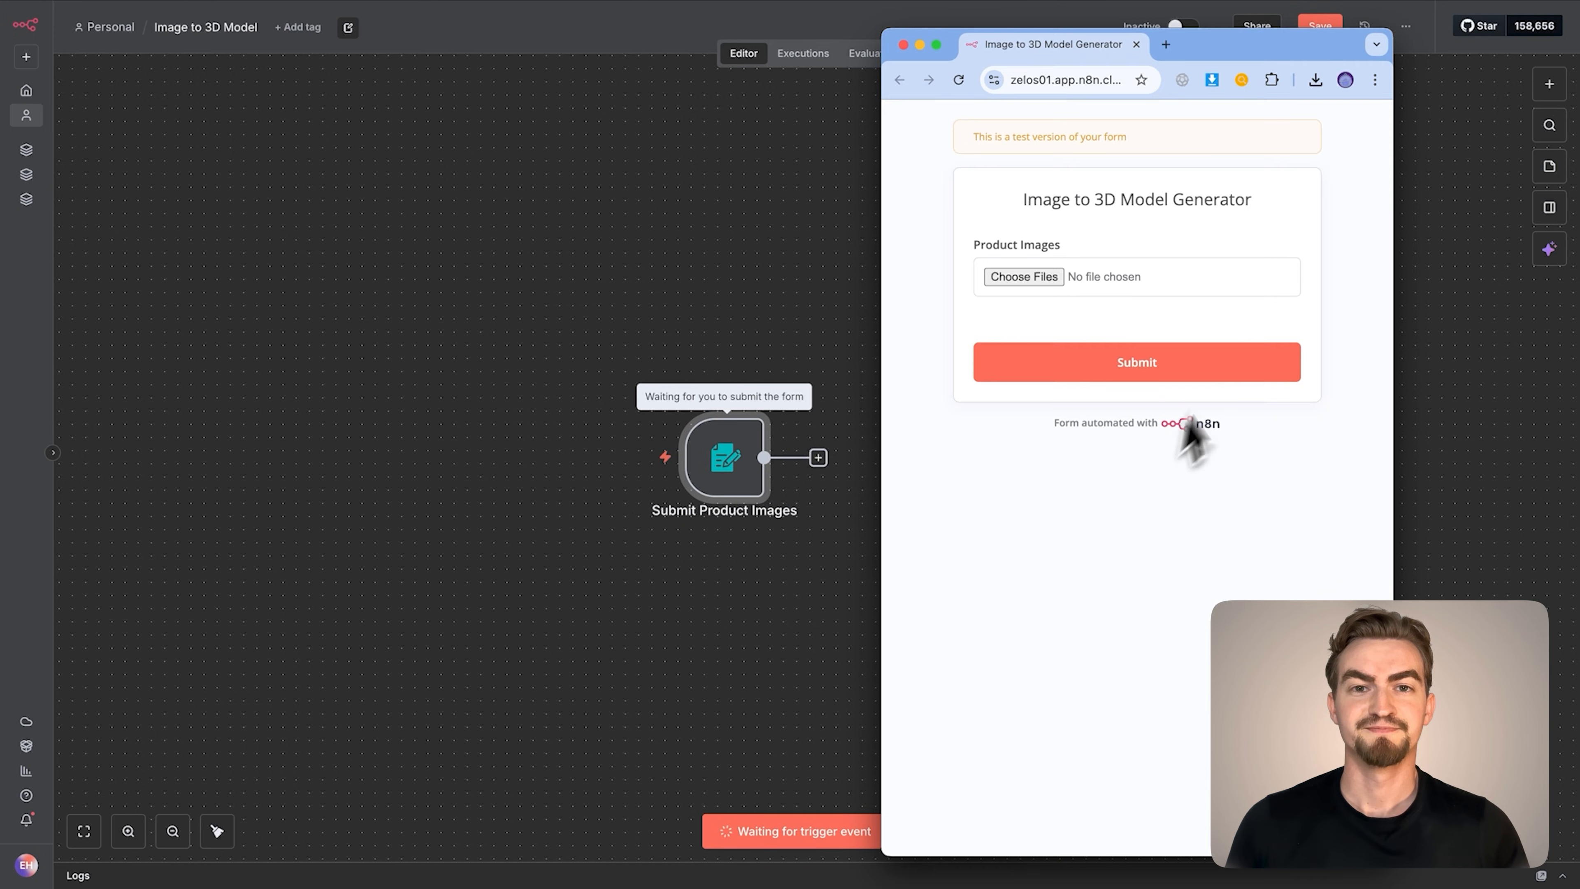
click(1020, 278)
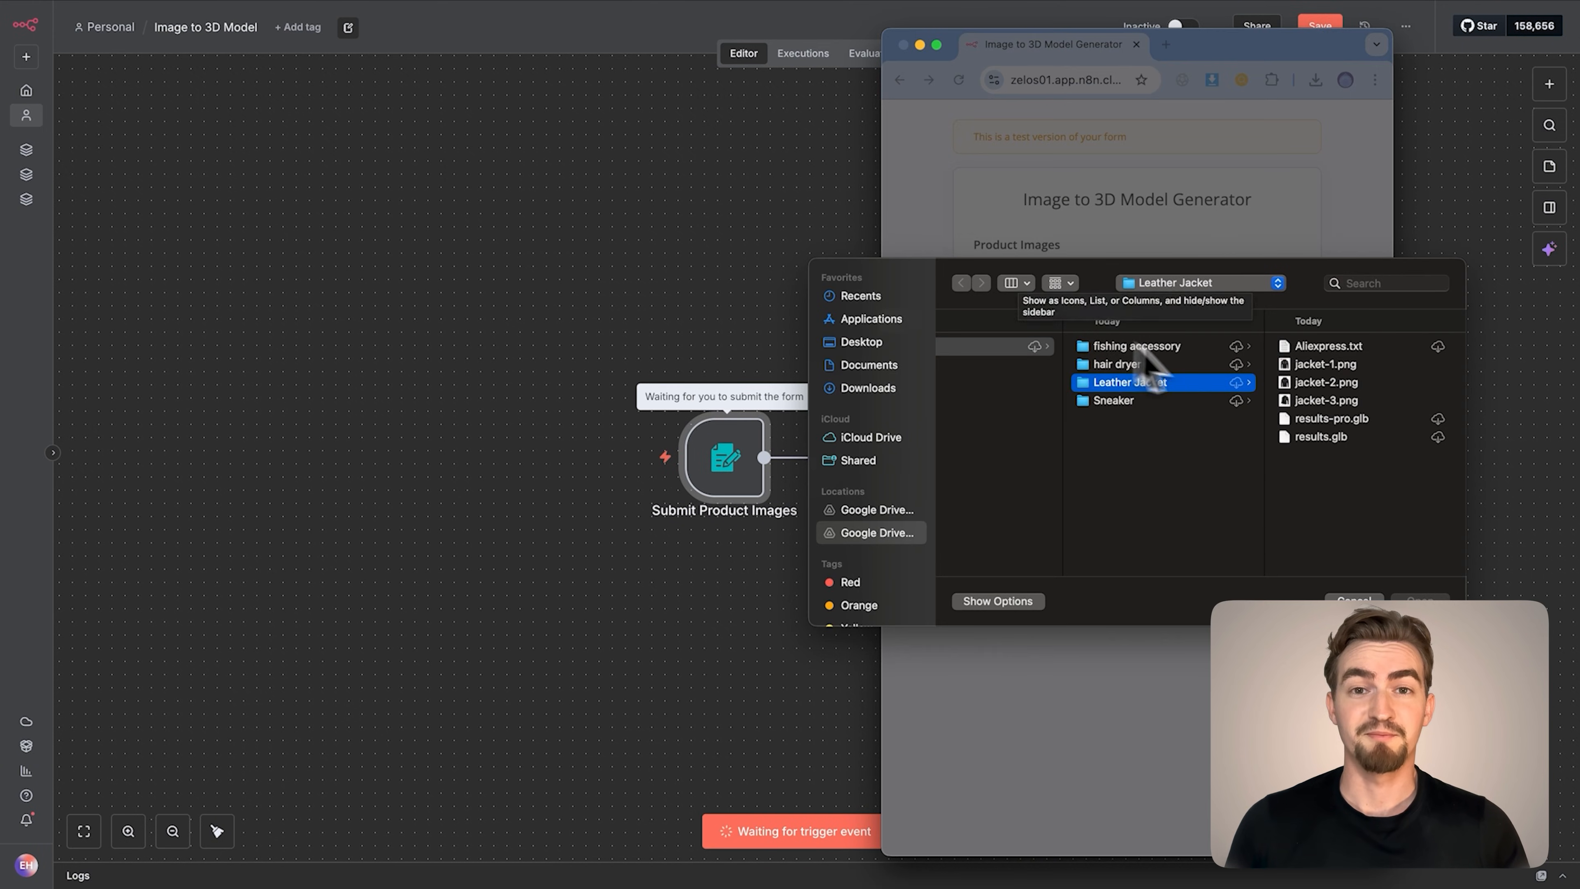
click(1295, 368)
shift+click(1167, 402)
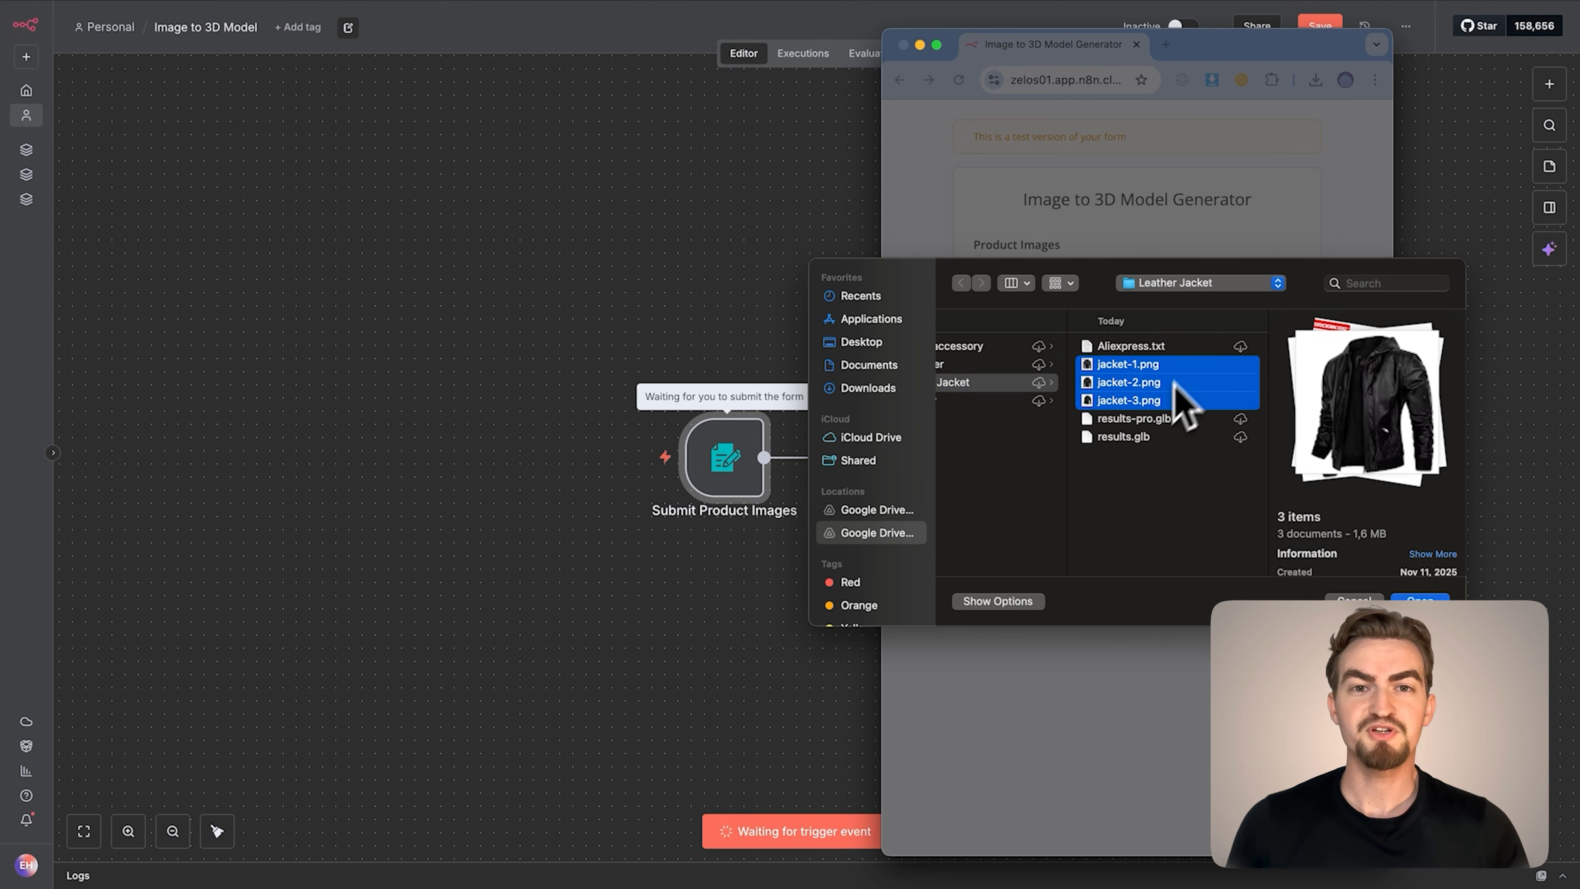
click(1411, 597)
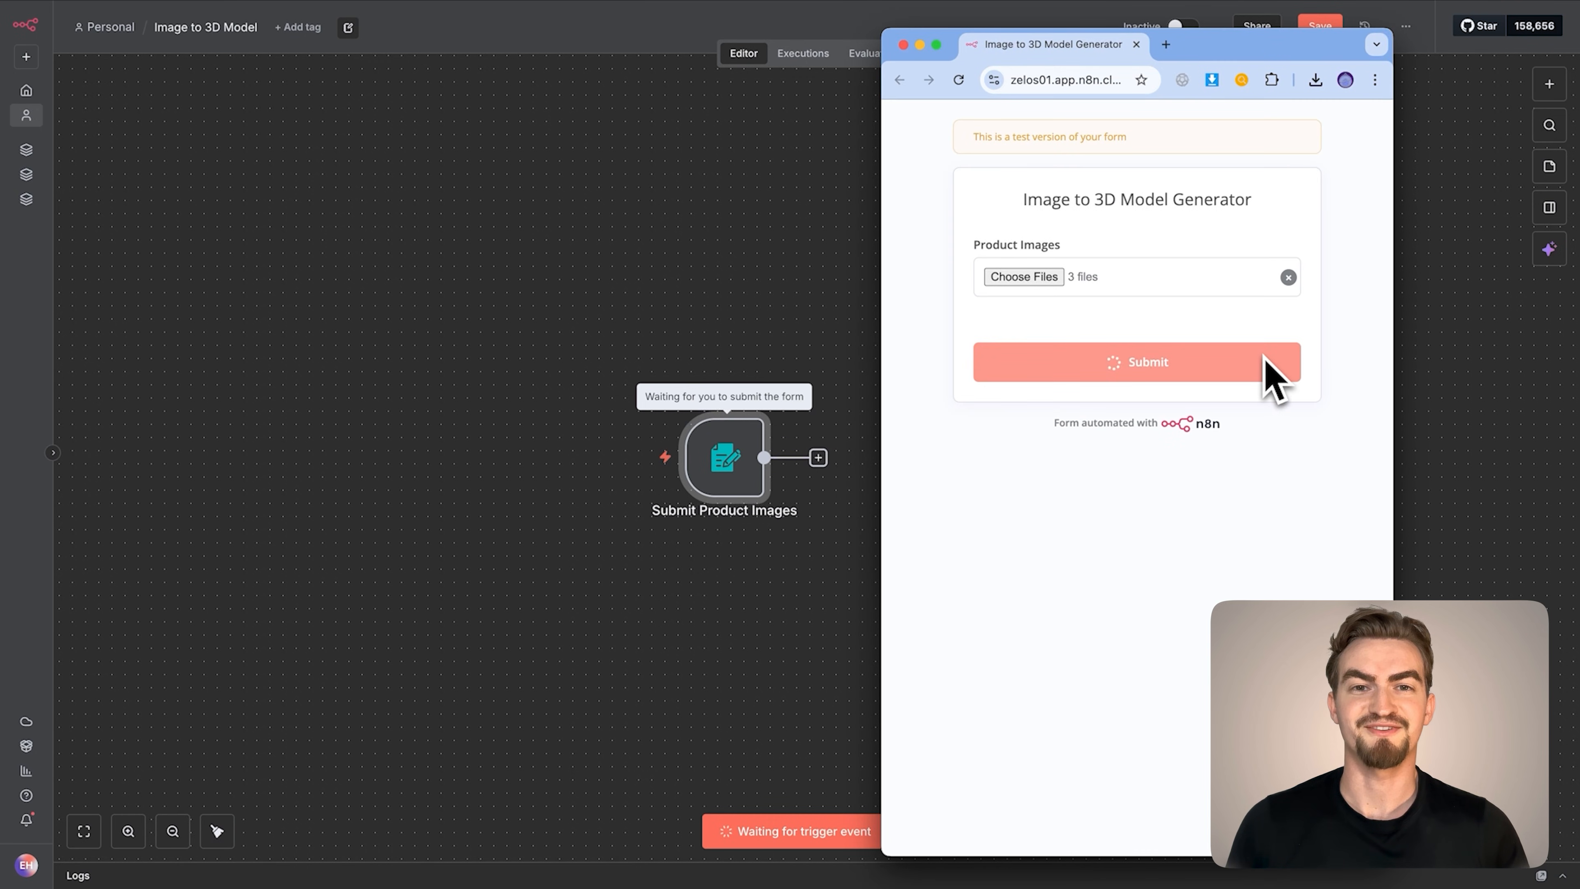
click(919, 44)
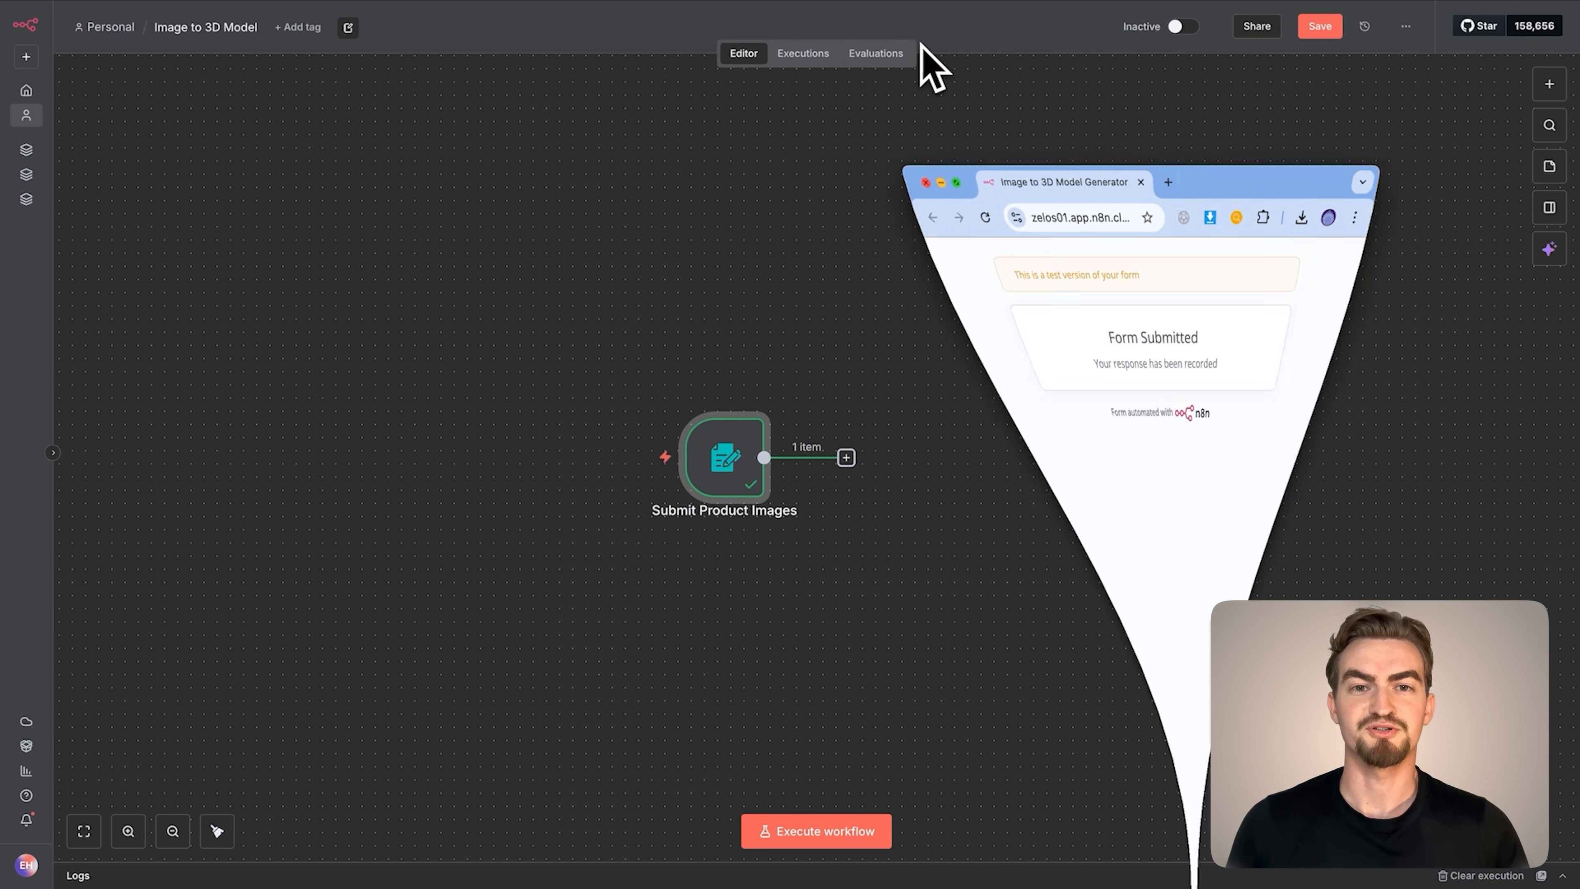
Add an AI Agent node after the form trigger, name it Image Analyzer and set its prompt source to Define below
click(846, 458)
text(Ai Agen)
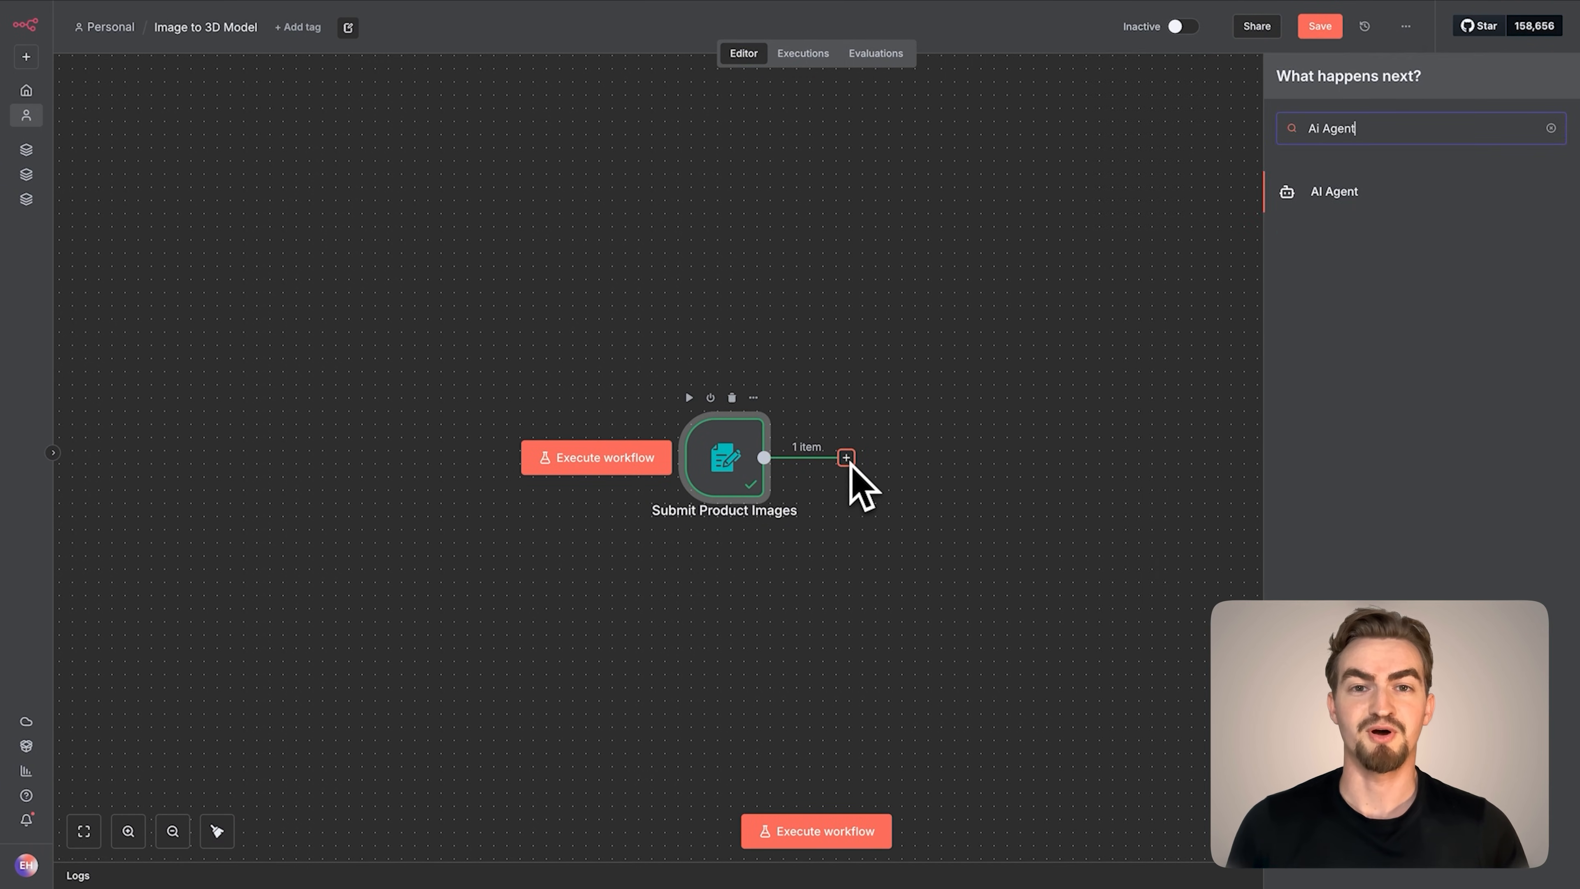
text(t)
click(1398, 194)
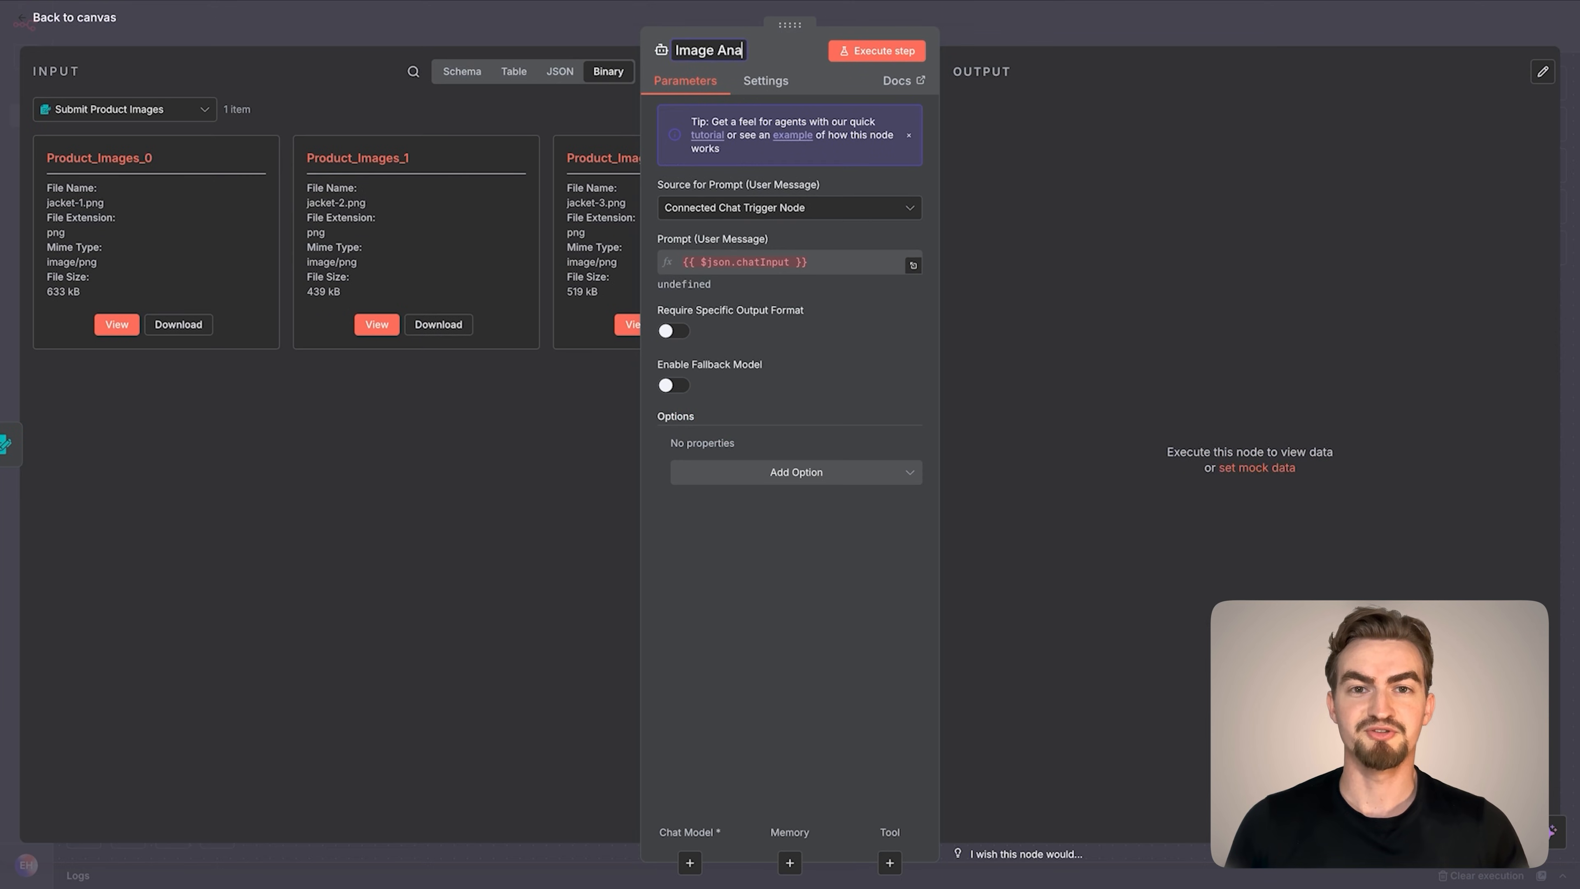
click(745, 210)
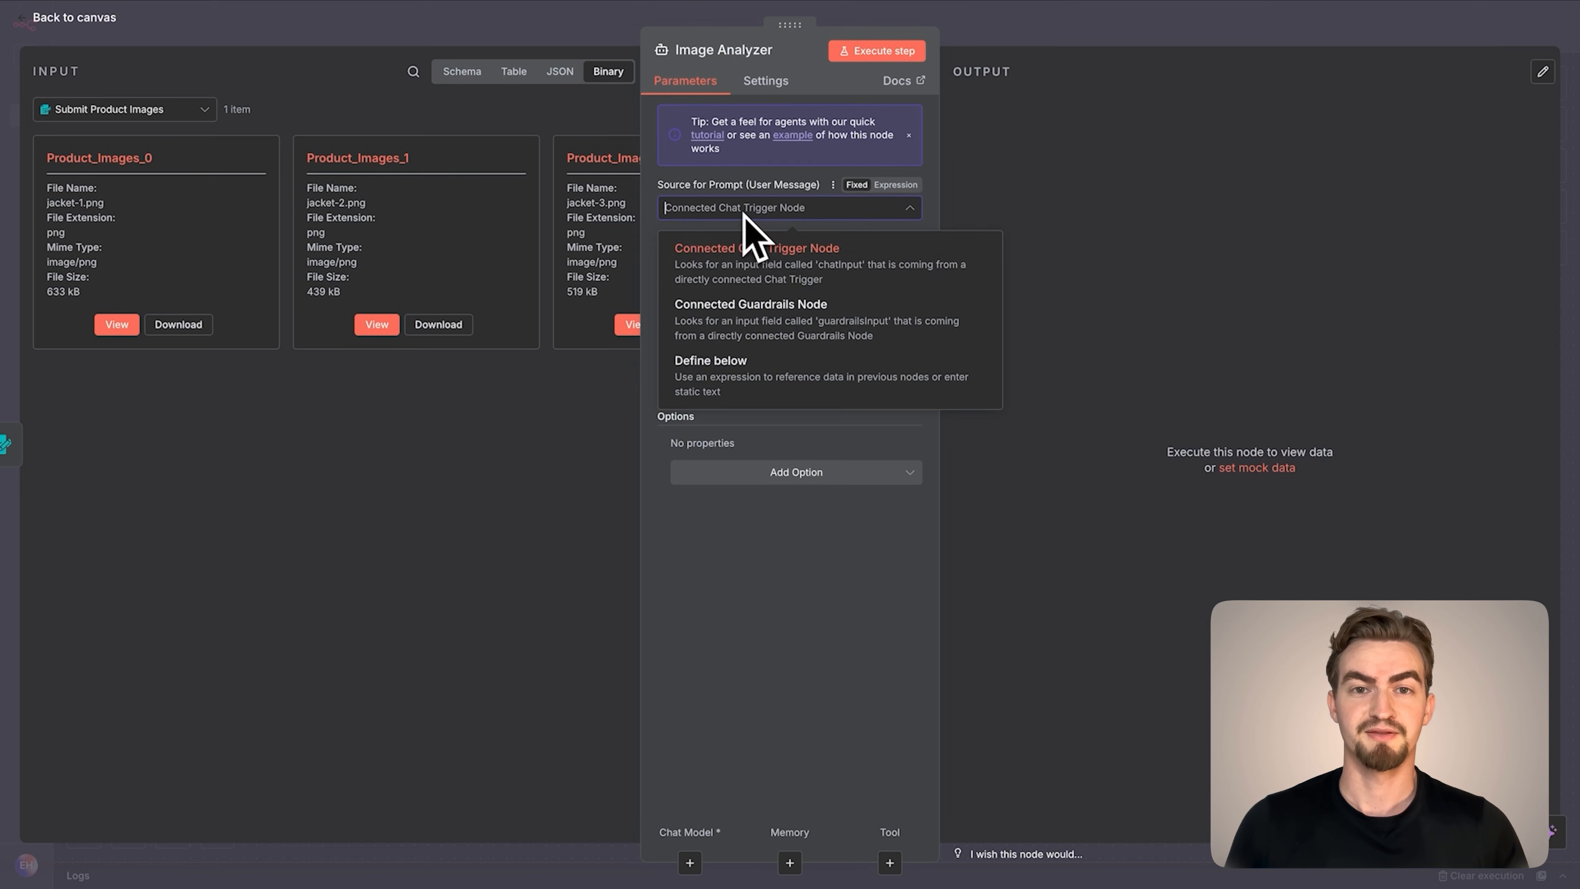
click(716, 381)
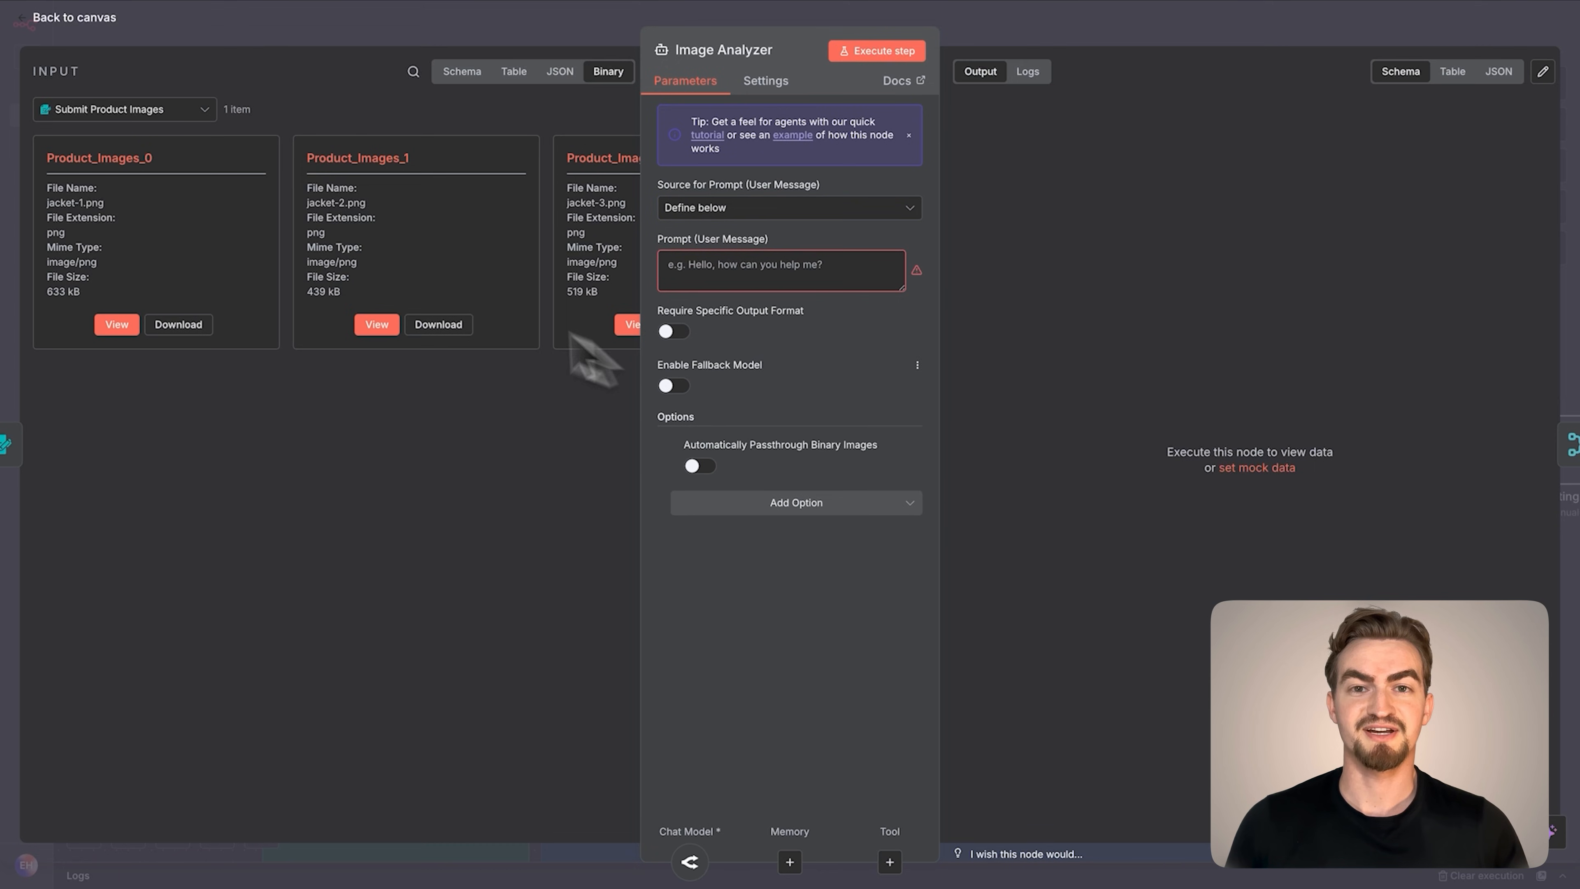
Copy the System Message Image Analyzer text from the Google Docs document into the agent's user prompt and enlarge the prompt box
mouse_move(229, 17)
click(308, 28)
drag(797, 681, 591, 334)
key(ctrl+c)
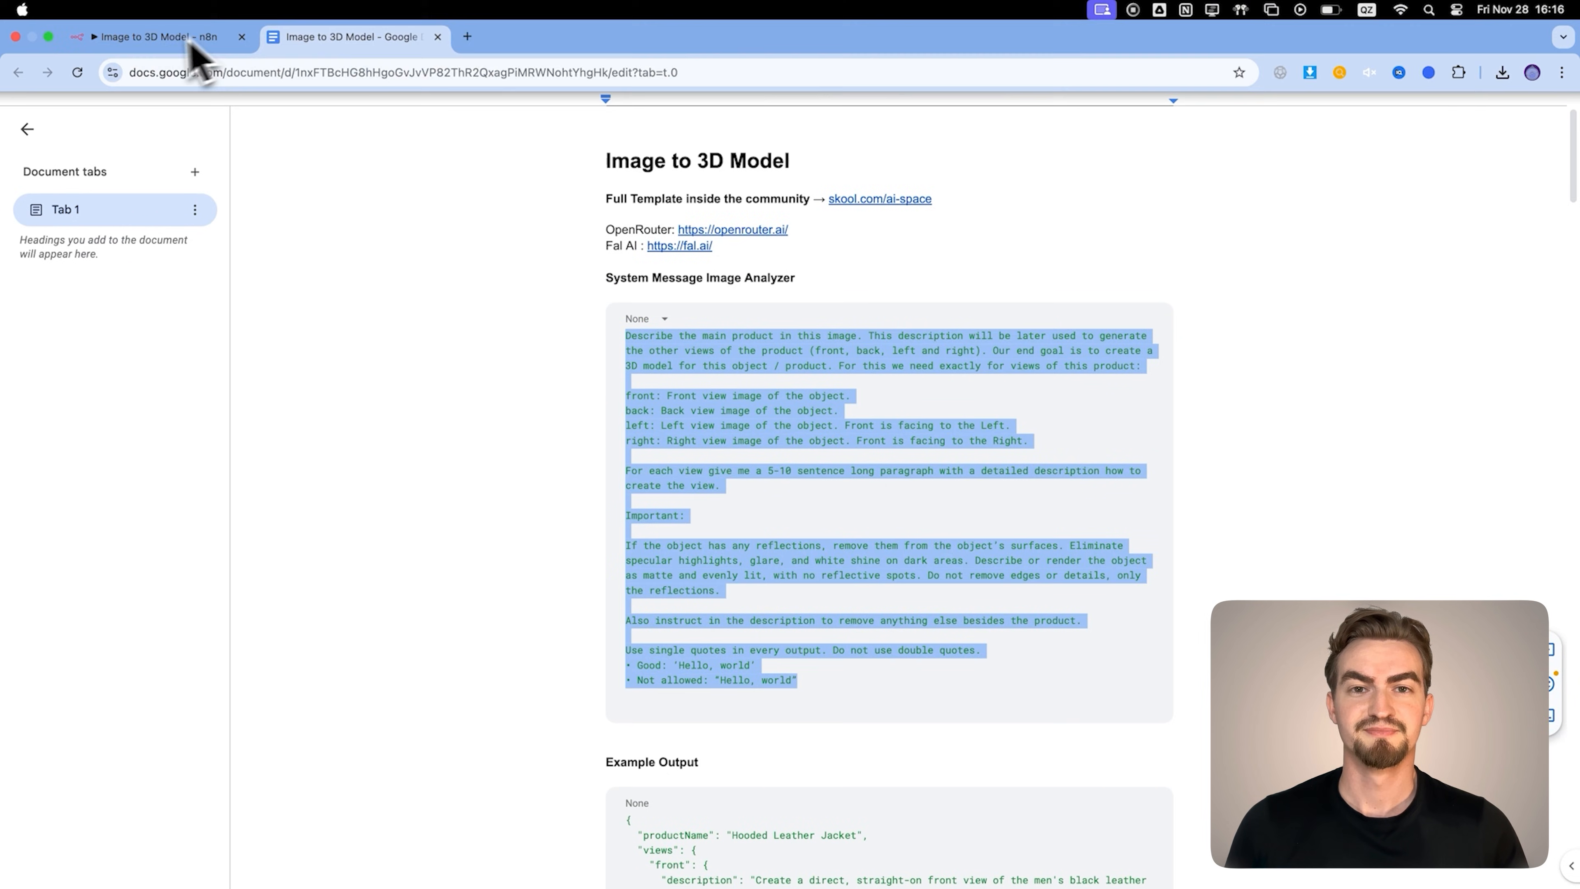
click(193, 28)
click(702, 271)
key(ctrl+v)
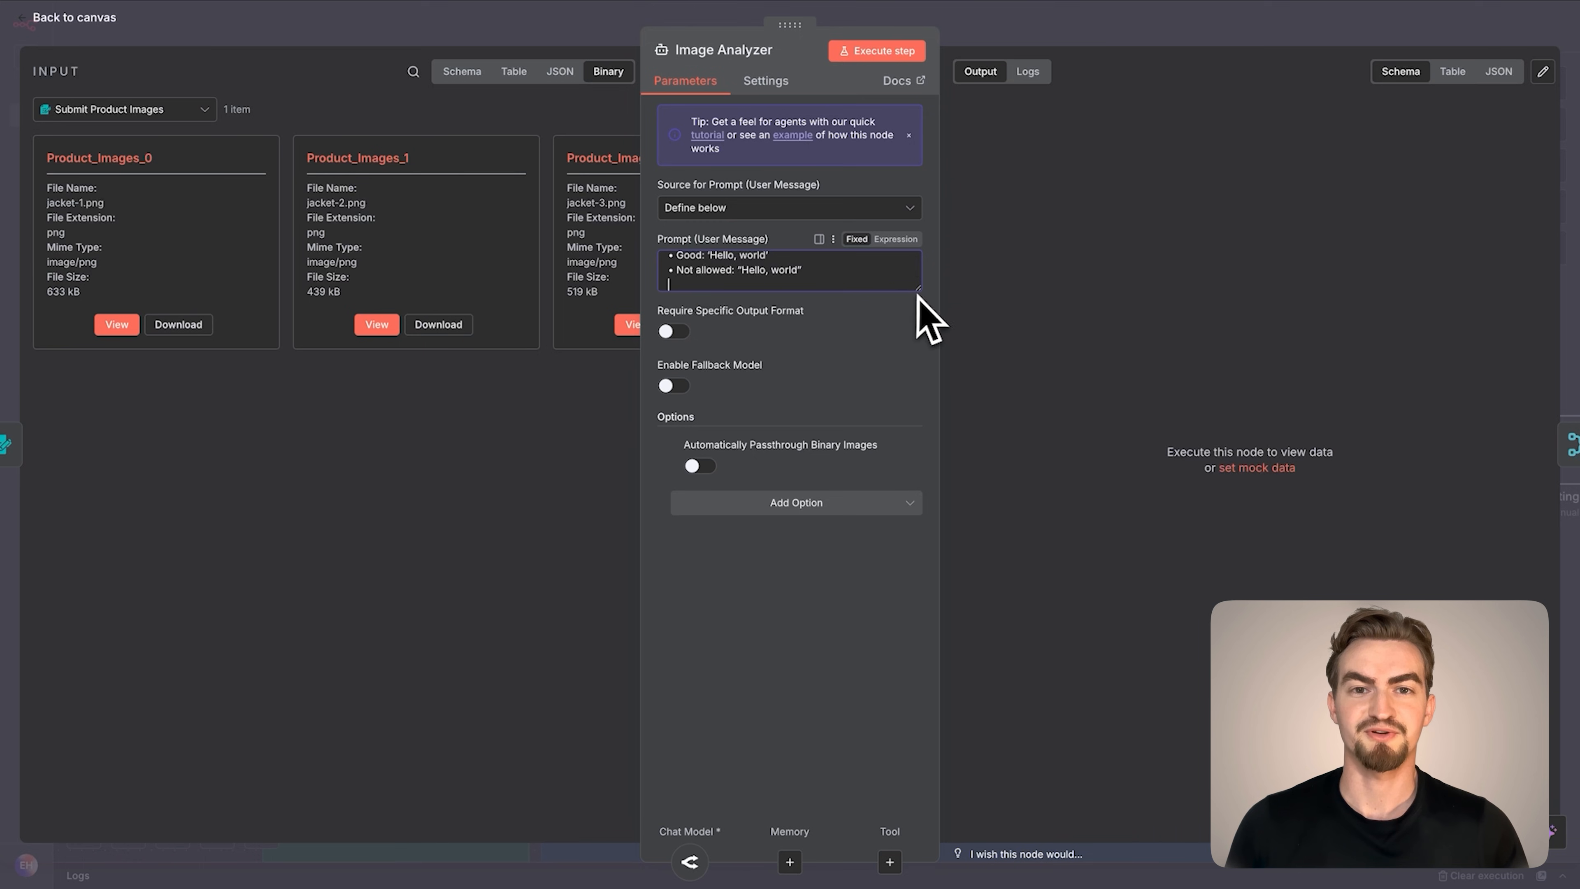
drag(917, 294, 909, 830)
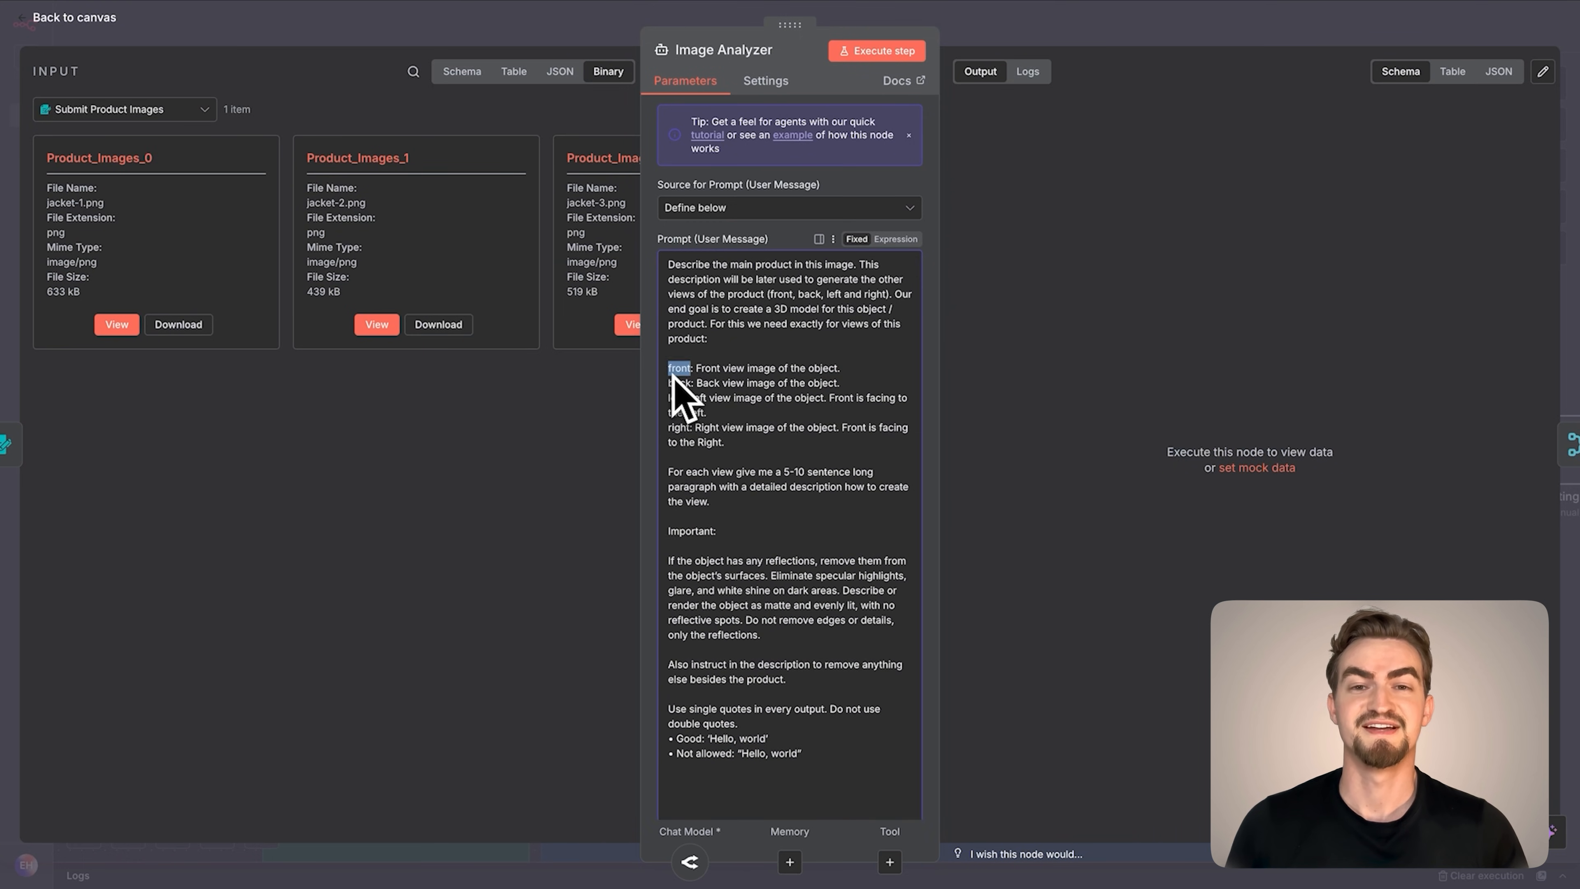
Require a specific output format for the Image Analyzer, add the Automatically Passthrough Binary Images option and return to the canvas
scroll(660, 460, down, 4)
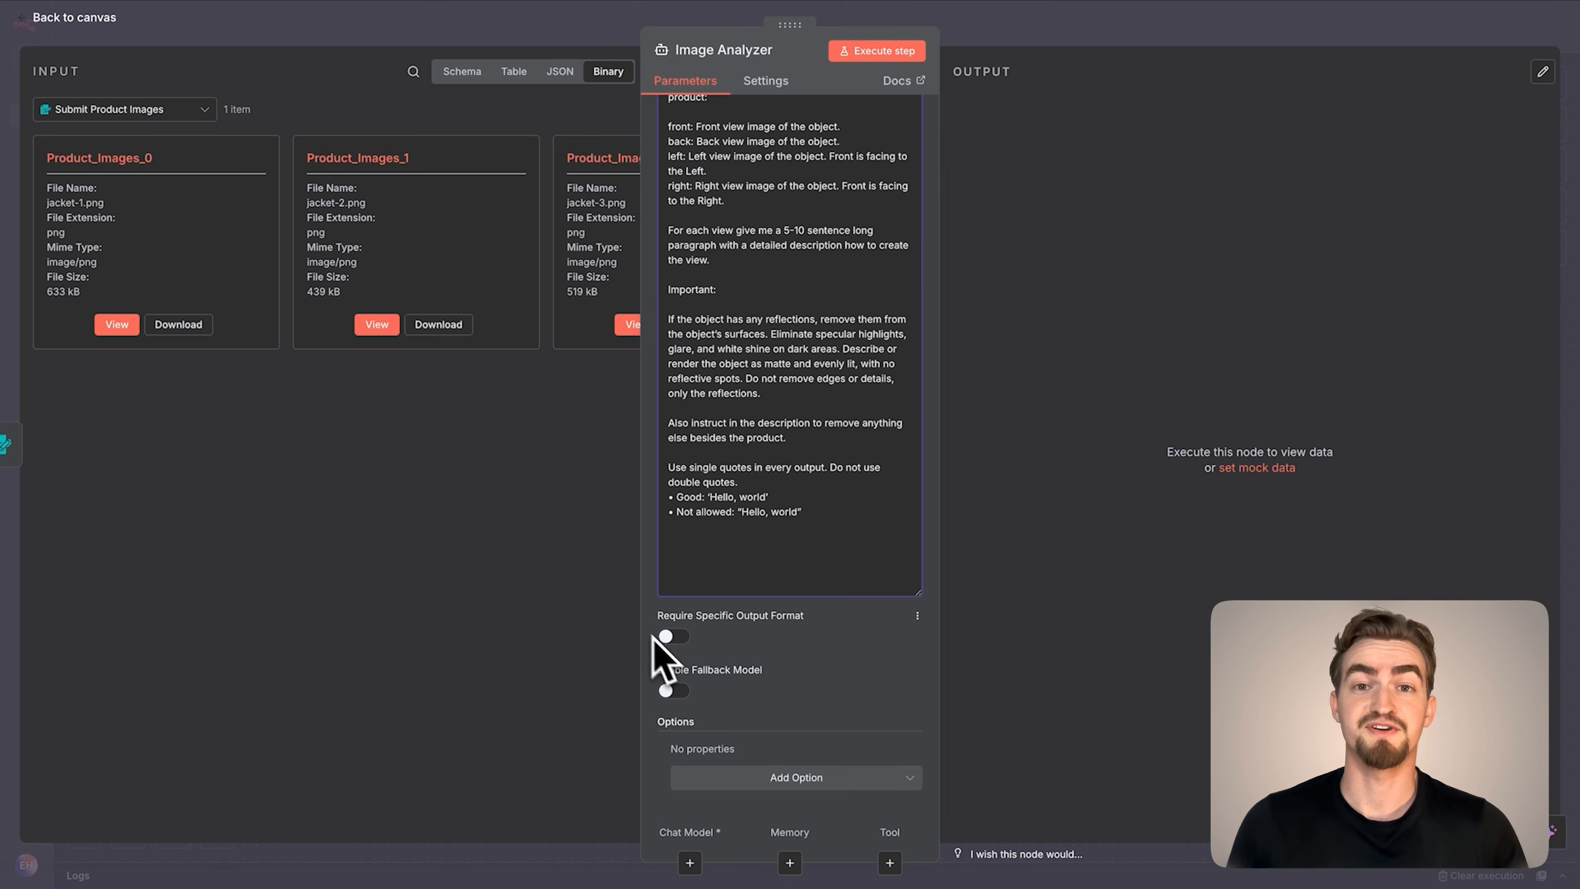
click(677, 641)
scroll(684, 666, down, 1)
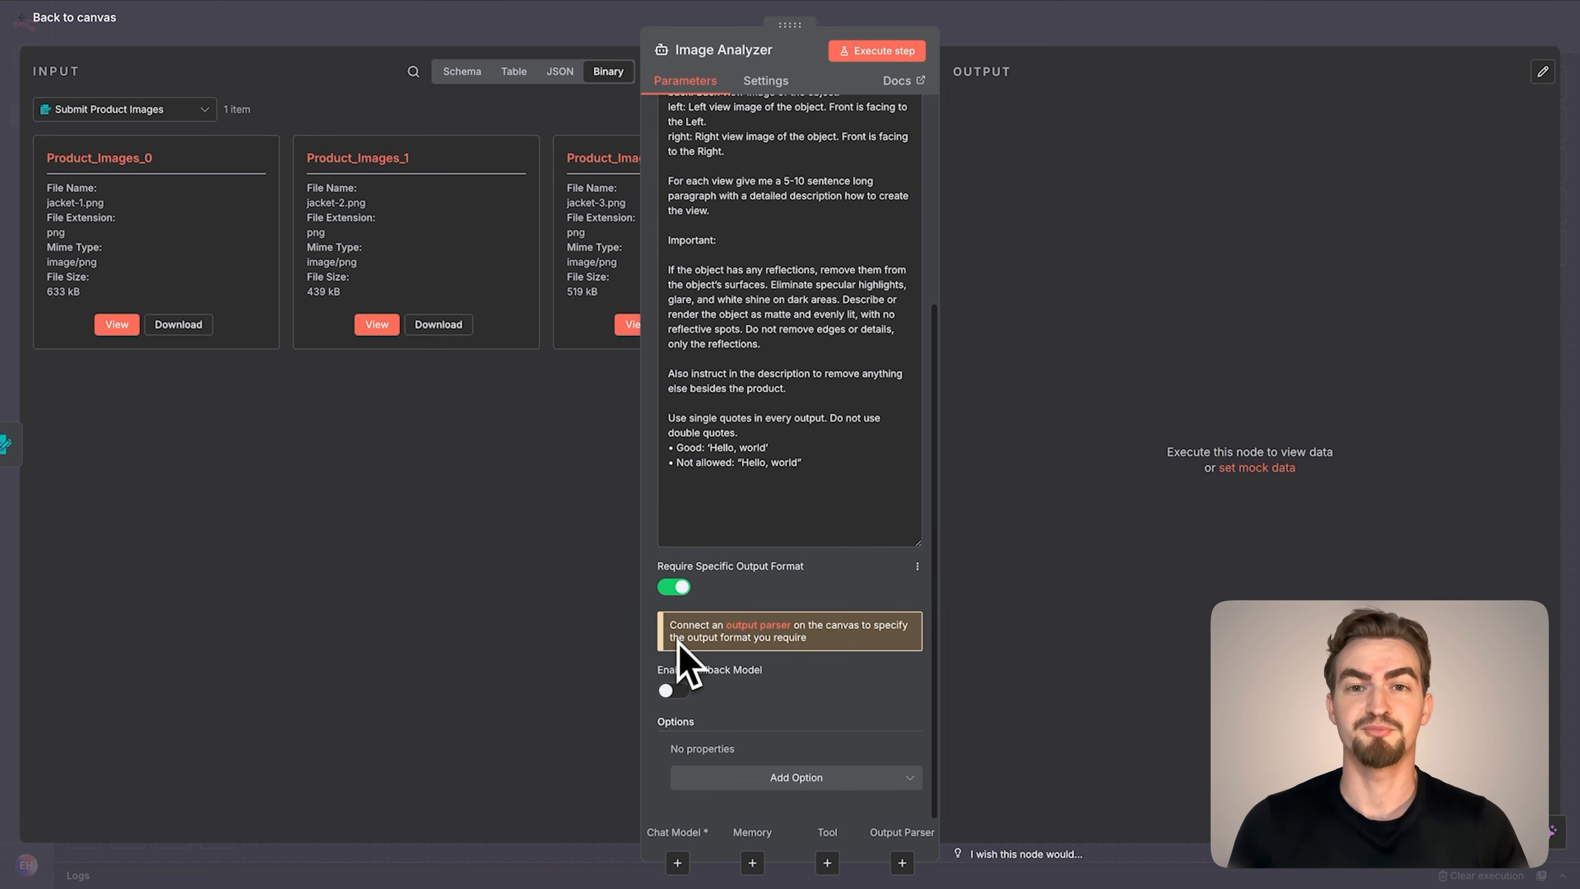
click(722, 778)
click(803, 680)
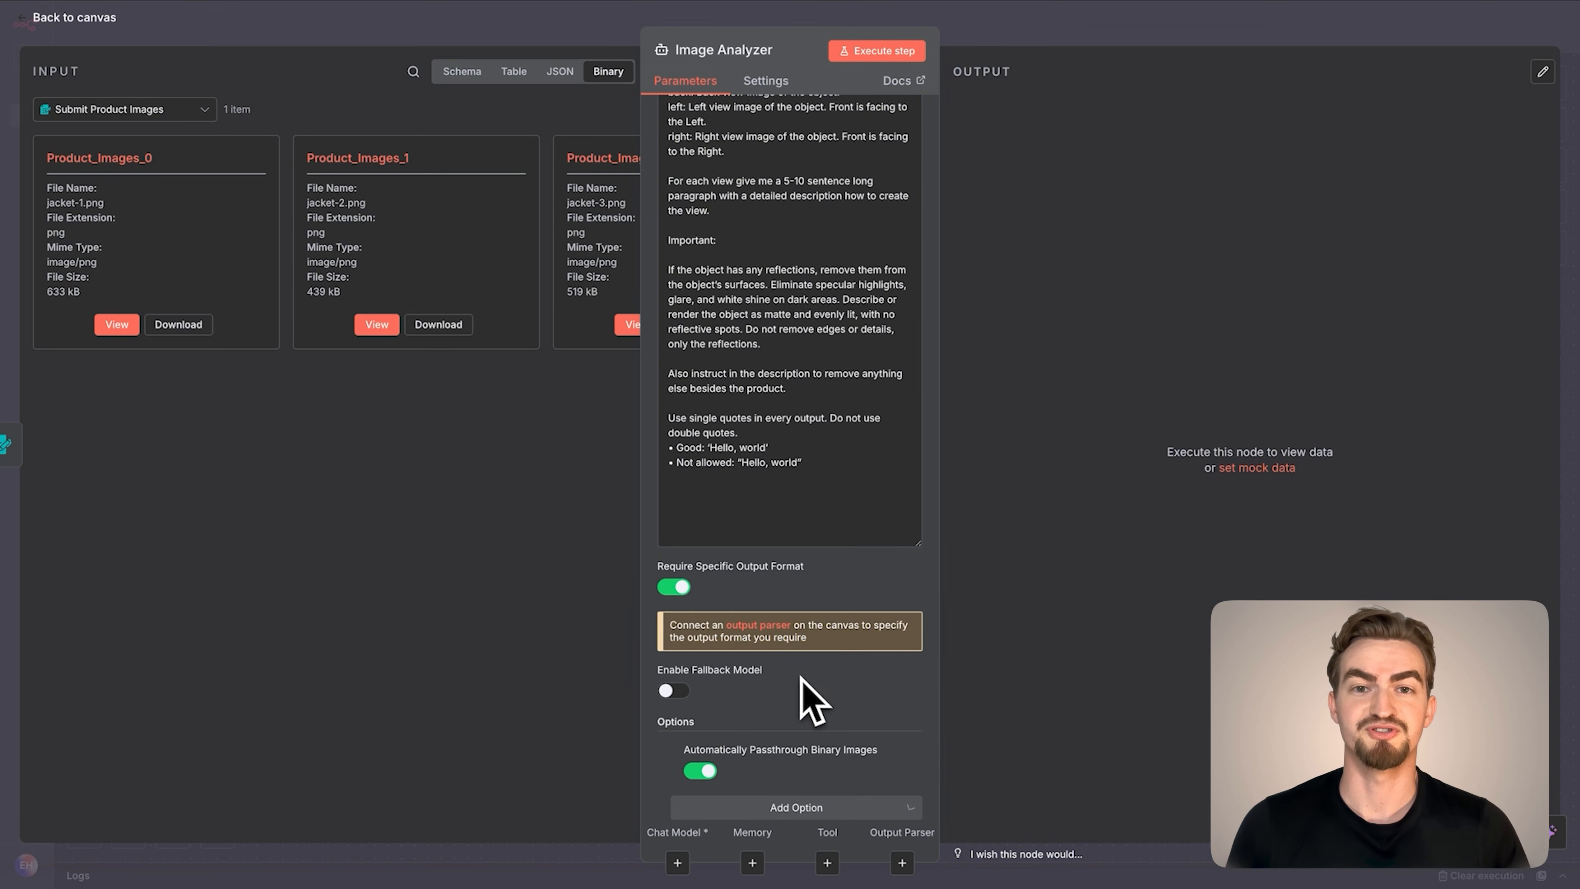
click(89, 20)
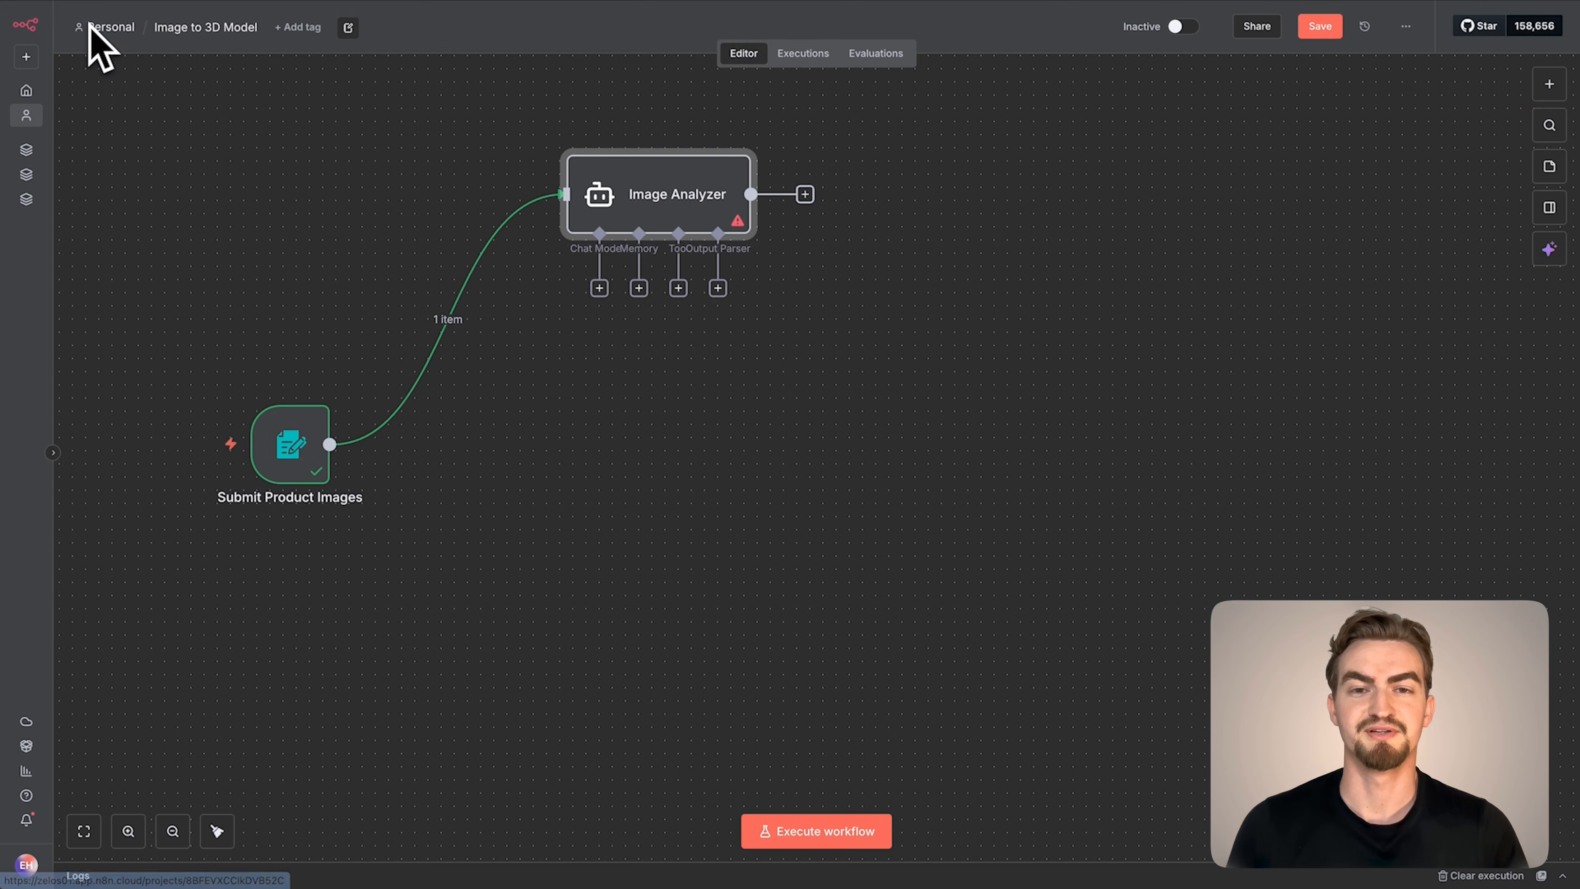
Attach an OpenRouter Chat Model to the Image Analyzer as its chat model and open a new OpenRouter credential for it
click(599, 288)
text(OpenRouter)
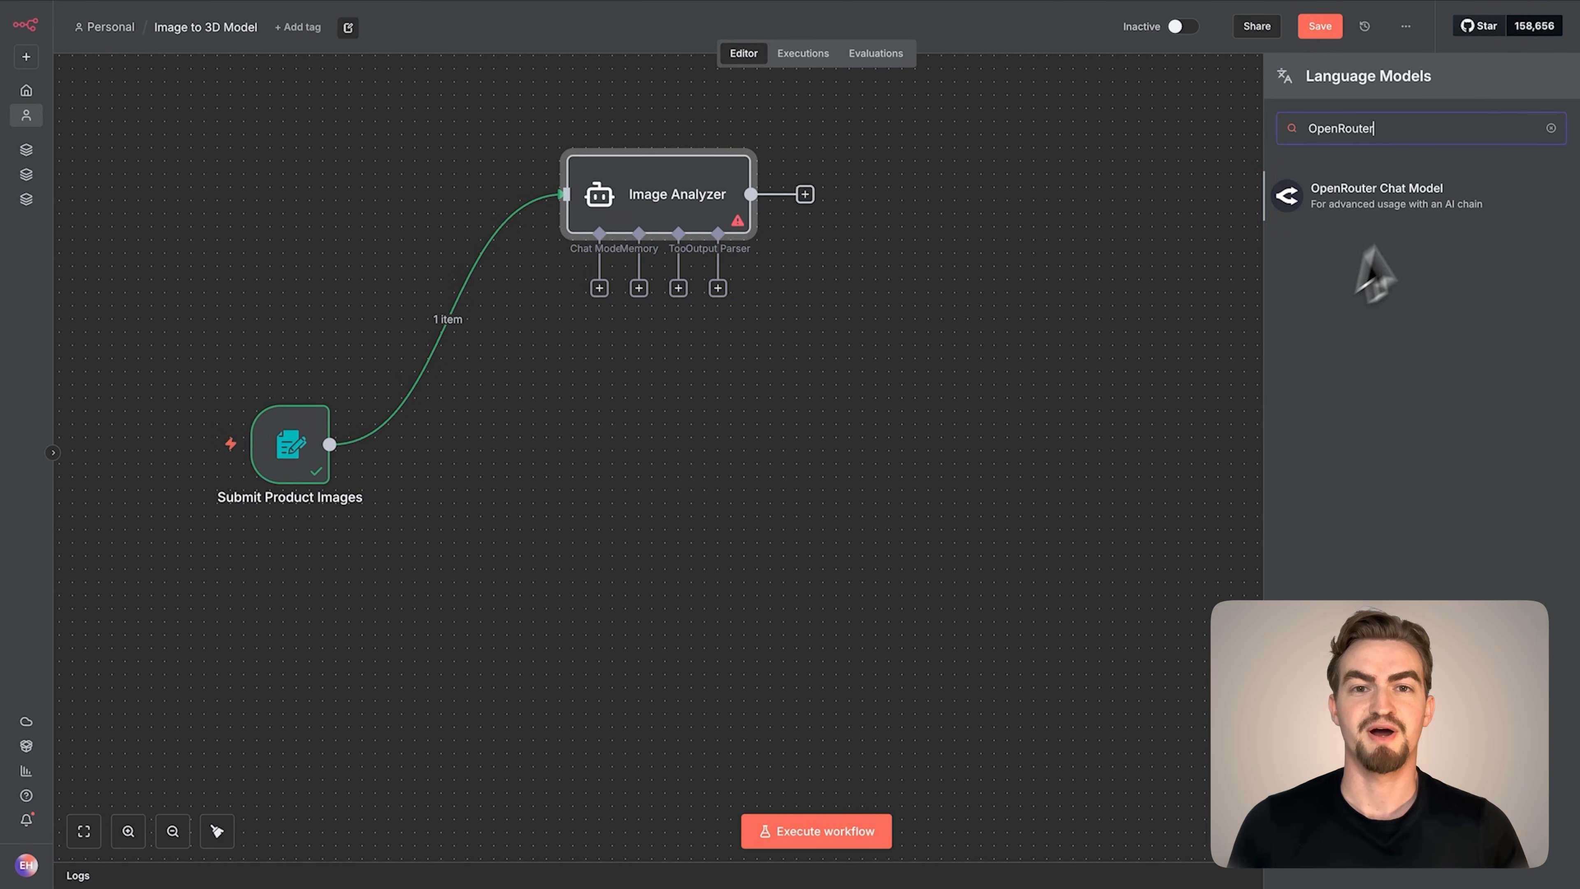
click(1445, 218)
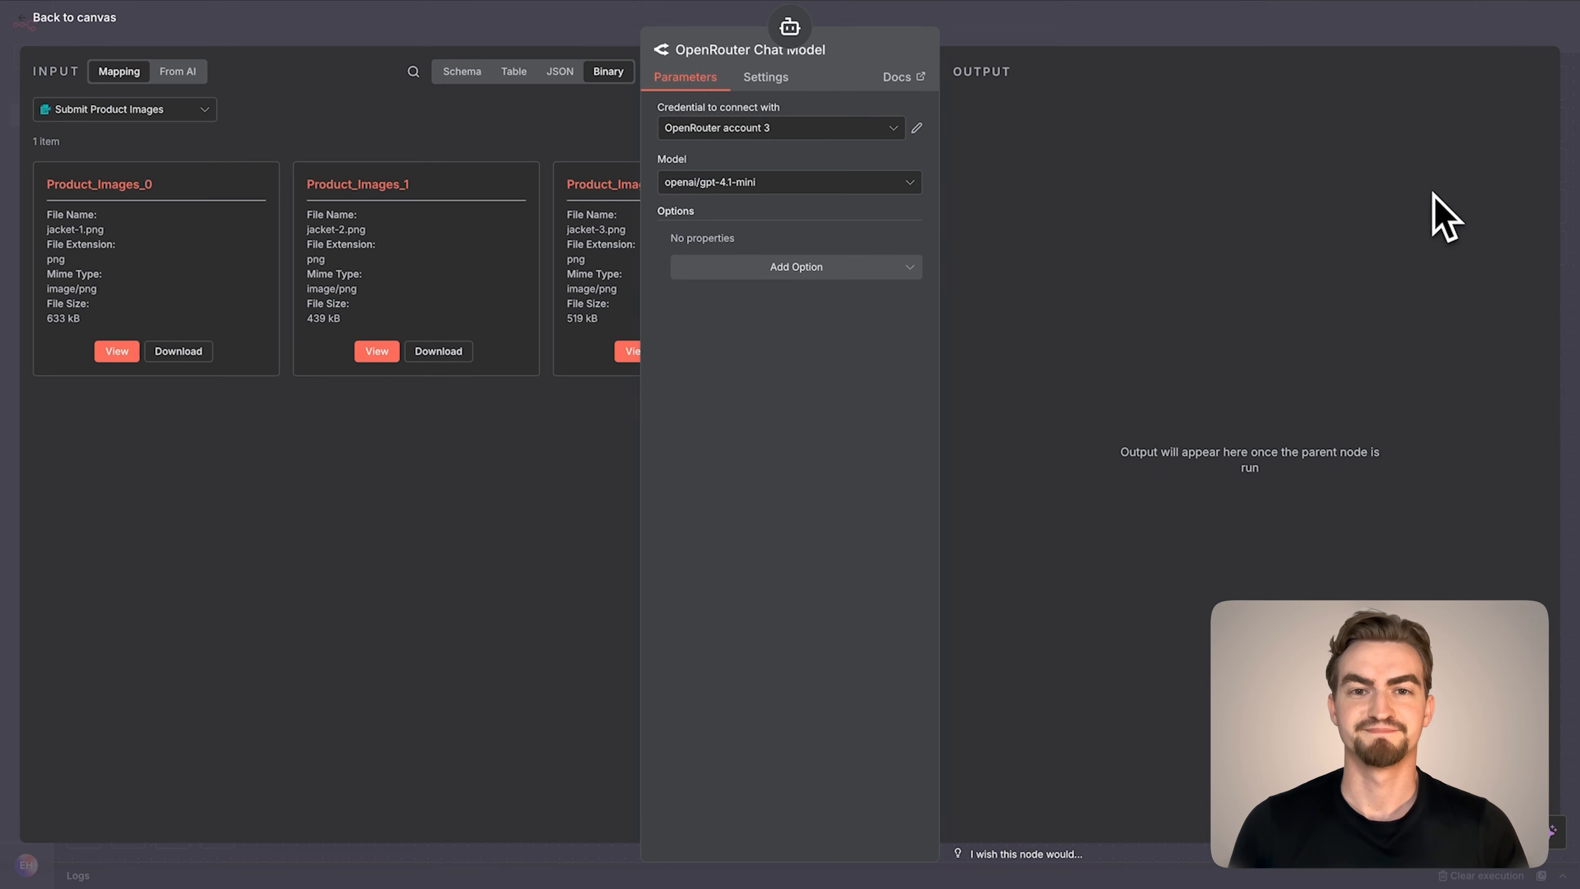
click(783, 132)
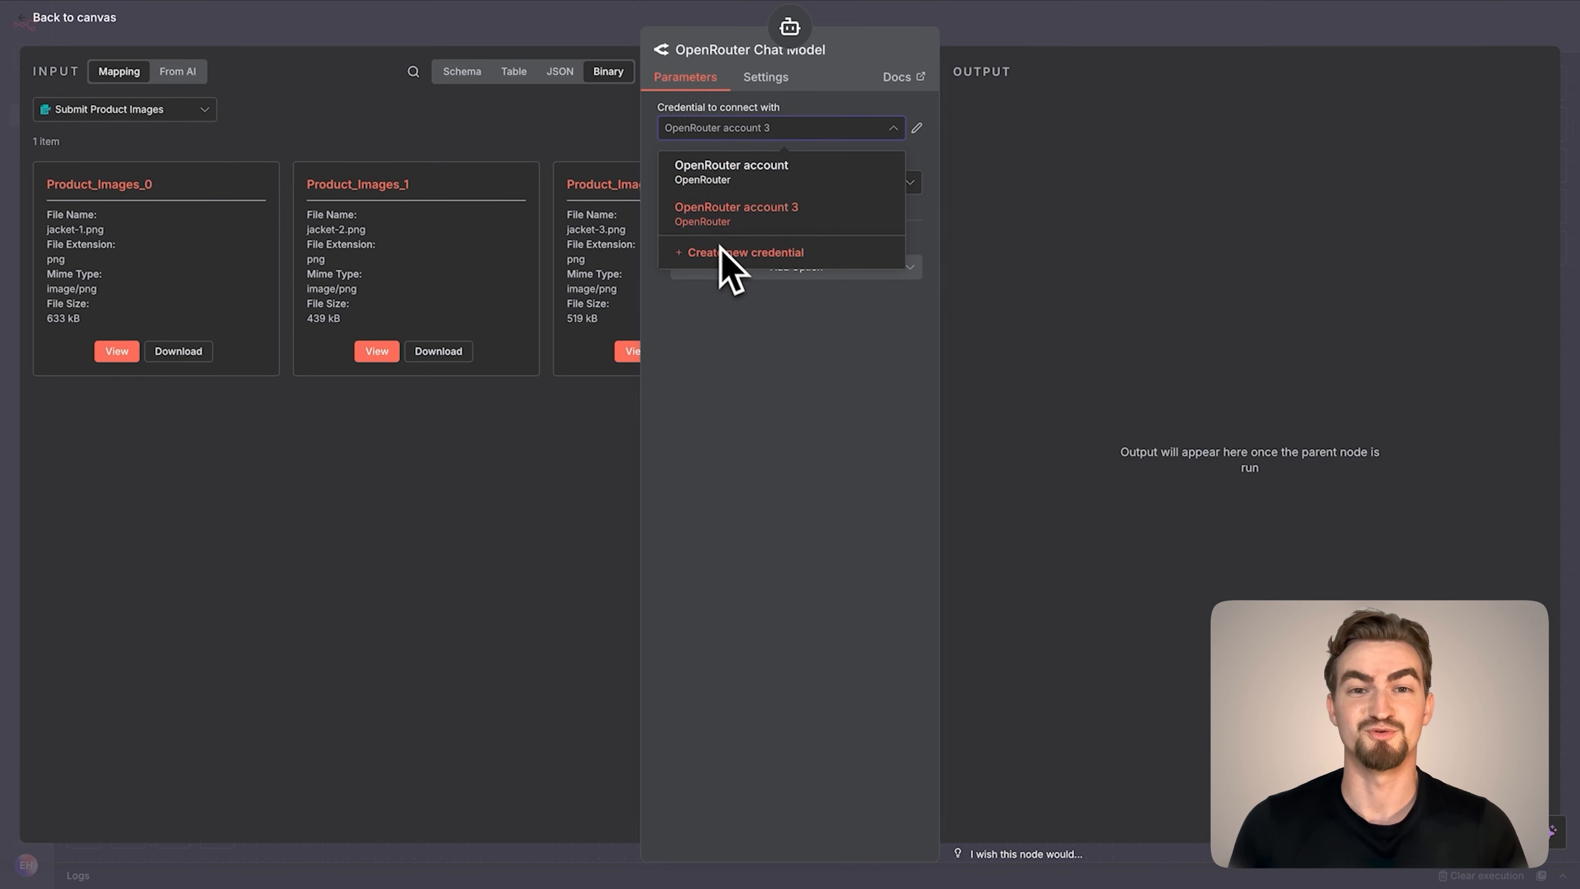
click(733, 255)
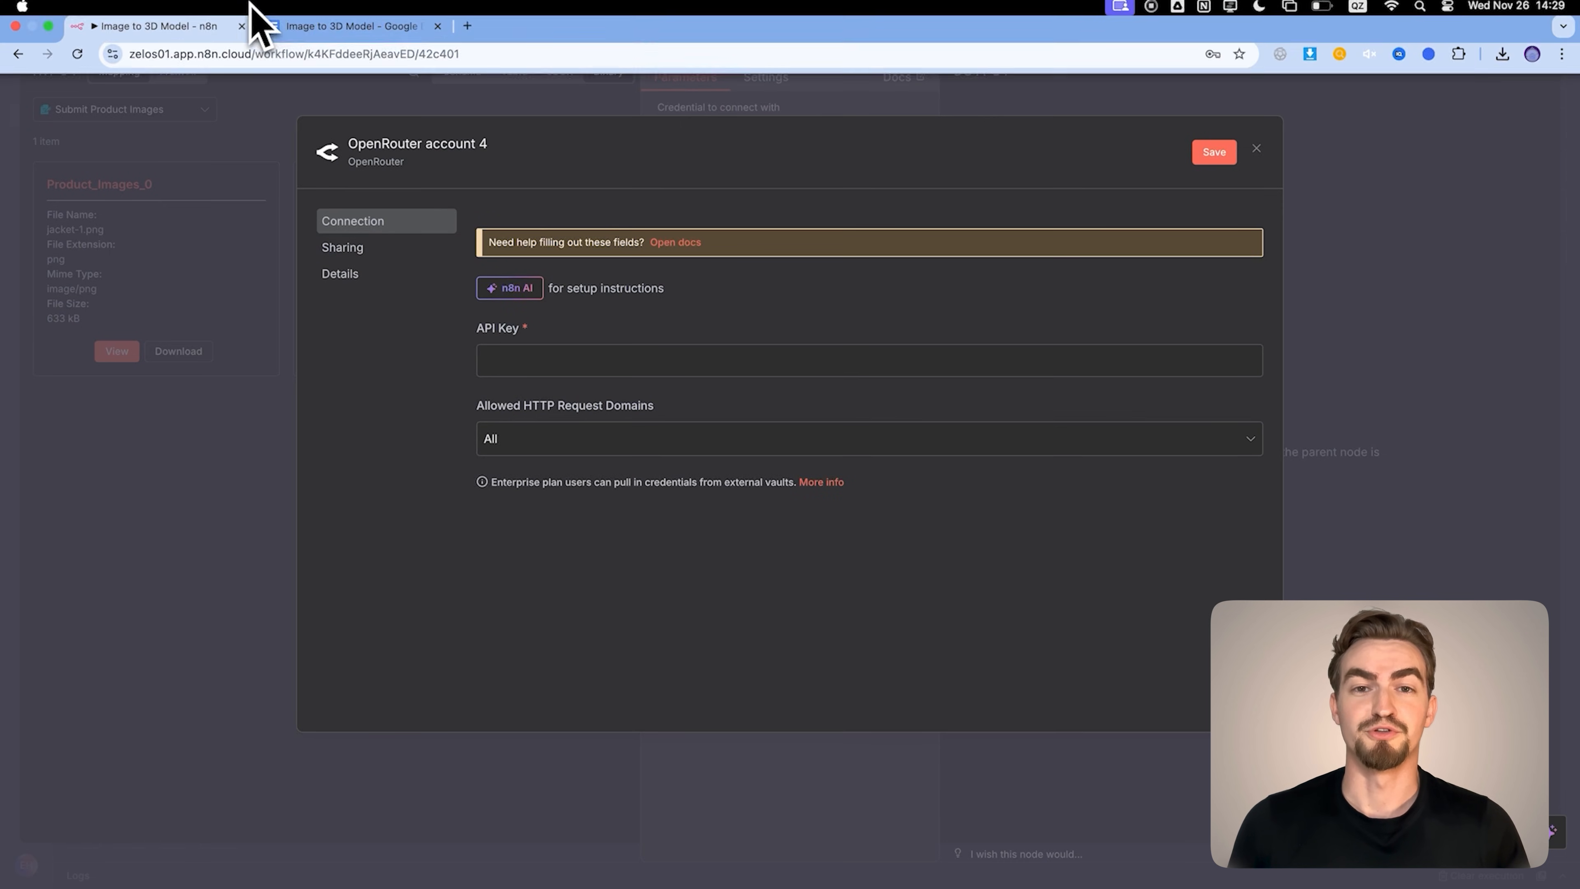
Open the OpenRouter website from the link in the Google Docs document, sign in and go to the API keys page
click(320, 38)
click(735, 235)
click(742, 262)
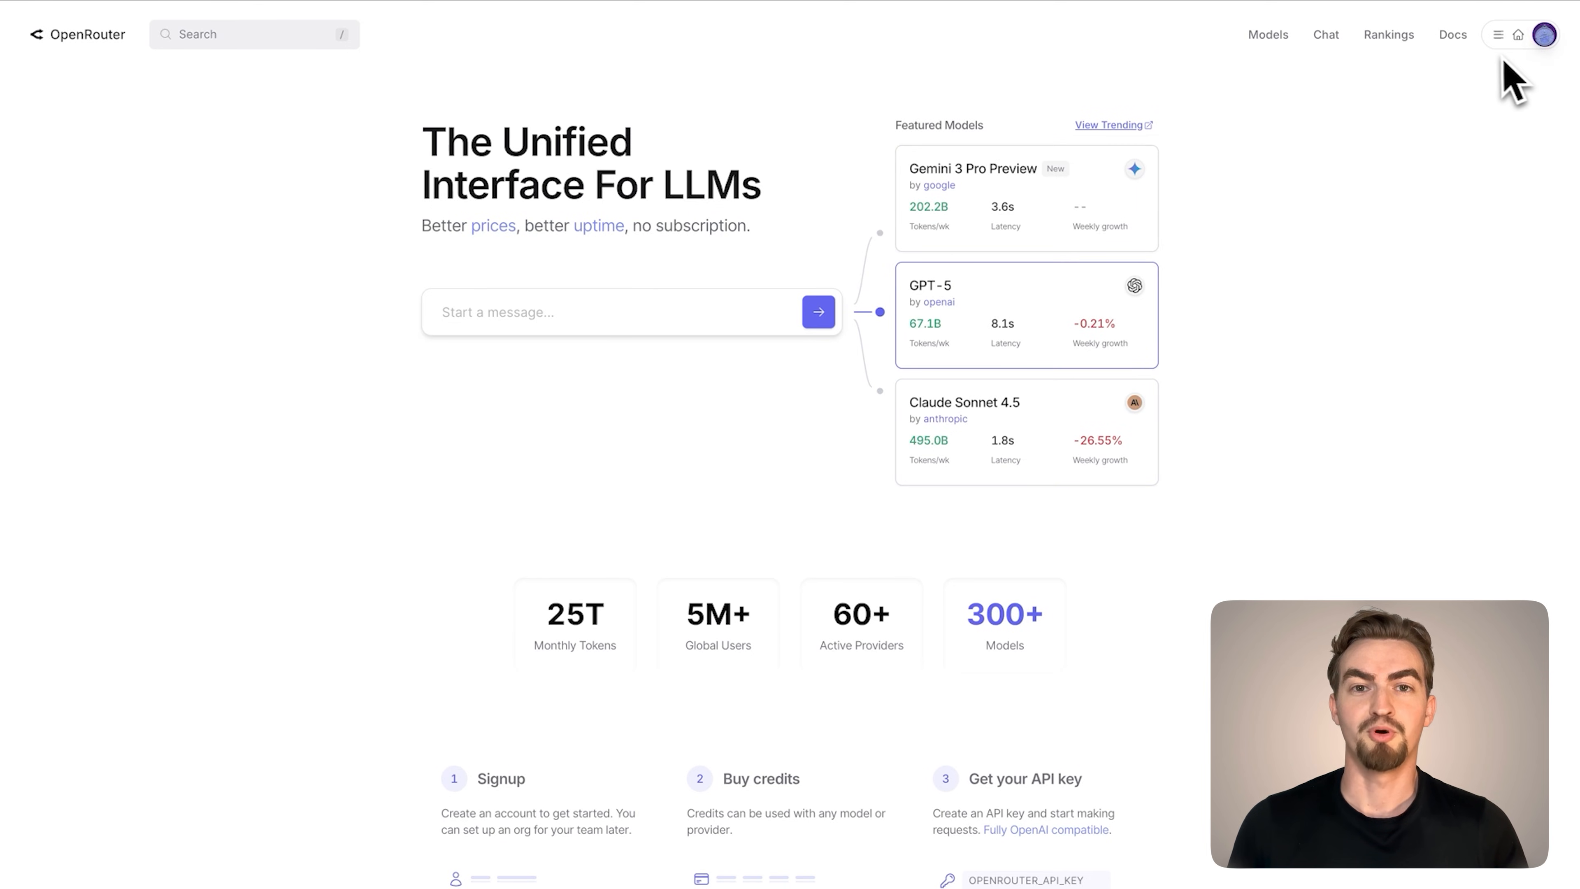
click(1497, 38)
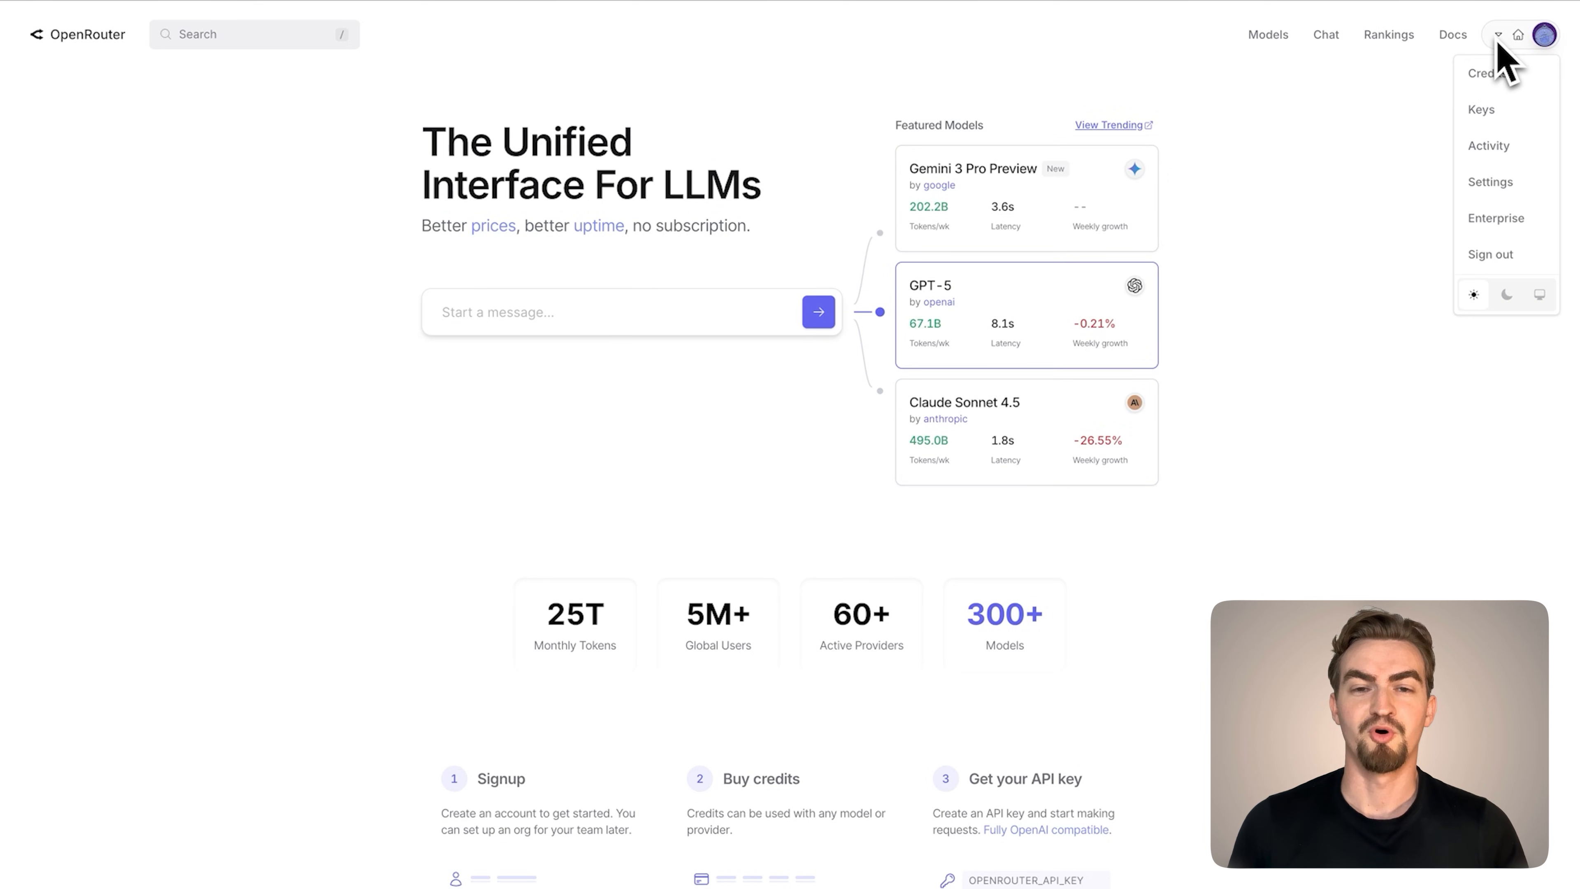
click(1484, 115)
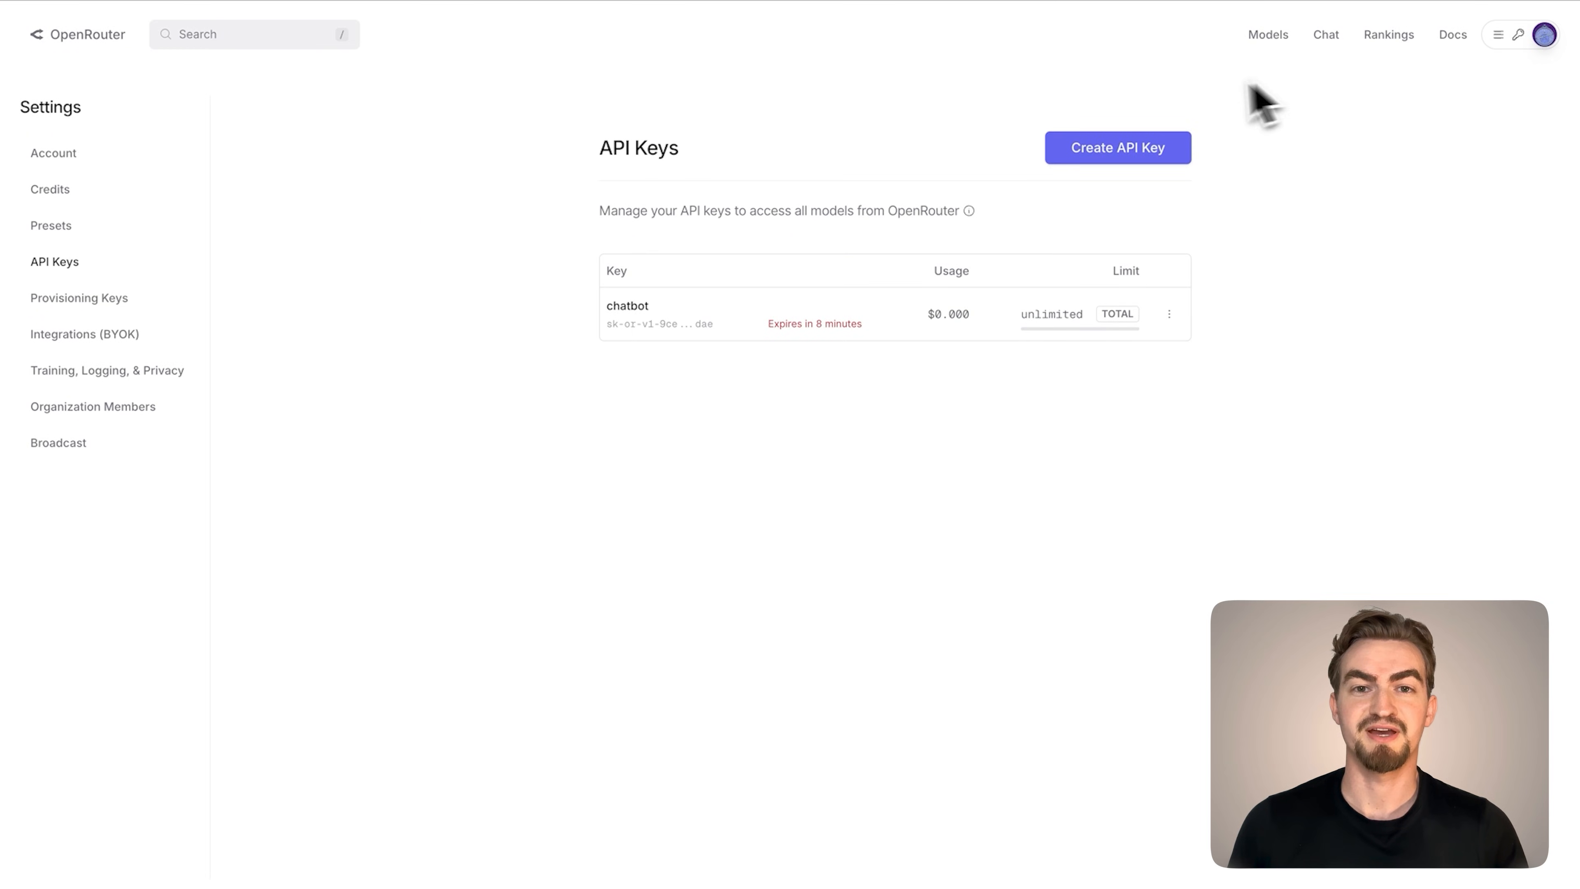
Create an OpenRouter API key named Image Analyzer with a 1 hour expiration
click(1131, 150)
click(755, 345)
text(Image Analyzer)
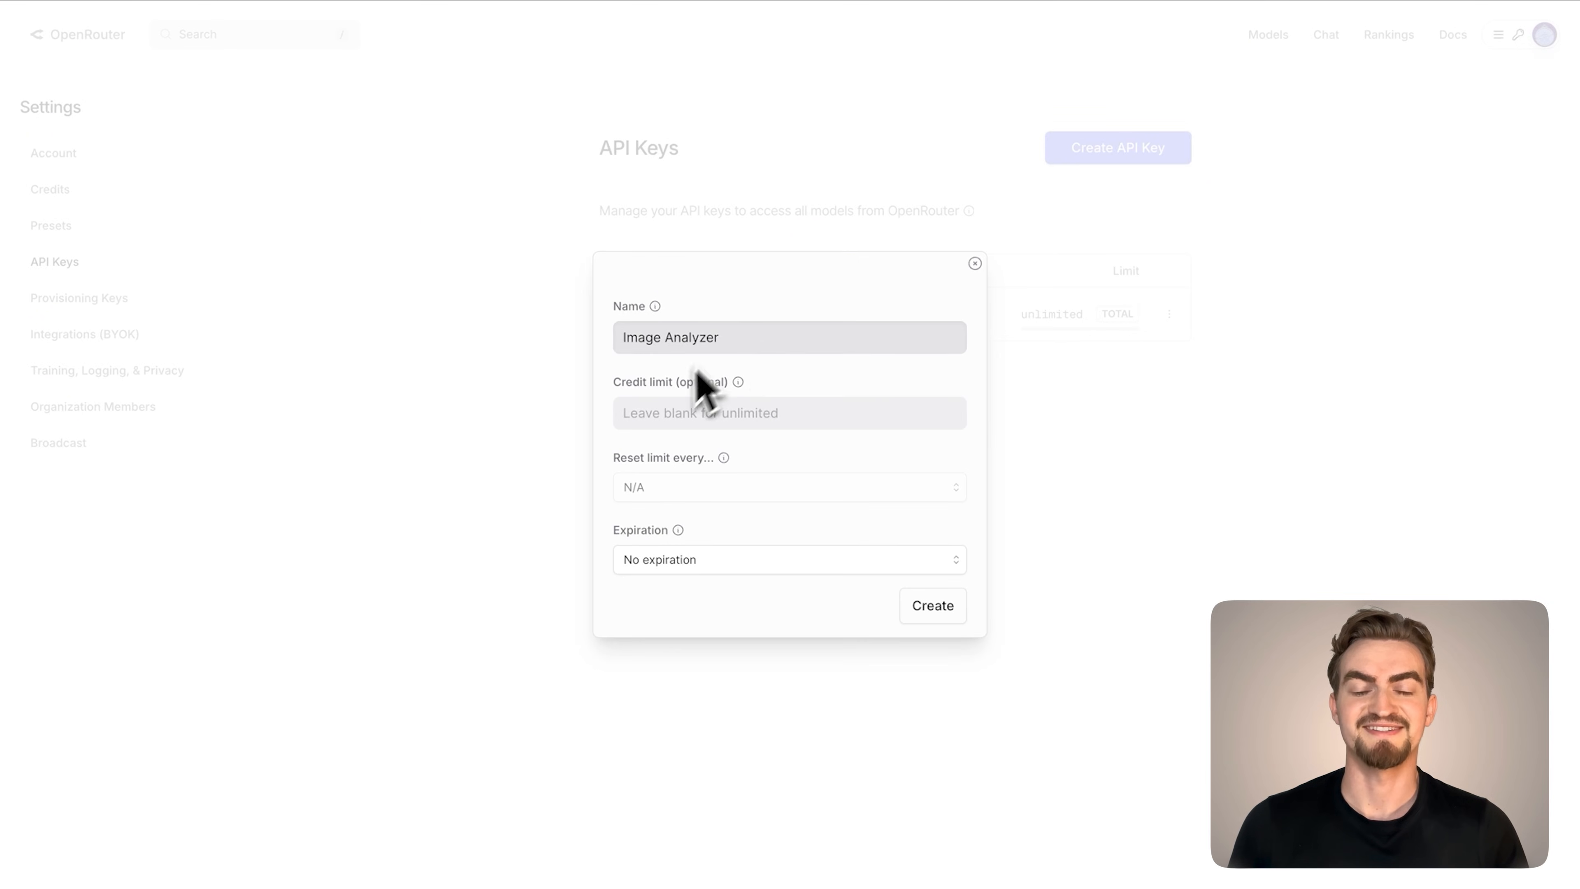
click(652, 560)
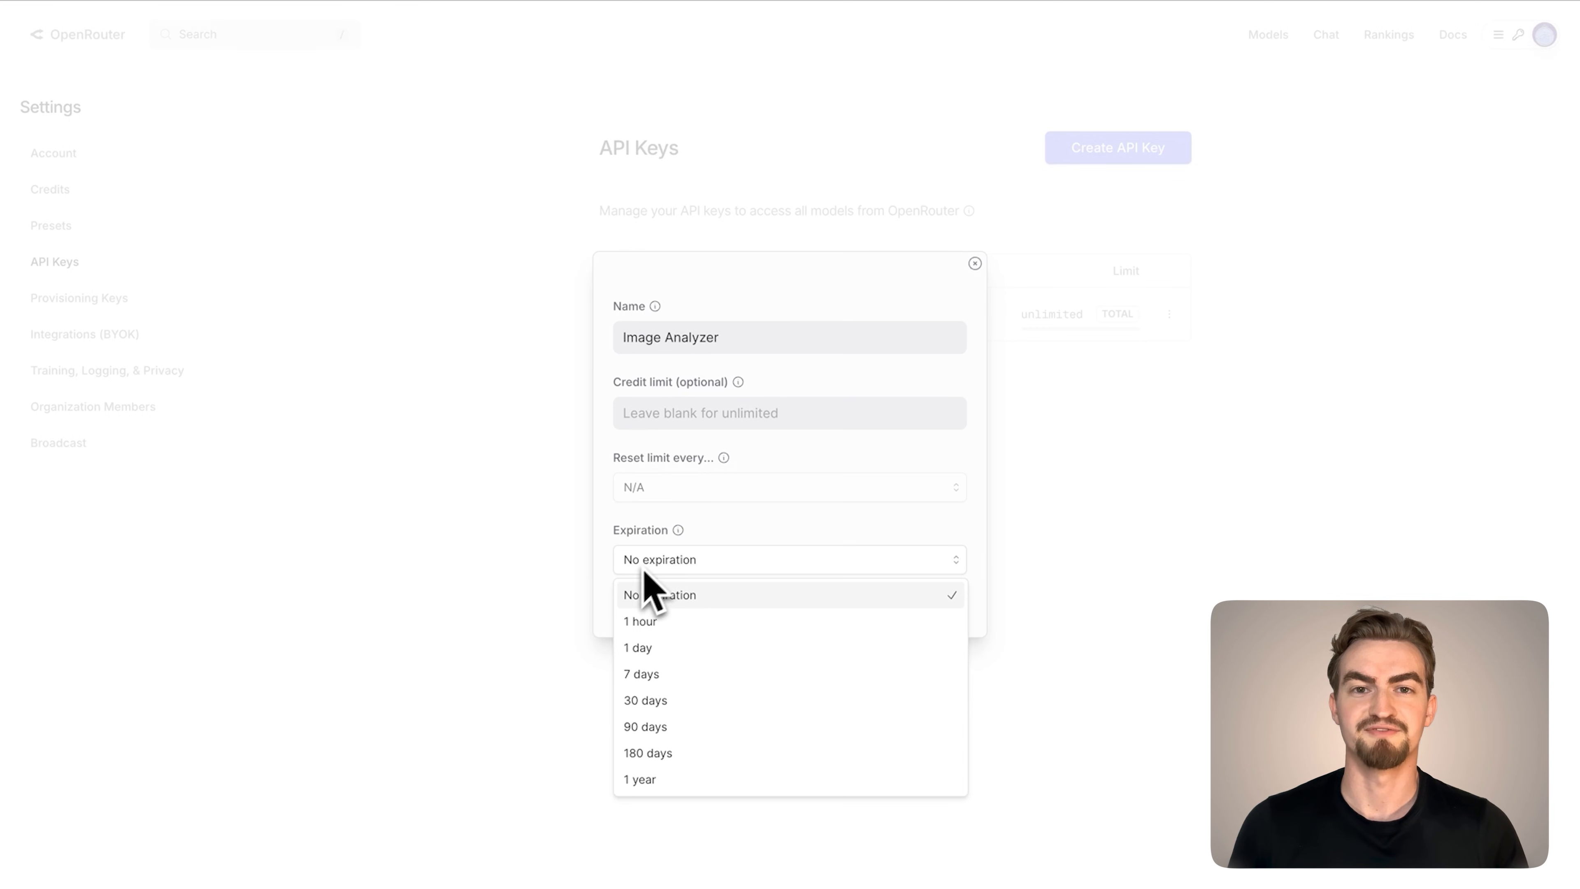
click(652, 619)
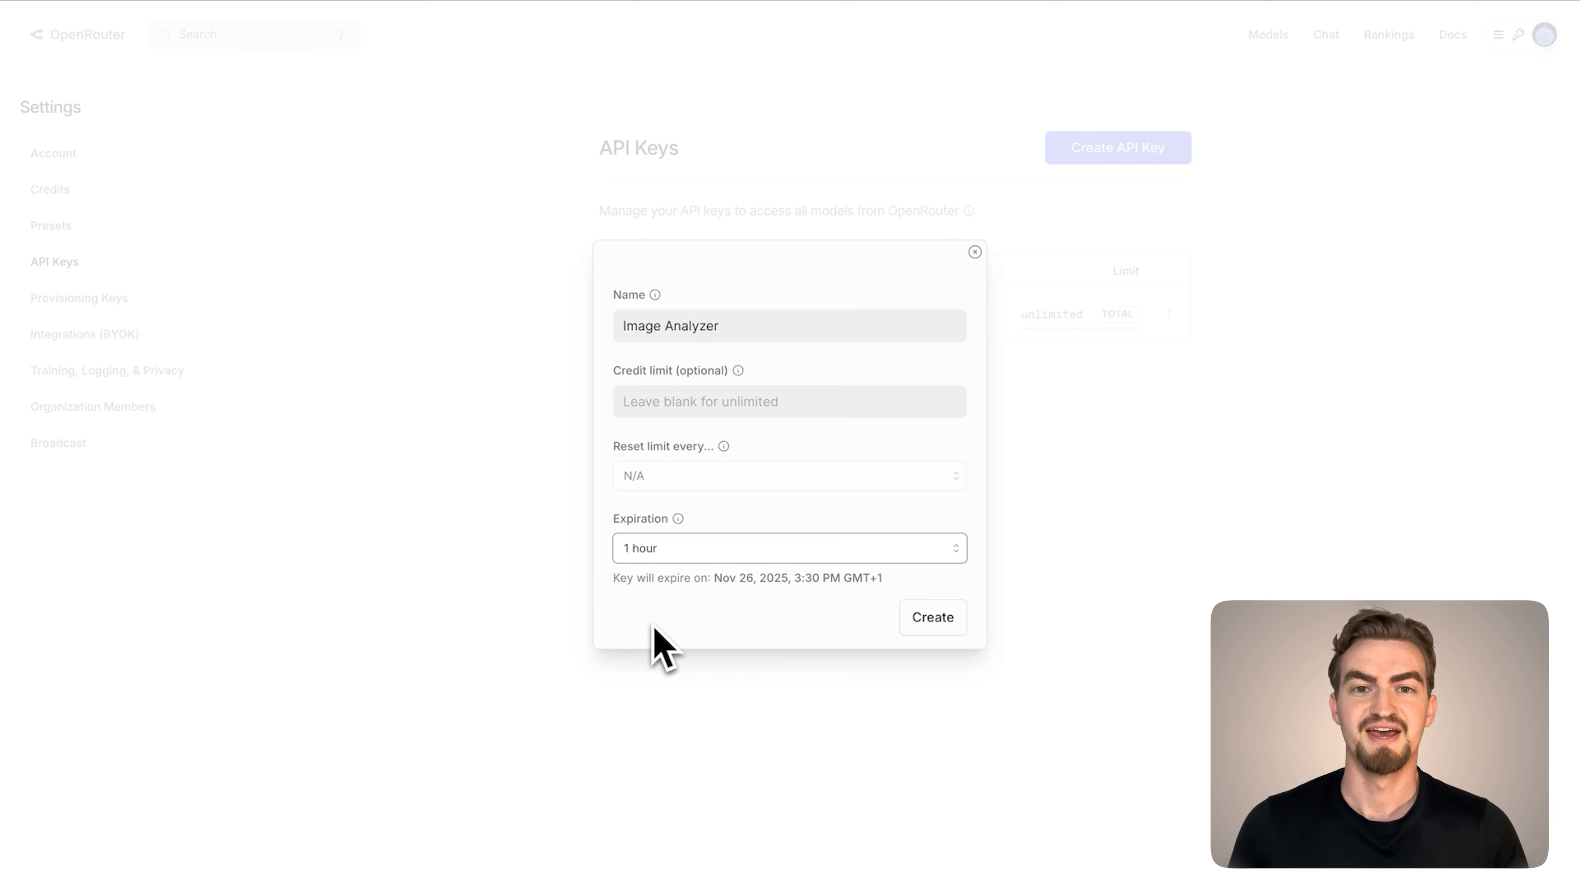
click(931, 623)
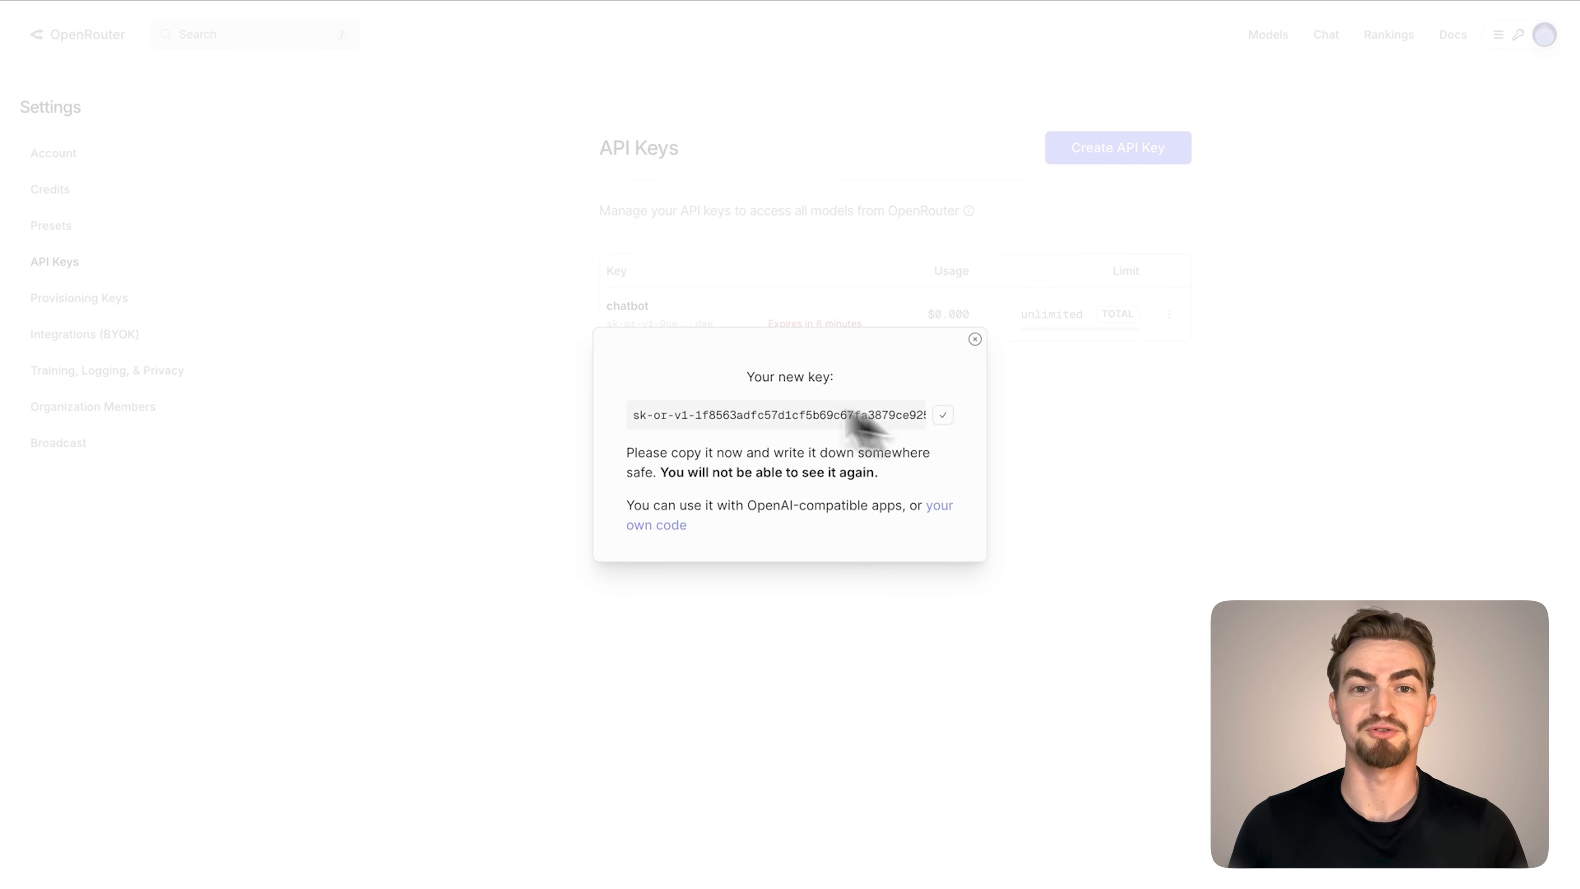
Switch back to the n8n workflow, enter the new API key in the OpenRouter credential and save it
click(190, 41)
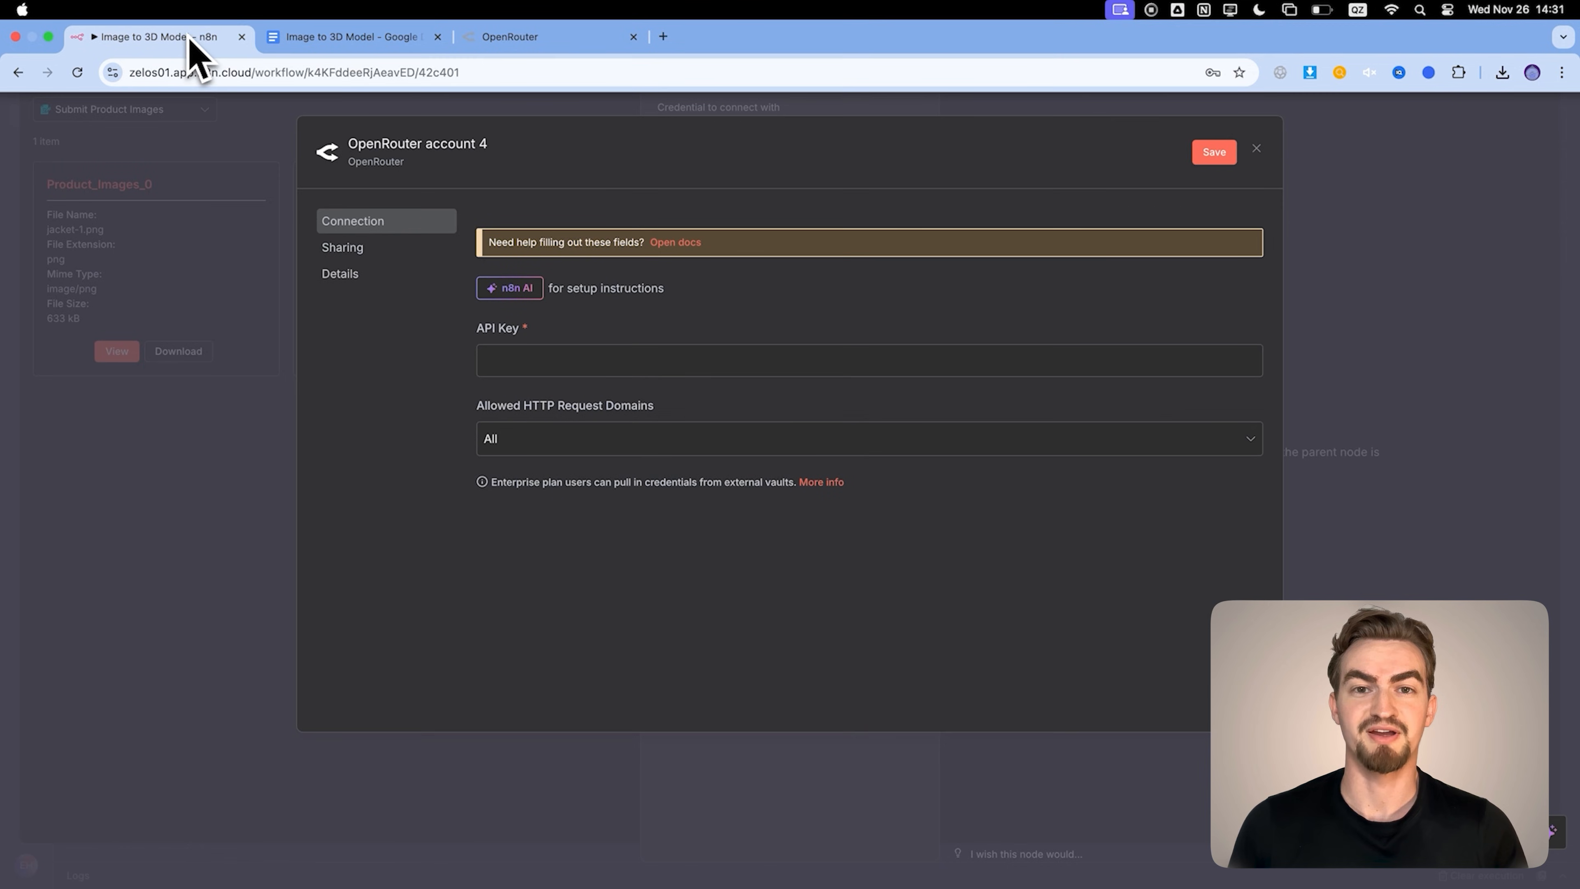
click(538, 368)
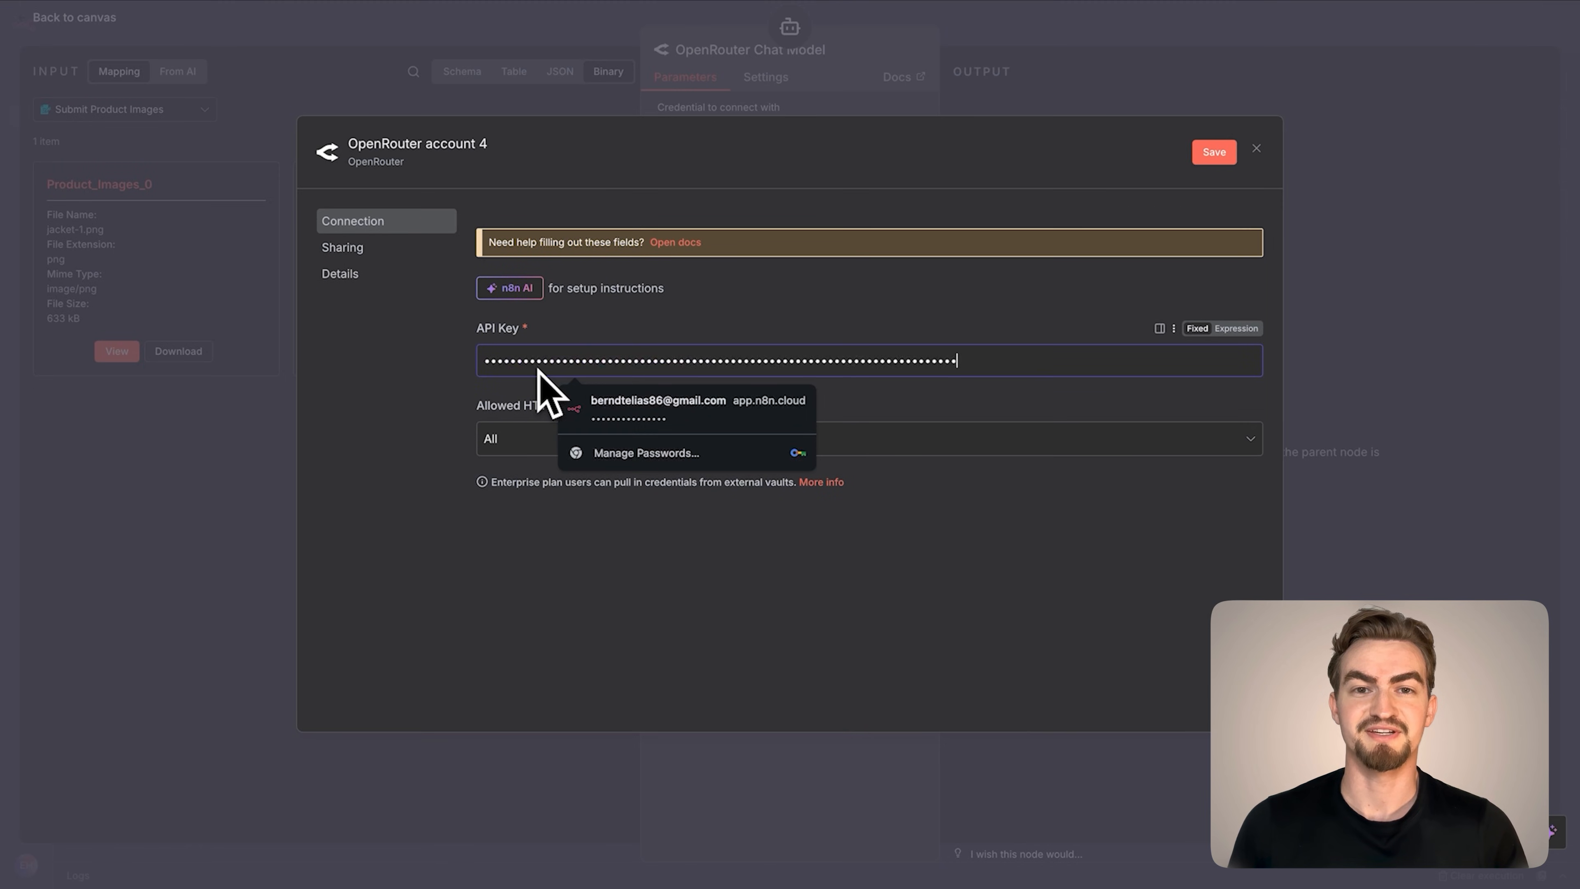
click(1214, 153)
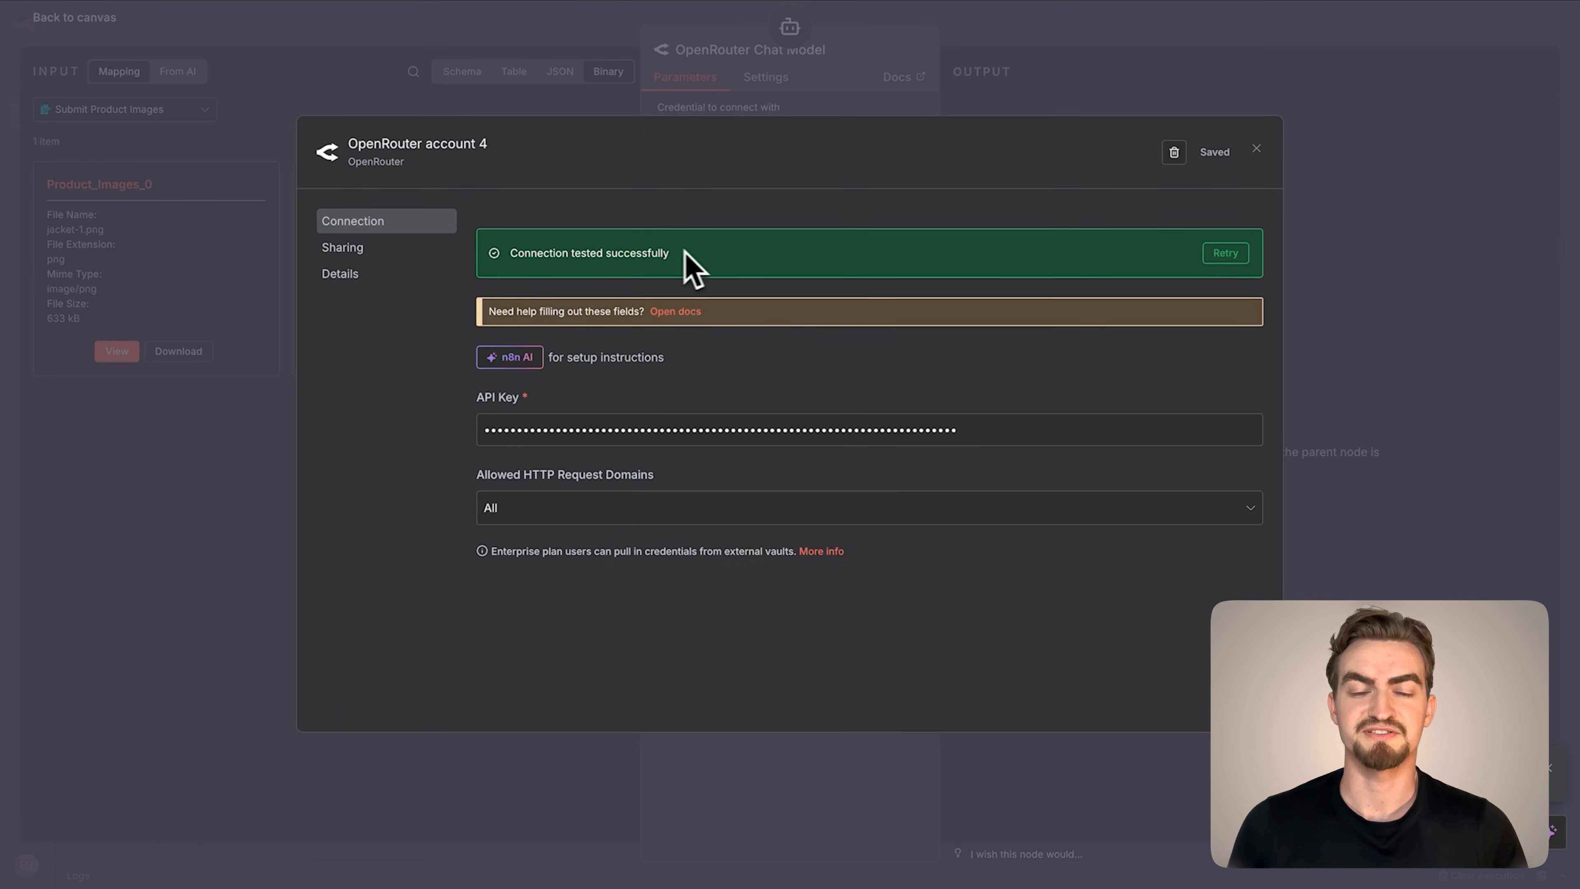
click(509, 257)
Check the Credits page on the OpenRouter website and switch back to the n8n workflow
mouse_move(404, 28)
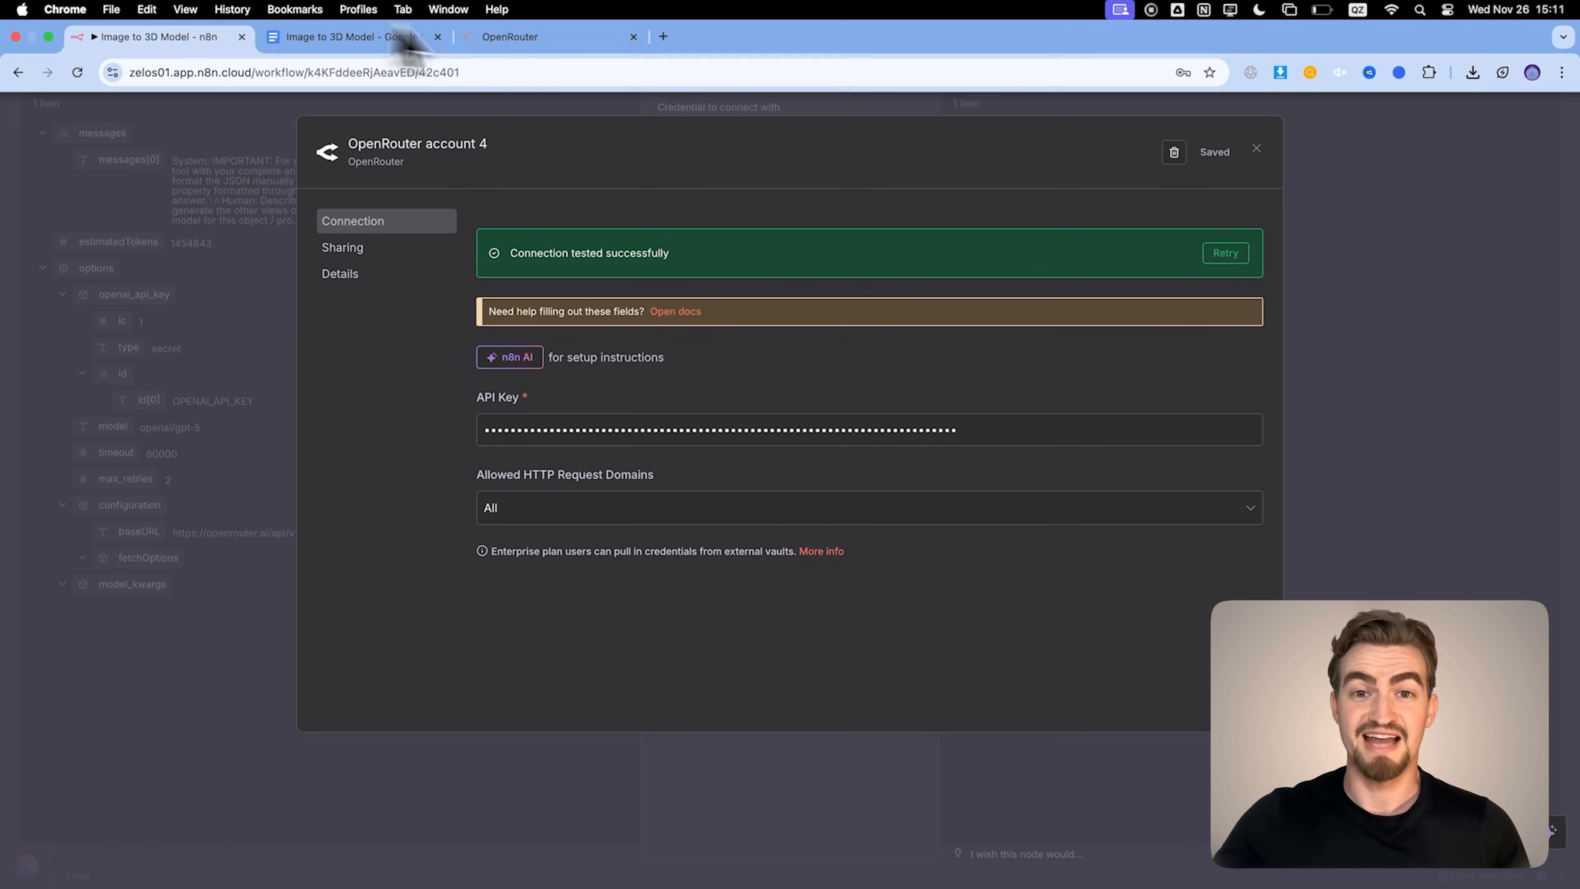
click(548, 38)
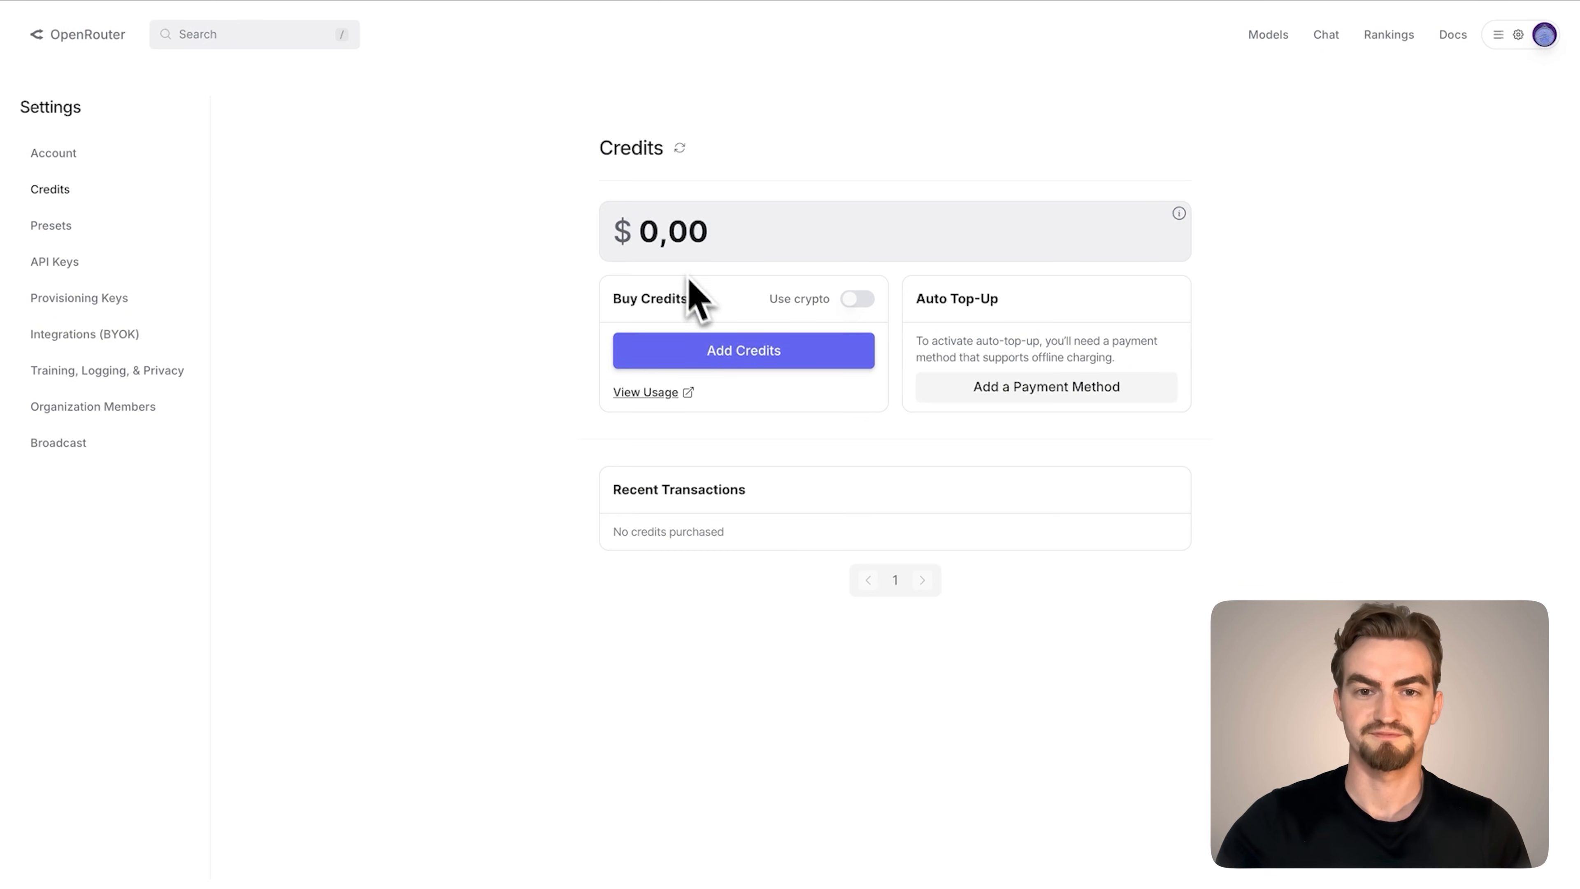
click(176, 39)
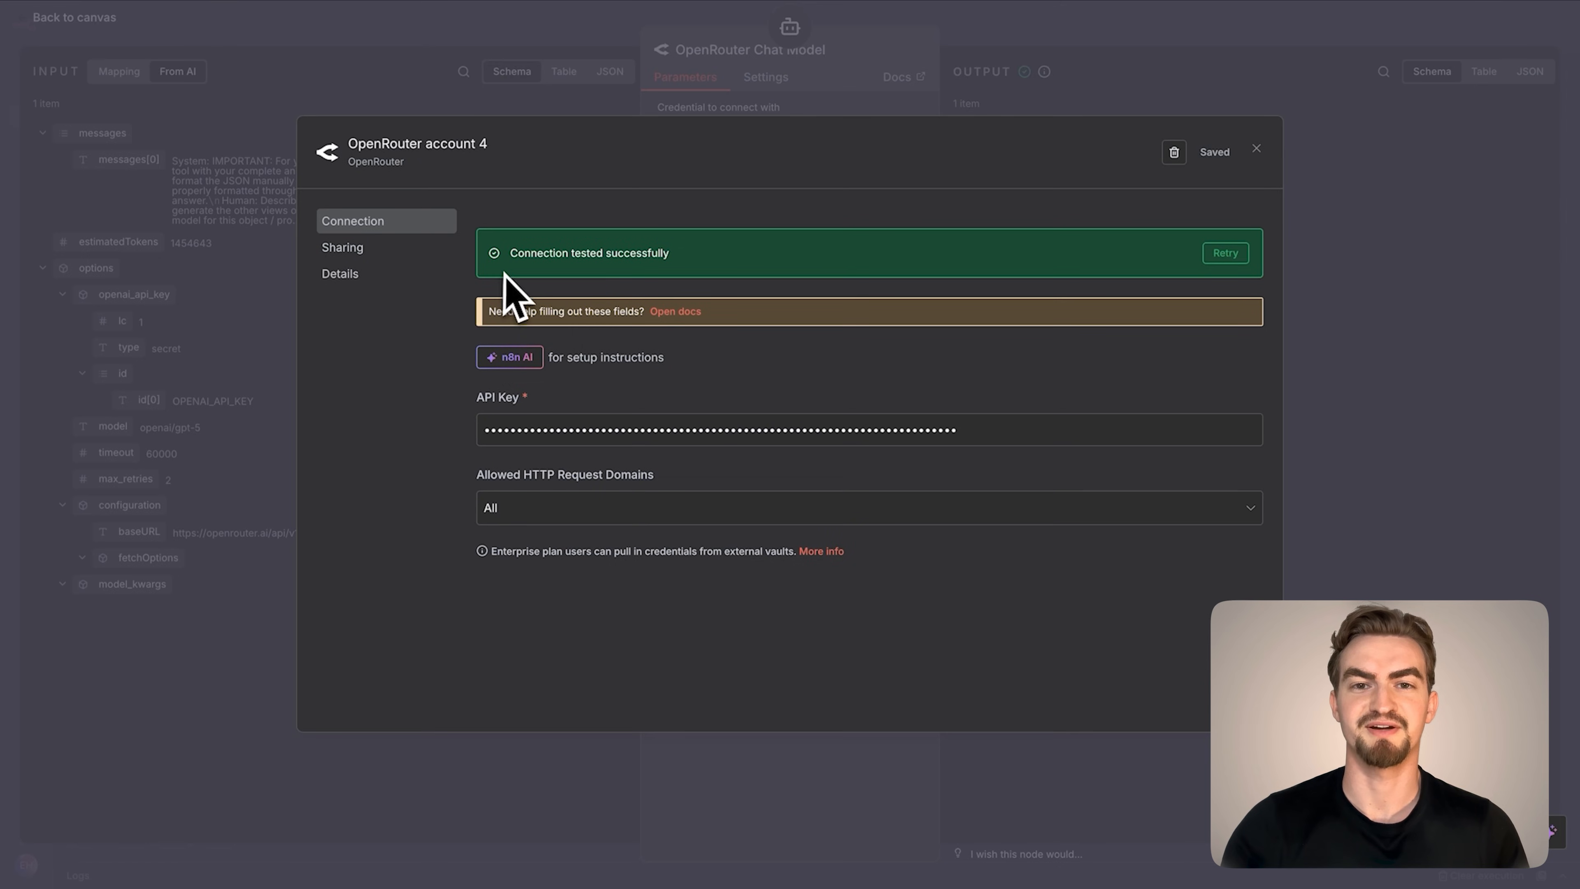
Close the credential, set the OpenRouter Chat Model's model to openai/gpt-5 and return to the canvas
click(1255, 149)
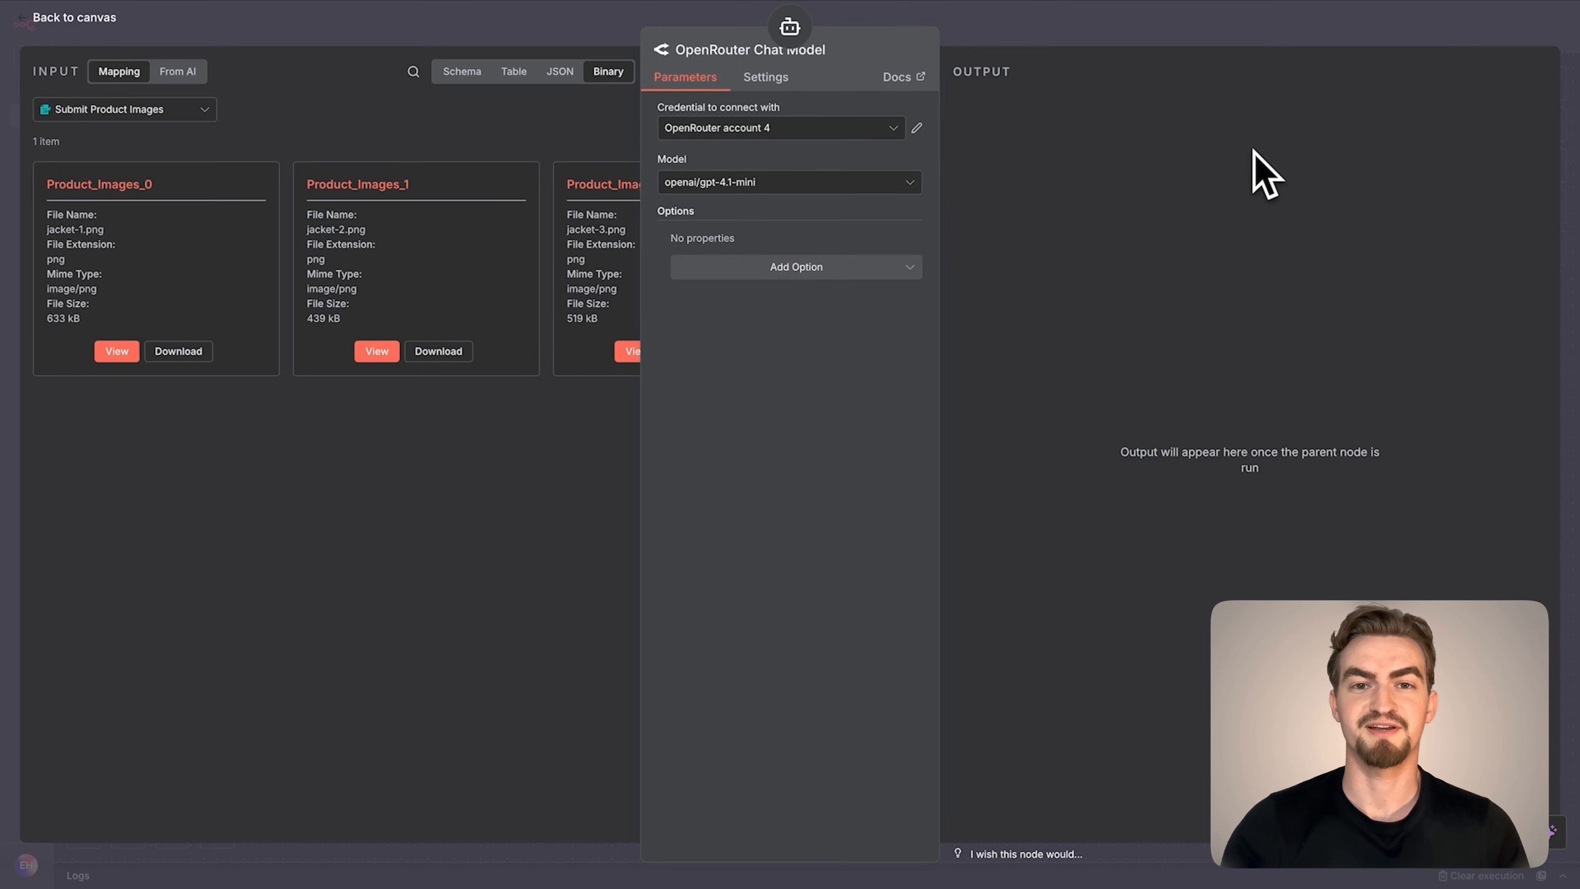
click(769, 182)
text(Gpt-5)
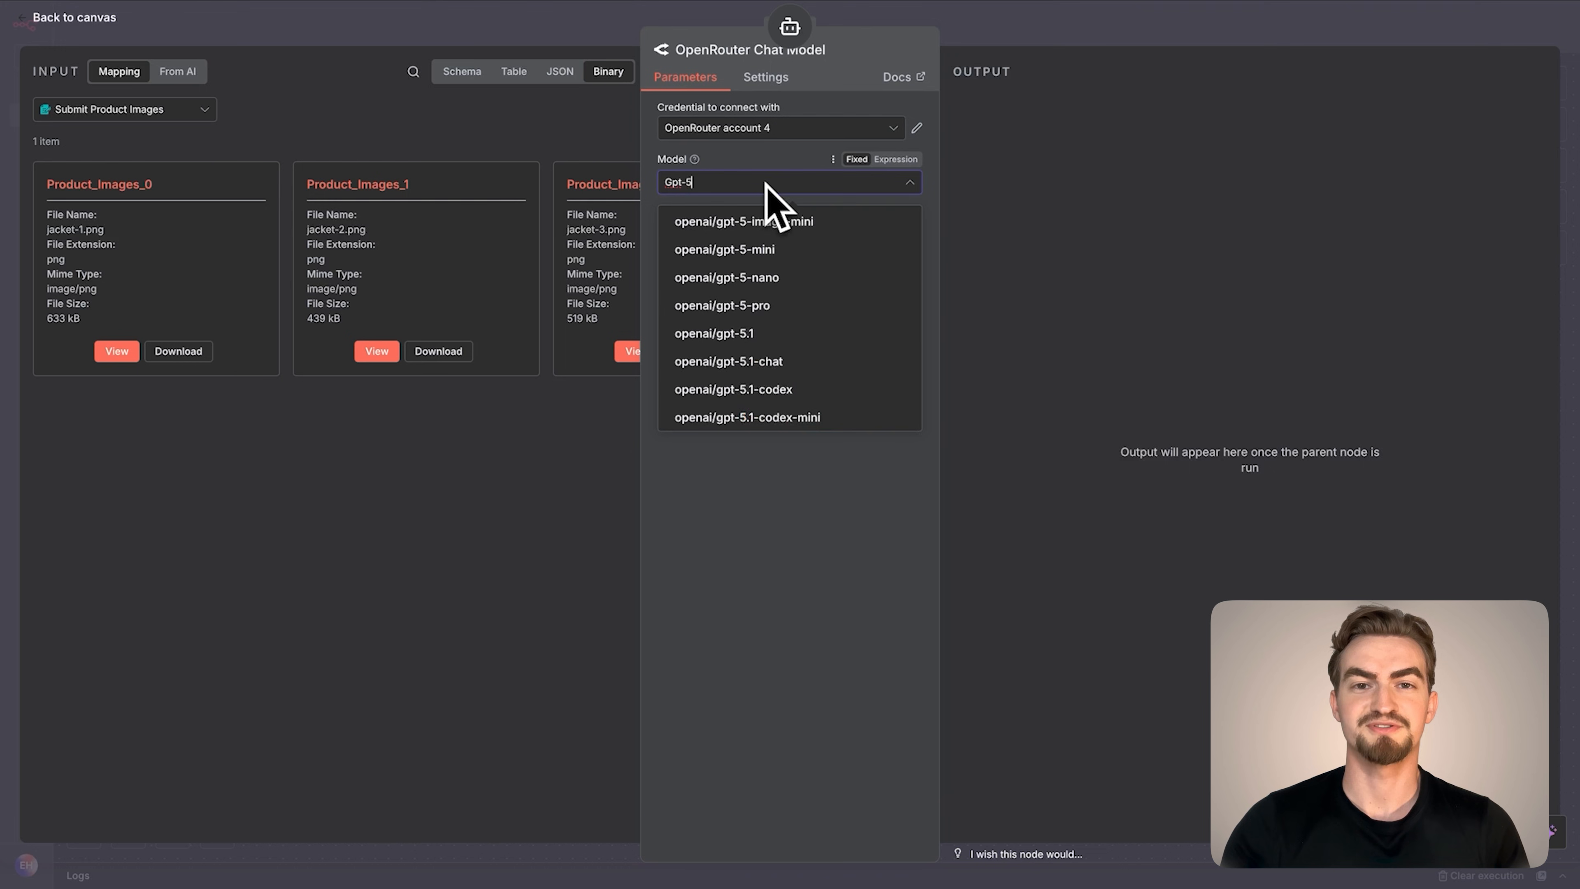
scroll(734, 342, up, 1)
click(724, 227)
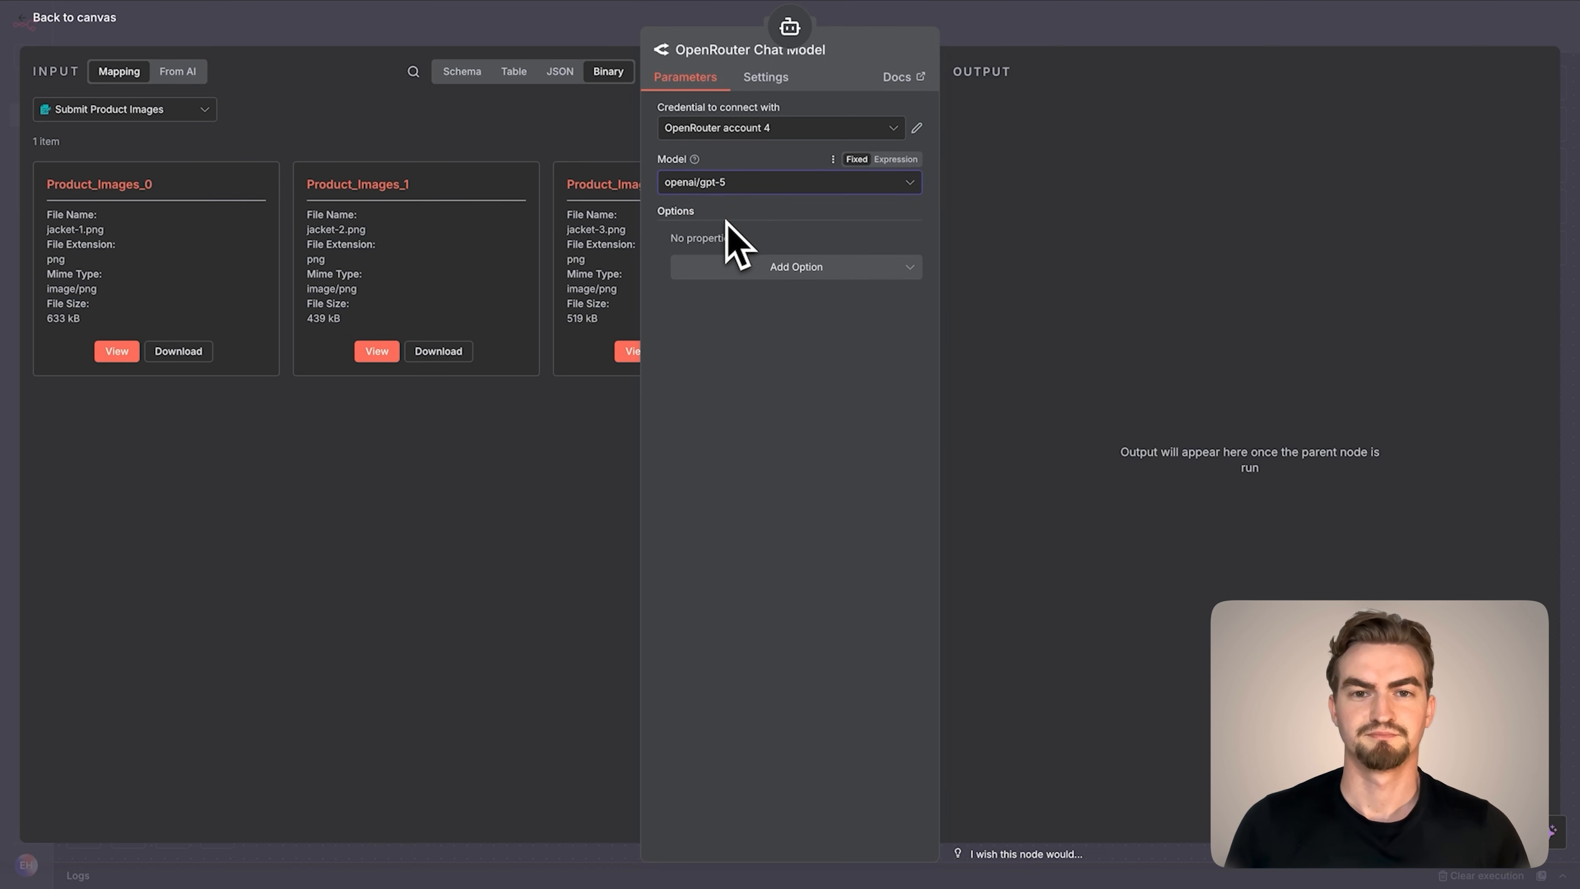
drag(118, 196, 83, 39)
click(75, 19)
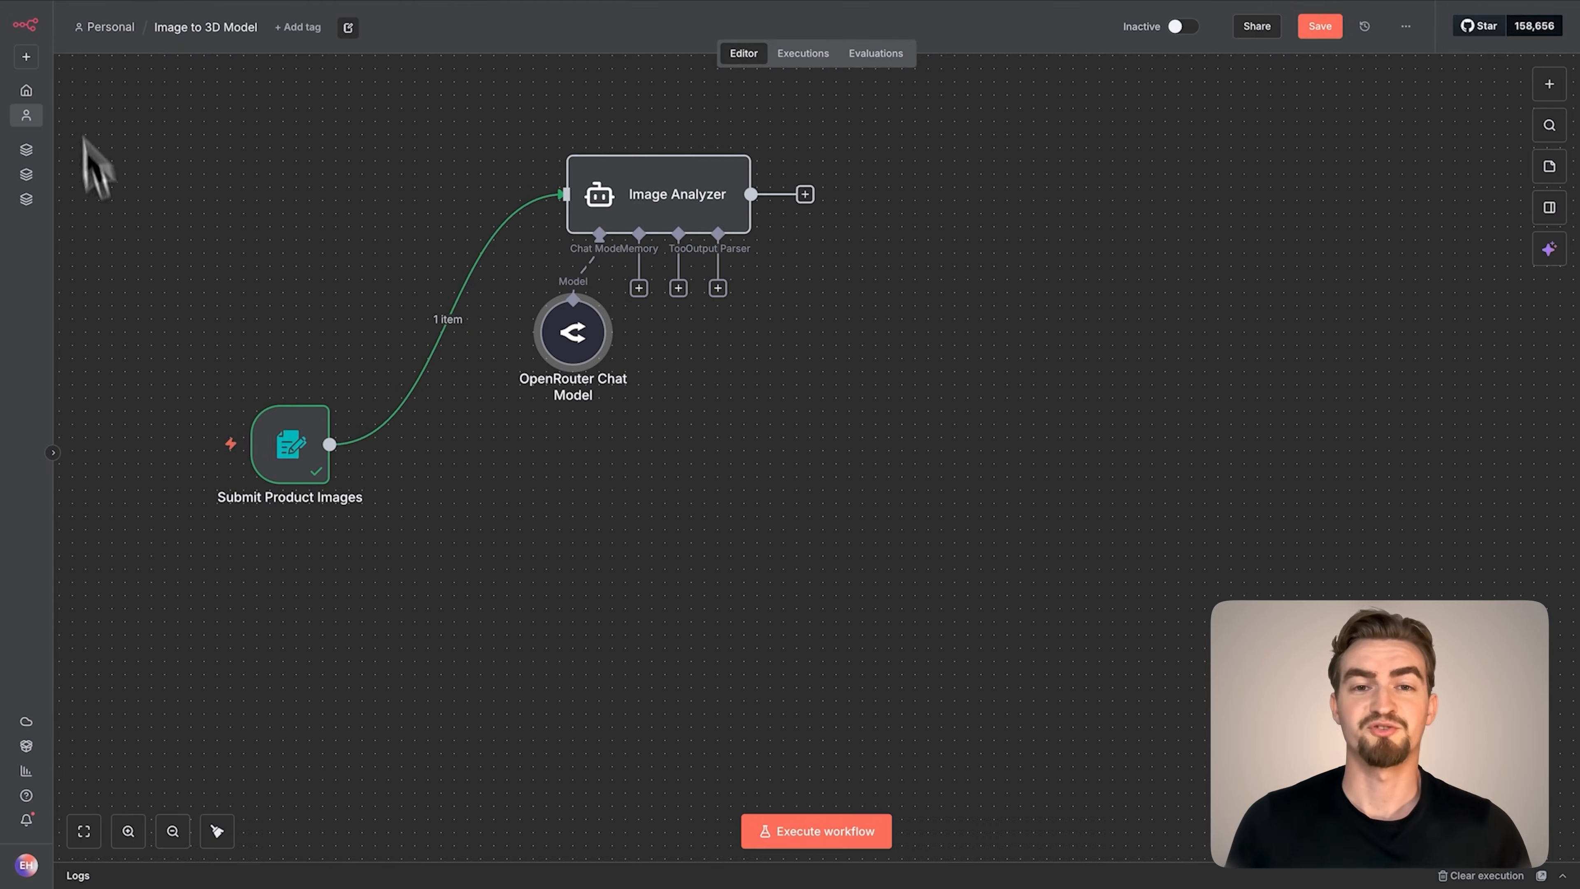
Attach a Structured Output Parser to the Image Analyzer and rename it Example Output
click(717, 288)
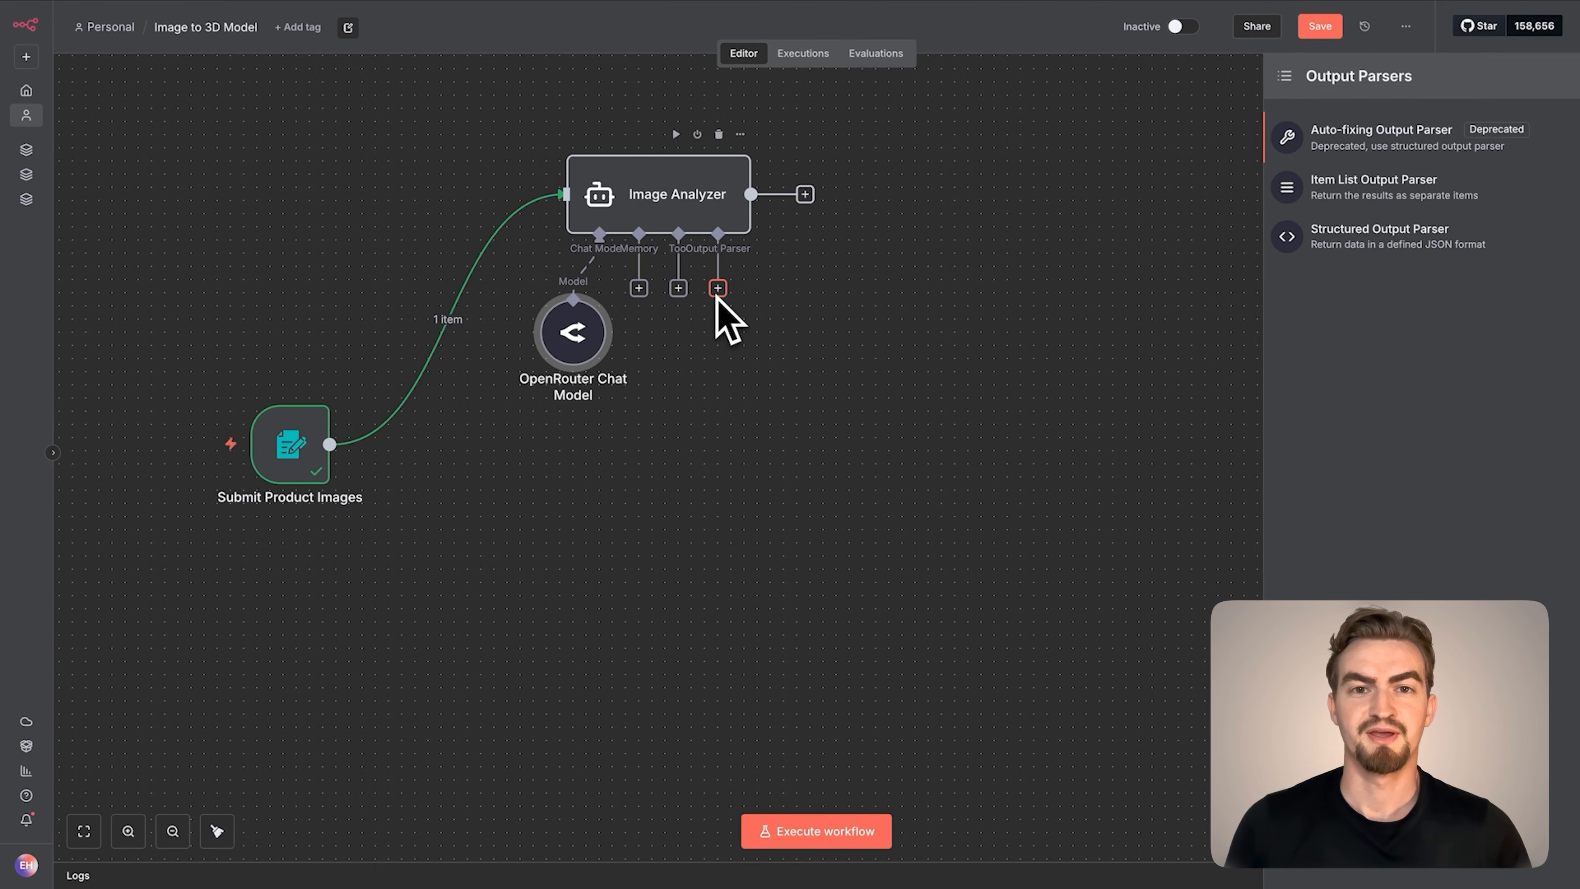
click(1331, 244)
click(727, 52)
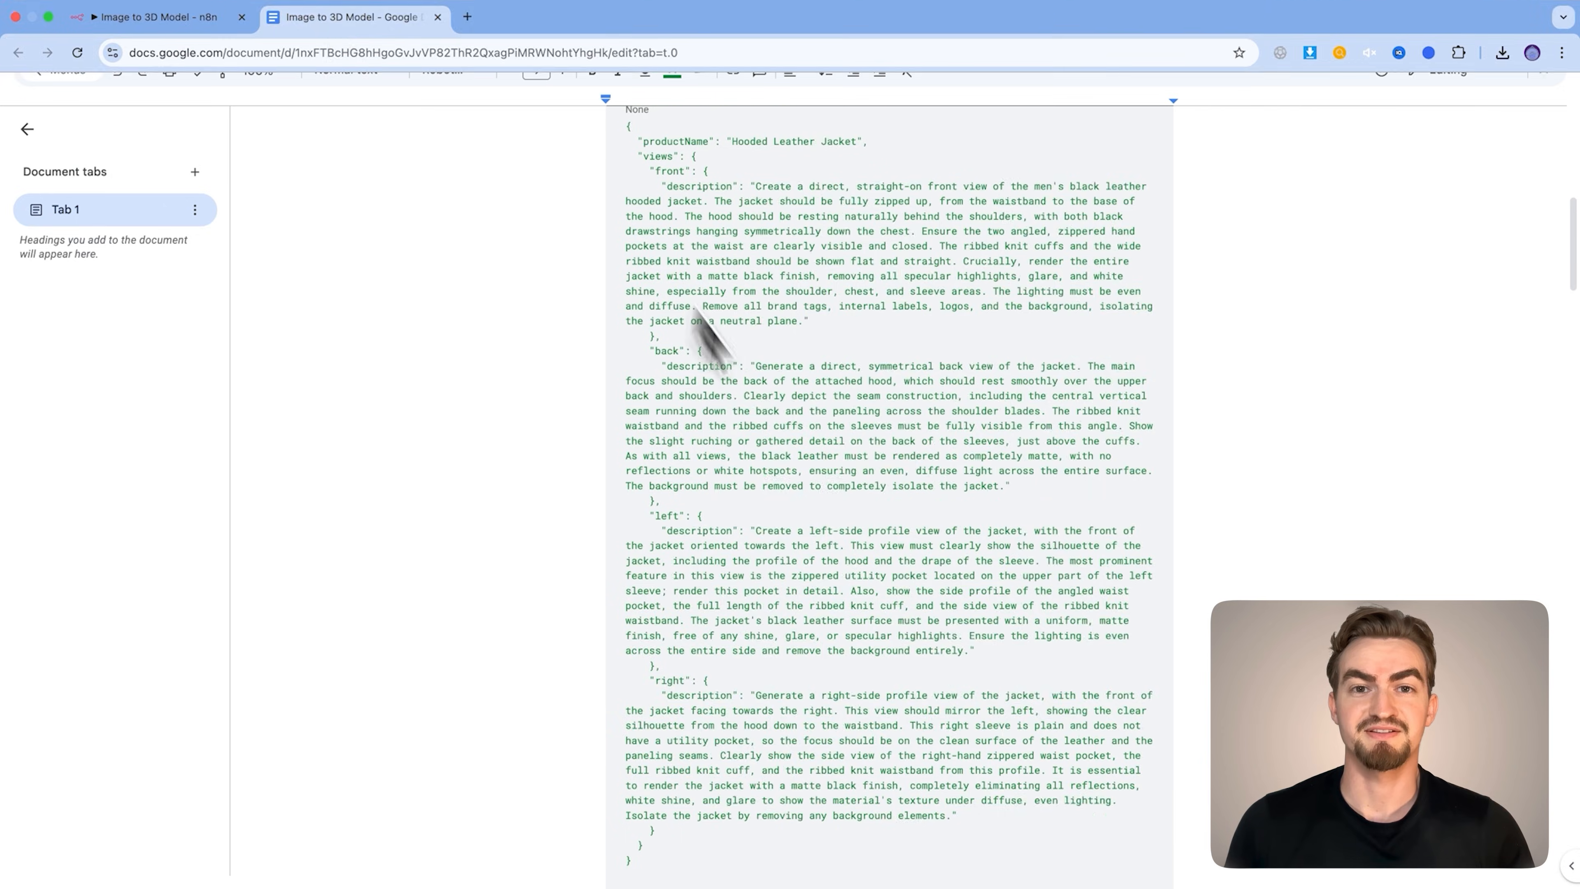
Enlarge the JSON example box, replace its contents with the Hooded Leather Jacket example and return to the canvas
drag(698, 335, 600, 536)
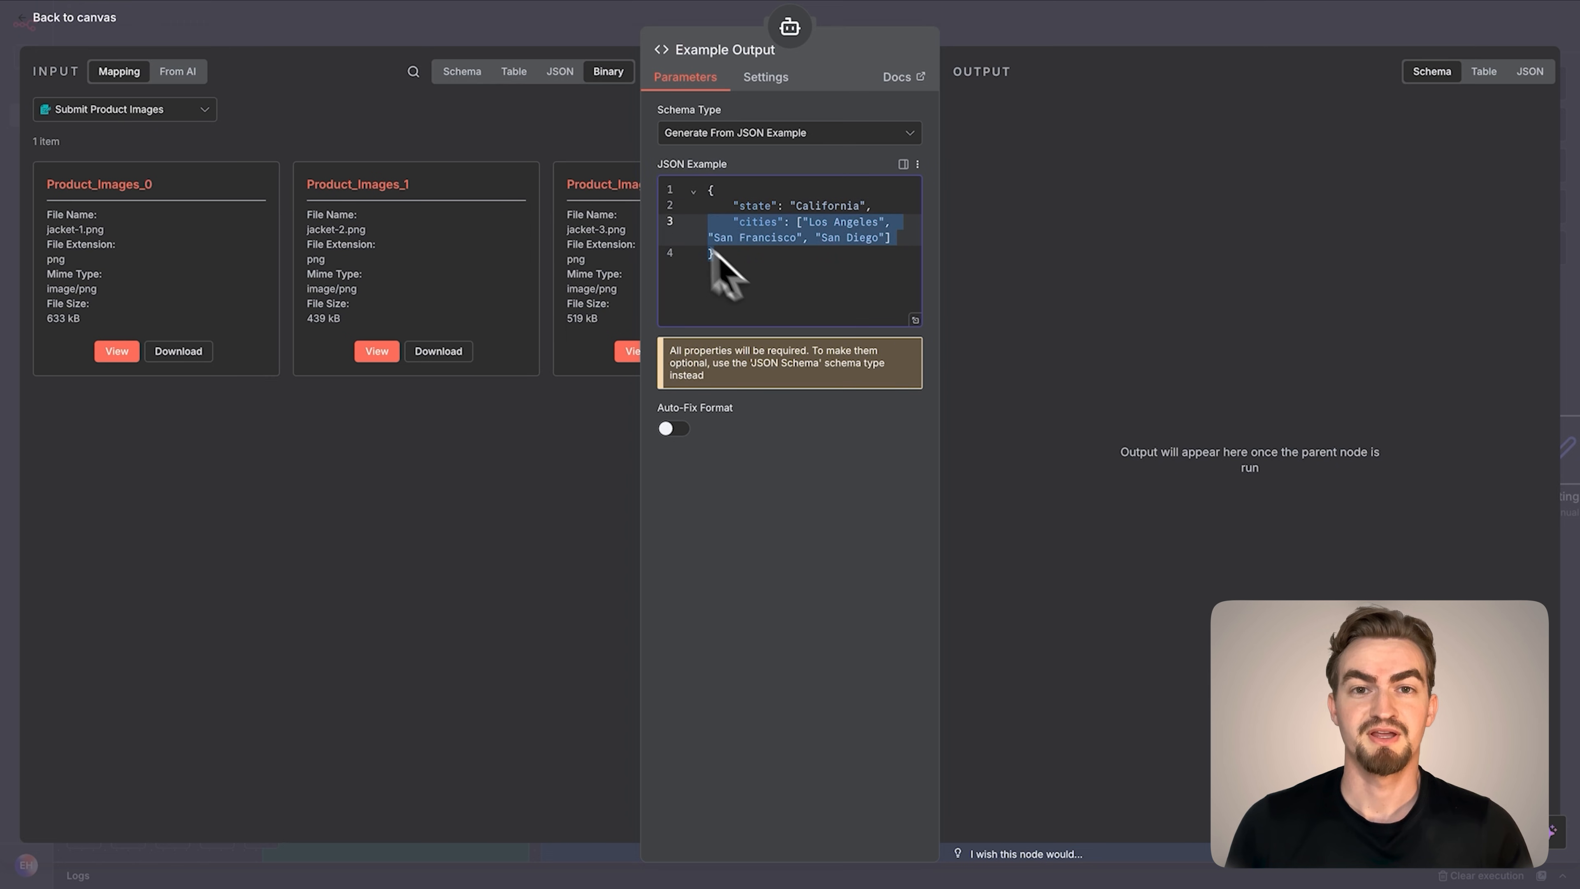
key(ctrl+a)
key(ctrl+v)
scroll(751, 386, up, 10)
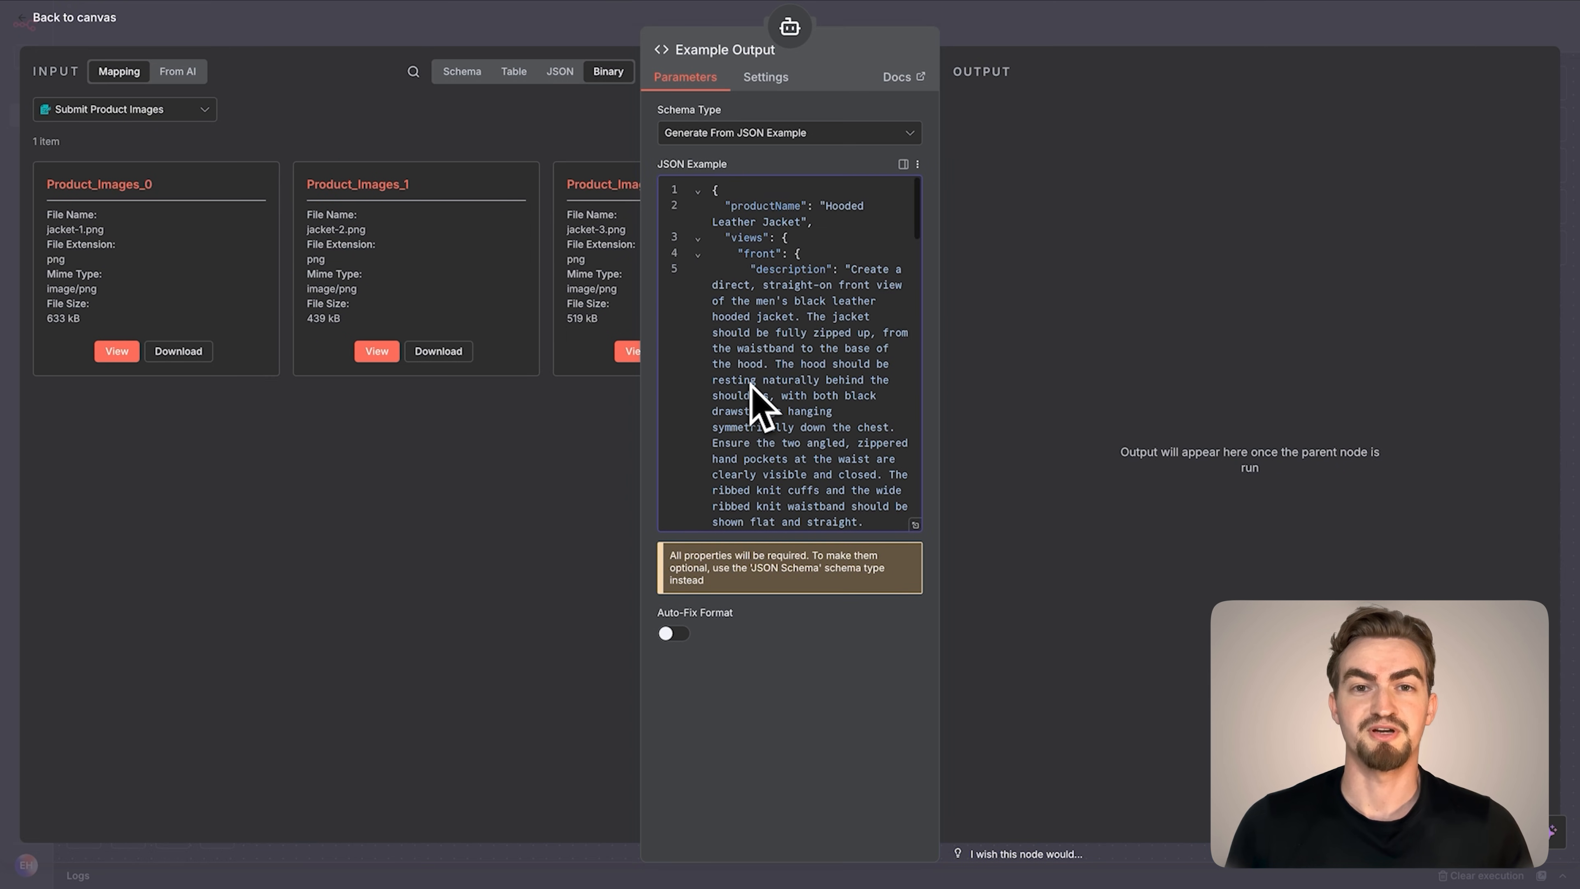
click(93, 20)
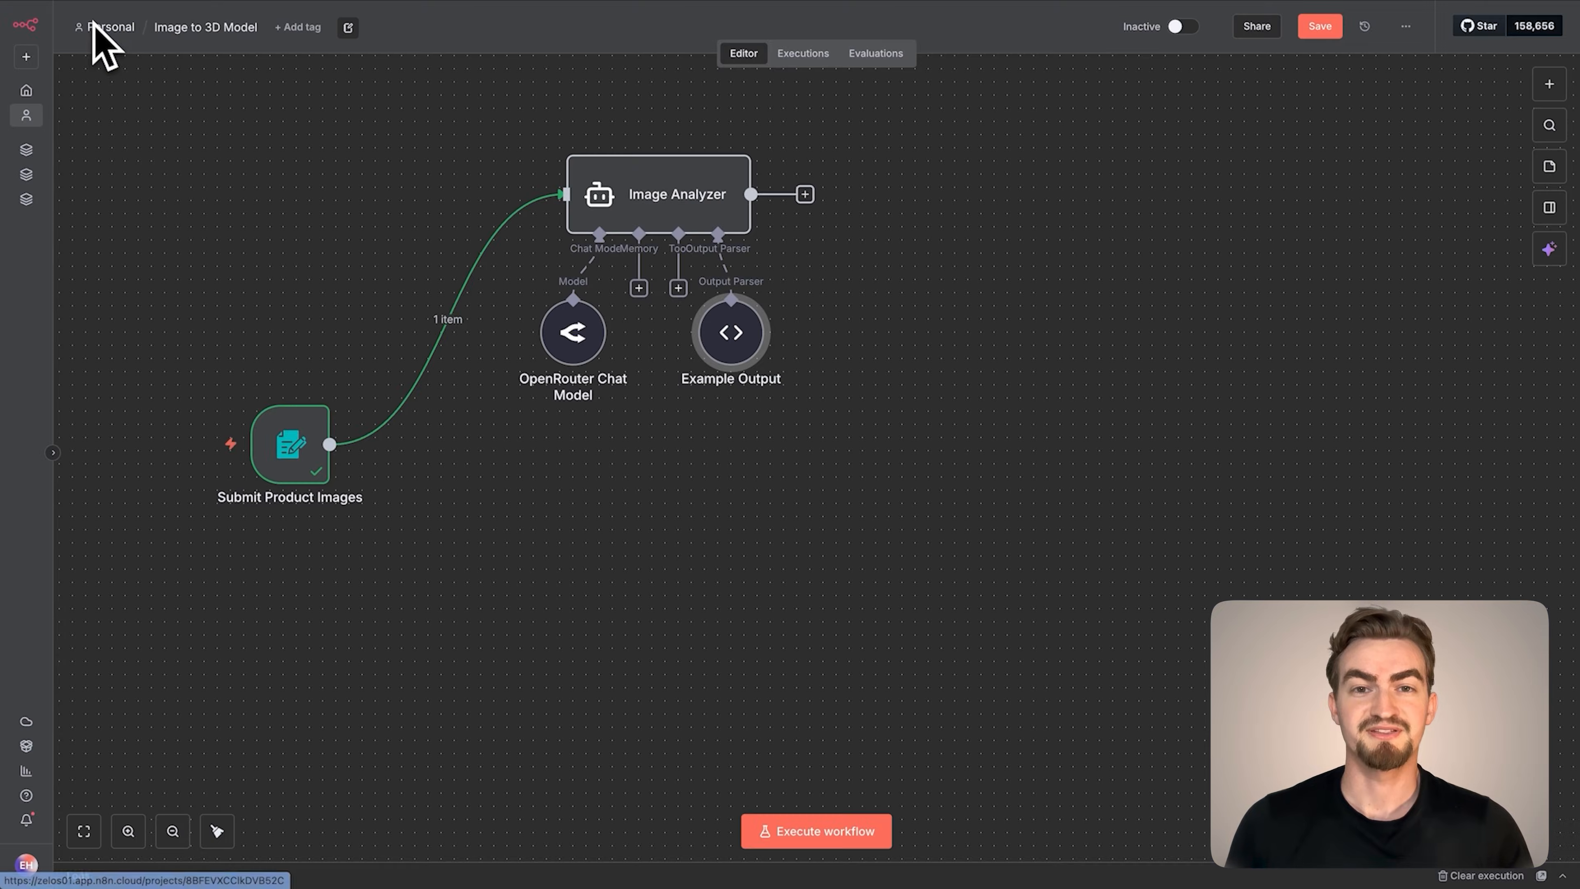
Execute the Image Analyzer step on the submitted jacket images and return to the canvas
double_click(654, 215)
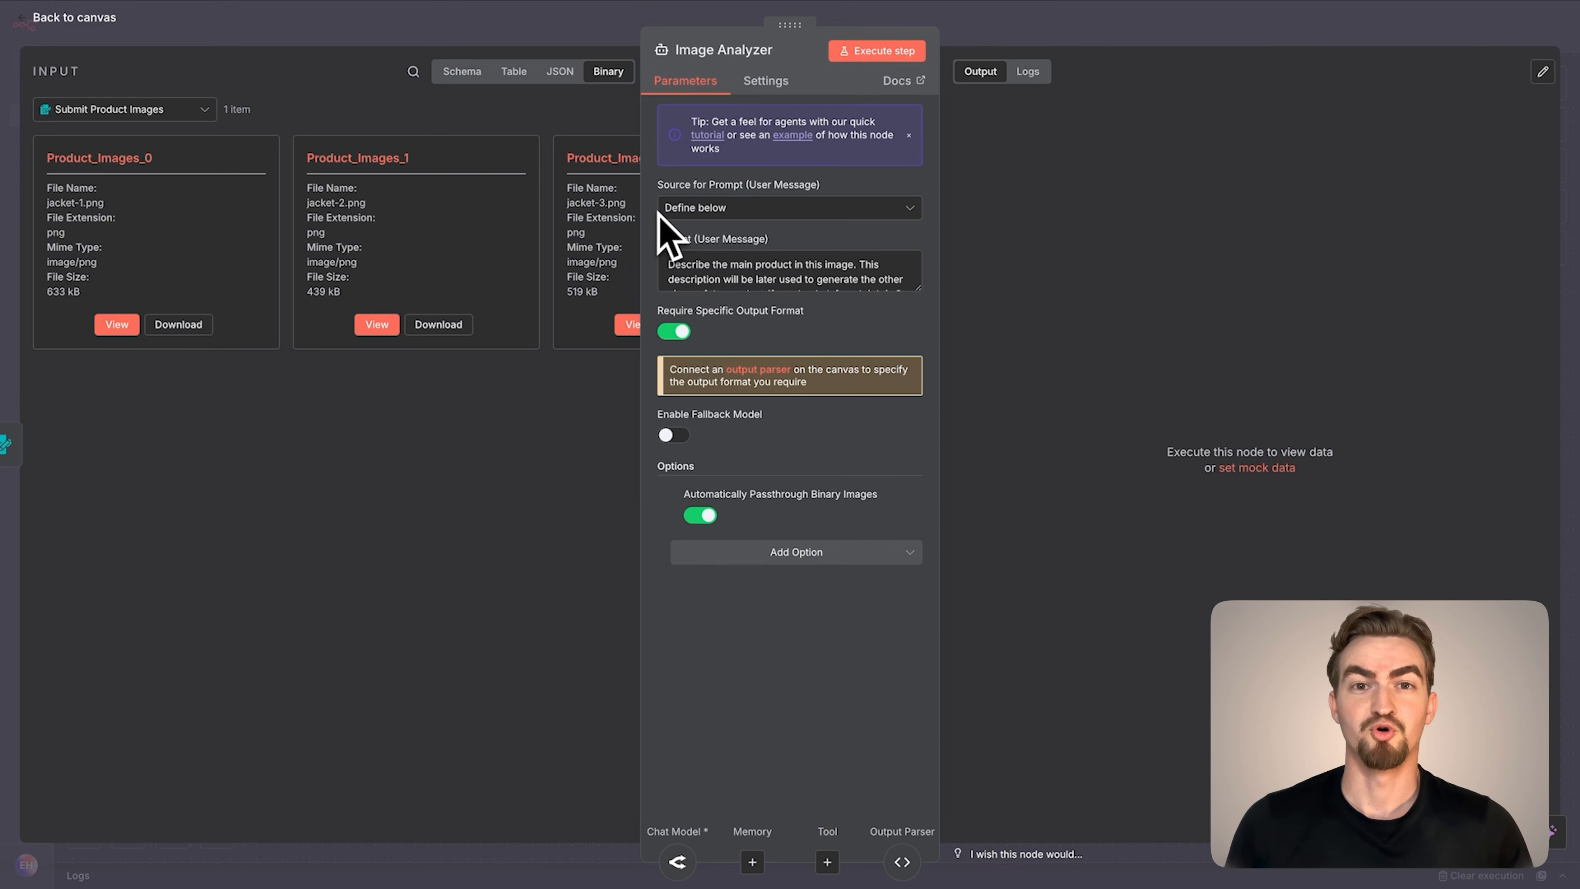
click(875, 53)
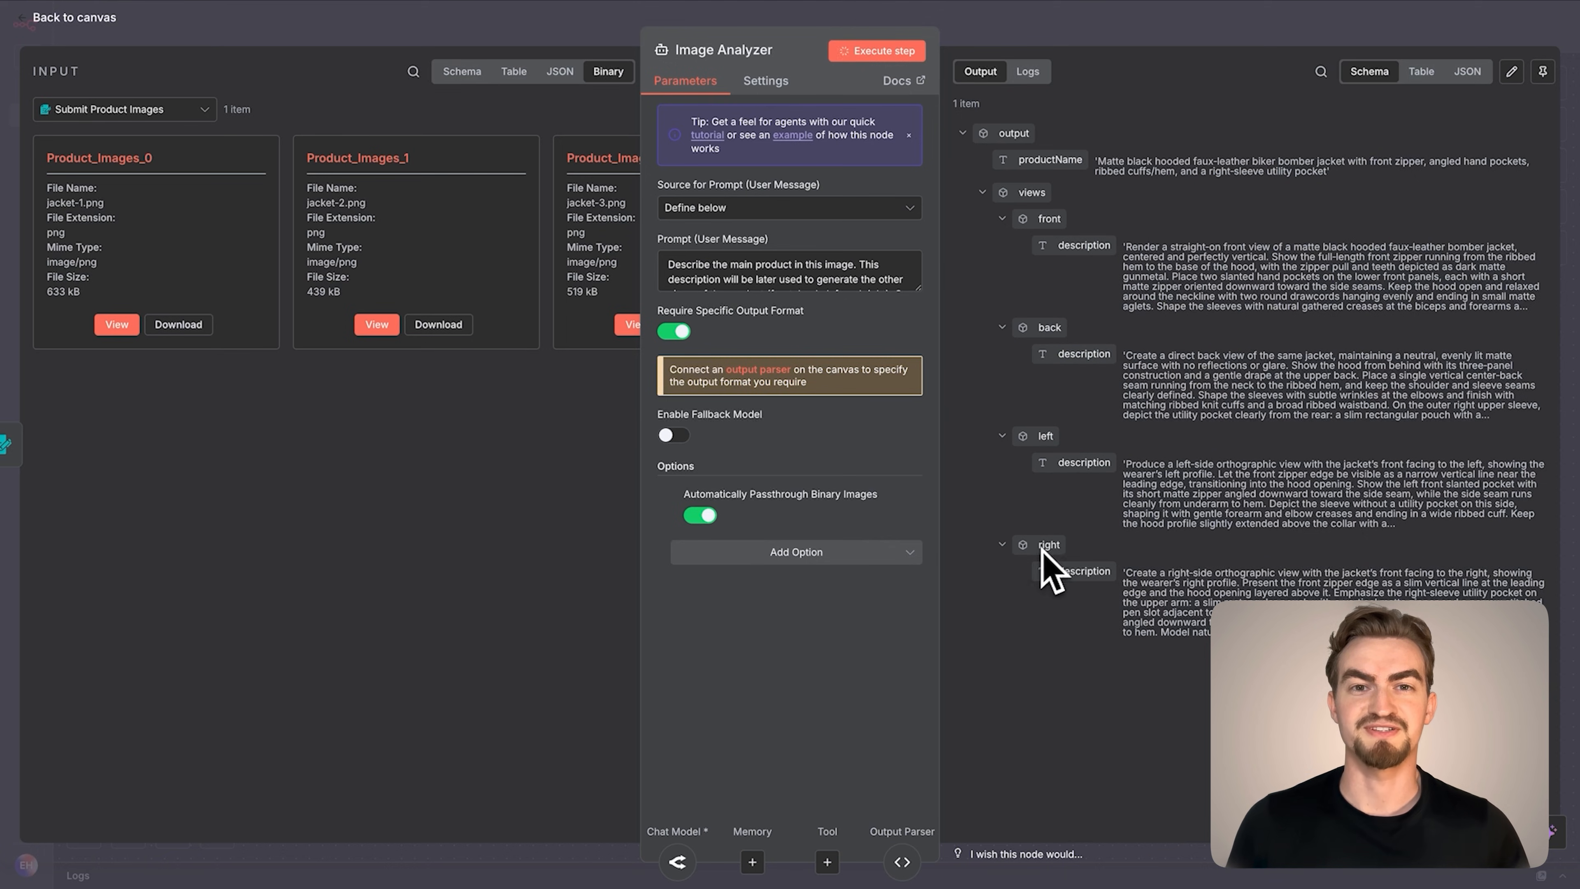
click(94, 22)
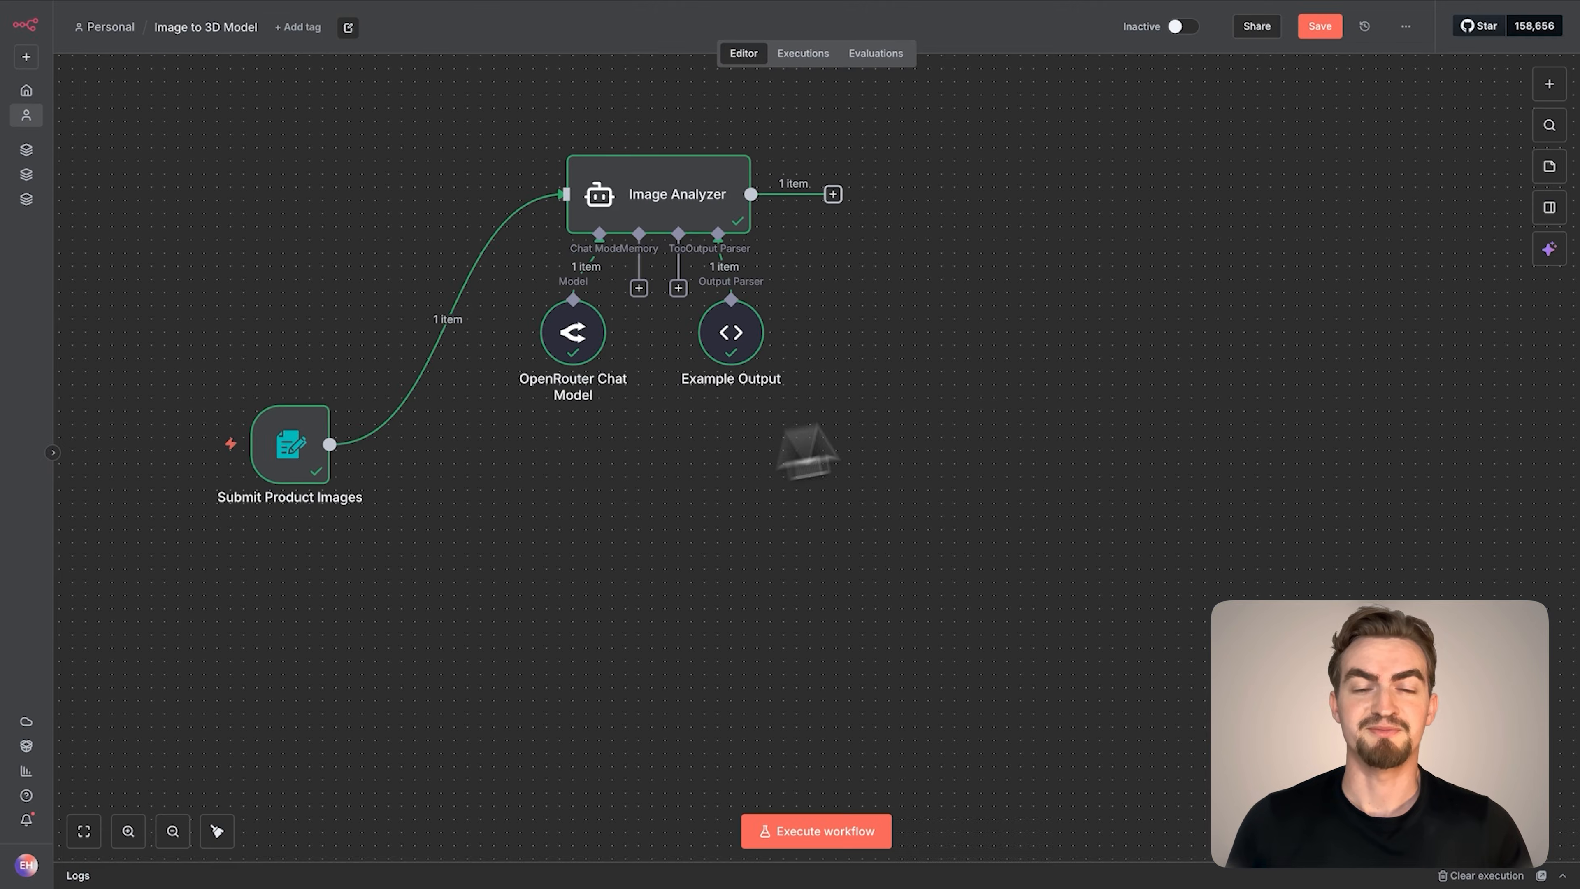
Add a JavaScript Code node below the Image Analyzer, connected to Submit Product Images, and rename it Split Out Product Images
click(1549, 84)
text(code)
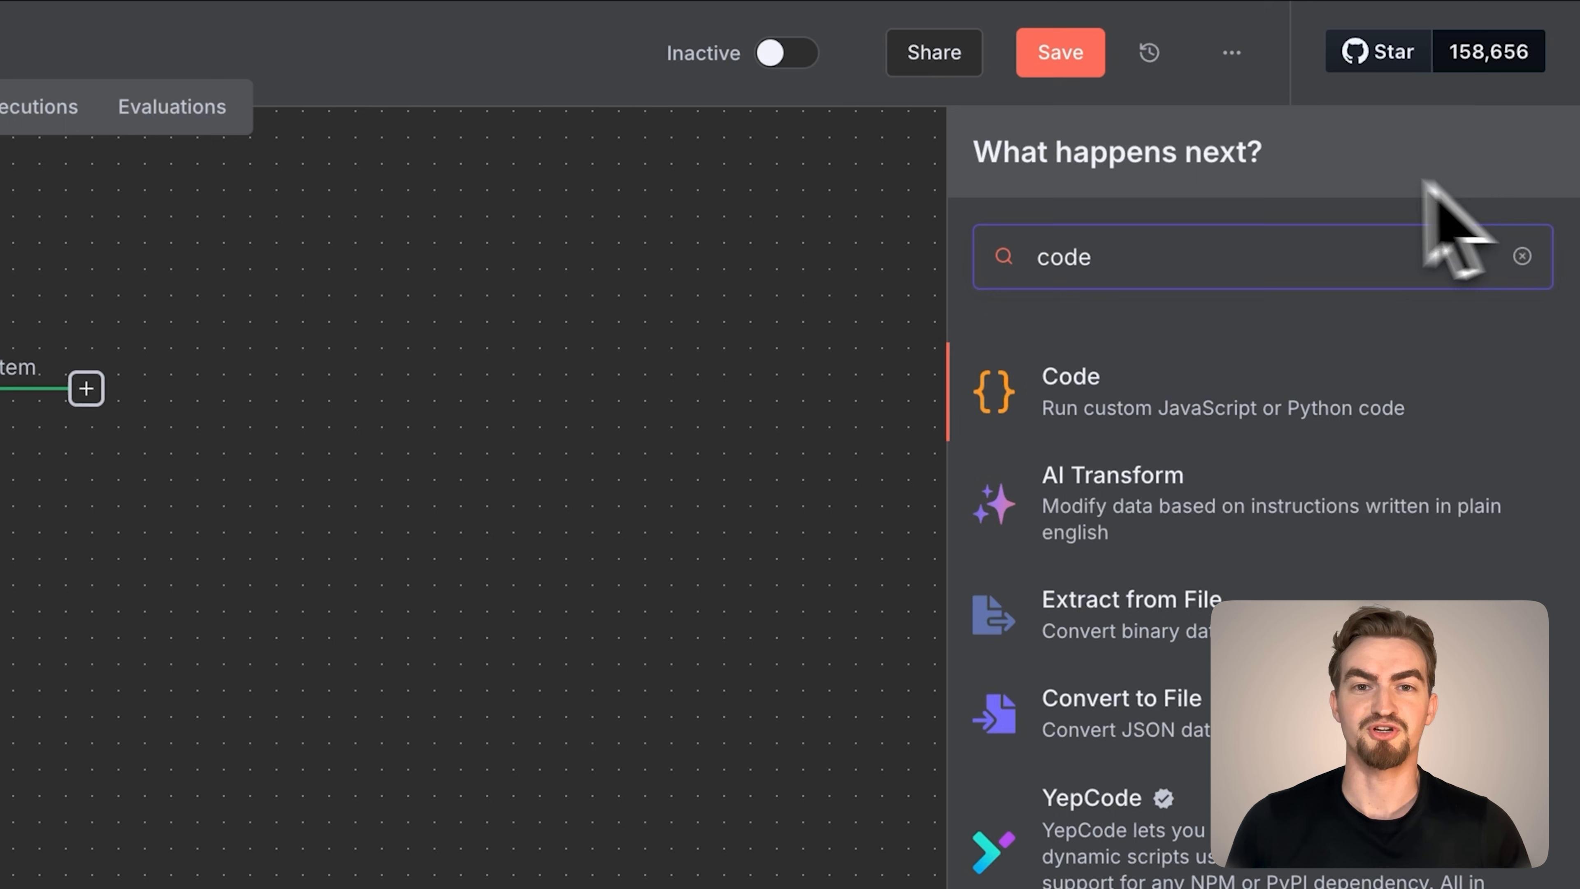
click(1067, 383)
click(1083, 451)
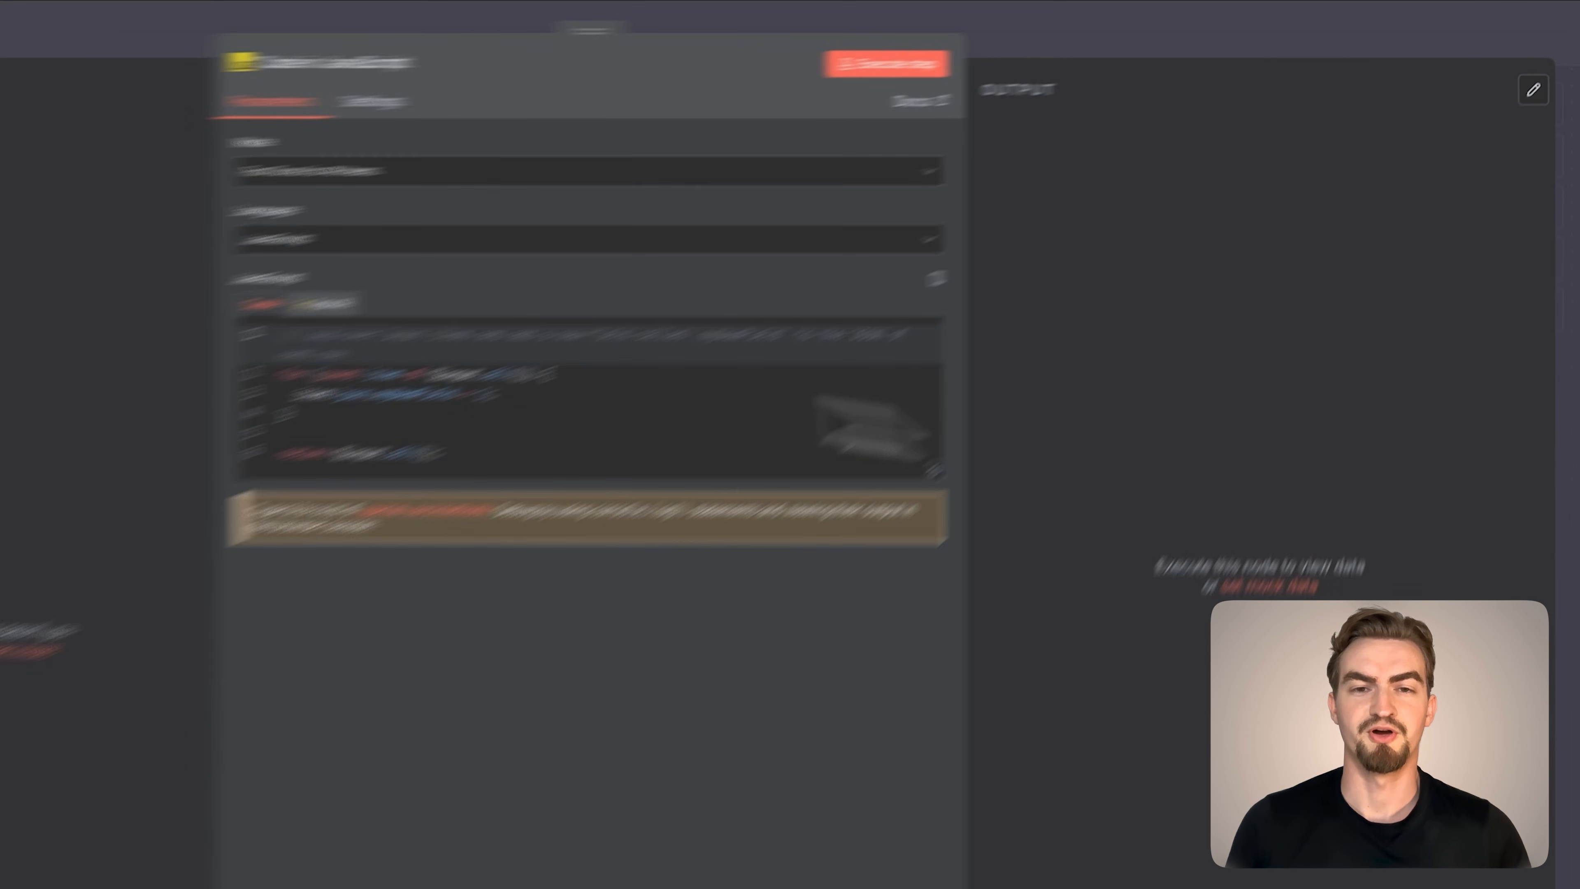
click(97, 25)
drag(515, 580, 541, 527)
mouse_move(330, 445)
mouse_down()
mouse_move(505, 538)
mouse_move(587, 542)
mouse_up()
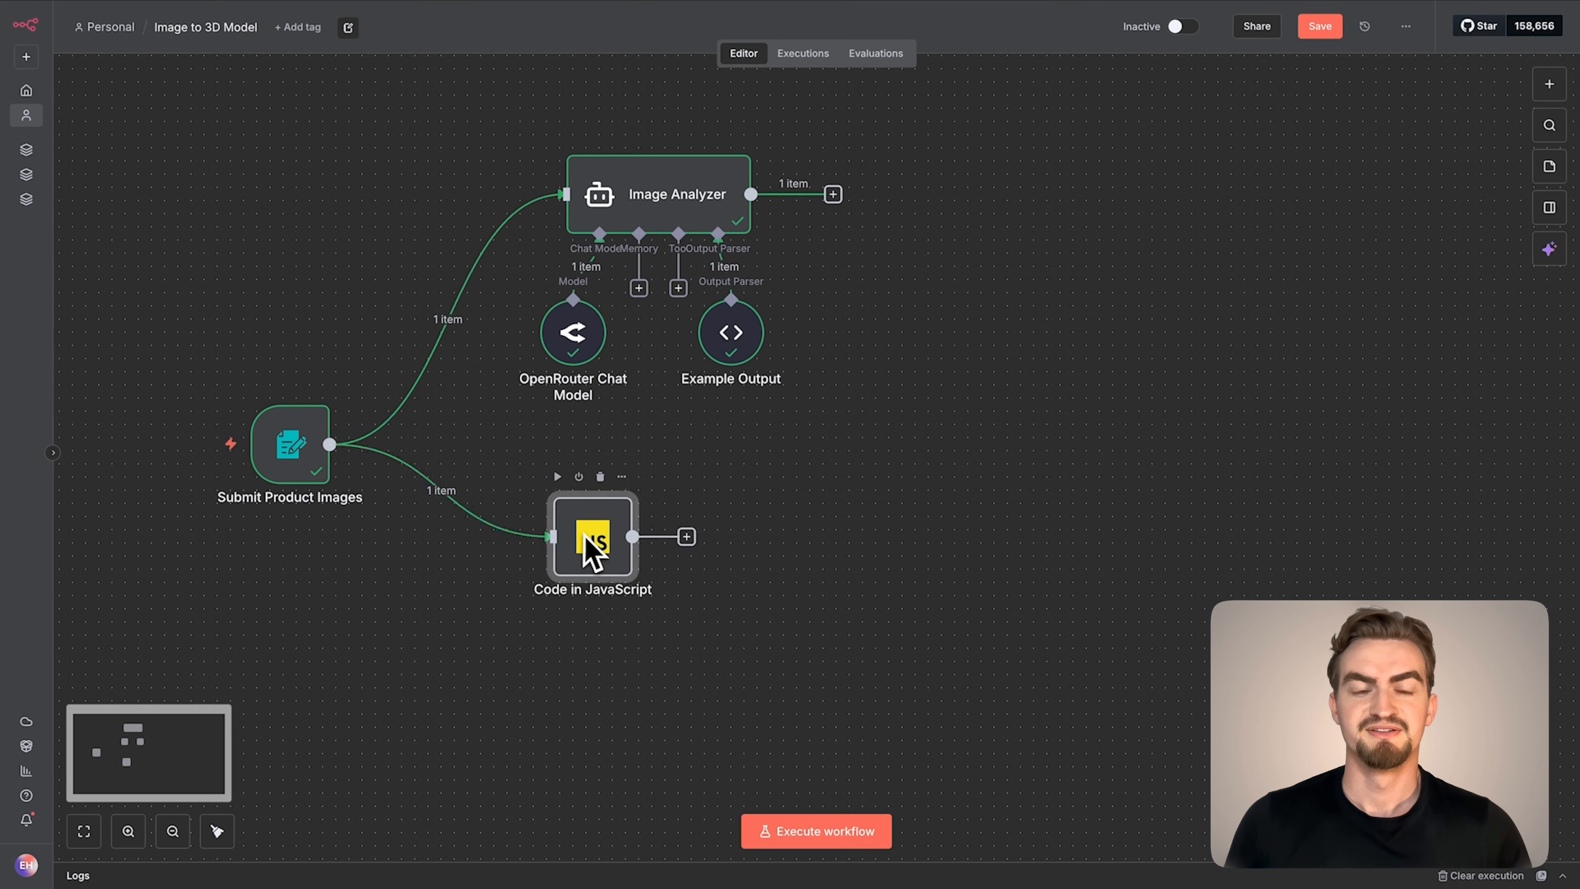
double_click(588, 553)
text(Split Out Product Images)
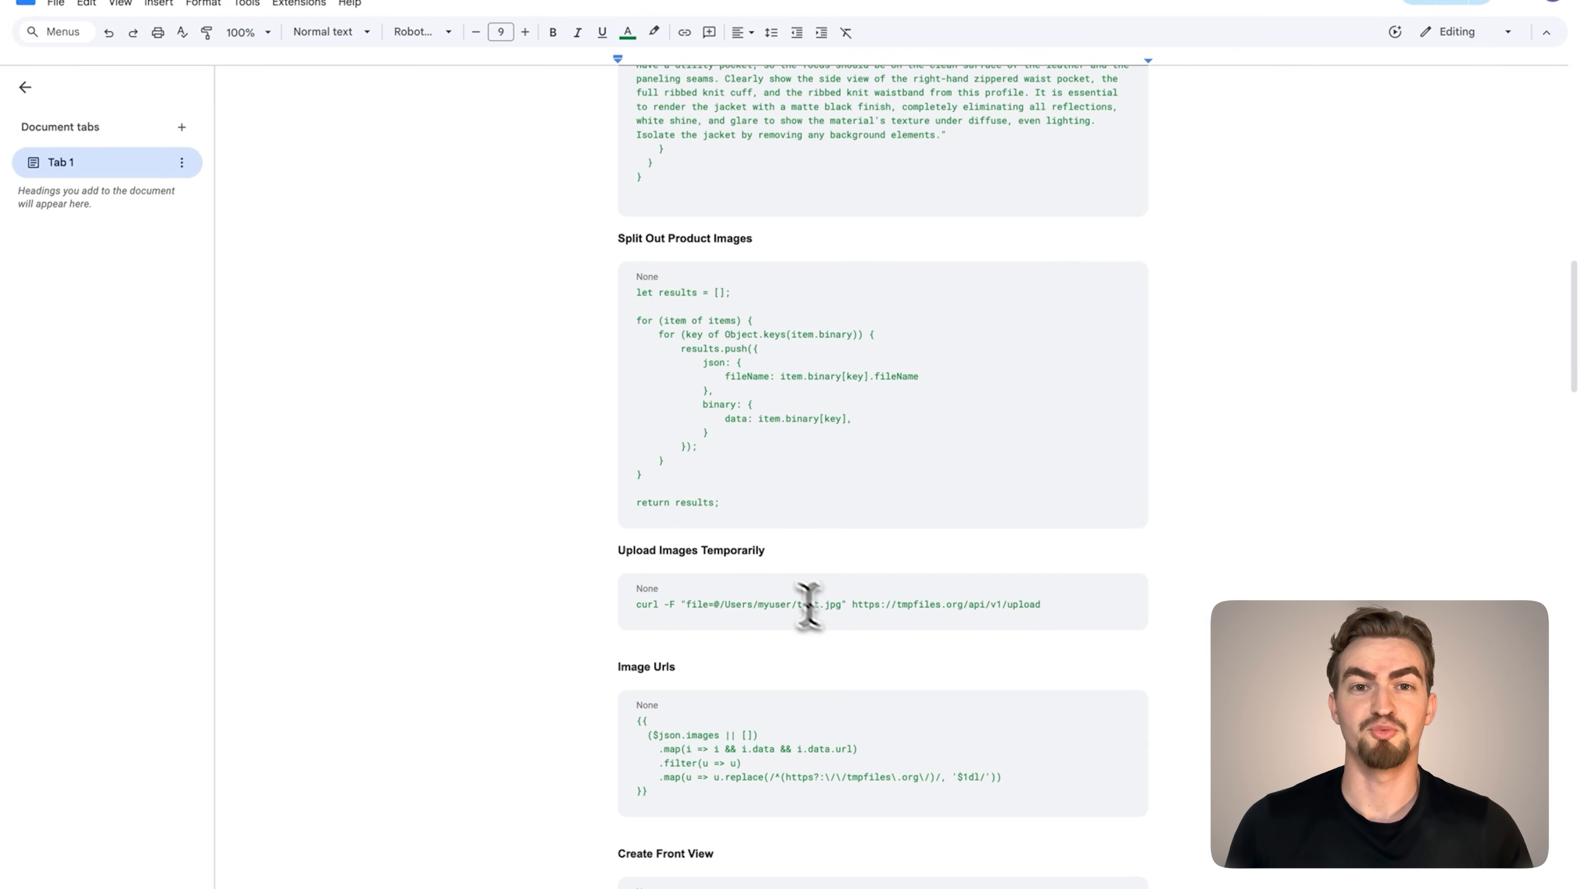
Replace the node's code with the Split Out Product Images script from the Google Docs document and execute the step
drag(721, 503, 591, 294)
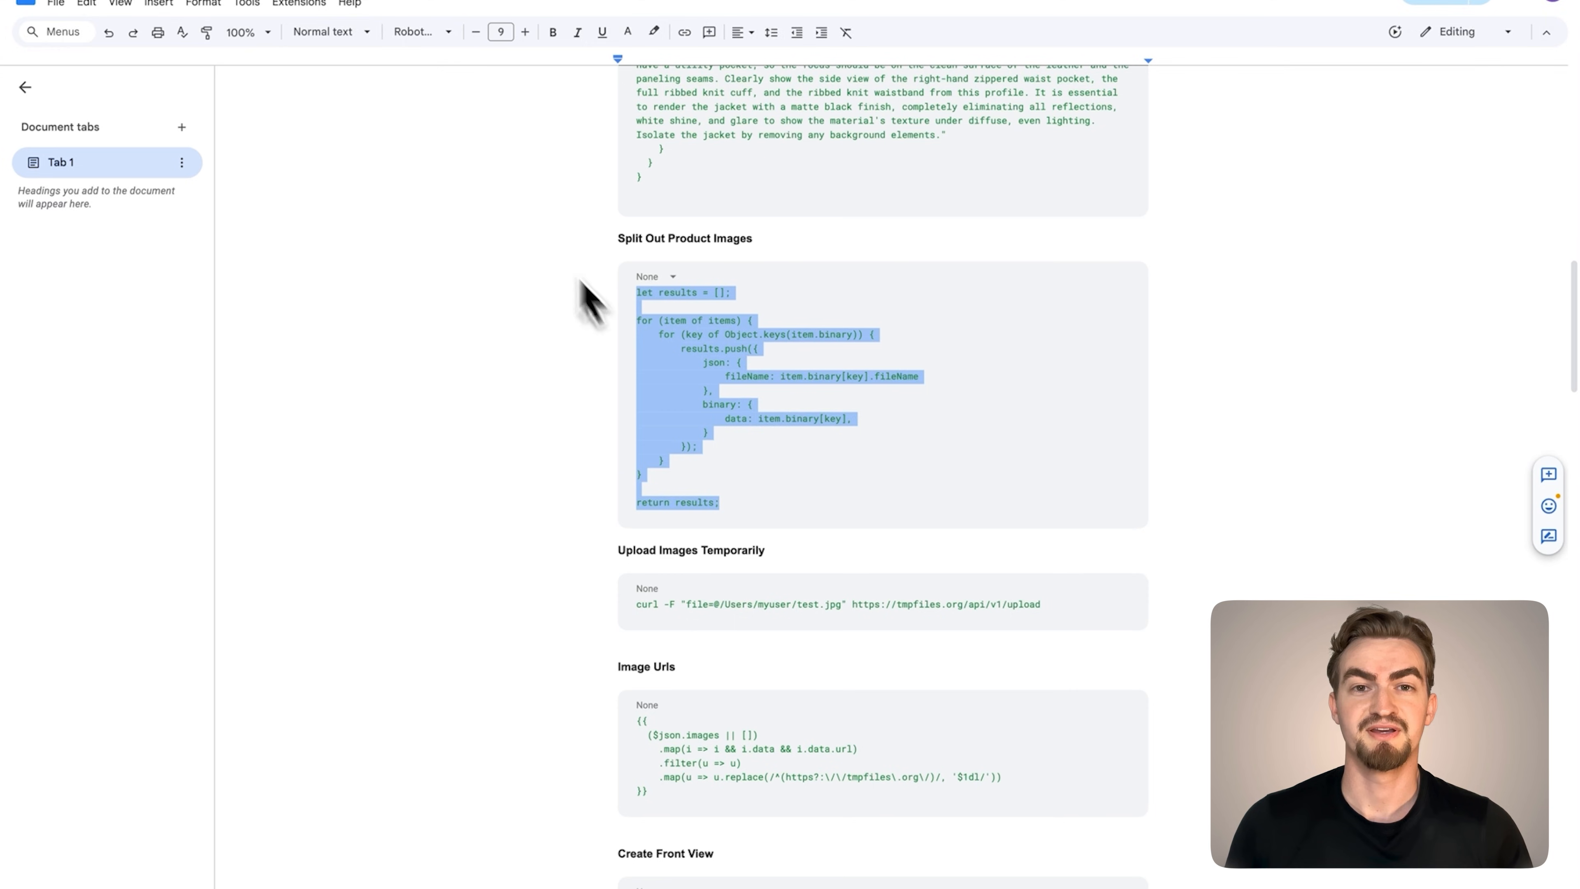
key(ctrl+c)
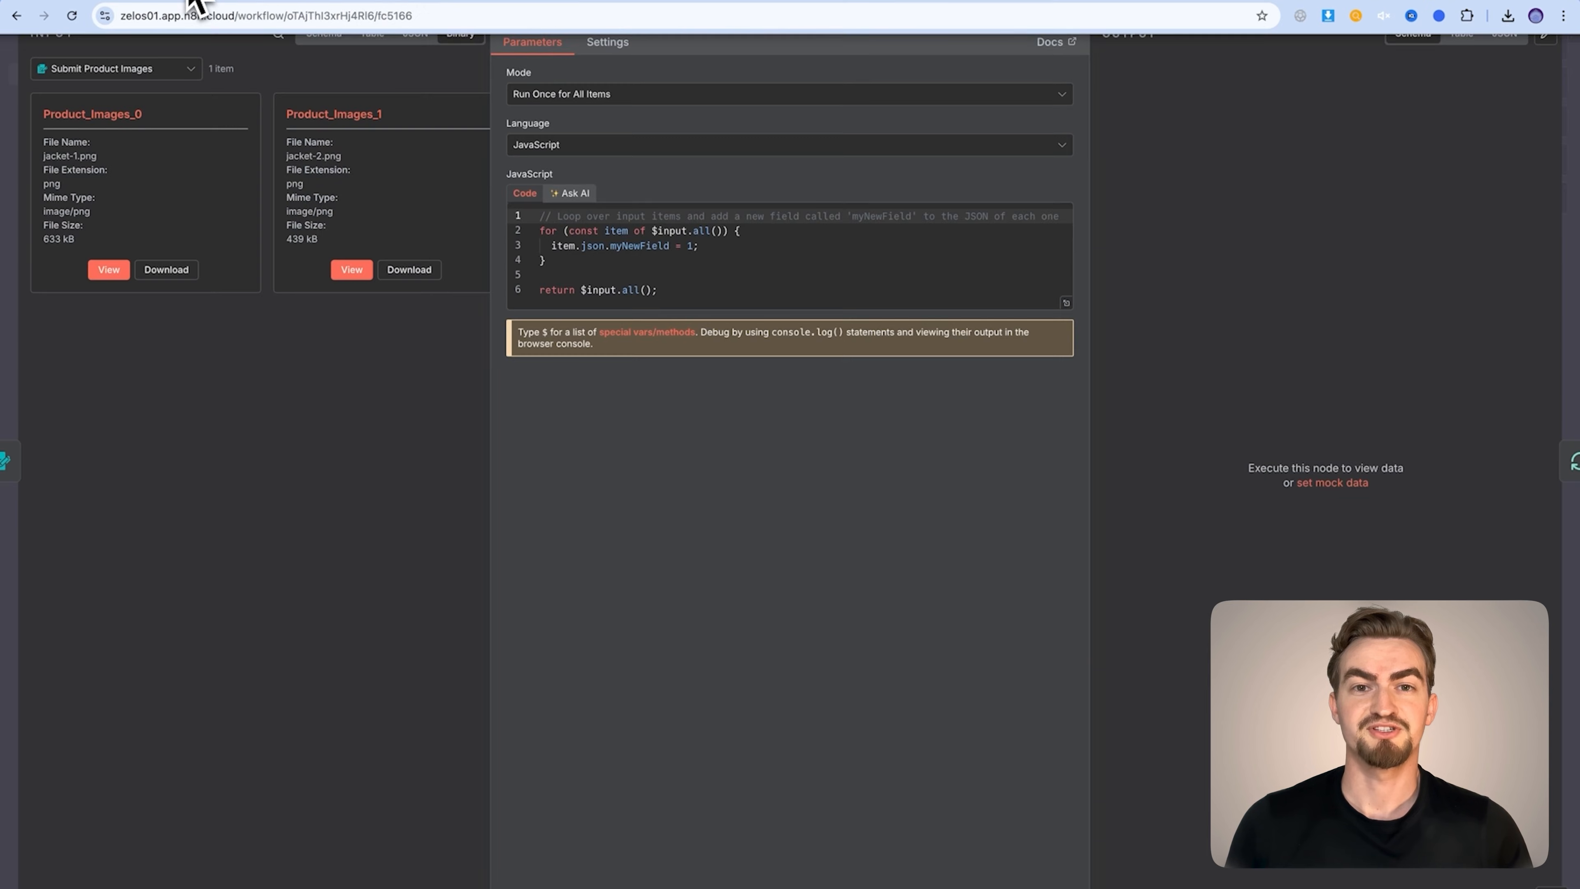
key(ctrl+a)
key(ctrl+v)
click(1028, 51)
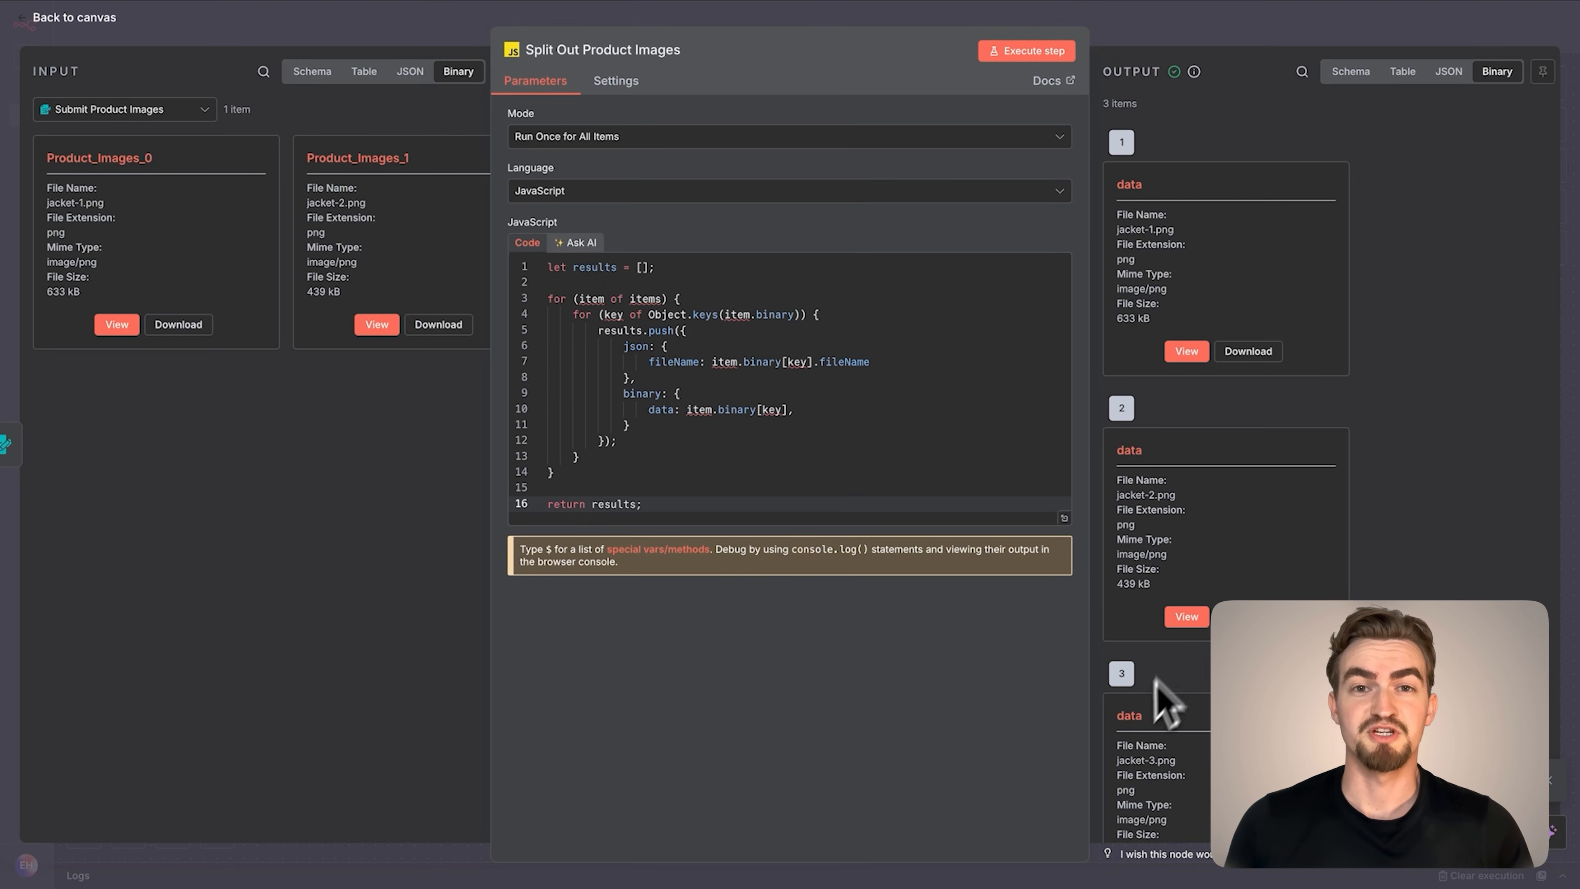
click(89, 25)
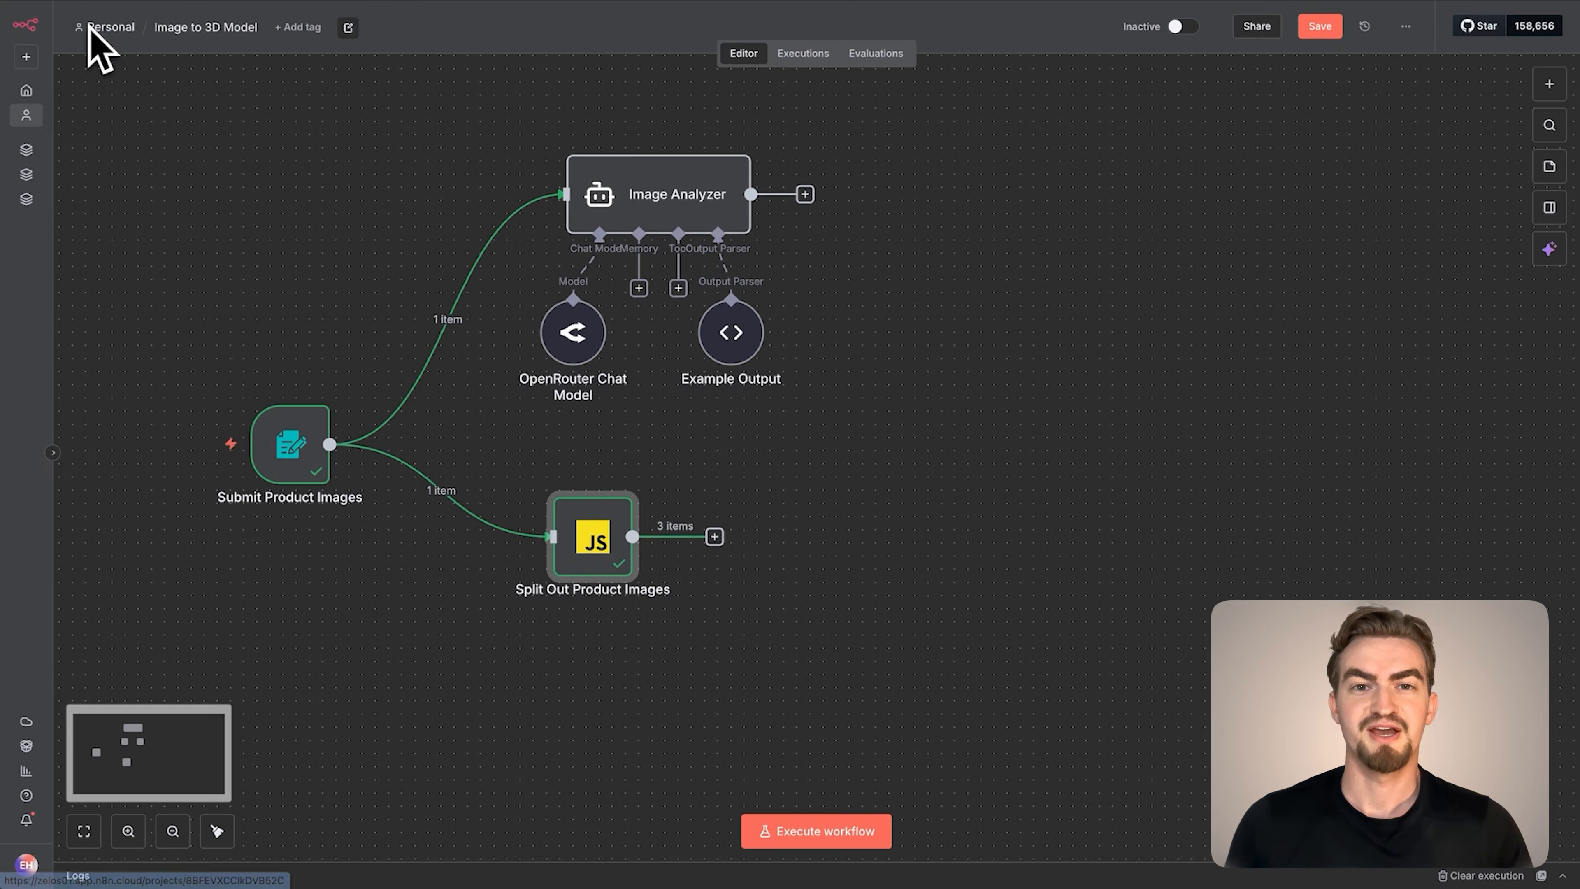
Add a Loop Over Items node after Split Out Product Images and rename it Loop Over Images
click(711, 534)
text(loop)
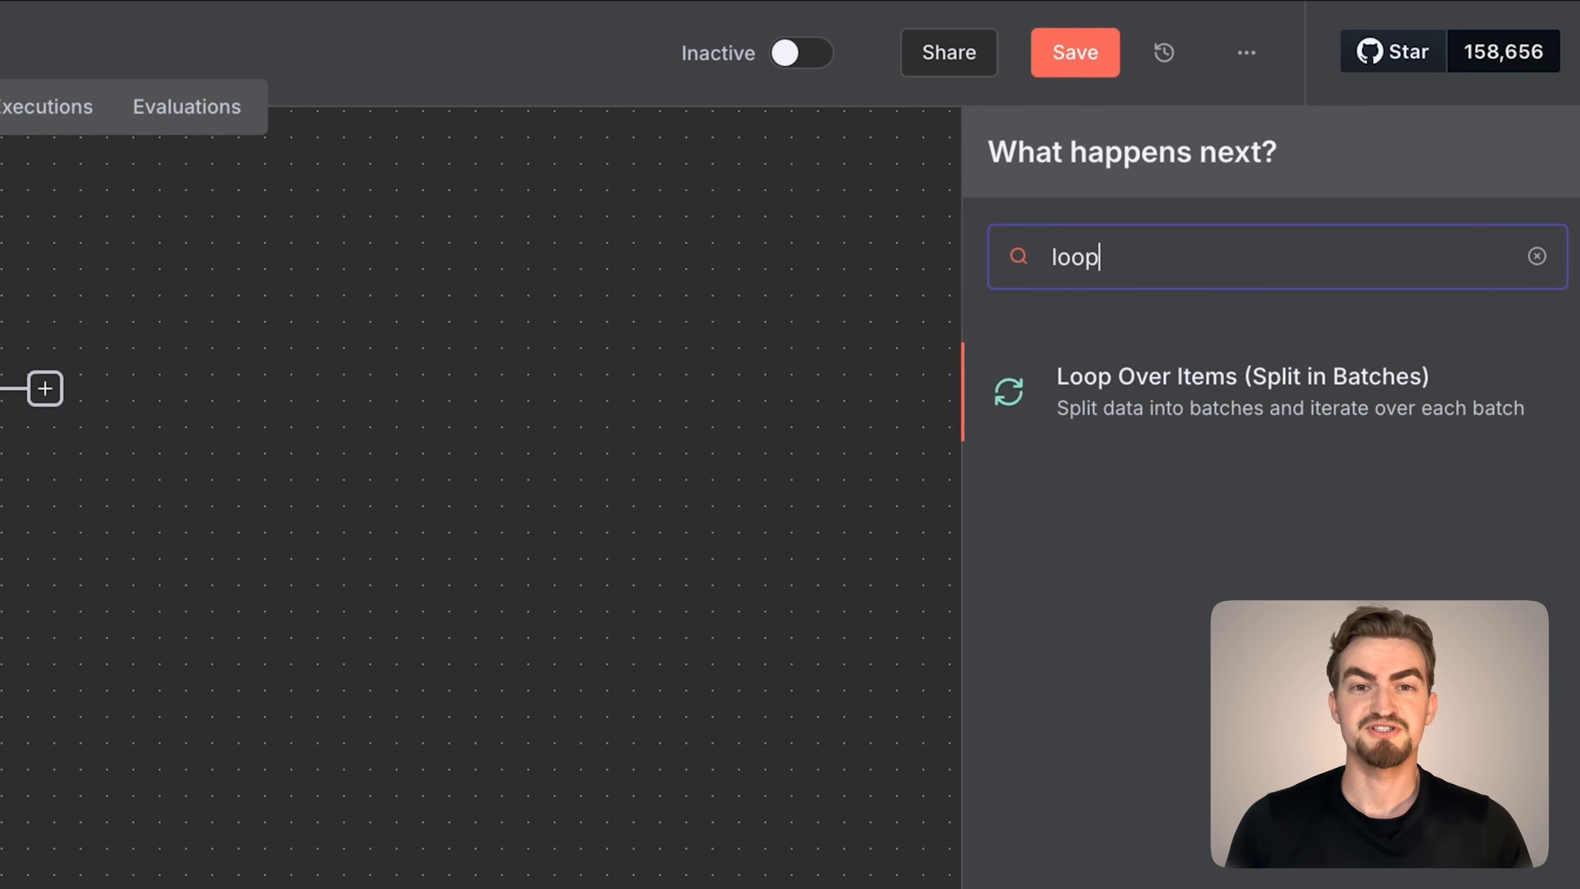
click(1257, 280)
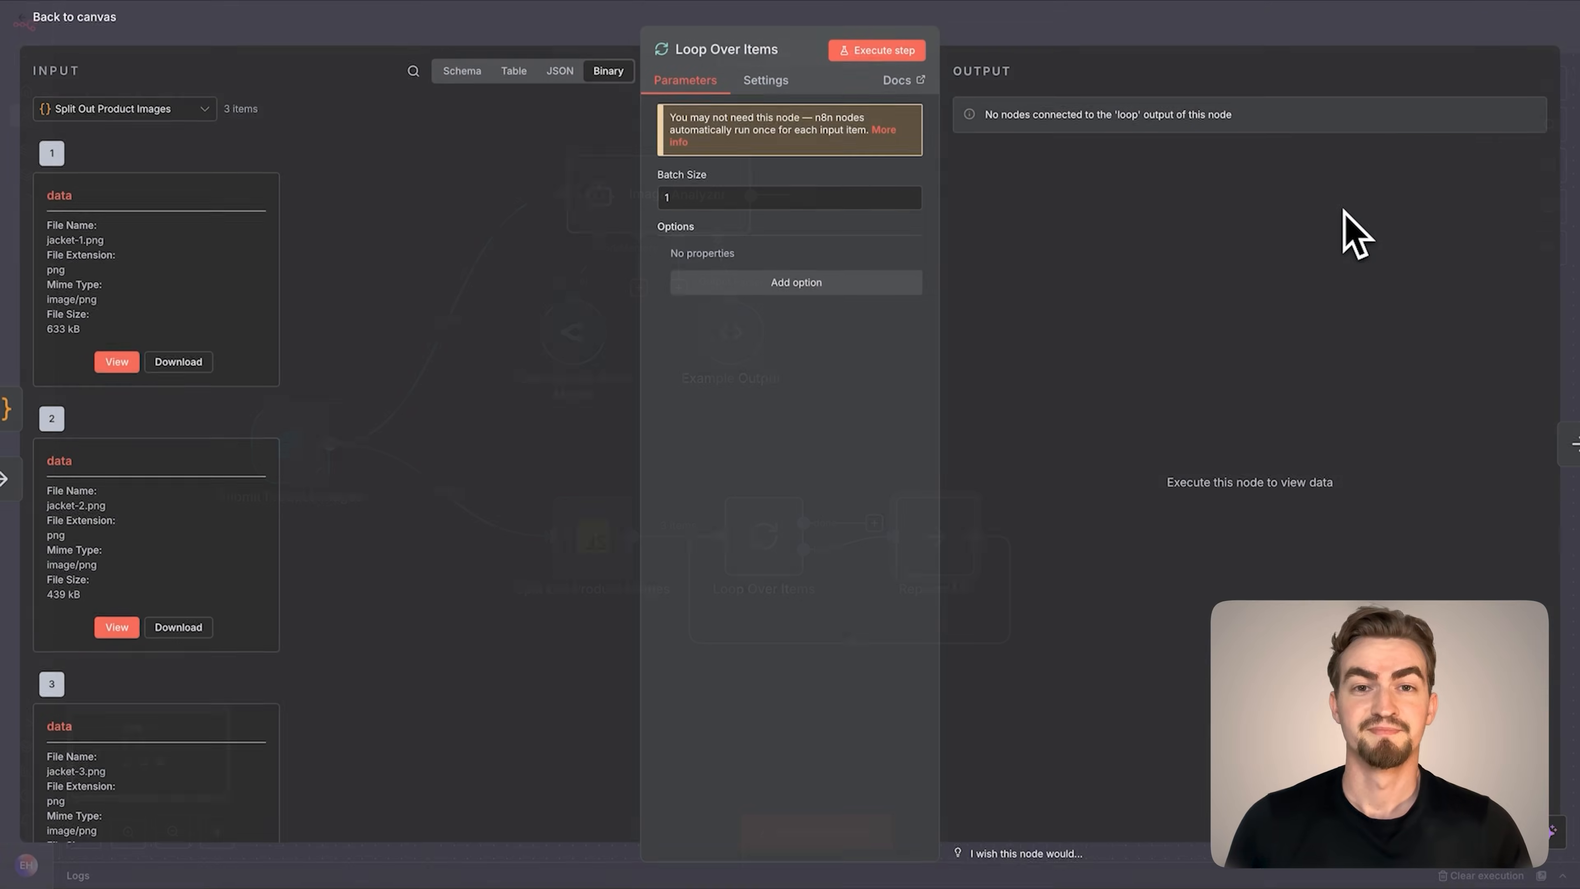
click(721, 50)
text(Loop )
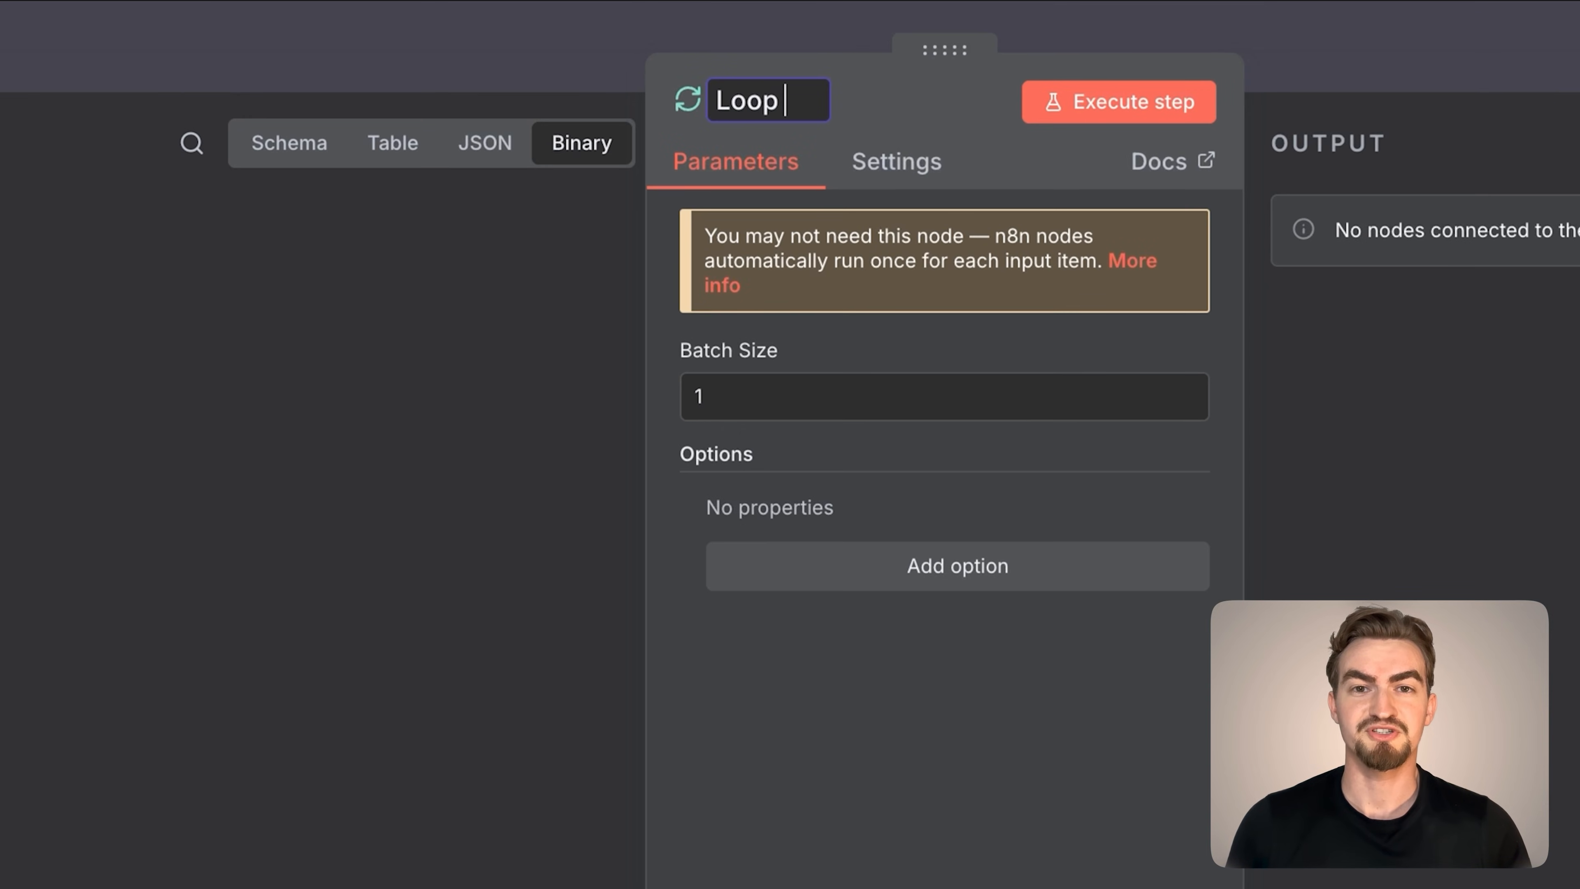
text(Over Images)
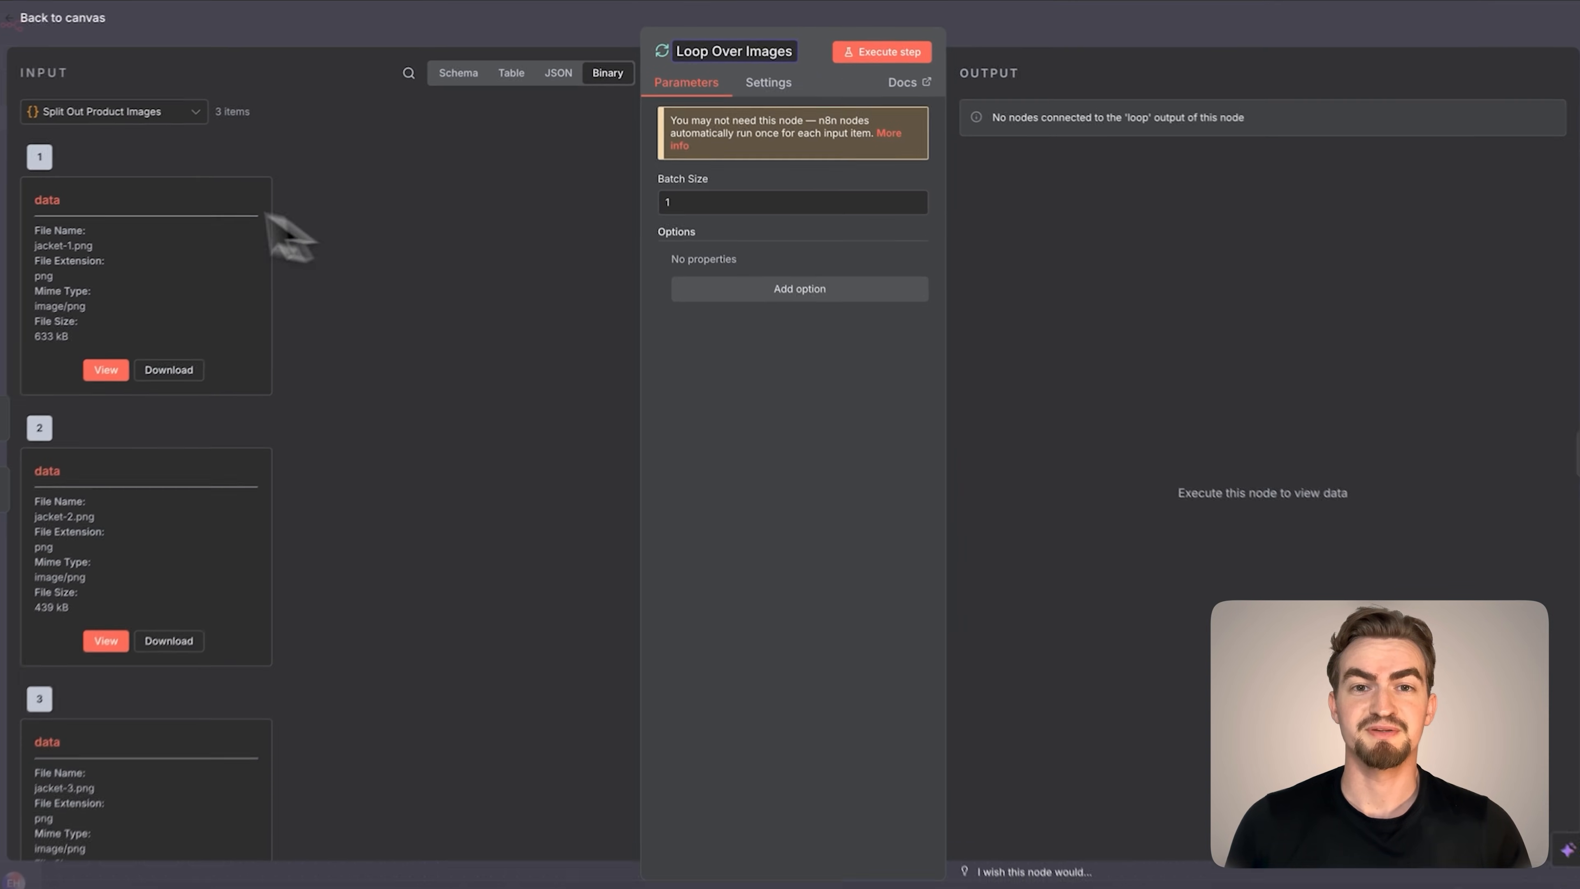
click(37, 25)
Add an HTTP Request node and rename it Upload Images Temporarily
click(749, 657)
text(http)
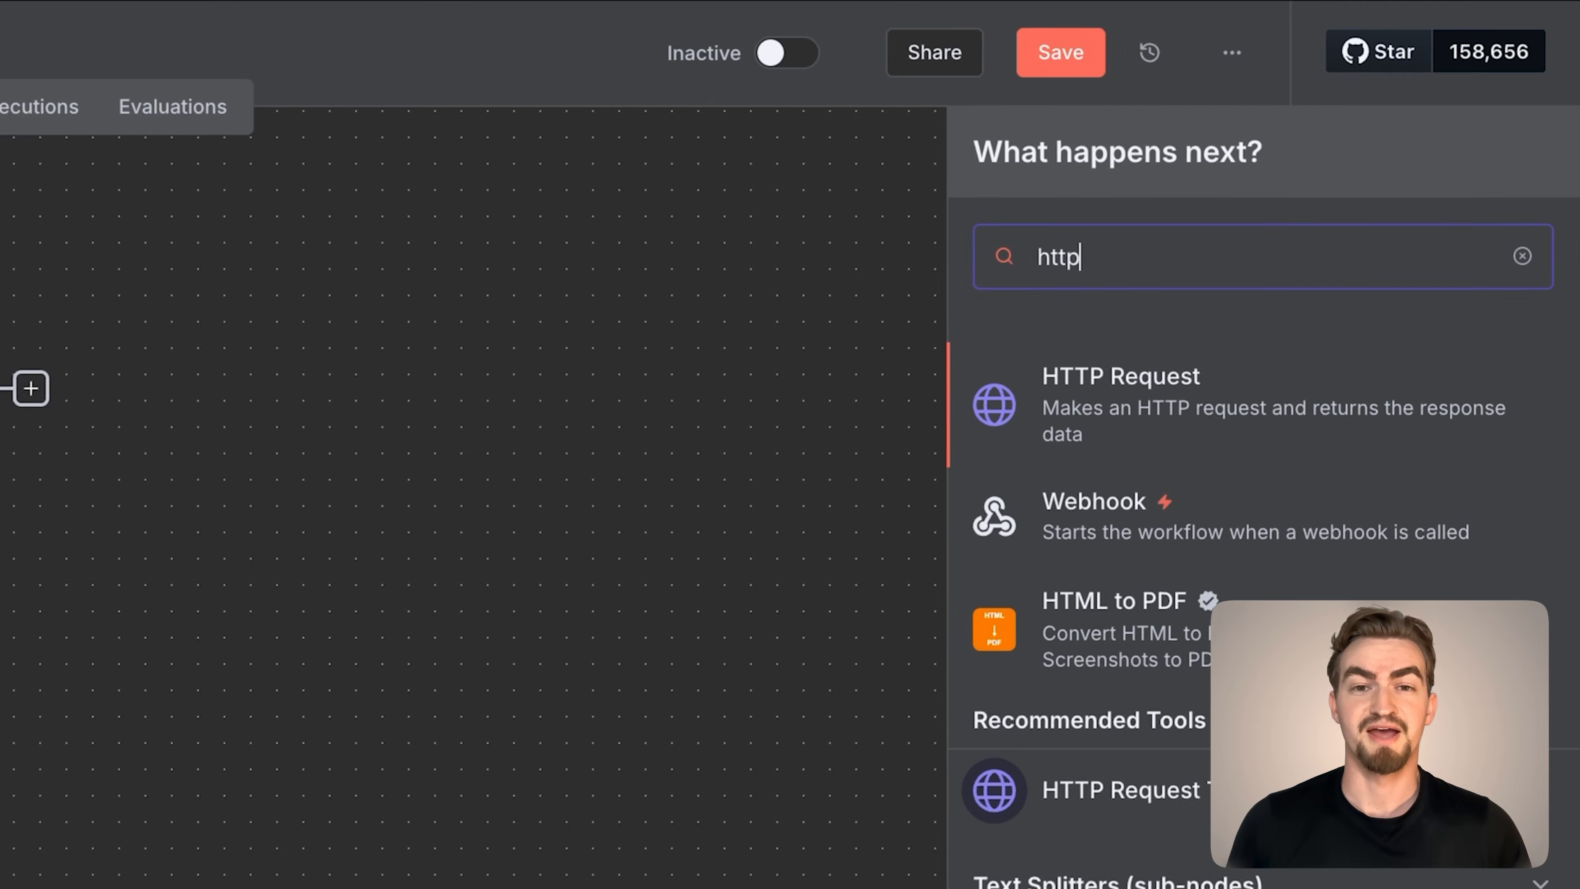
key(Return)
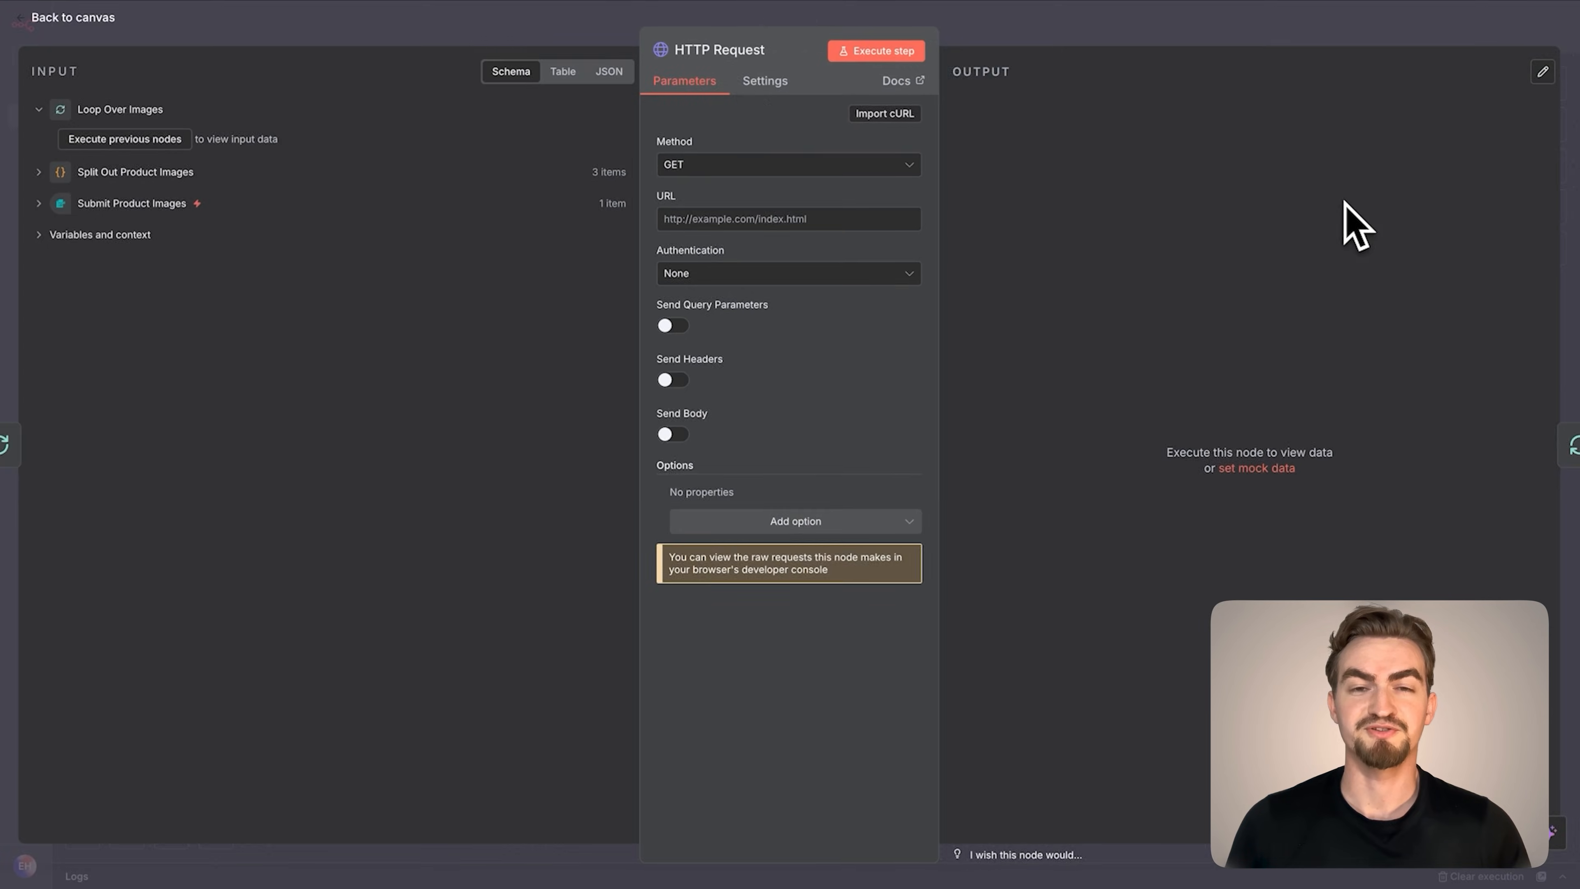
click(719, 50)
text(Upload I)
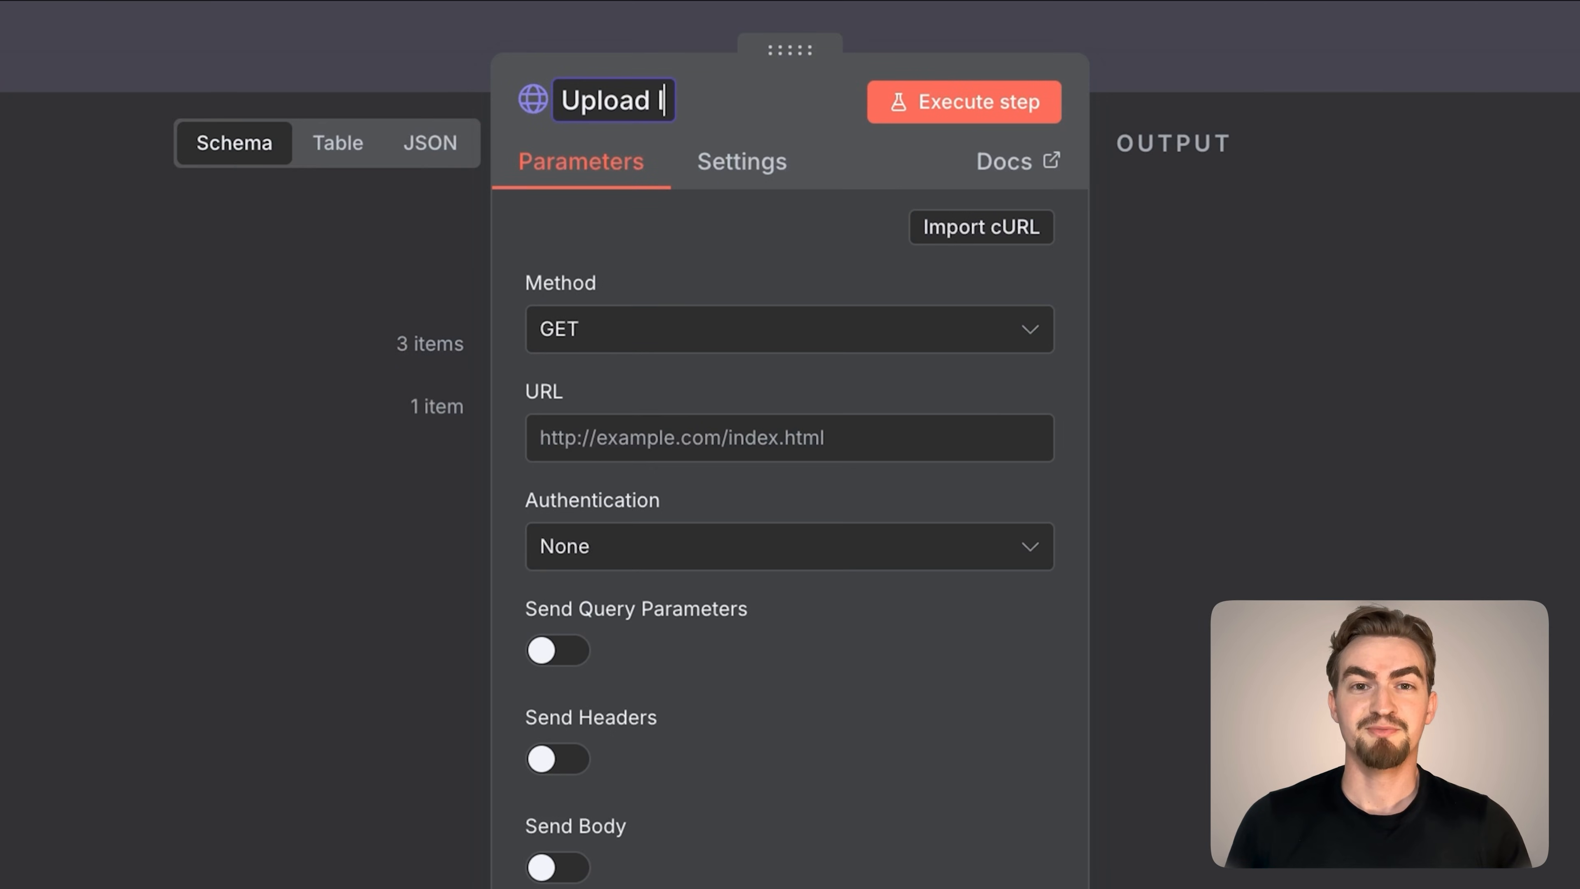
text(mages Temporarily)
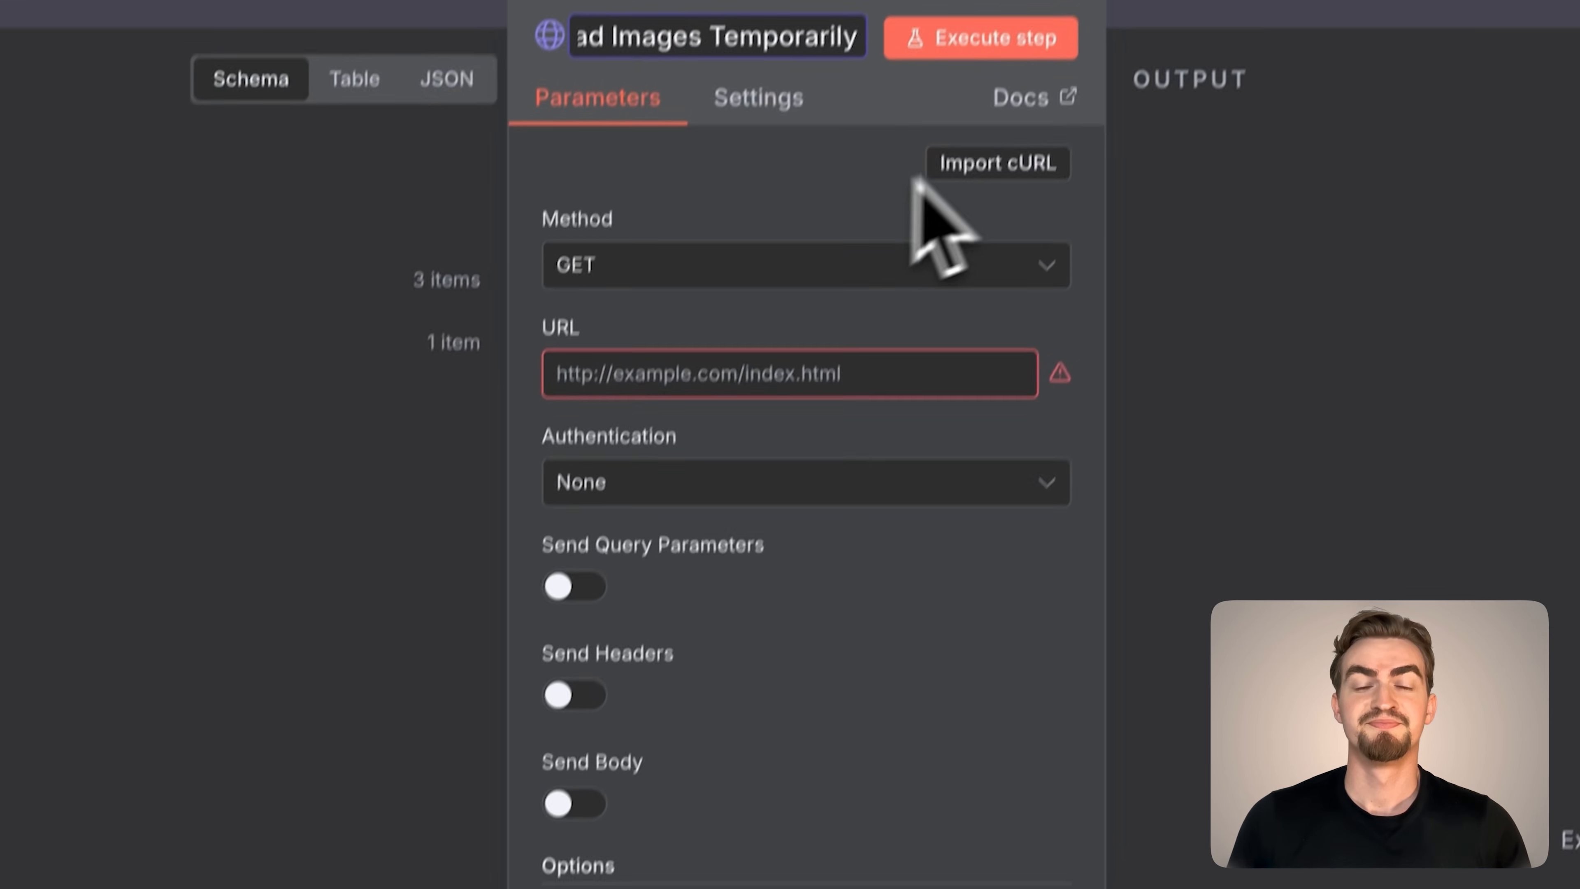
key(Return)
Import the Upload Images Temporarily cURL command from the Google Docs document into the HTTP Request node
click(982, 227)
click(291, 40)
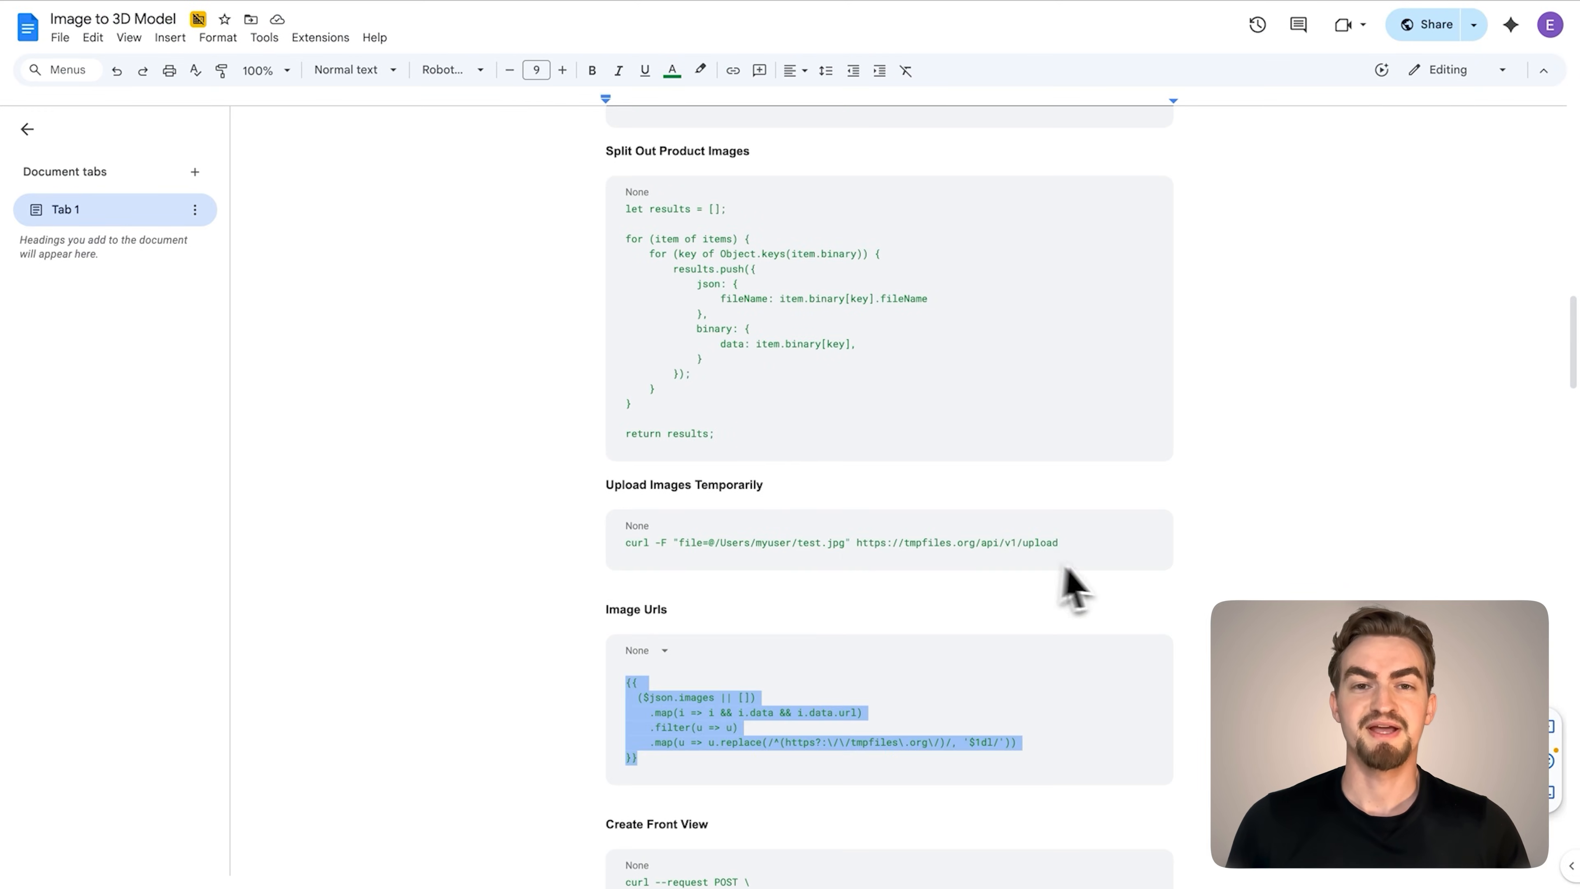
drag(1091, 553, 628, 556)
click(169, 42)
key(super+v)
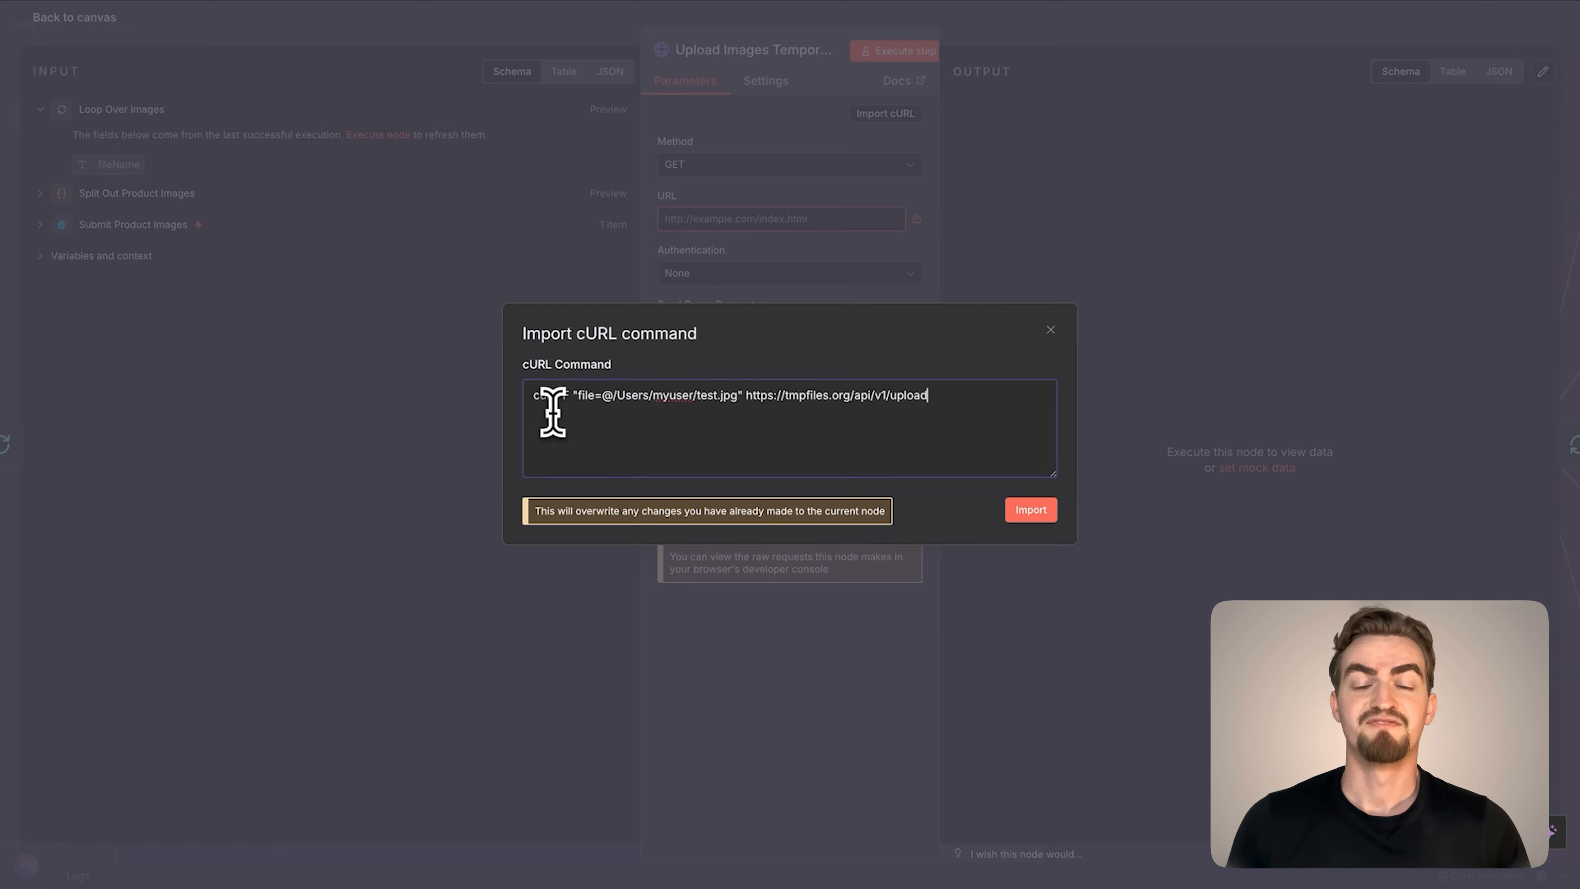
click(1028, 511)
Set the file parameter's input data field name to data and execute the upload step
click(731, 690)
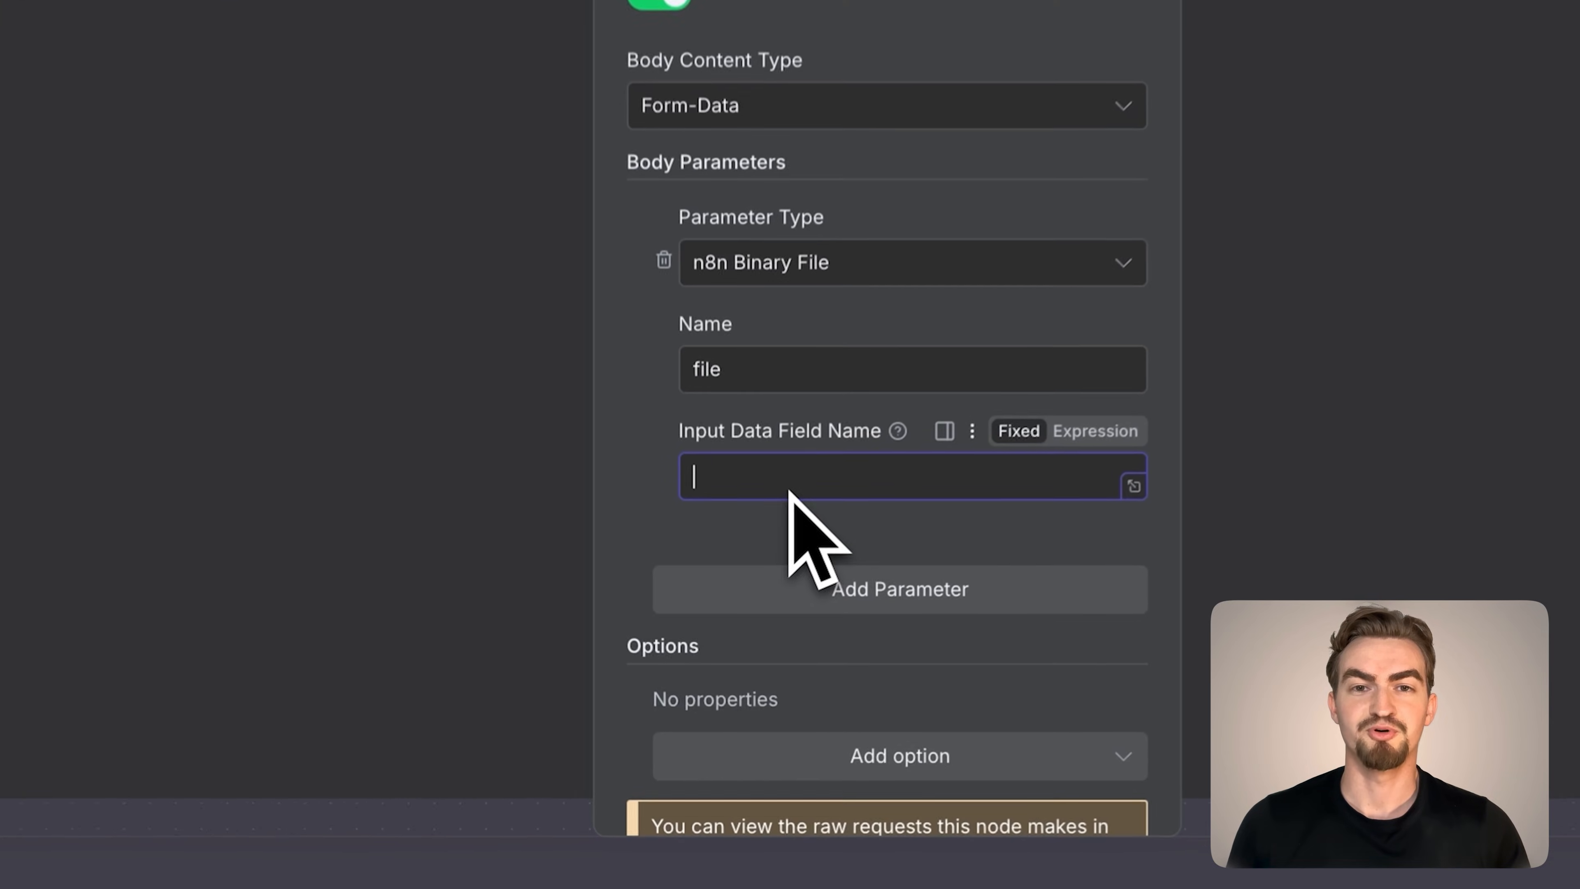
text(data)
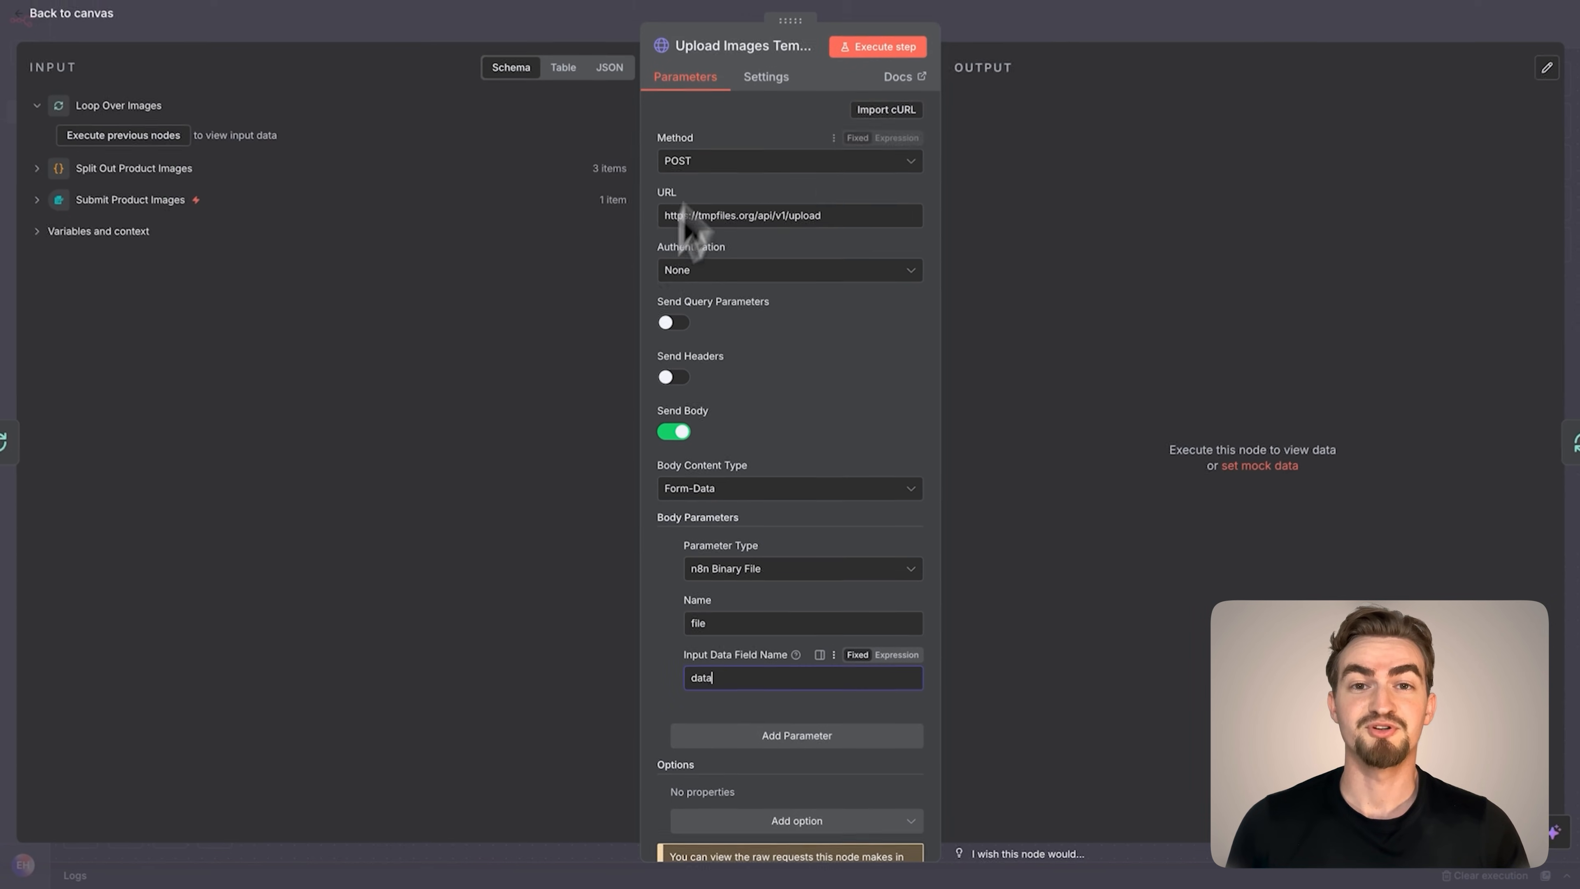
click(852, 53)
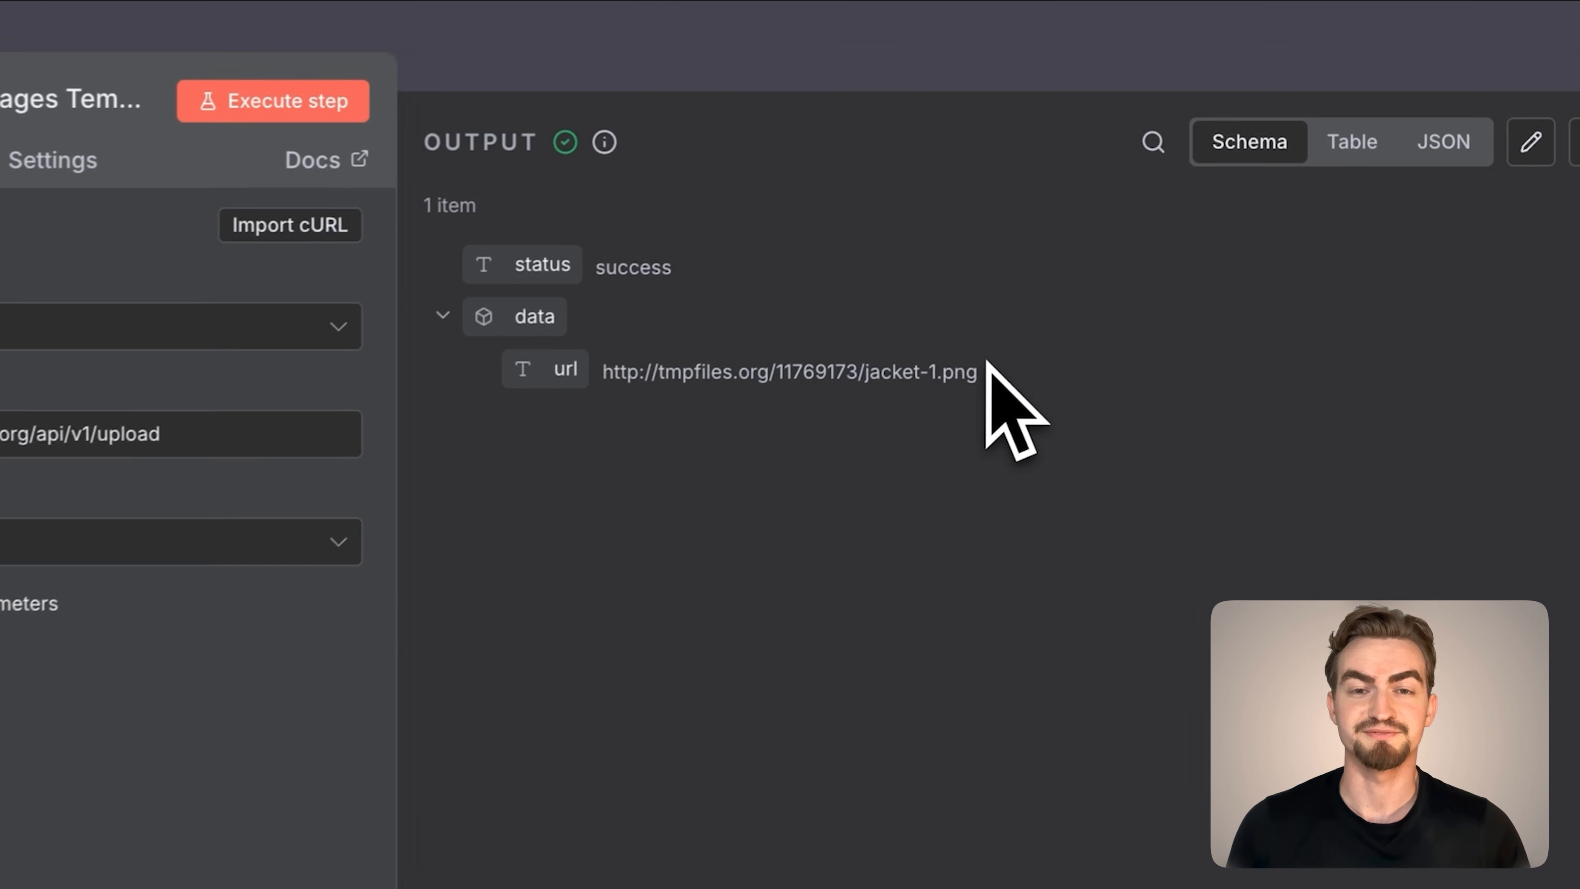
Open the returned tmpfiles.org URL in a new browser tab to check the uploaded image, and return to the workflow canvas
drag(989, 374, 599, 380)
key(super+c)
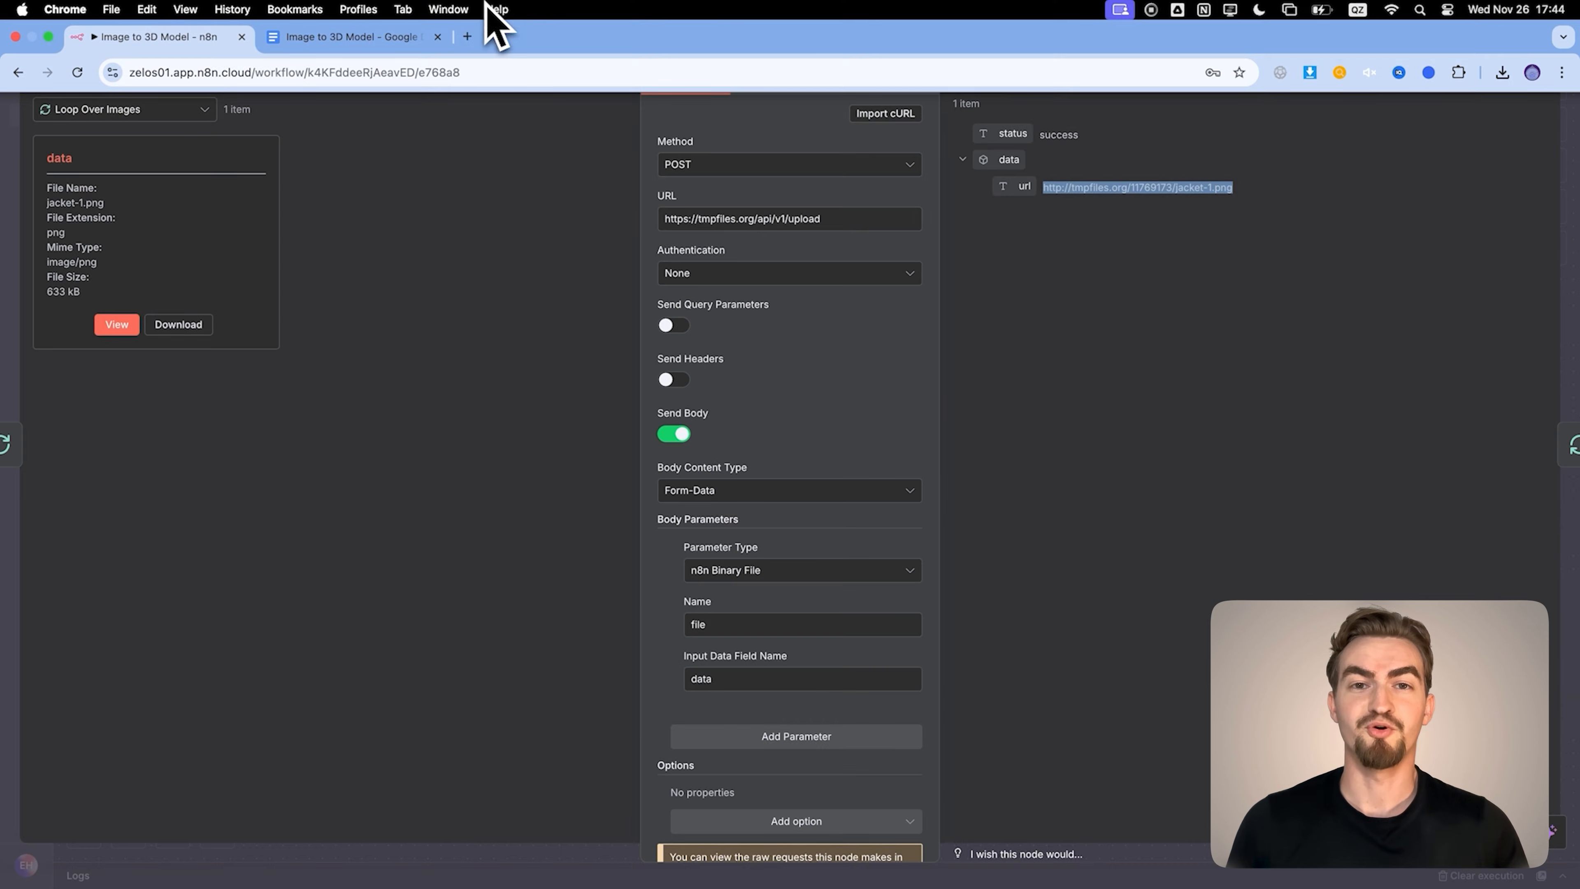
click(468, 38)
key(super+v)
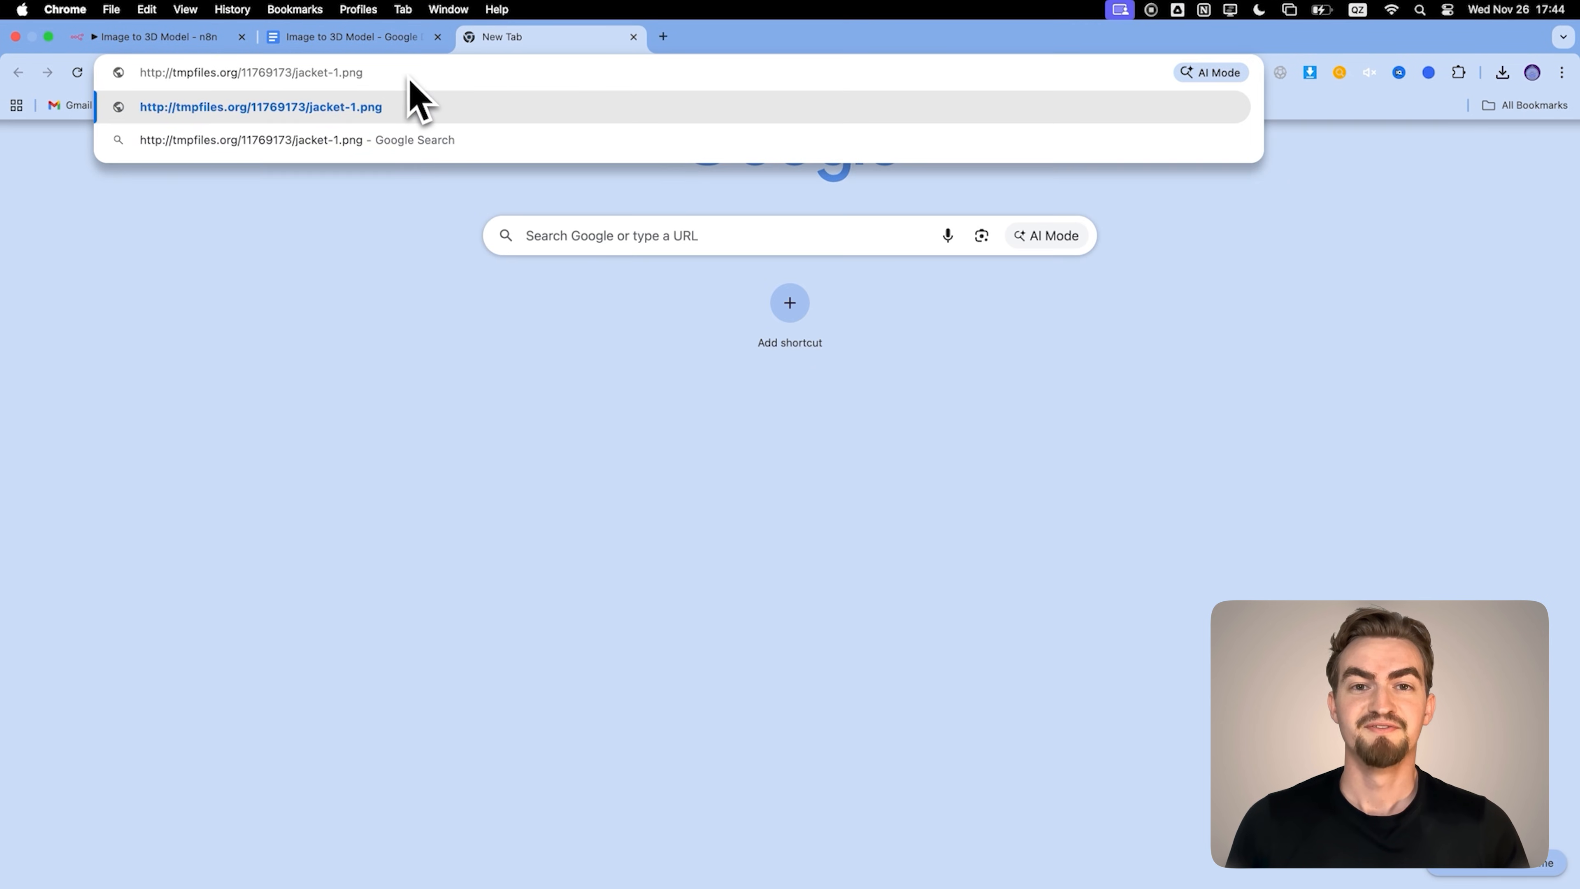
key(Return)
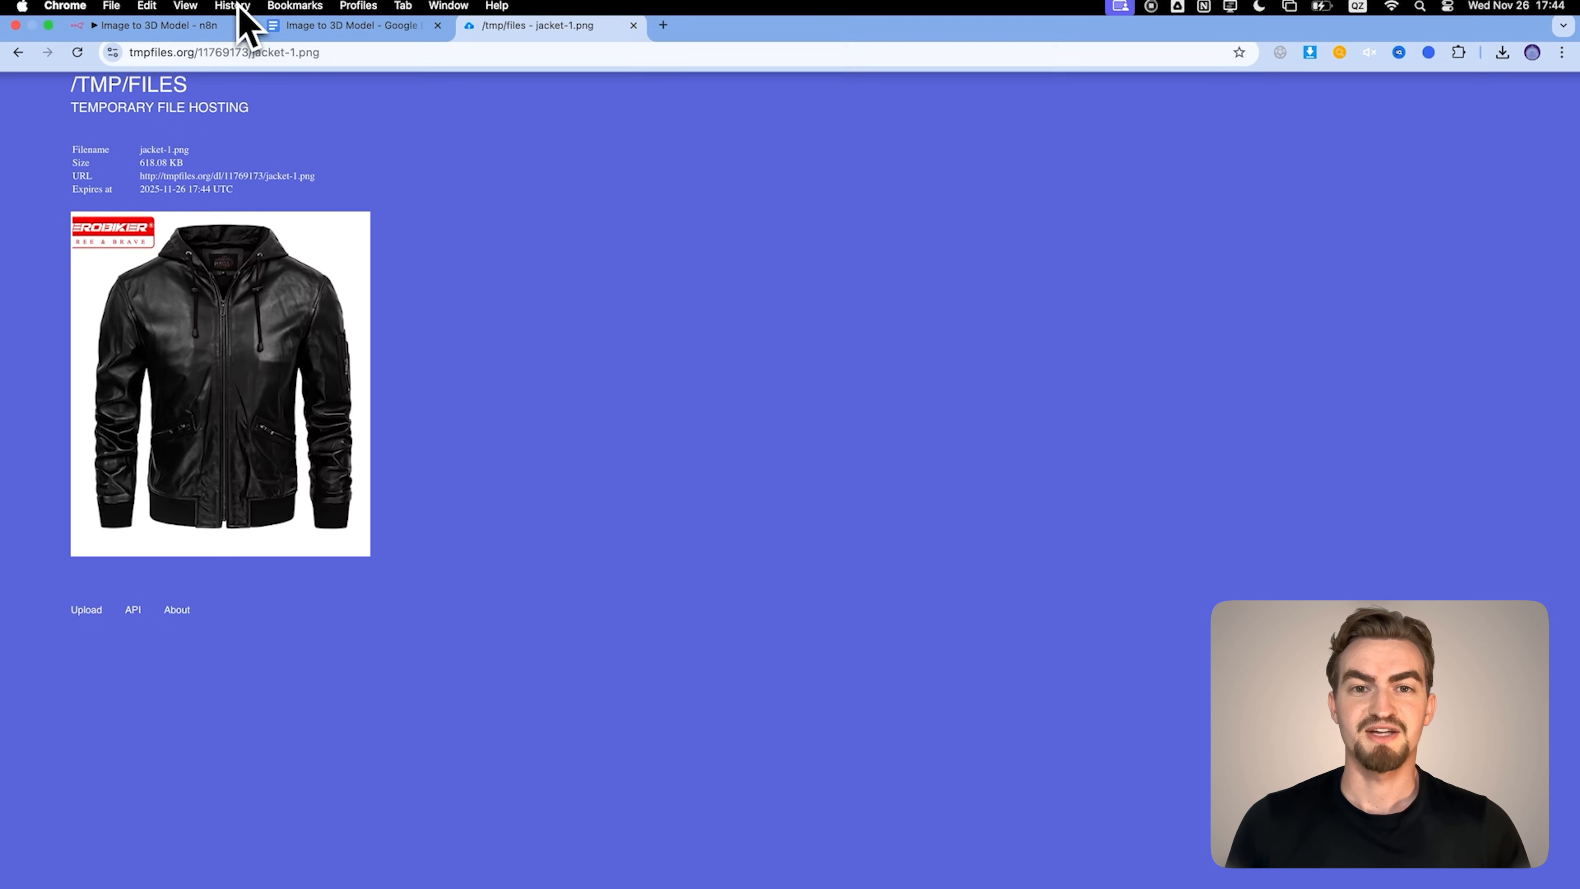
click(169, 38)
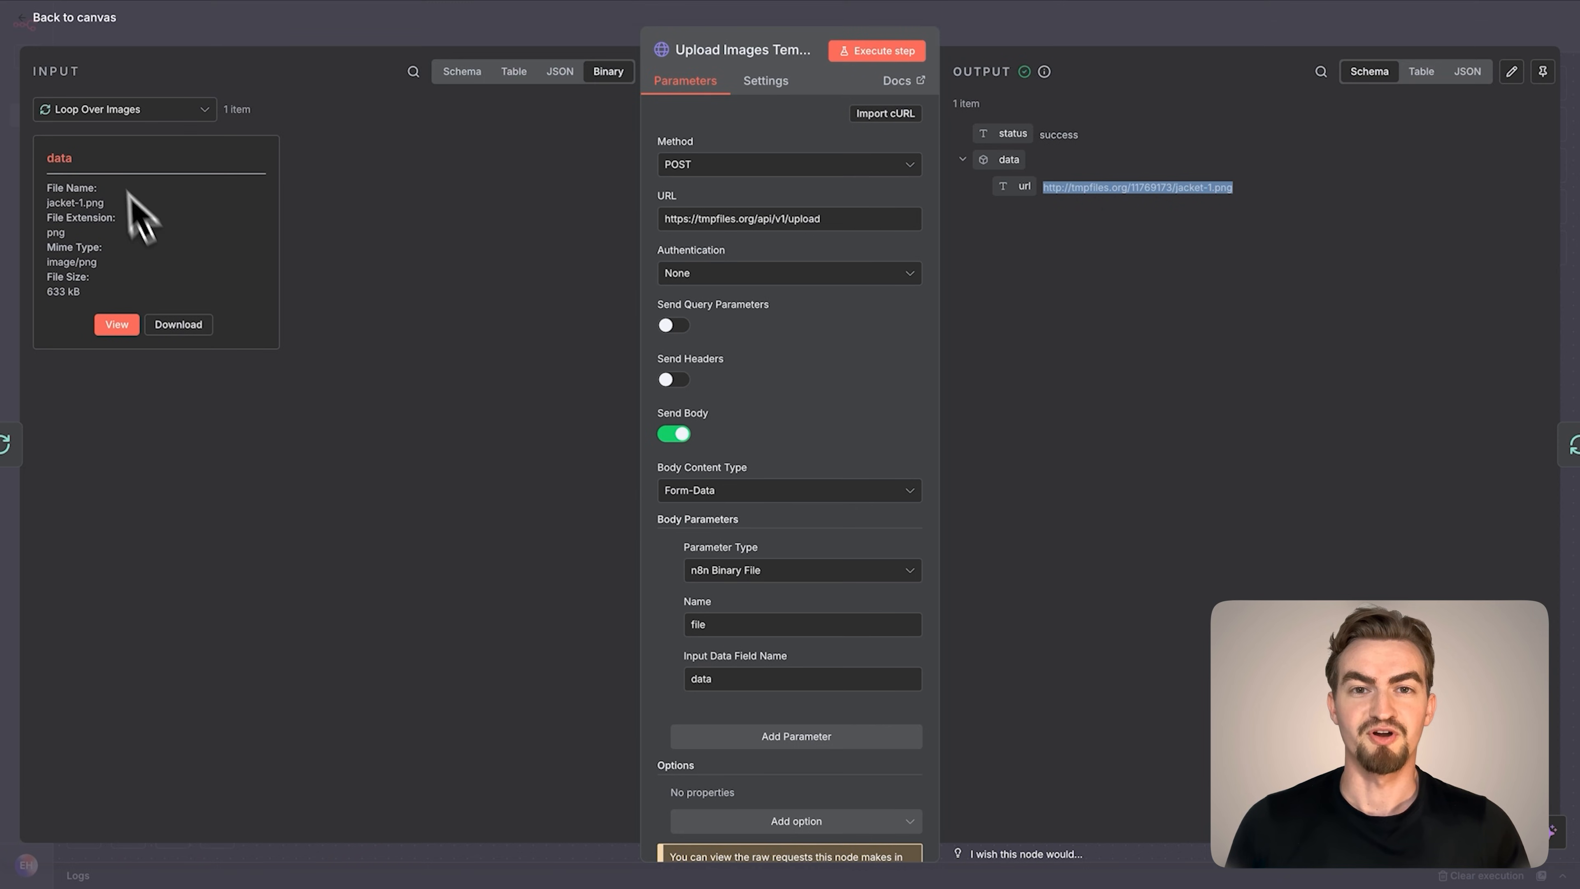
click(81, 18)
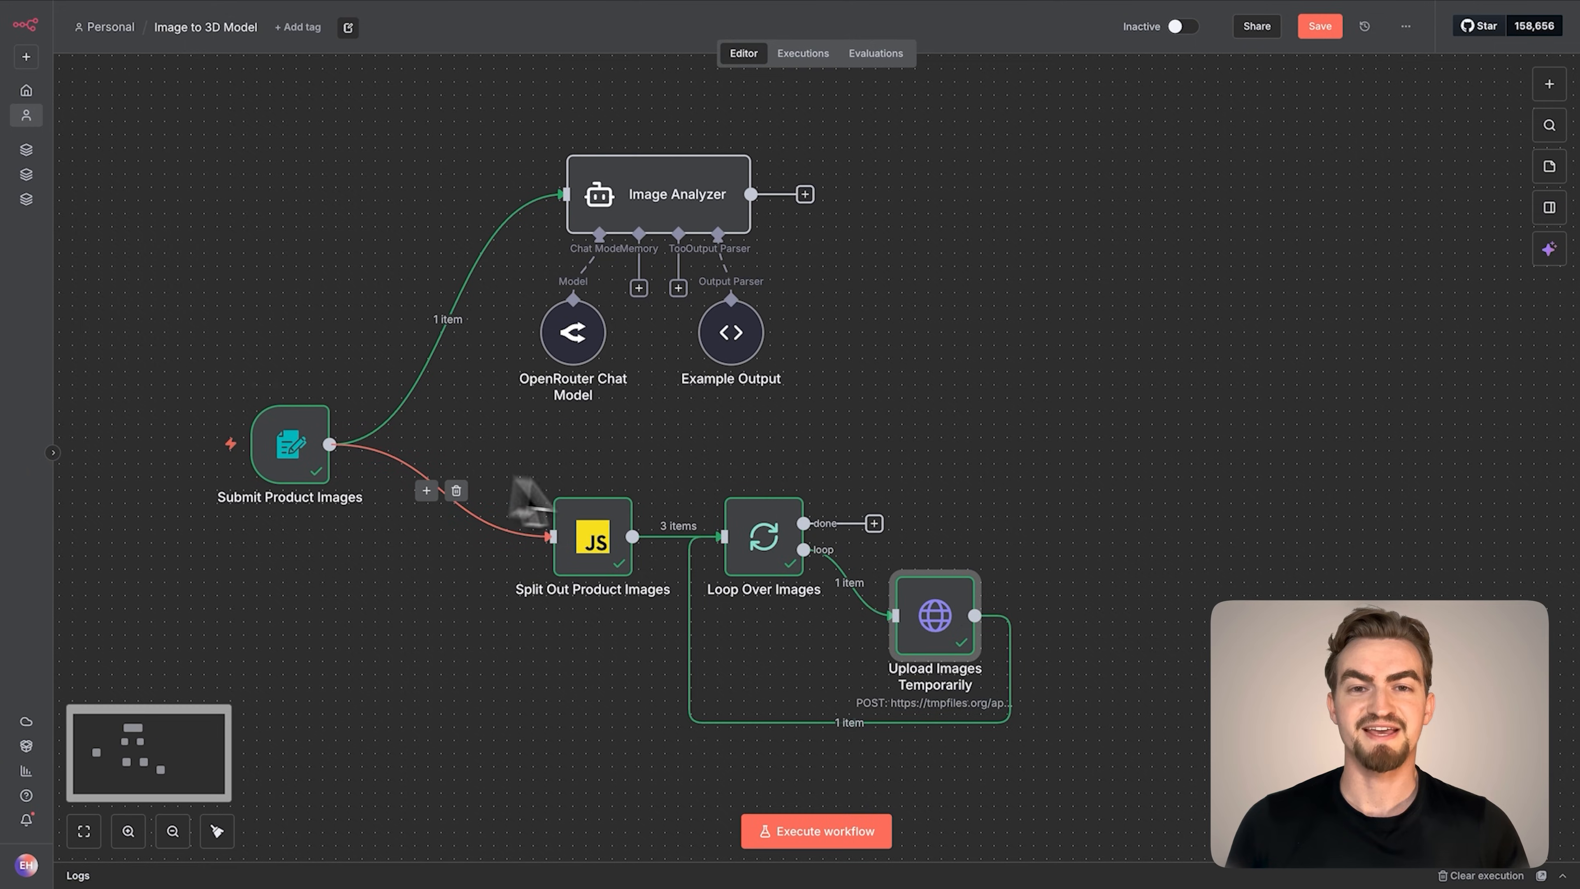
Add an Aggregate node to the done output of Loop Over Images and set it to All Item Data (Into a Single List)
click(874, 525)
text(aggre)
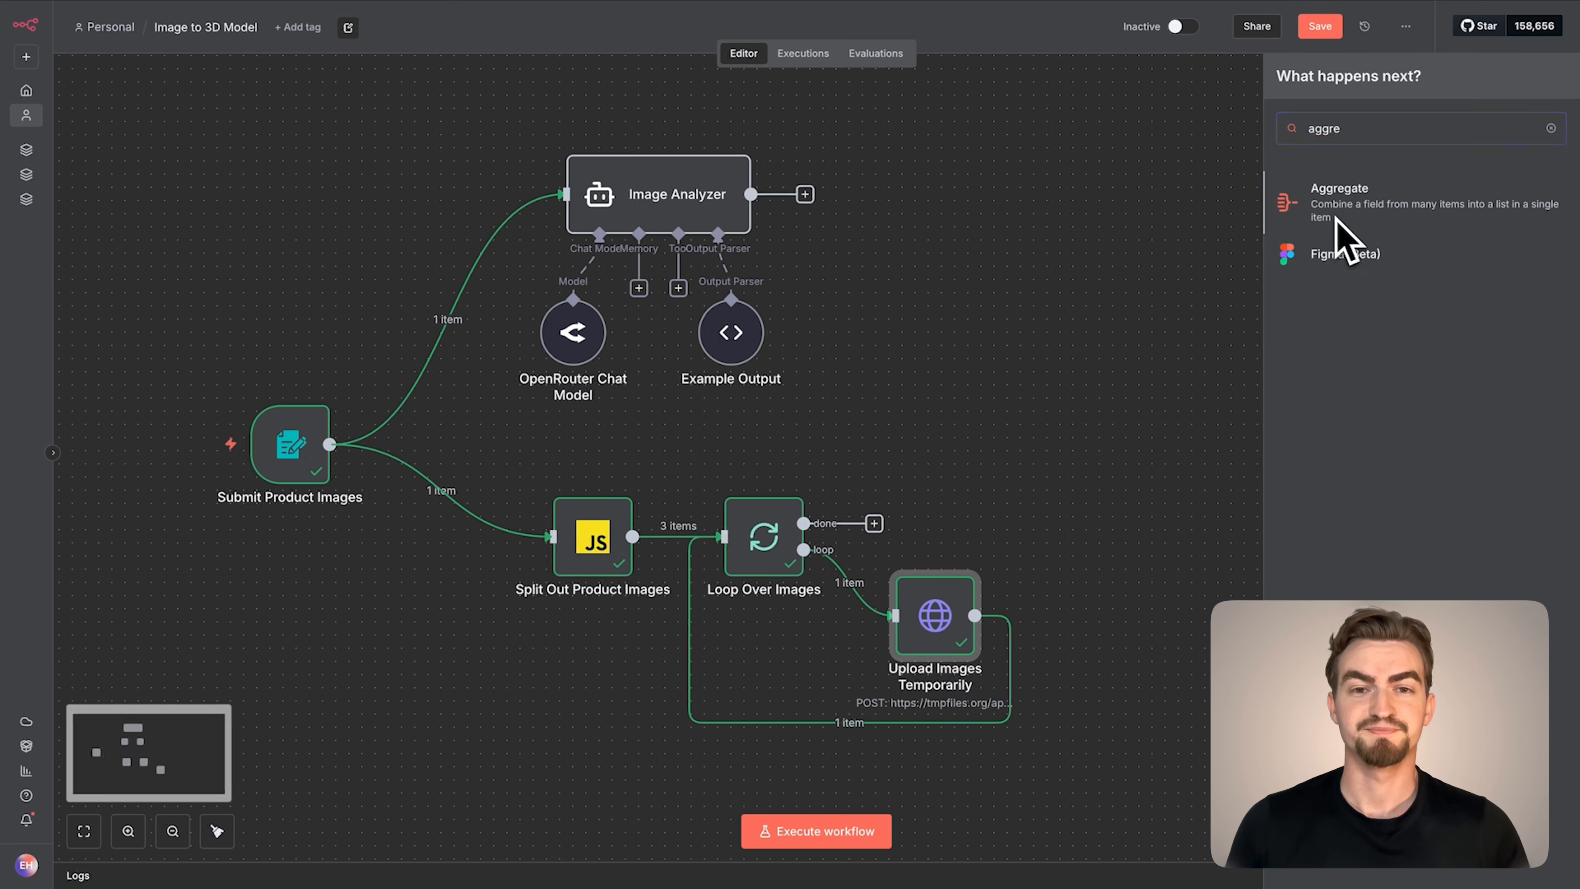
click(1337, 224)
click(807, 139)
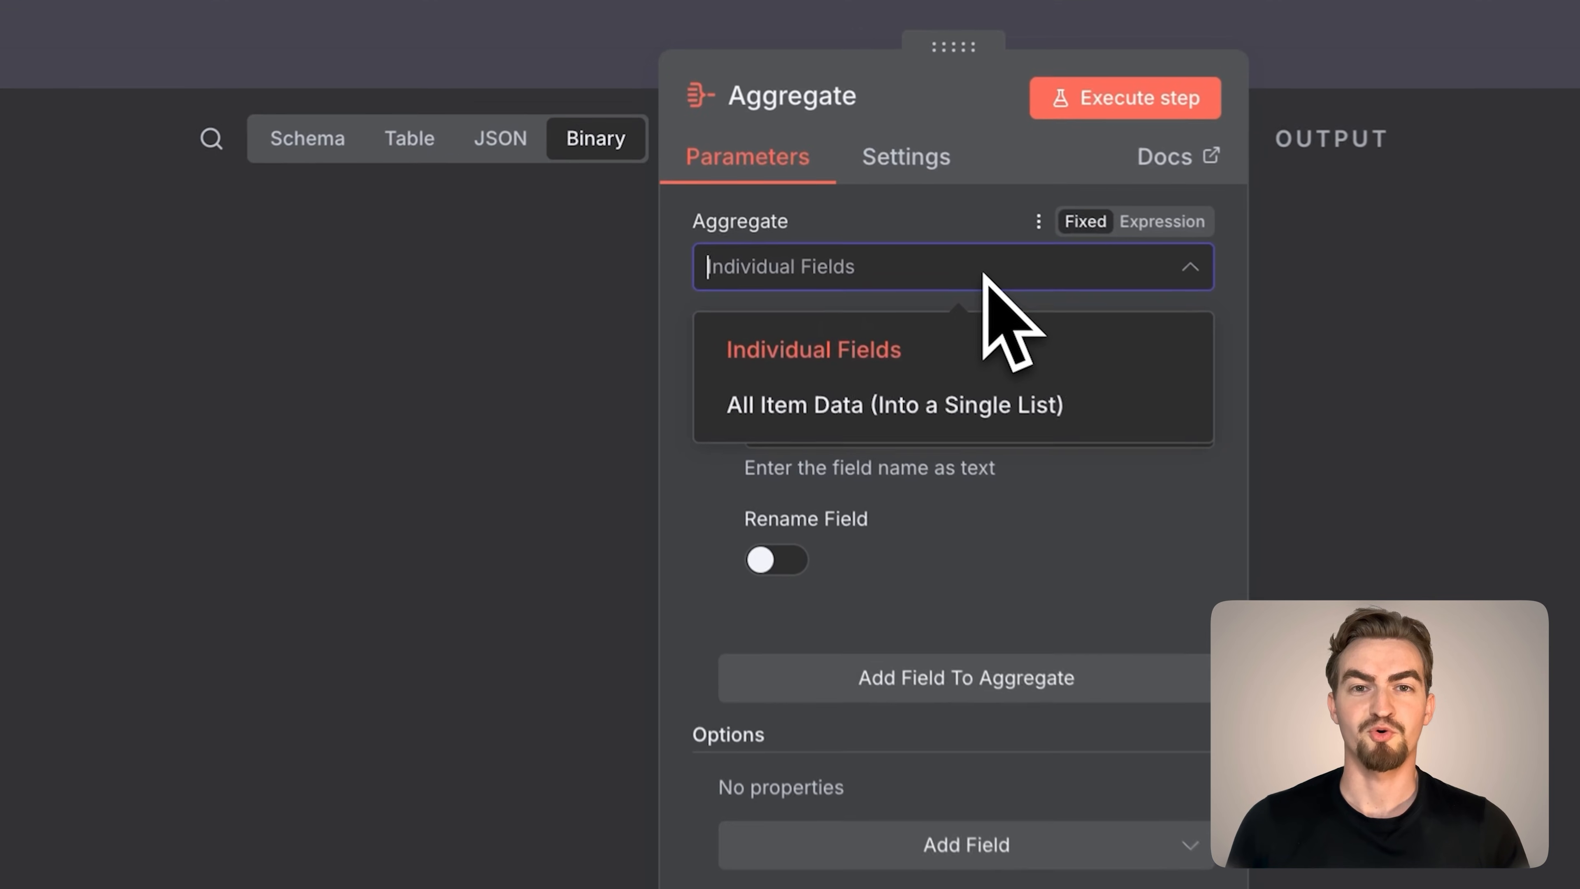
click(871, 402)
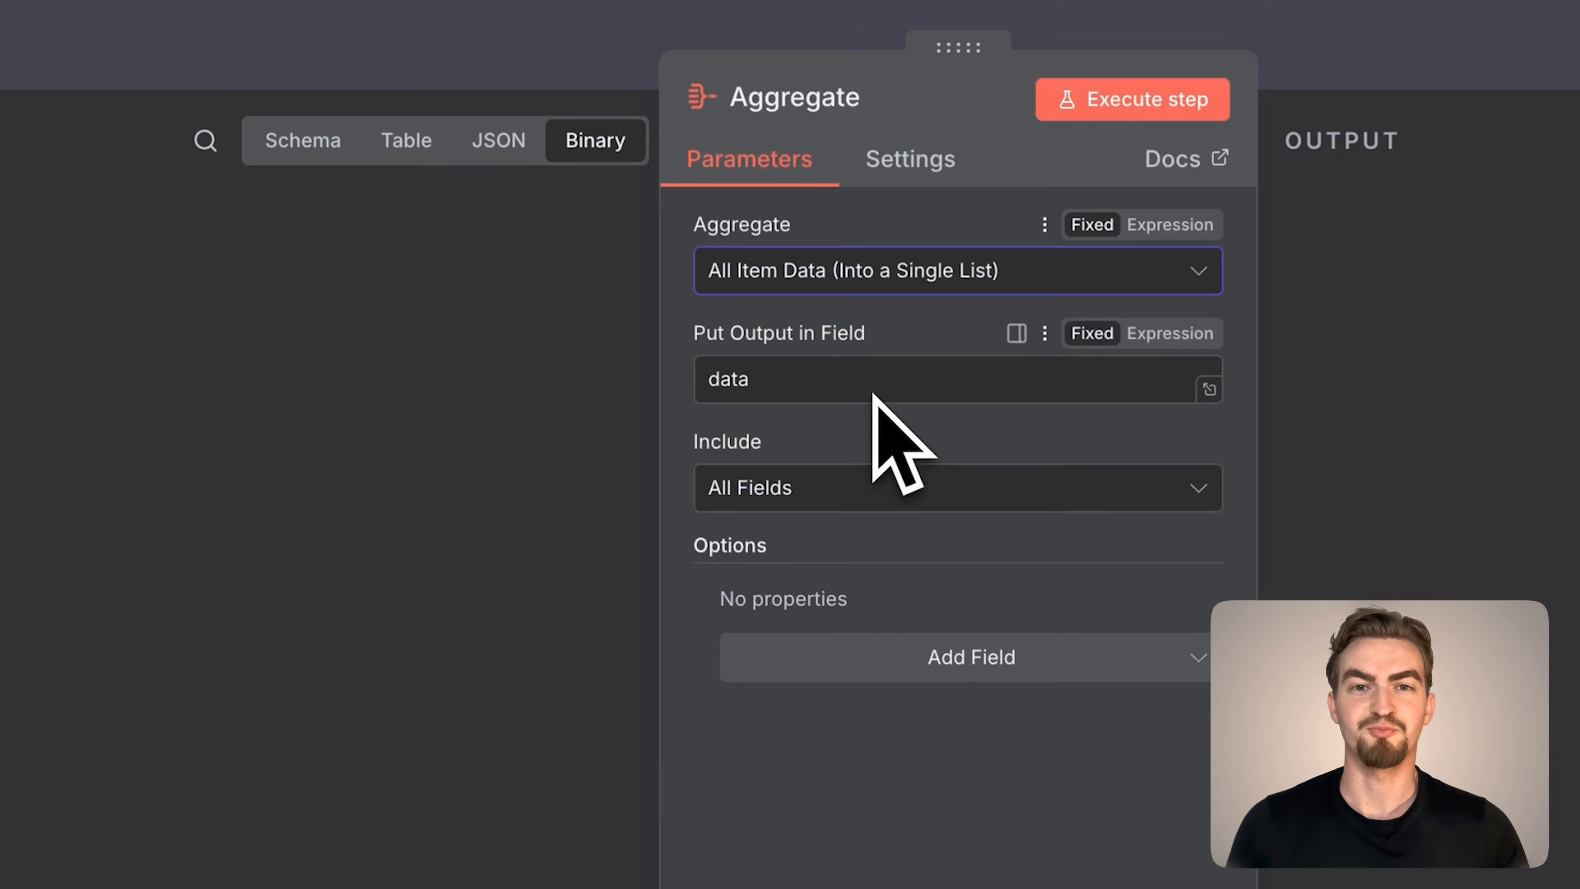
Set the Aggregate node's output field to images and include only the specified field data
click(873, 394)
key(ctrl+a)
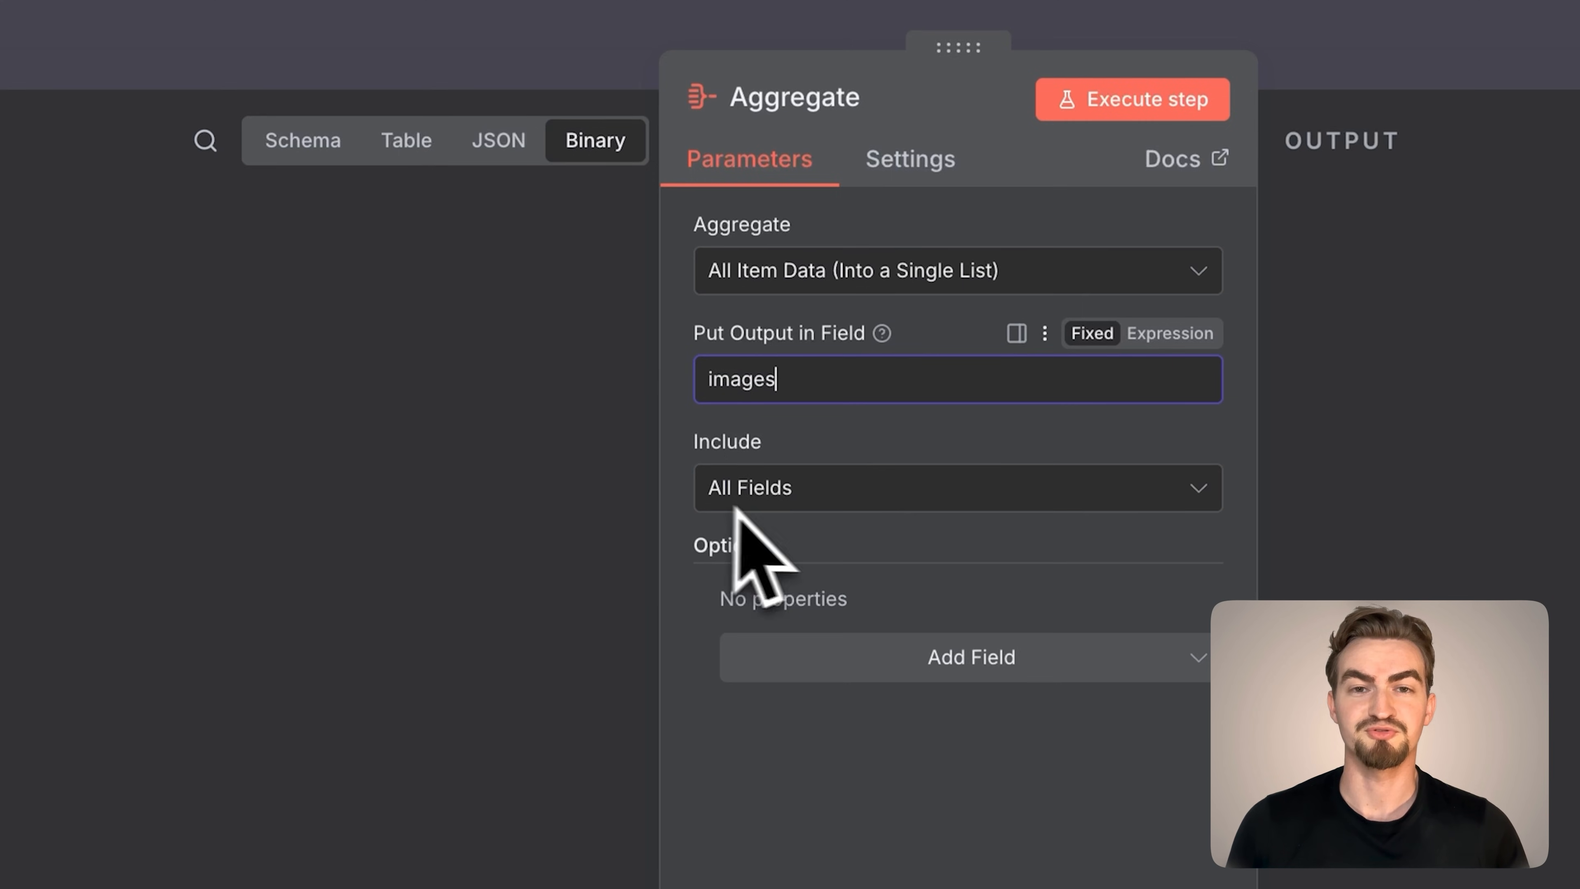
click(761, 498)
click(784, 625)
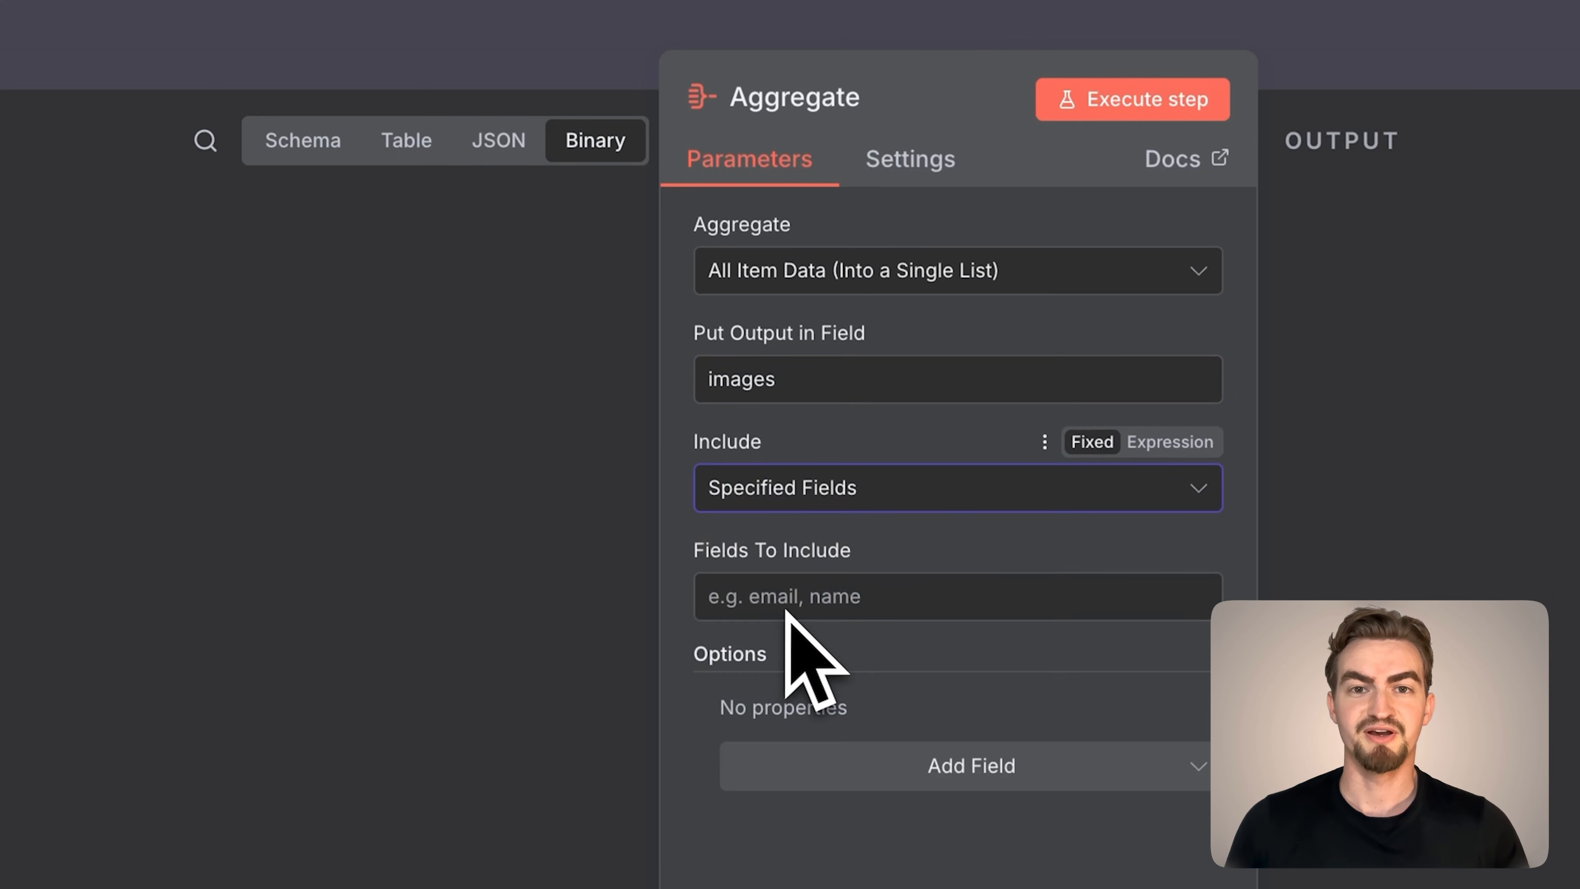
click(790, 607)
text(data)
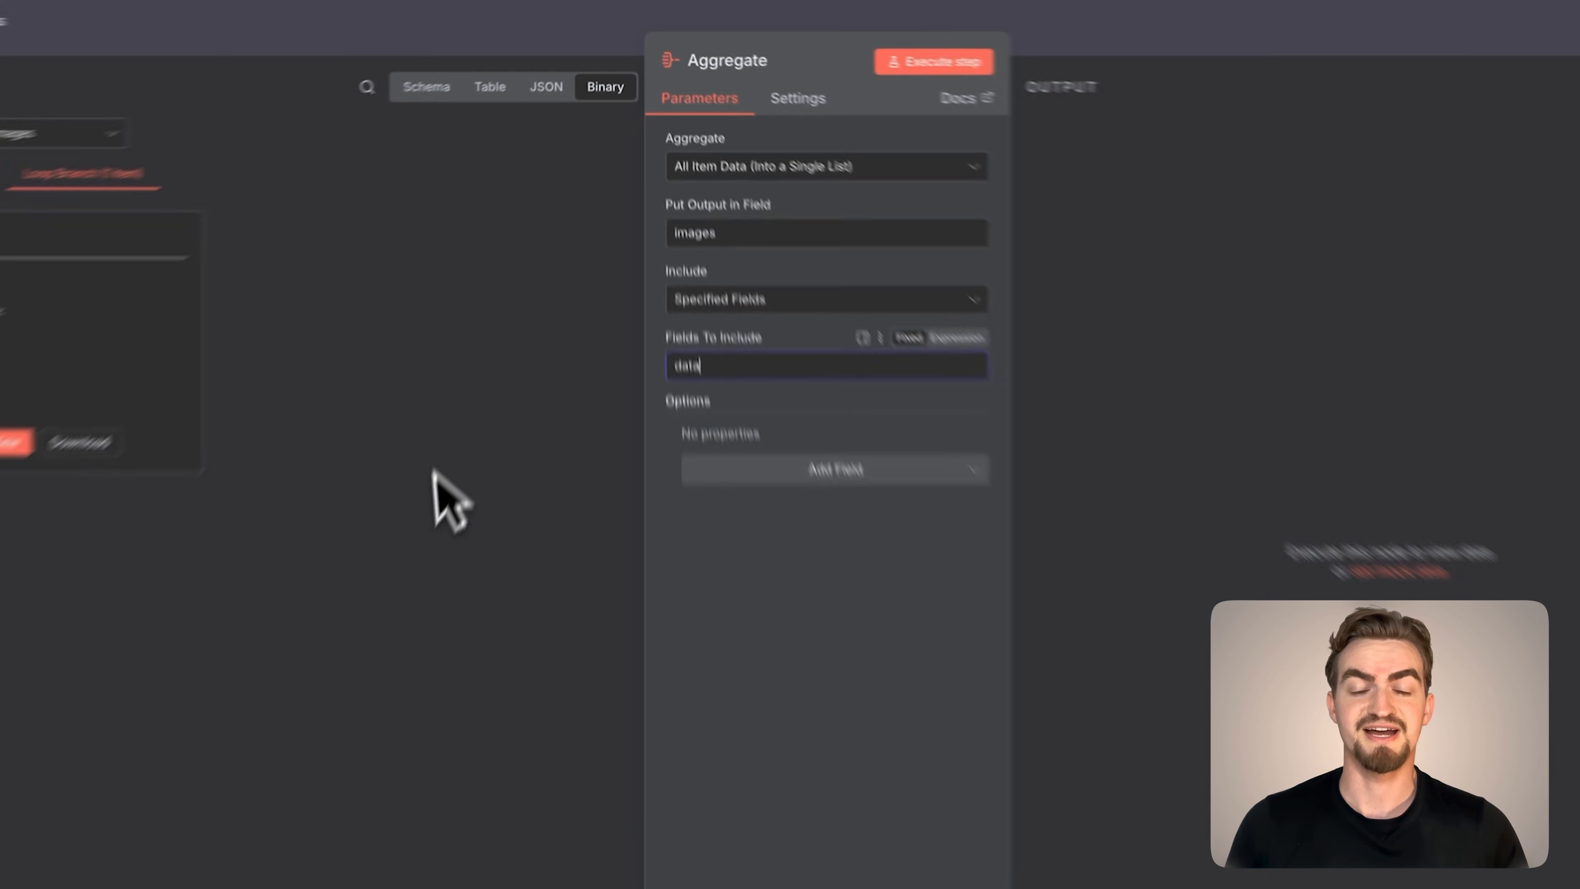
click(89, 19)
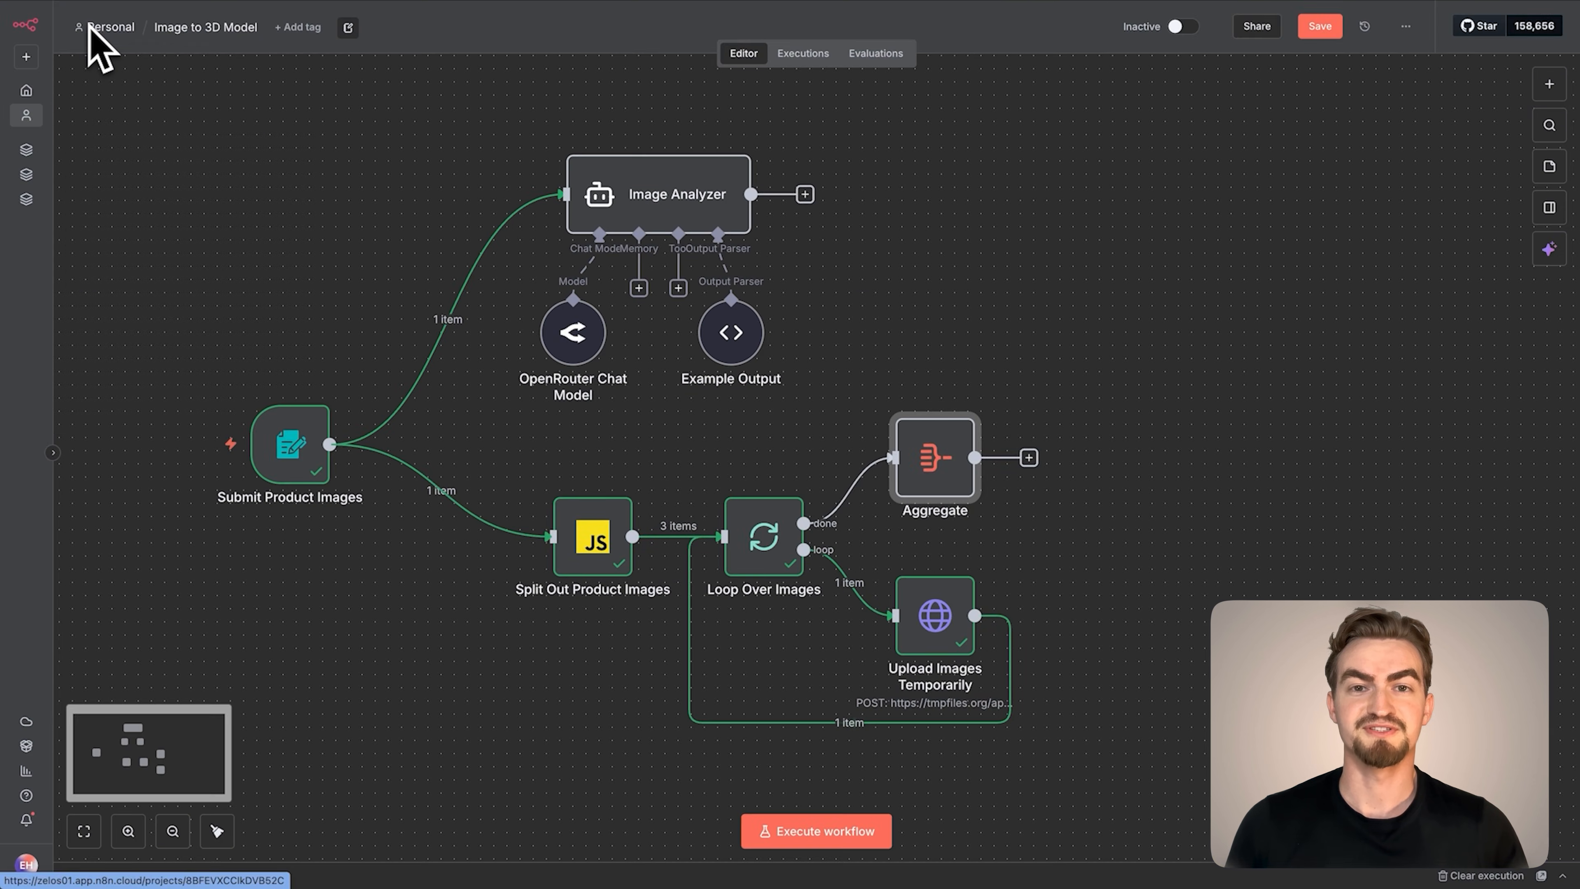
Add an Edit Fields (Set) node after Aggregate and rename it Image Urls
click(1029, 458)
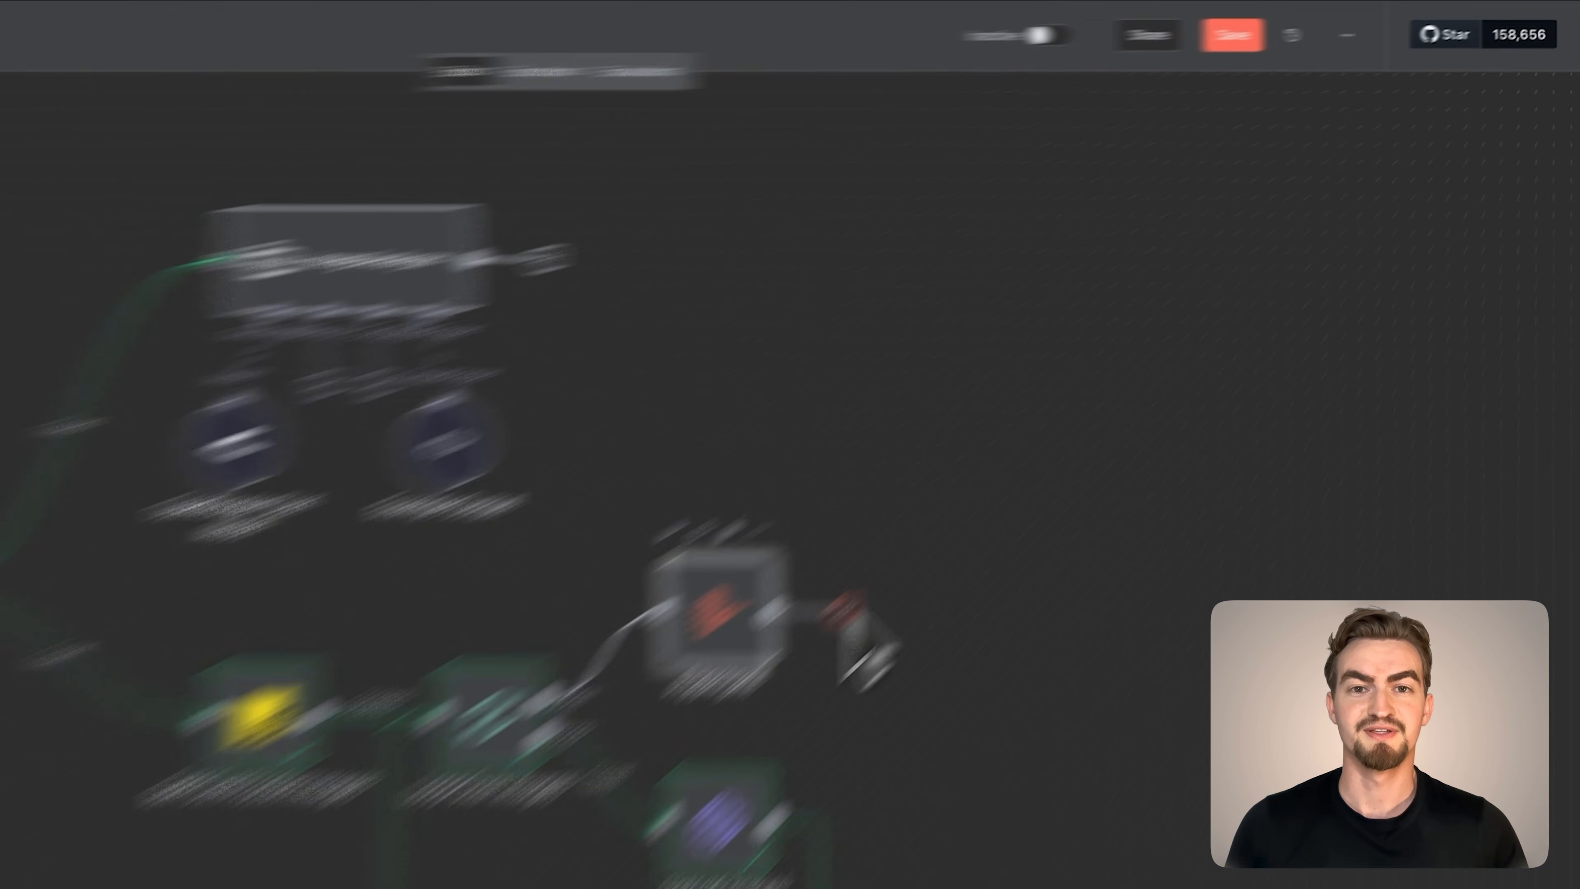
text(set)
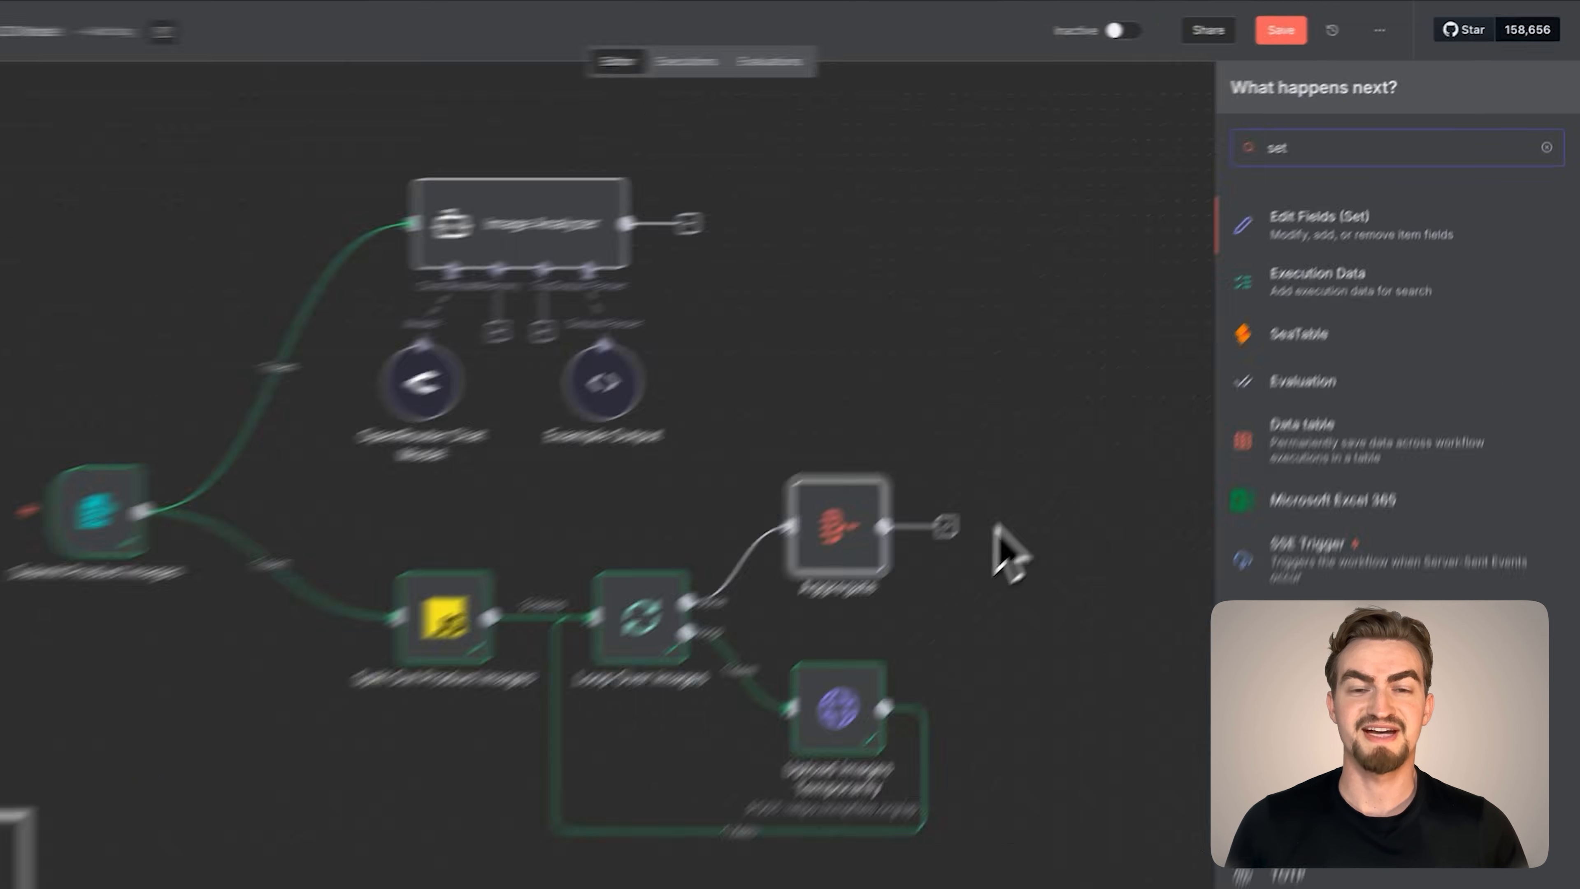
key(Return)
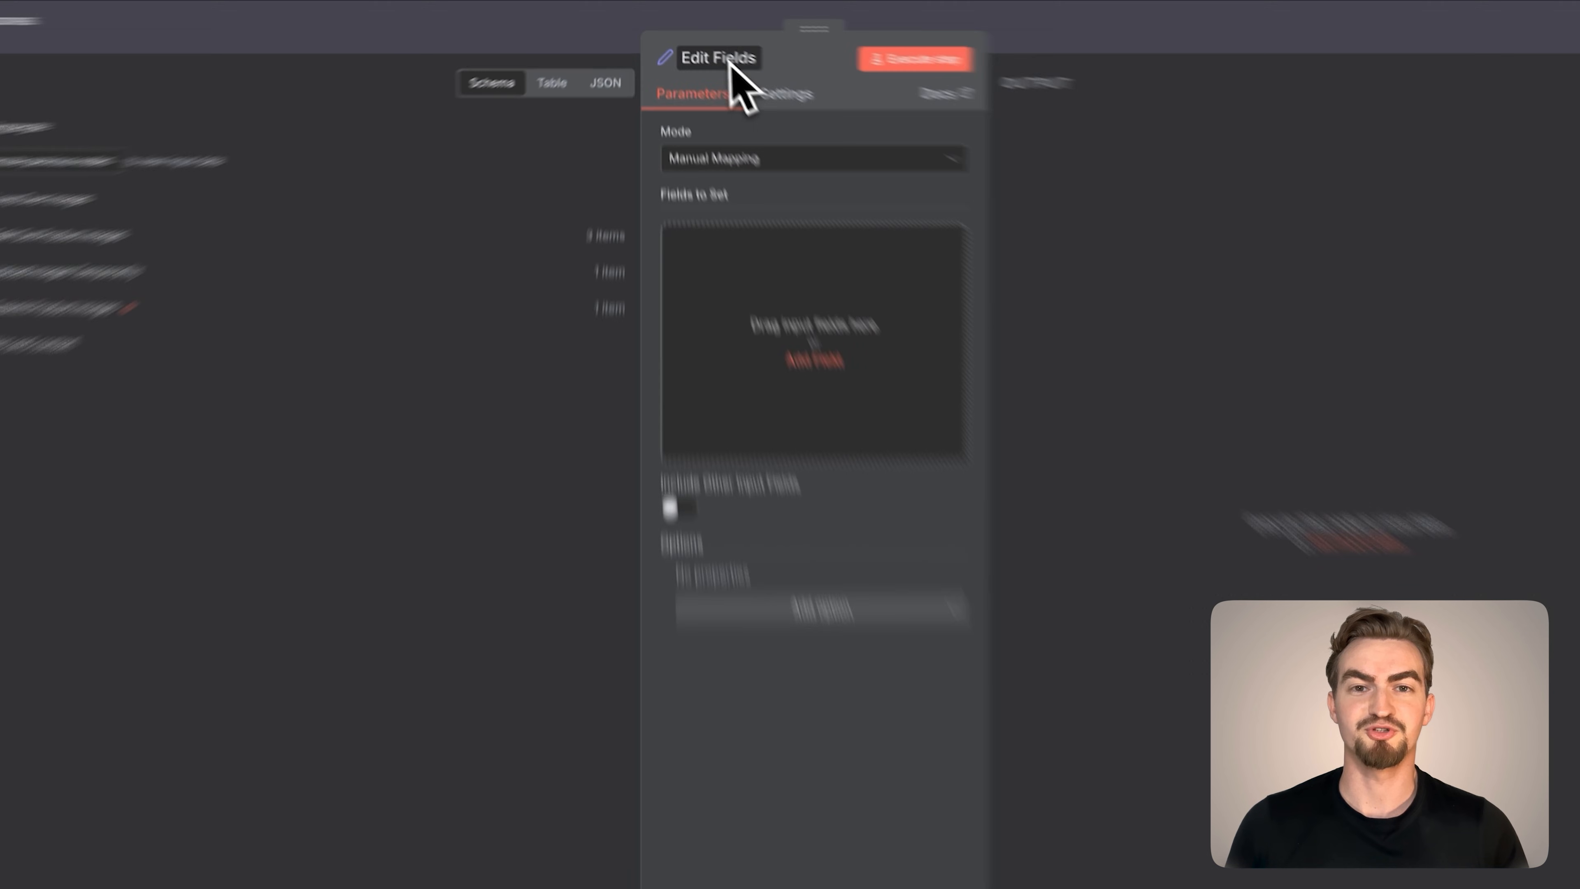
click(740, 53)
text(Image Urls)
Add an image_urls string field holding the Image Urls expression from the Google Docs document, and execute the step
click(942, 621)
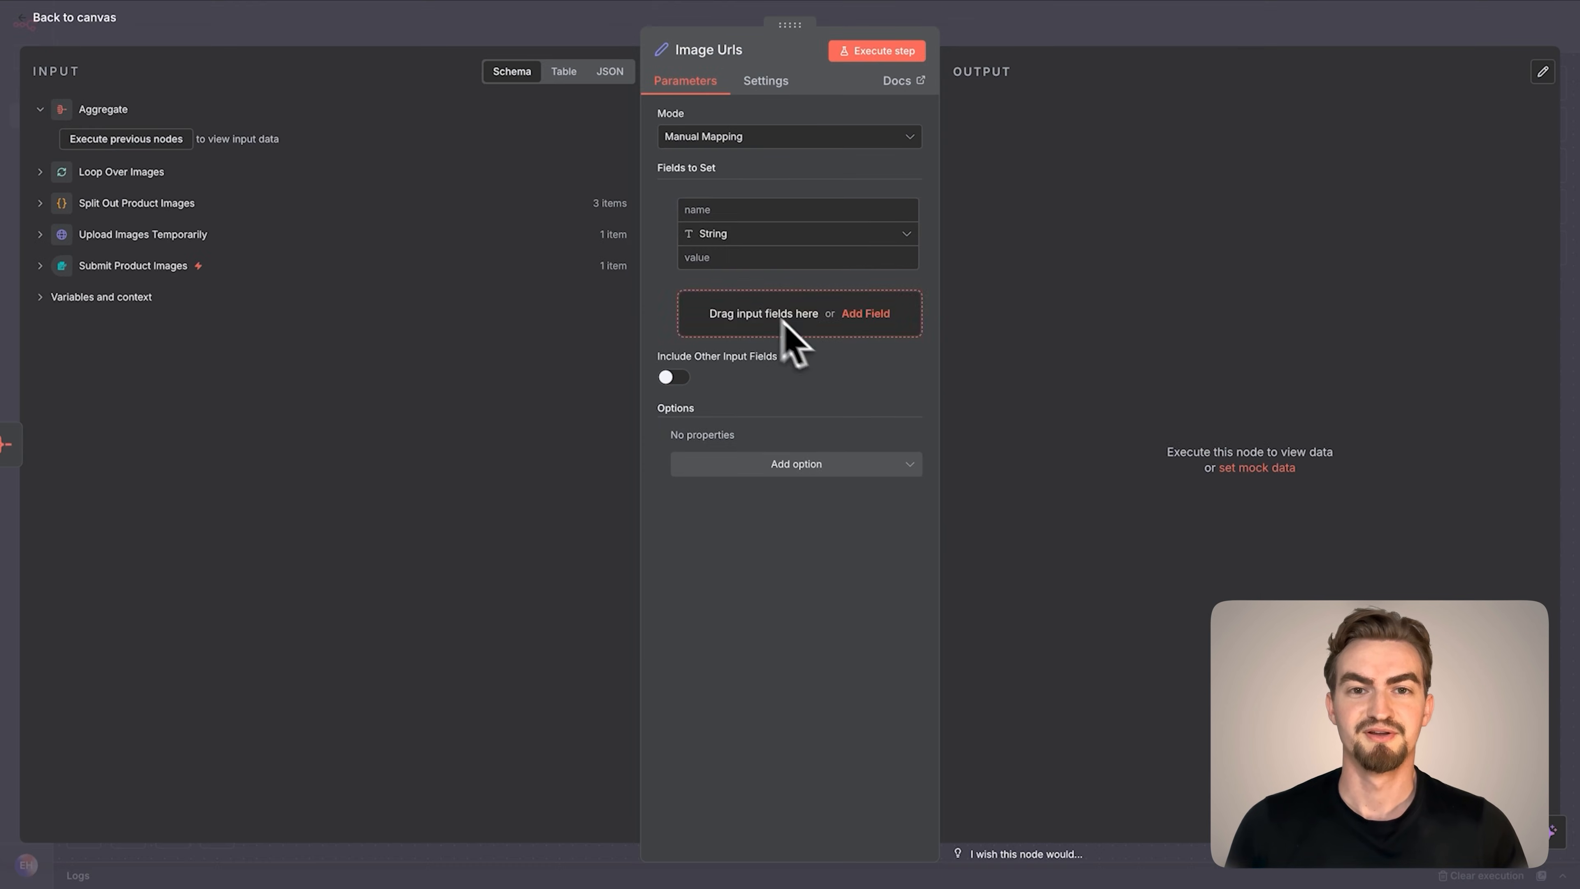
click(878, 421)
text(image_urls)
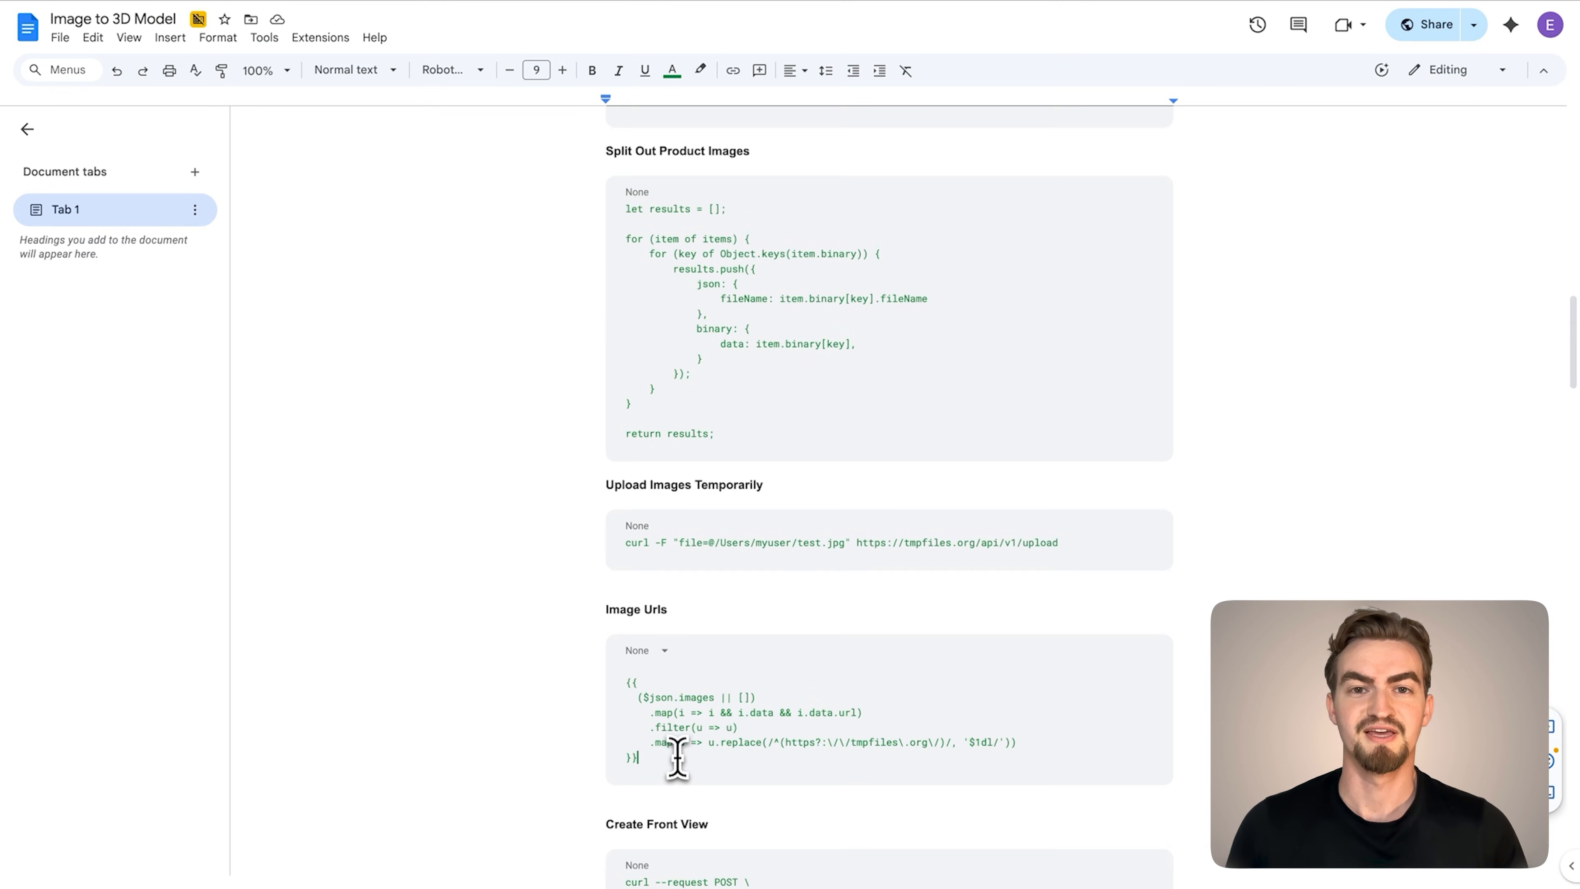
drag(670, 751, 595, 693)
key(super+c)
click(198, 38)
click(711, 256)
key(super+v)
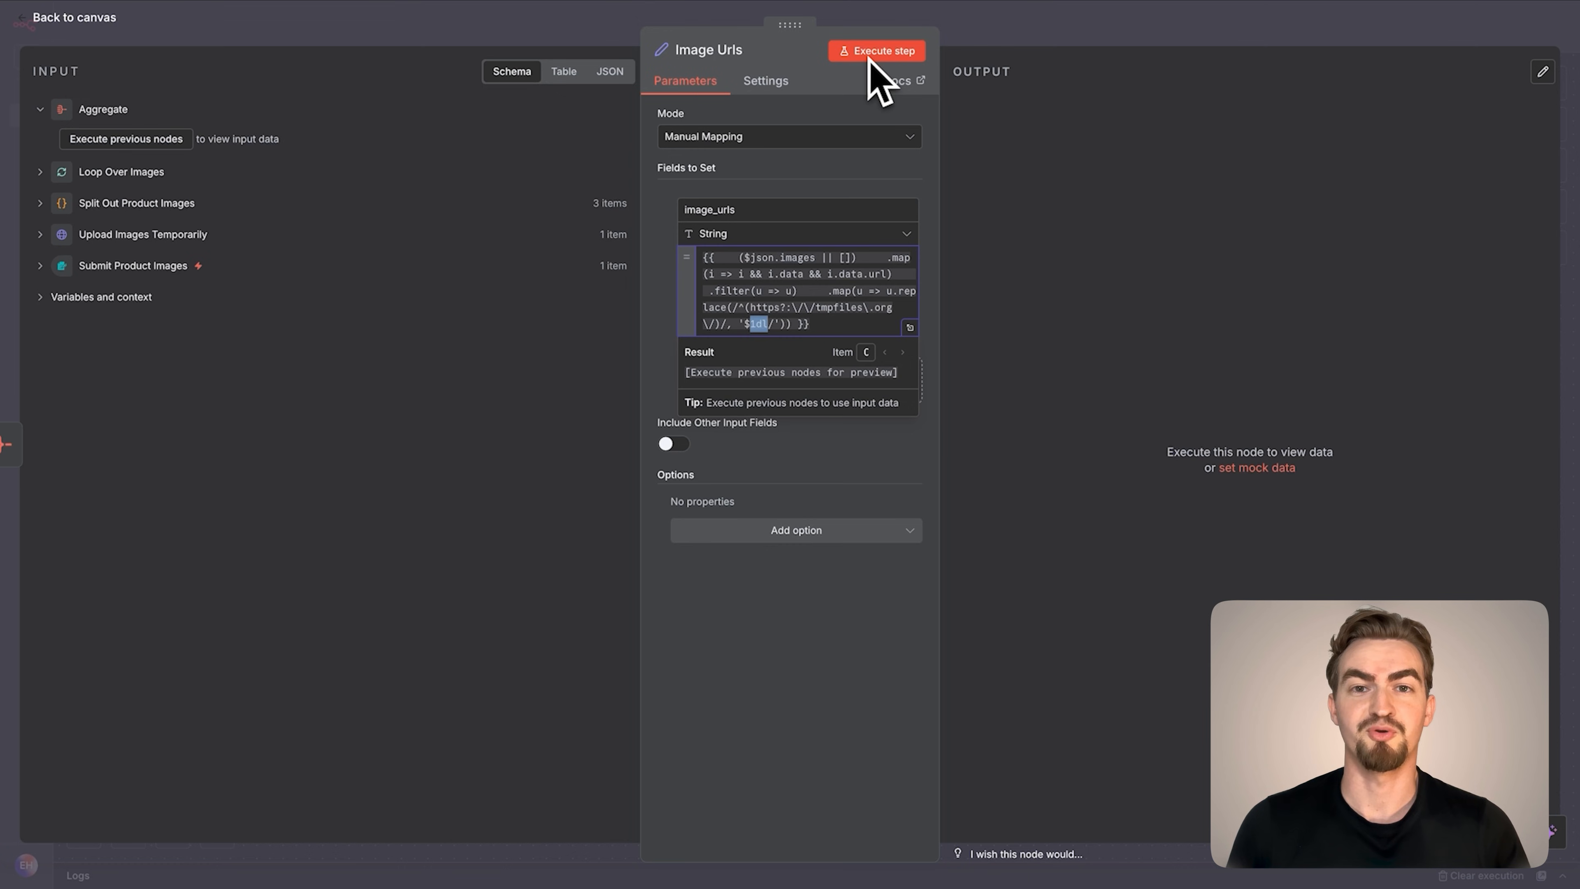
click(870, 56)
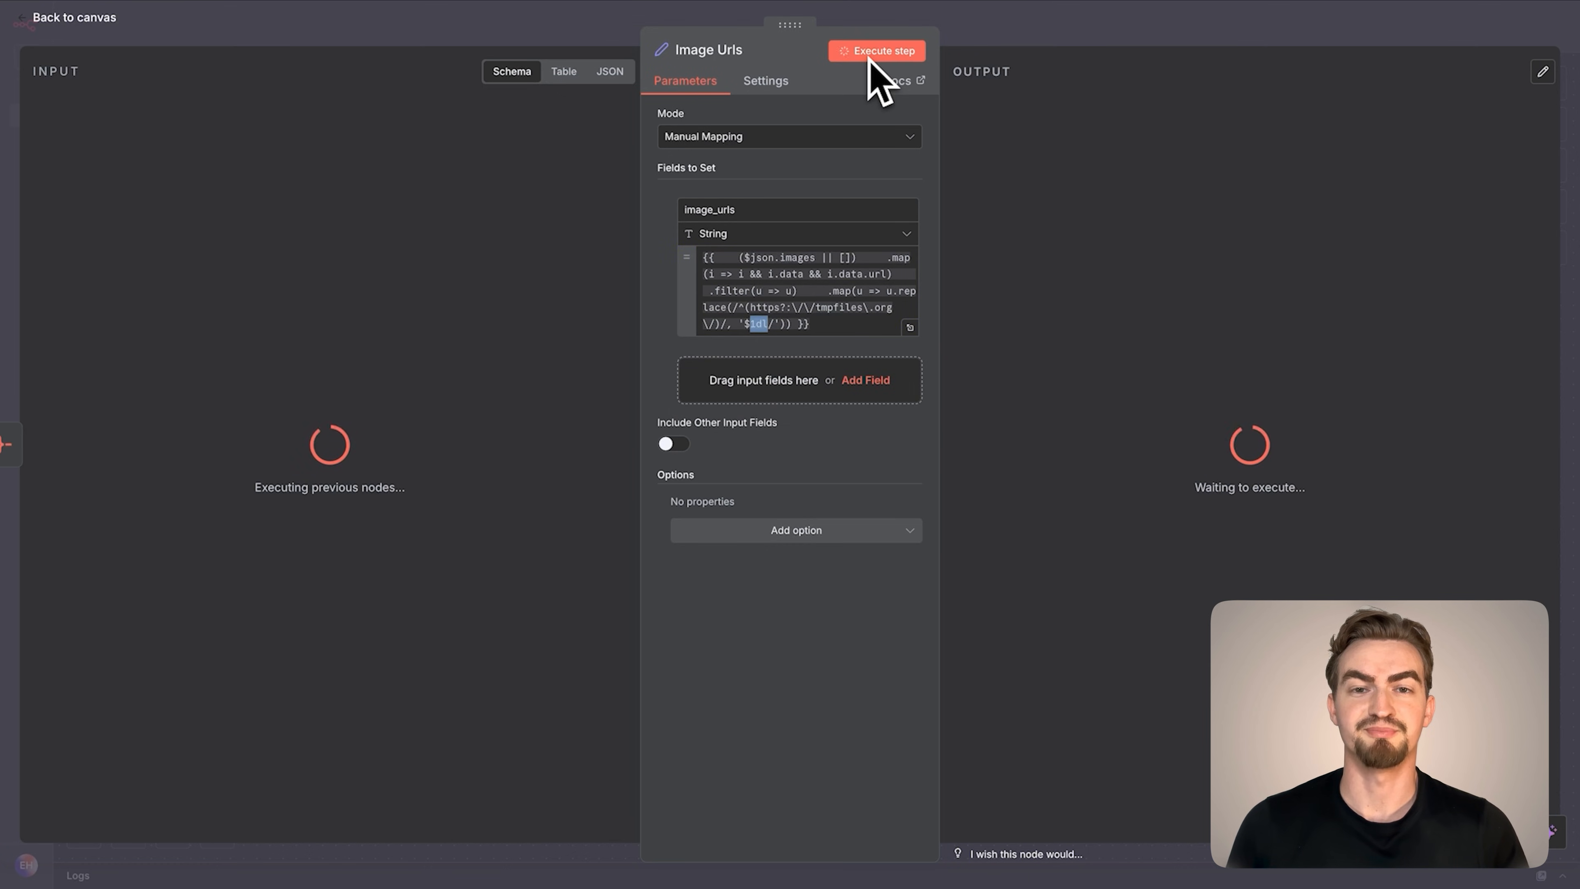
Open the first URL from the image_urls output in a new browser tab to check the direct image, and return to the canvas
drag(1070, 135, 1123, 139)
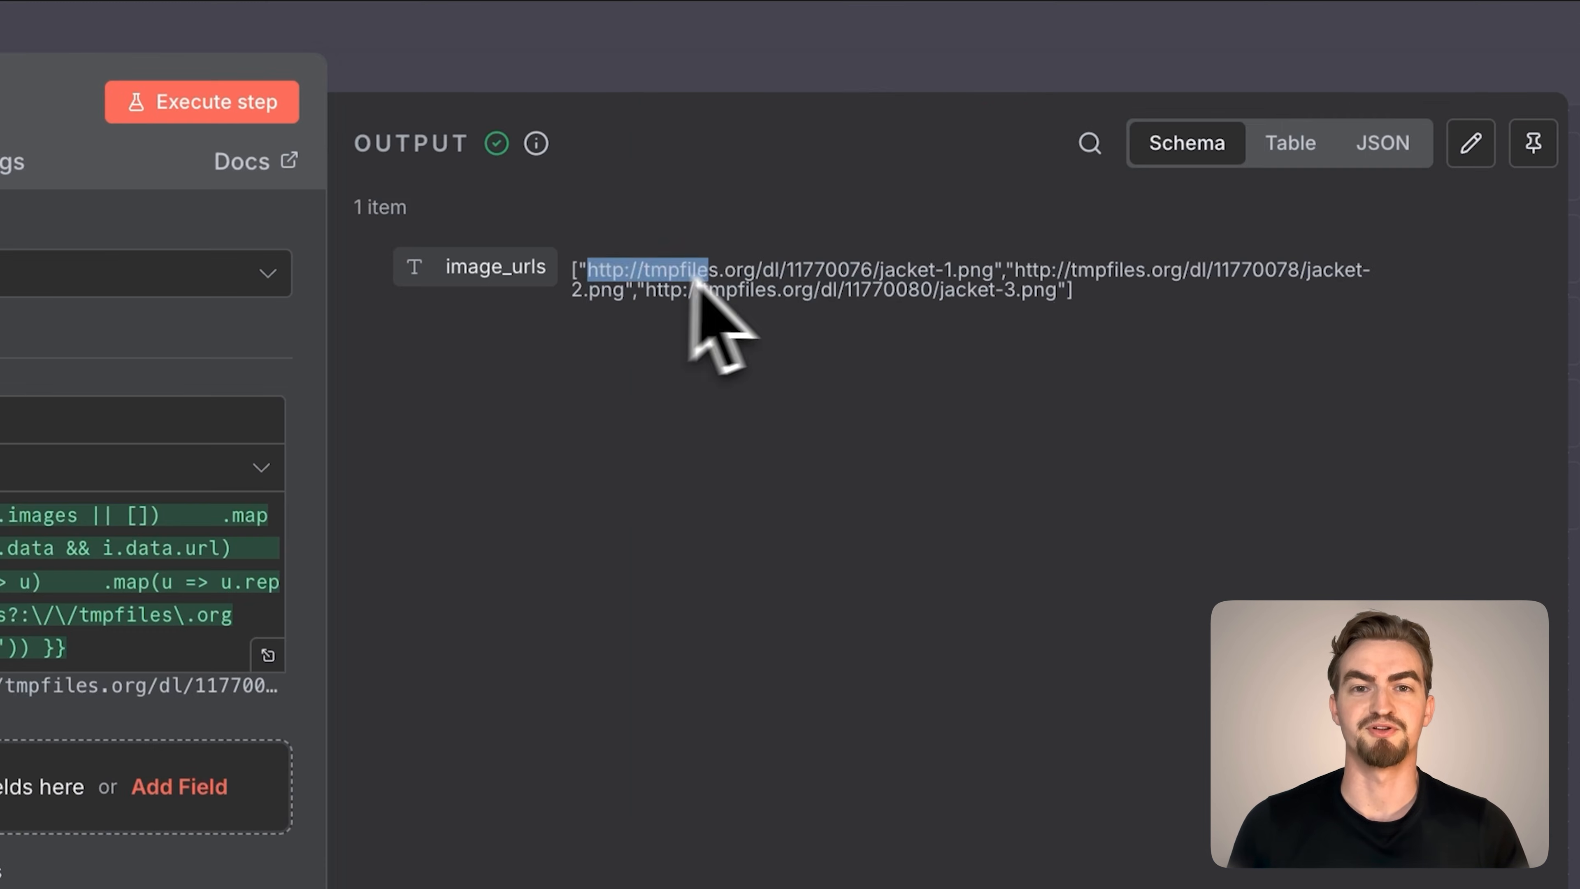
drag(692, 279, 998, 282)
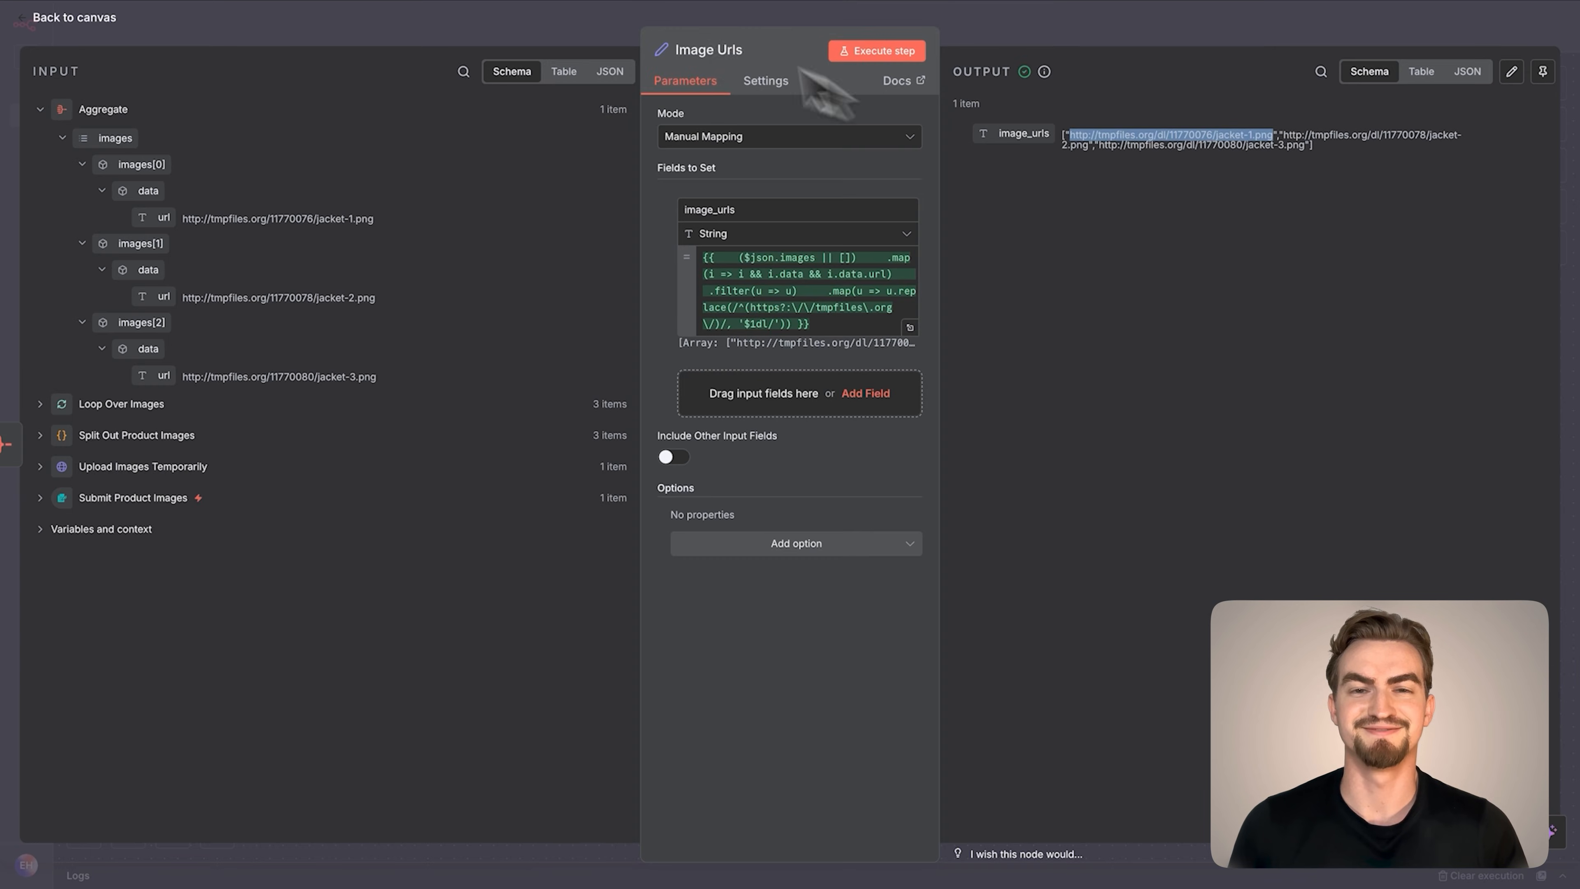
click(653, 37)
key(cmd+v)
key(Return)
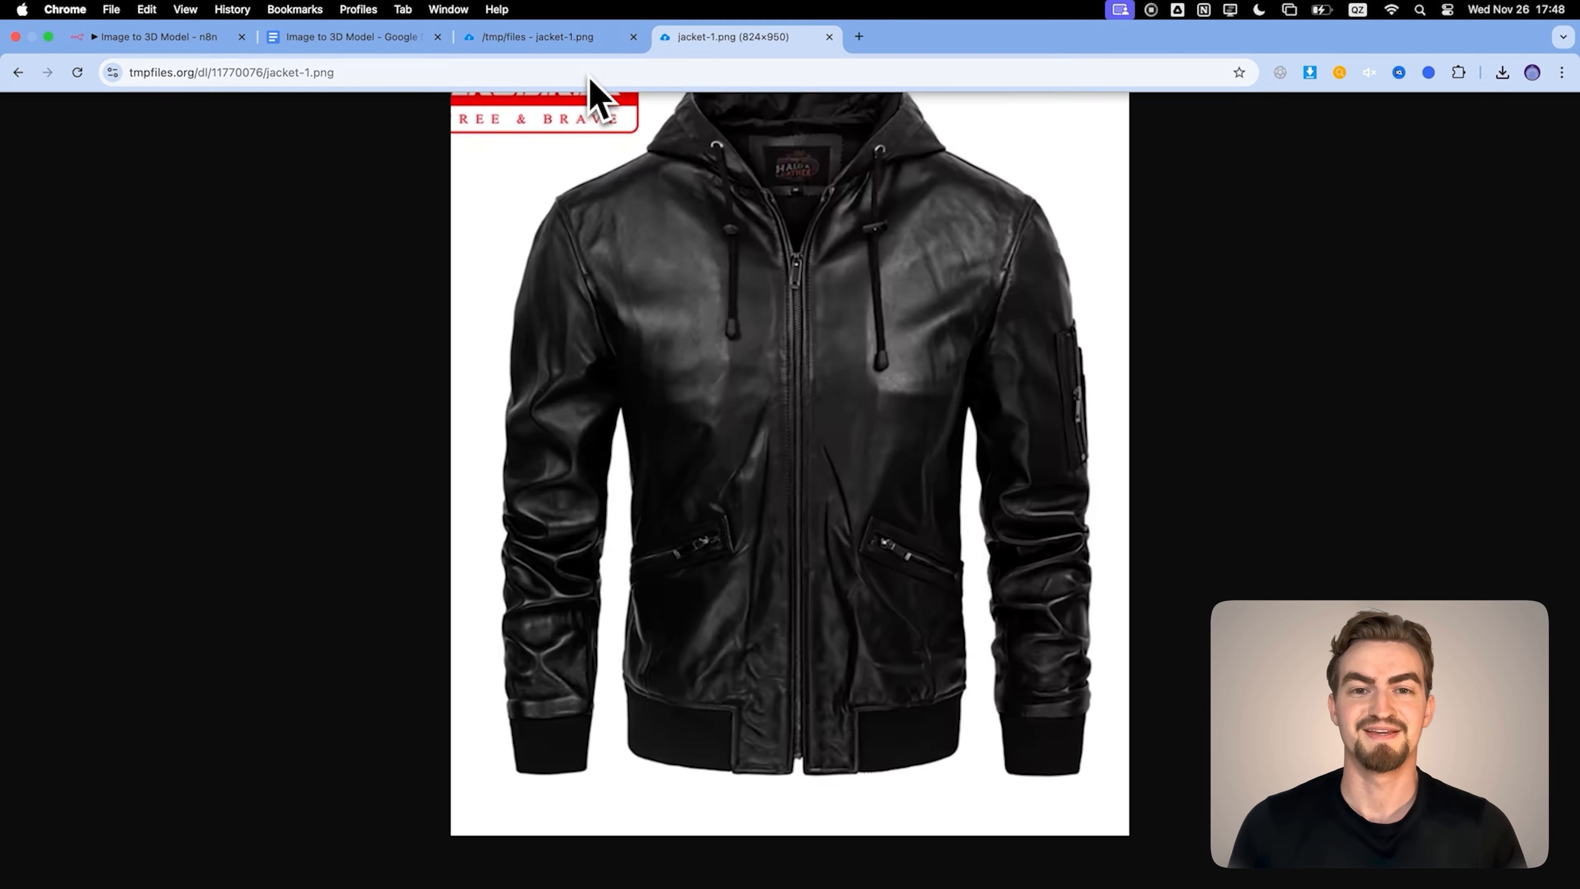
click(202, 38)
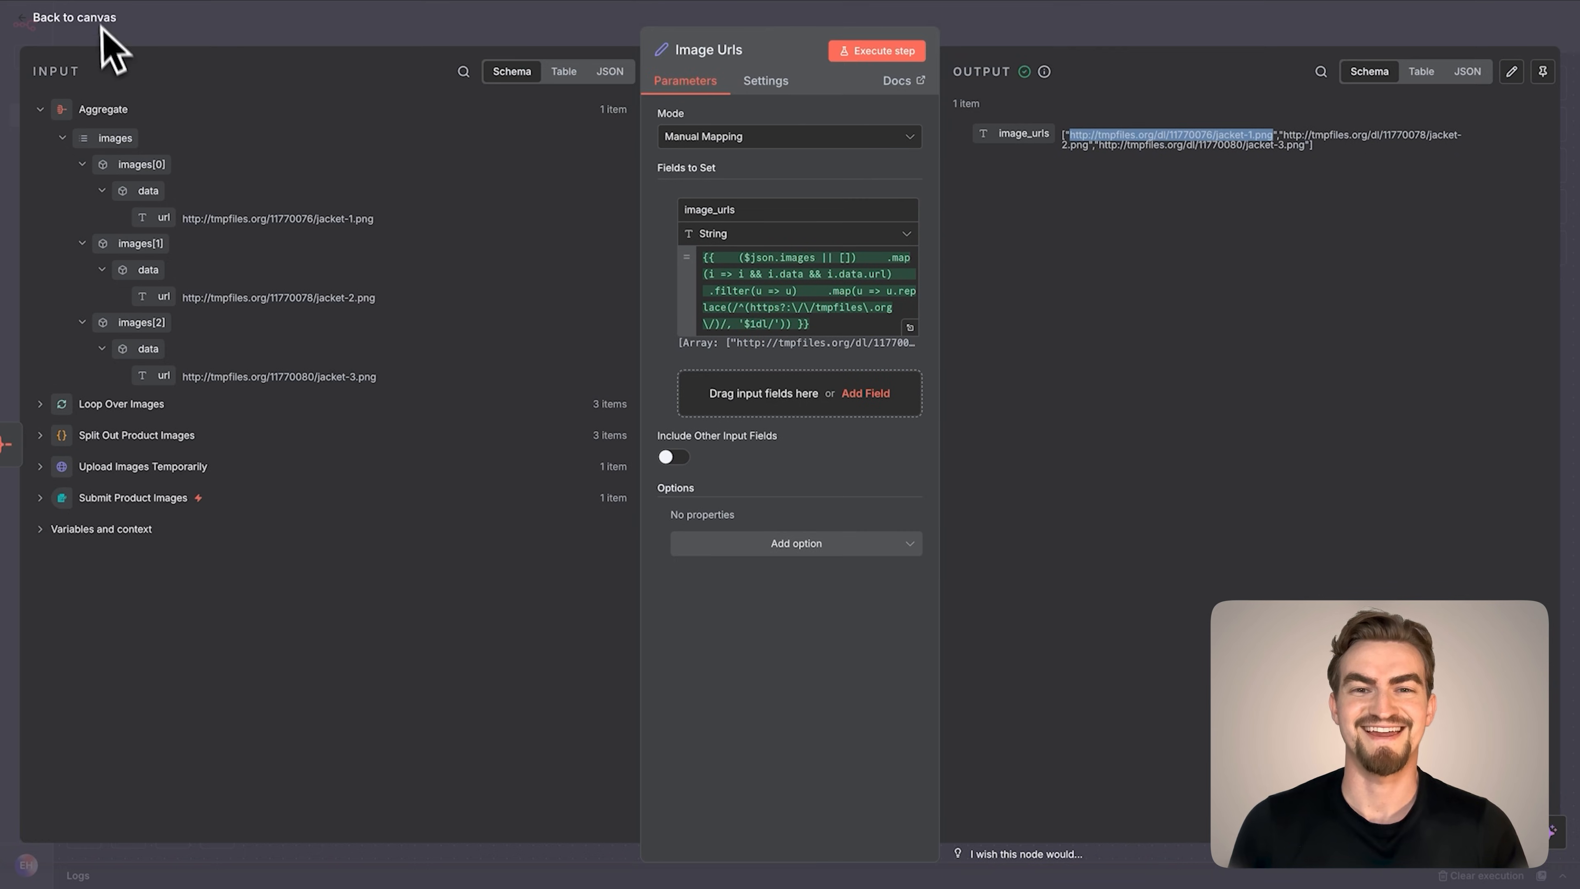
click(99, 20)
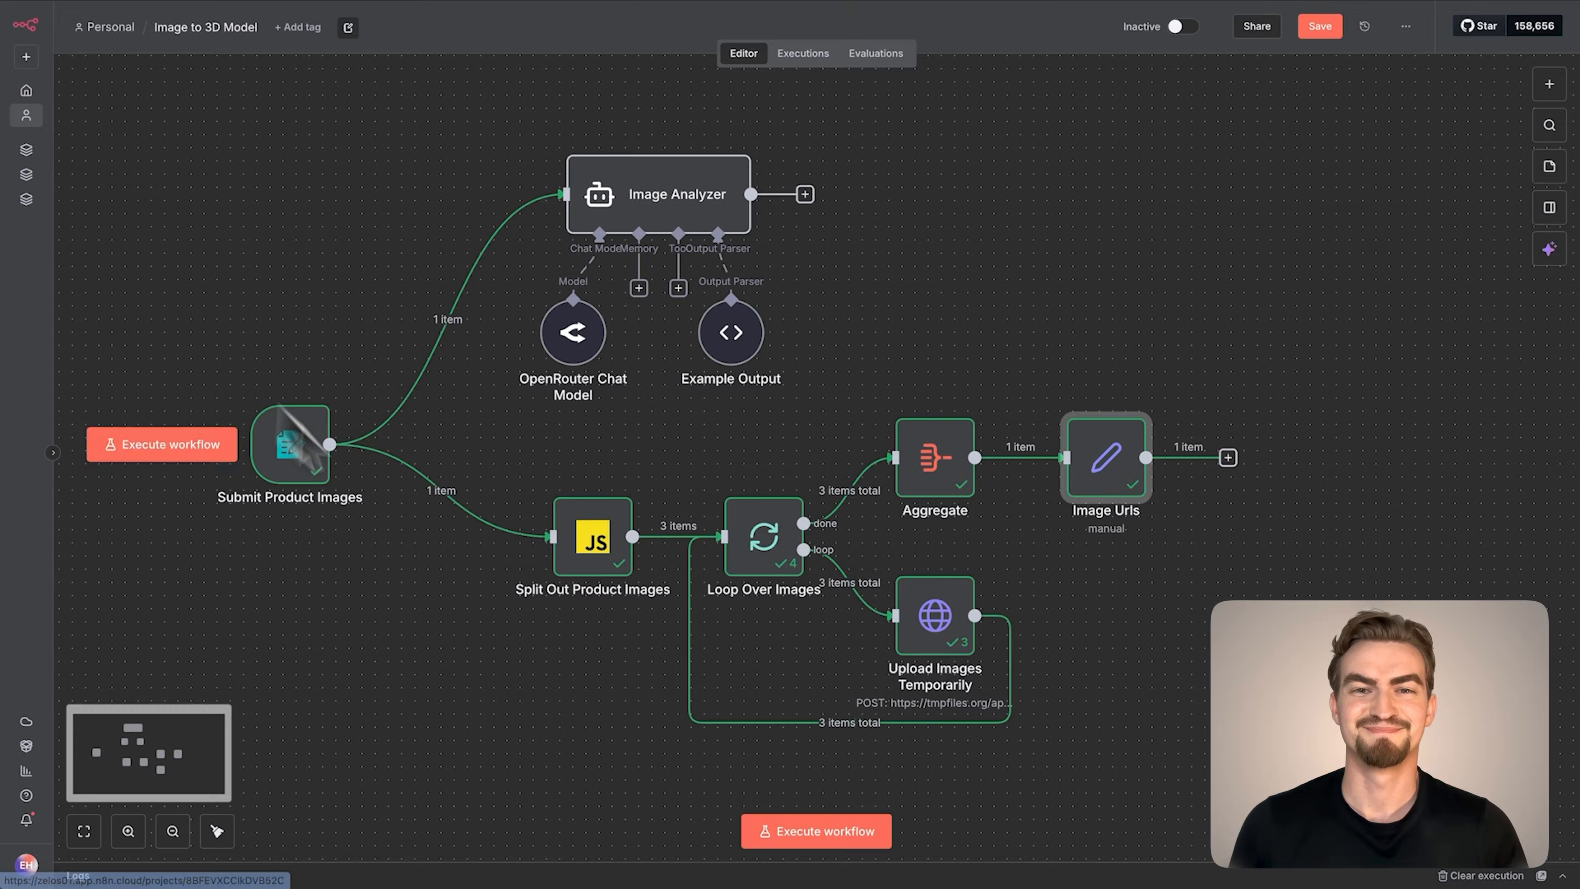
Add a Merge node after Image Urls, set to Combine by All Possible Combinations
click(1227, 458)
text(Merge)
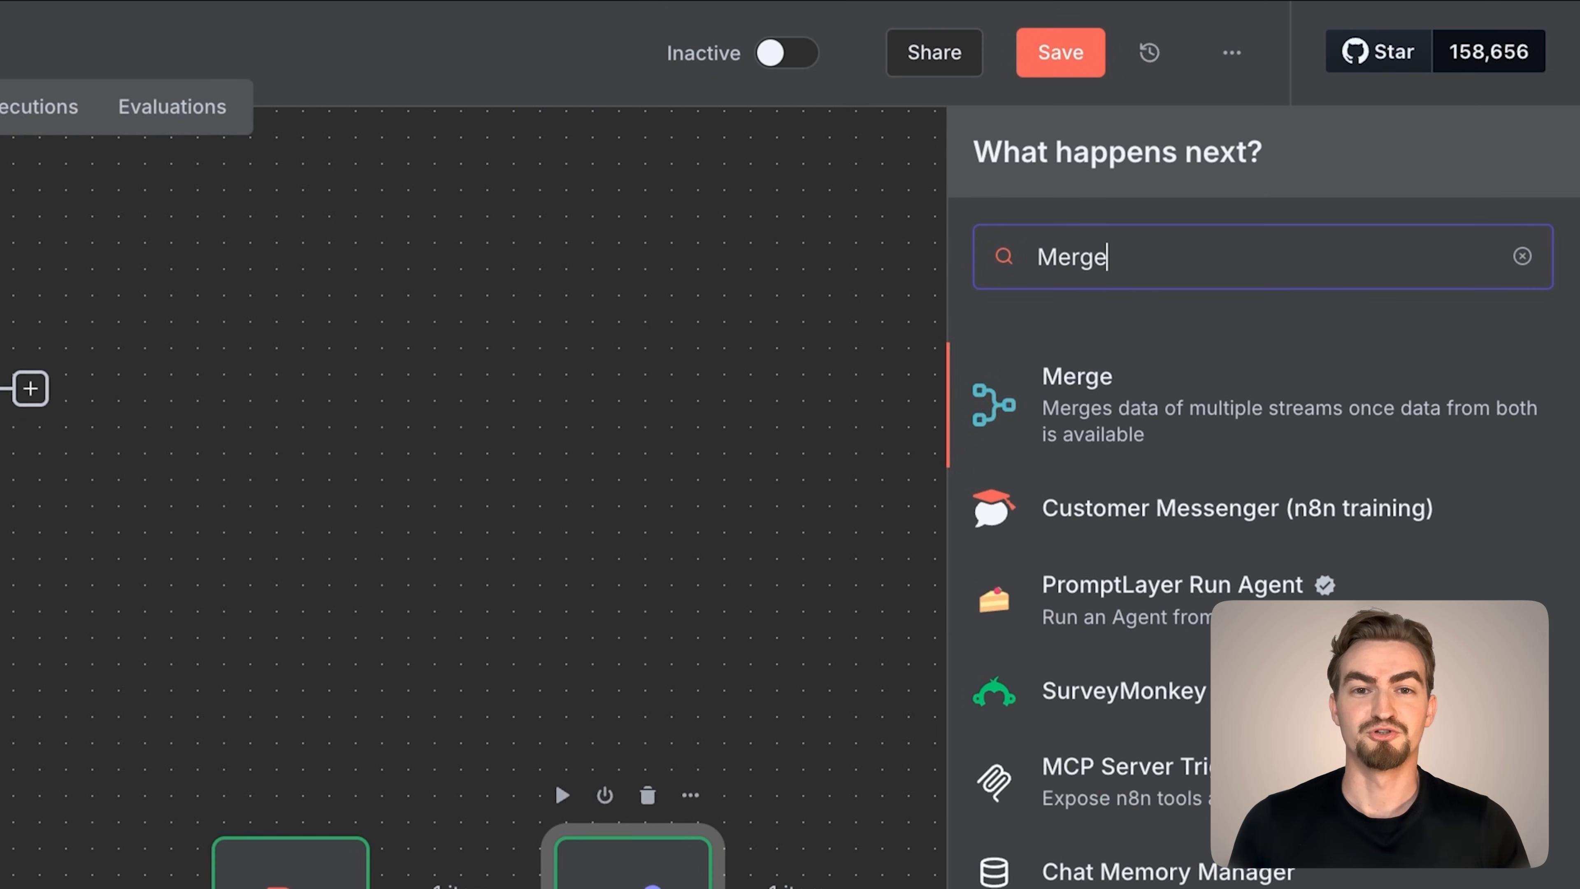
click(1361, 226)
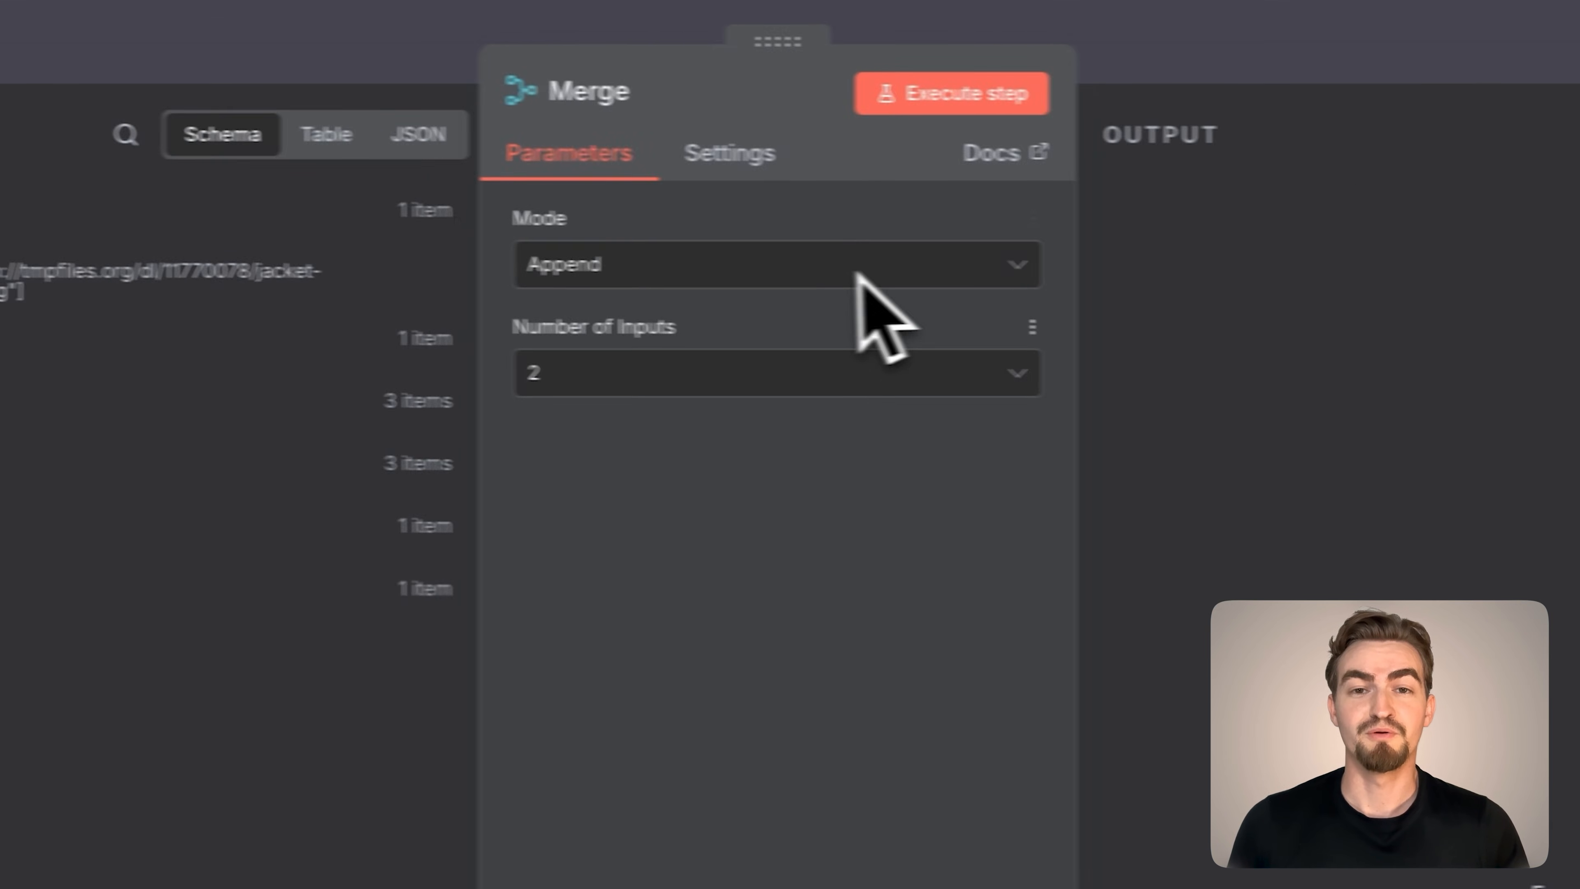
click(831, 138)
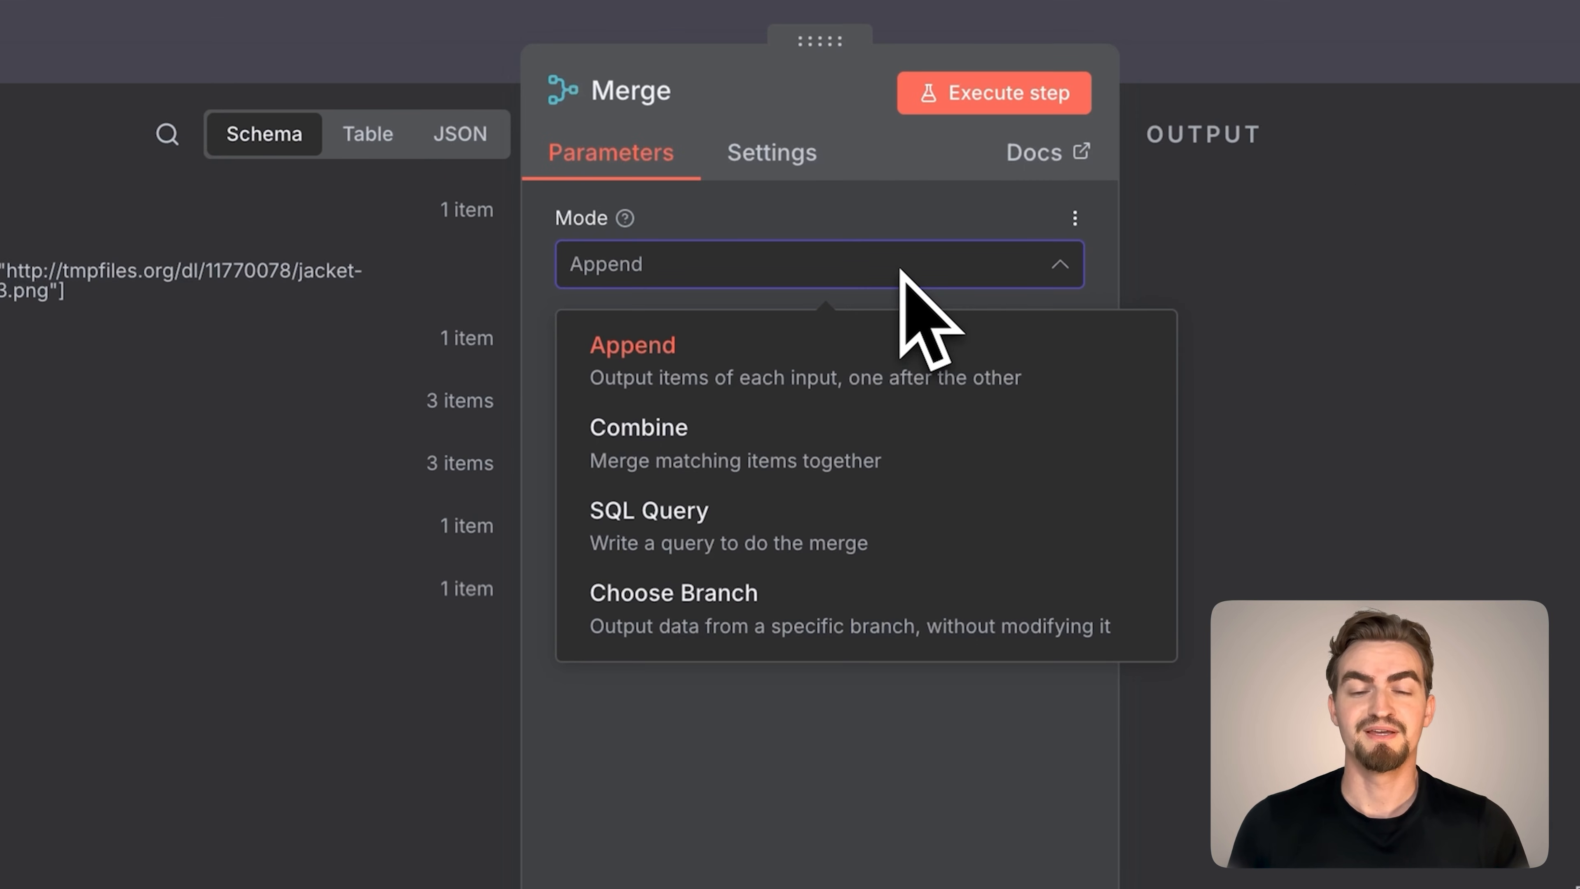
click(737, 215)
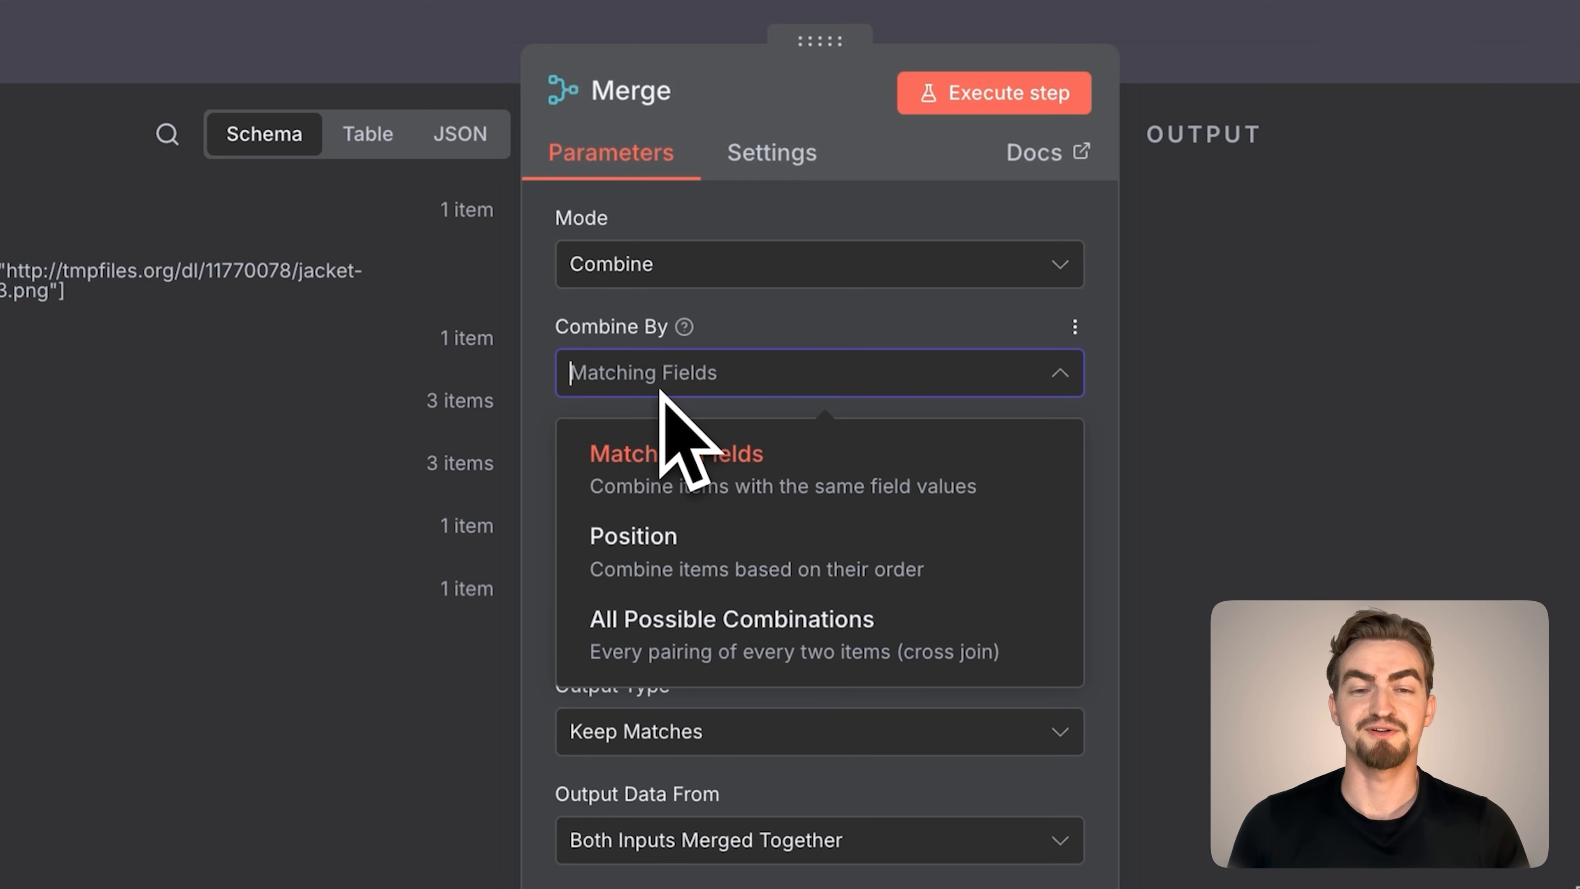
click(658, 629)
click(100, 20)
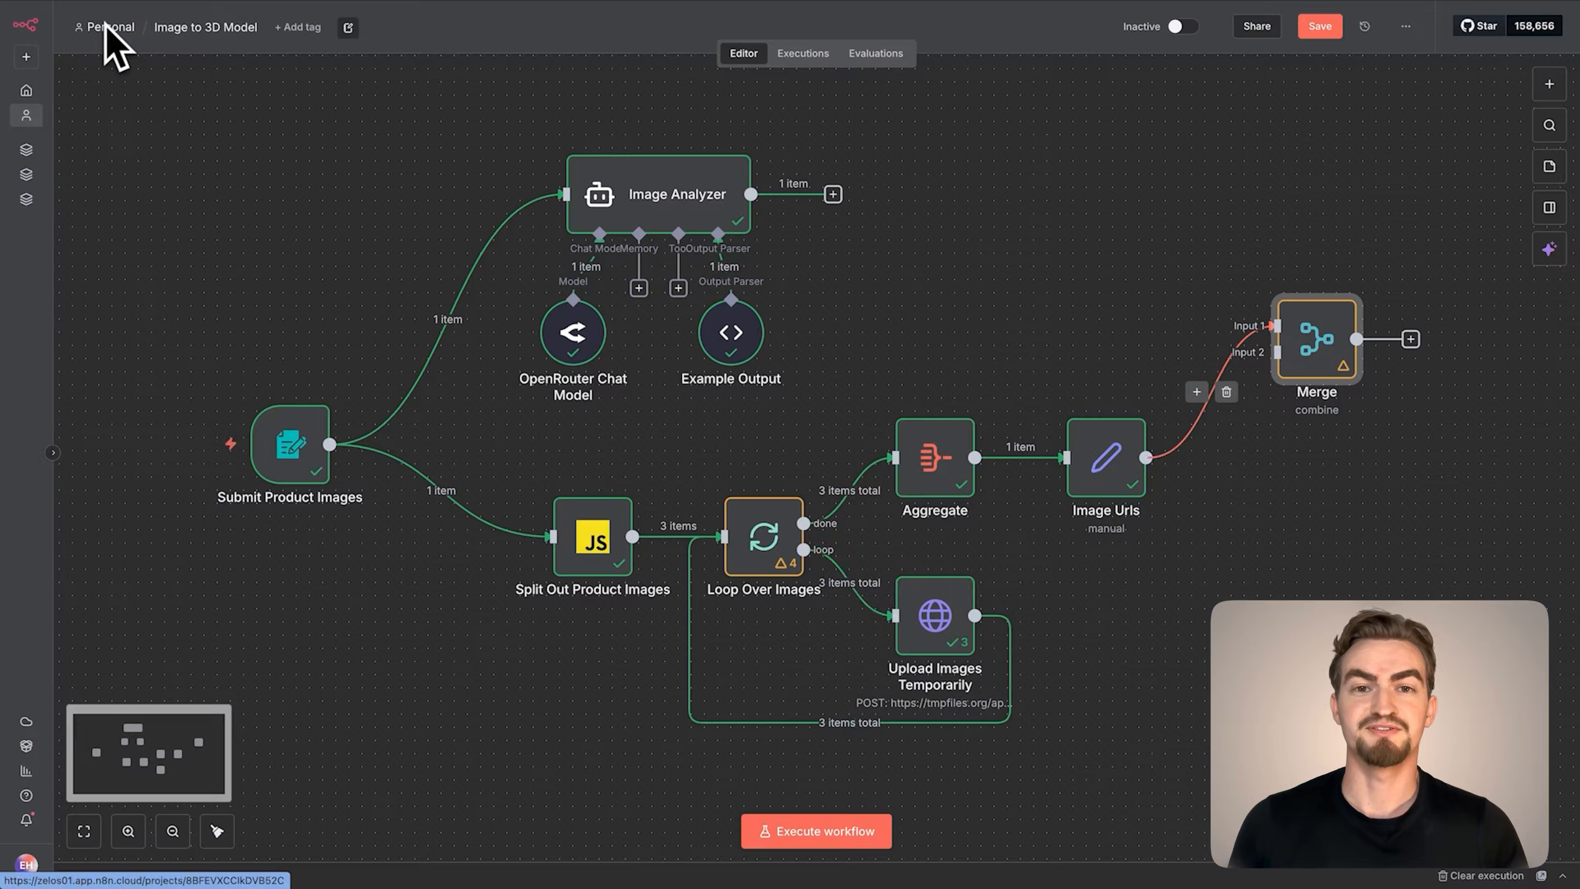
Rewire the Merge node so Image Analyzer feeds Input 1 and Image Urls feeds Input 2
click(1226, 391)
drag(1228, 458, 1275, 355)
drag(832, 195, 1278, 327)
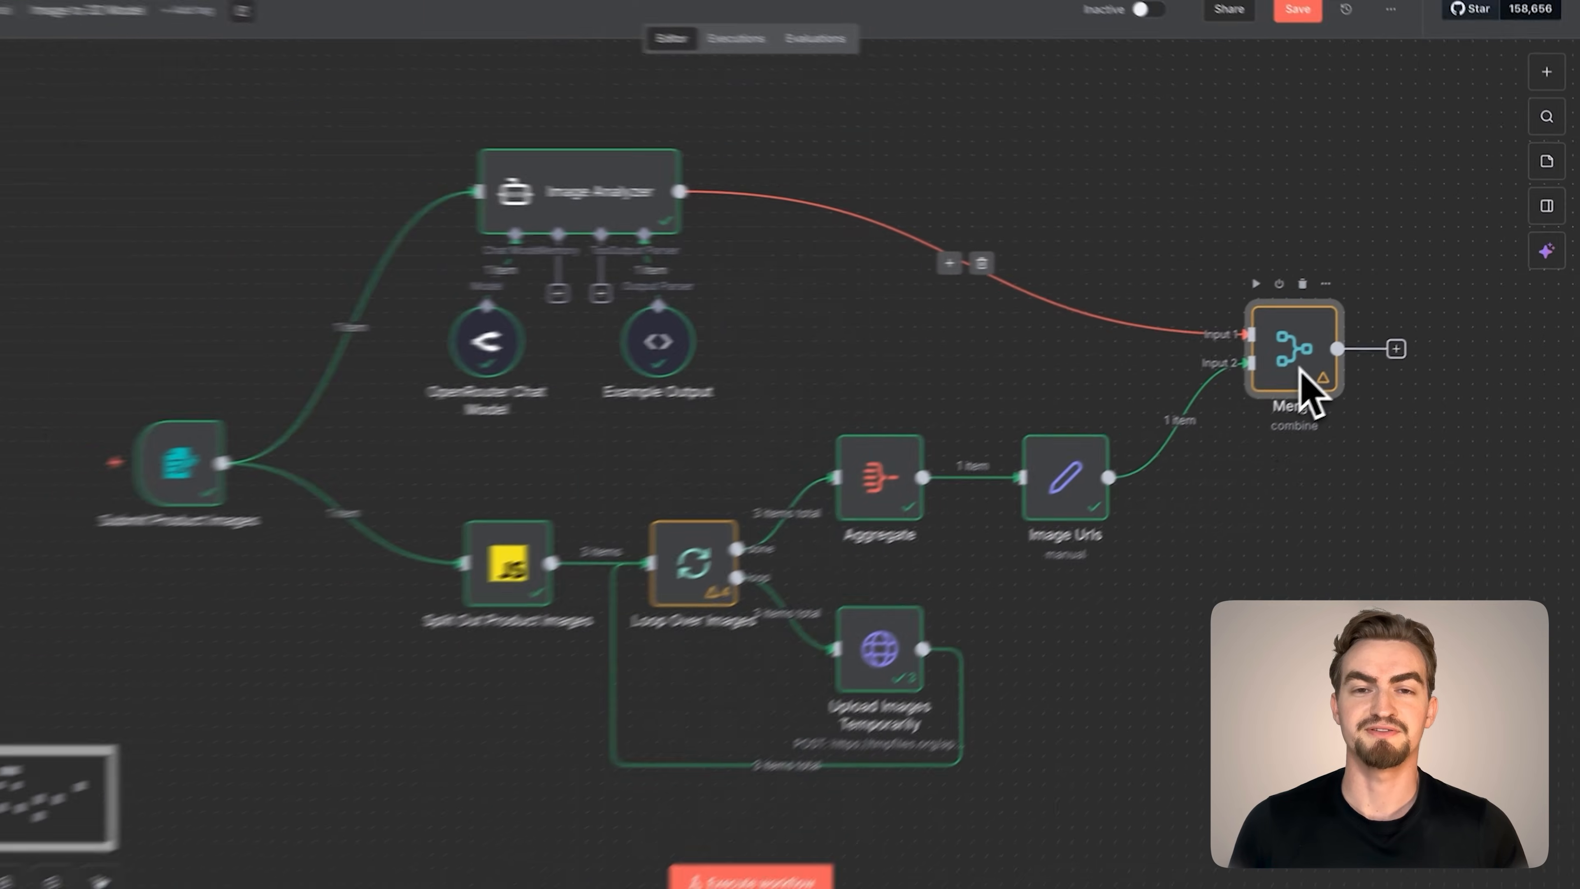
Execute the Merge node, pin its output data and return to the canvas
double_click(1288, 376)
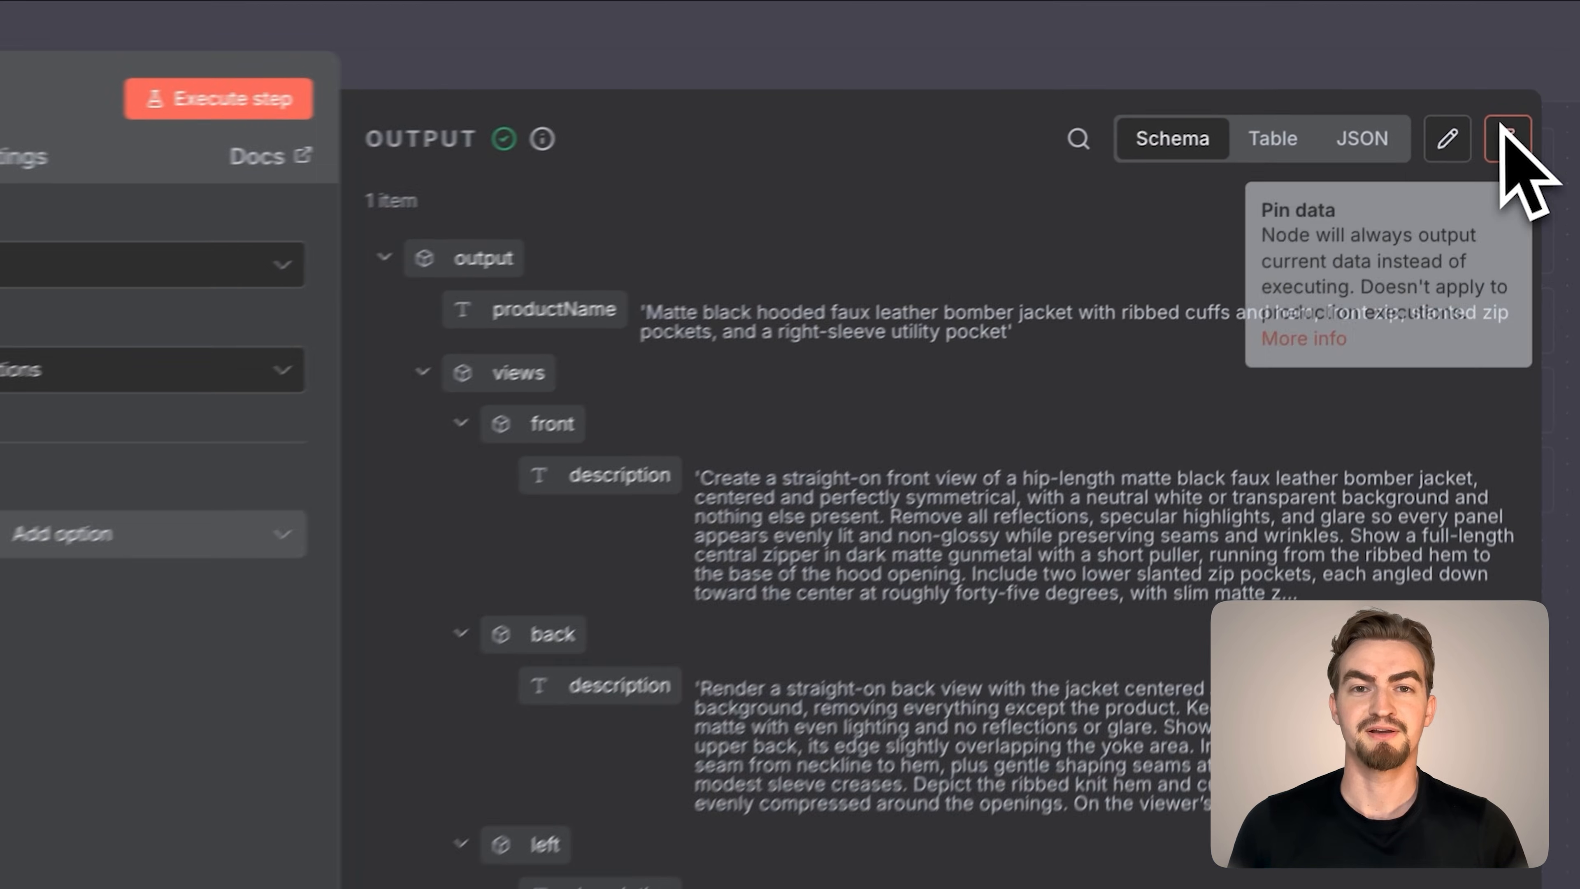
click(1543, 71)
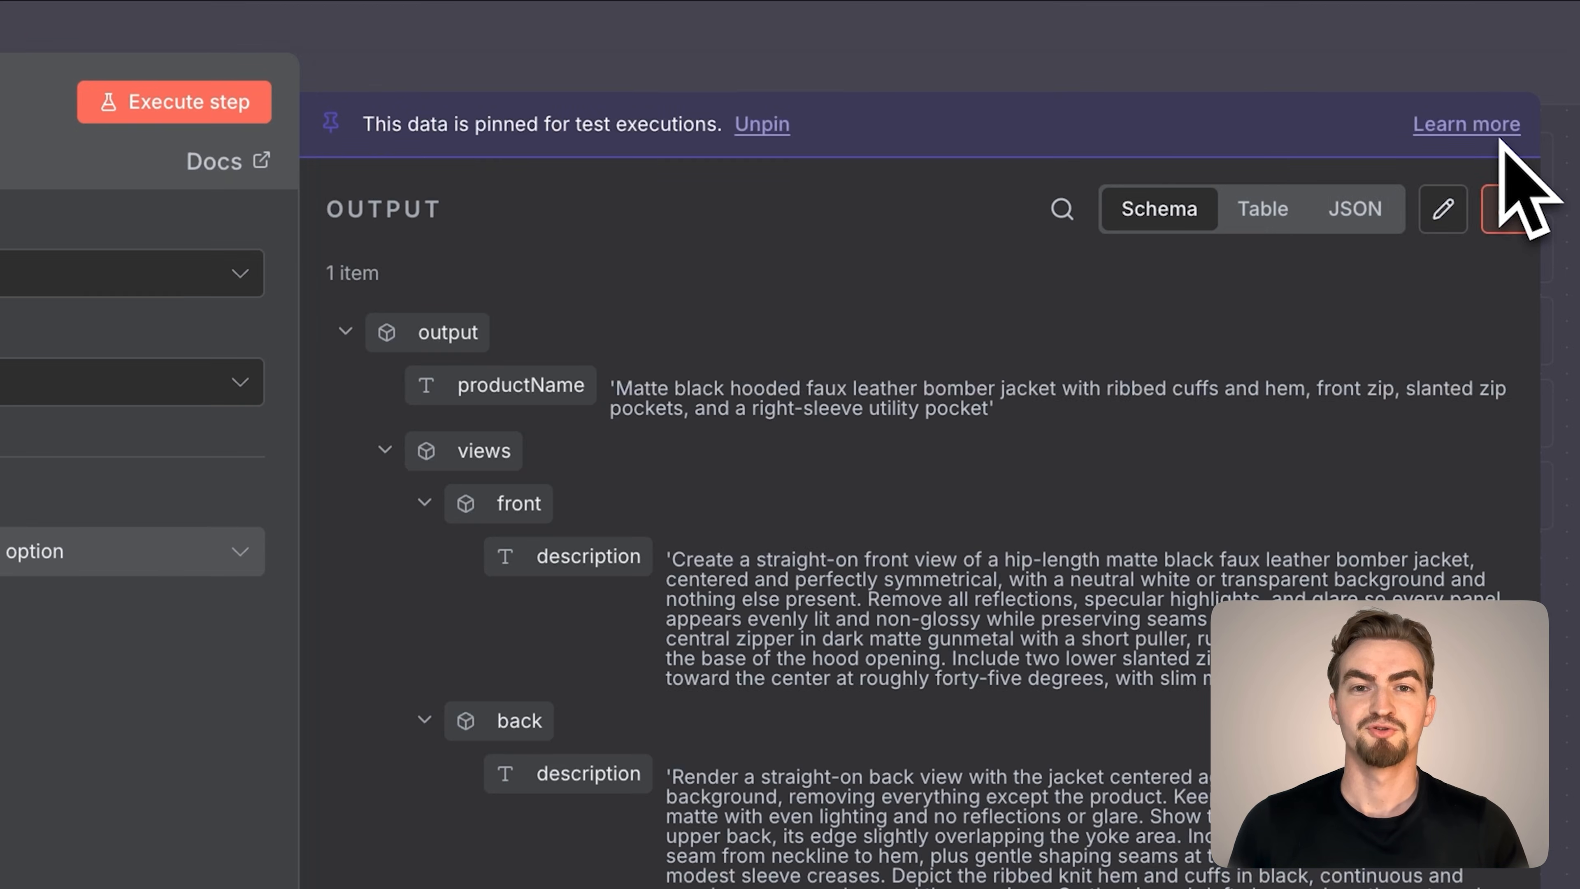
click(93, 22)
Save the Image to 3D Model workflow and reload its page
click(1310, 26)
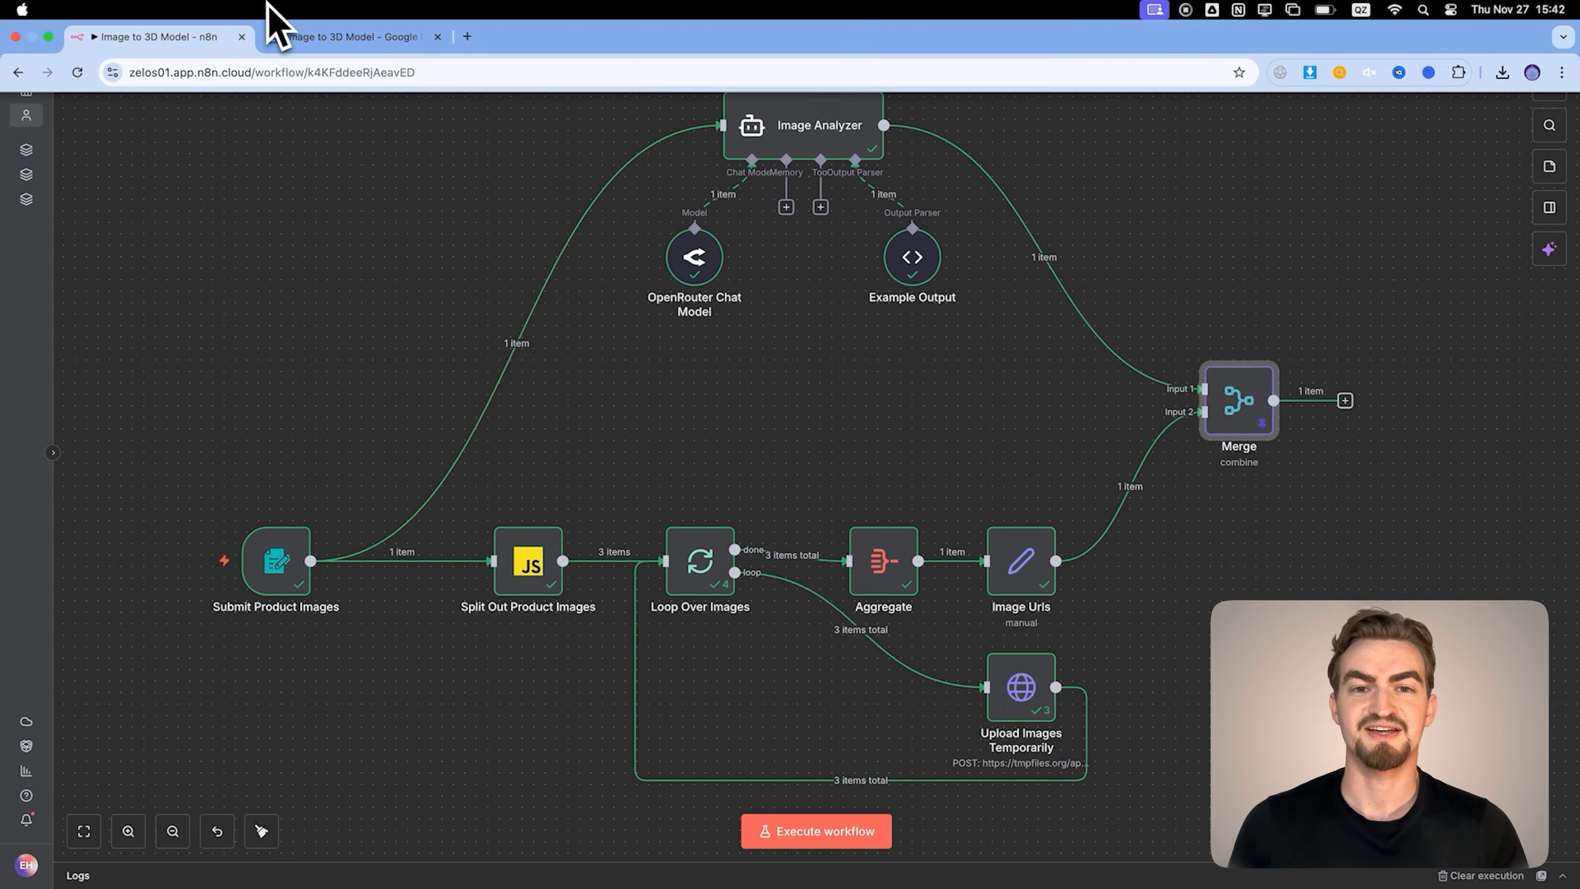
click(74, 70)
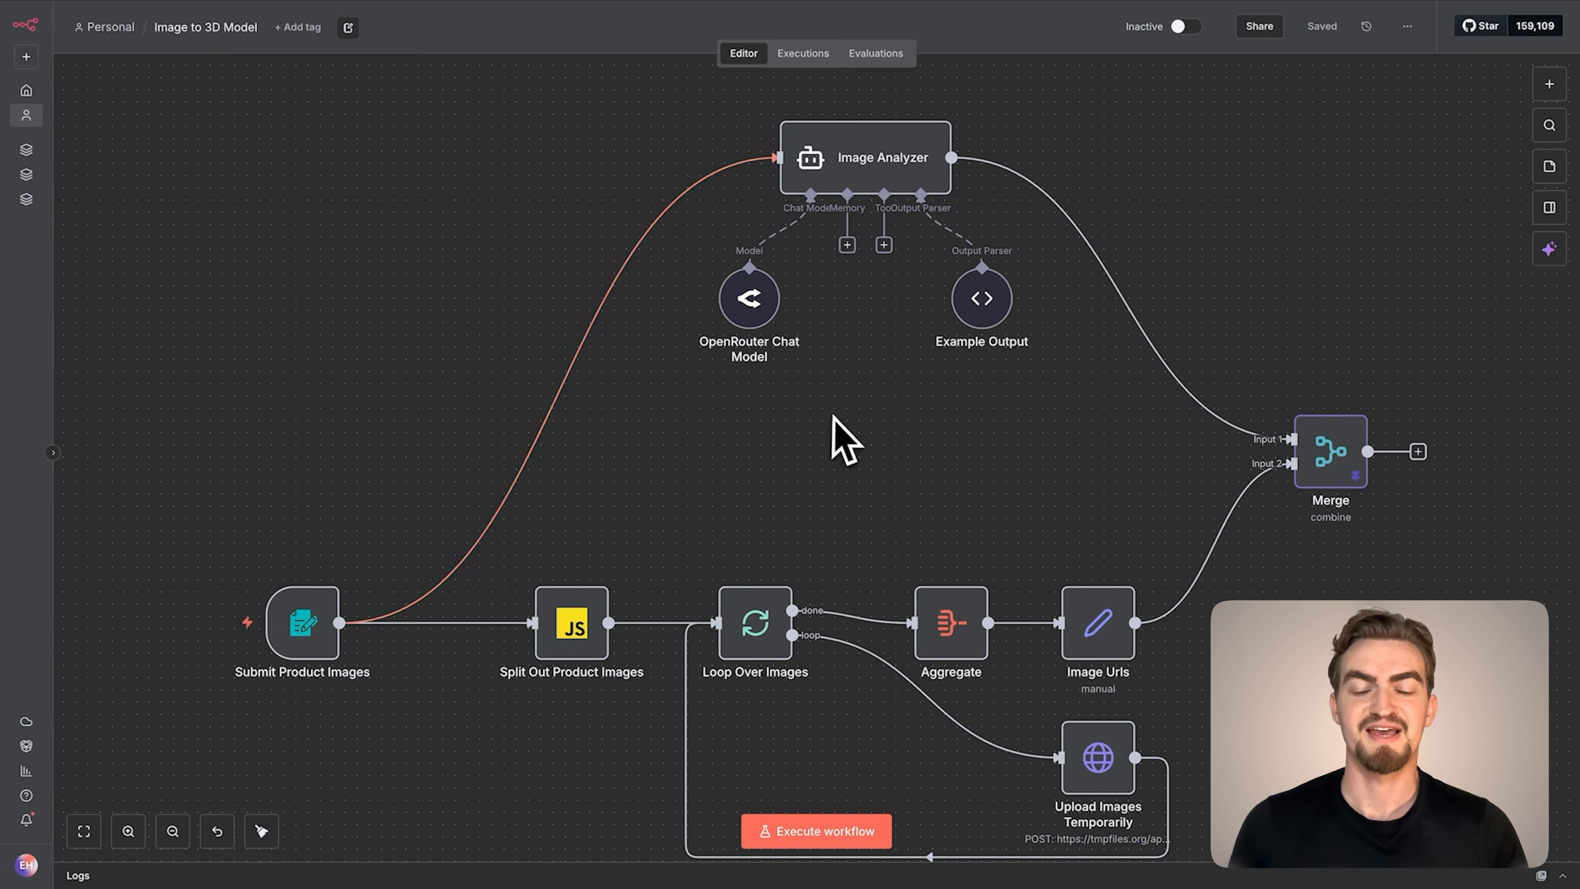
Add an Edit Fields (Set) node after the Merge node
scroll(840, 440, down, 5)
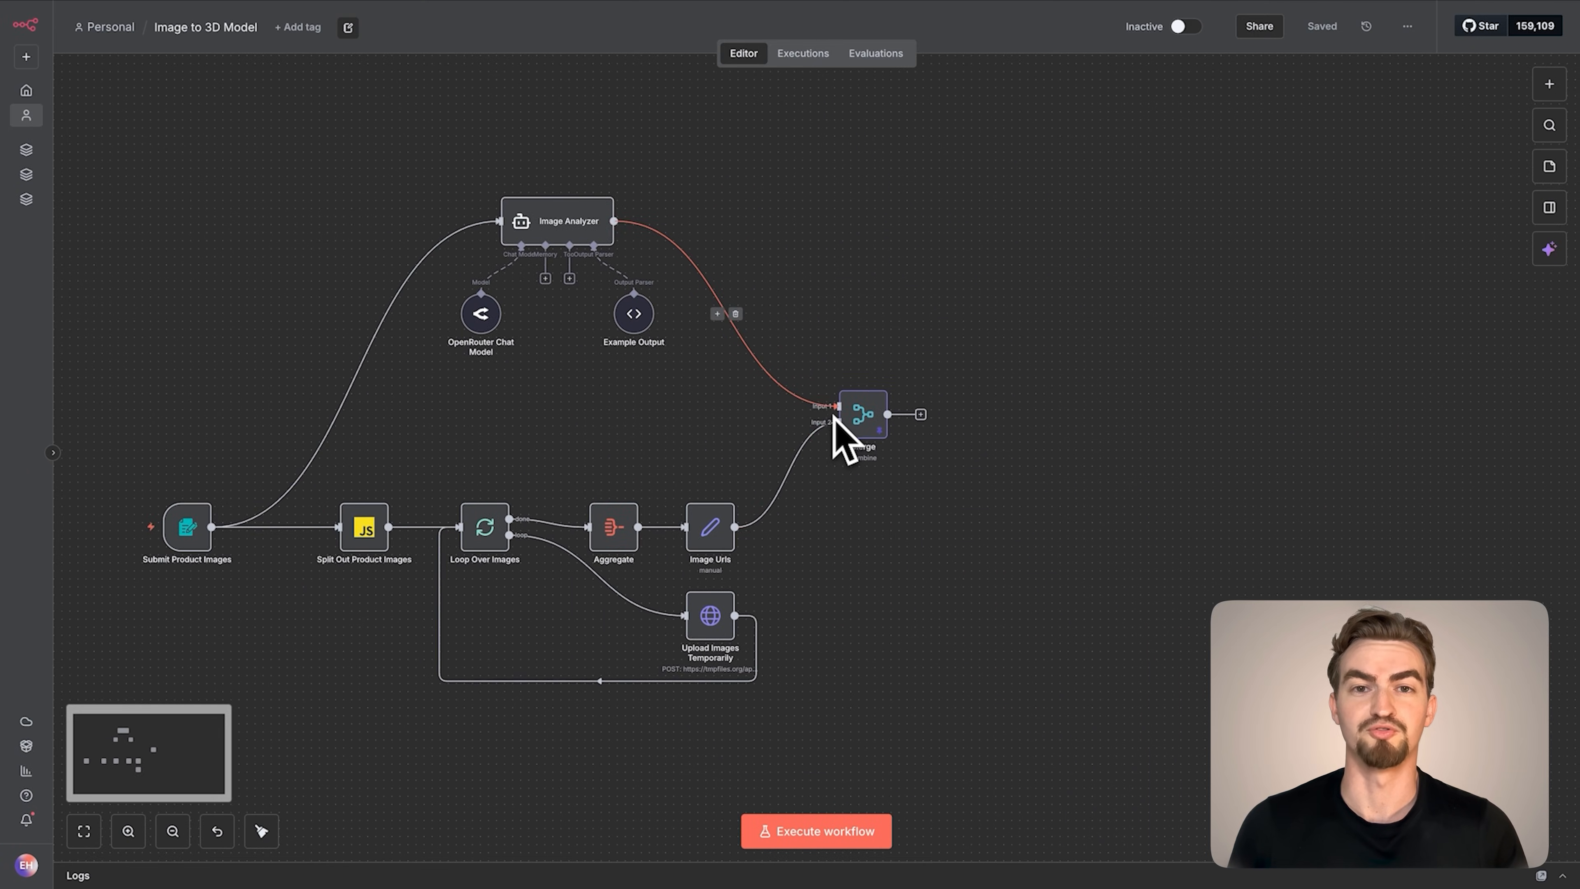
click(927, 421)
text(set)
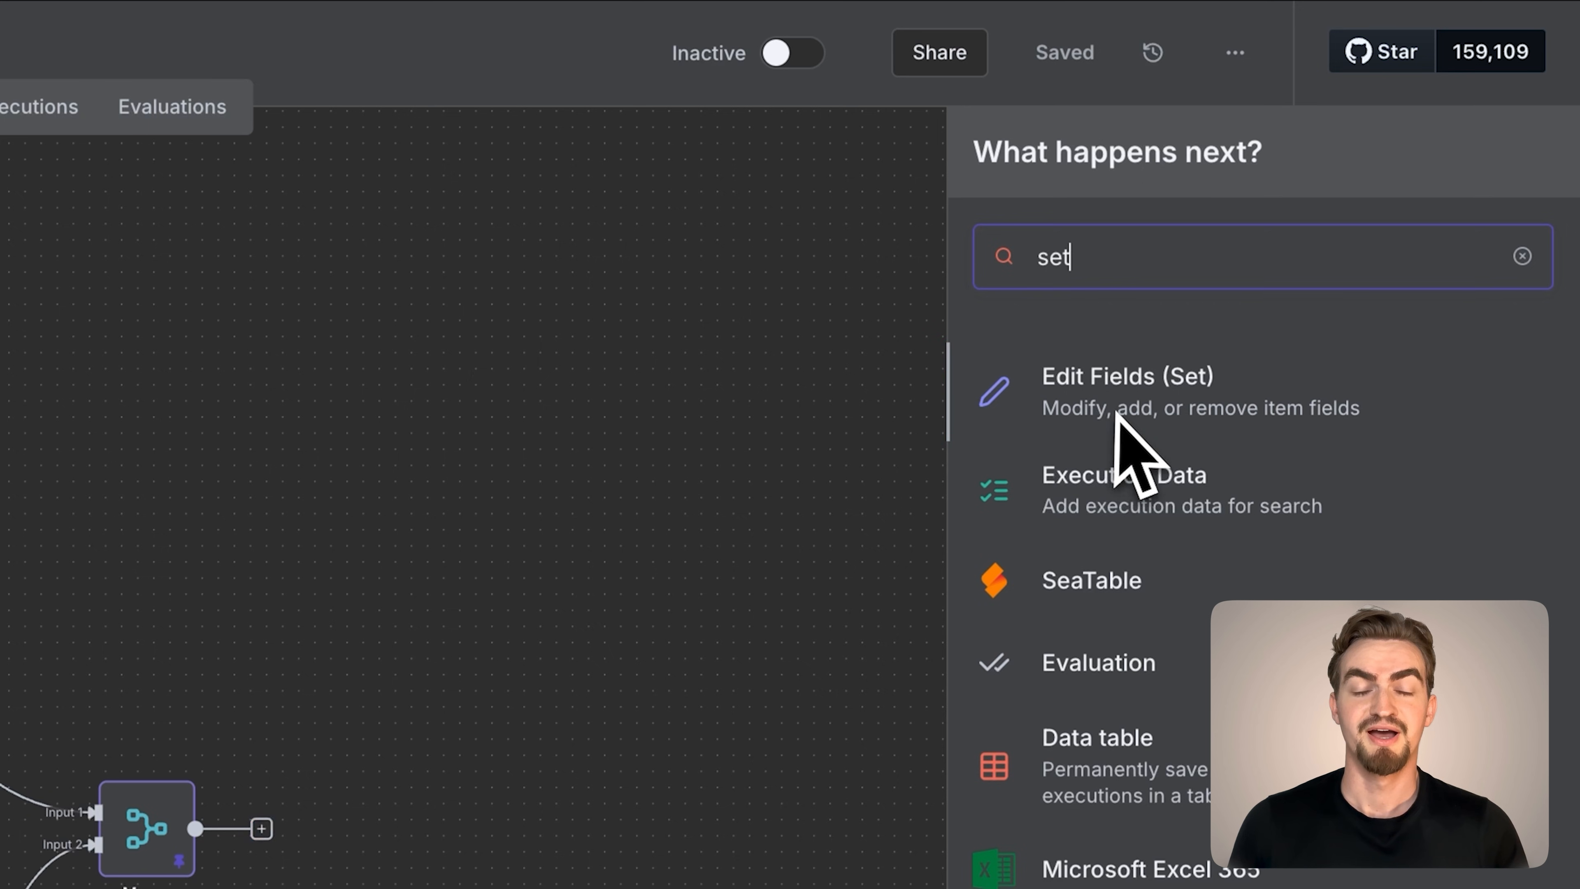
click(1115, 398)
Rename the Edit Fields node to settings and add a string field named FAL_AI_API_KEY
click(712, 50)
text(setting)
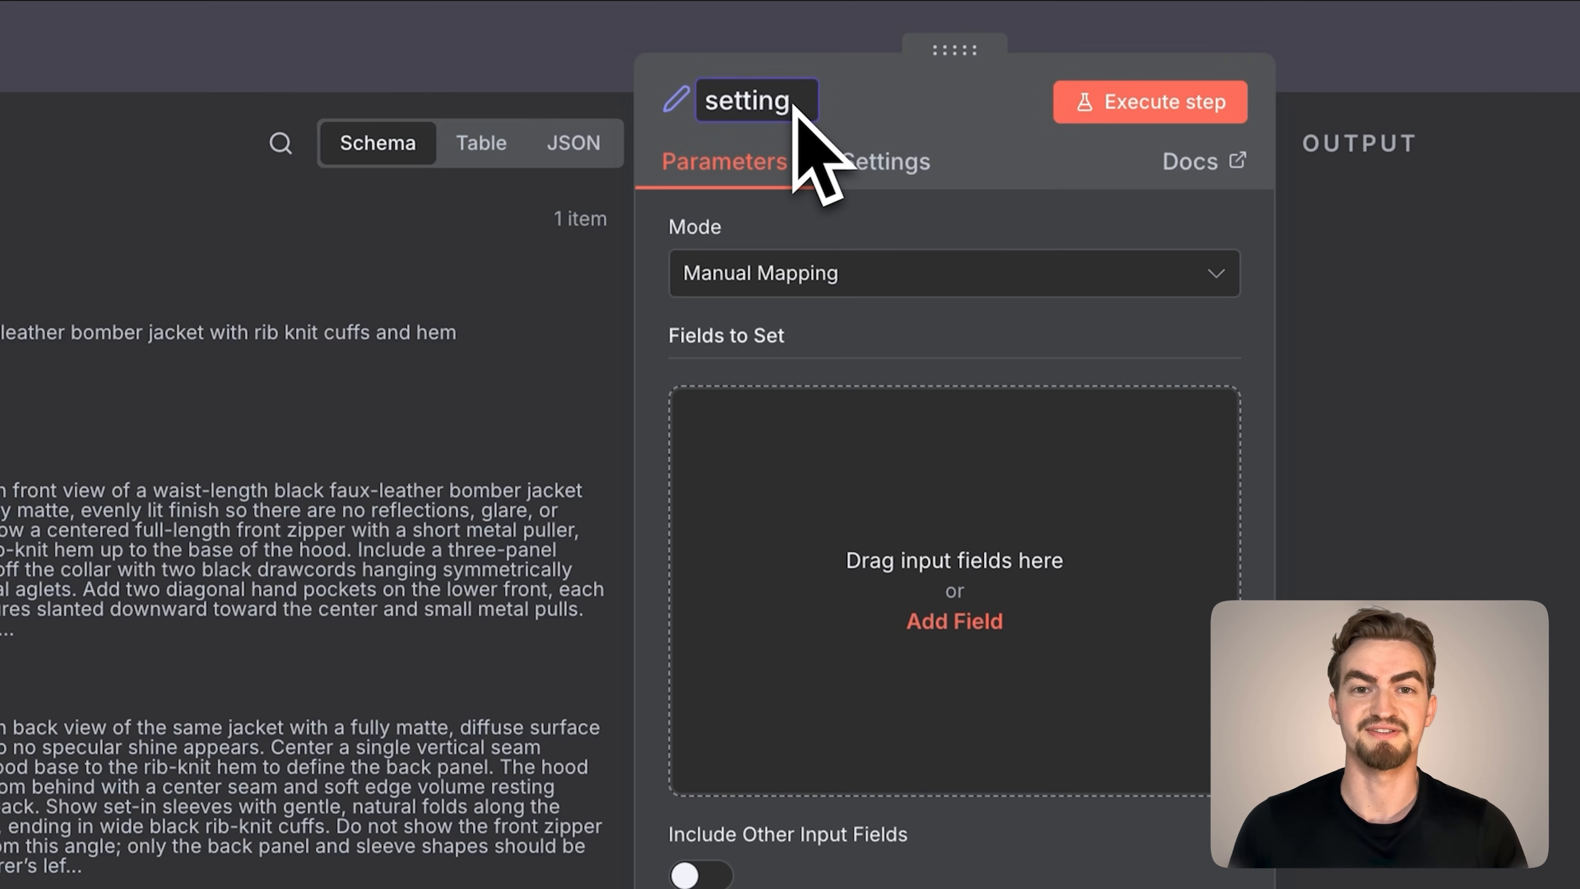
text(s)
click(955, 620)
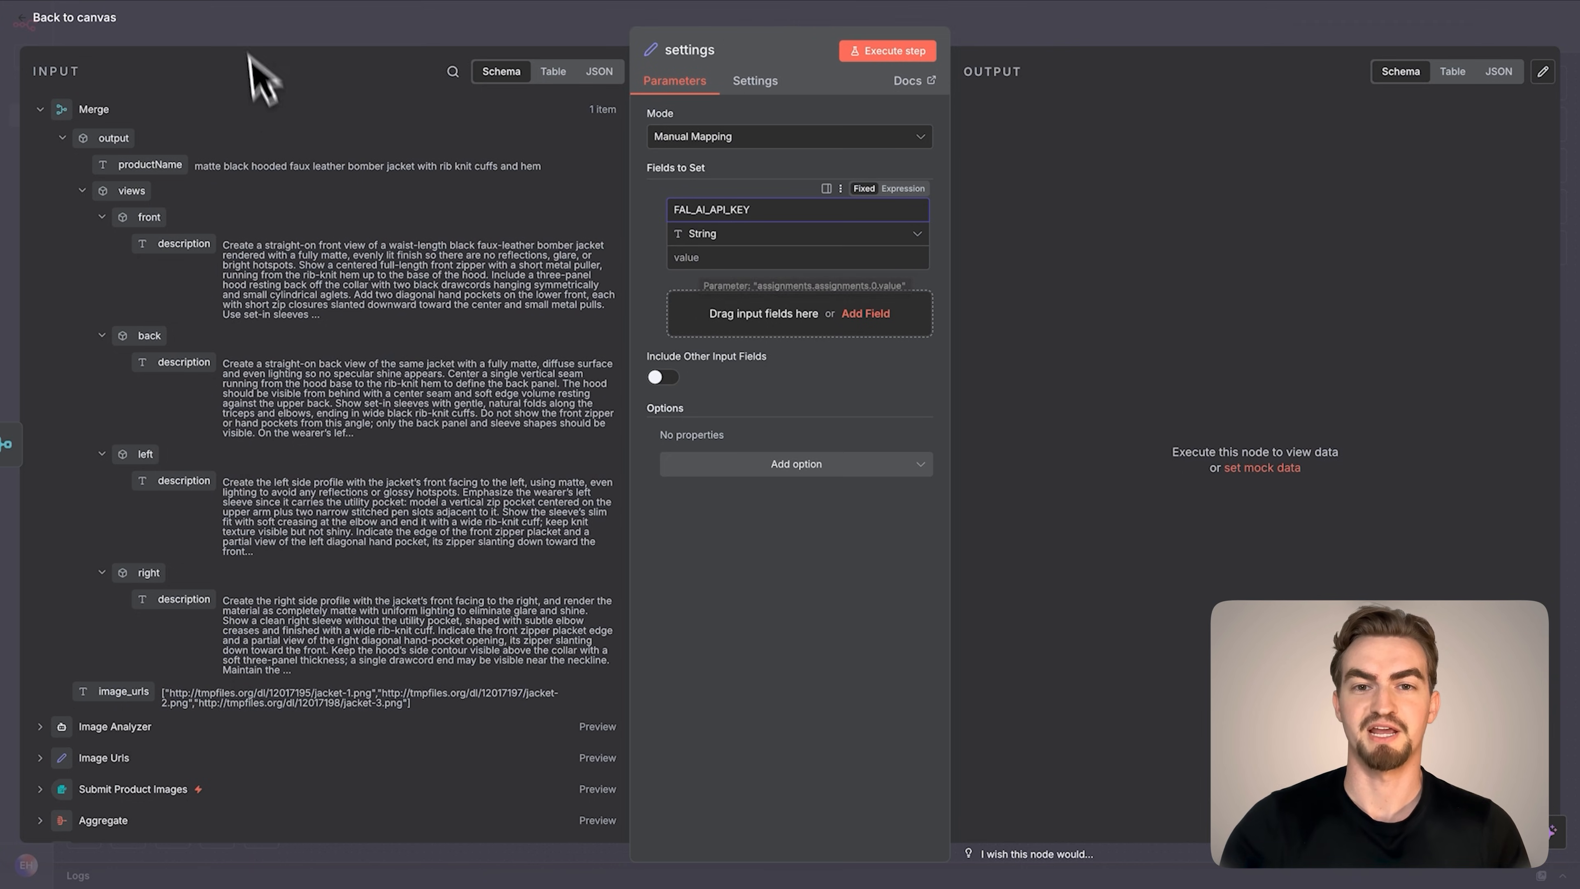
Open fal.ai from the link in the Google Docs notes, enter the dashboard and go to the API Keys page
click(333, 39)
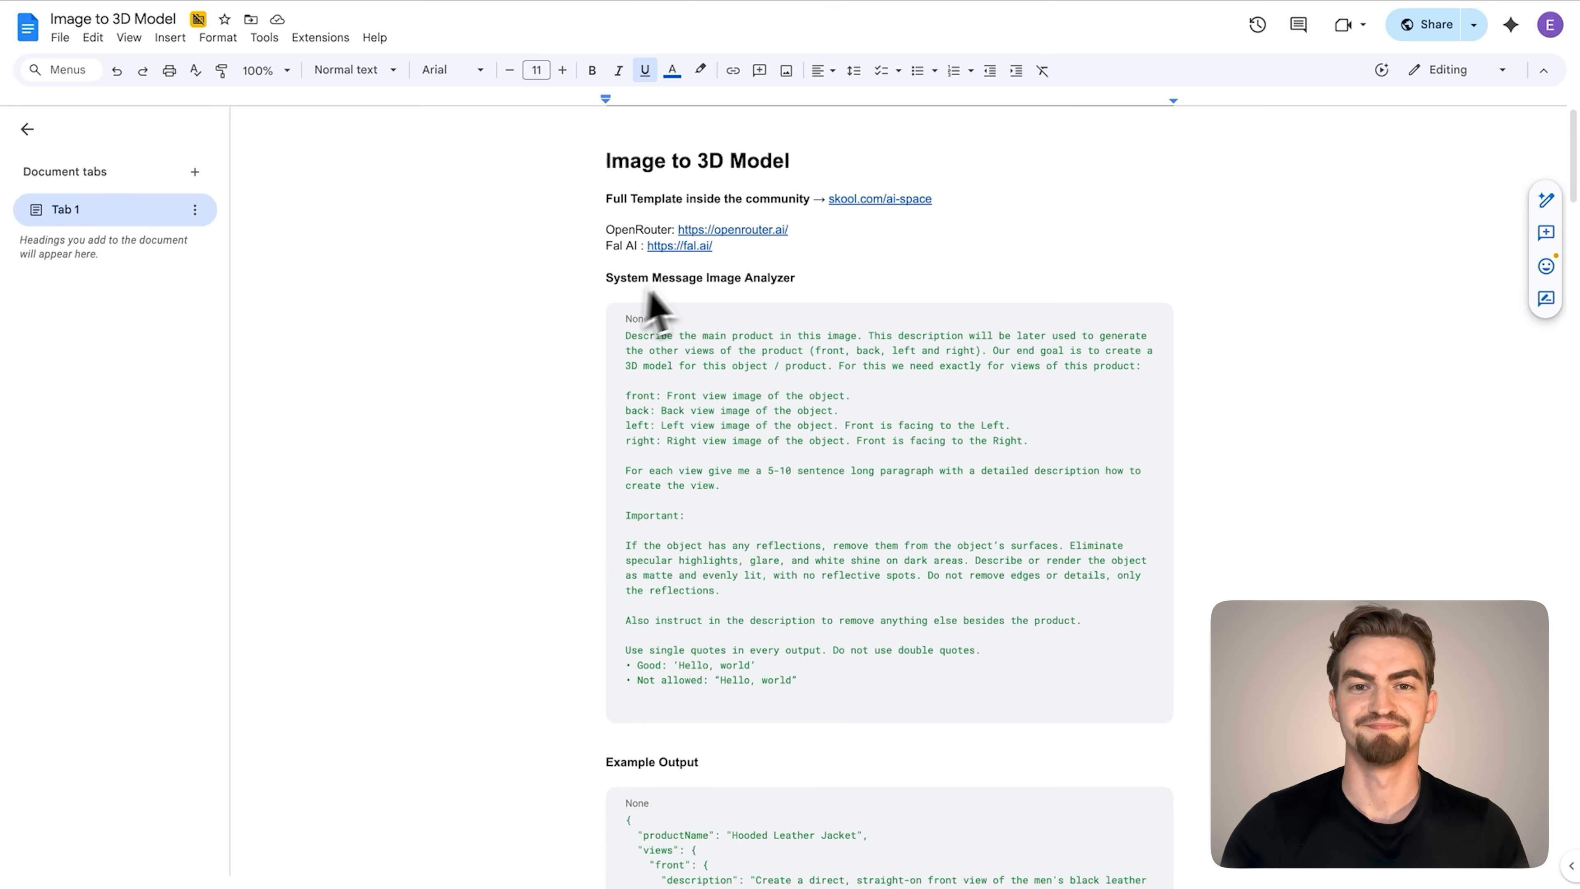
click(687, 248)
click(794, 468)
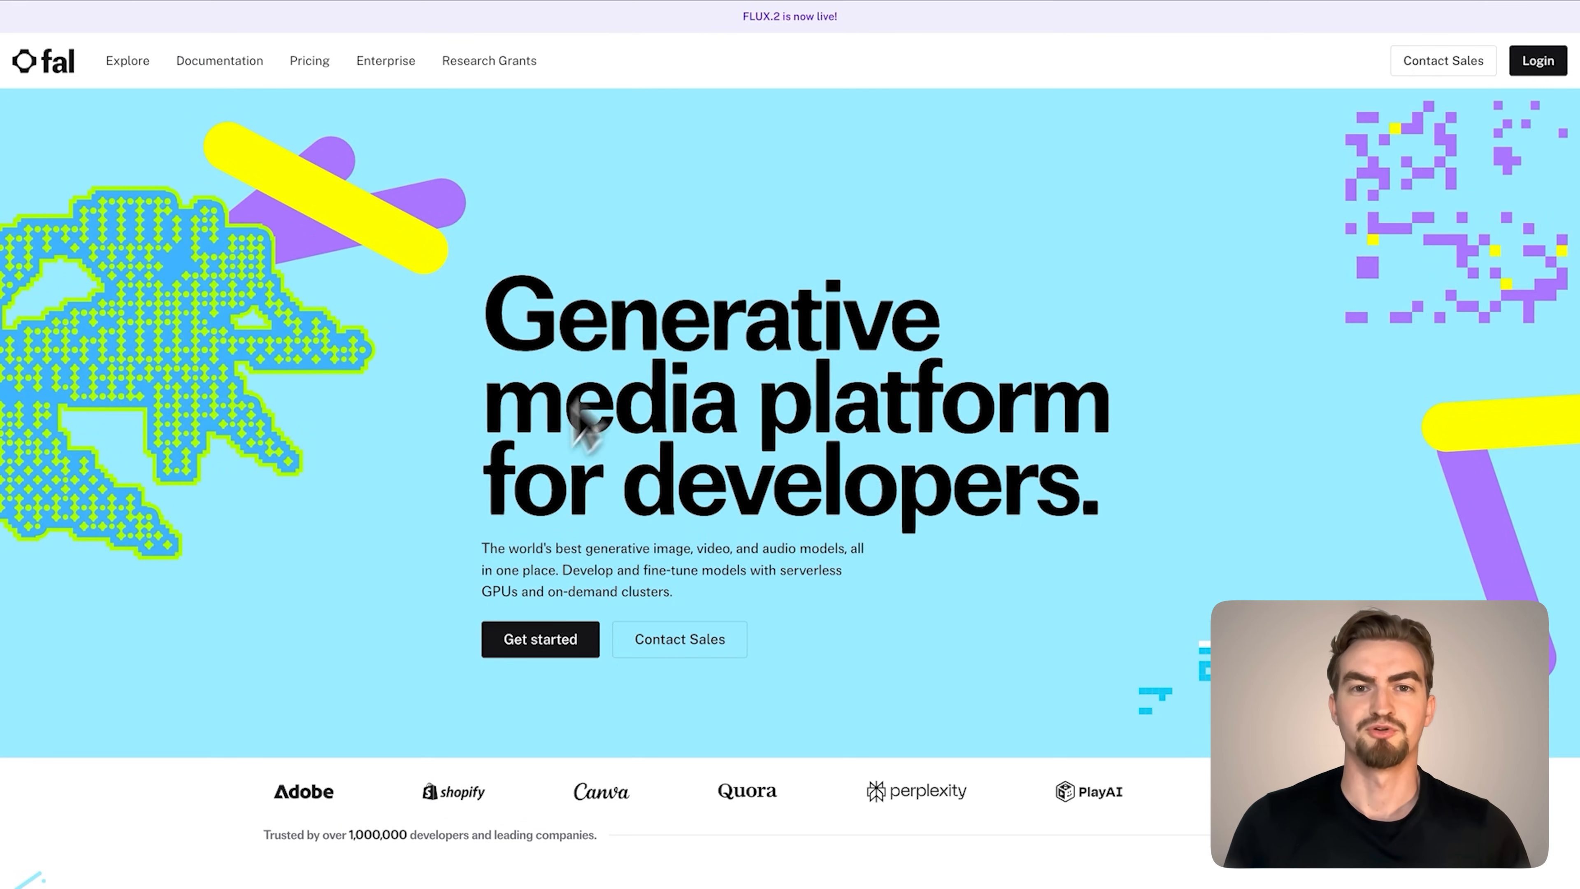
click(558, 642)
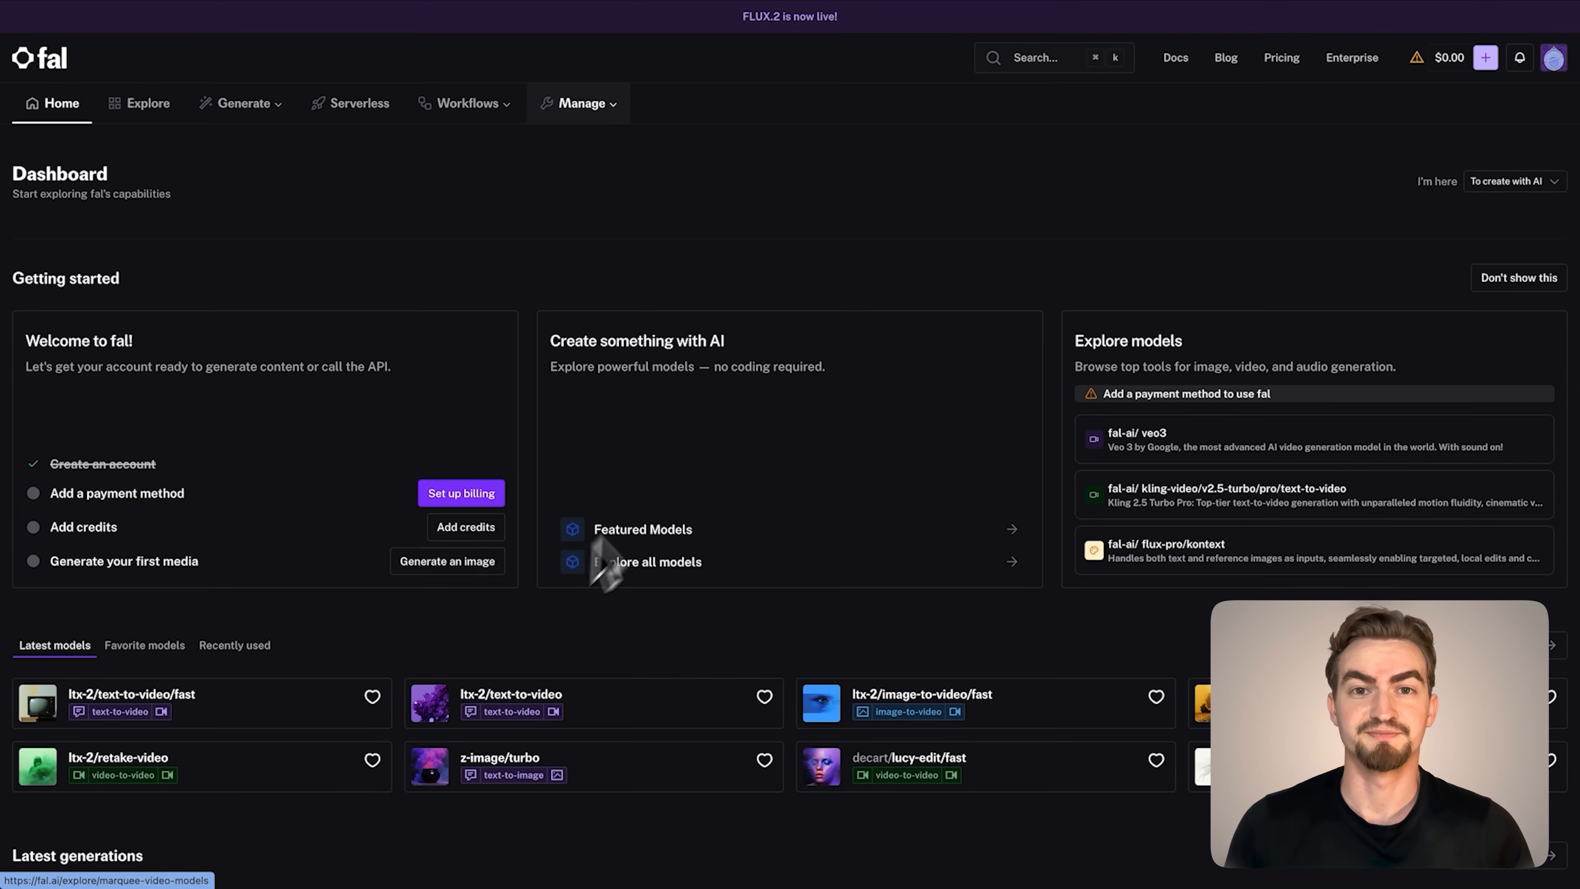
click(616, 105)
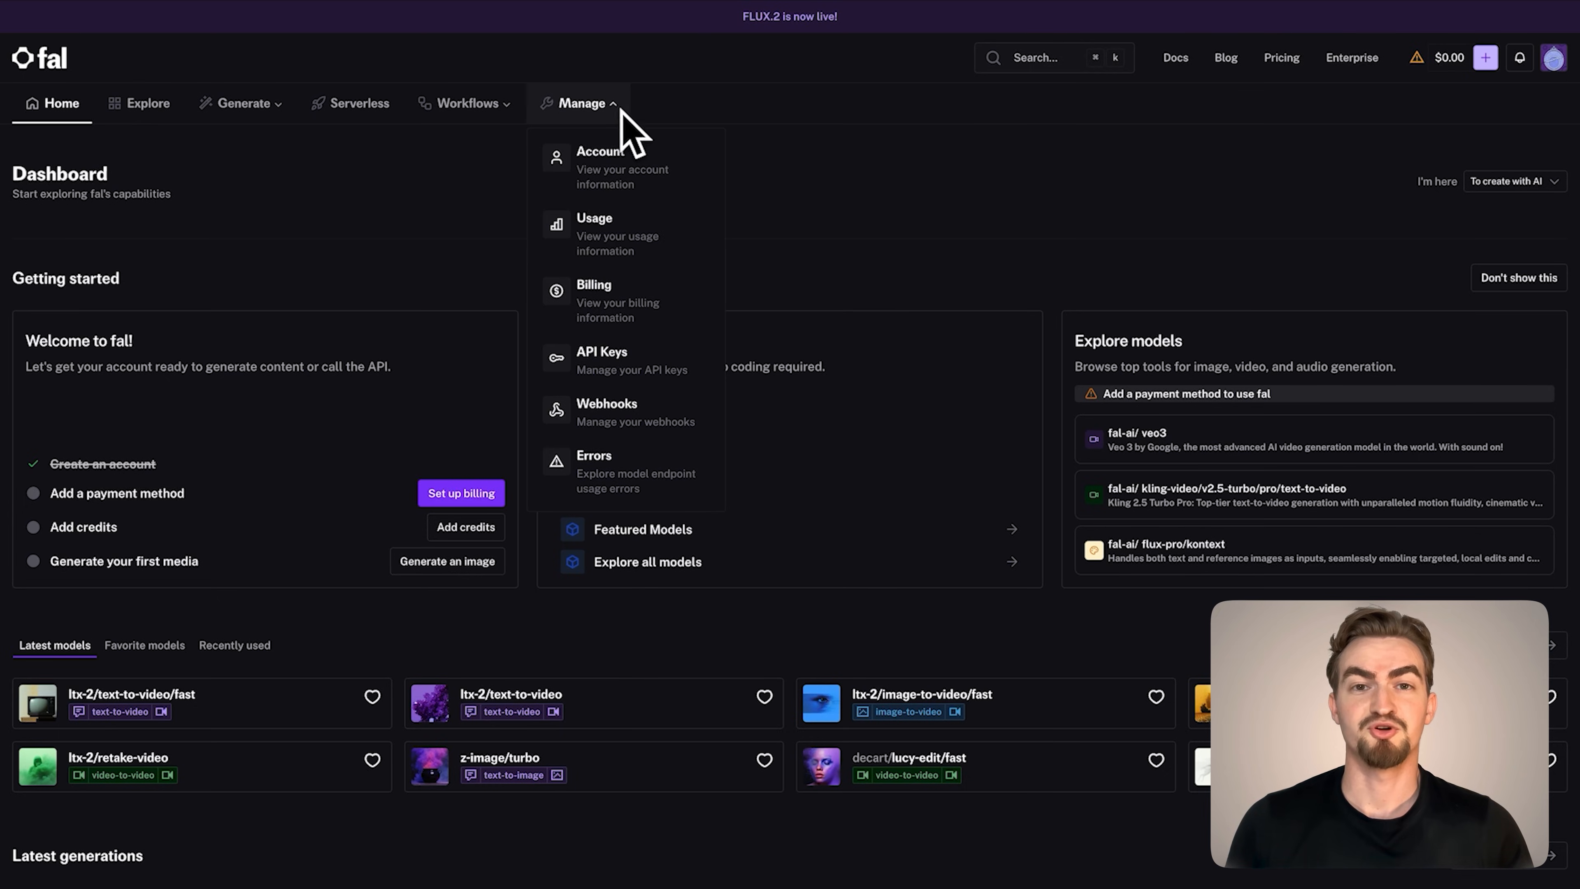
click(597, 367)
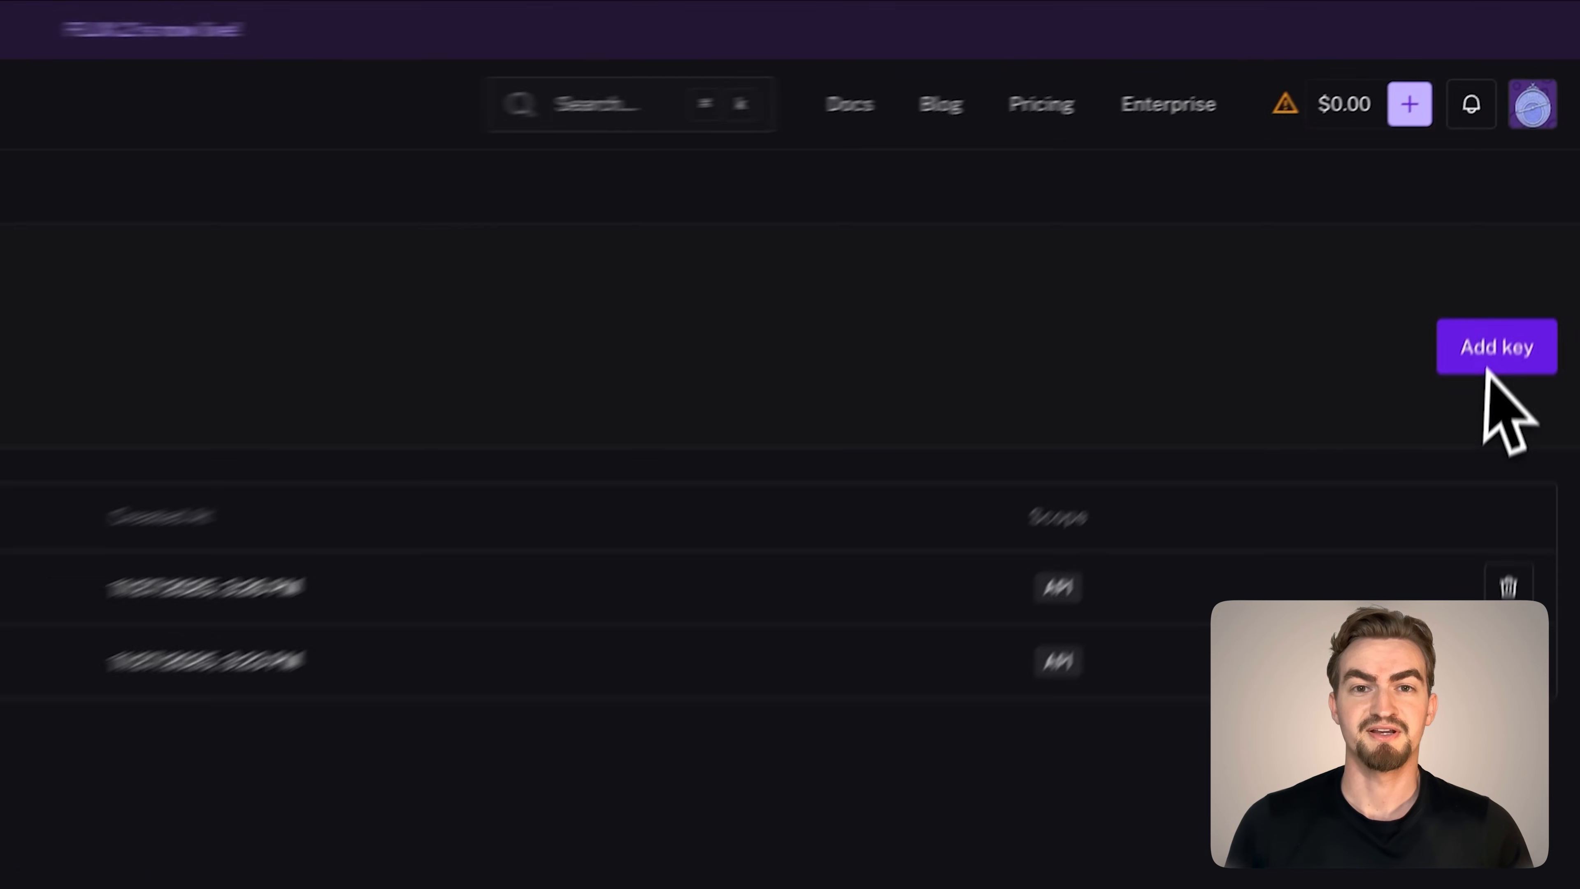
Create a new fal.ai key with API scope and copy it
click(1534, 192)
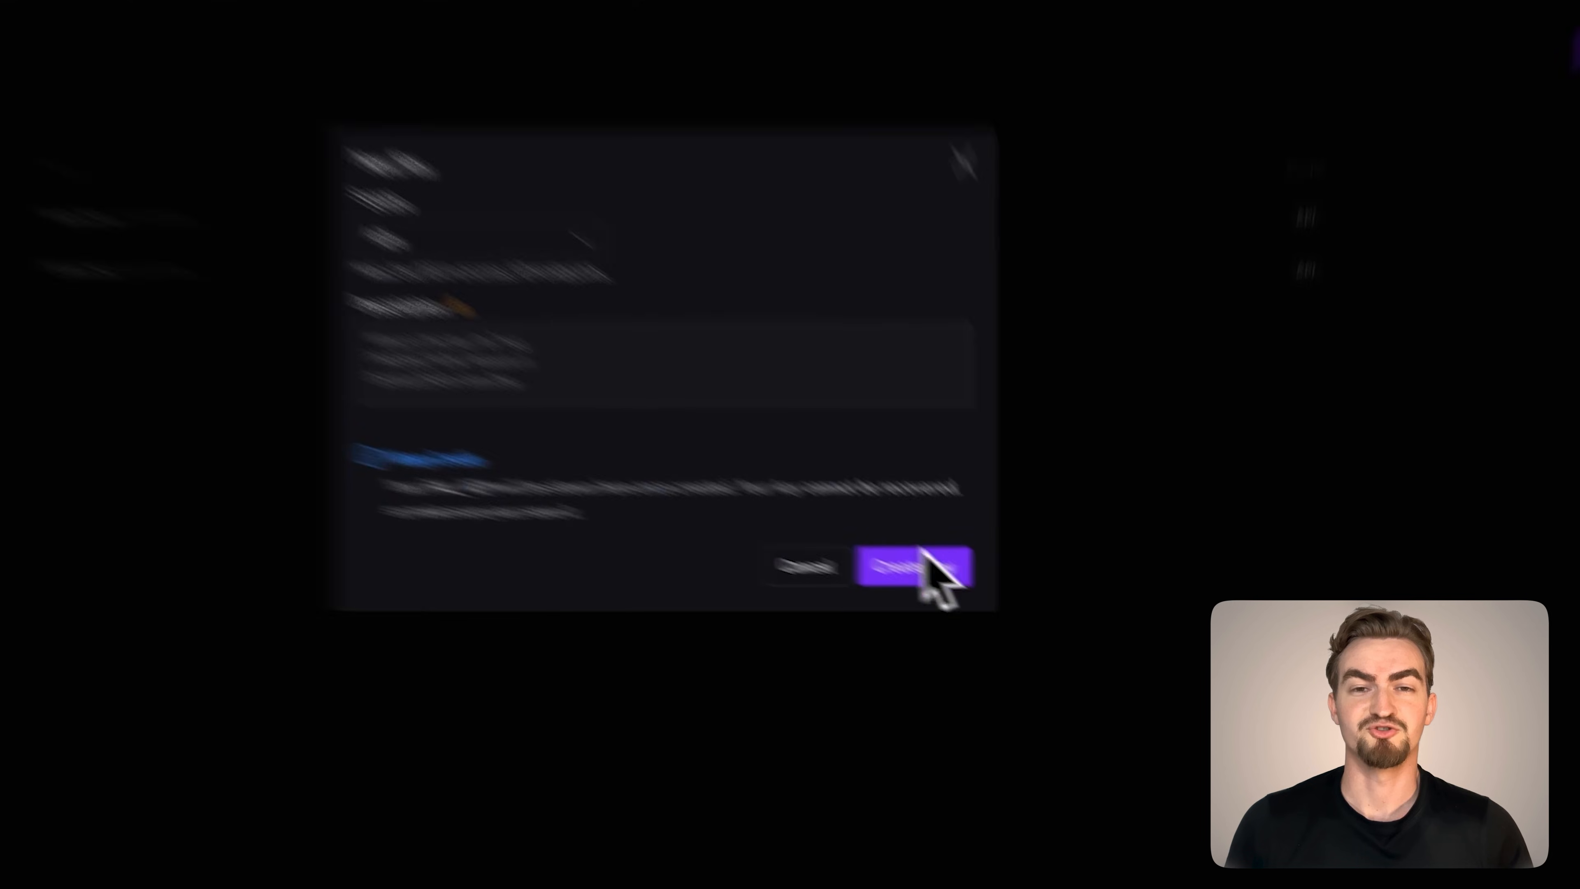
click(994, 591)
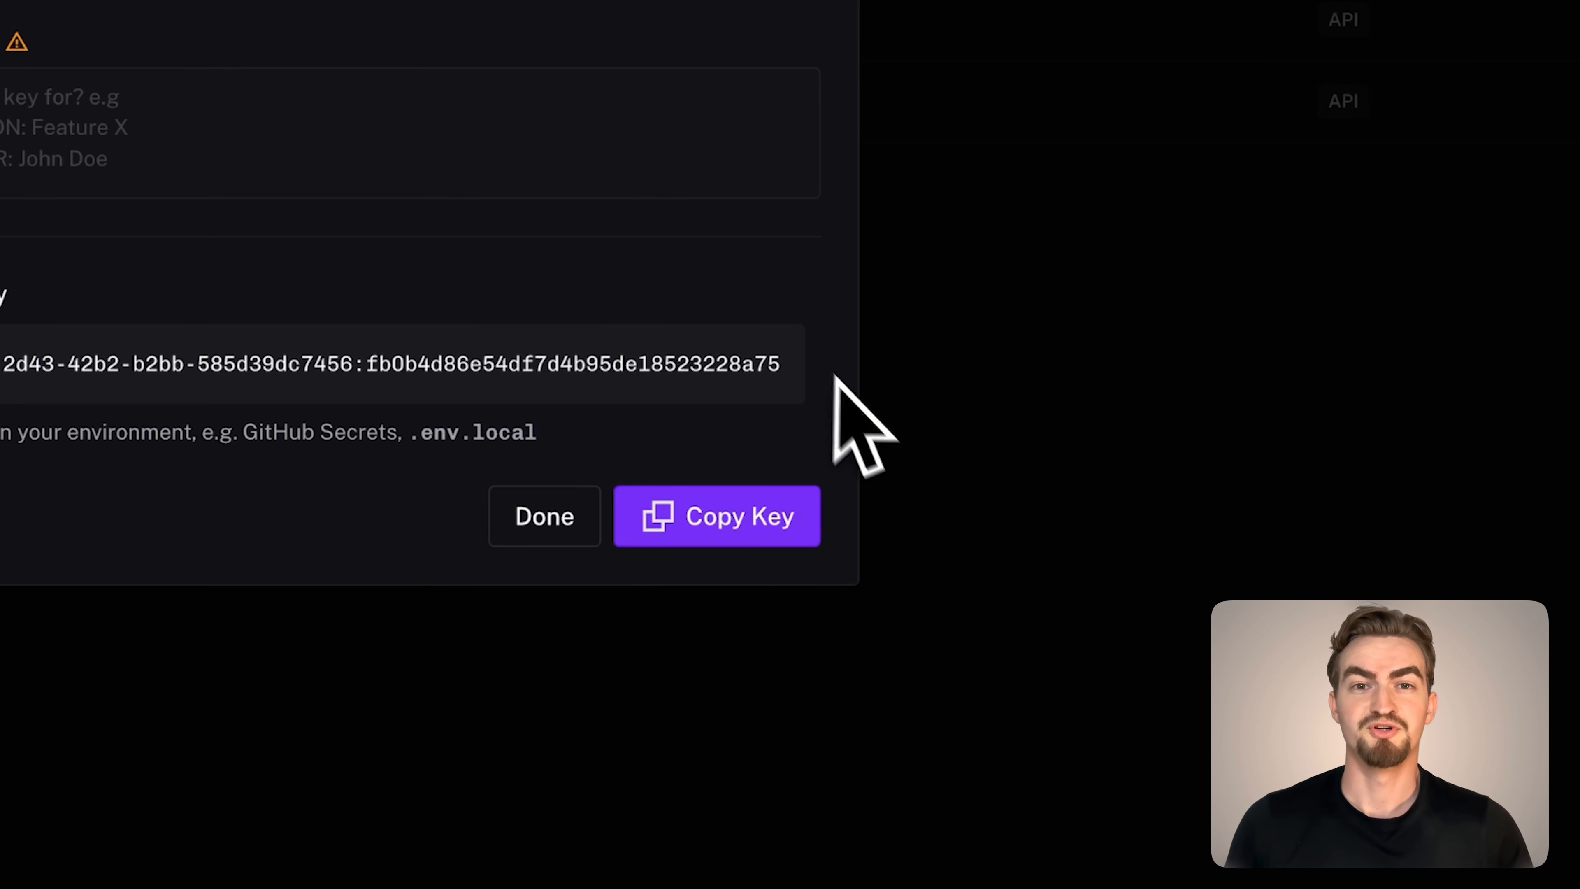
click(760, 537)
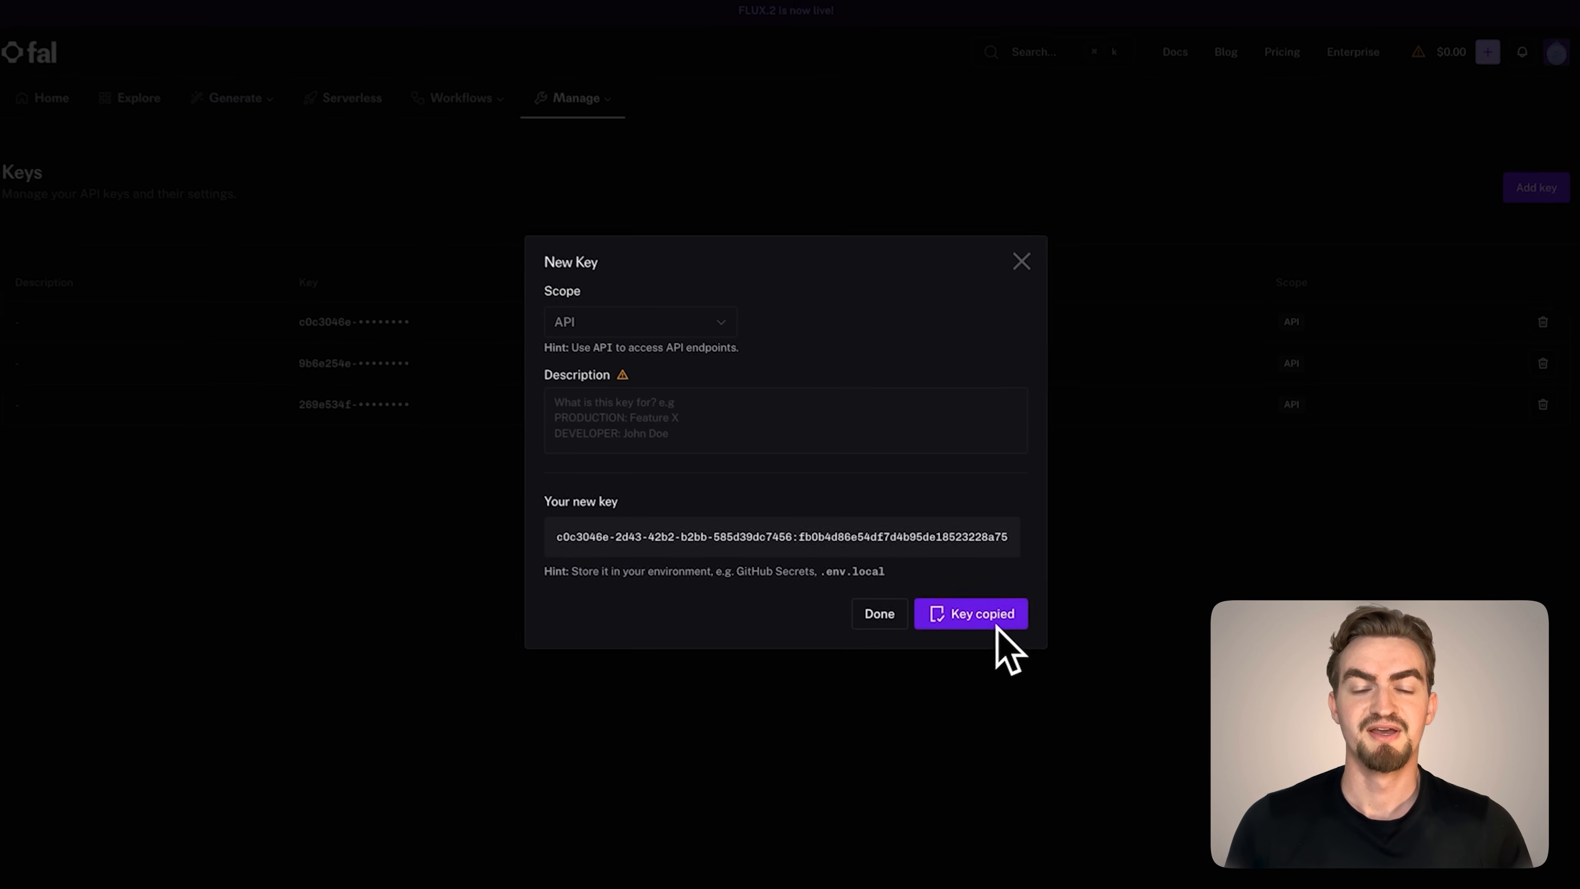
Switch back to n8n, paste the fal.ai API key as the FAL_AI_API_KEY value and return to the canvas
mouse_move(293, 2)
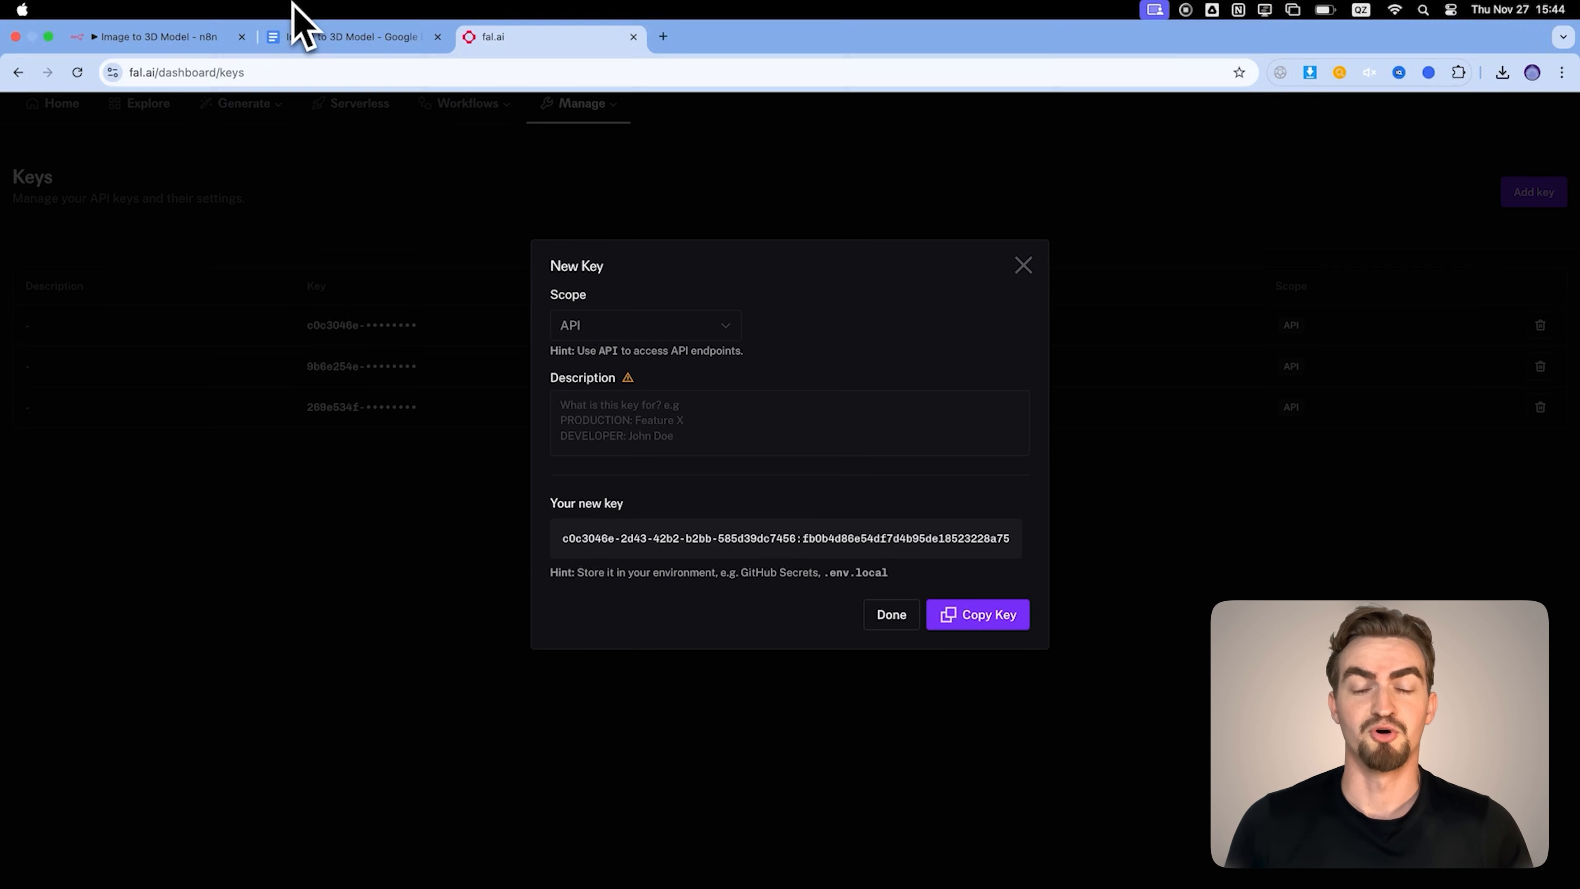
click(208, 43)
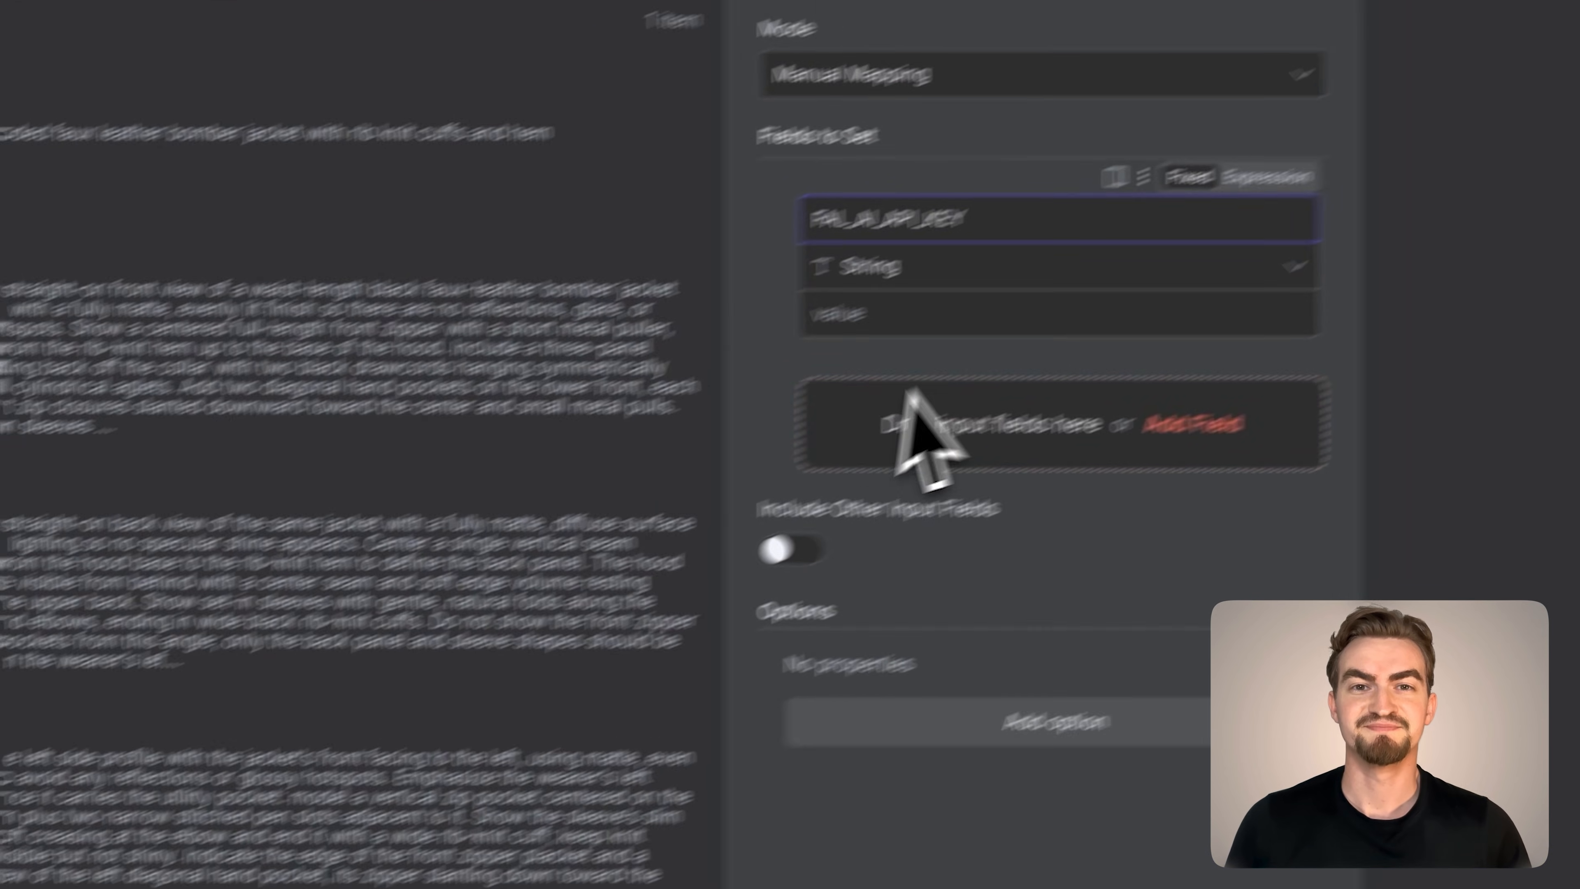
click(746, 263)
key(super+v)
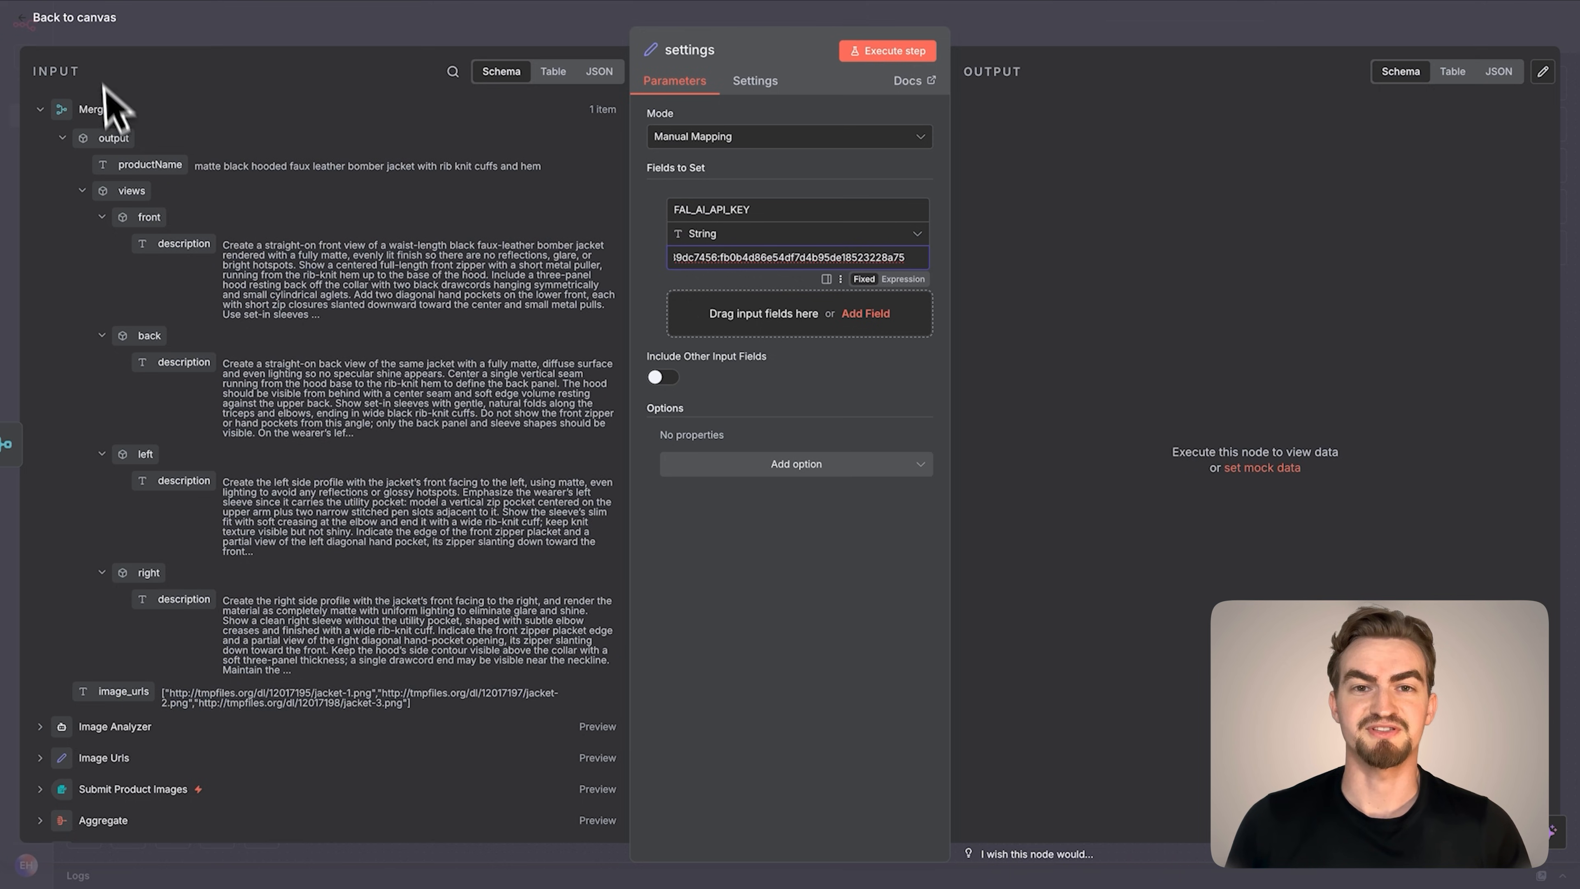
click(93, 19)
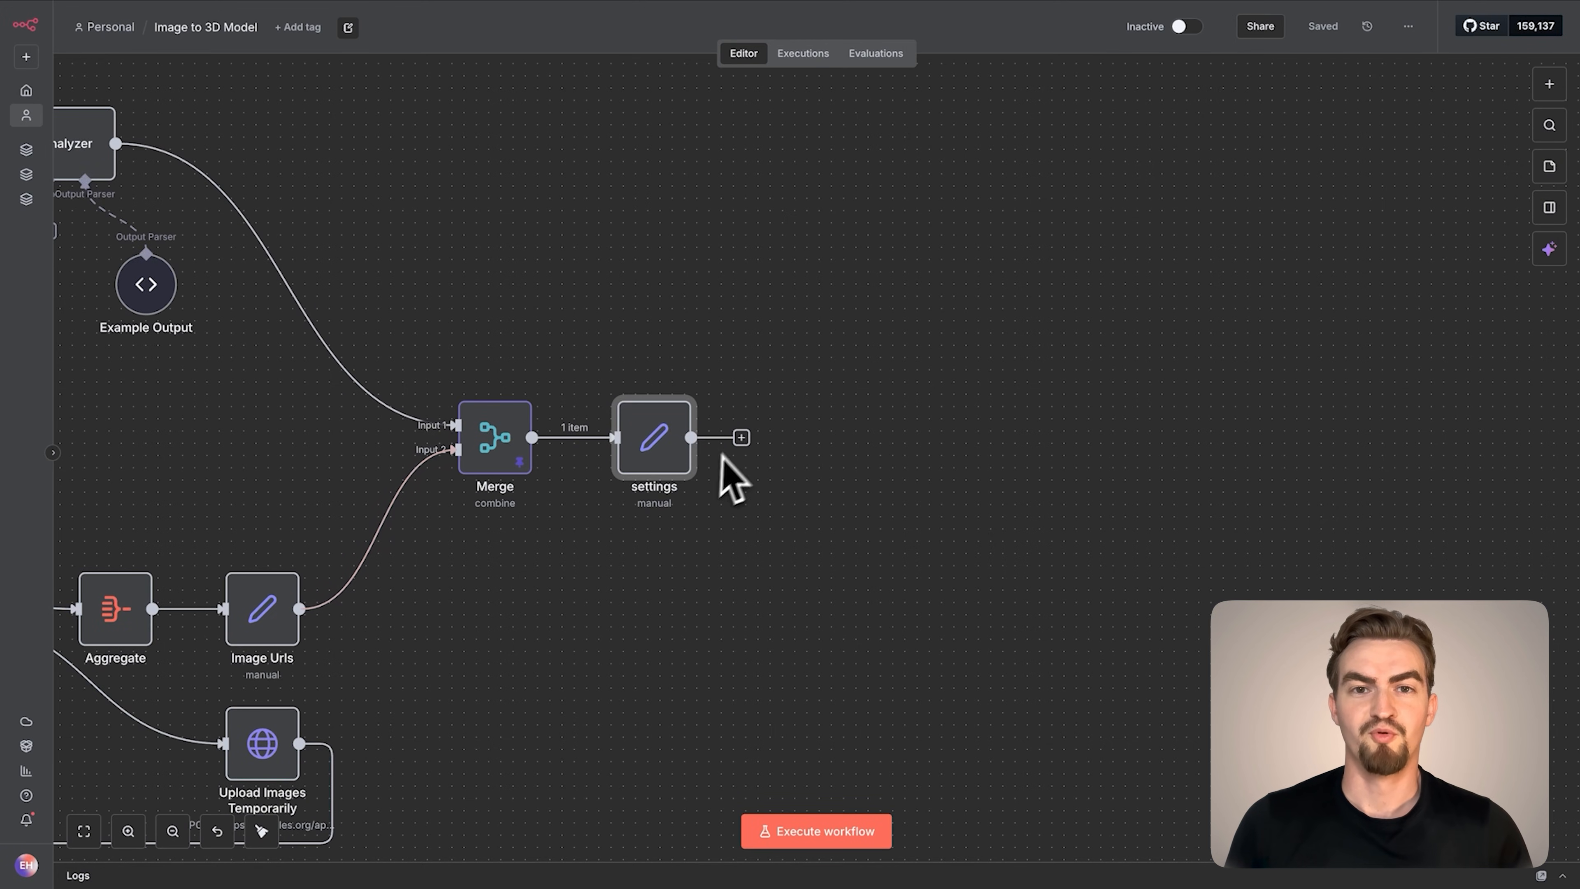
Add an HTTP Request node after settings and rename it Create Front View
click(740, 439)
text(http)
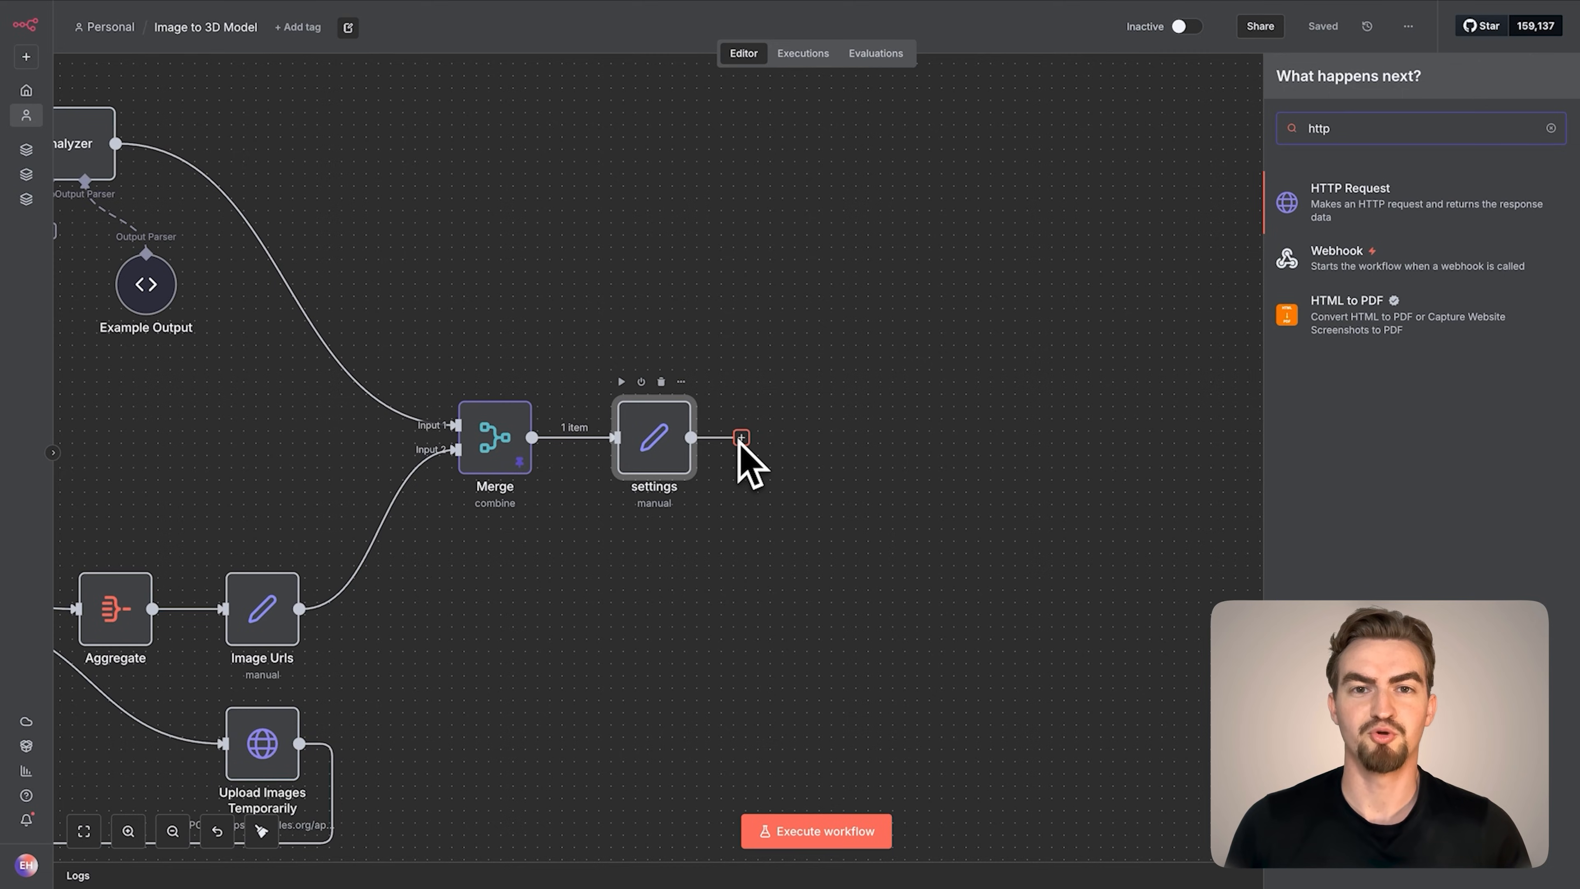
click(1323, 199)
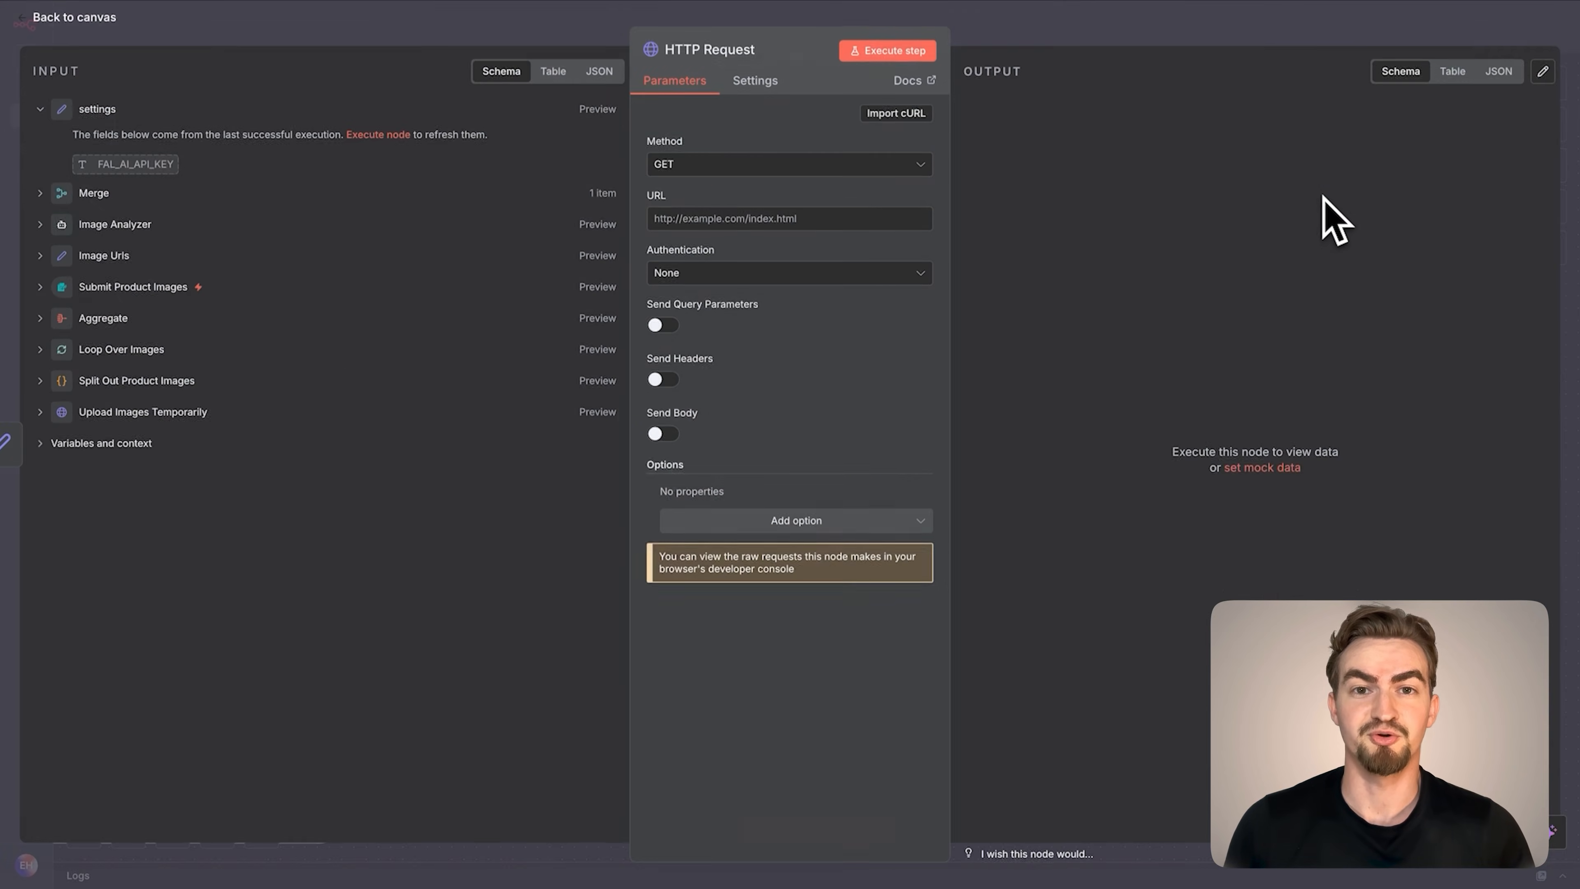
click(750, 55)
text(Create Front)
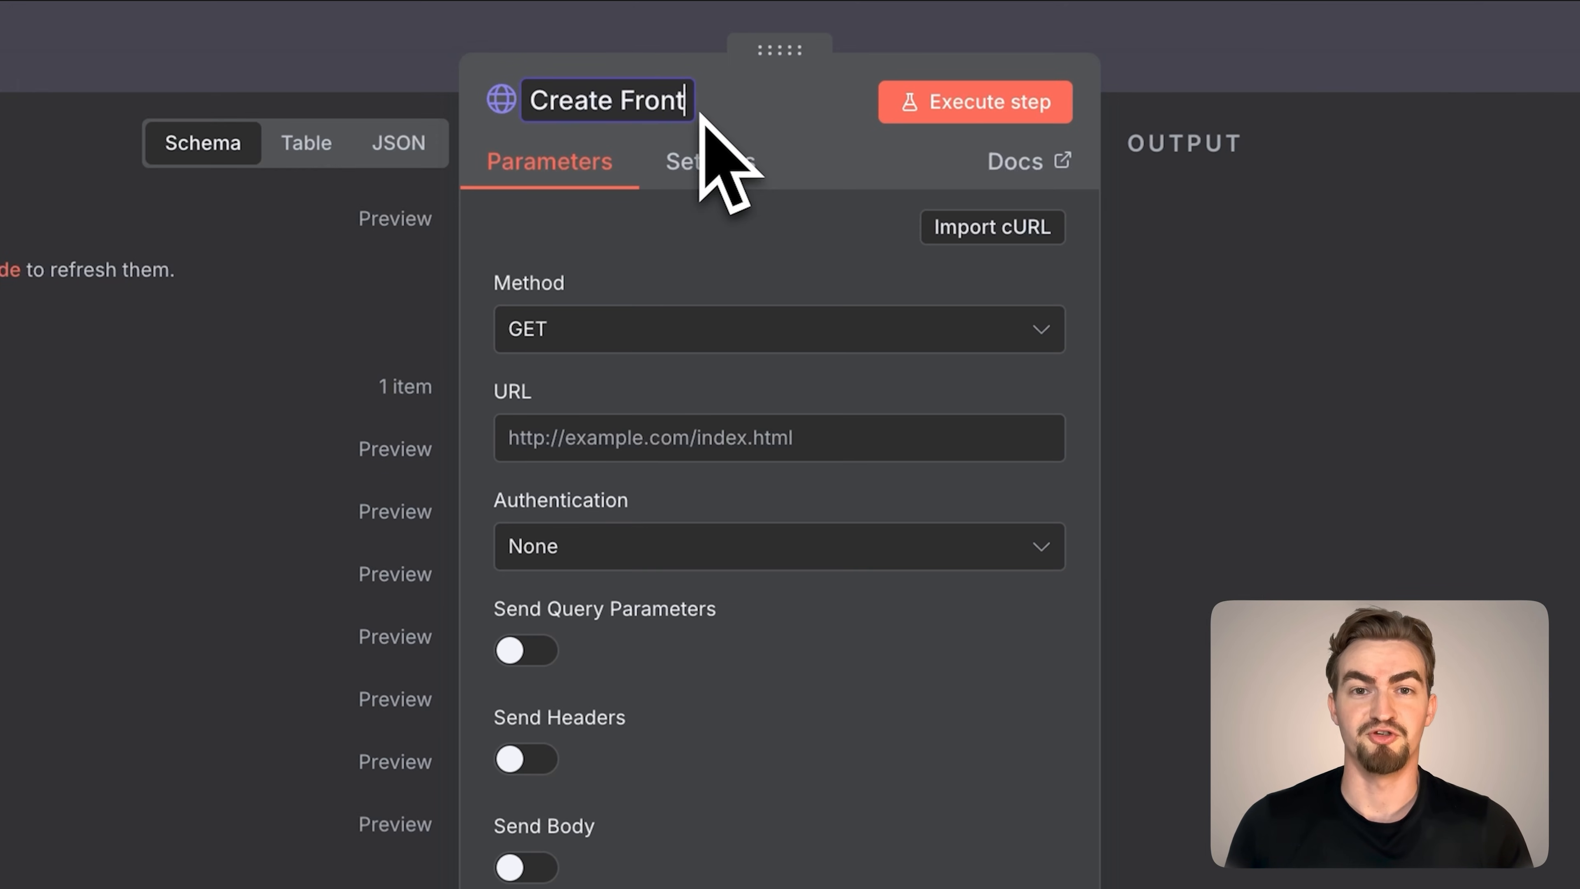
text( View)
Copy the nano-banana-pro edit cURL command from the Google Docs notes and import it into the Create Front View node
click(995, 230)
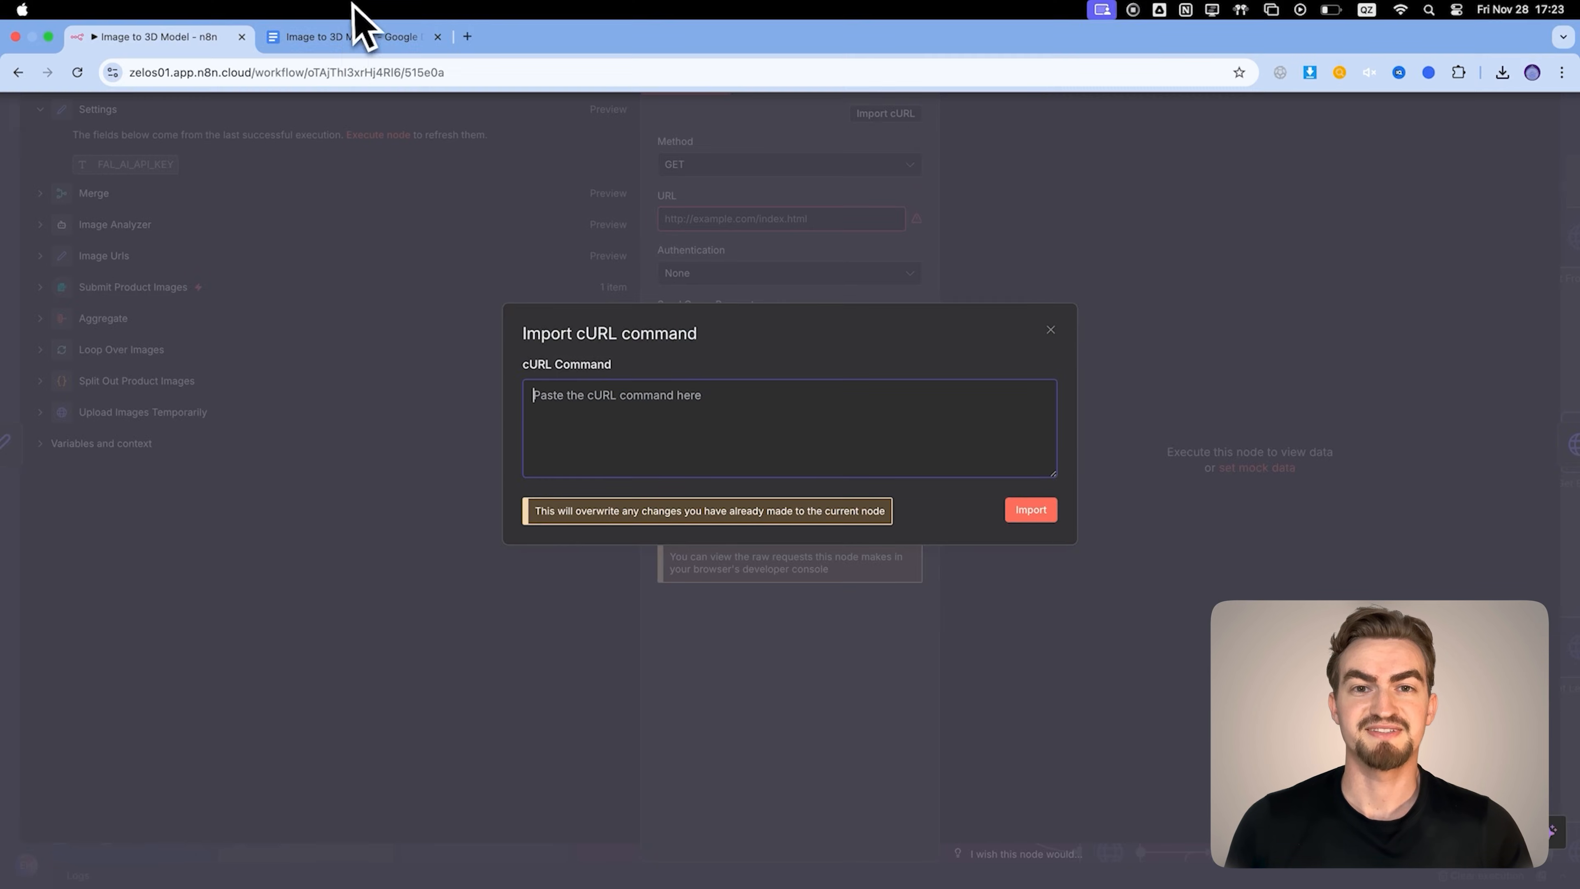
click(356, 32)
drag(646, 574, 599, 421)
key(super+c)
click(205, 35)
key(super+v)
click(1031, 510)
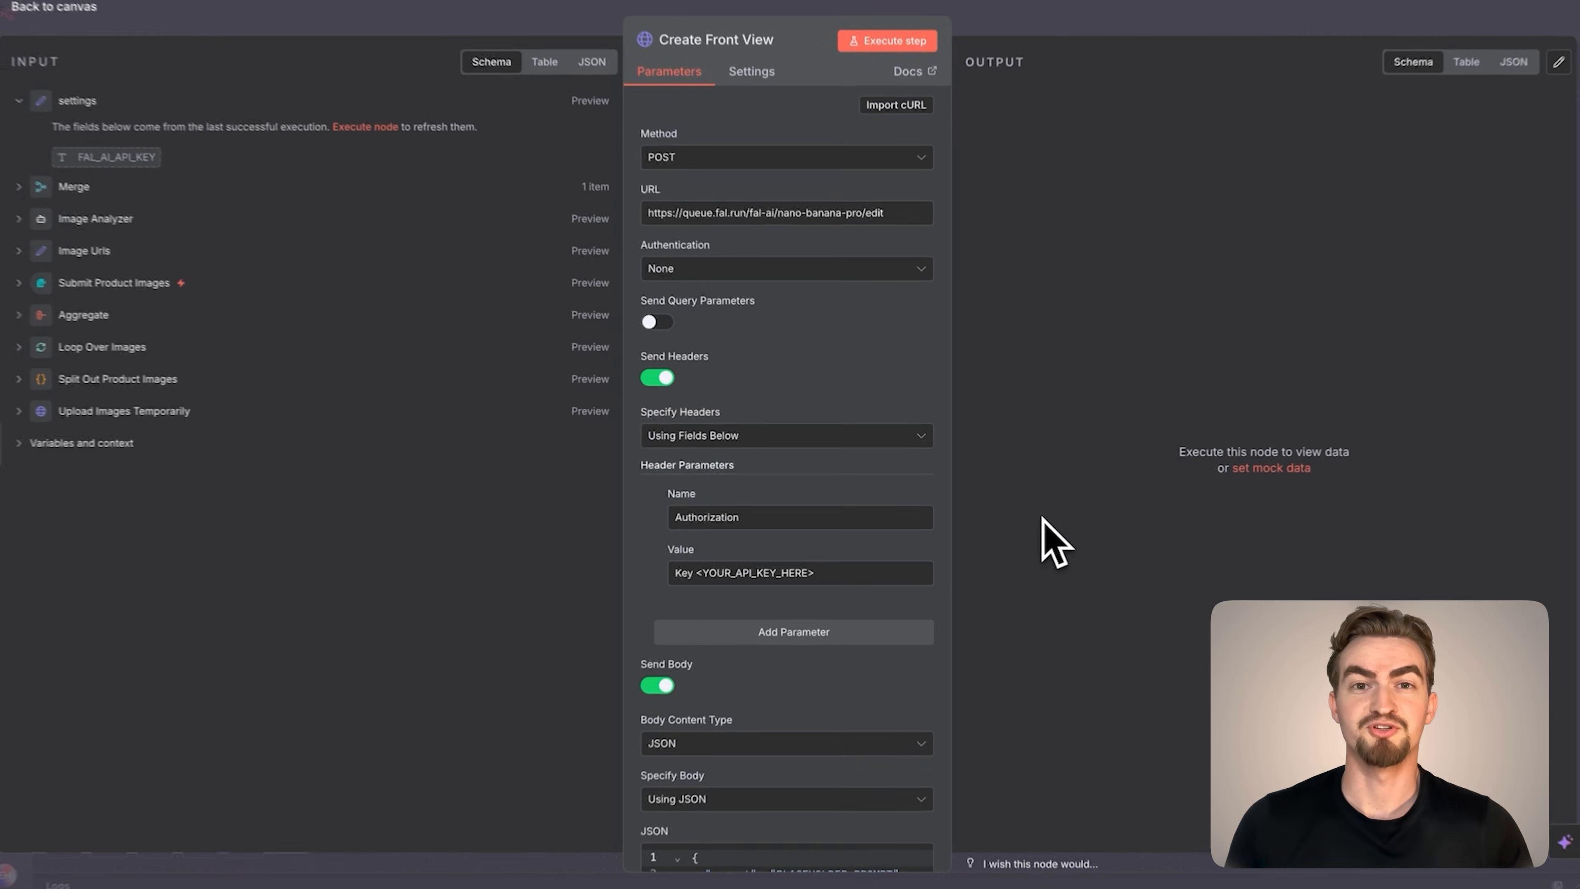
Execute the settings node, submitting the three jacket PNGs from the Leather Jacket folder through the test form
click(82, 25)
double_click(661, 447)
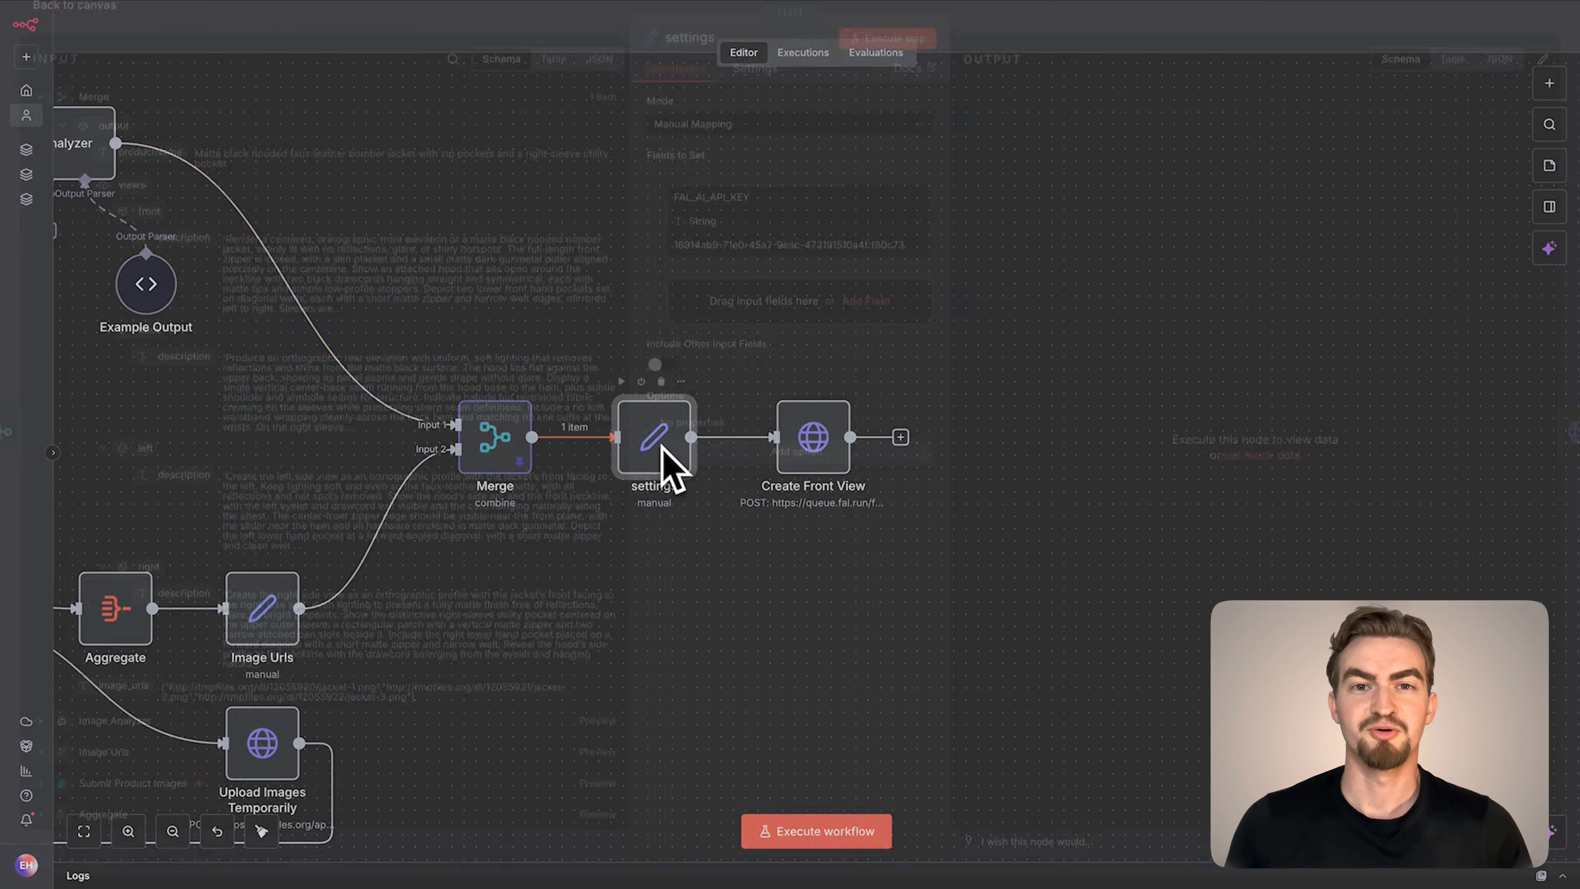
click(871, 55)
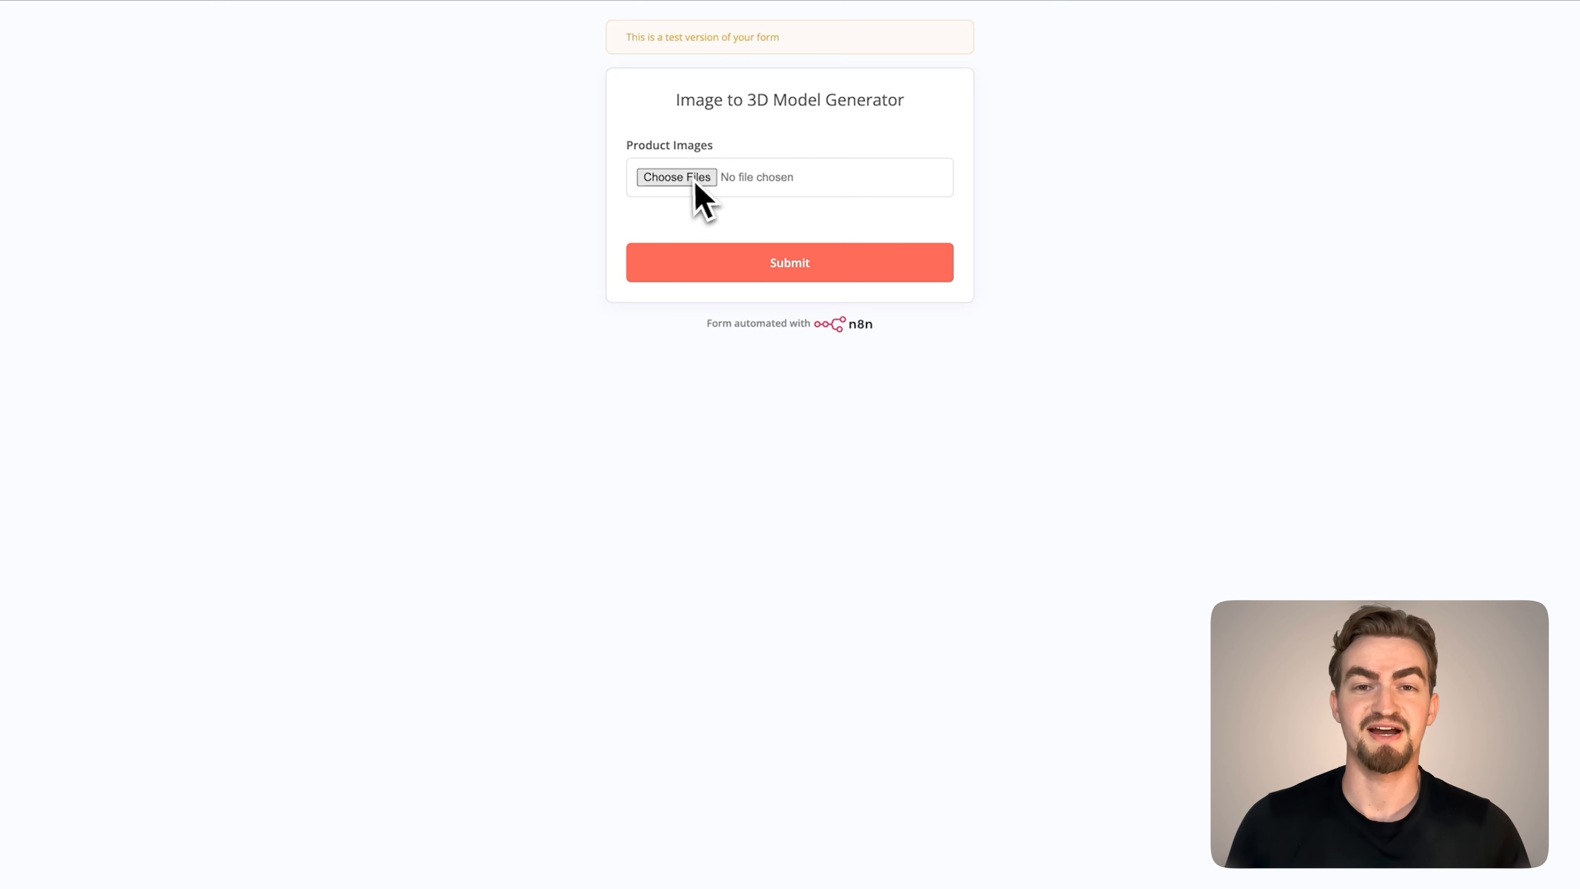
click(691, 182)
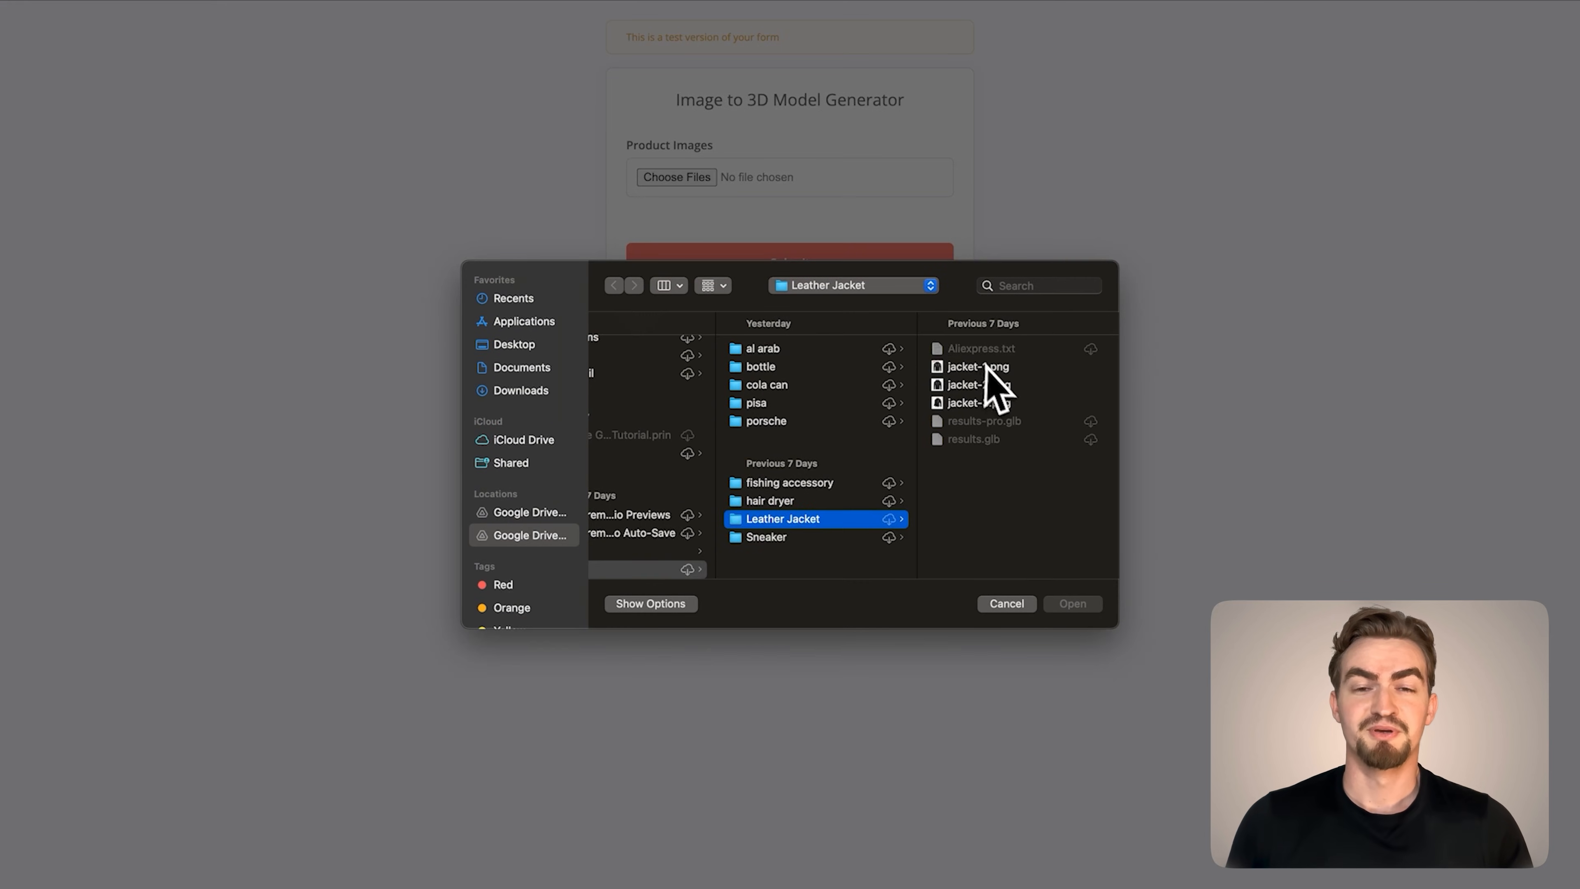
shift+click(809, 403)
click(1065, 604)
click(899, 274)
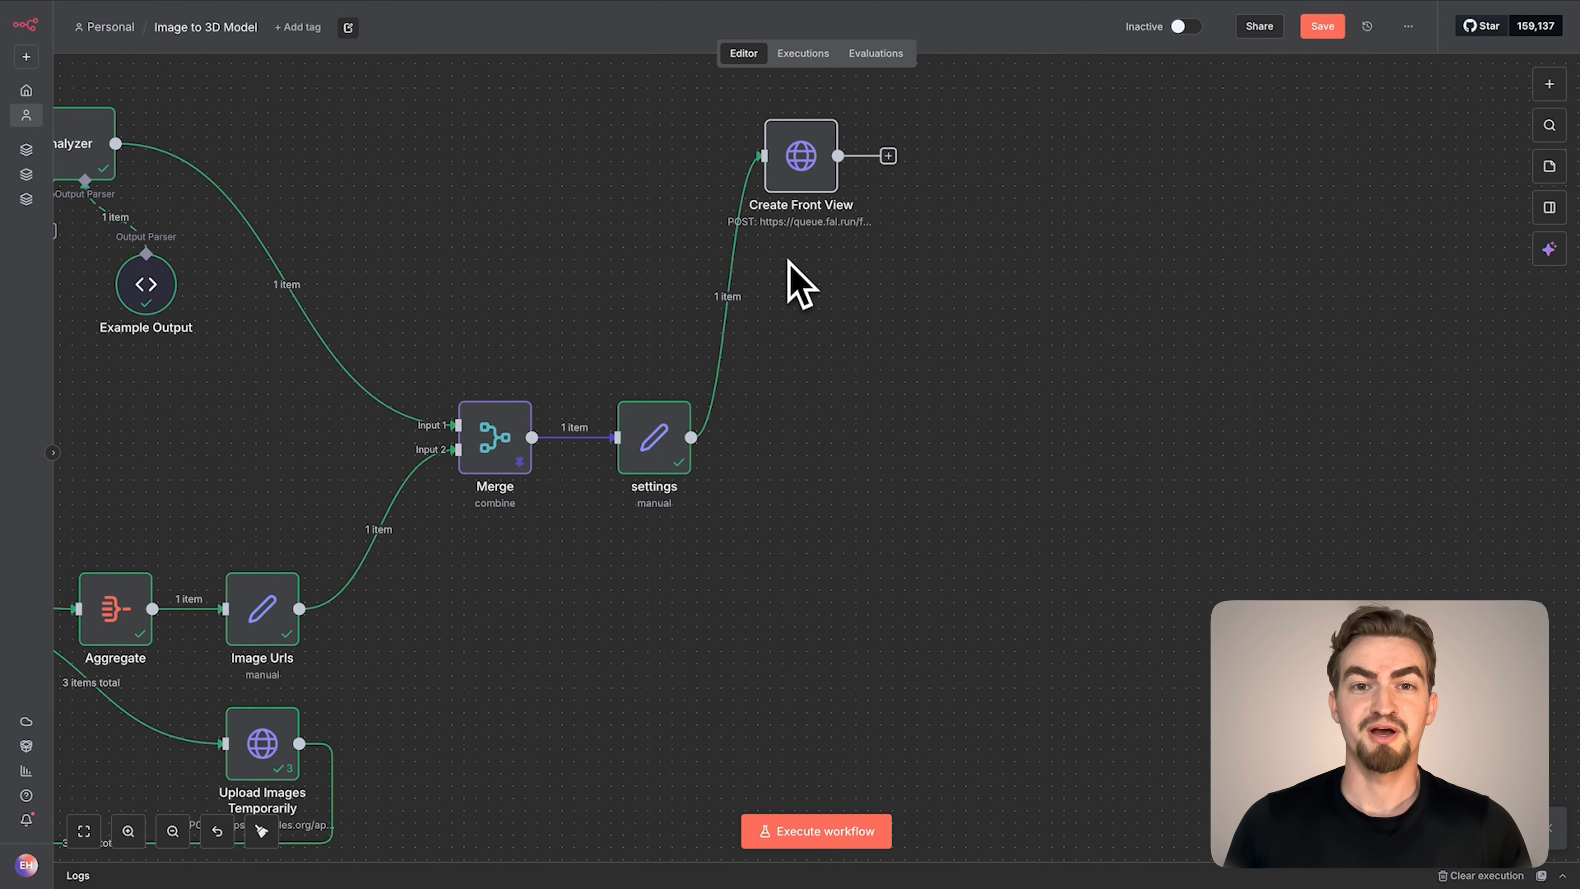
Pin the Image Analyzer output and unpin the Merge node's data
scroll(788, 274, left, 5)
right_click(342, 93)
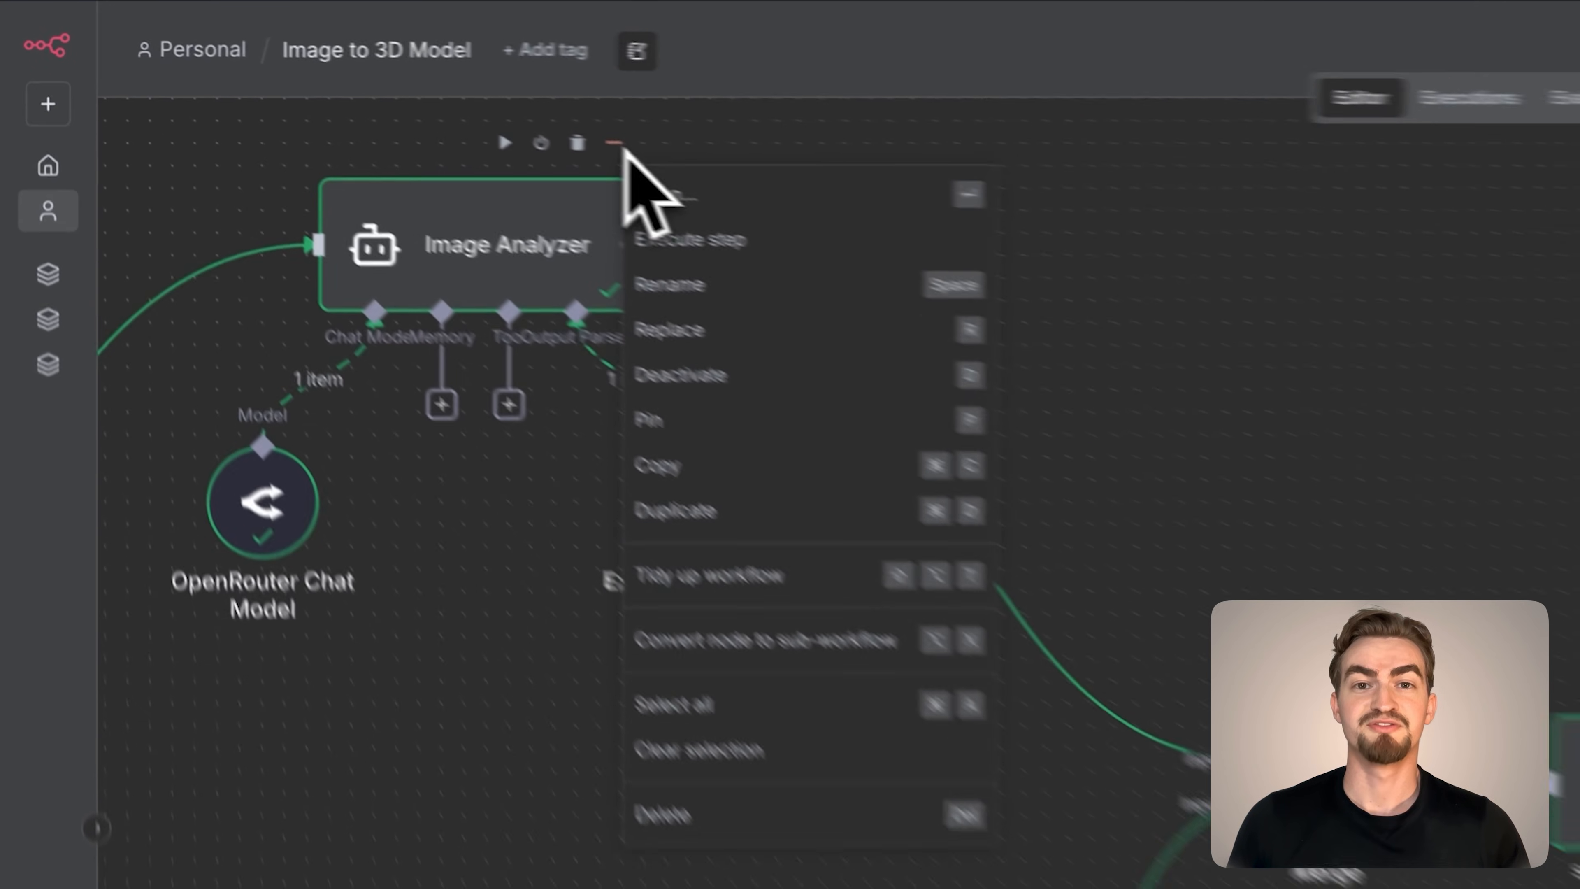
click(380, 241)
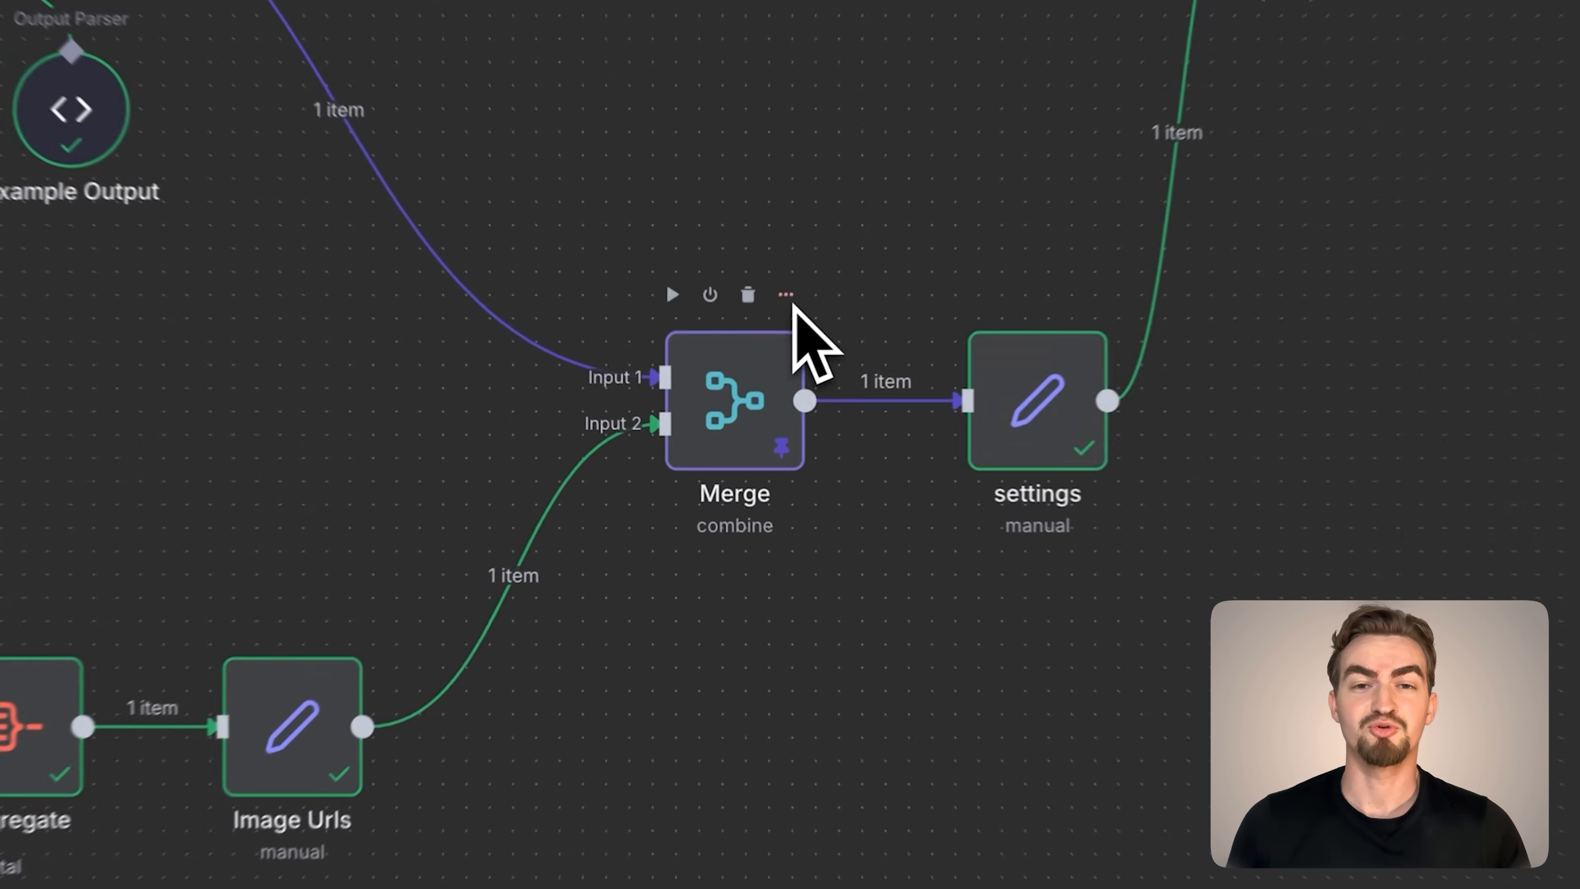
click(761, 377)
click(784, 531)
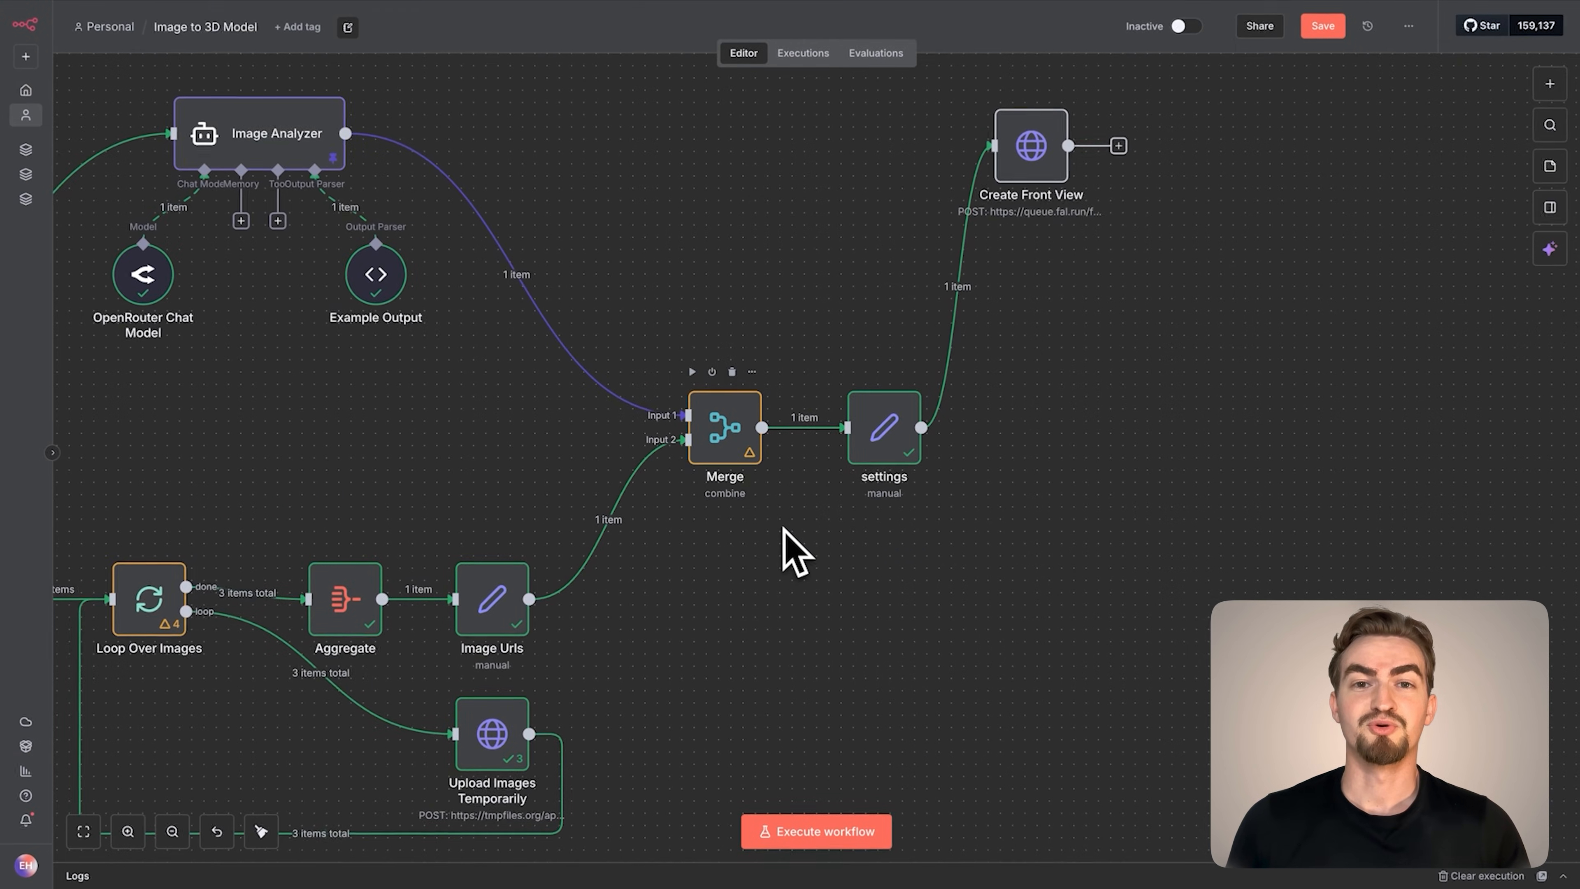
In Create Front View, replace the Authorization header's <YOUR_API_KEY_HERE> placeholder with the FAL_AI_API_KEY field from settings, keeping the Key prefix
scroll(799, 543, right, 10)
scroll(785, 530, right, 3)
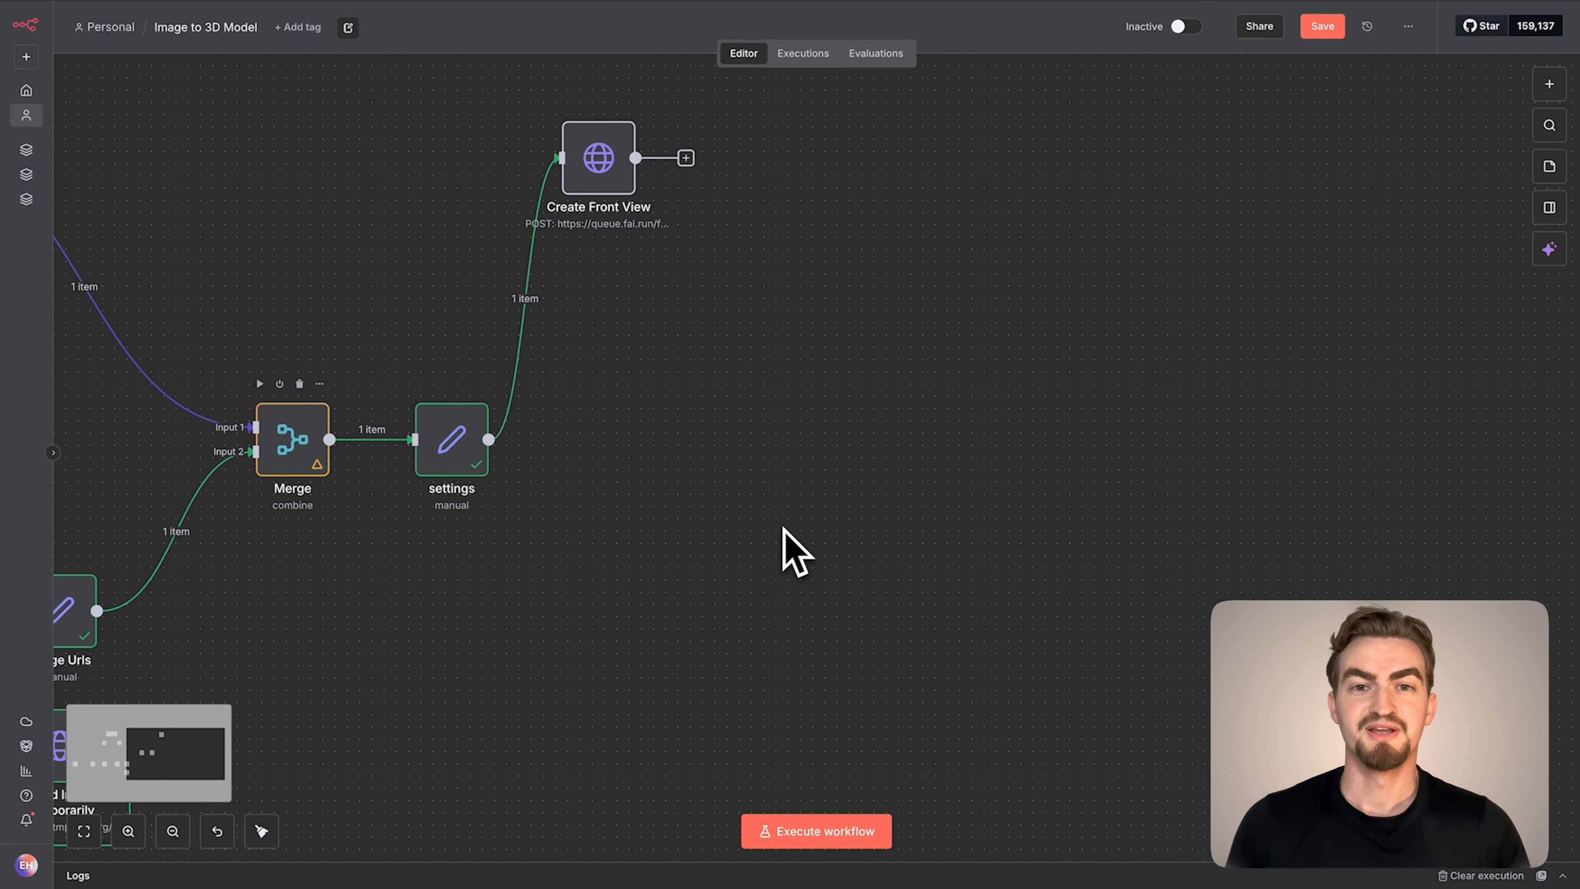
double_click(605, 182)
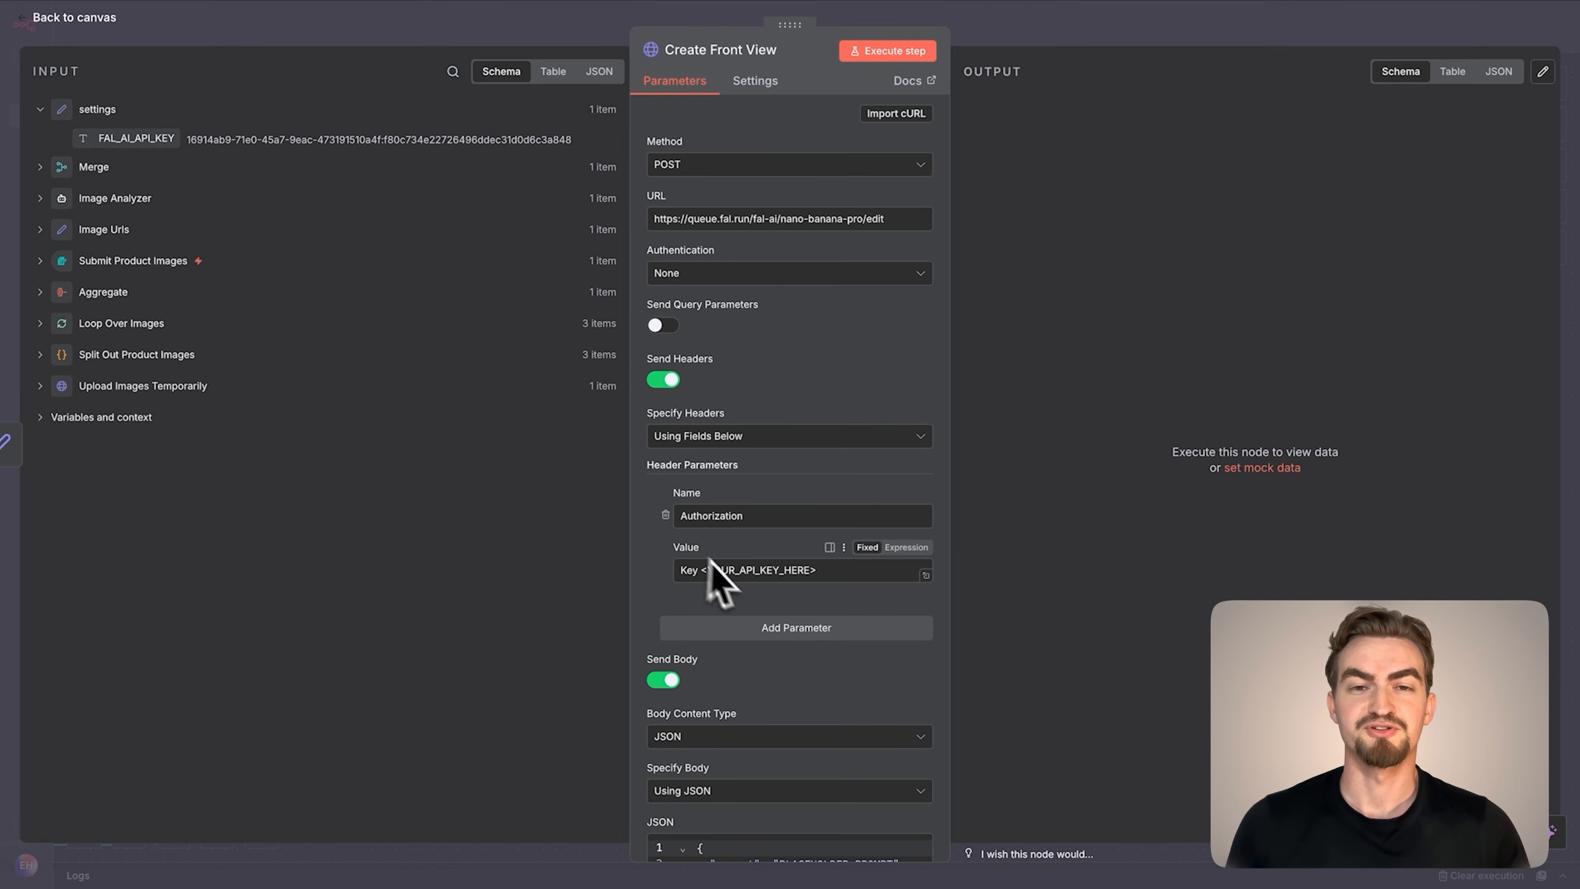
drag(853, 572, 736, 574)
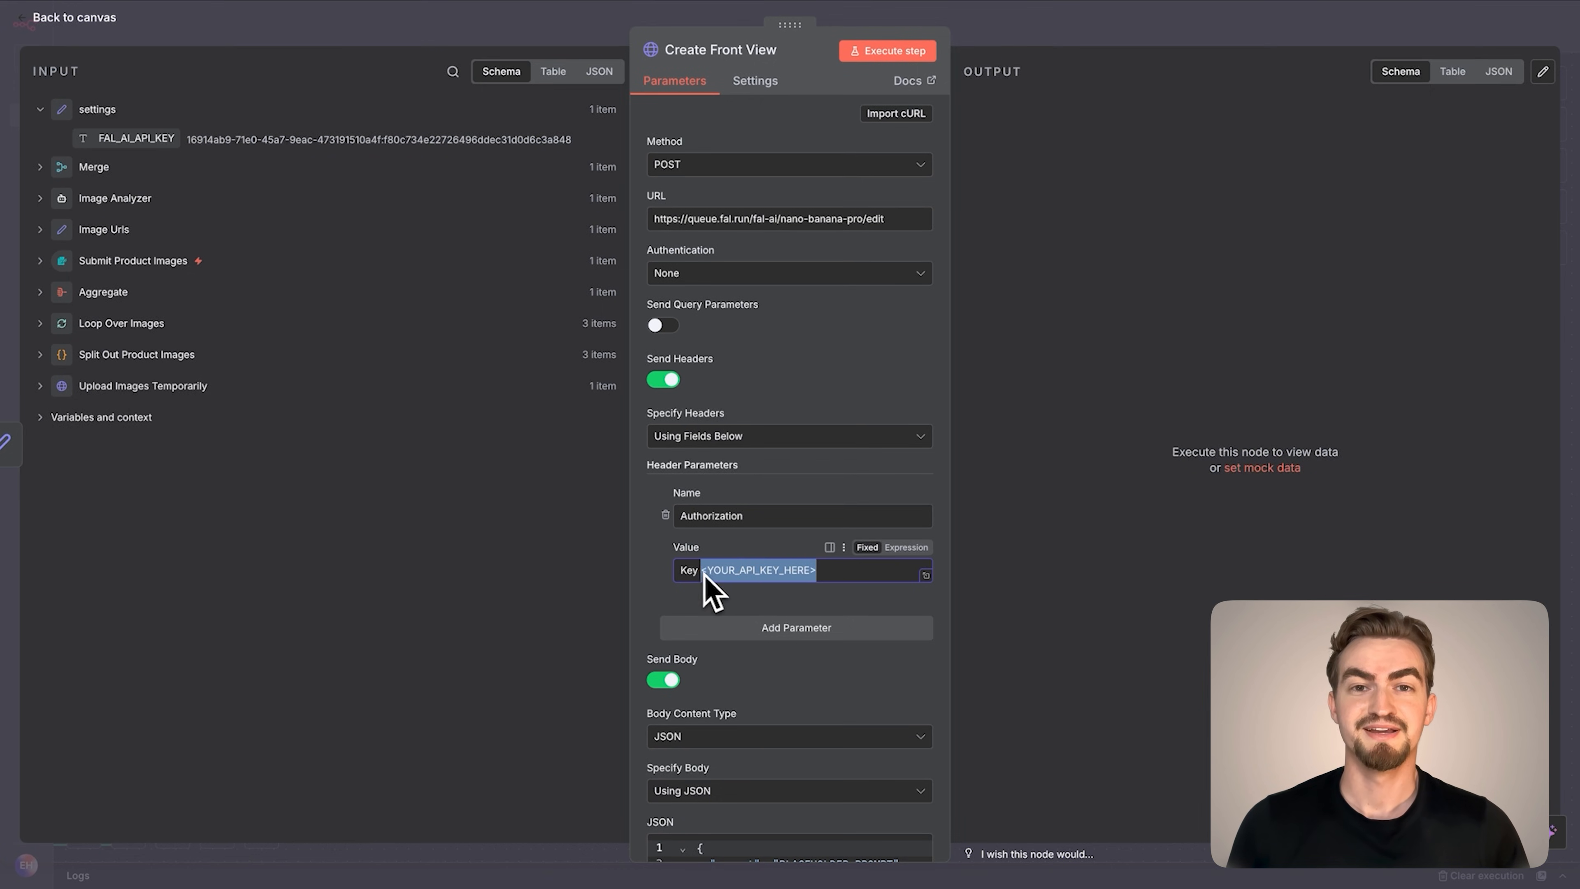
key(BackSpace)
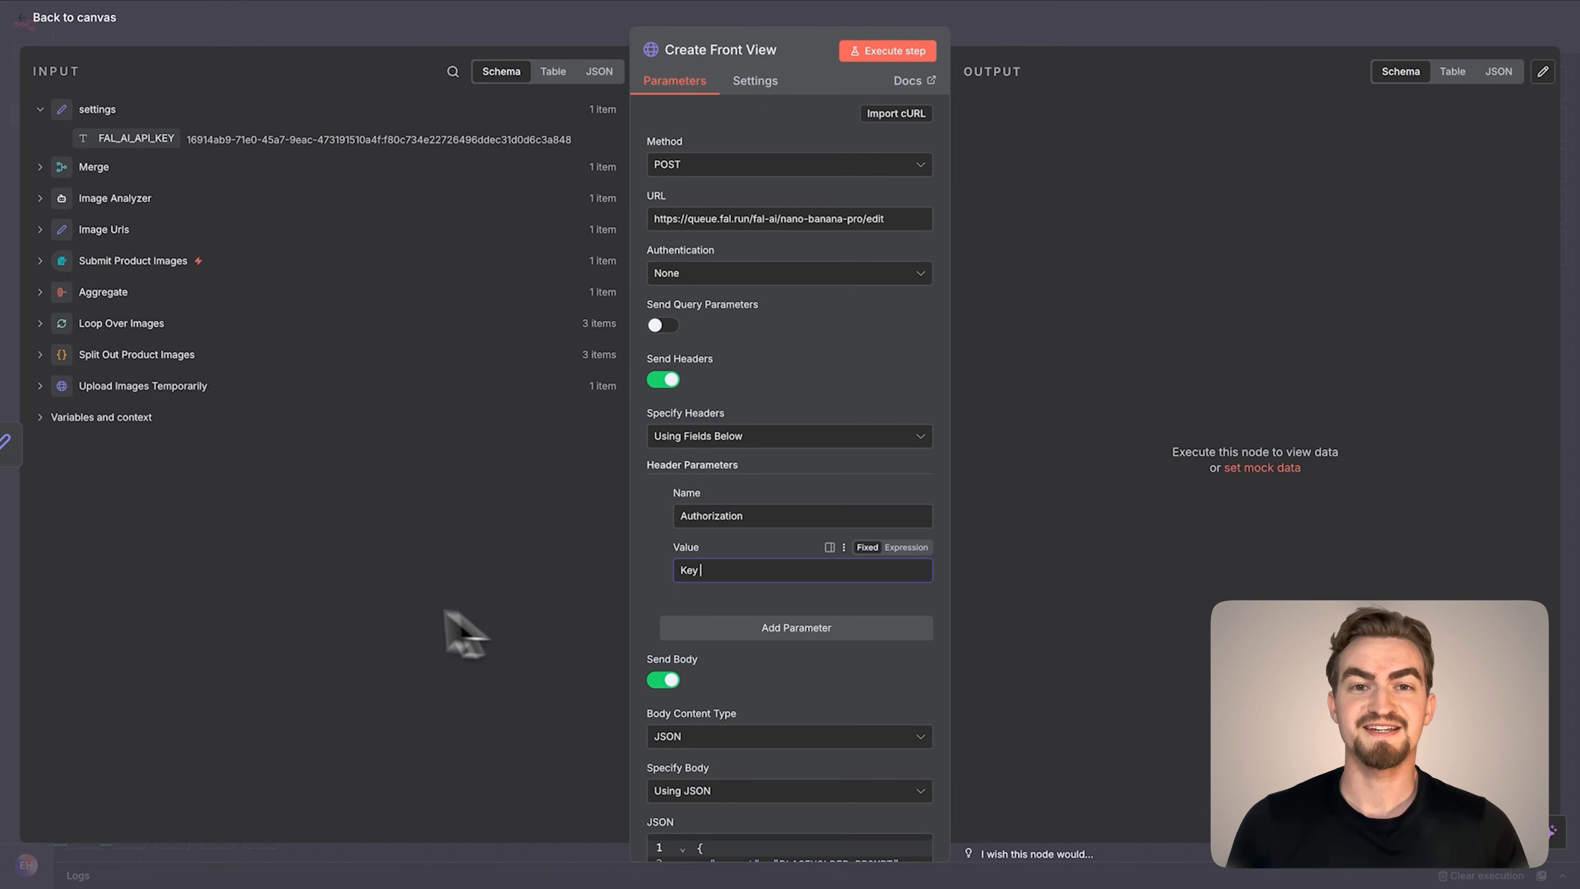
drag(136, 138, 785, 585)
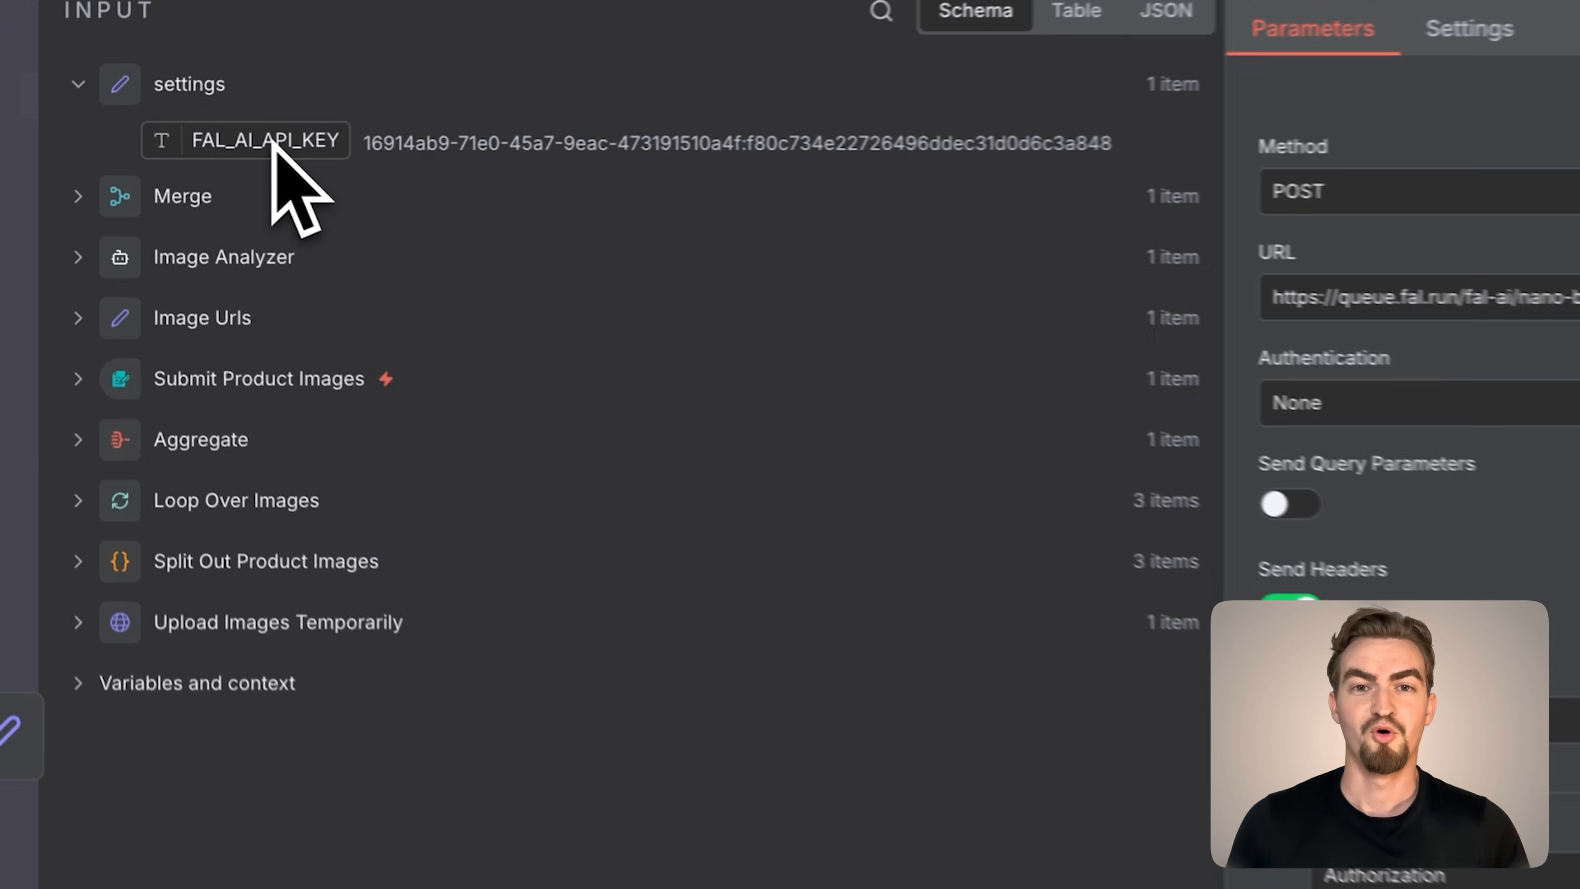
drag(791, 471, 790, 470)
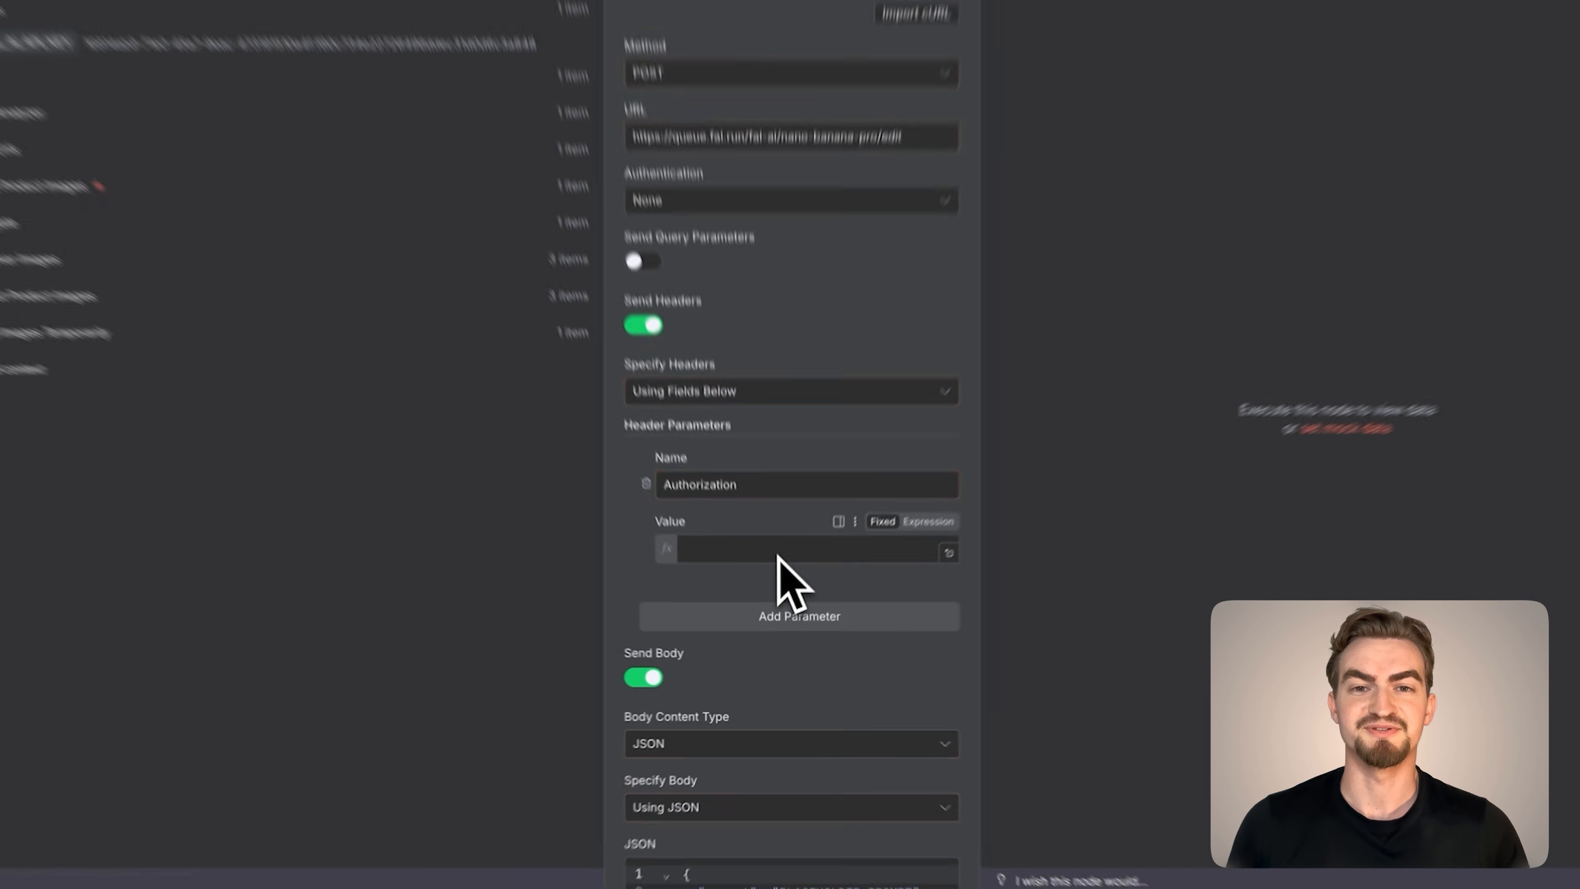
Clear PLACEHOLDER_PROMPT and the empty image_urls brackets from the JSON body, and set the body to Expression mode
scroll(737, 455, down, 5)
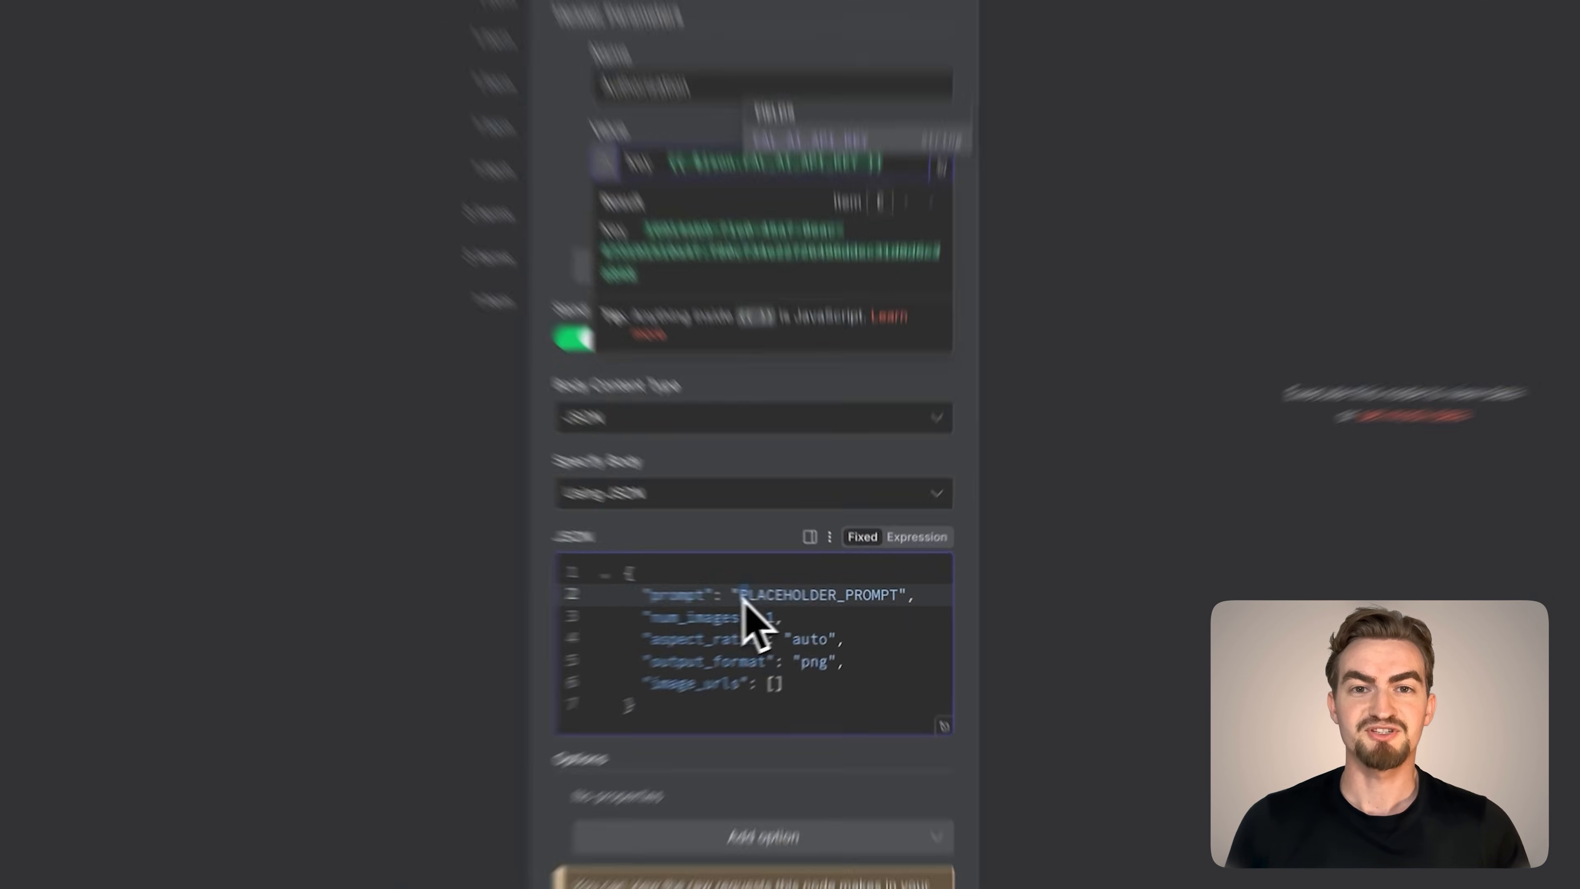
drag(785, 599, 896, 599)
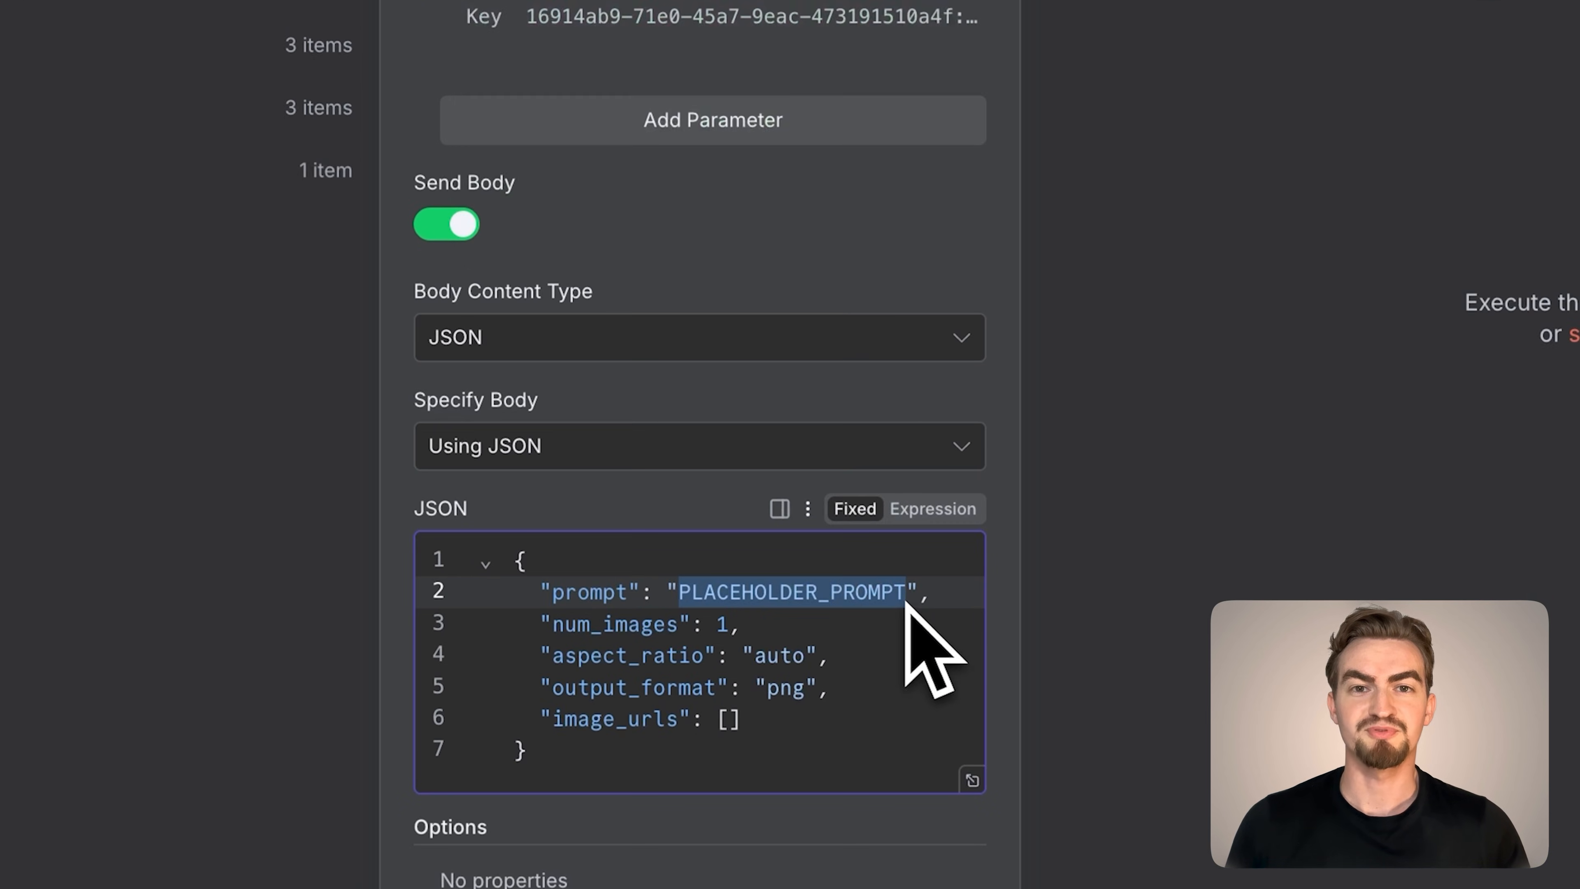
key(BackSpace)
scroll(896, 609, down, 2)
drag(695, 710, 658, 712)
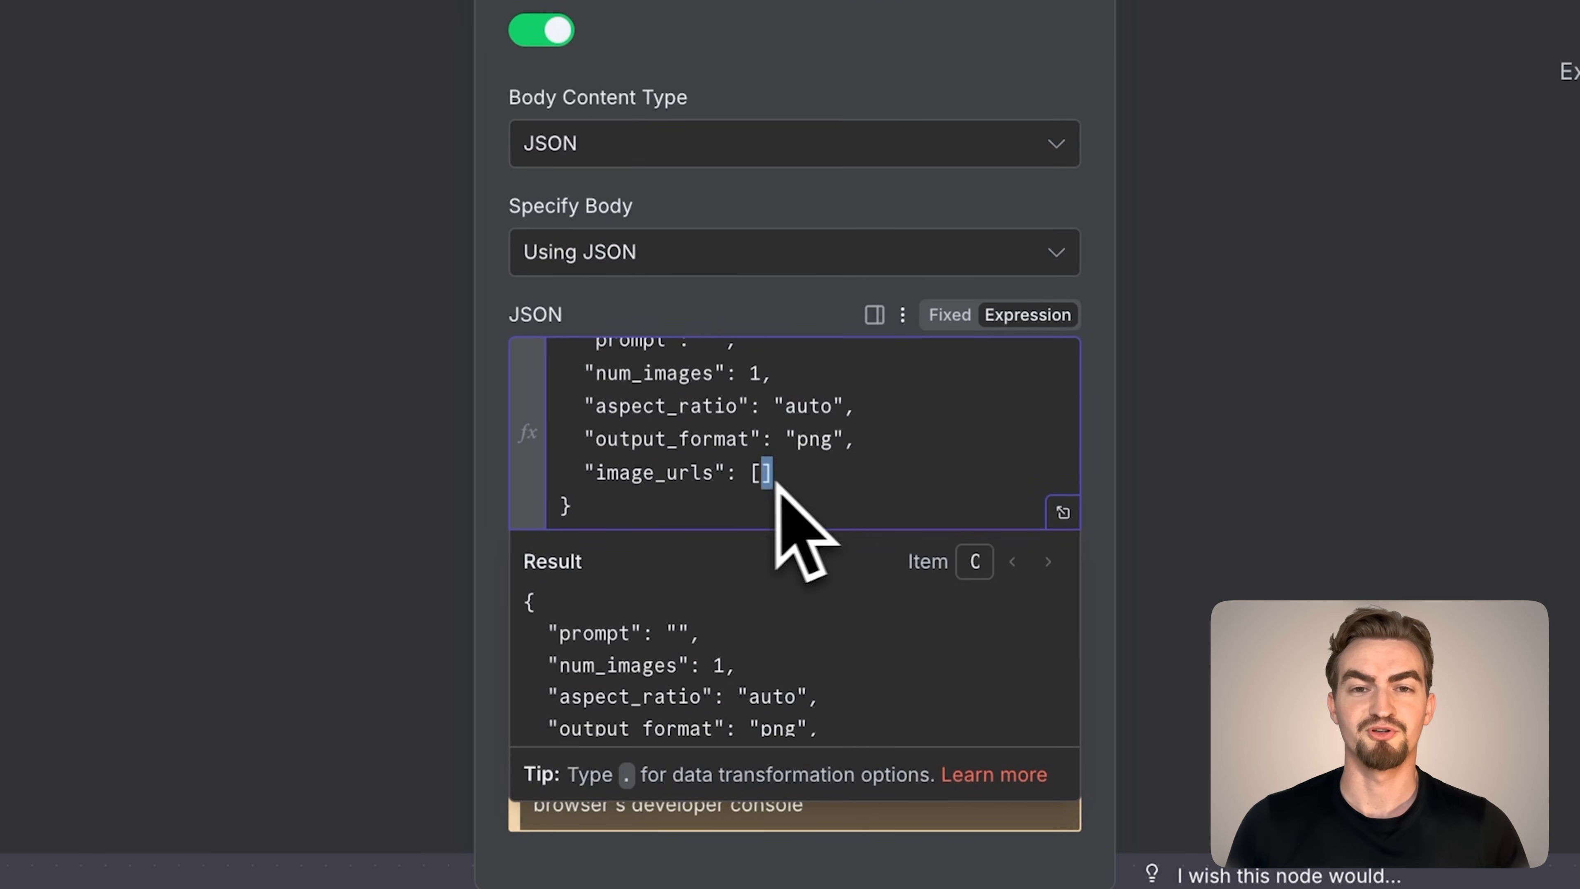
scroll(752, 481, up, 2)
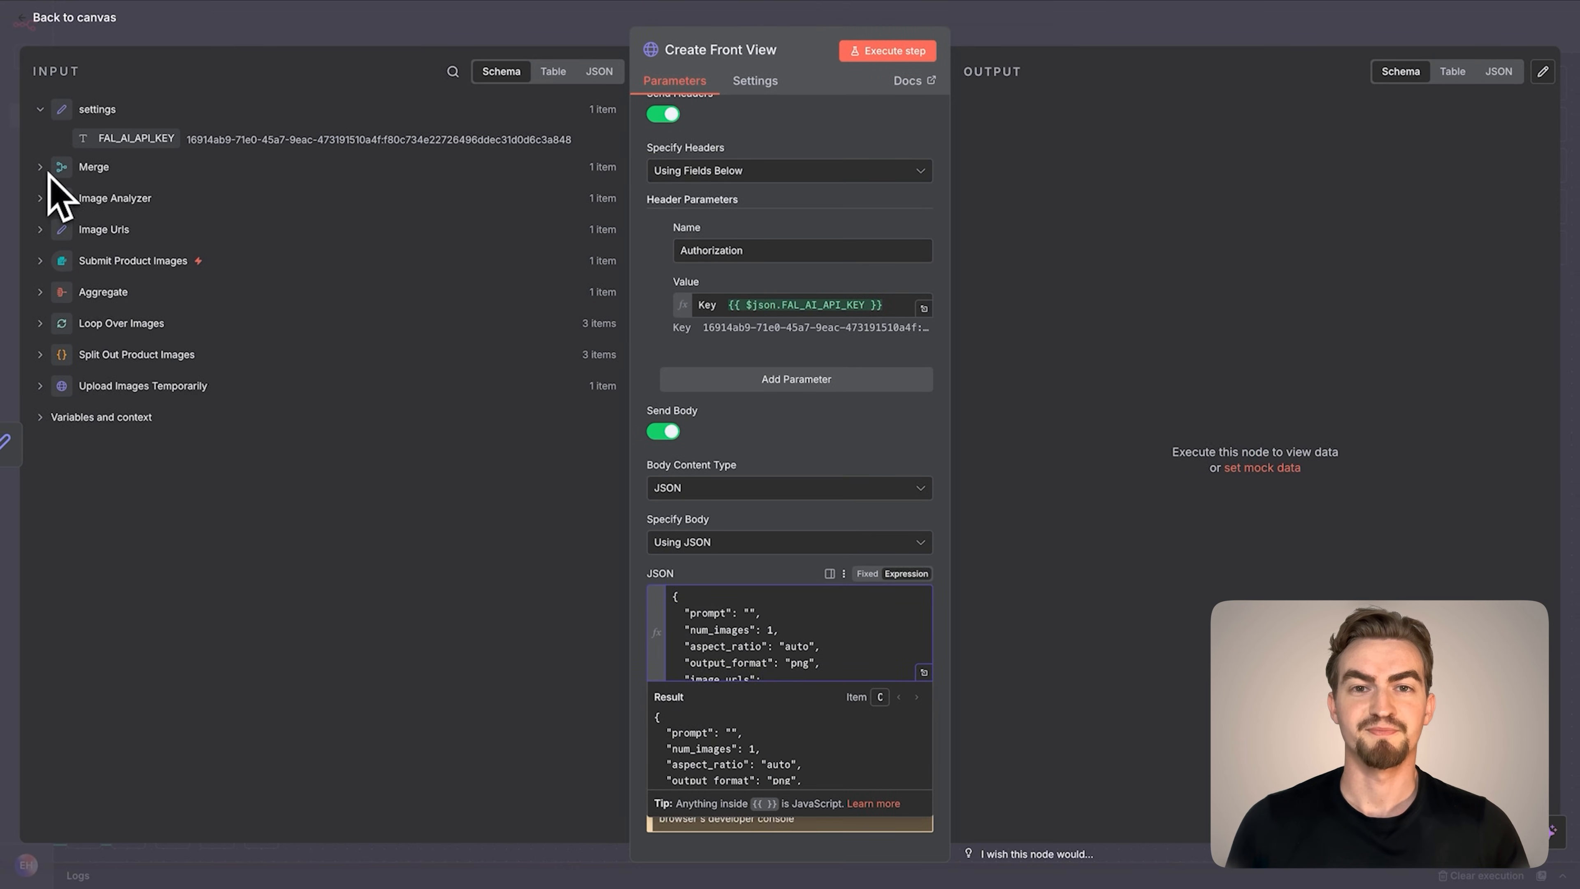
Fill the JSON body's prompt with Merge's front view description and image_urls with the Image Urls node's image_urls field, and execute Create Front View
click(48, 173)
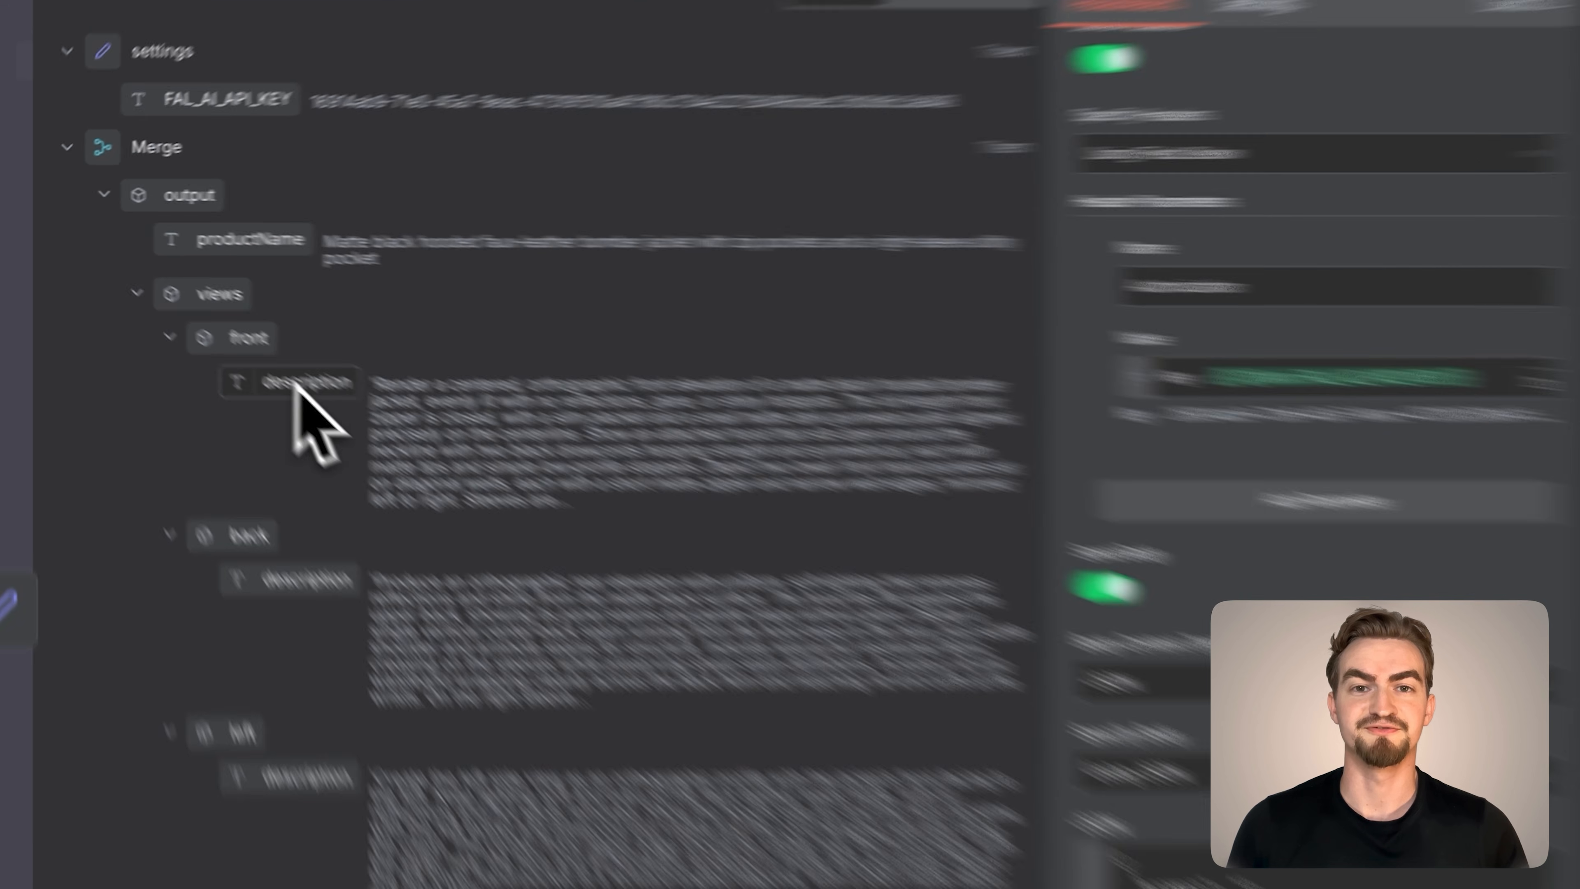
drag(355, 420, 753, 641)
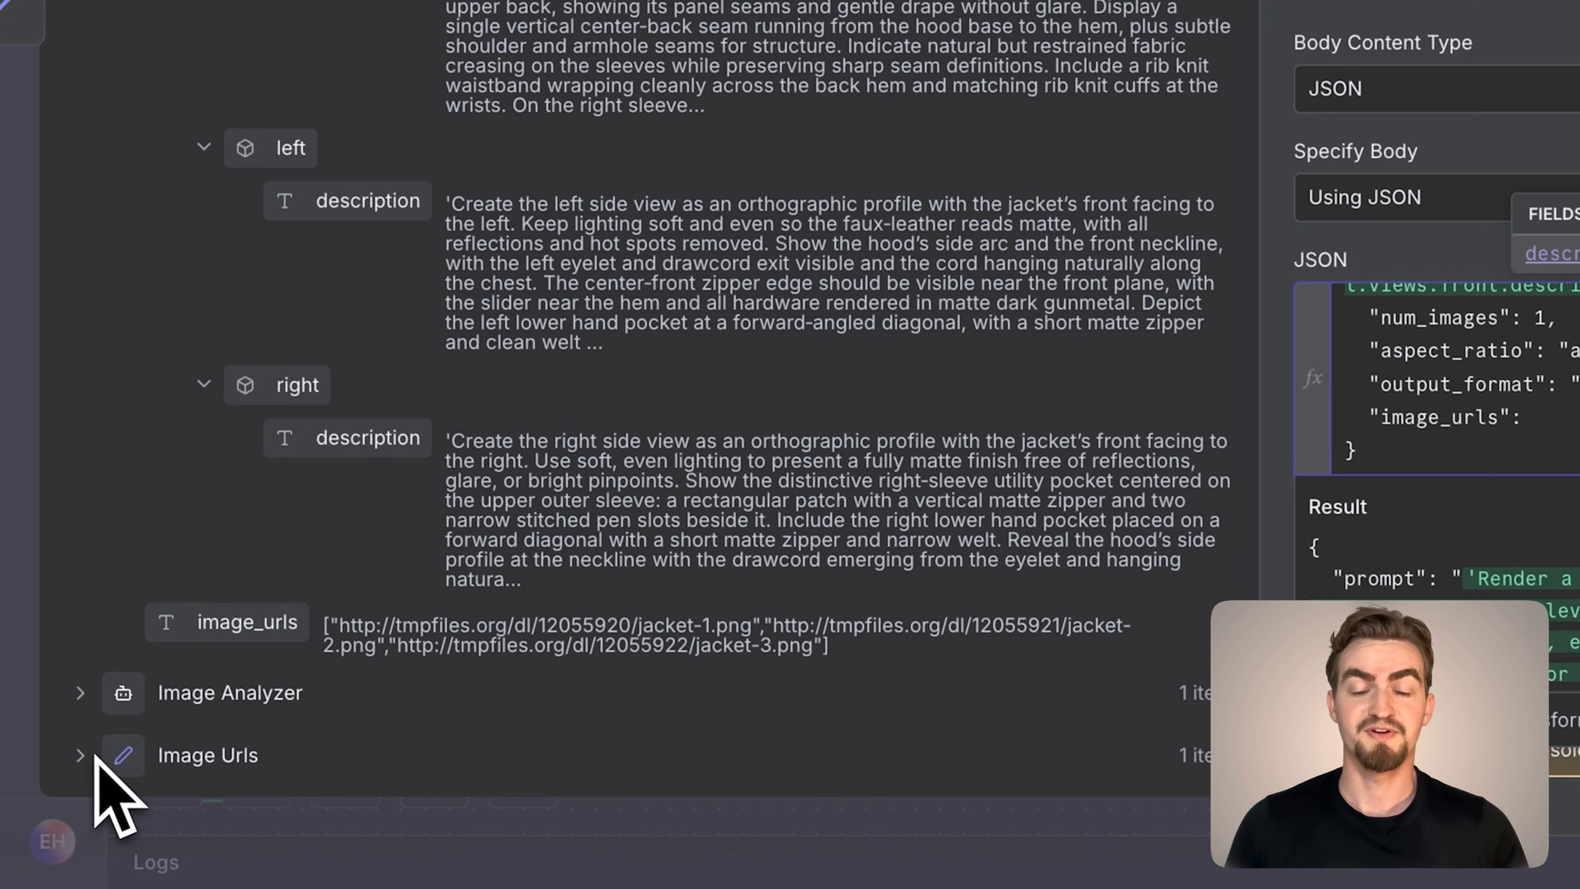
click(41, 822)
scroll(164, 757, down, 3)
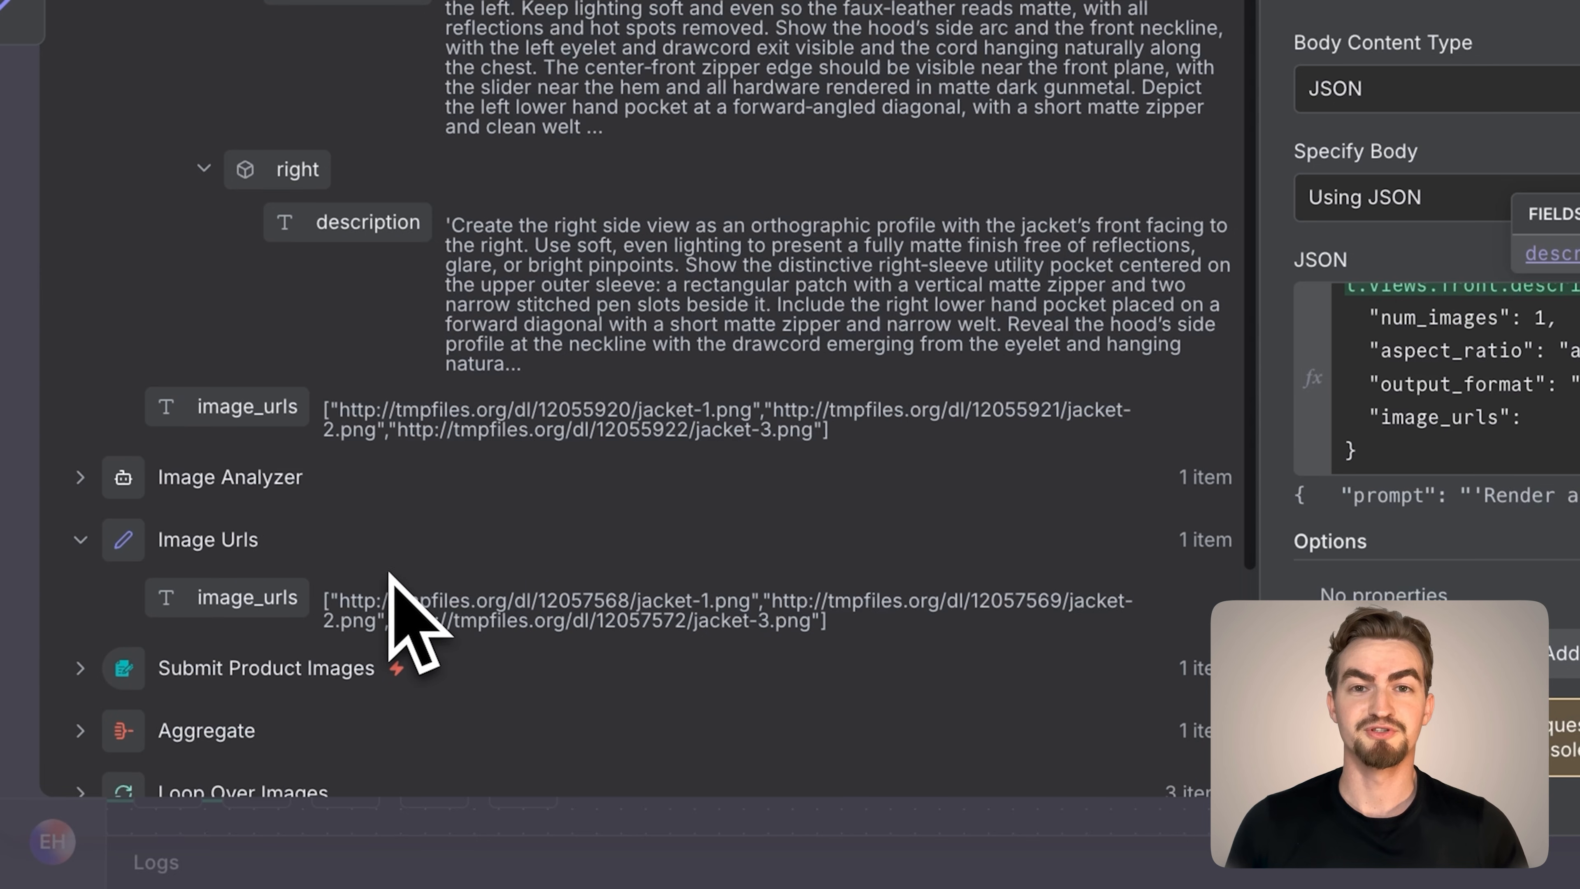
drag(274, 607, 1577, 418)
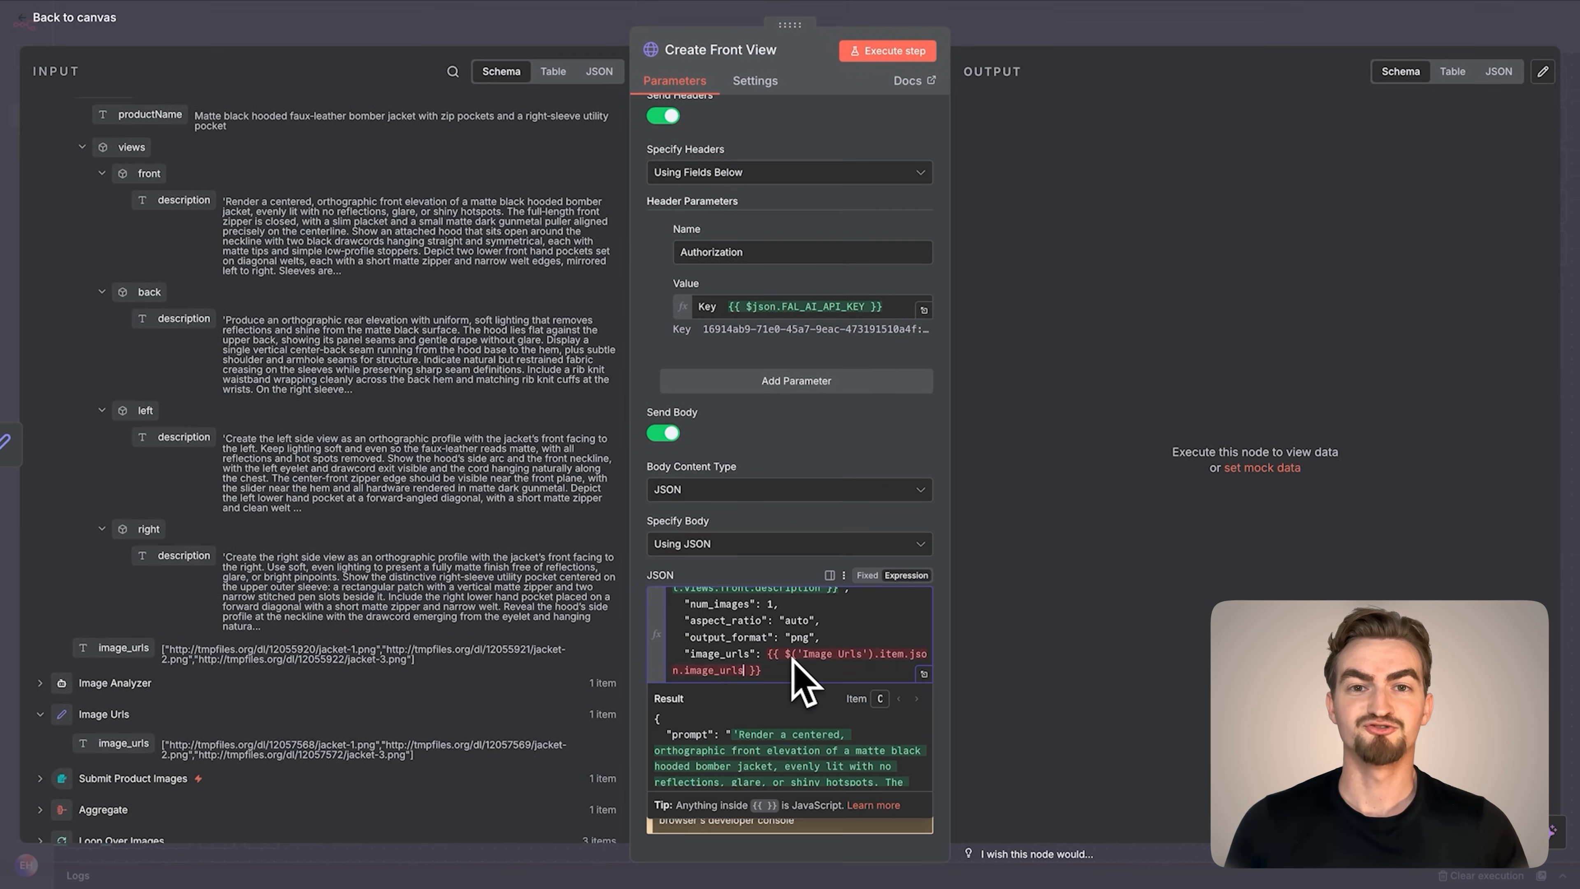
scroll(792, 658, down, 1)
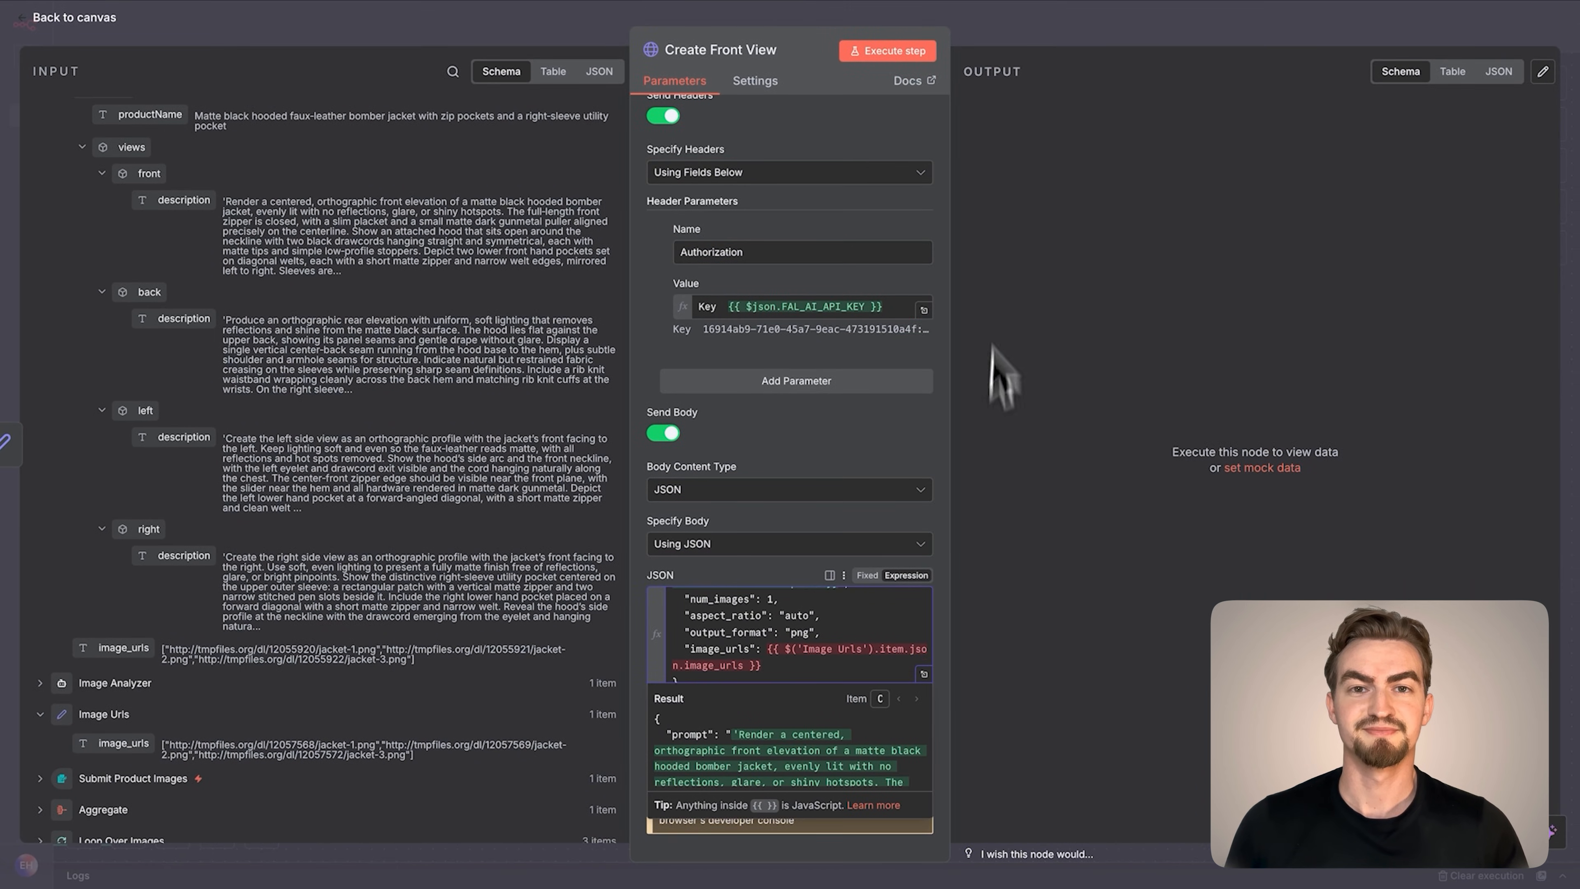
click(897, 56)
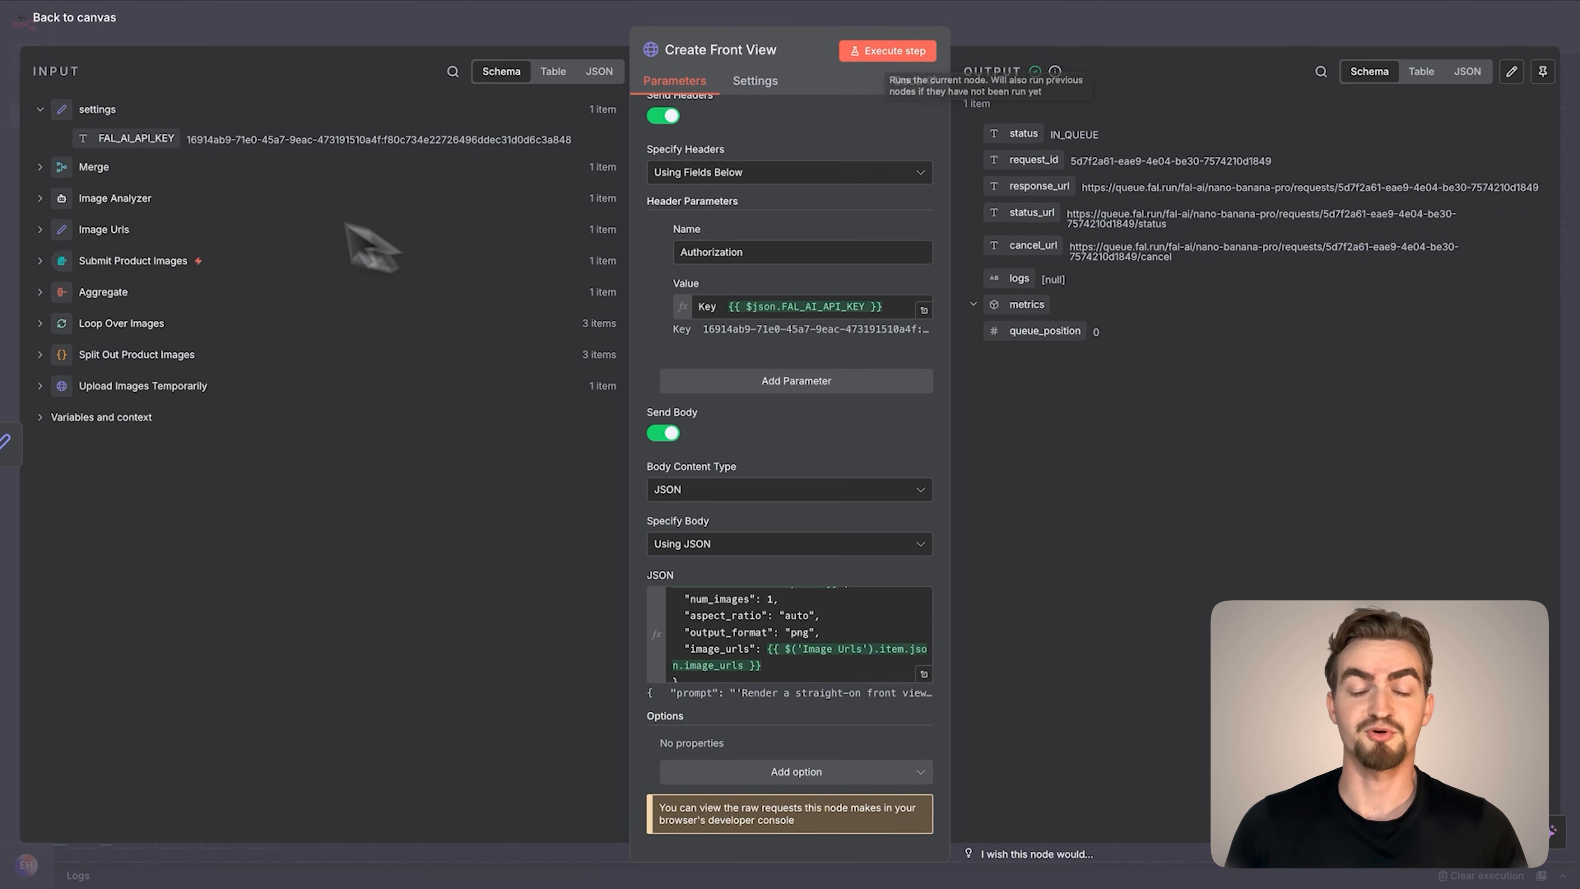
click(84, 19)
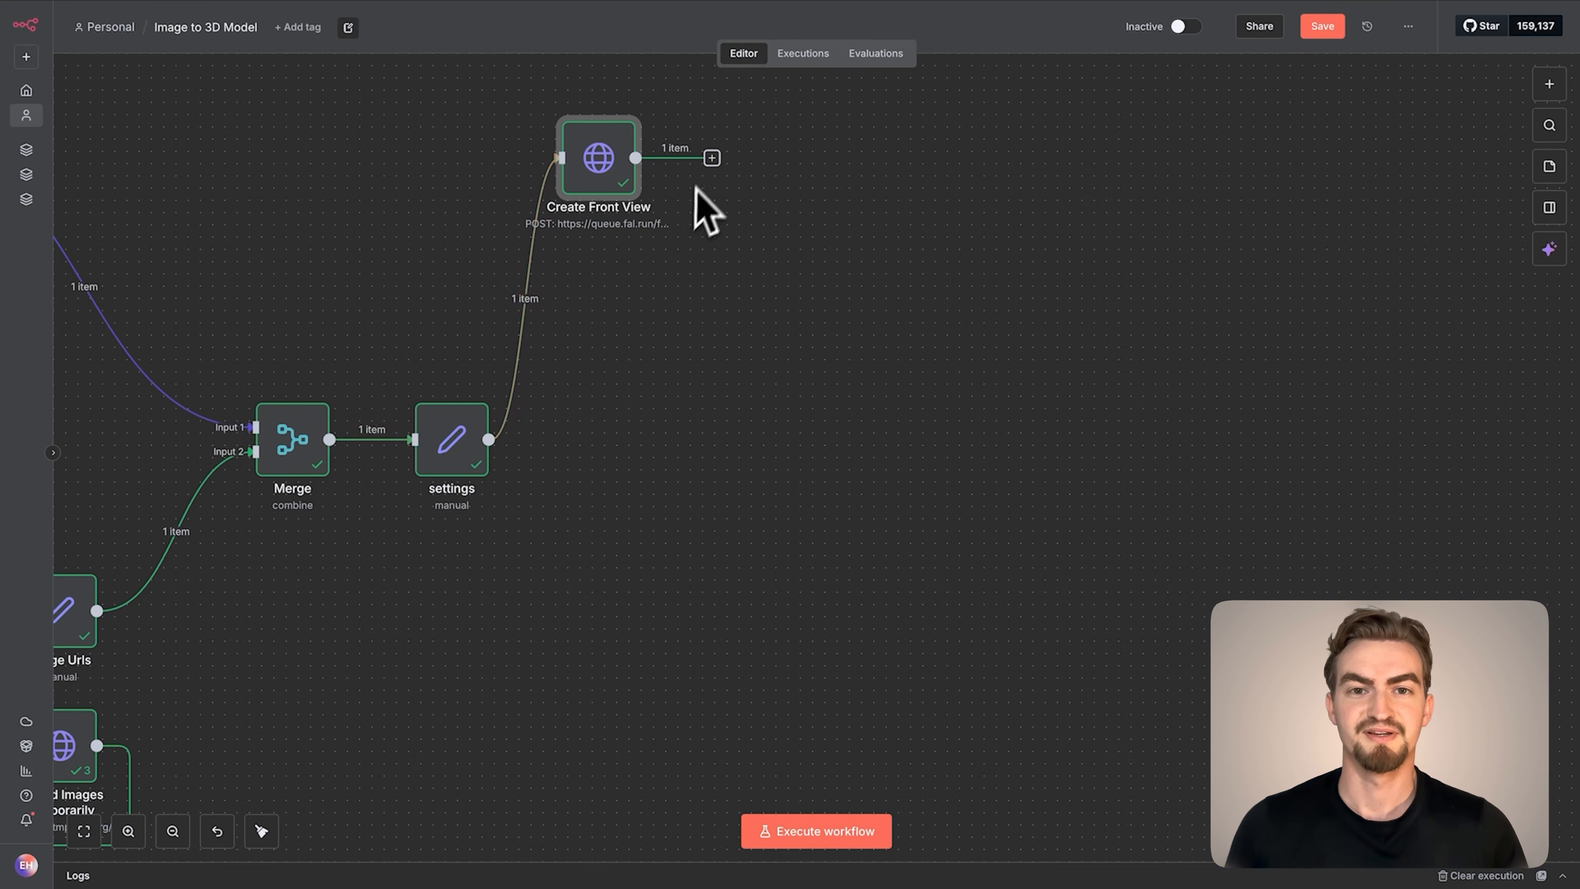
Add an HTTP Request node after Create Front View and name it Check Front Status
click(712, 157)
text(http)
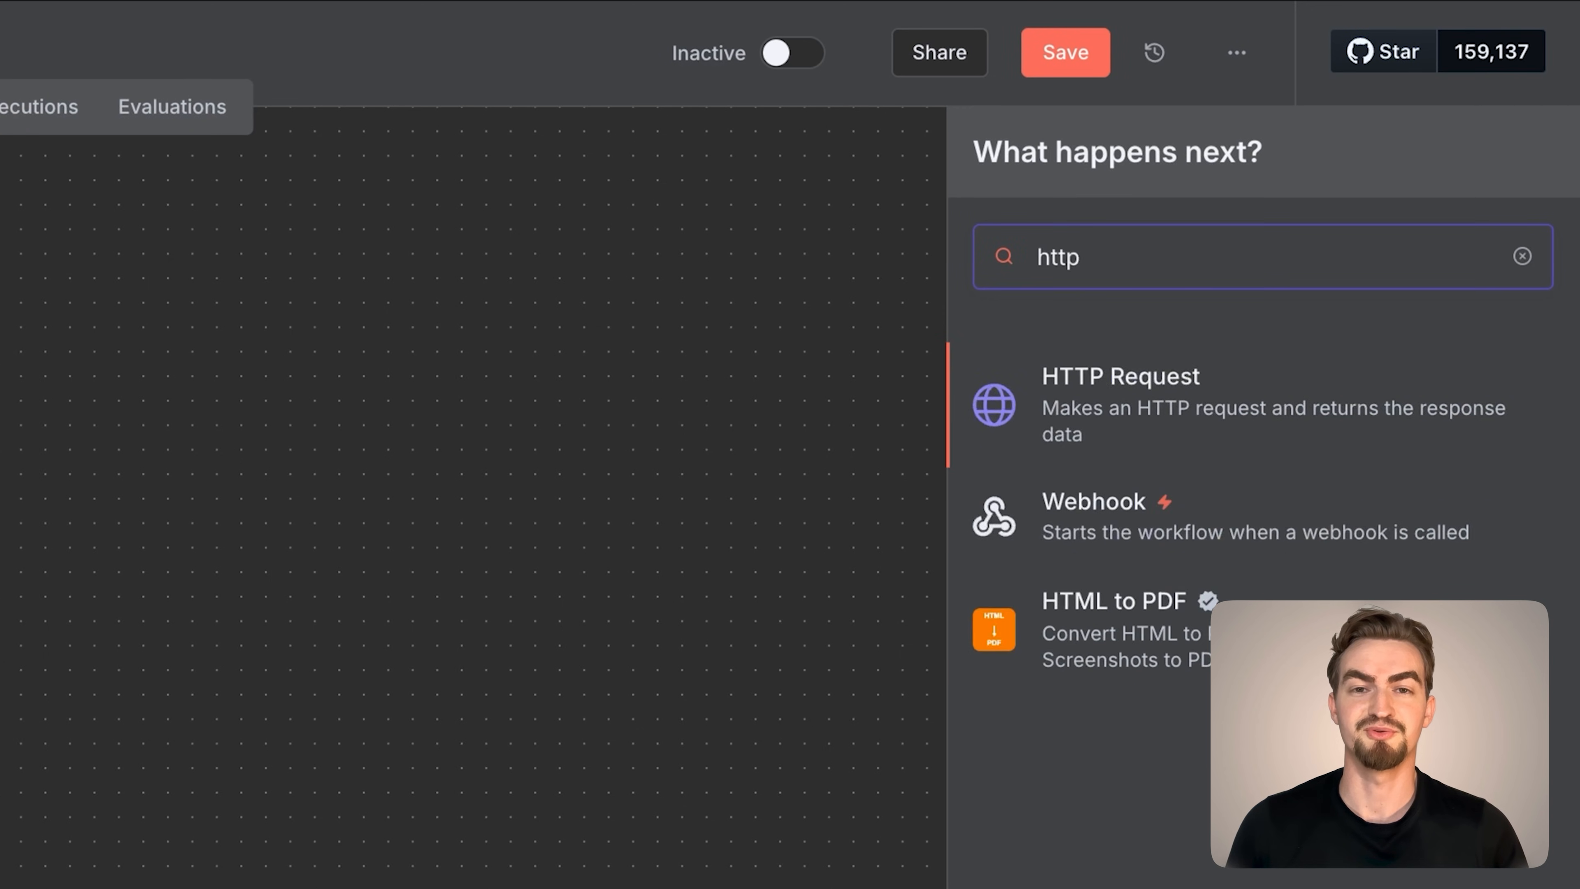
click(1119, 407)
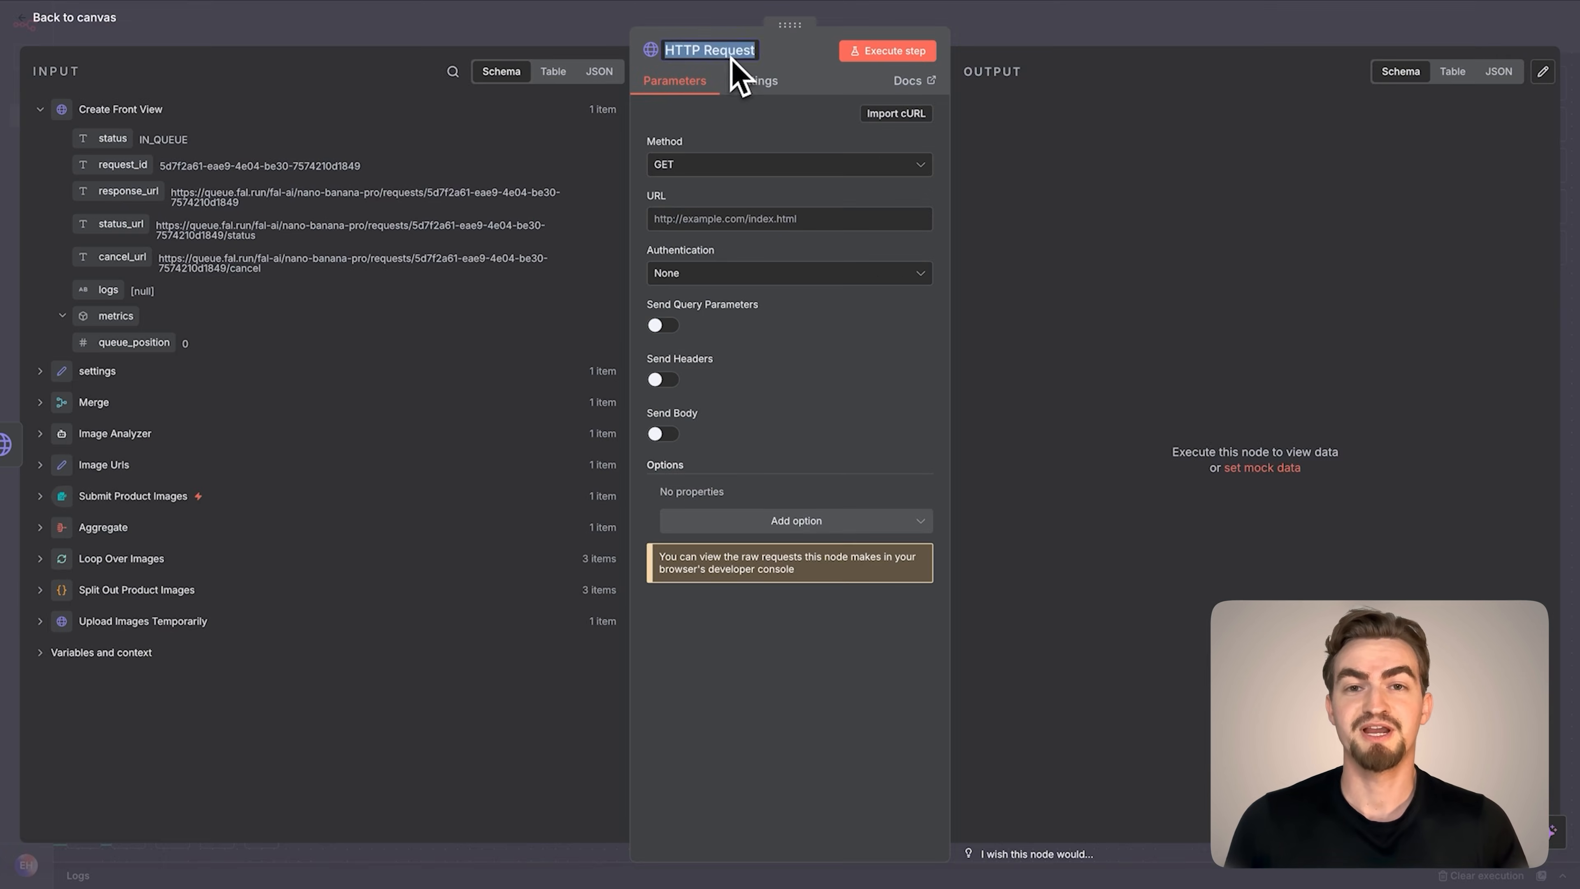
text(Check Fro)
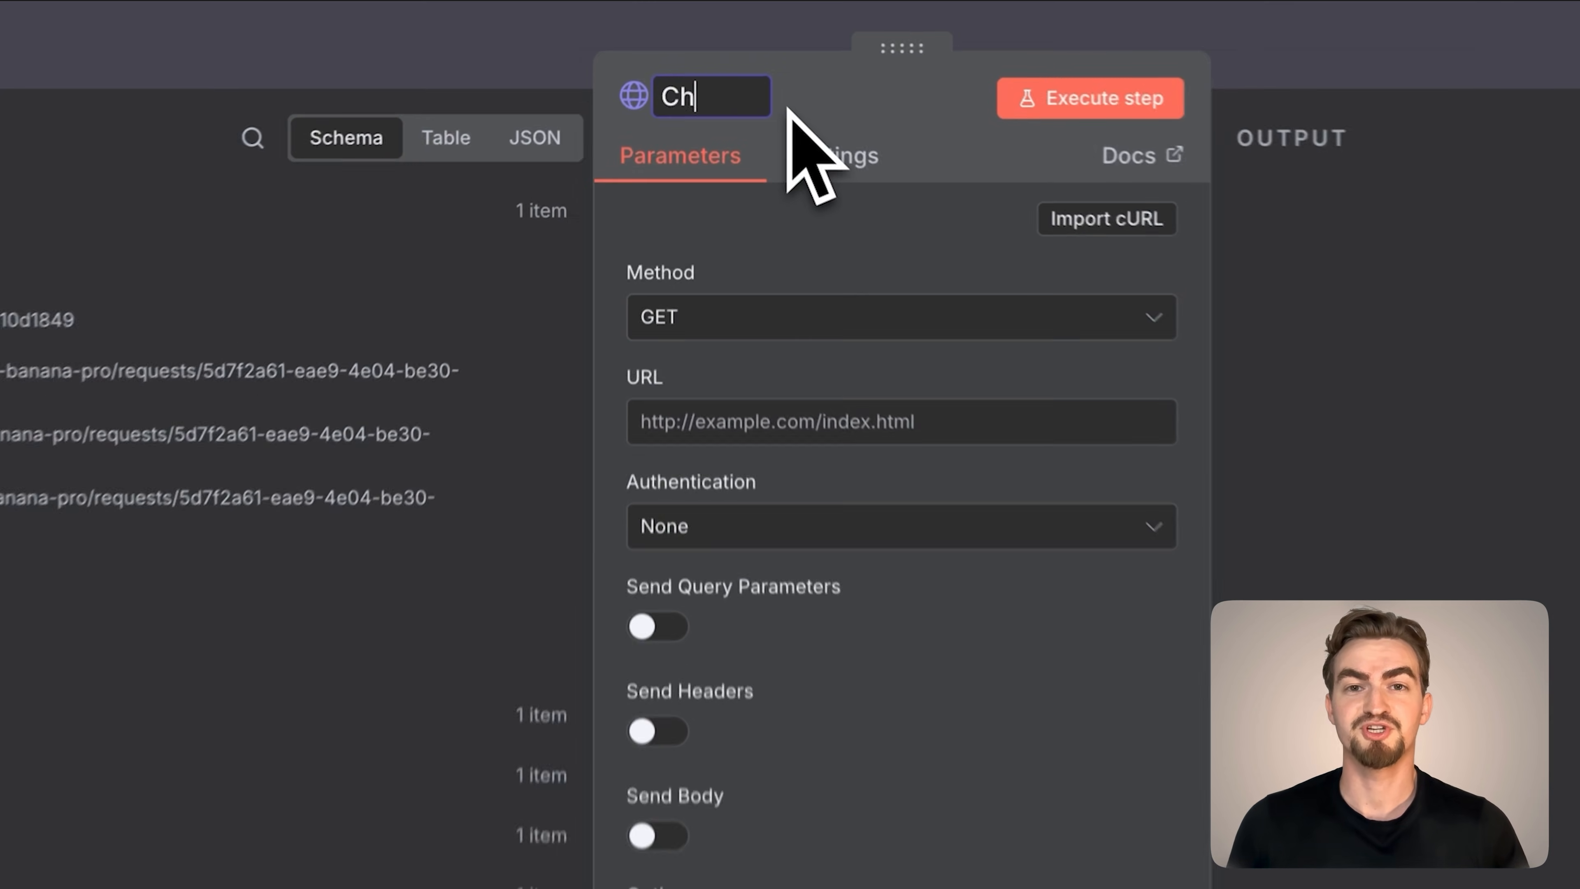
text(nt Status)
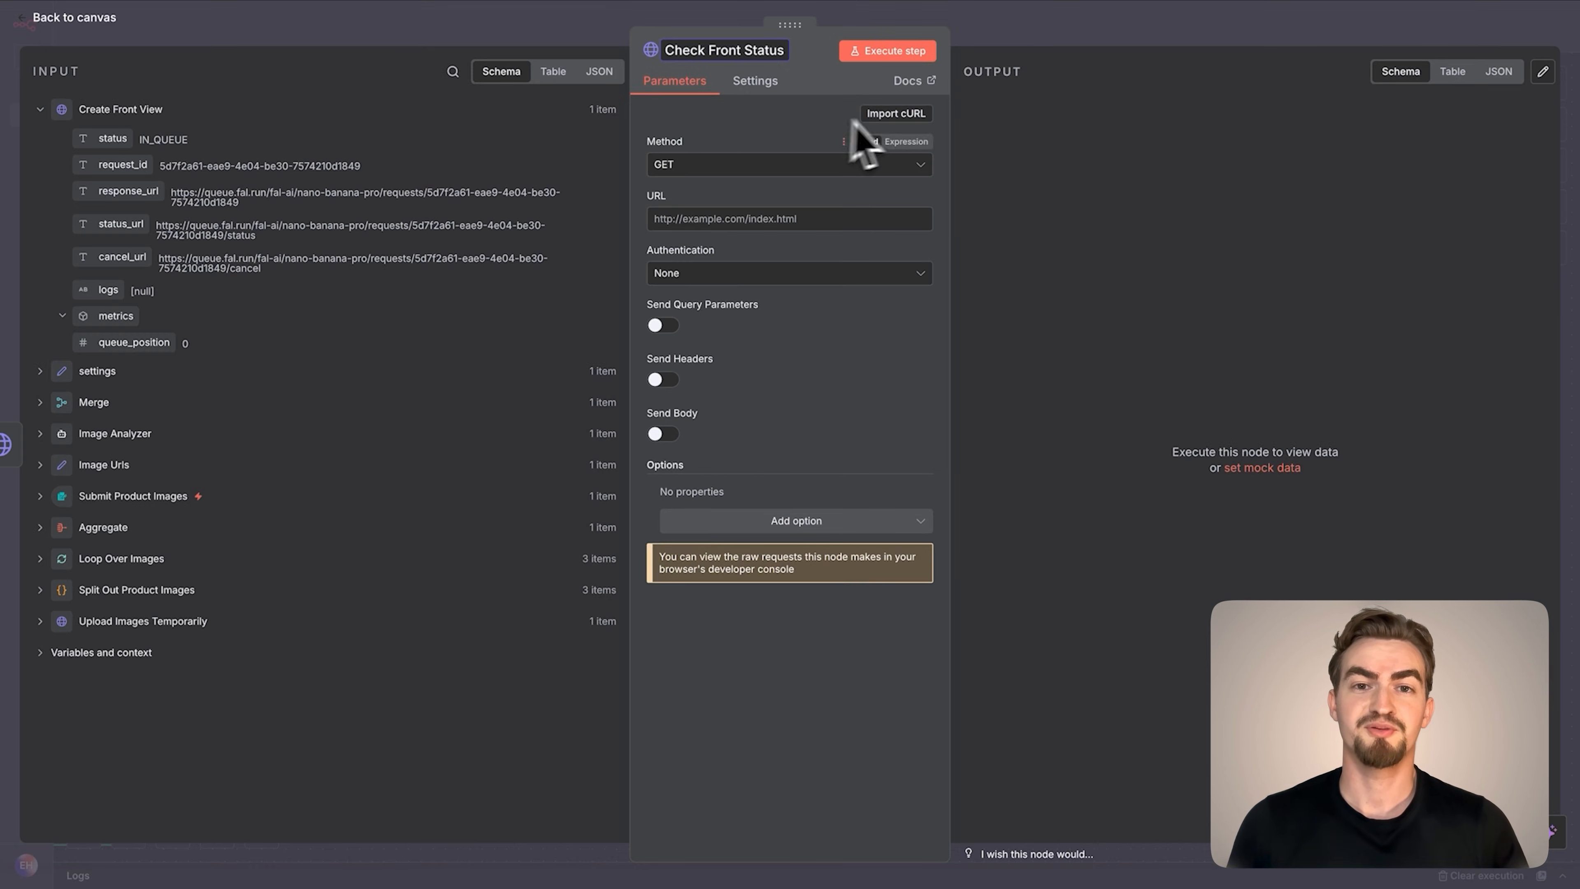
Import the cURL command from the Google Docs document's Check Front Status section into the node
click(896, 113)
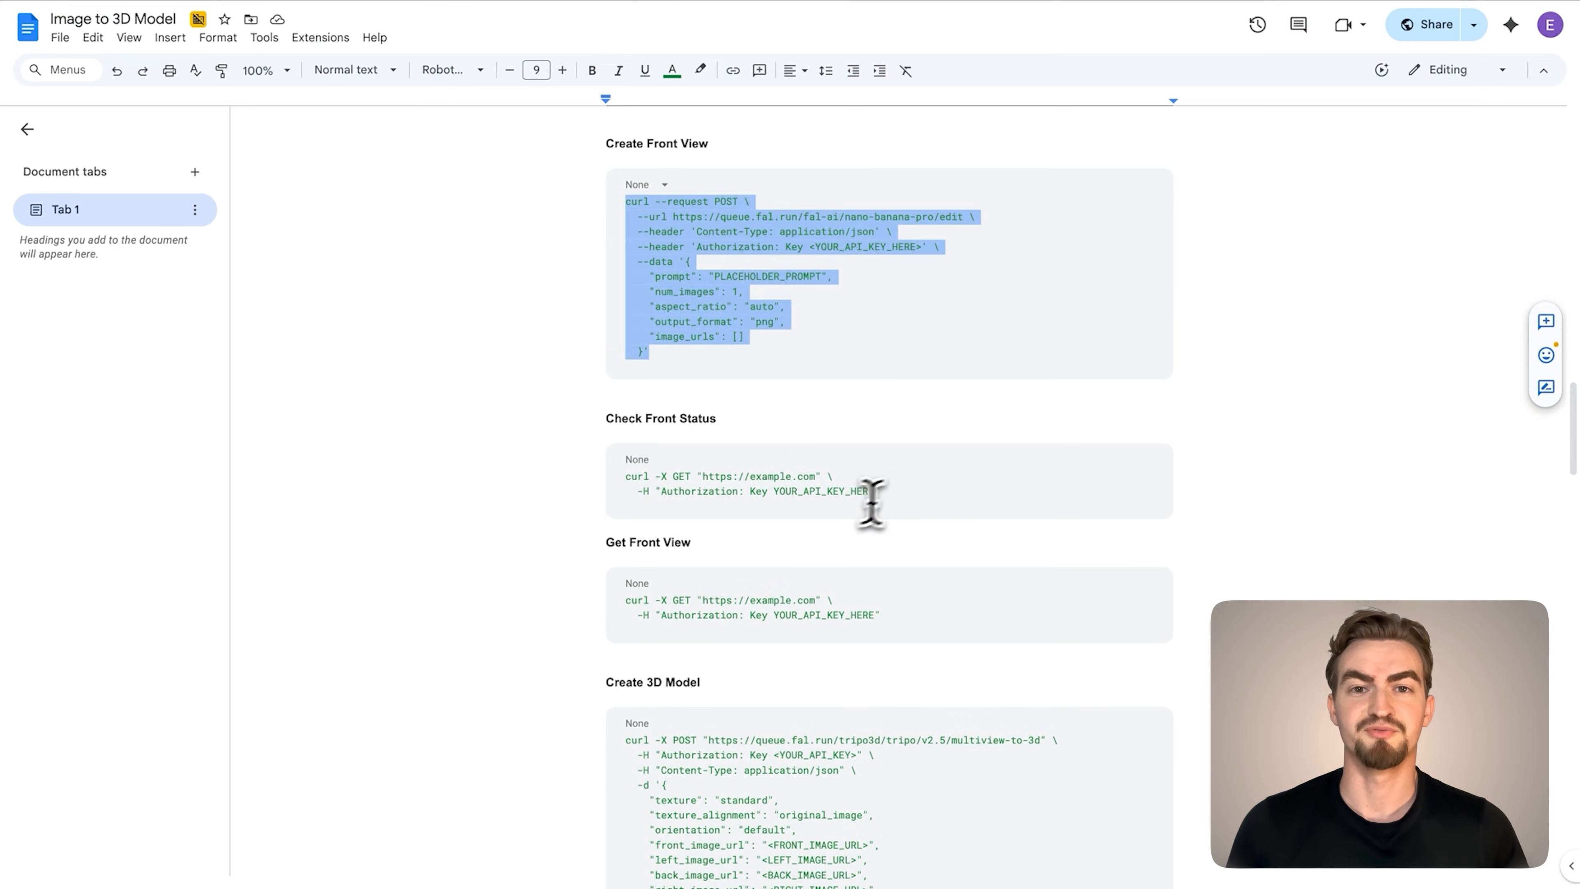
drag(881, 491, 597, 471)
key(super+c)
click(192, 39)
key(super+v)
click(1030, 509)
Replace the example URL in Check Front Status with the status_url field from Create Front View
drag(963, 437, 672, 434)
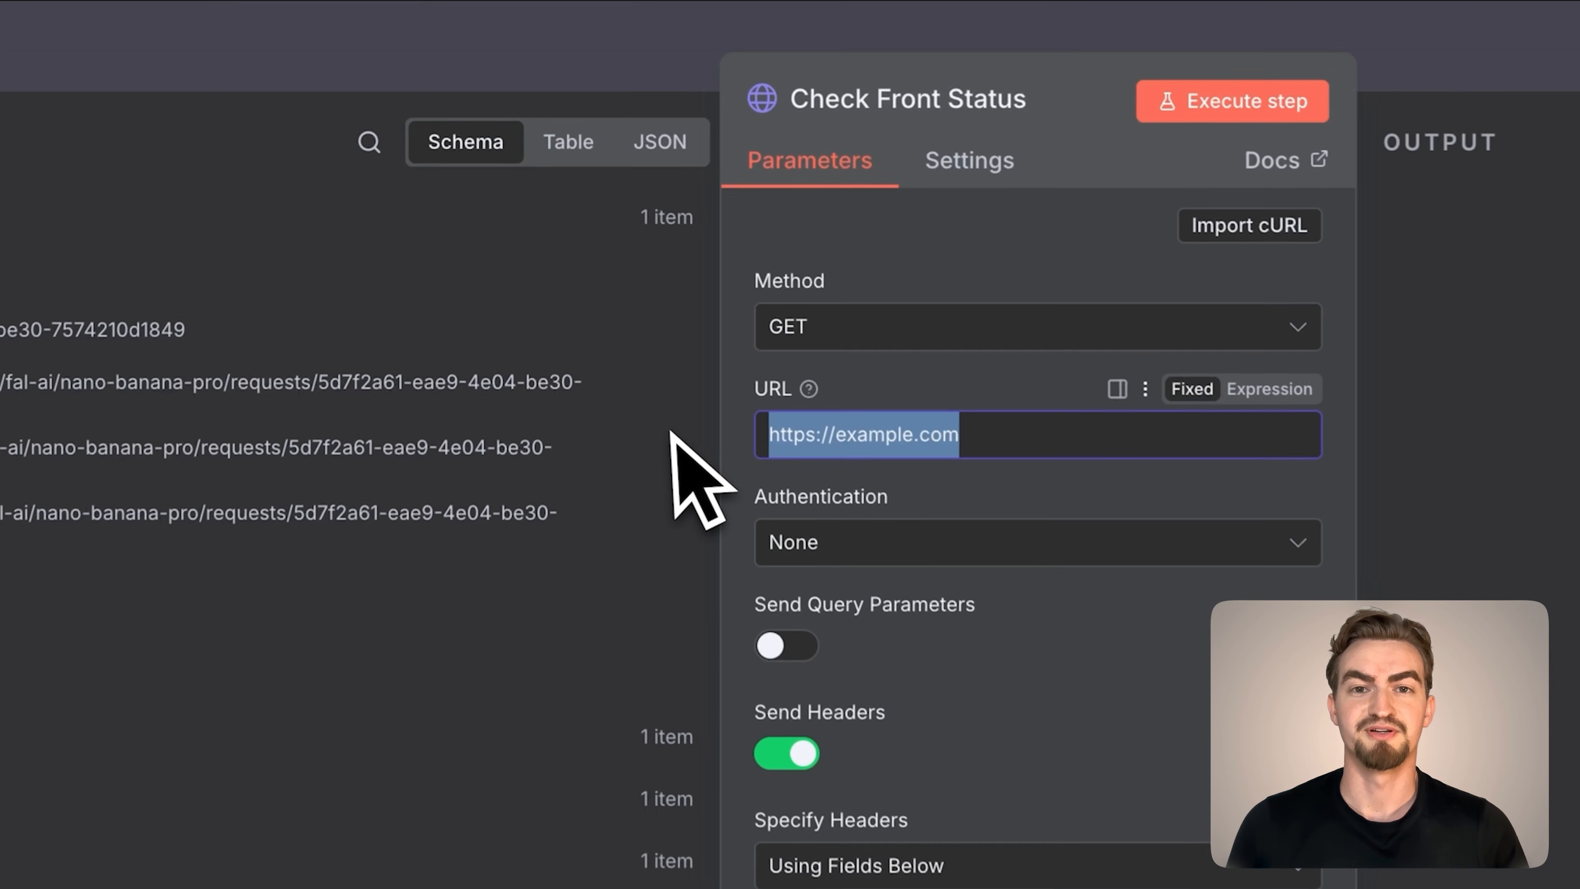
key(BackSpace)
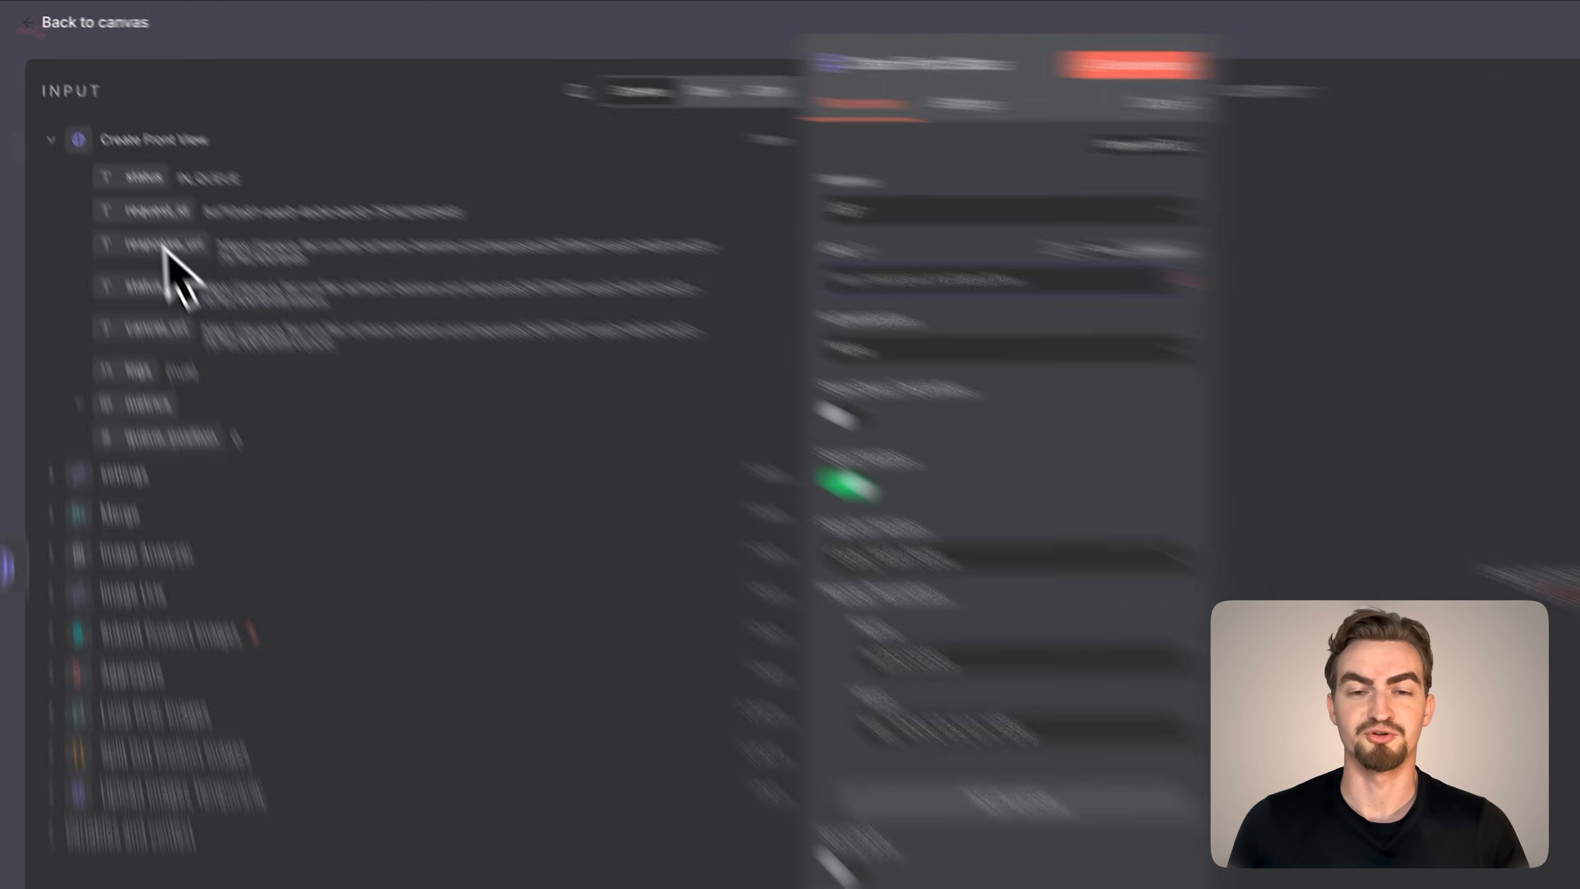
drag(215, 459, 762, 237)
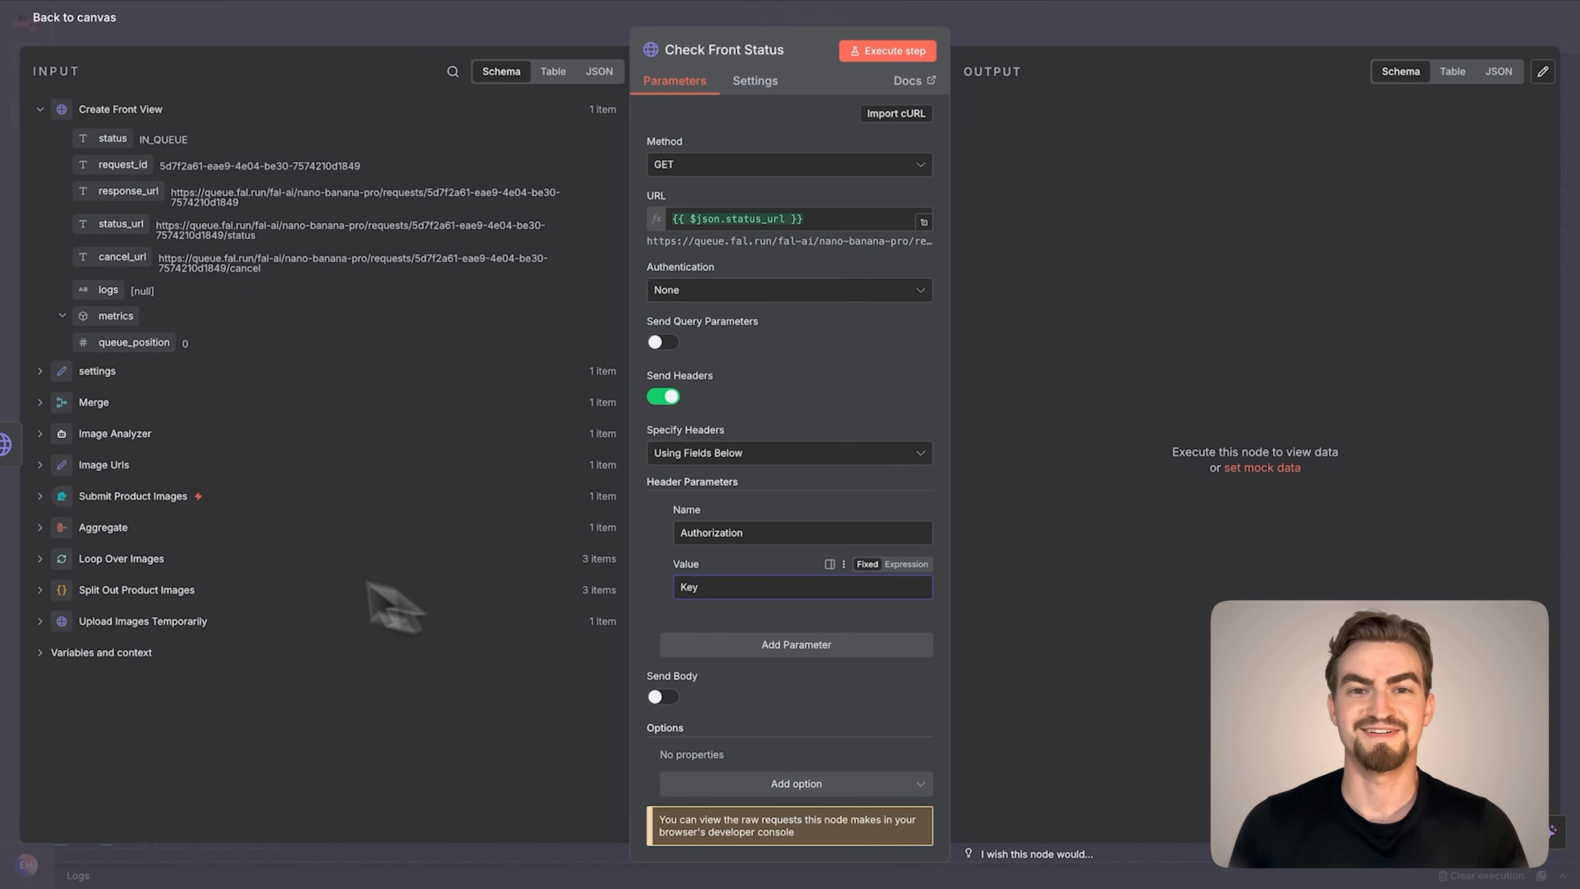
Append the FAL_AI_API_KEY field from settings to the Authorization header's Key prefix, and execute Check Front Status
click(41, 371)
drag(121, 403, 757, 602)
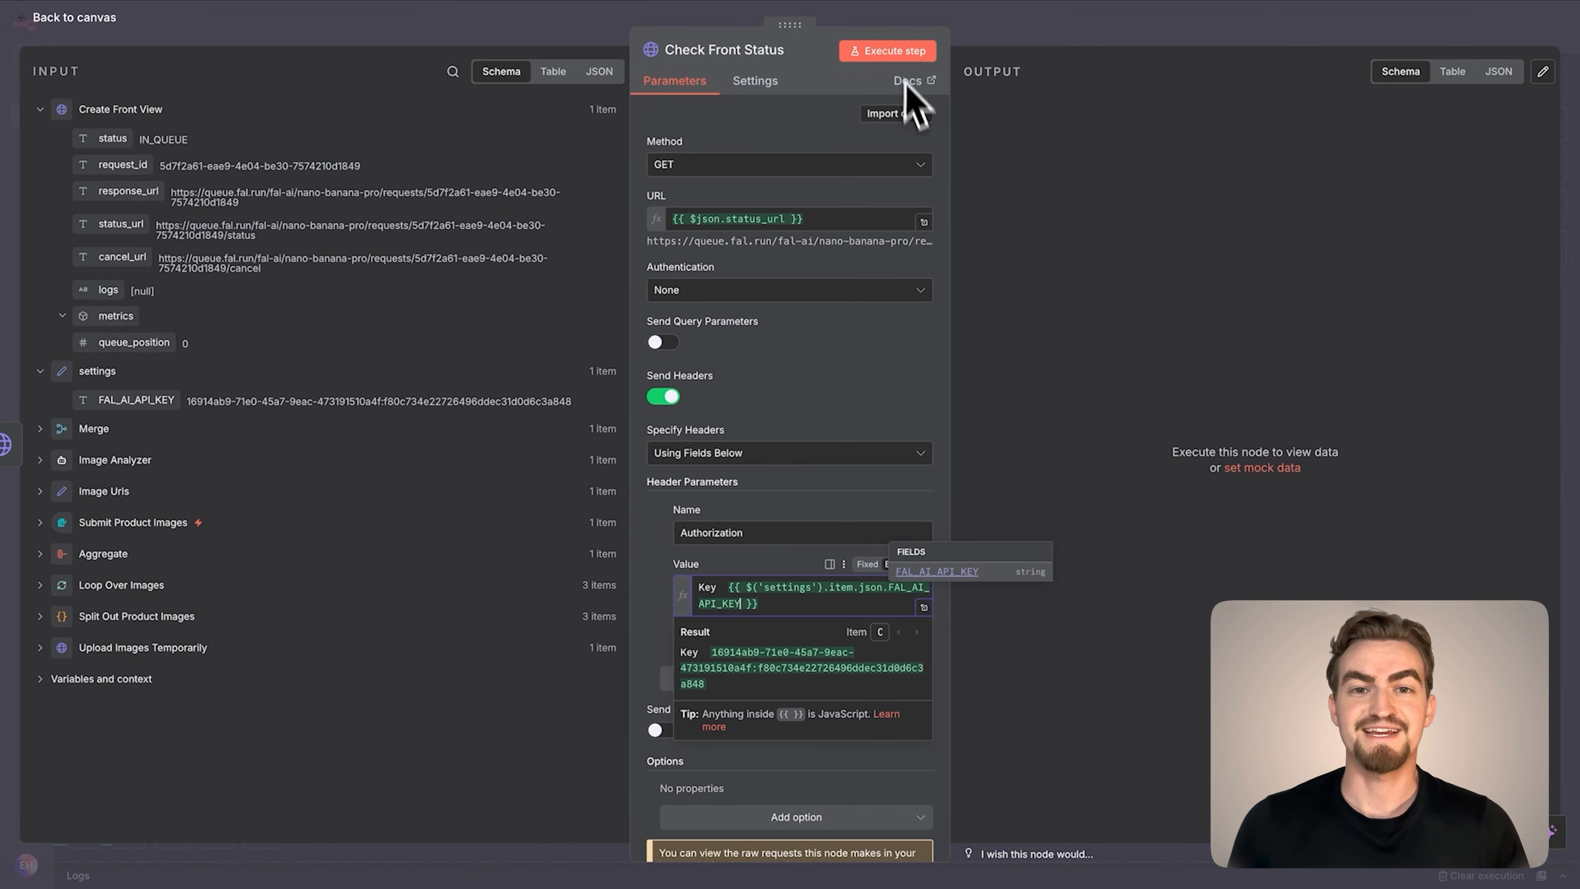
click(897, 53)
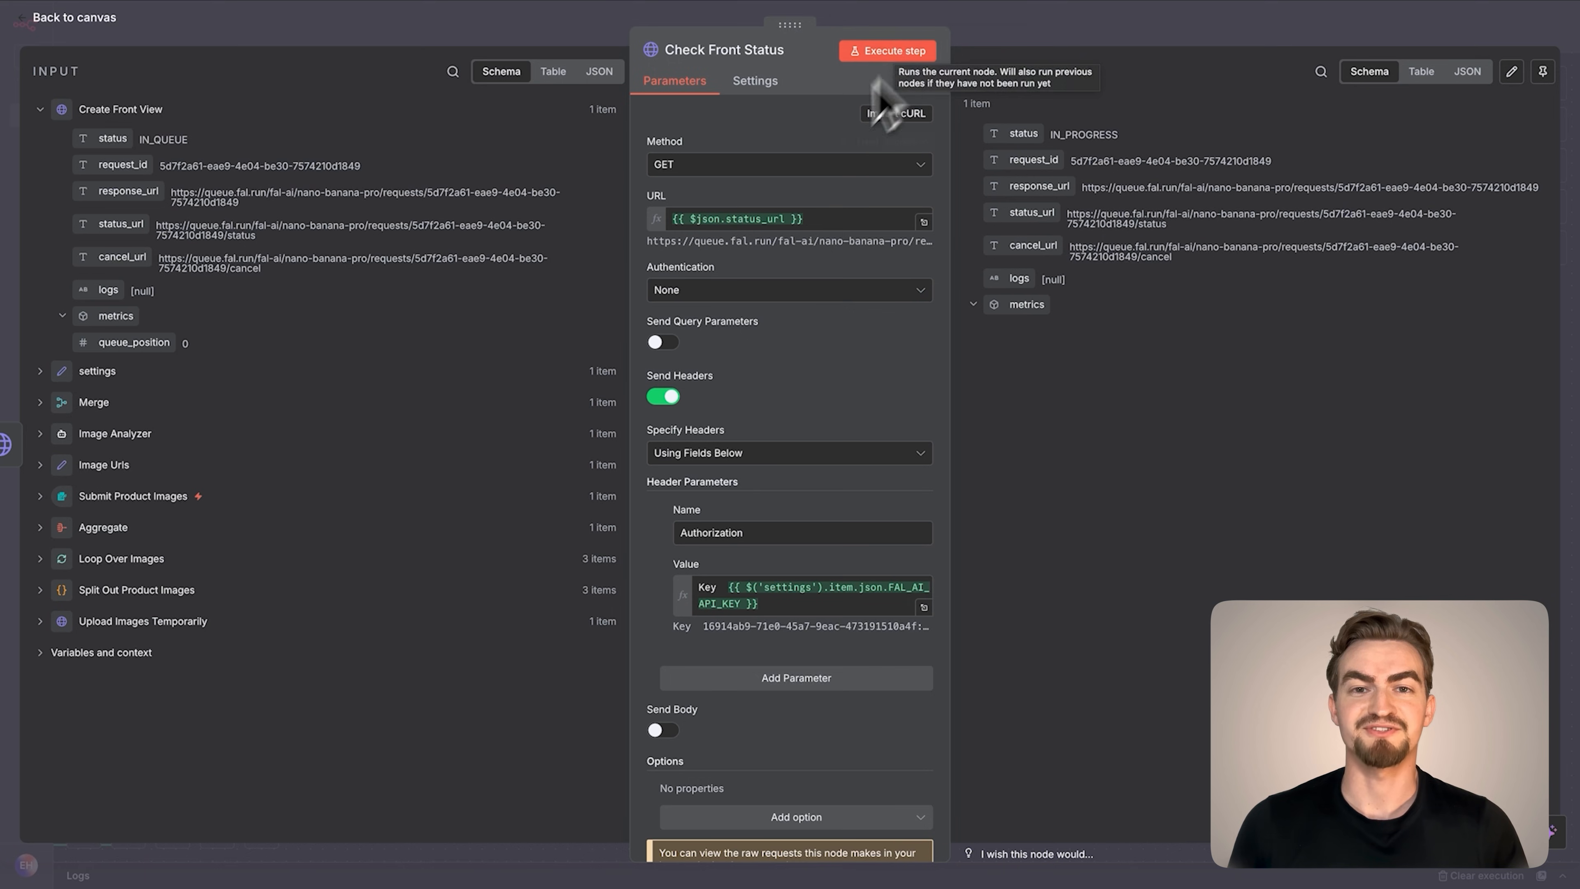
click(85, 25)
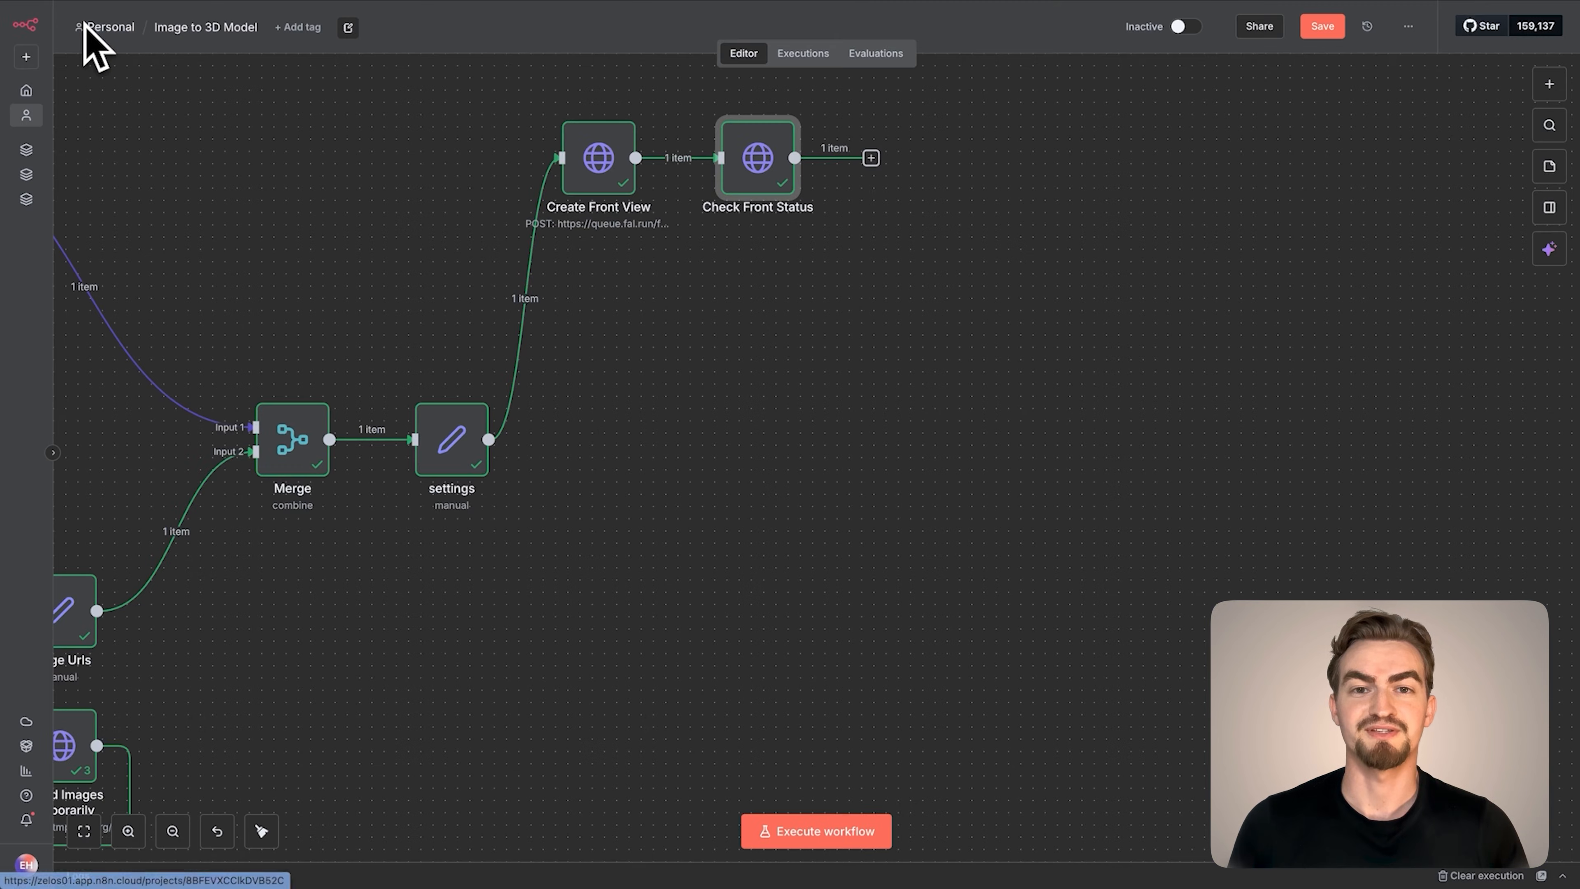
Add a Wait node after Check Front Status with a time interval of 2 seconds, and execute it
click(871, 155)
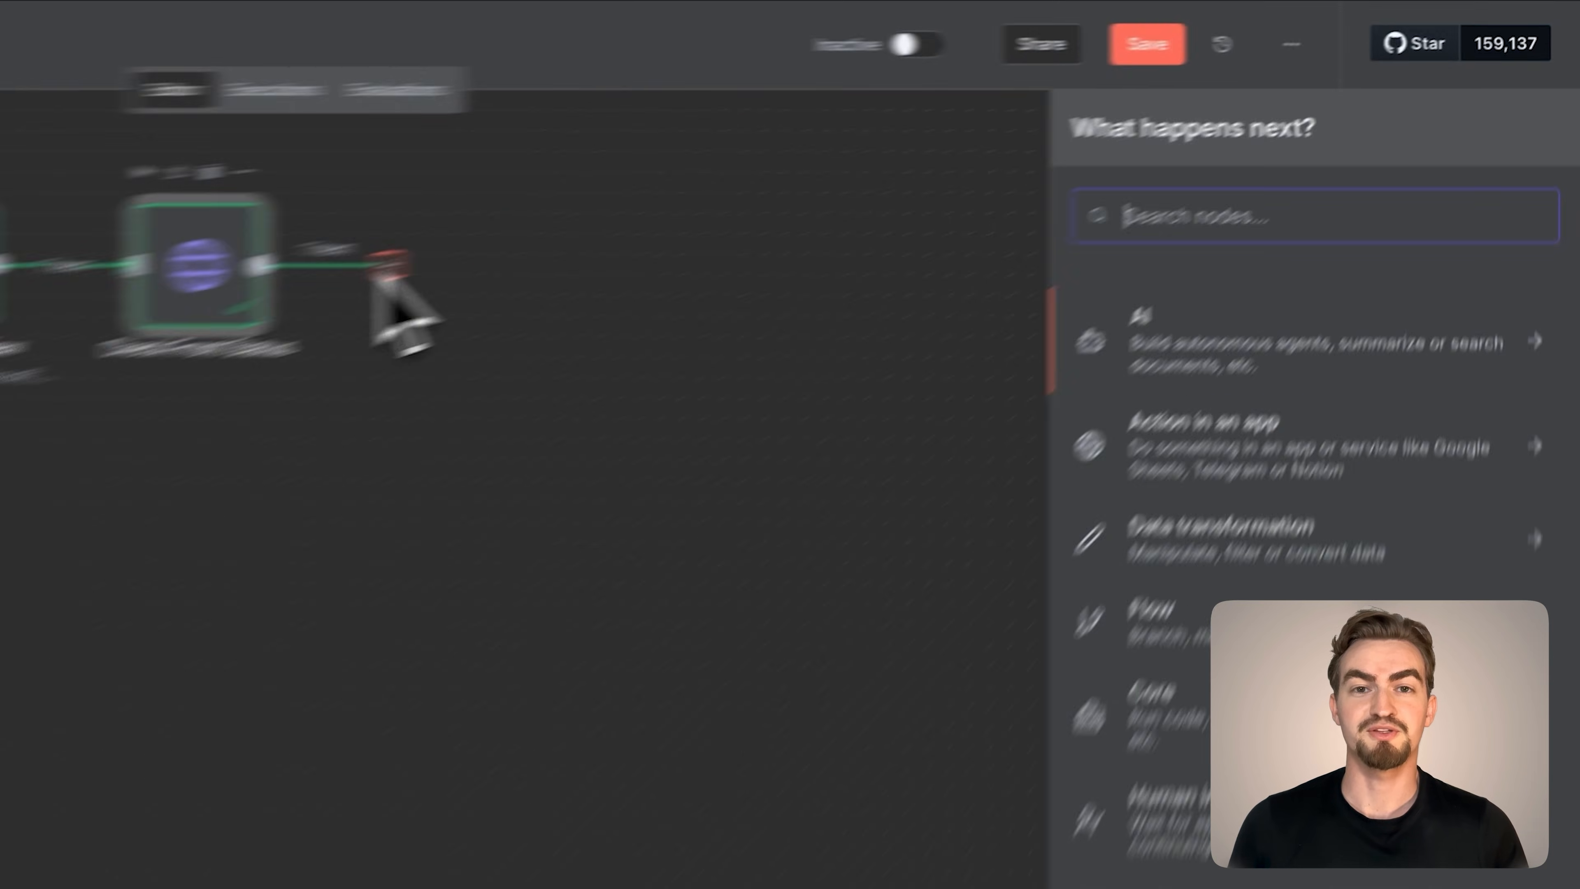
text(wait)
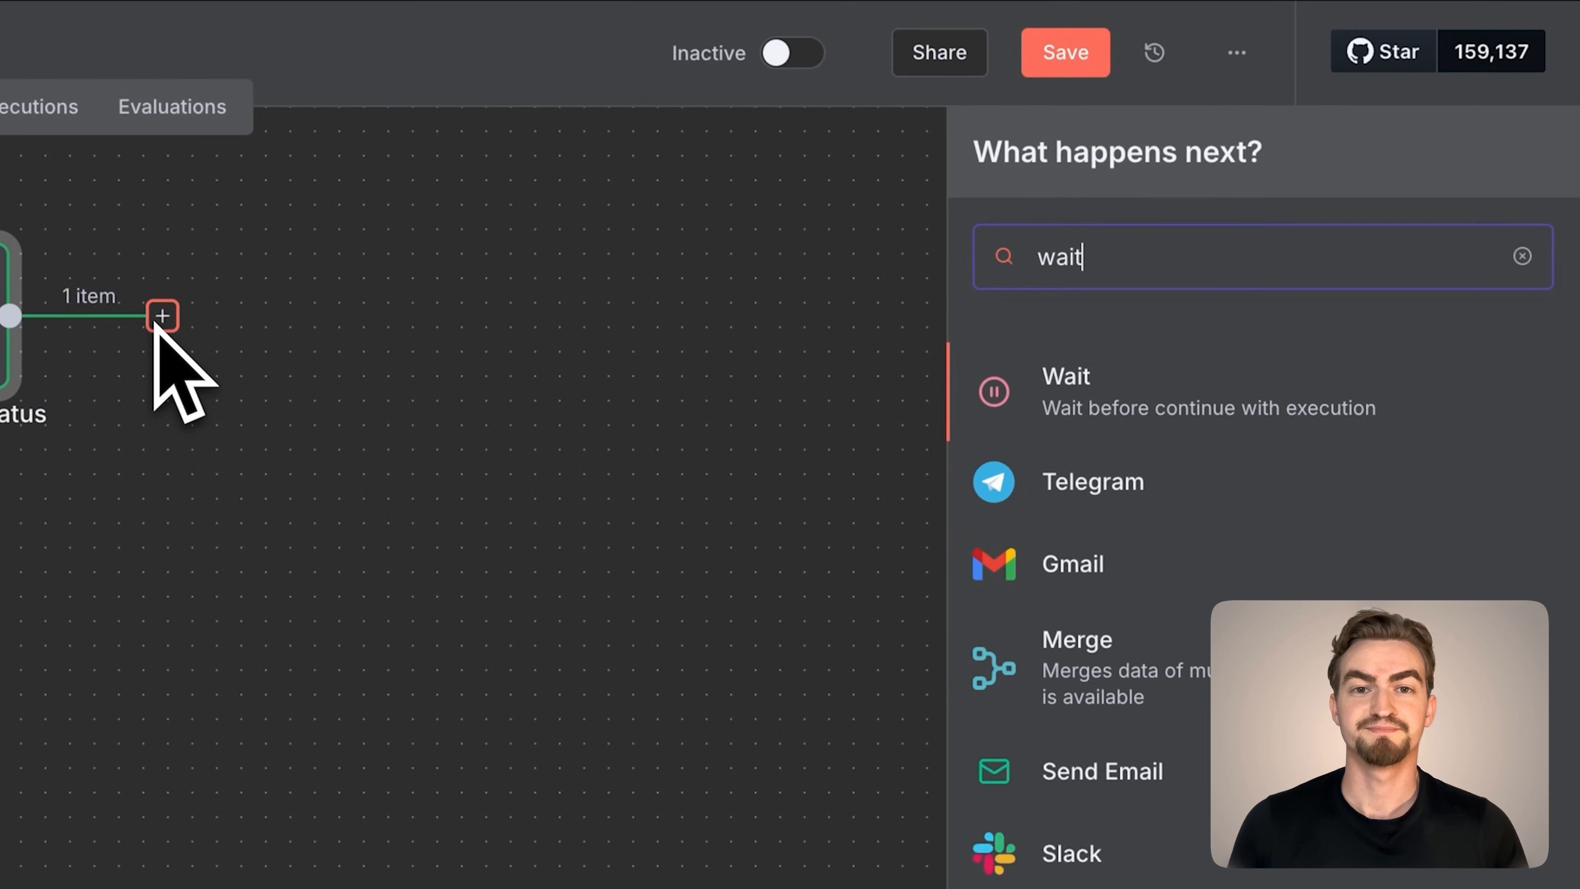
click(1167, 336)
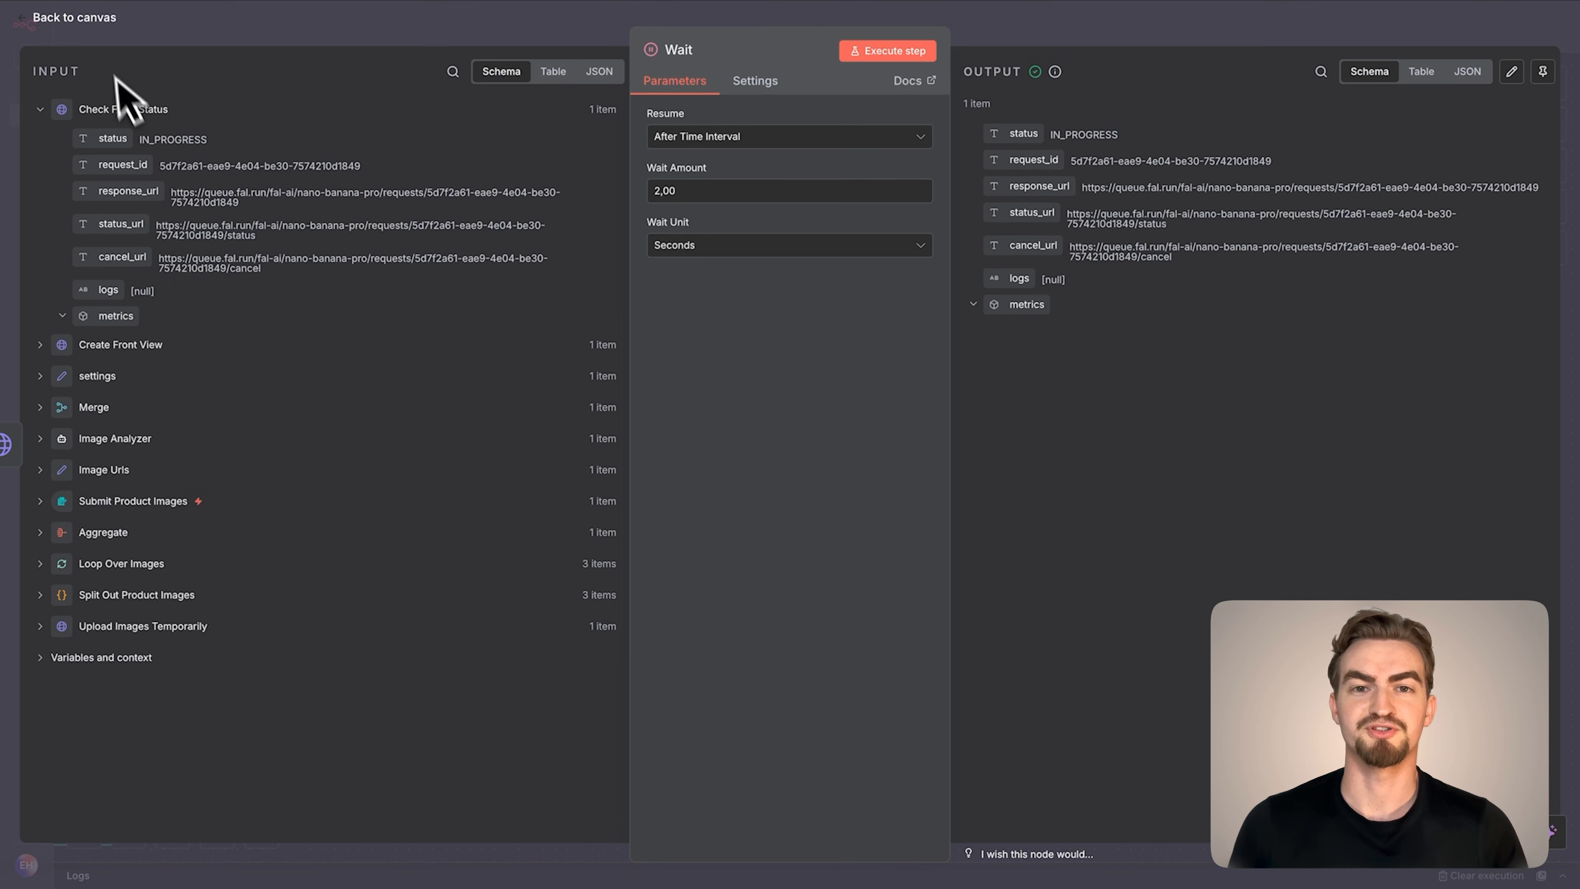
click(101, 27)
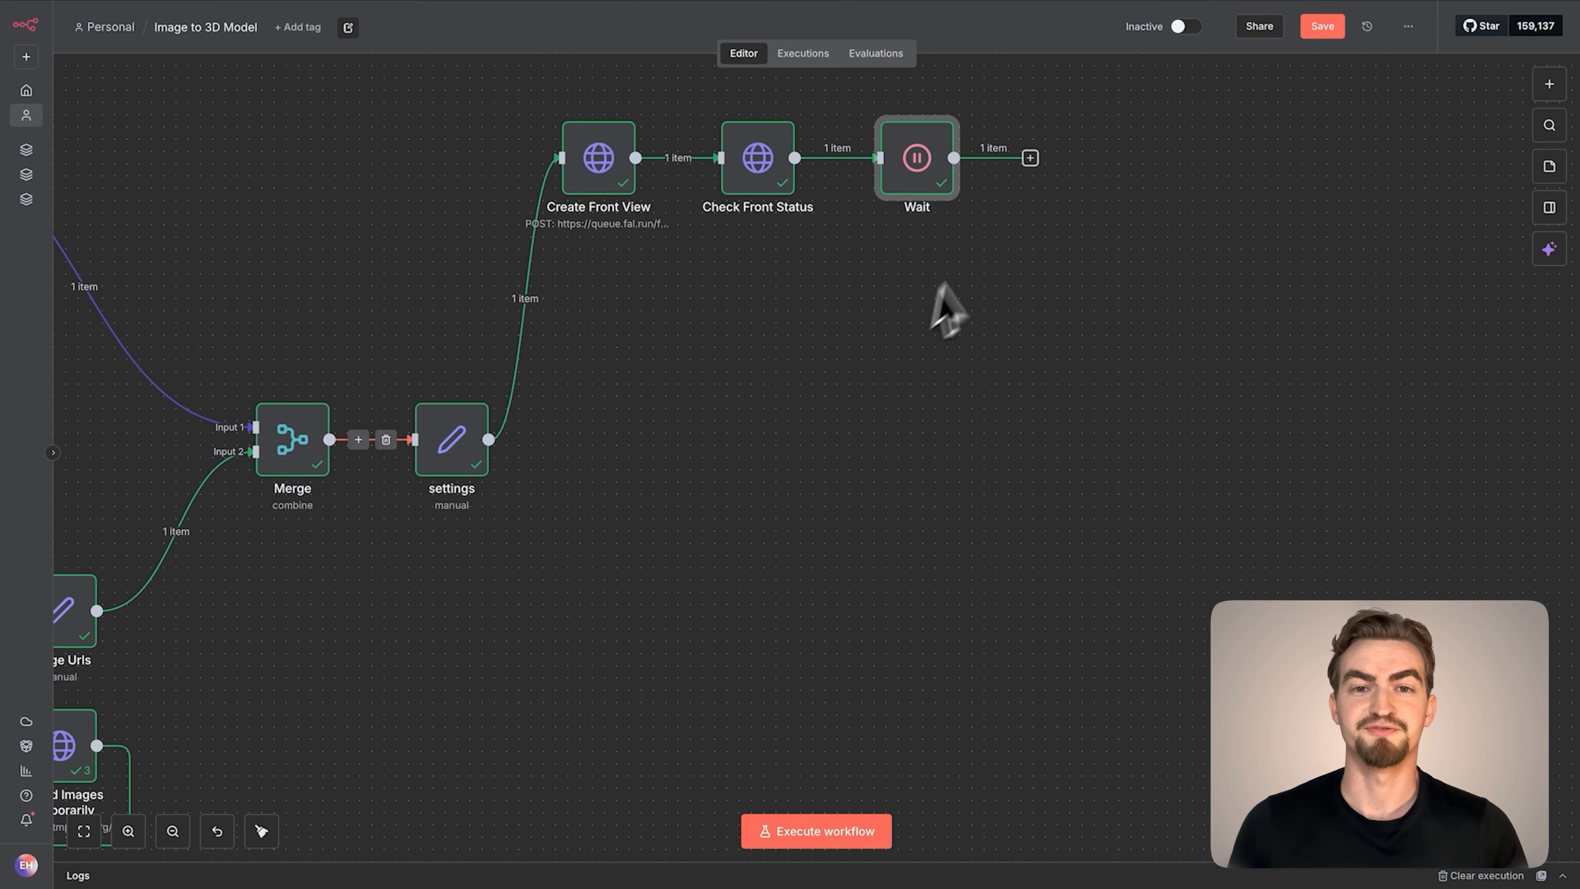
Add an If node after Wait and name it "Completed Front?"
click(1030, 158)
text(if)
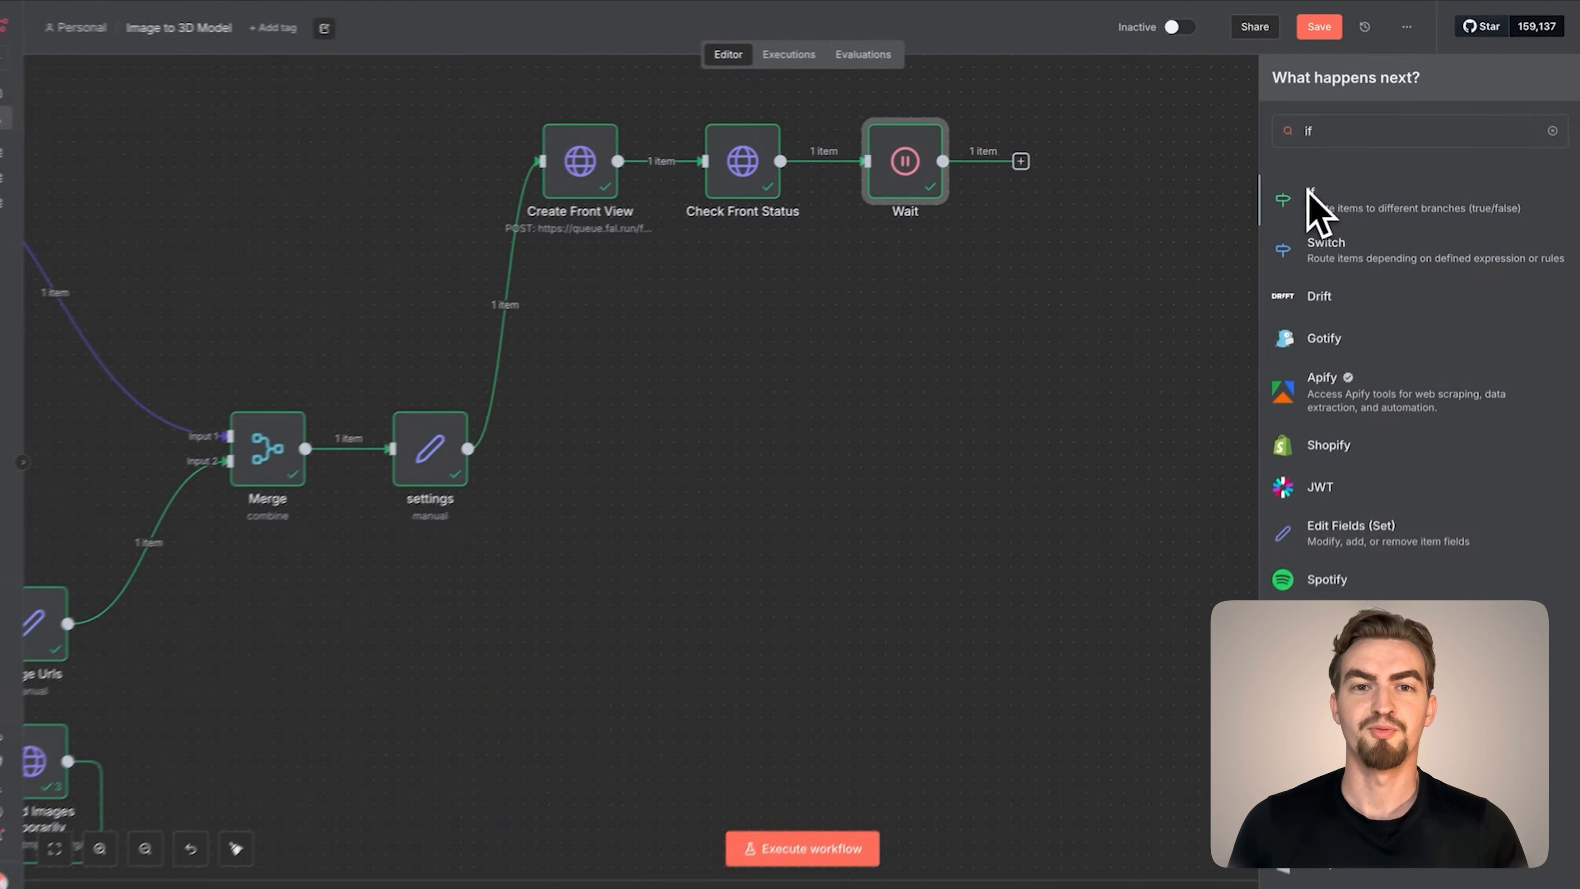
click(1307, 198)
click(511, 49)
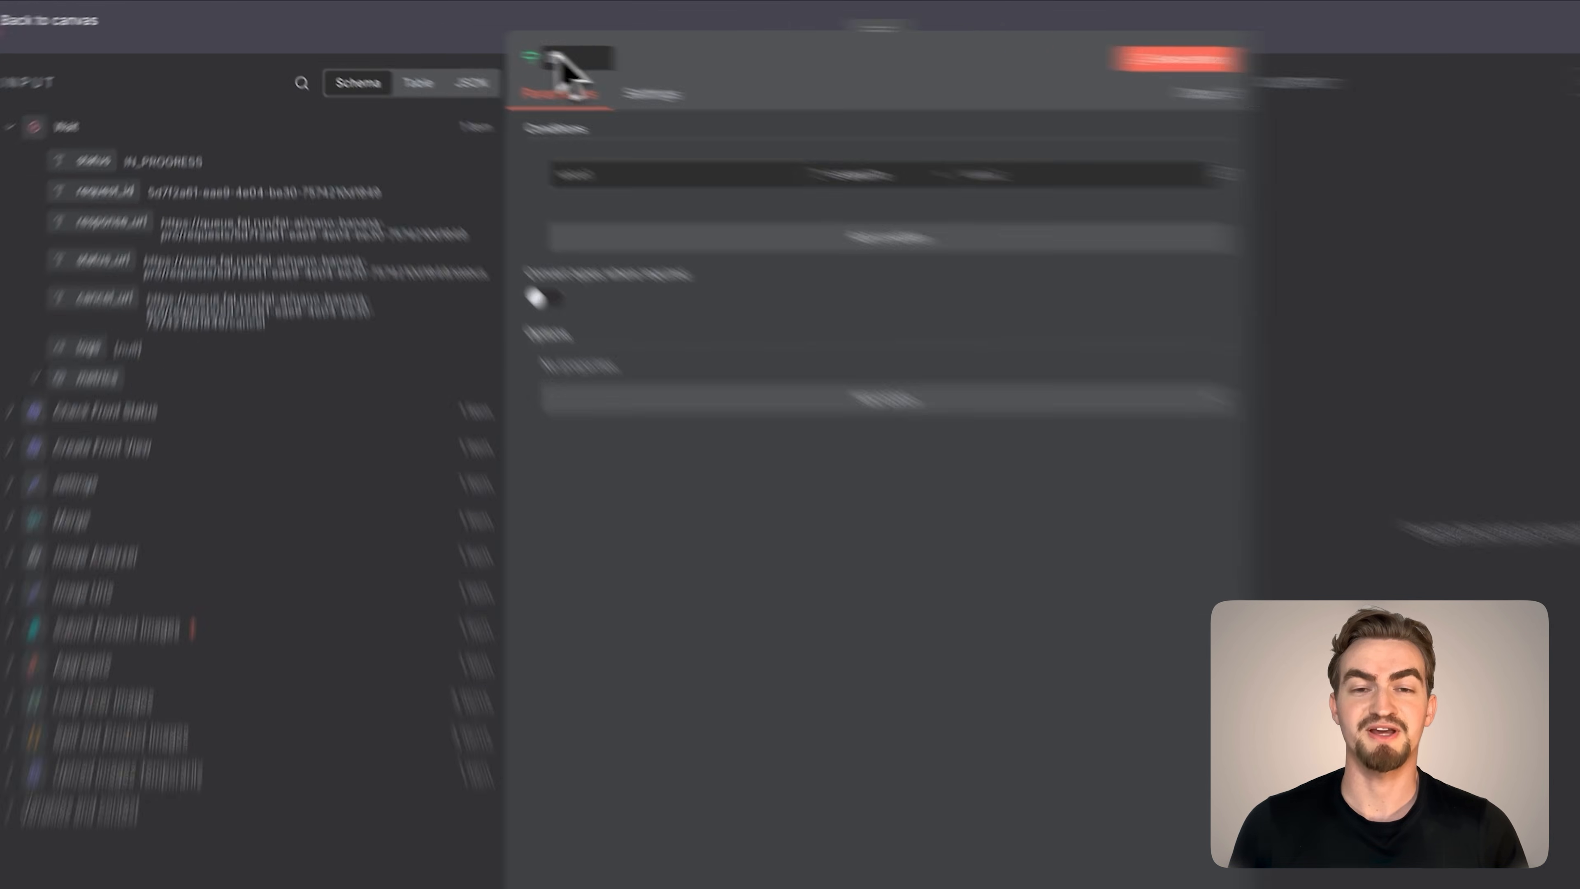
text(Completed)
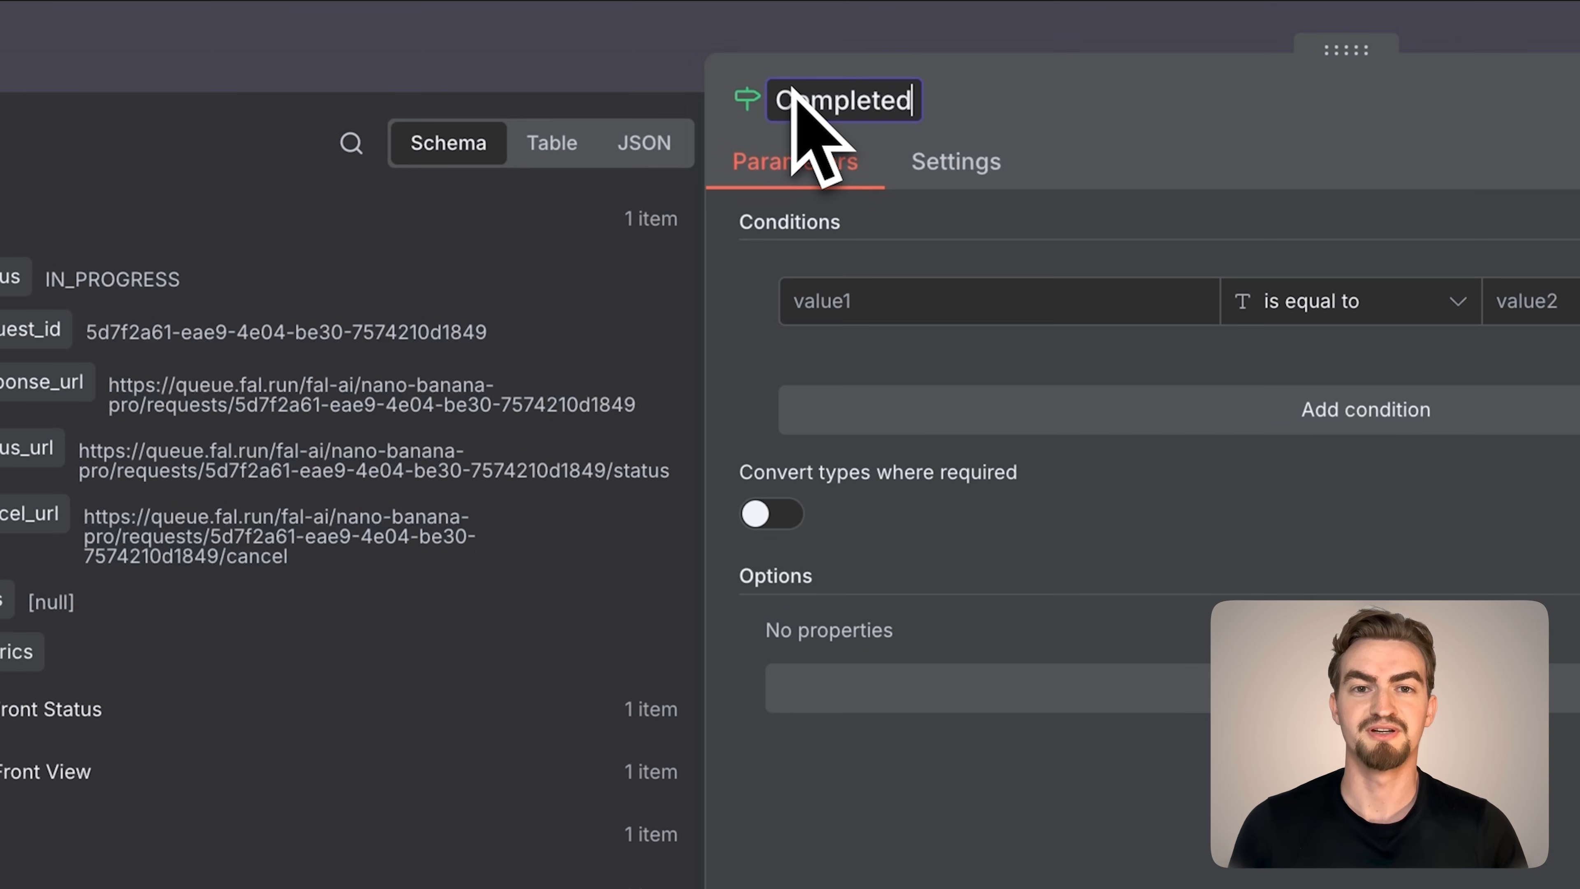
text( Front?)
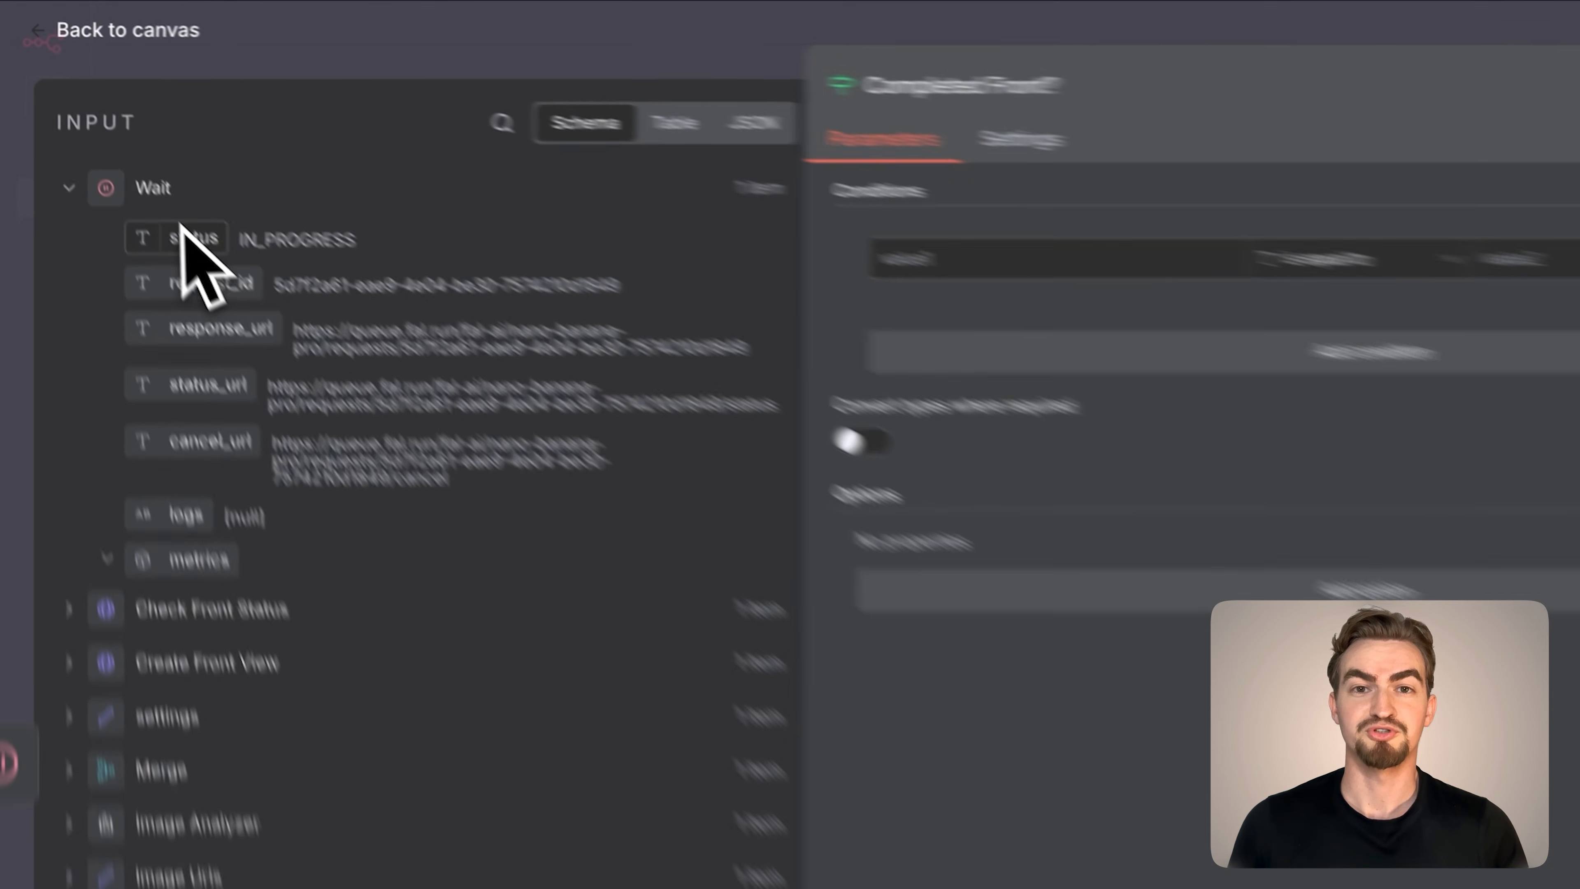
Set the Completed Front? condition to status is equal to COMPLETED, and connect its false branch back to Check Front Status
drag(110, 142, 558, 165)
drag(855, 330, 846, 319)
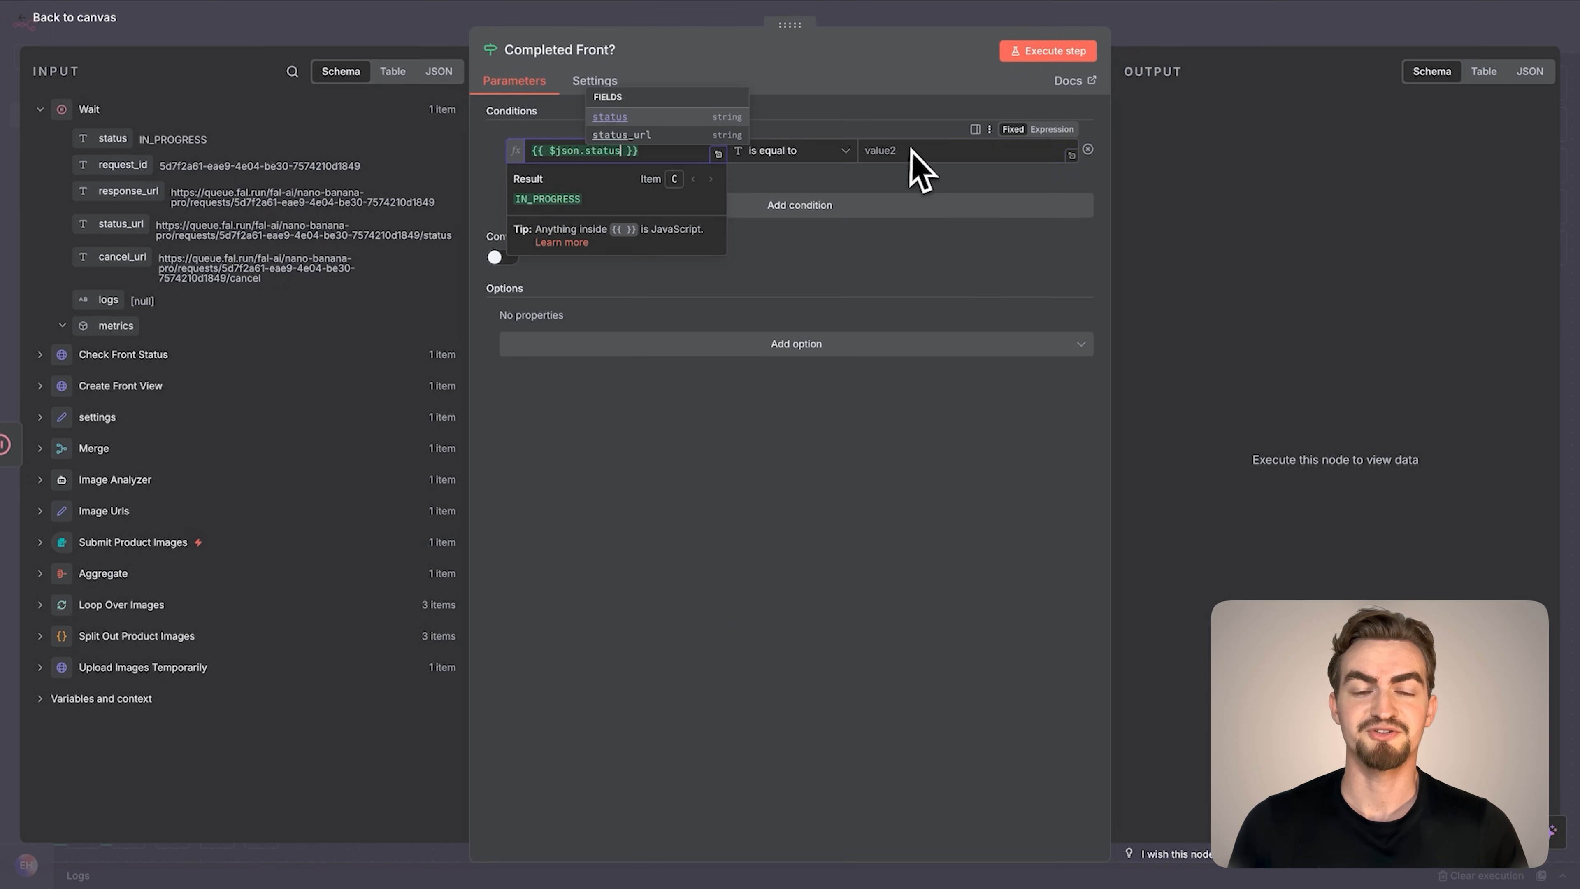
click(912, 150)
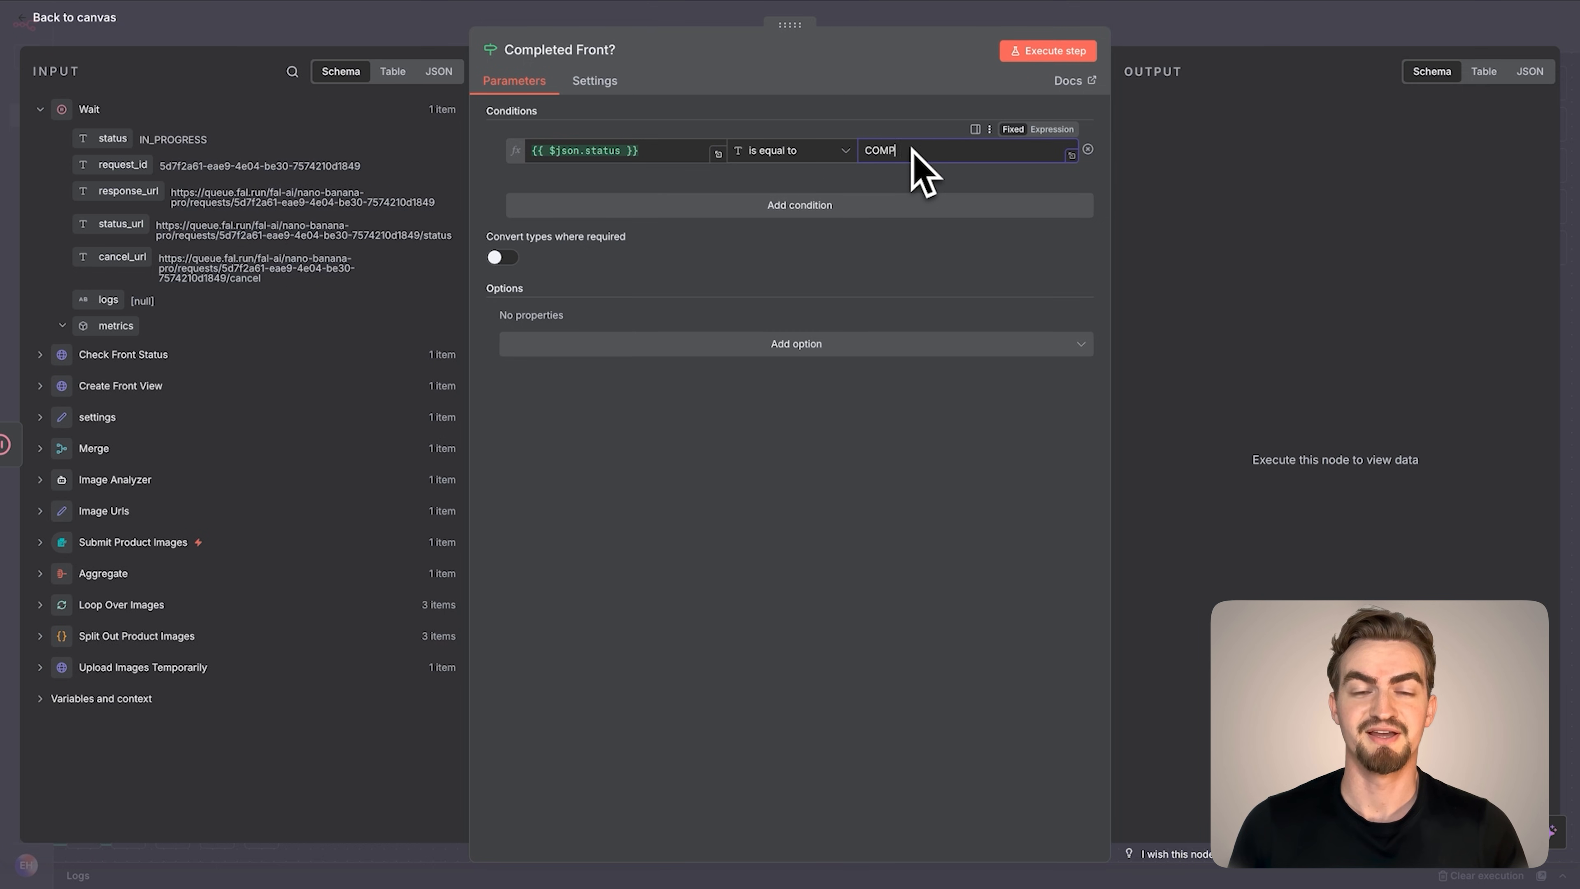
text(COMPLETED)
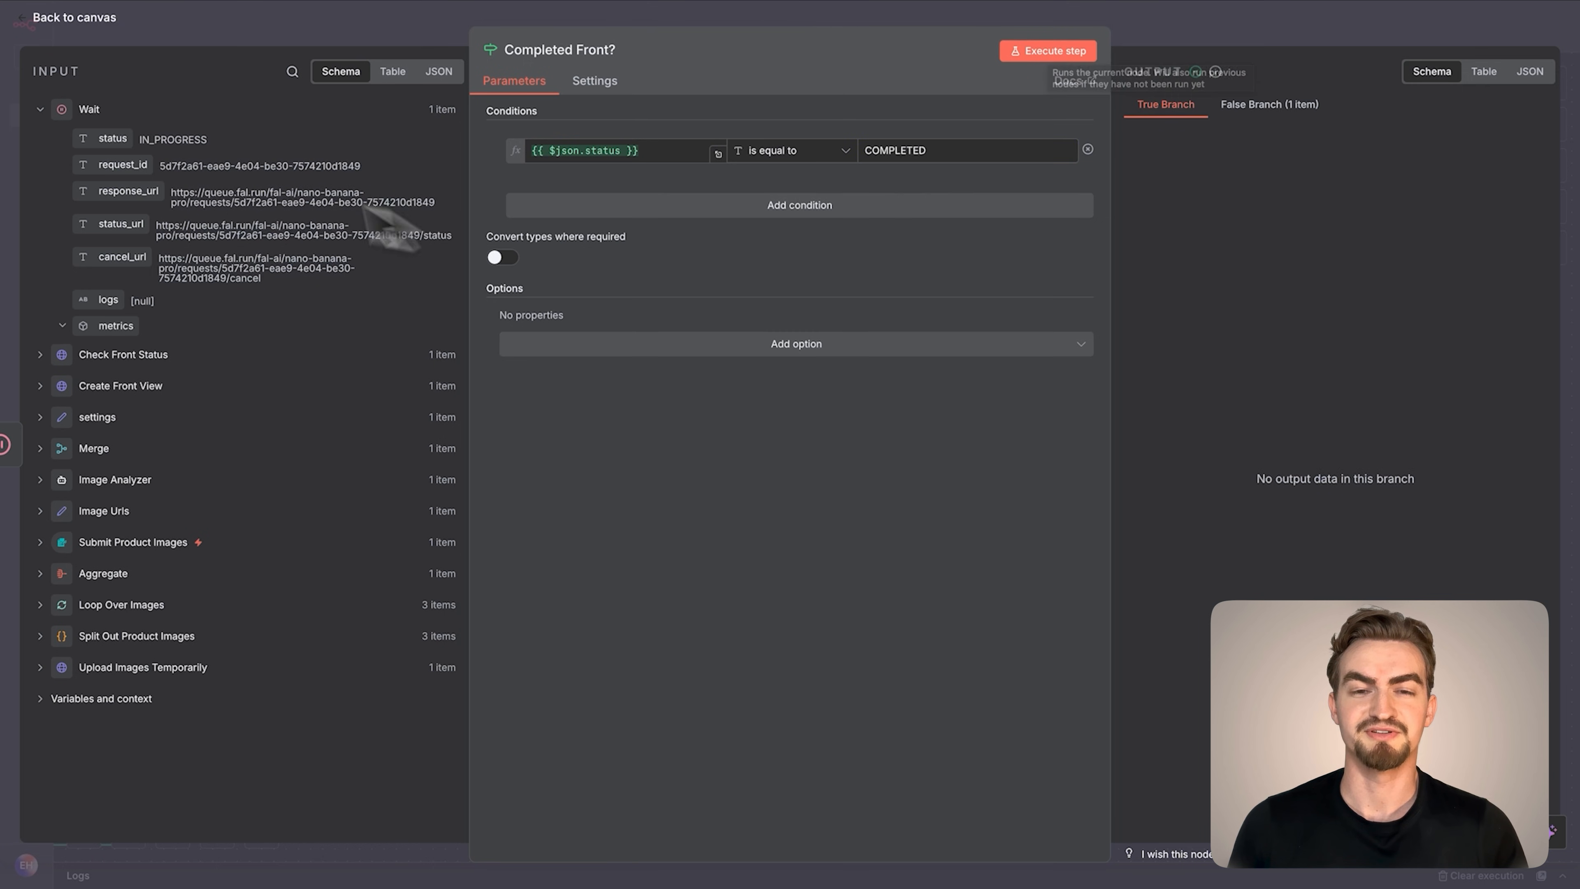
click(99, 19)
drag(1189, 170, 714, 178)
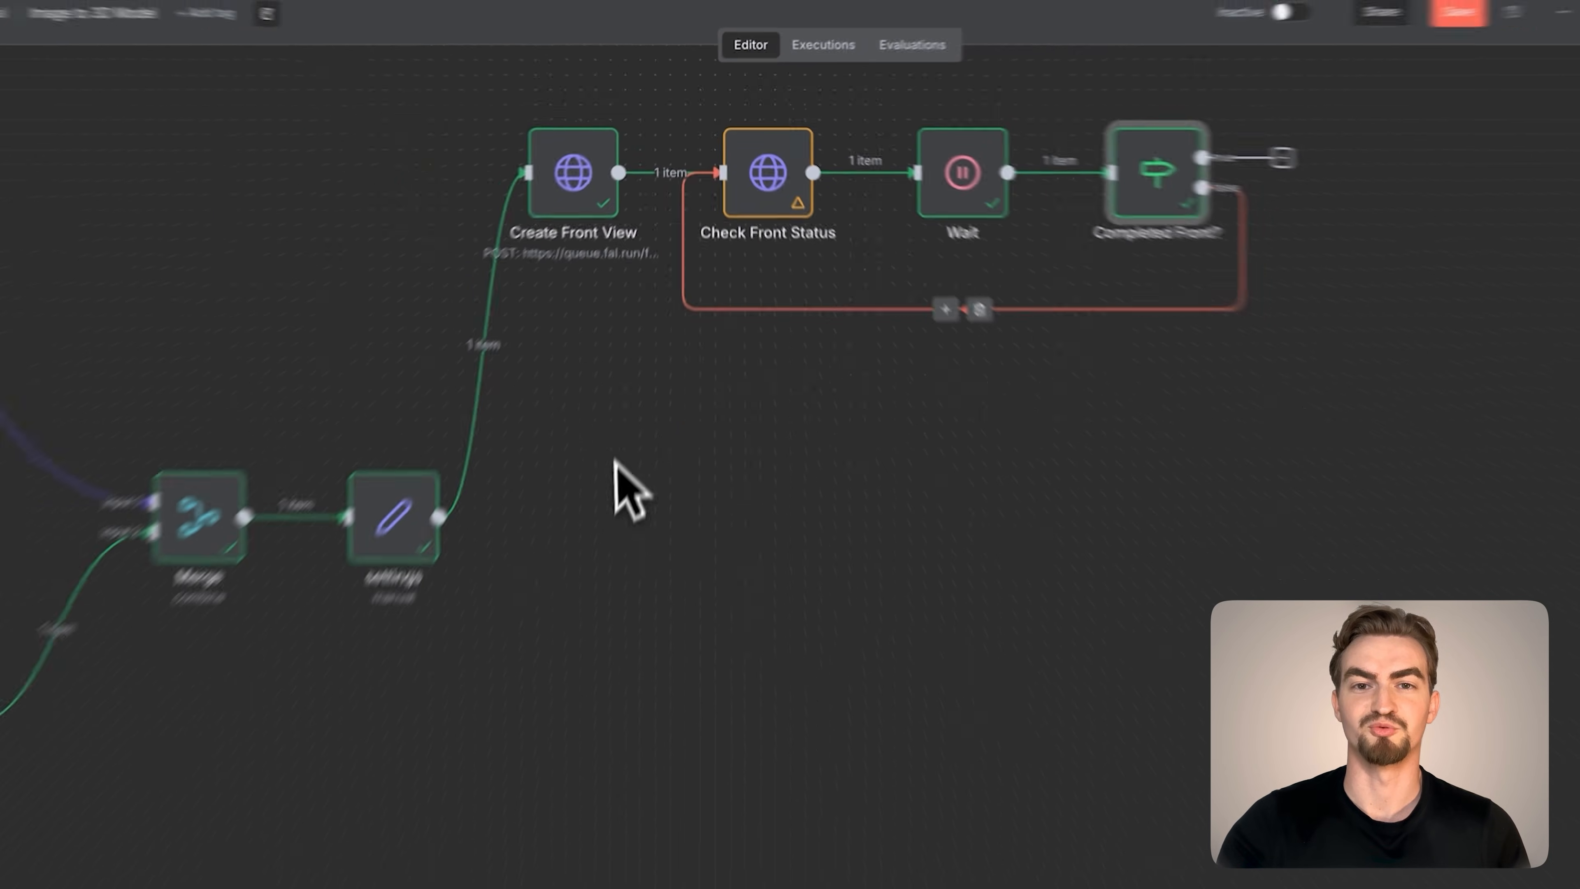
Execute the workflow, submitting jacket-1.png to jacket-3.png from the Leather Jacket folder through the test form, and close the form's tab
click(810, 835)
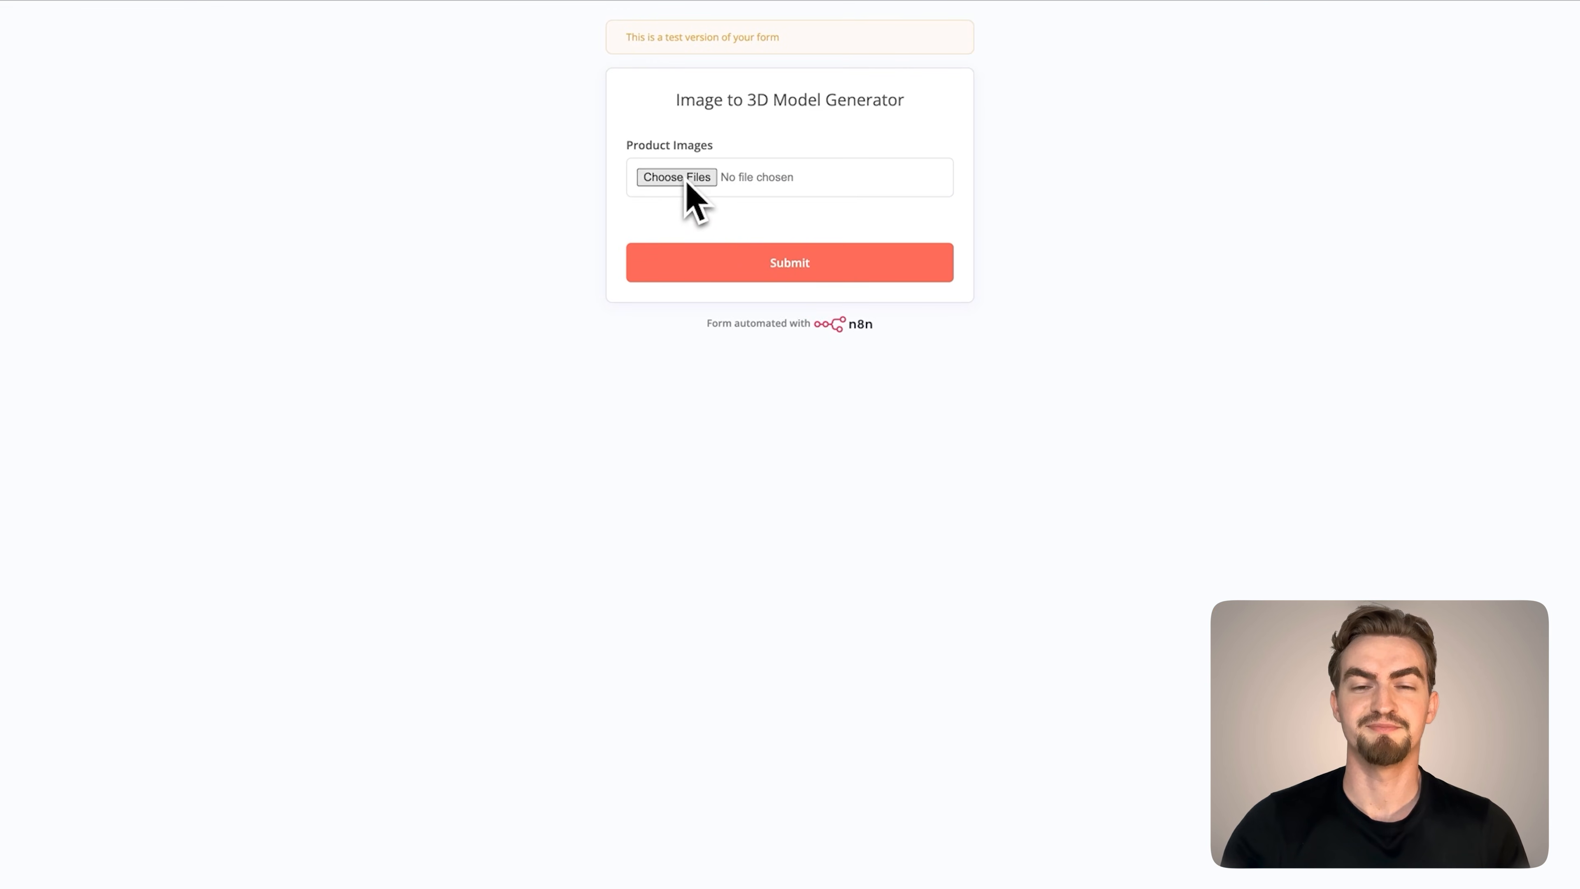
click(684, 177)
click(978, 368)
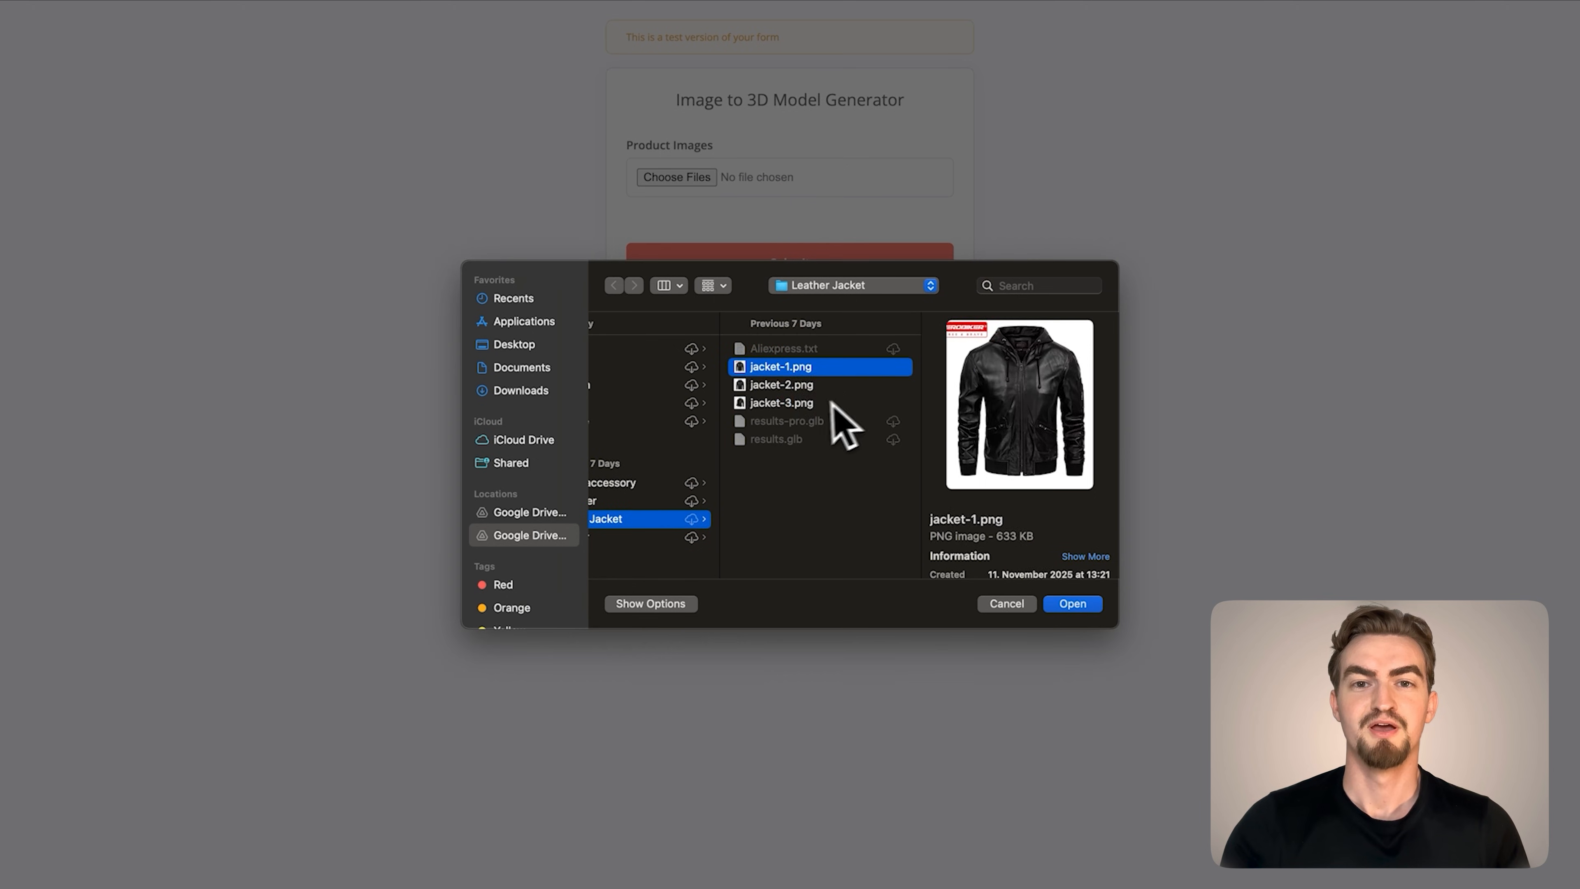
shift+click(822, 404)
click(1071, 603)
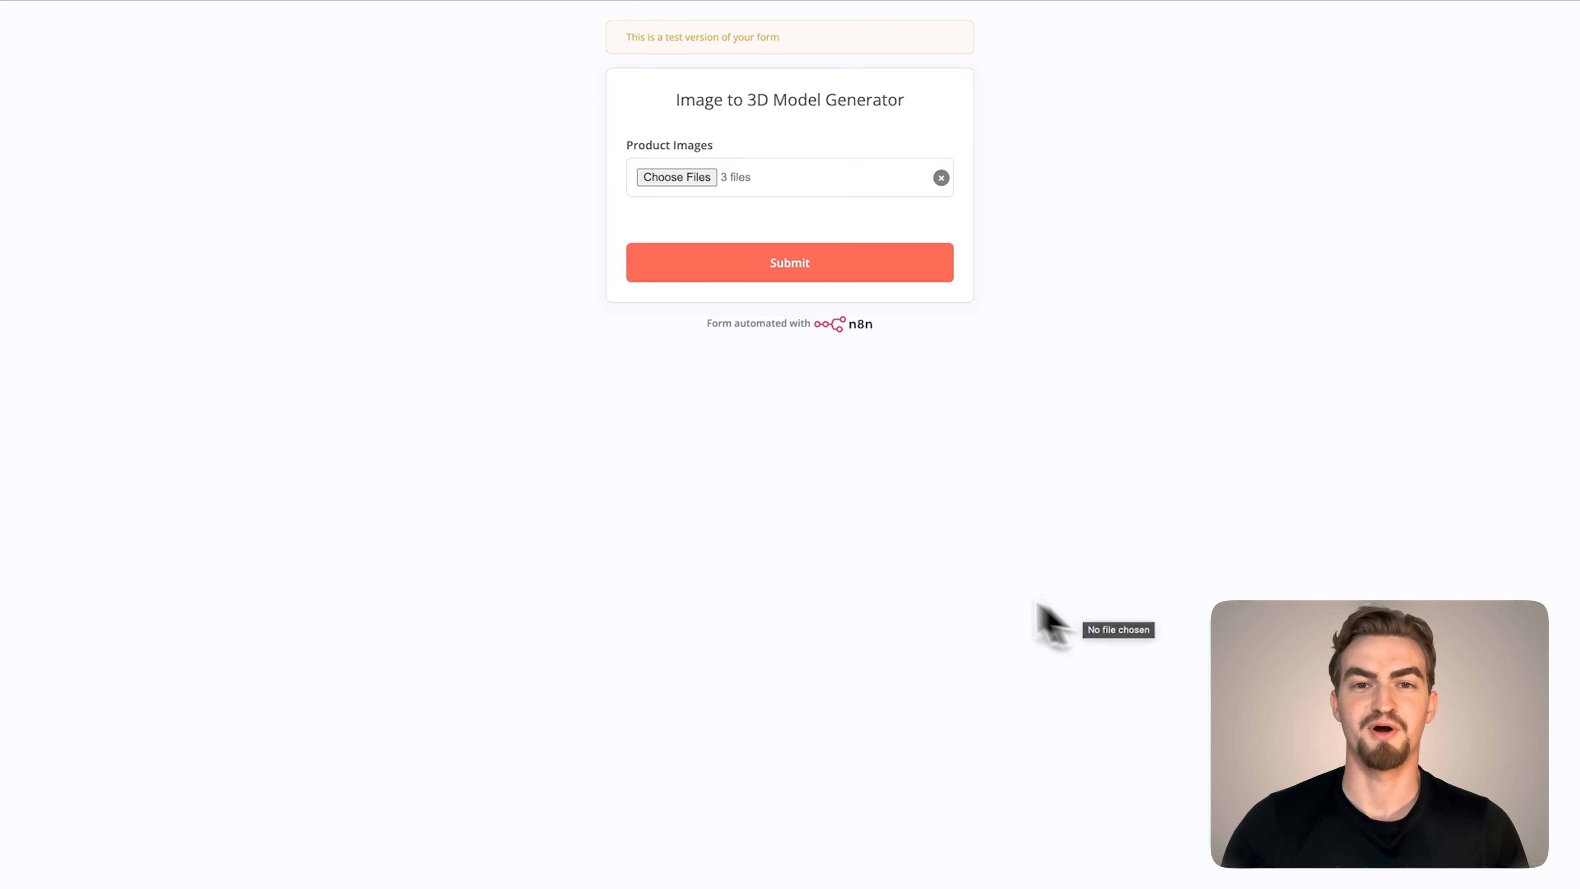
click(751, 272)
mouse_move(388, 28)
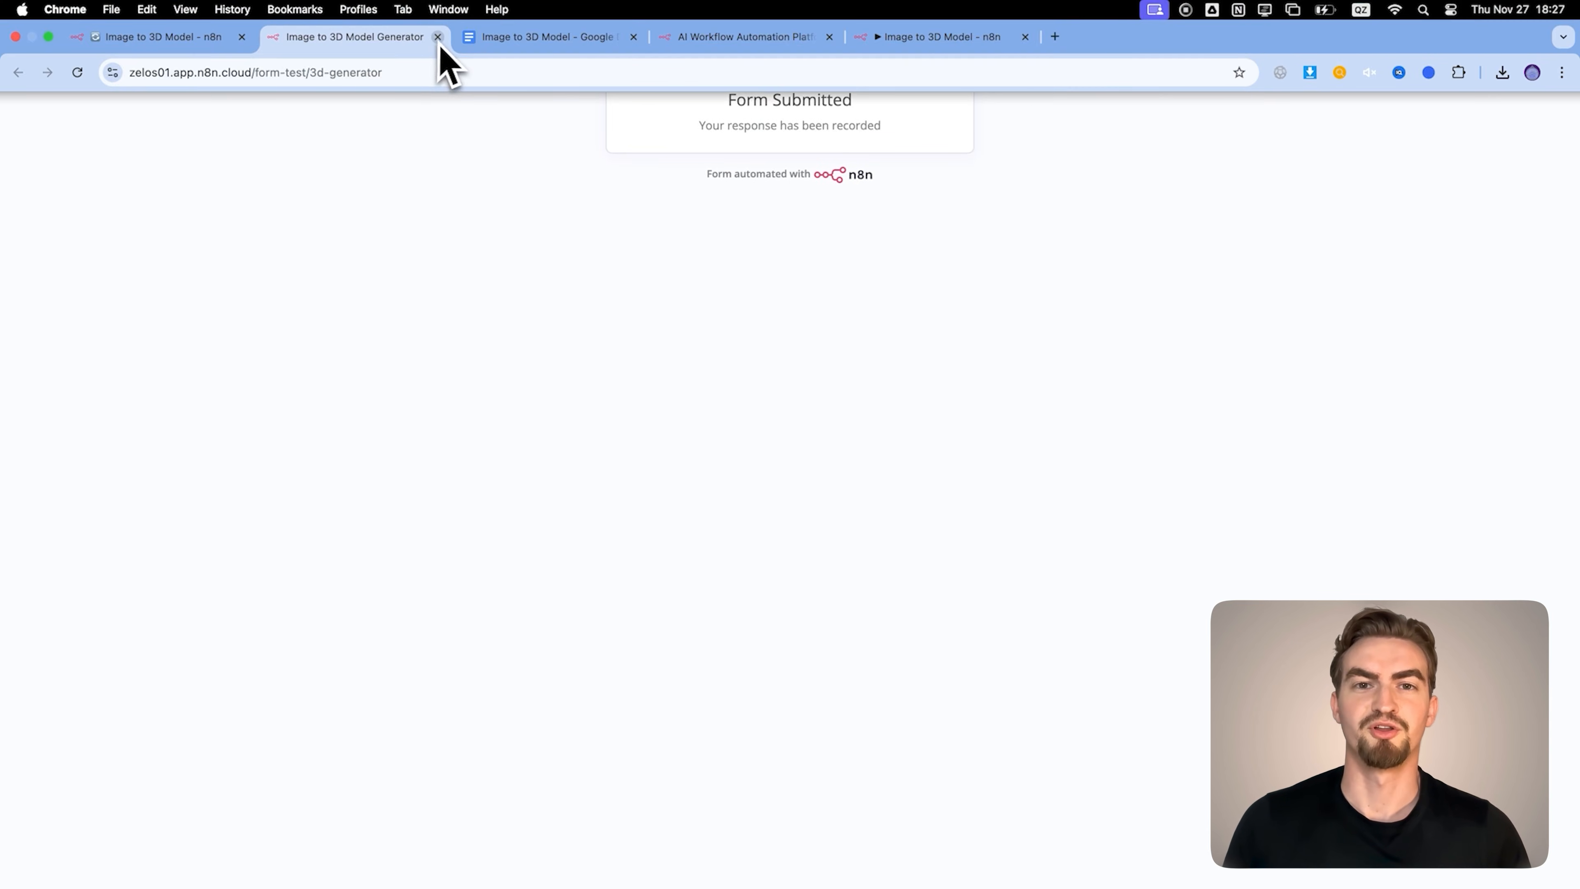
click(438, 37)
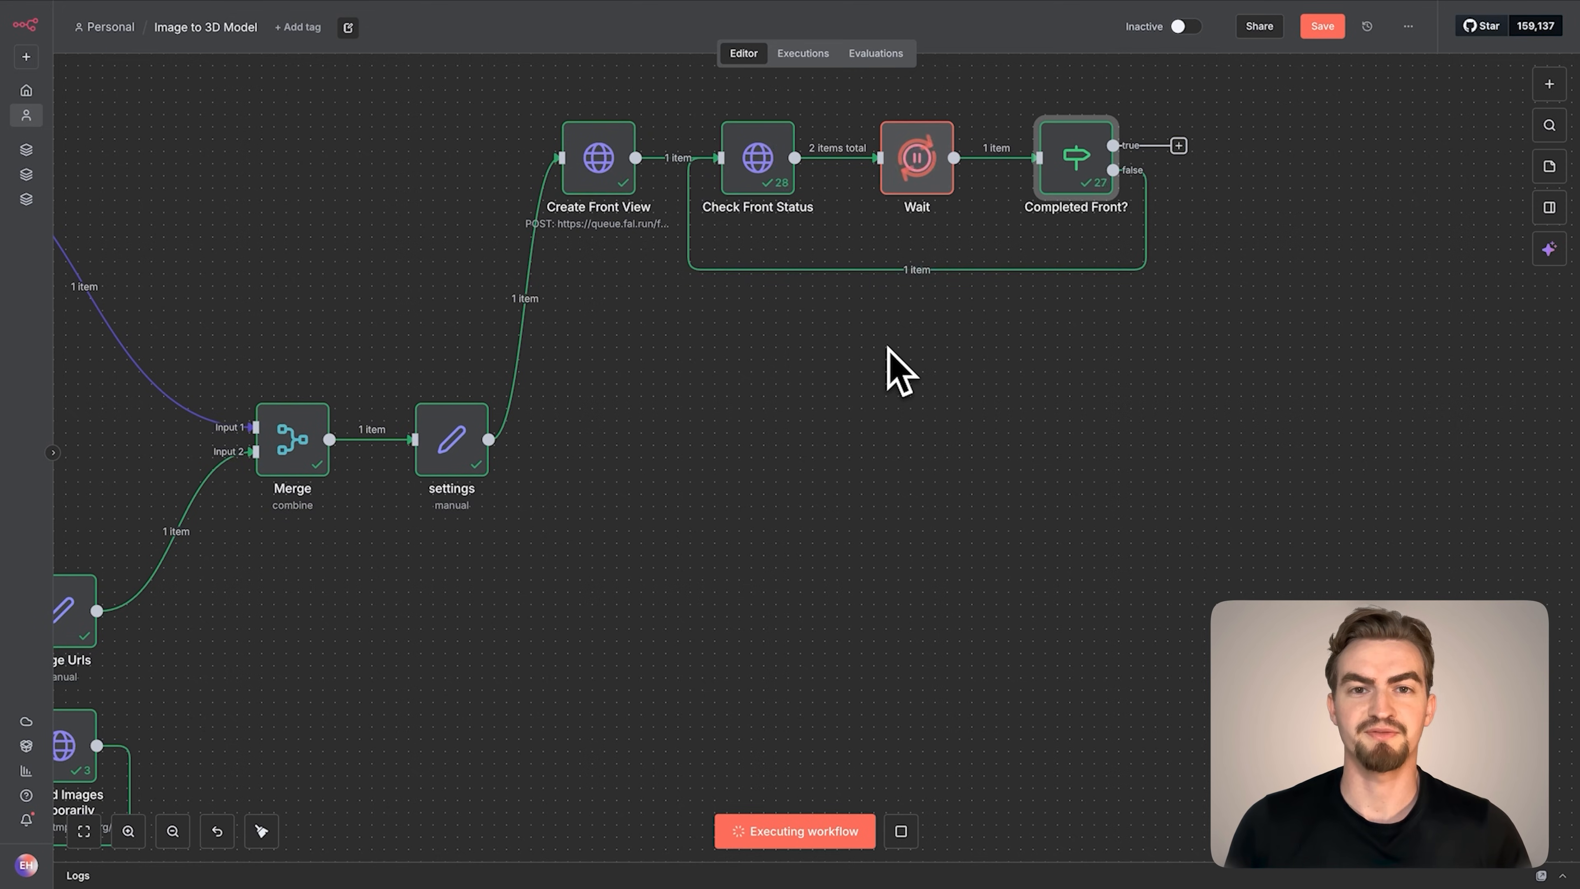
Add an HTTP Request node on the true branch of Completed Front? and name it Get Front View
click(1179, 146)
text(http)
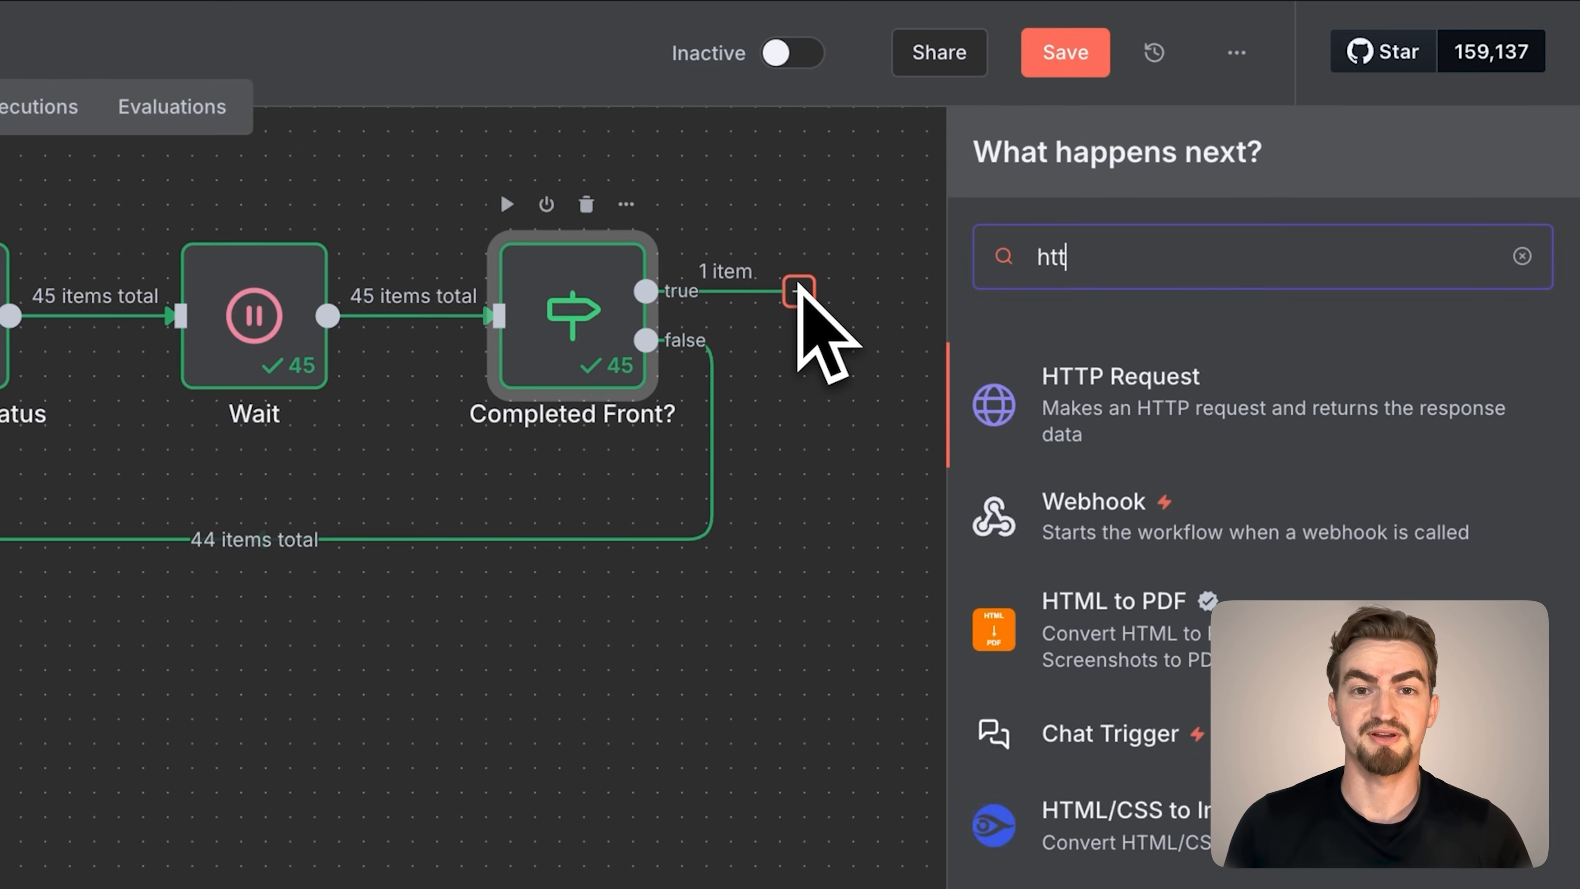
click(1055, 432)
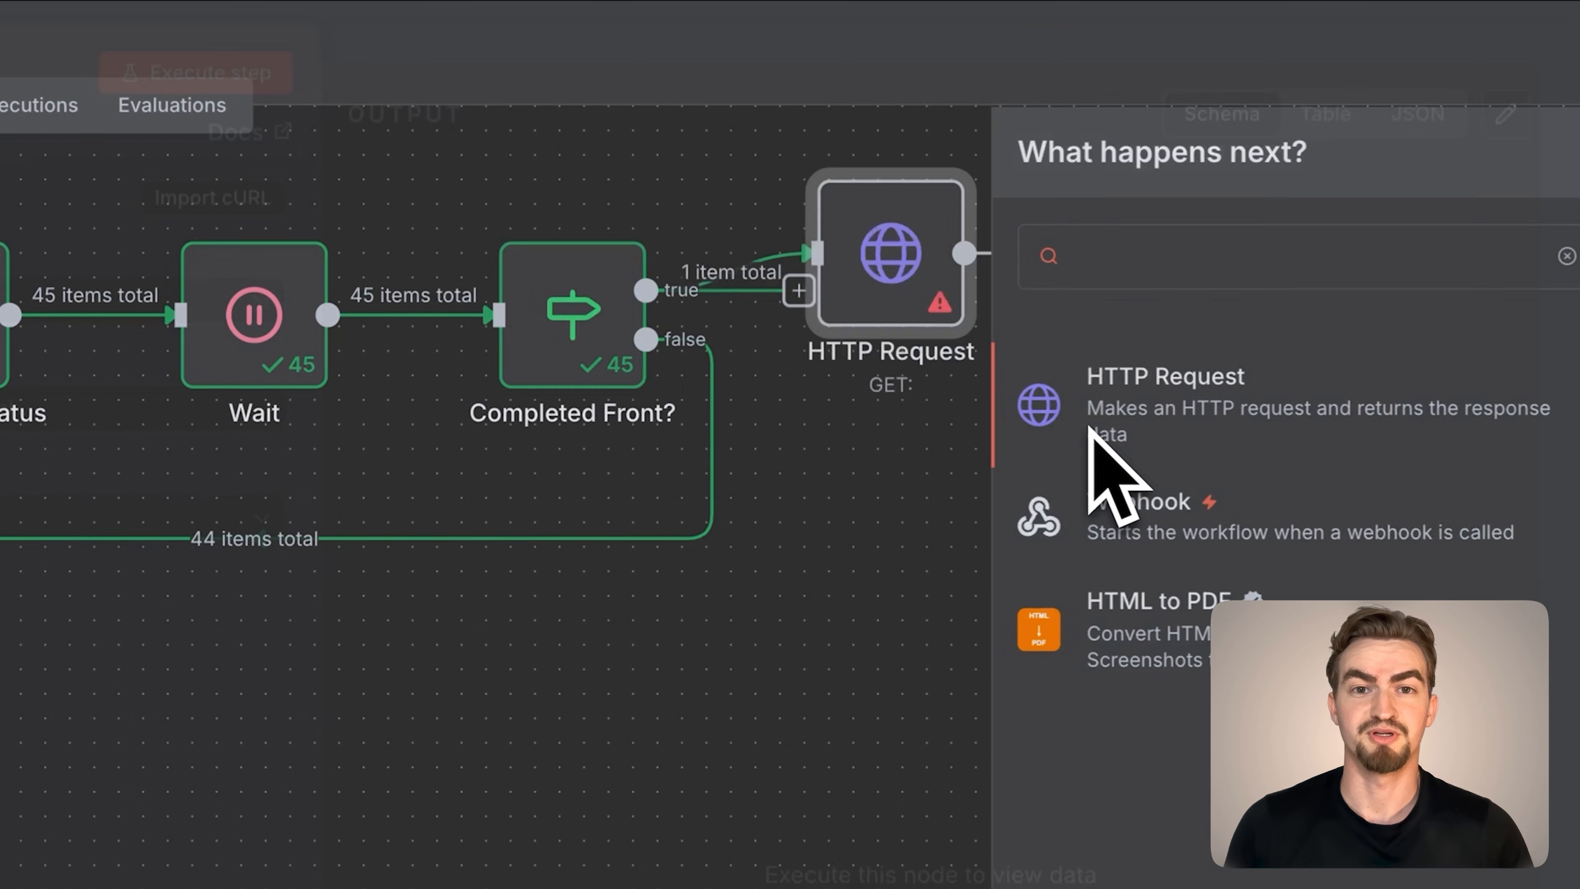
click(707, 47)
text(Get Front View)
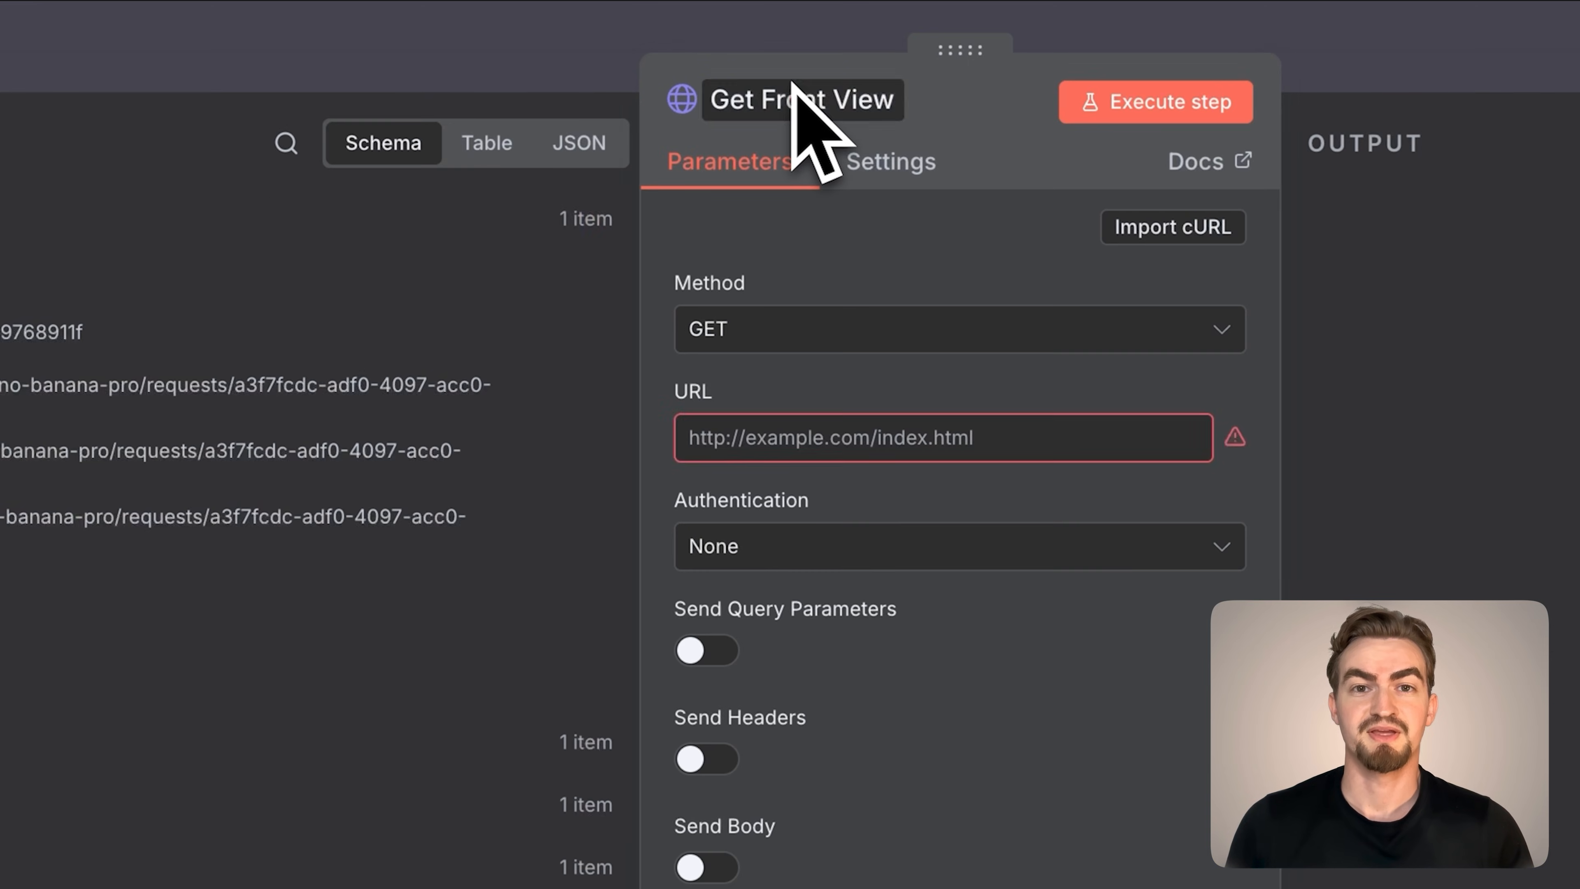
key(Return)
Copy the Get Front View cURL command from the Google Docs document and import it into the n8n Get Front View node
click(330, 35)
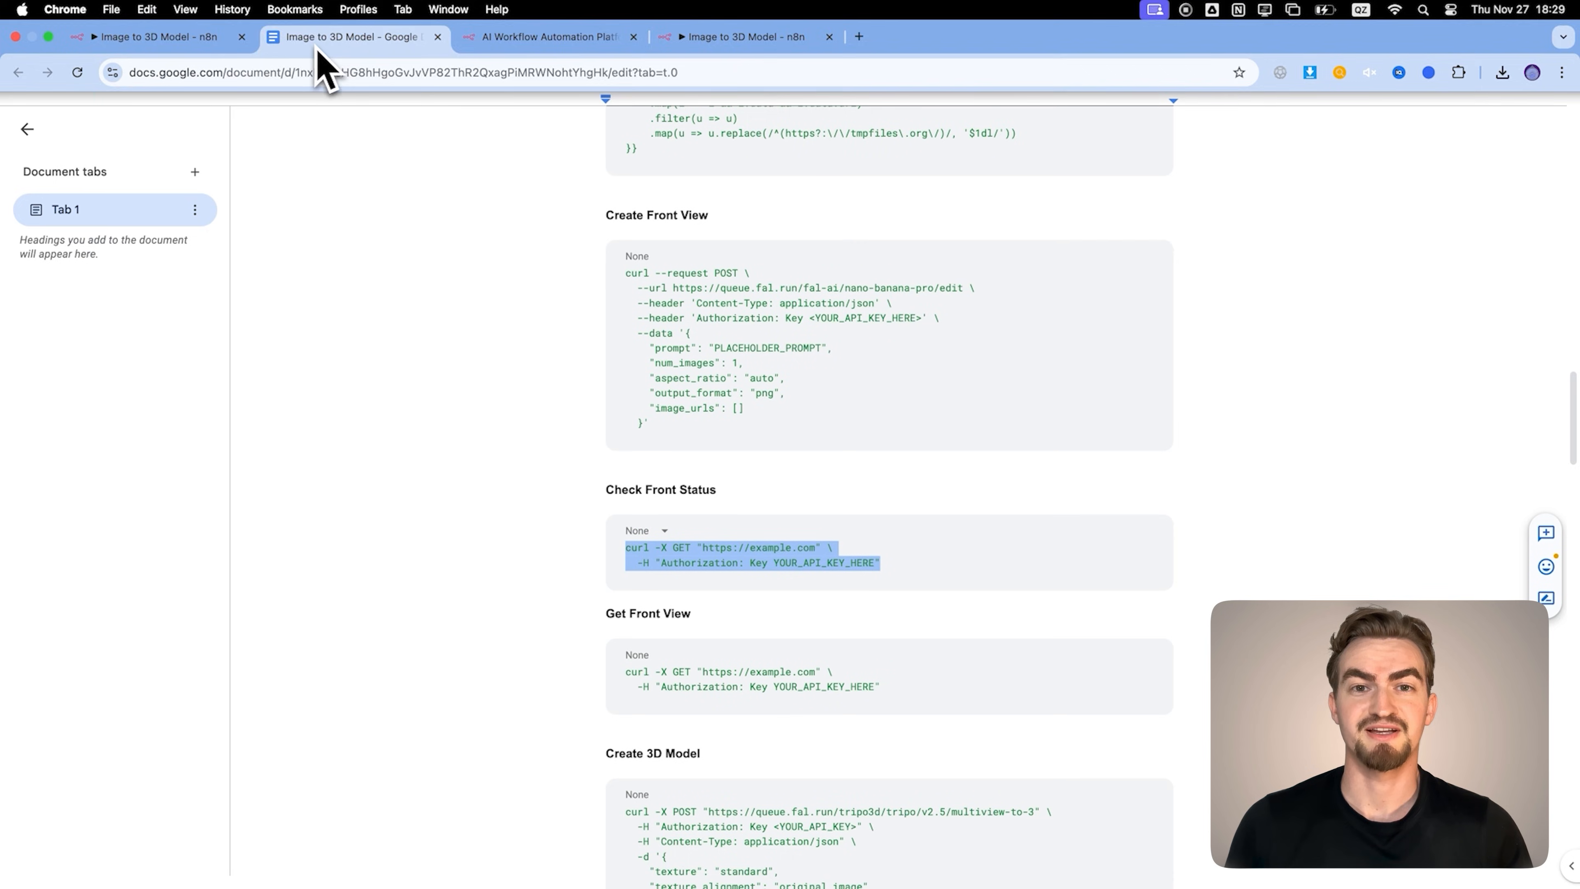
scroll(778, 535, down, 3)
drag(880, 536, 613, 520)
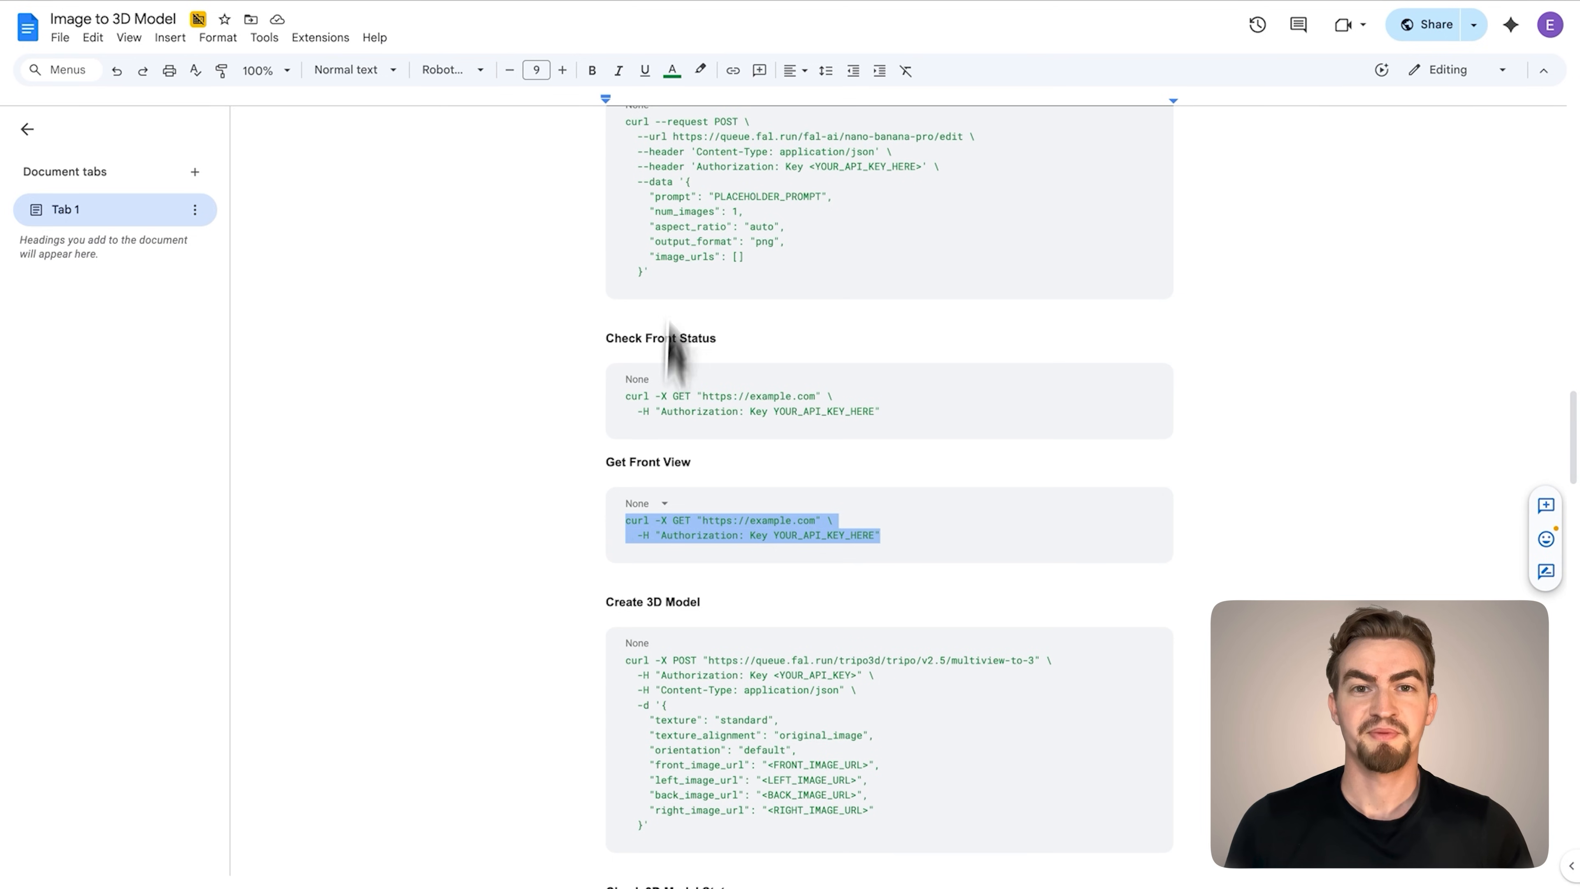
mouse_move(585, 19)
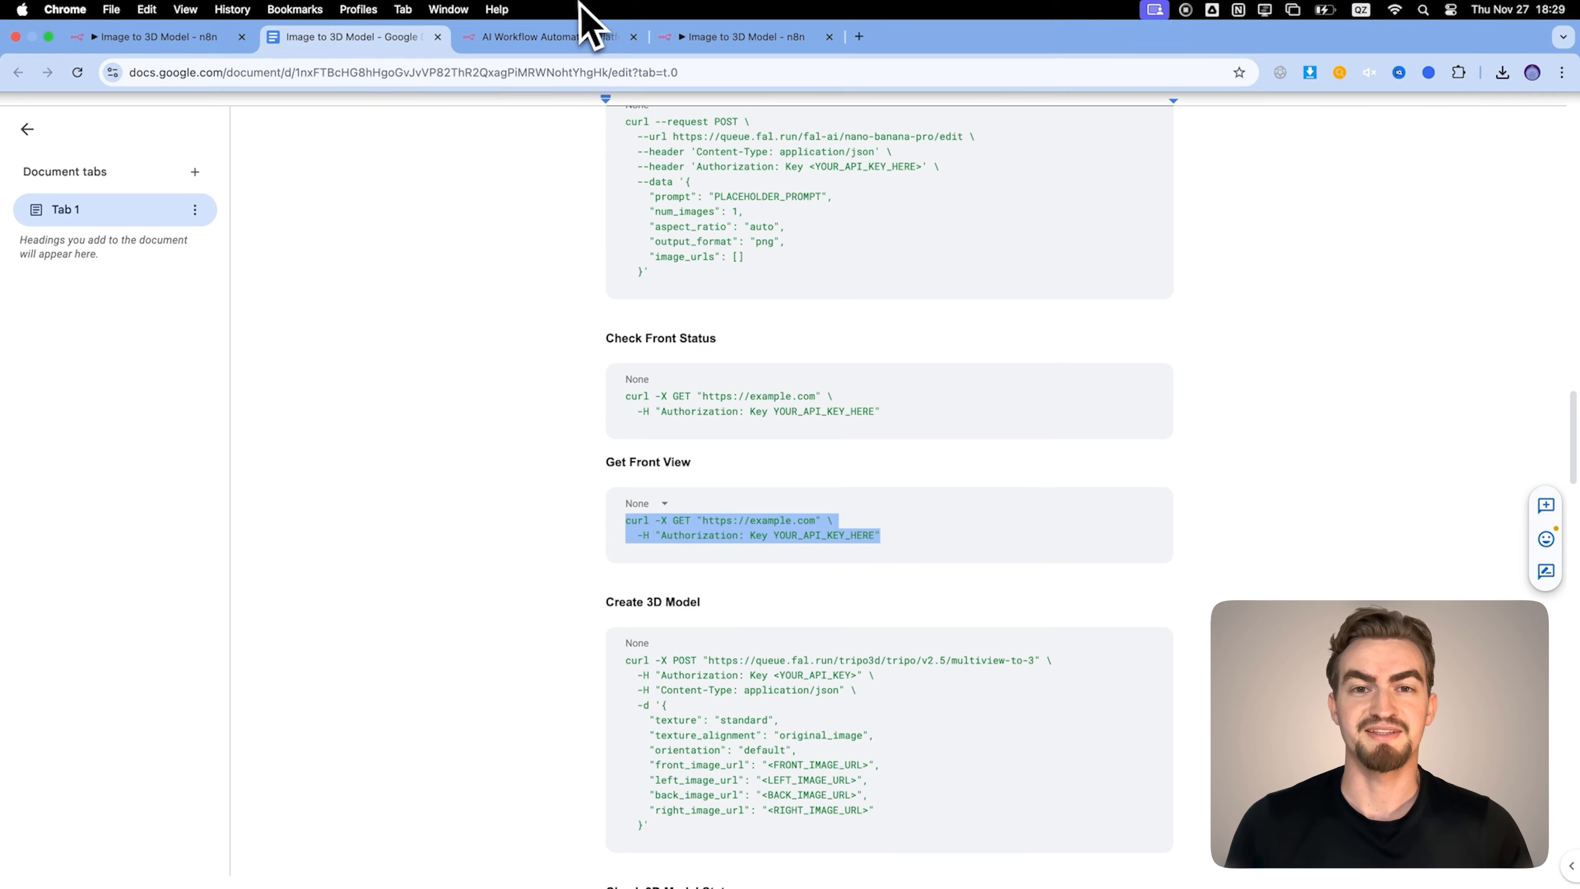
click(187, 36)
click(896, 114)
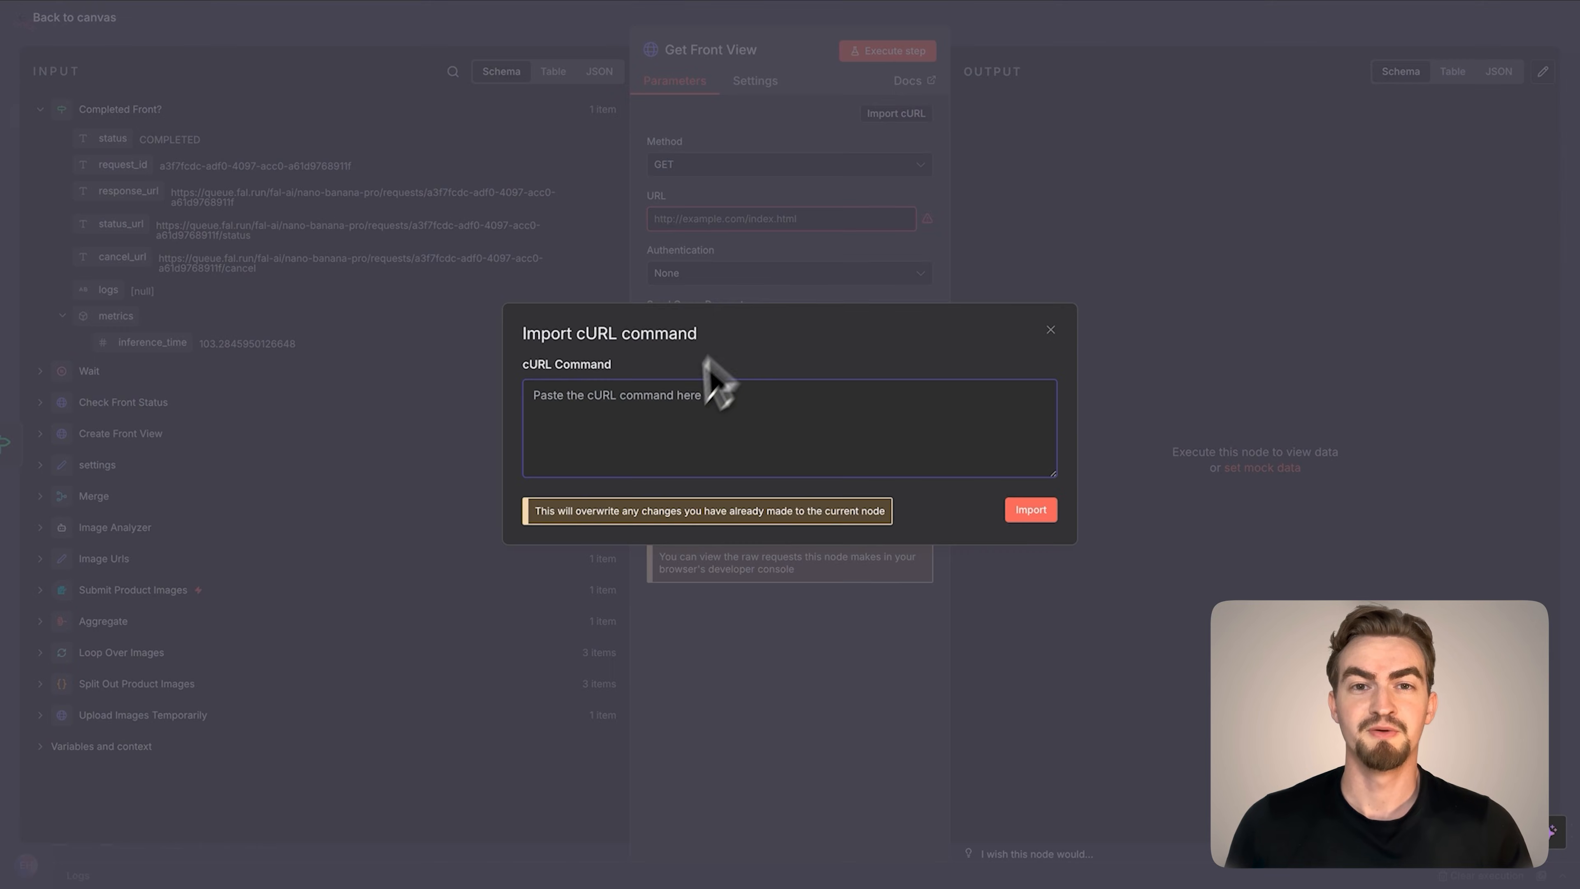
click(1033, 521)
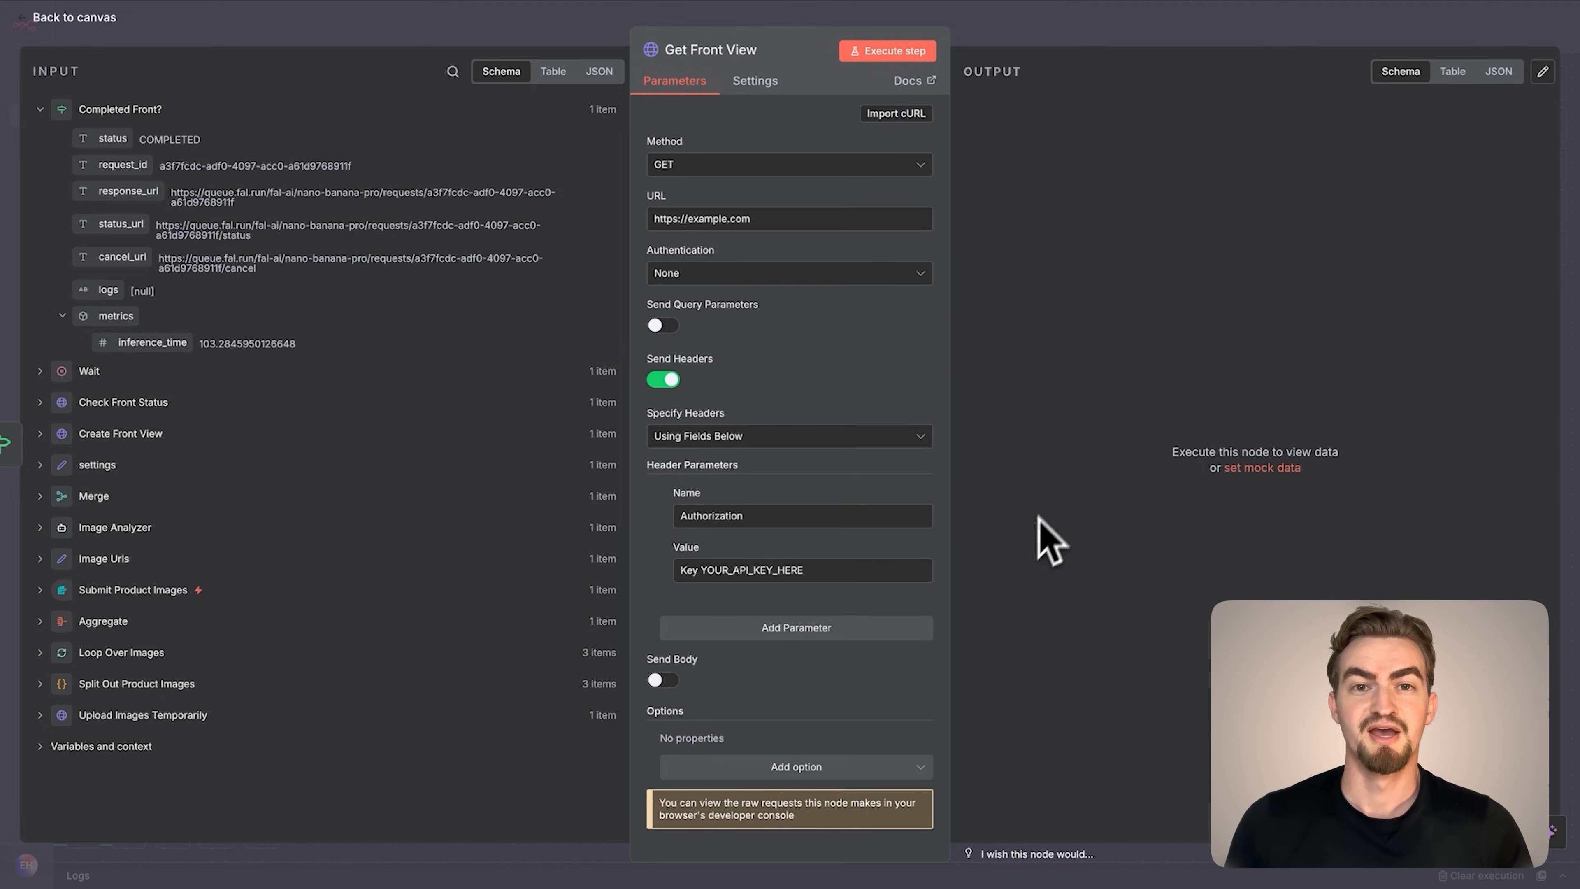
Replace the example URL in the Get Front View node with Completed Front?'s response_url, as {{ $json.response_url }}
drag(751, 219, 649, 227)
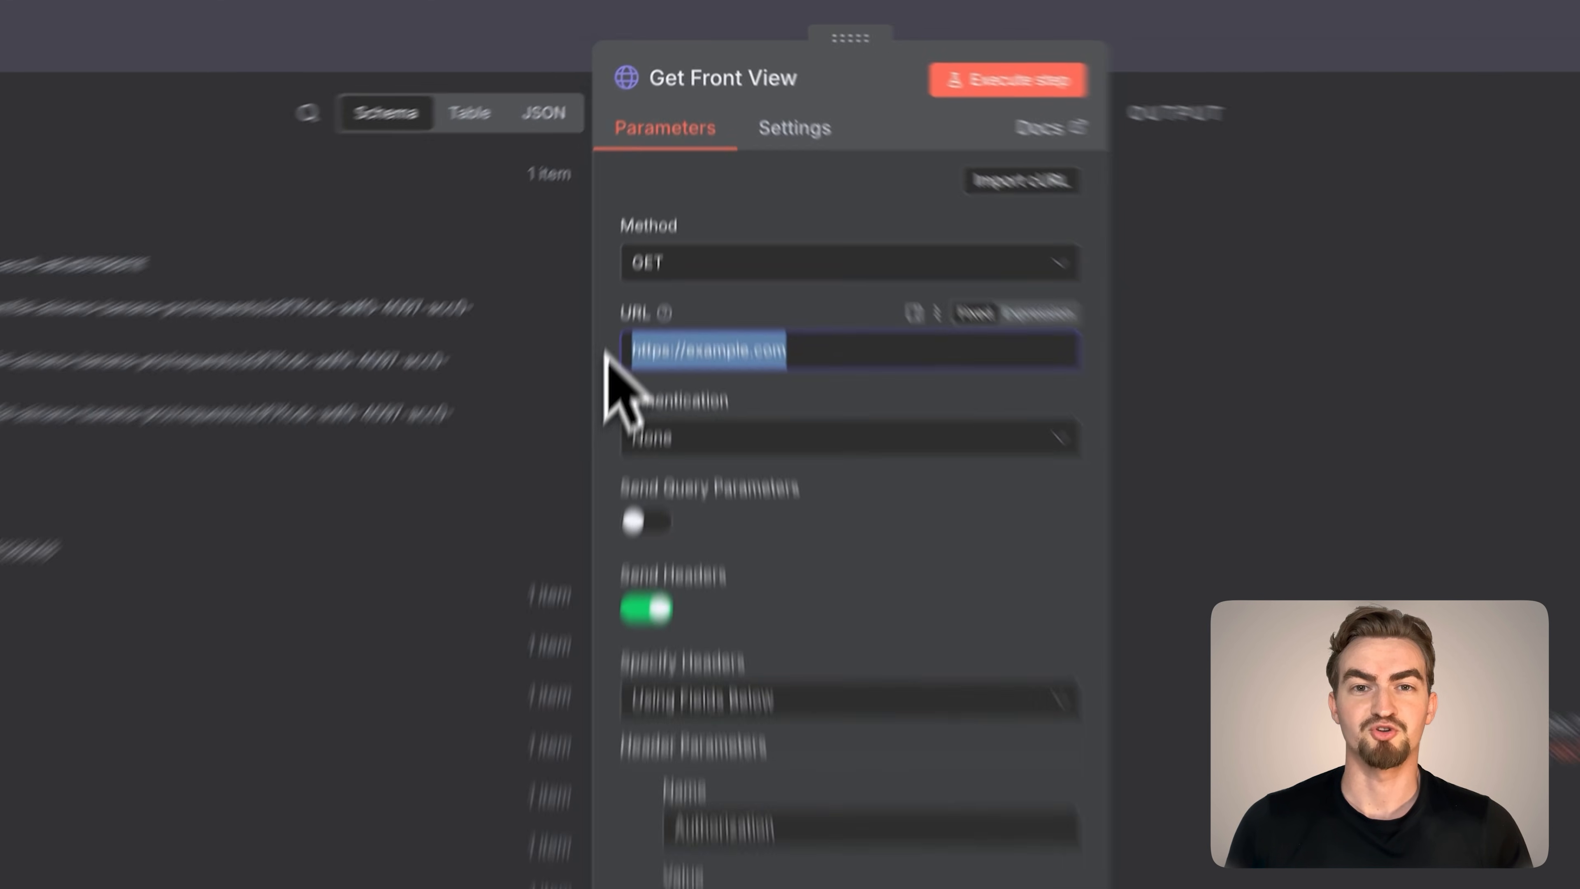
key(BackSpace)
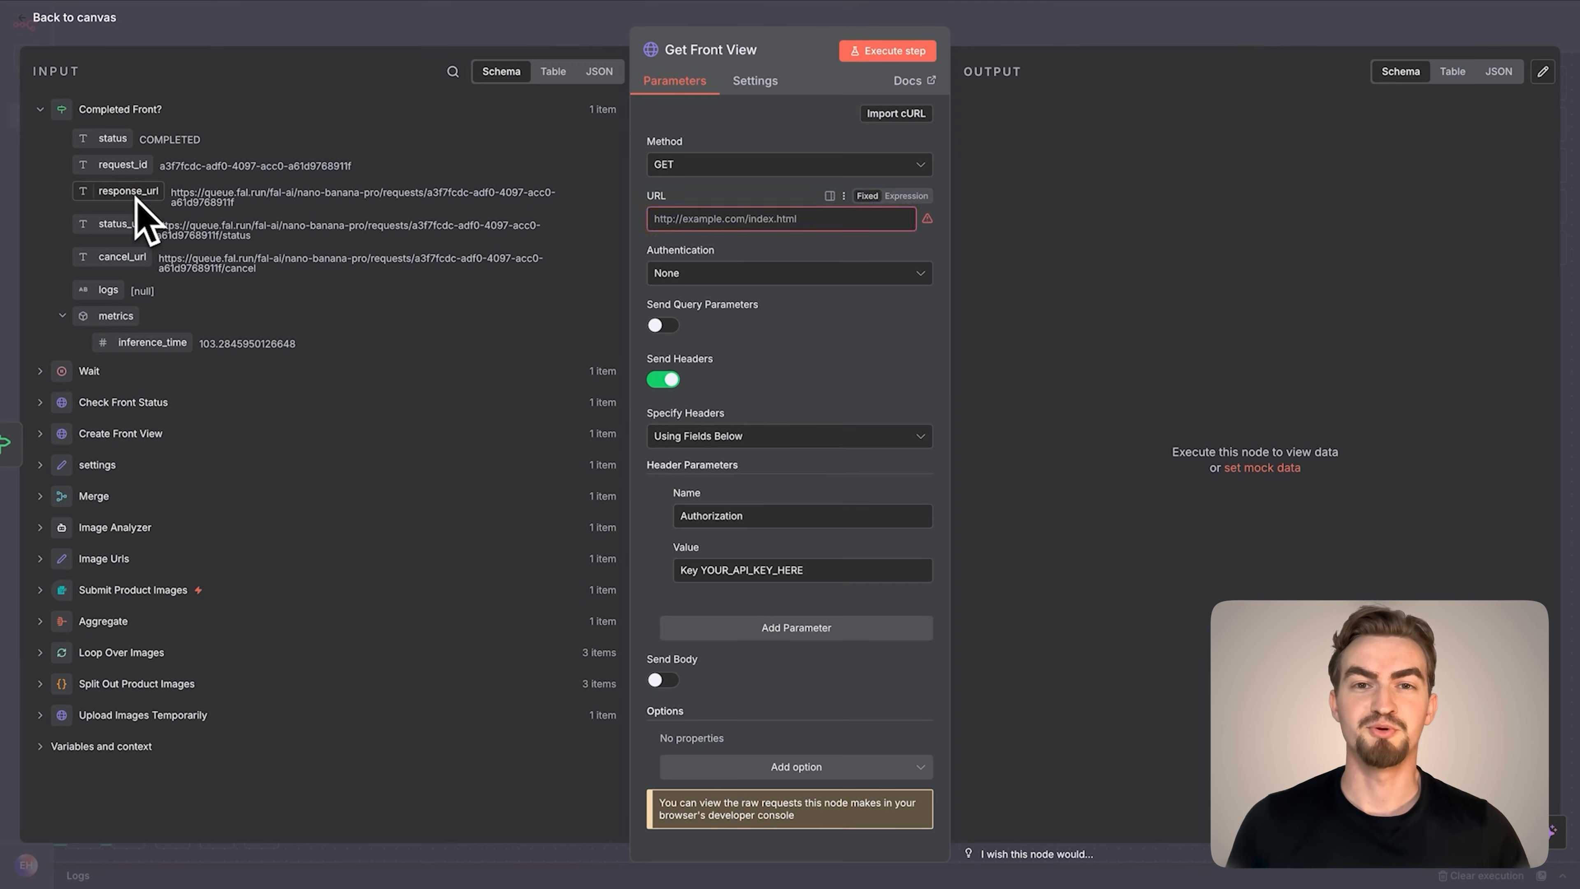
drag(137, 198, 709, 224)
Set Get Front View's Authorization header to Key {{ $('settings').item.json.FAL_AI_API_KEY }}, execute the node and return to the canvas
drag(815, 593, 708, 591)
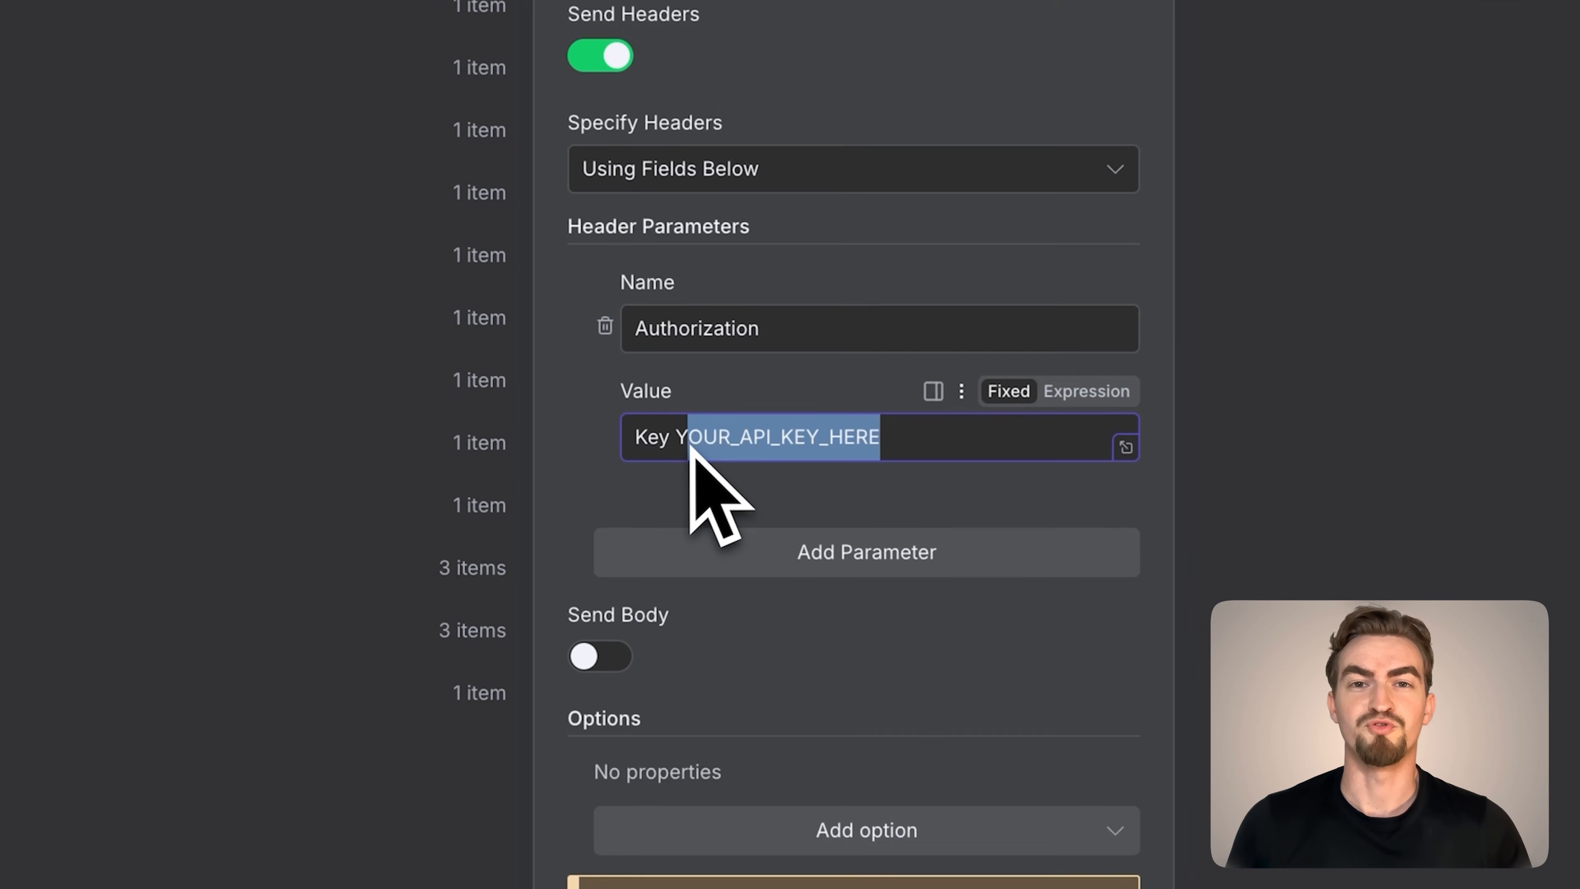
key(BackSpace)
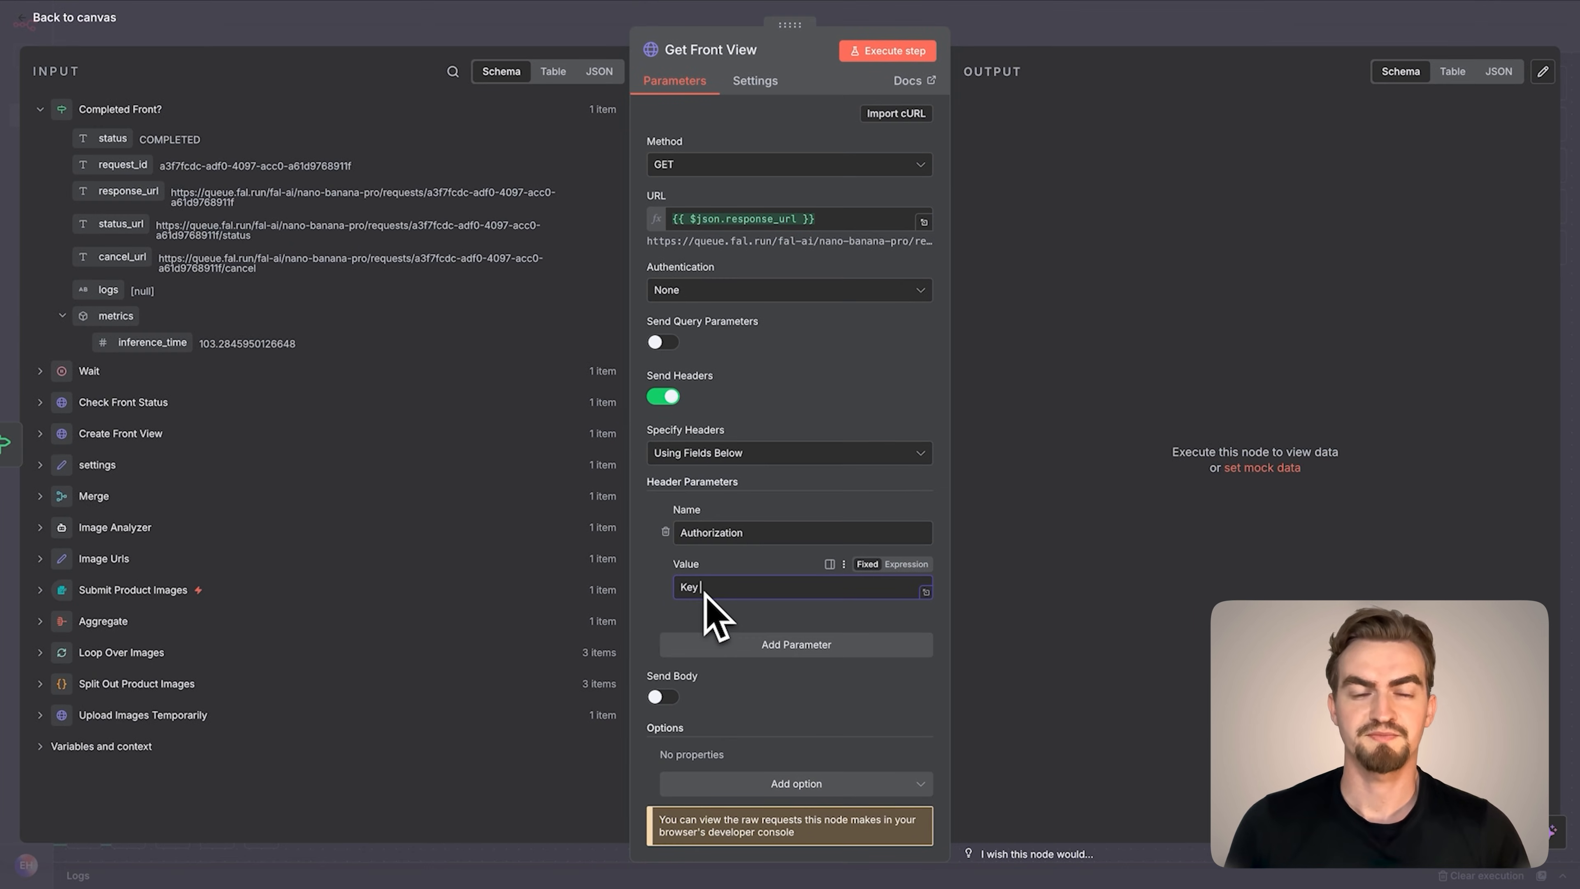
click(53, 467)
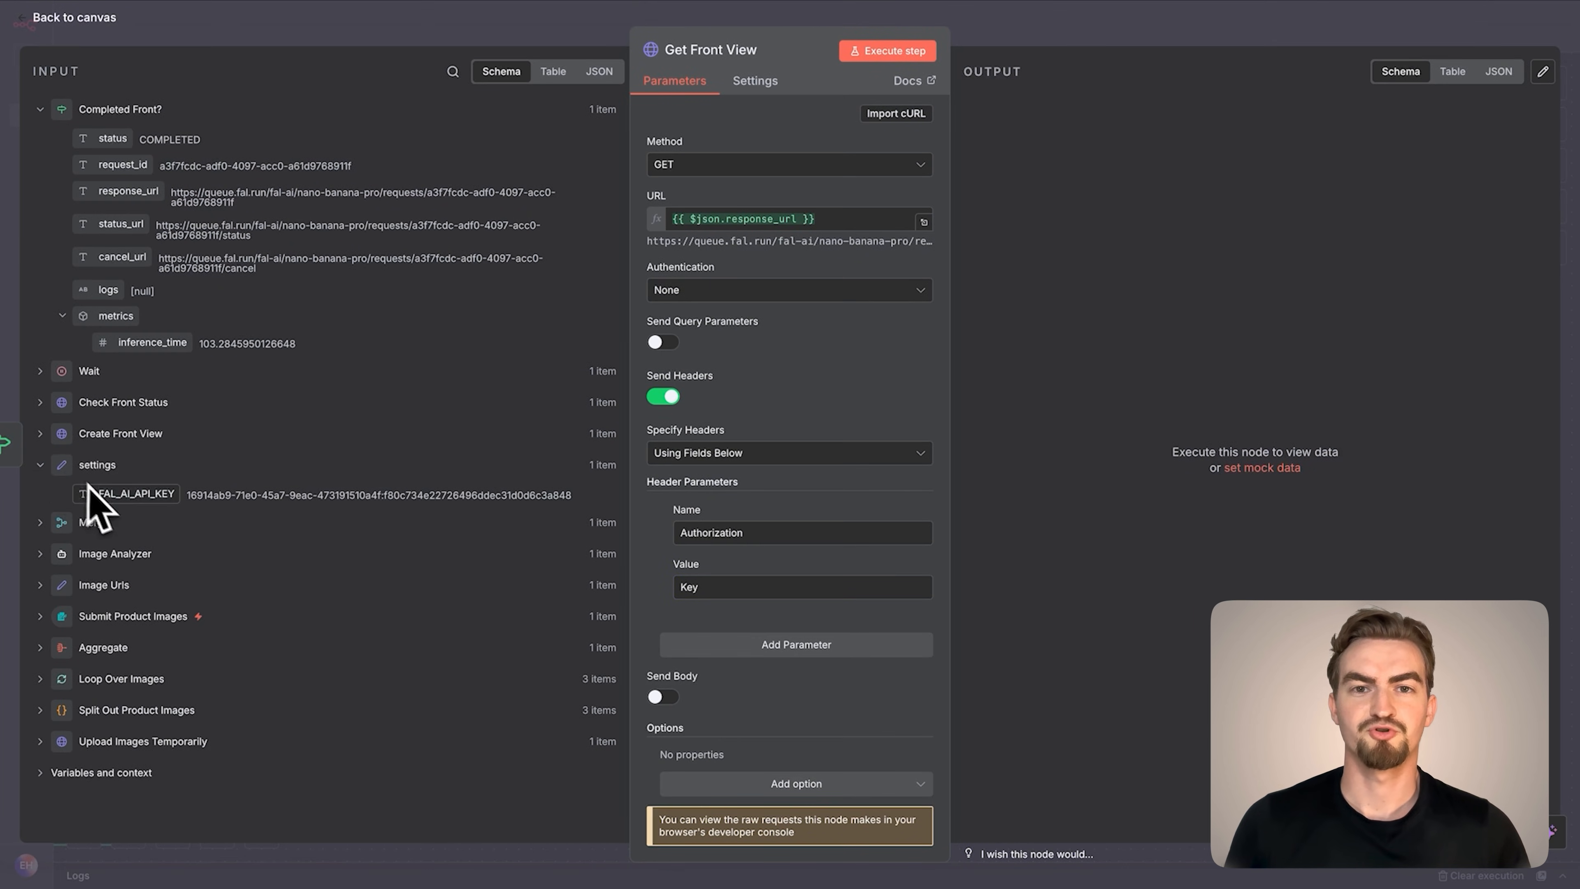
drag(104, 496, 750, 594)
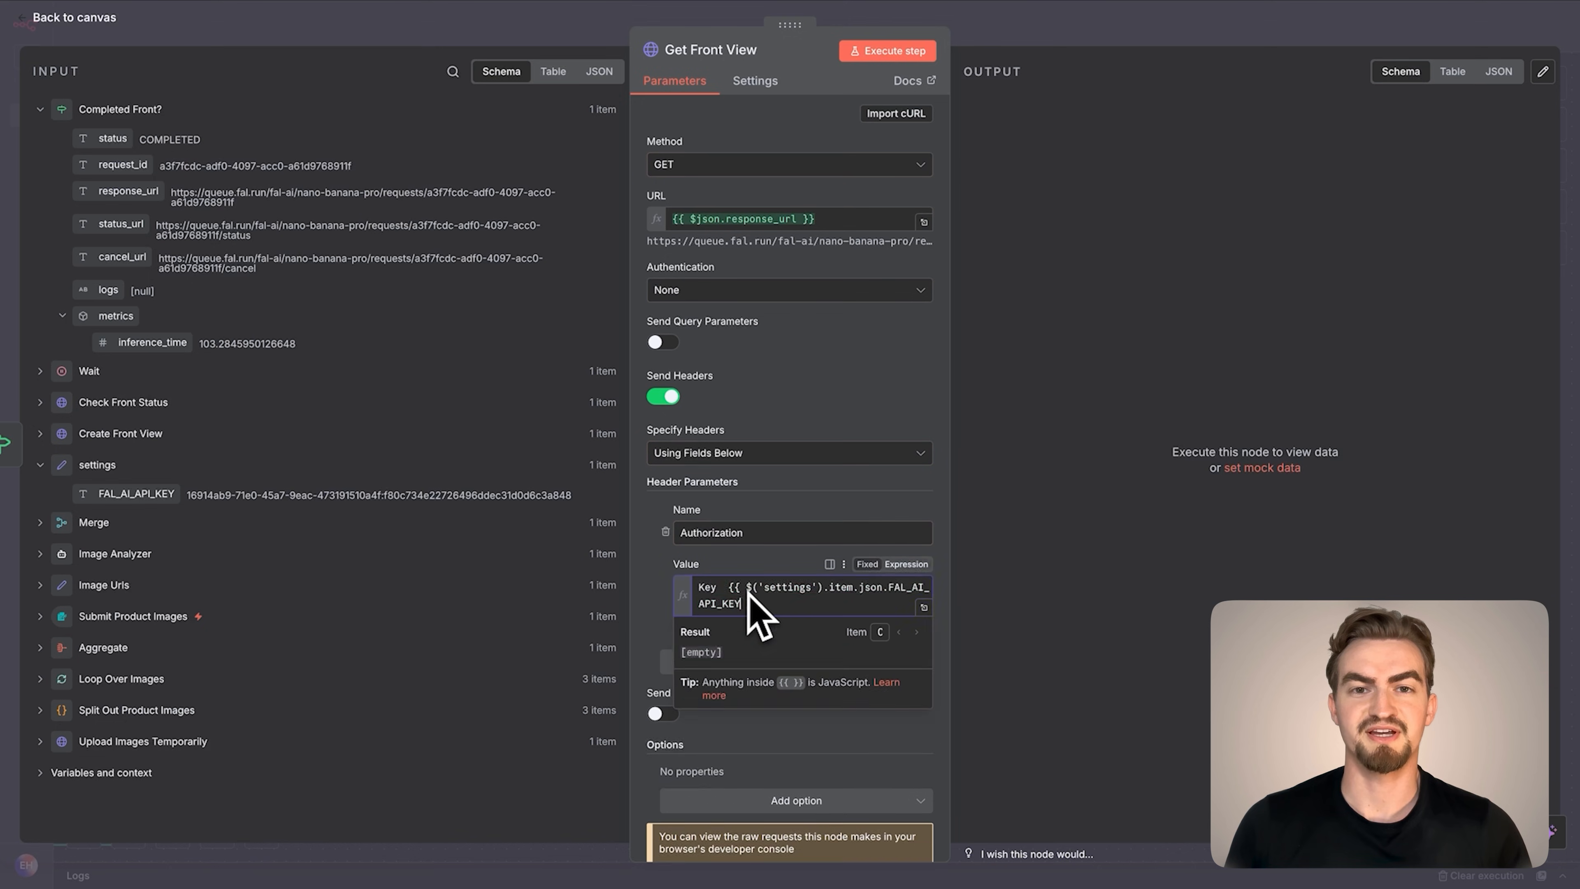
click(907, 56)
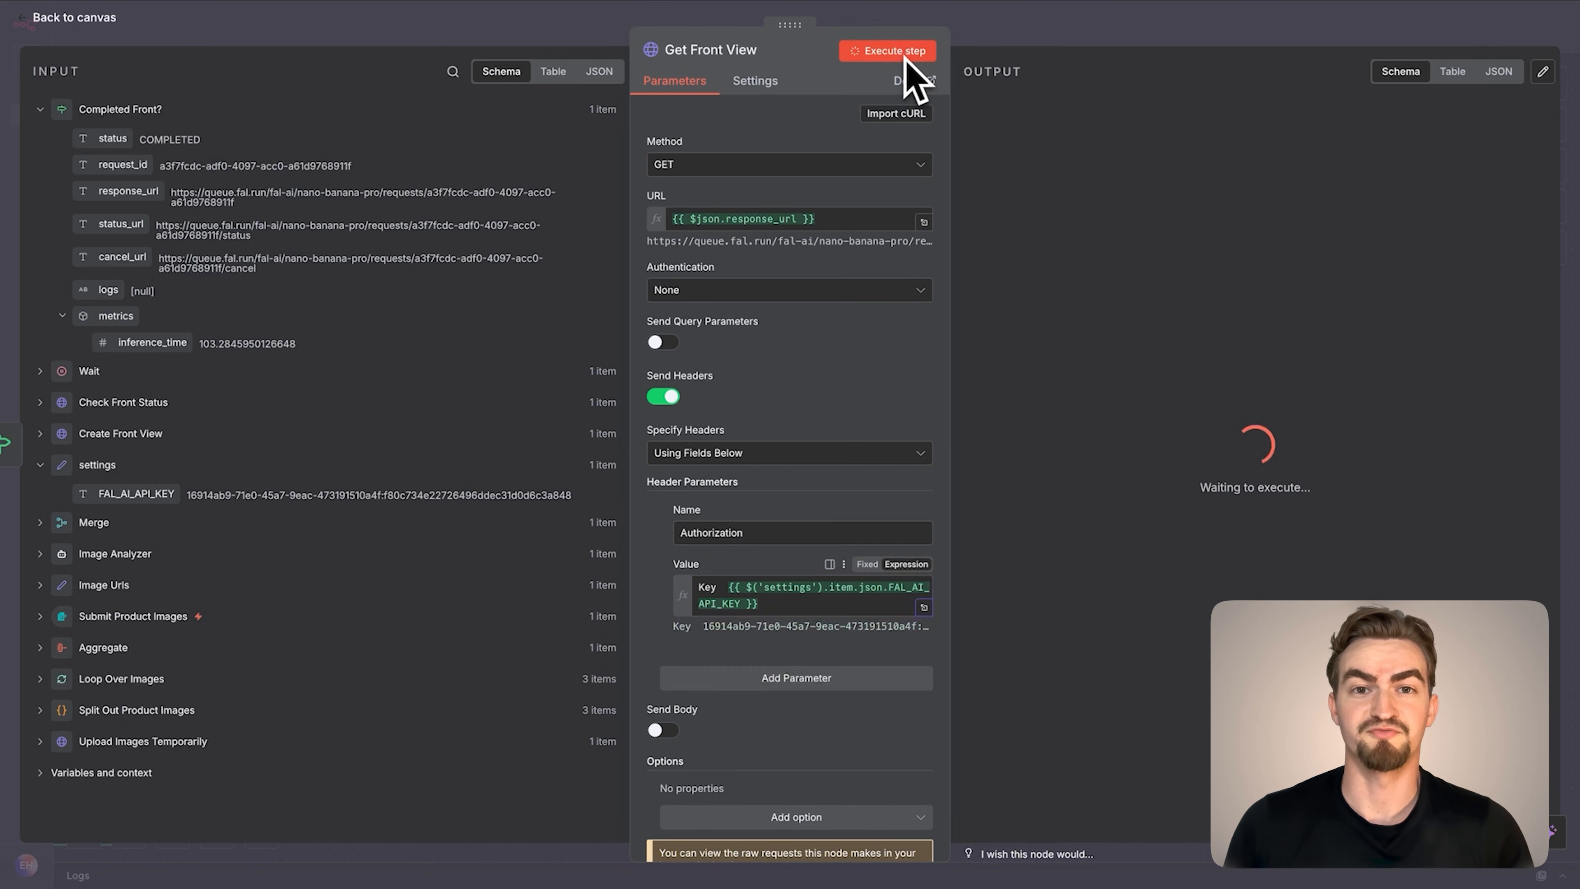
click(53, 41)
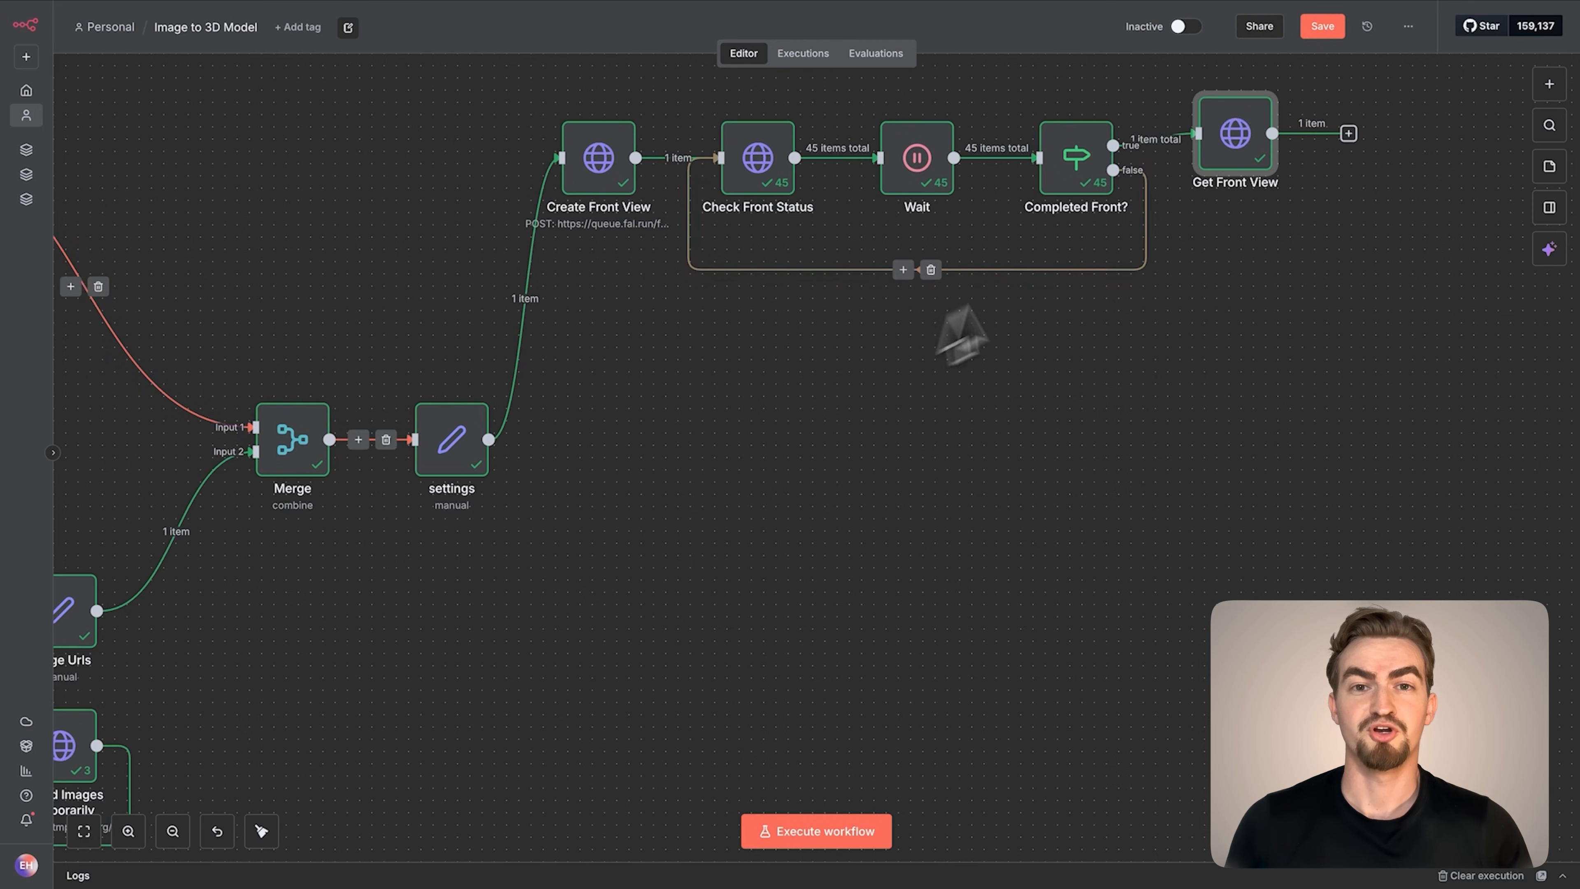
Align Get Front View with its row, and add an Edit Fields (Set) node after it named Get Front View Url
drag(1212, 153, 1213, 176)
scroll(1215, 178, right, 5)
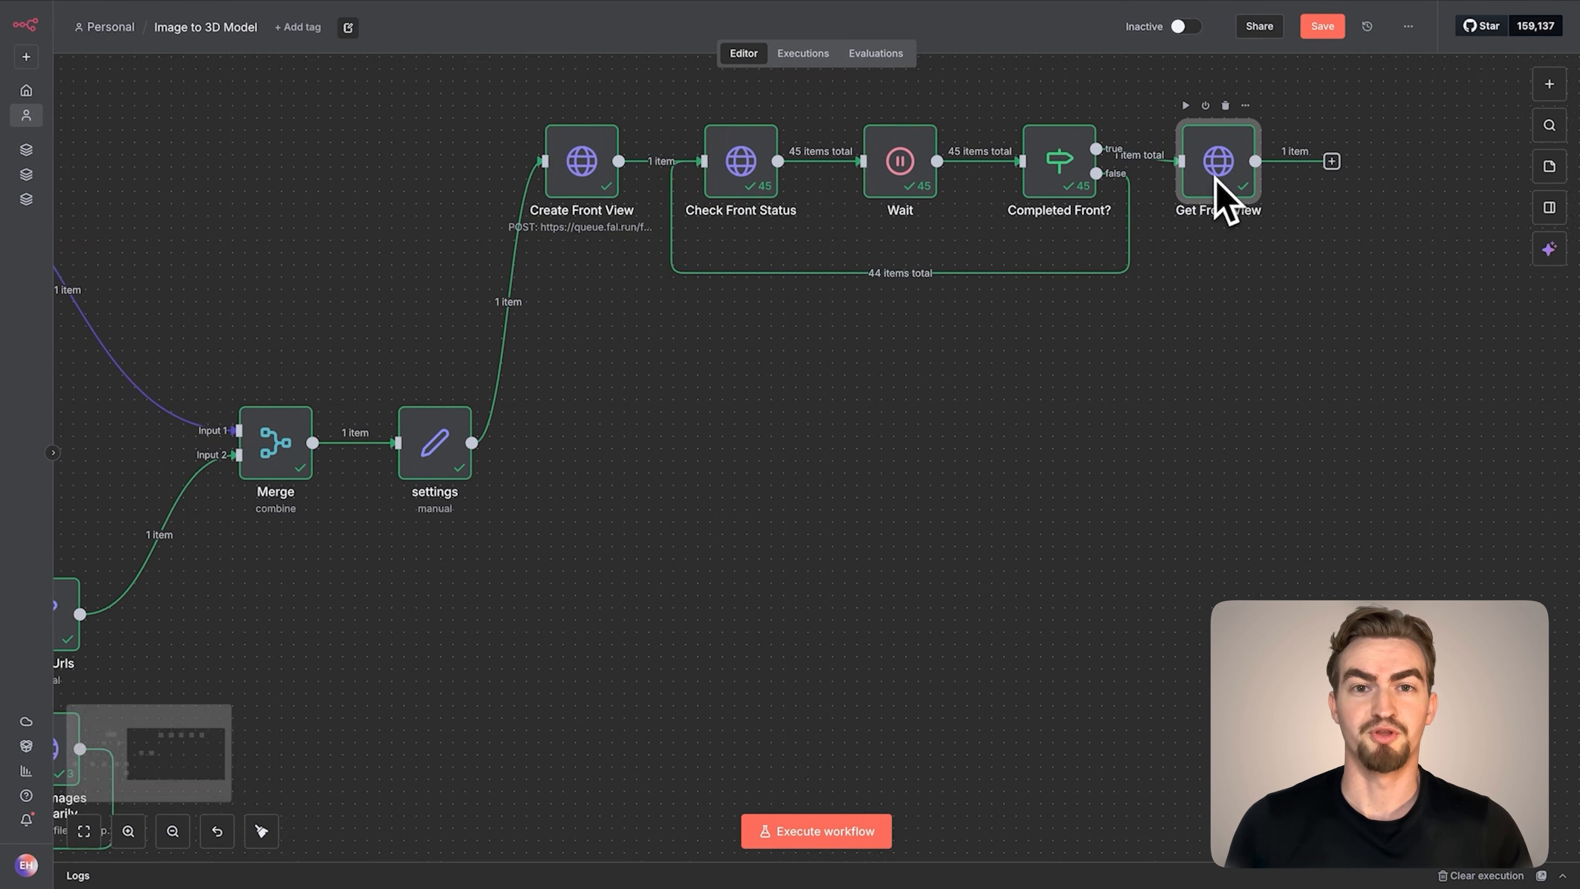
click(1129, 169)
text(set)
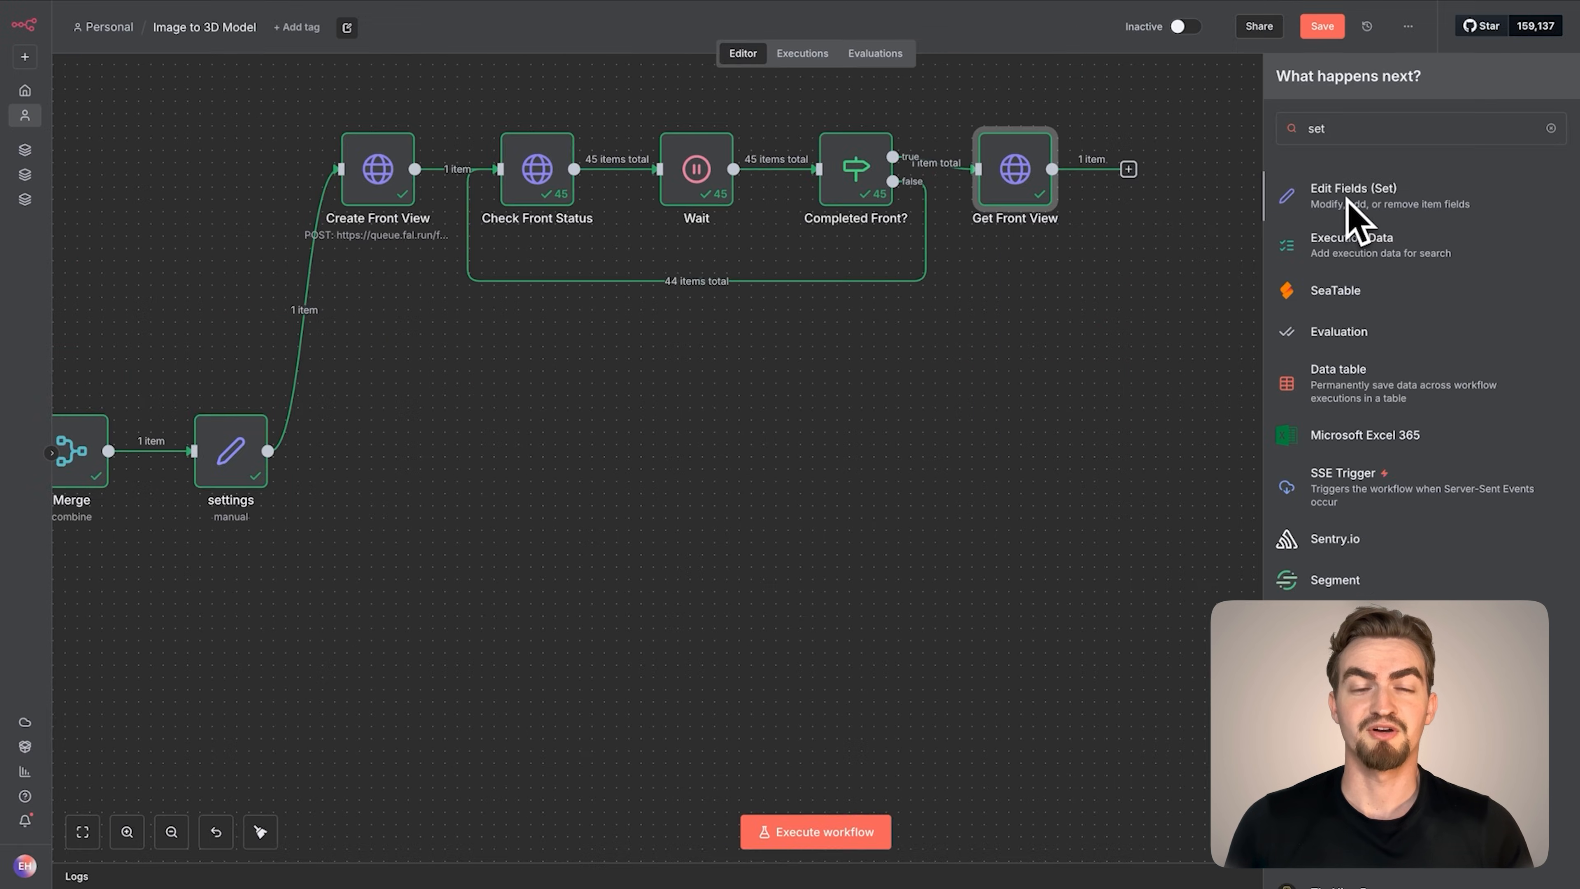
click(1351, 215)
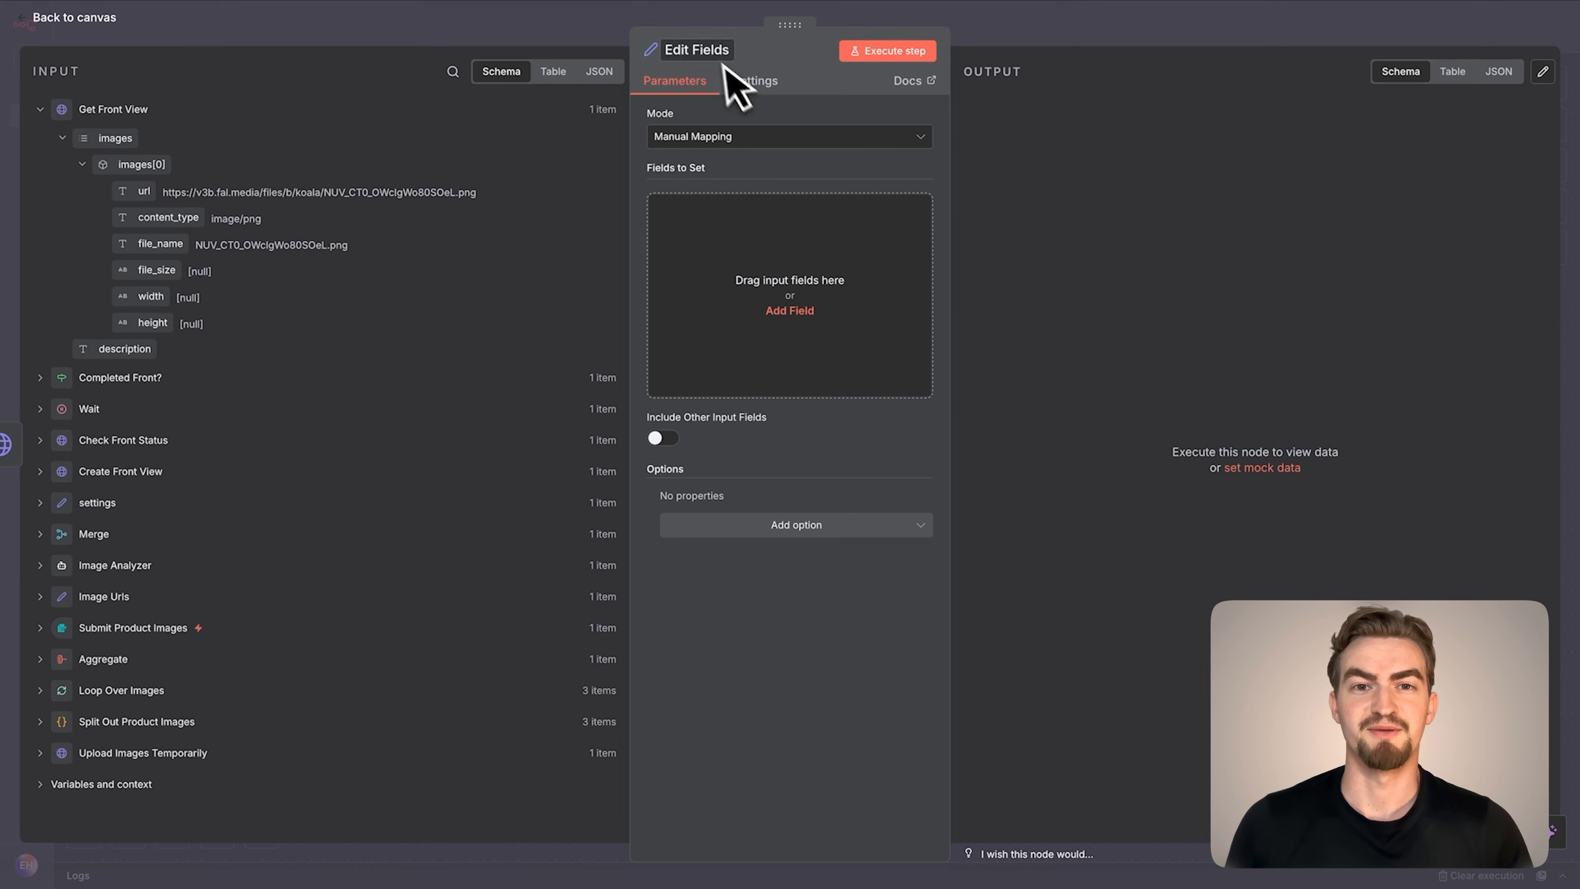
text(Get Fr)
text(ont View)
text( Url)
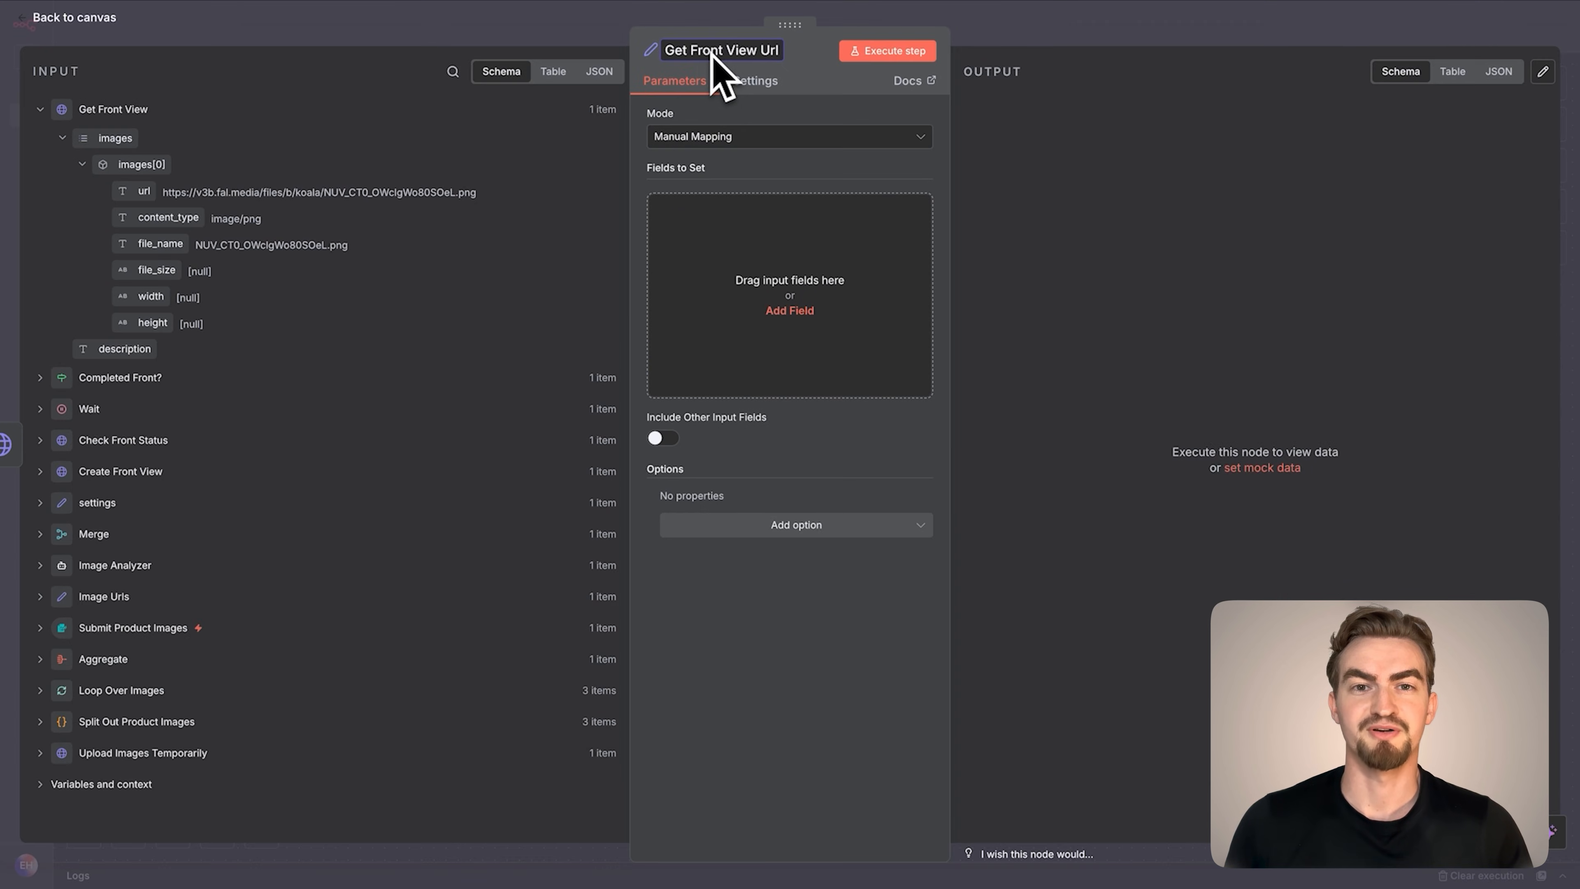
Add a string field front_view_url with the value {{ $json.images[0].url }} to Get Front View Url and execute the node
click(788, 310)
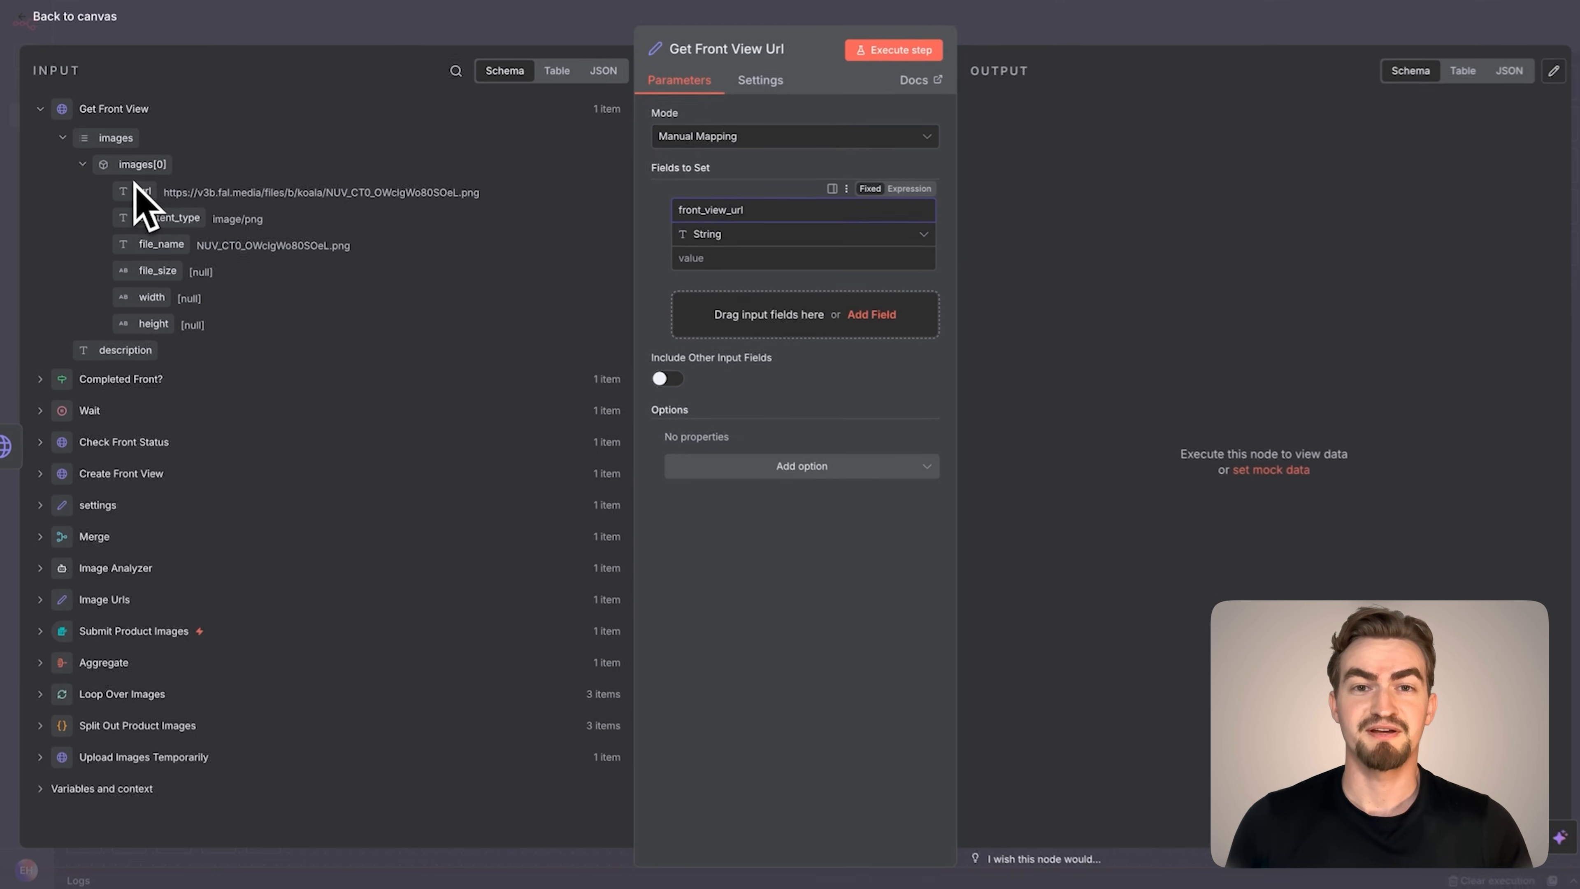
drag(89, 216, 692, 263)
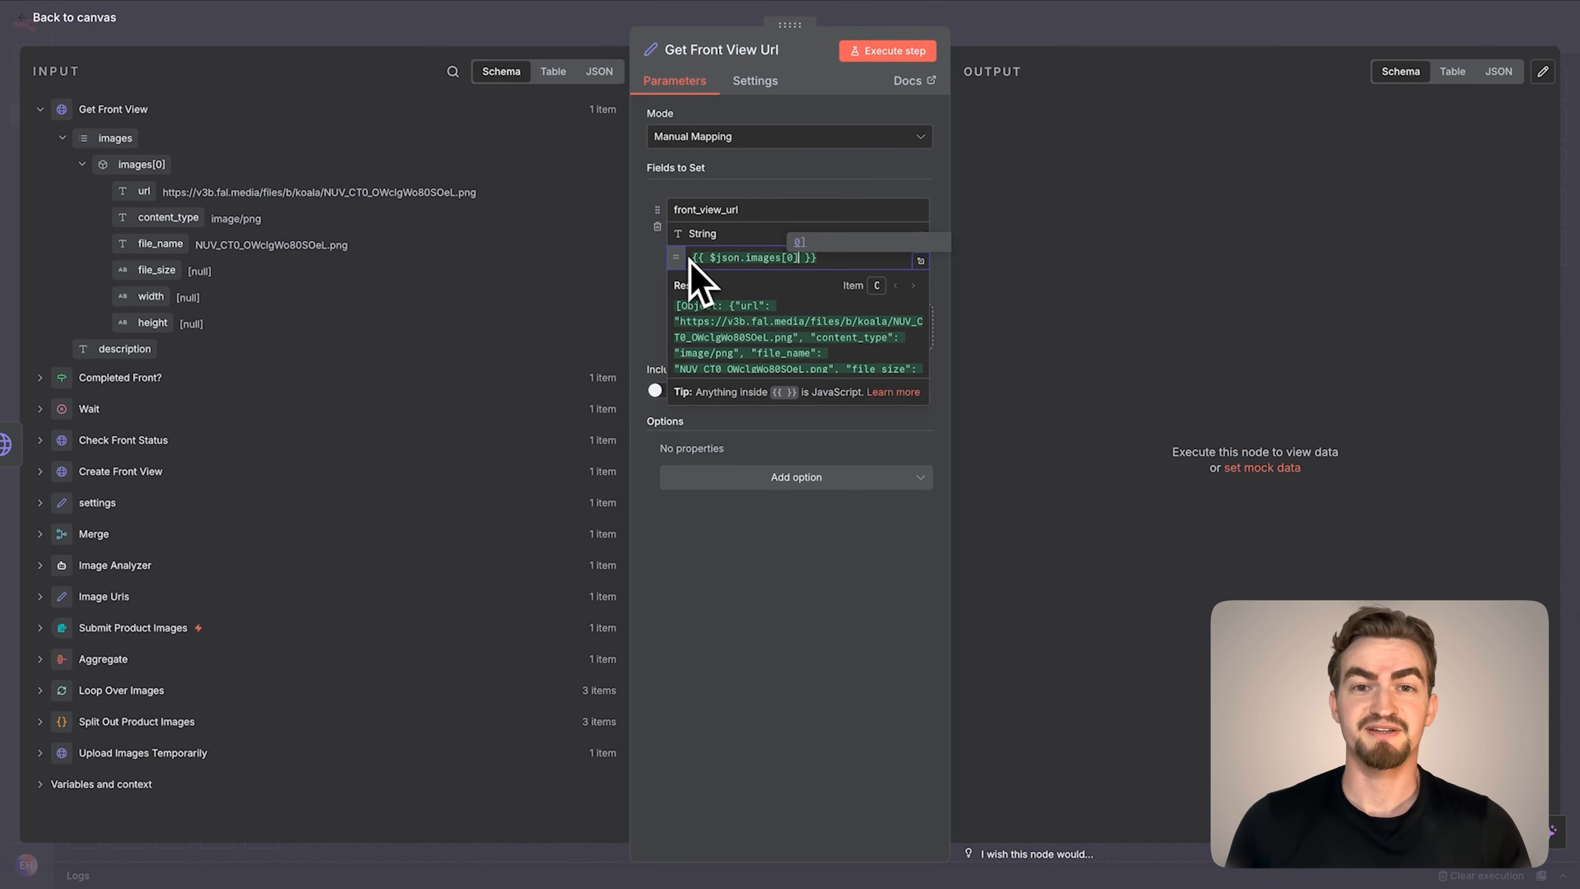
text(.url)
click(895, 51)
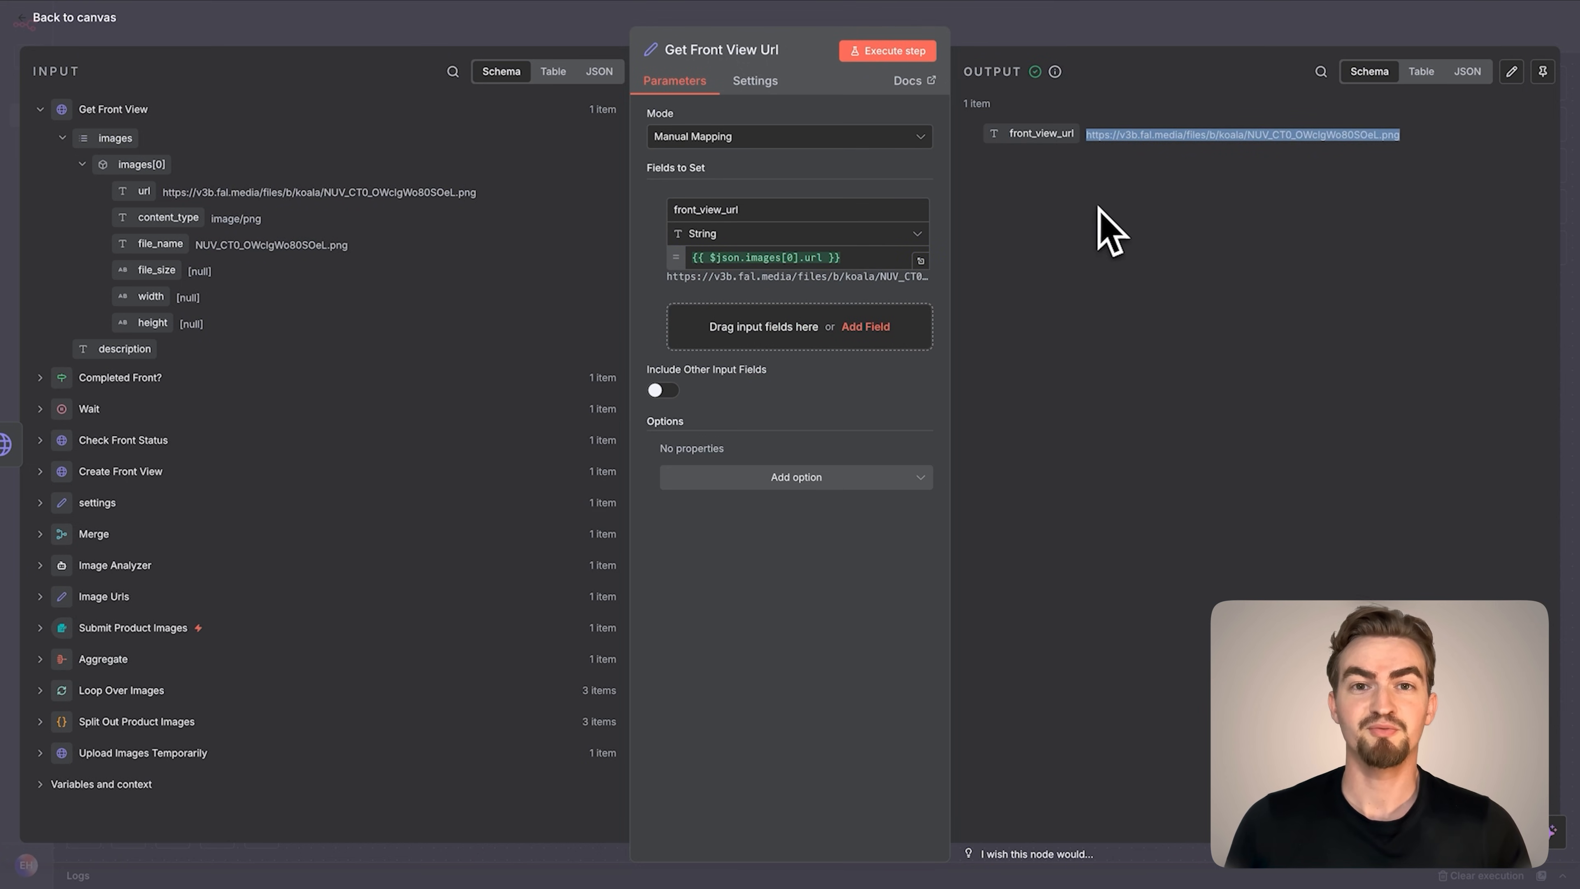
View the image at the front_view_url output in a new browser tab and return to the workflow
mouse_move(897, 5)
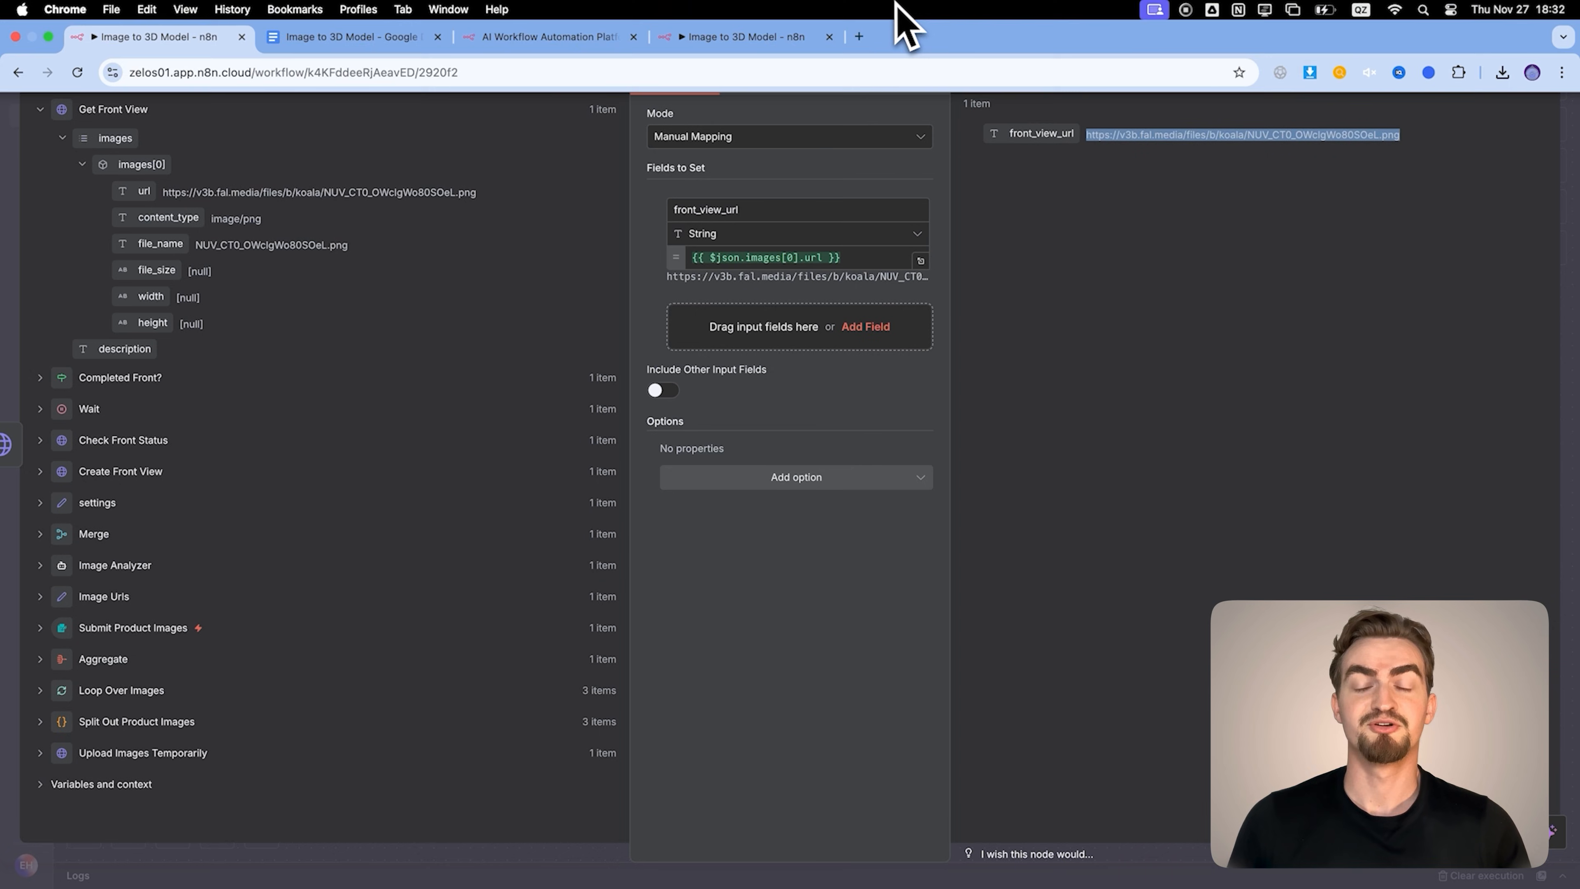
click(860, 37)
text(https://v3b.fal.media/files/b/koala/NUV_CT0_OWclgWo80SOeL.png)
key(Return)
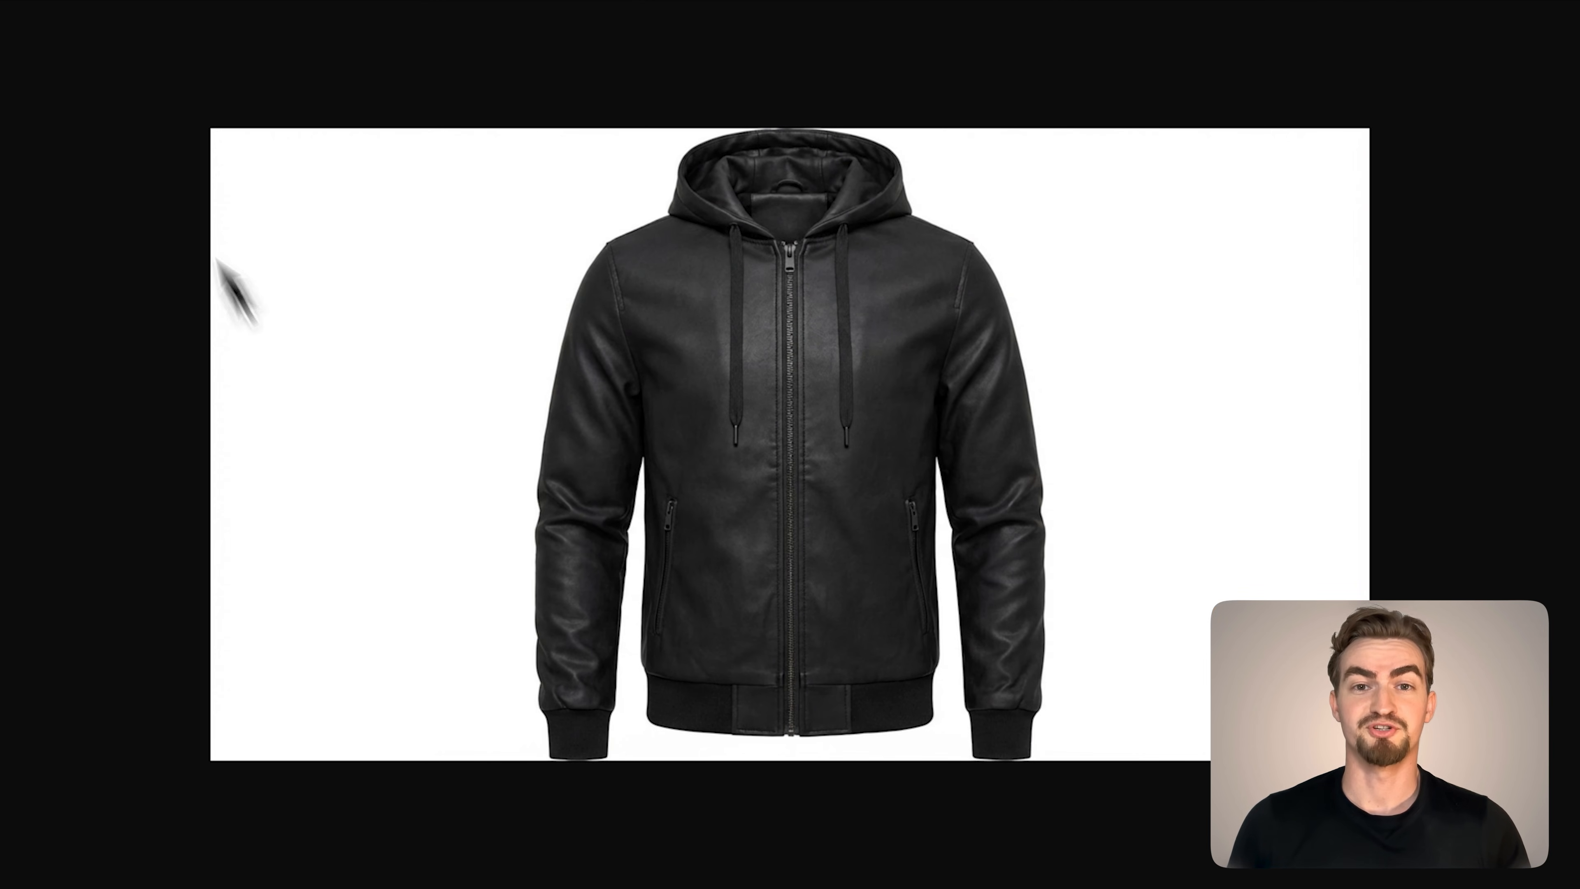
click(119, 37)
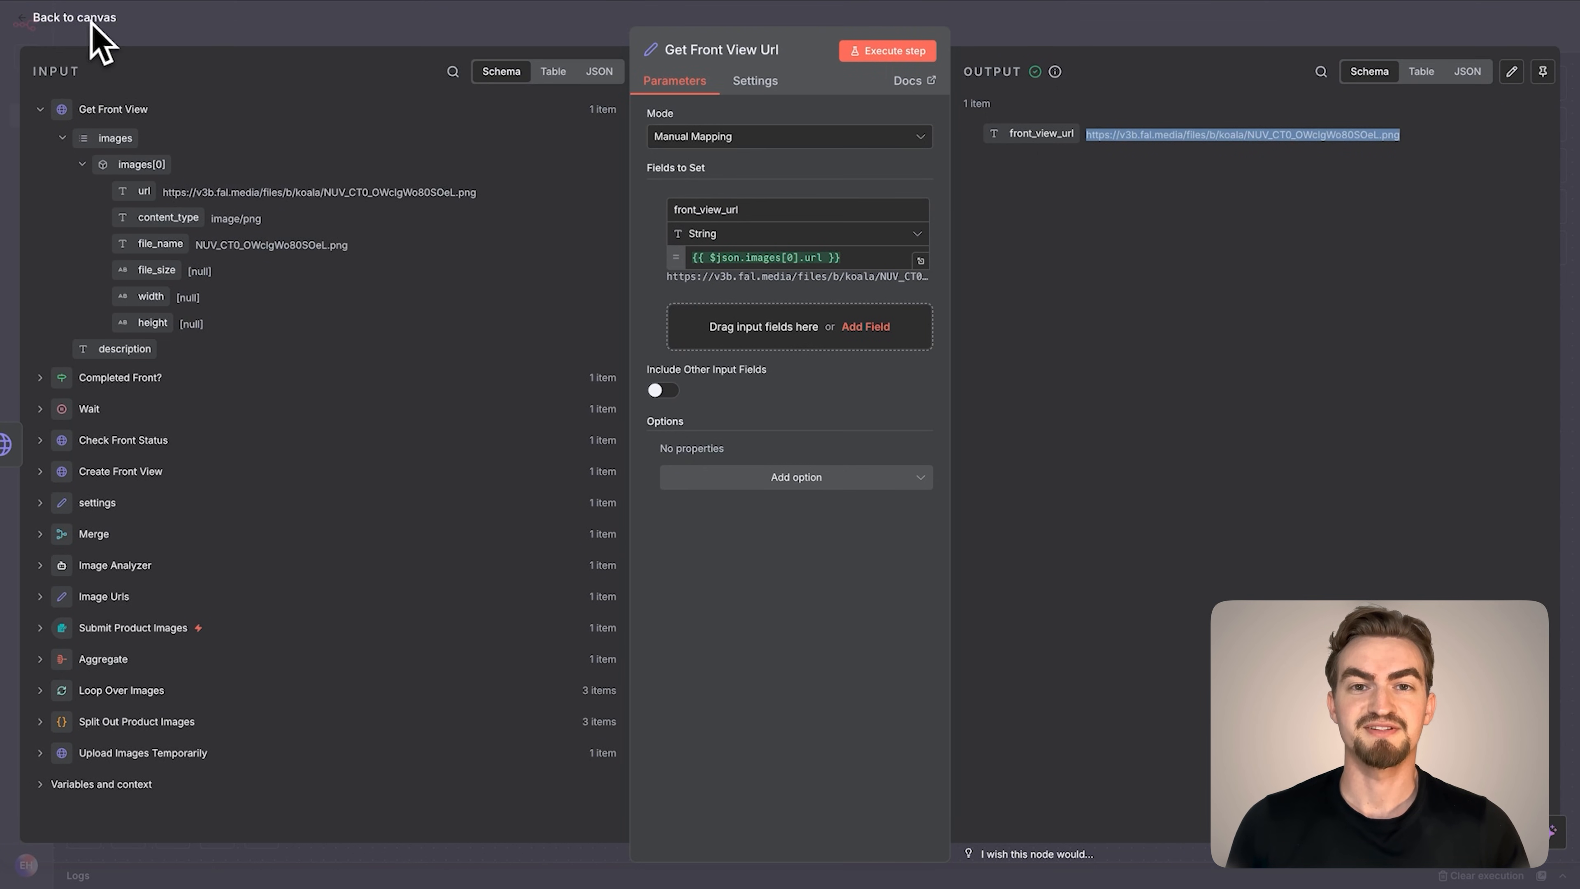
Duplicate the six nodes from Create Front View to Get Front View Url, place the copy below, and connect settings to it
click(92, 21)
drag(219, 119, 1409, 240)
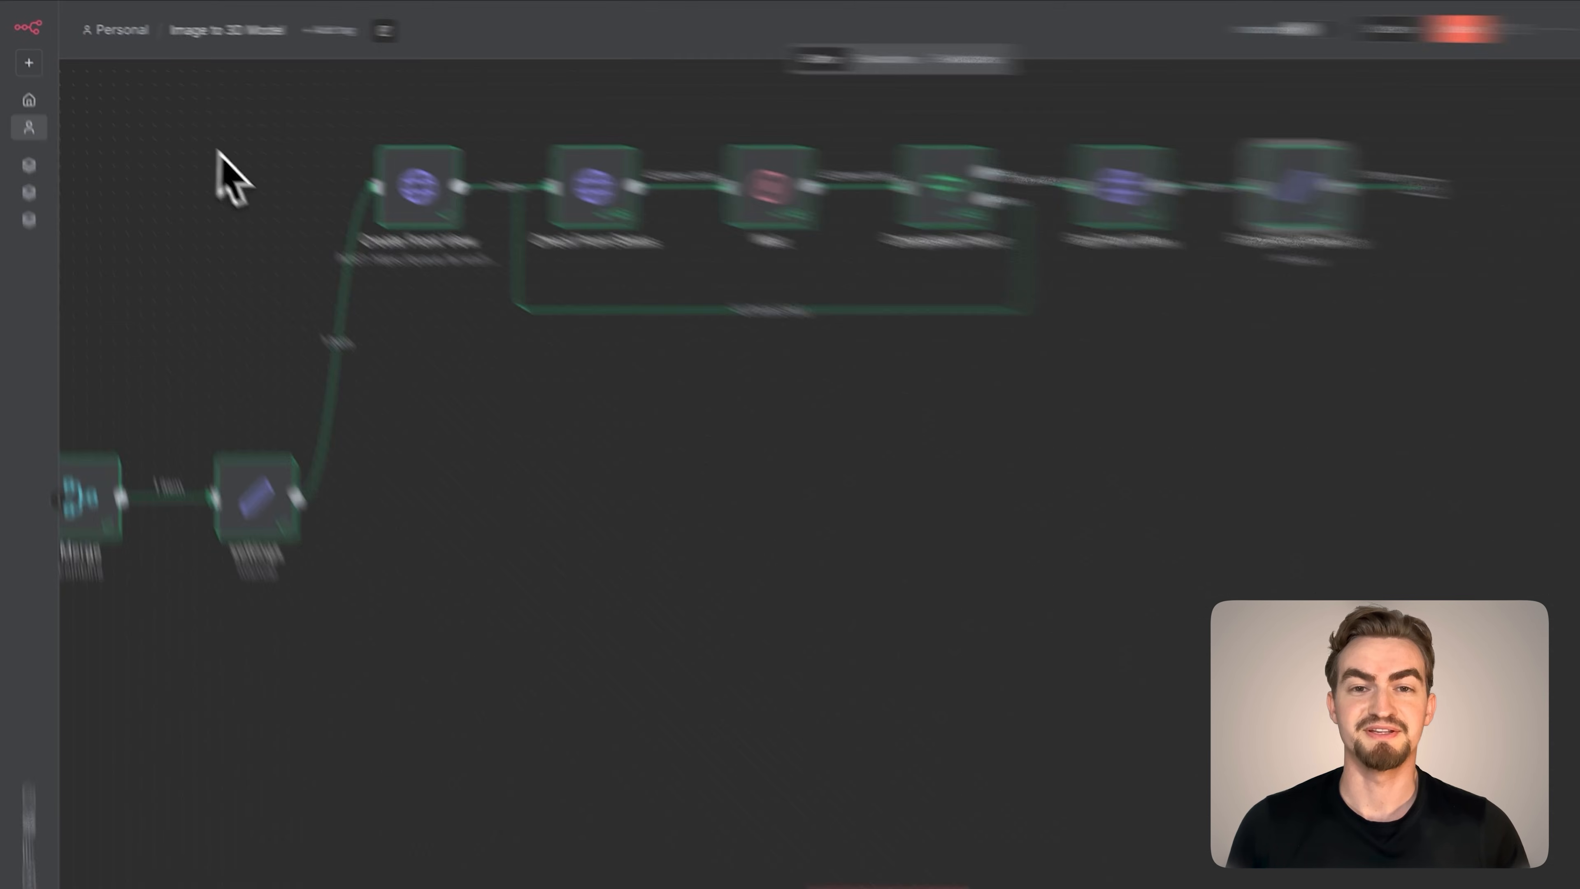
key(super+c)
key(super+v)
drag(1083, 374, 542, 352)
click(497, 423)
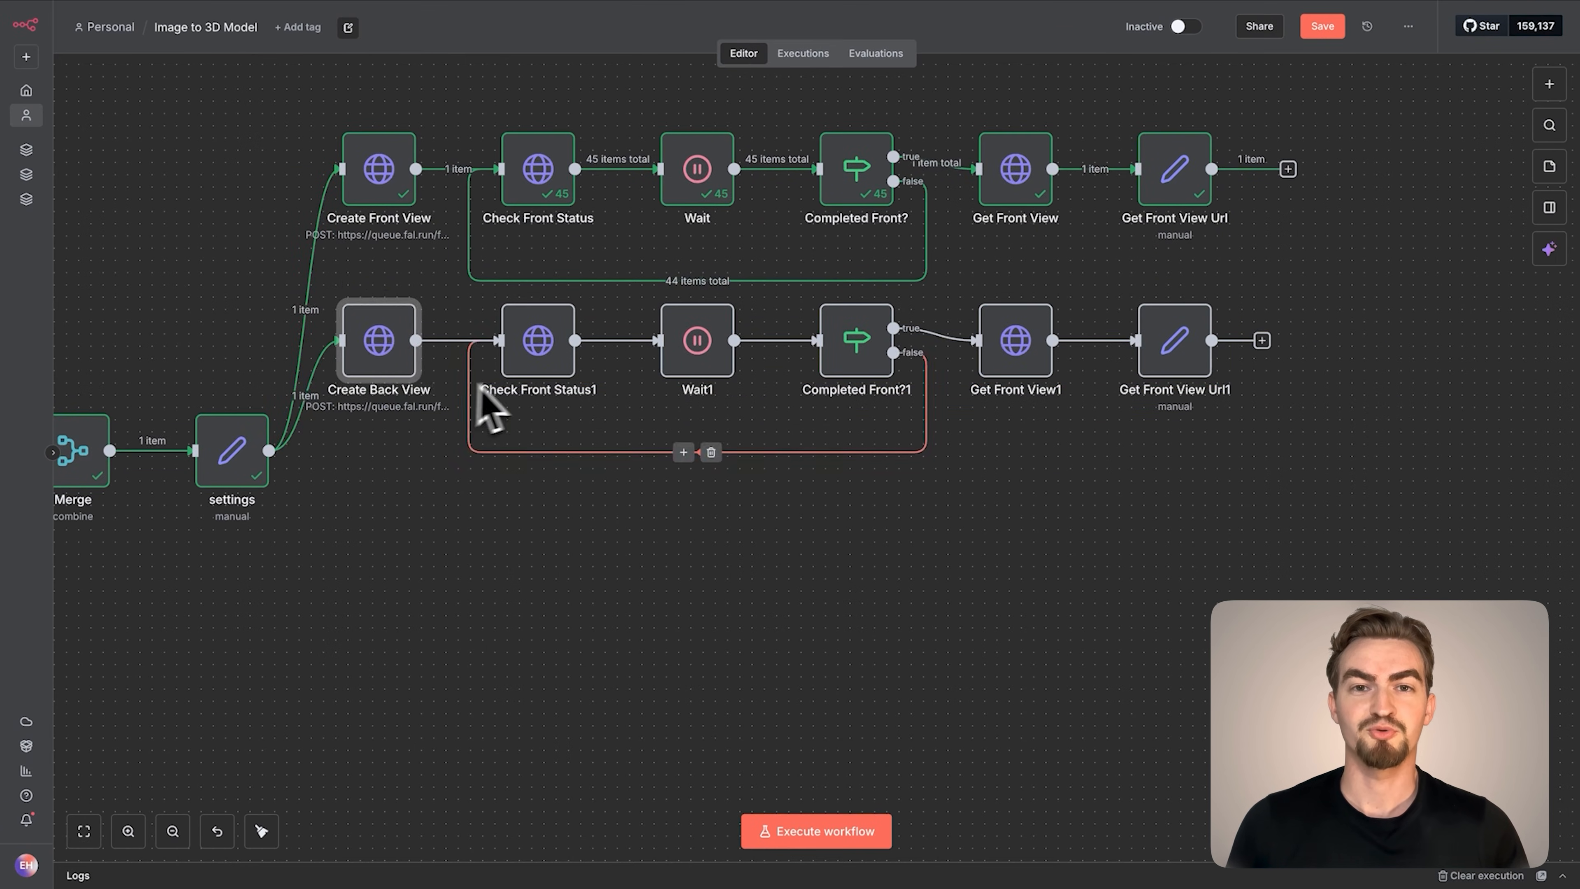
Rename the duplicated nodes Create Back View, Check Back Status, Completed Back?, Get Back View and Get Back View Url, leaving the Wait copy's name
click(545, 379)
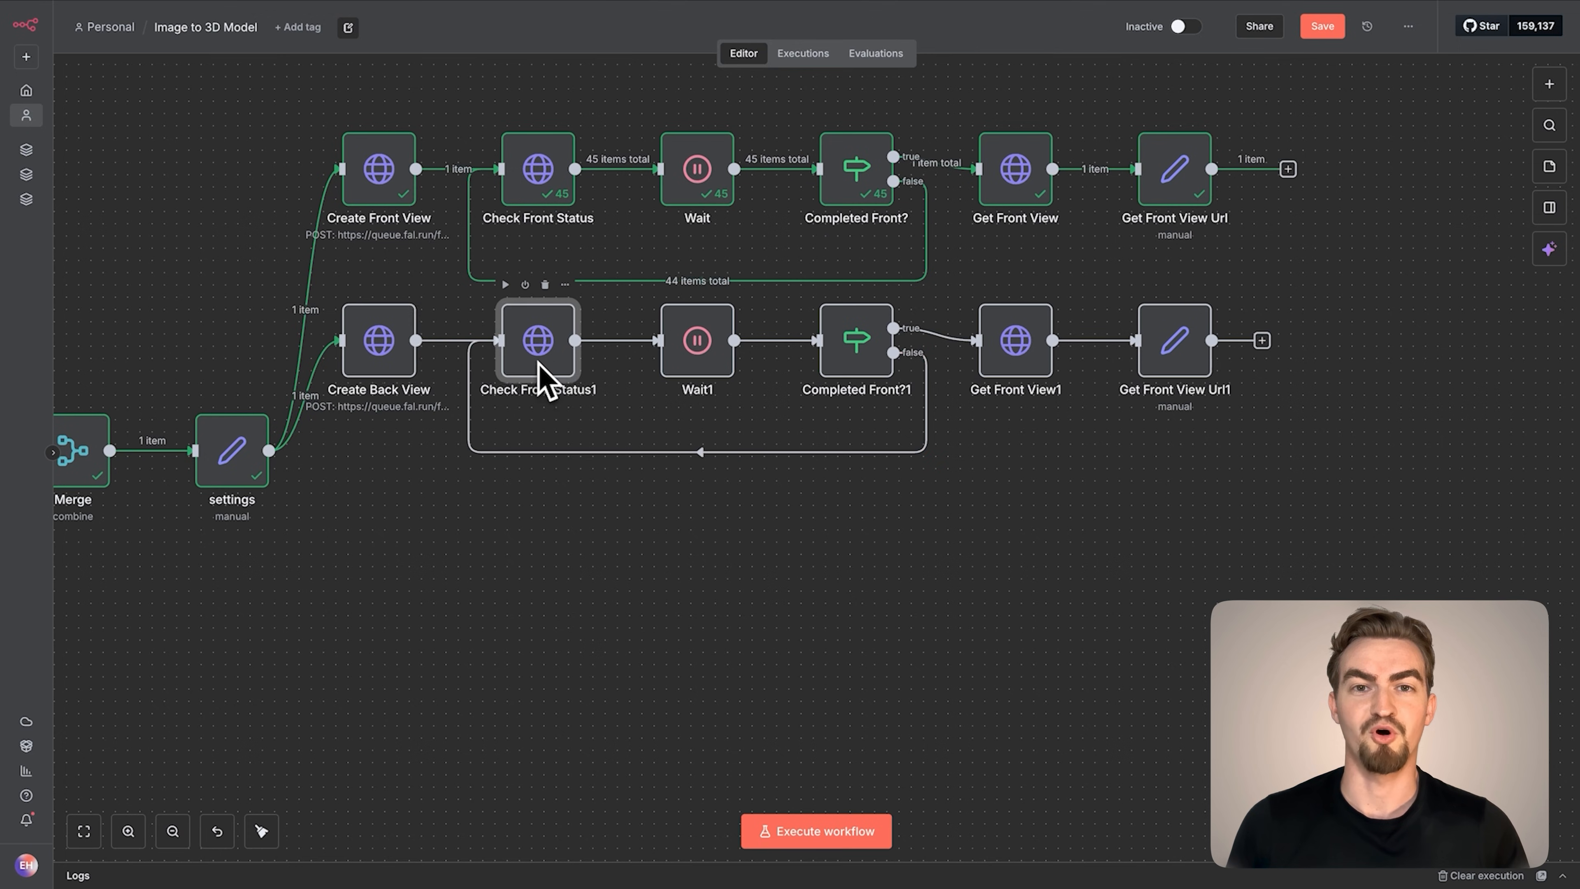
click(868, 363)
click(1033, 367)
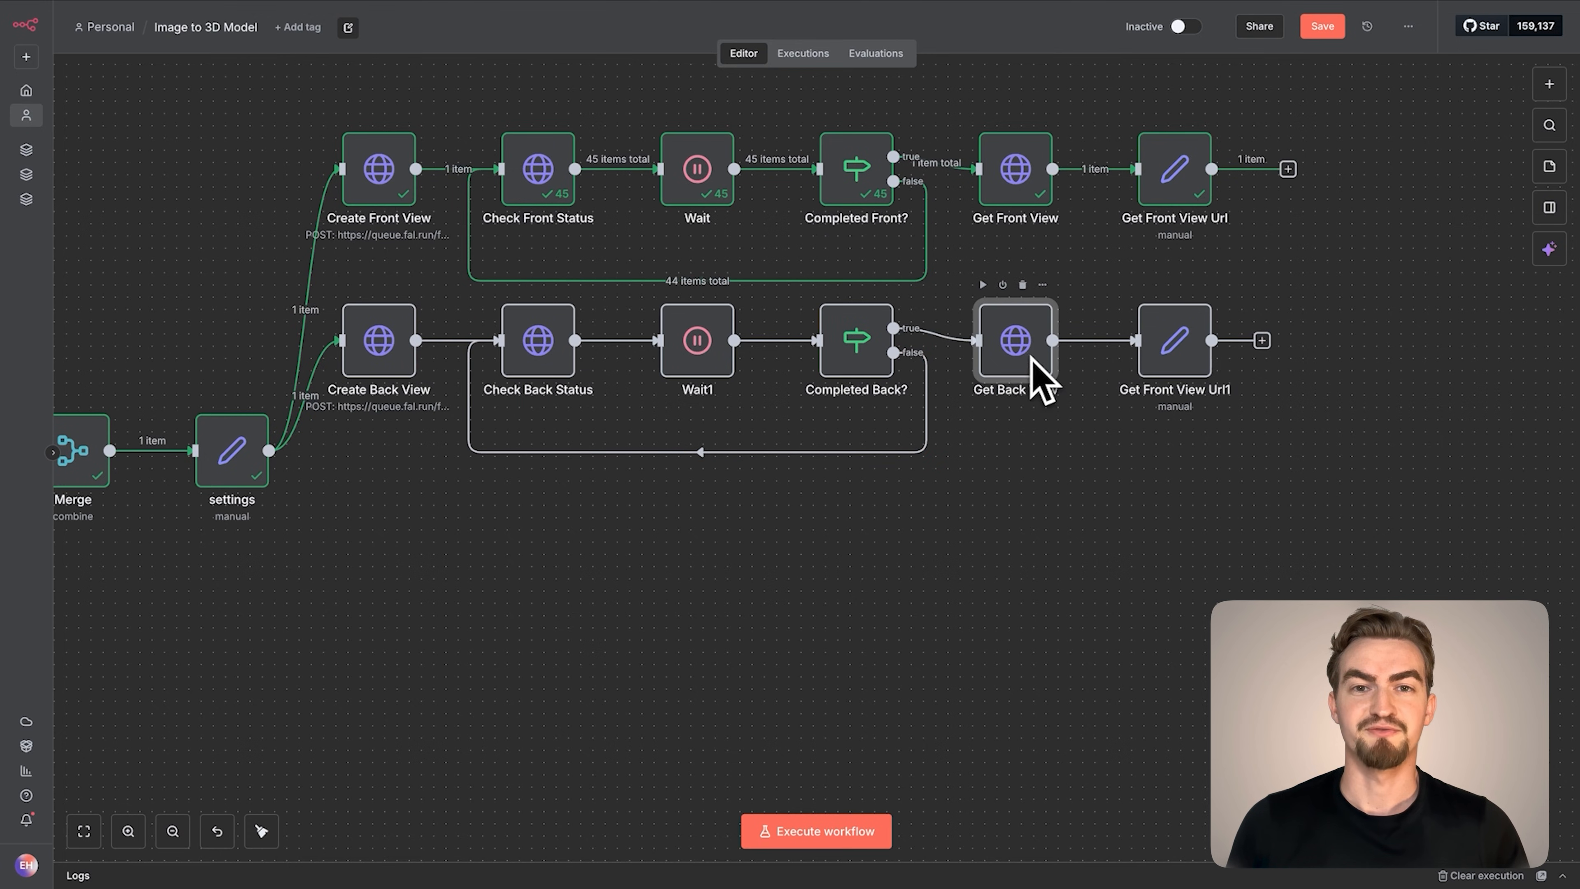
click(1175, 347)
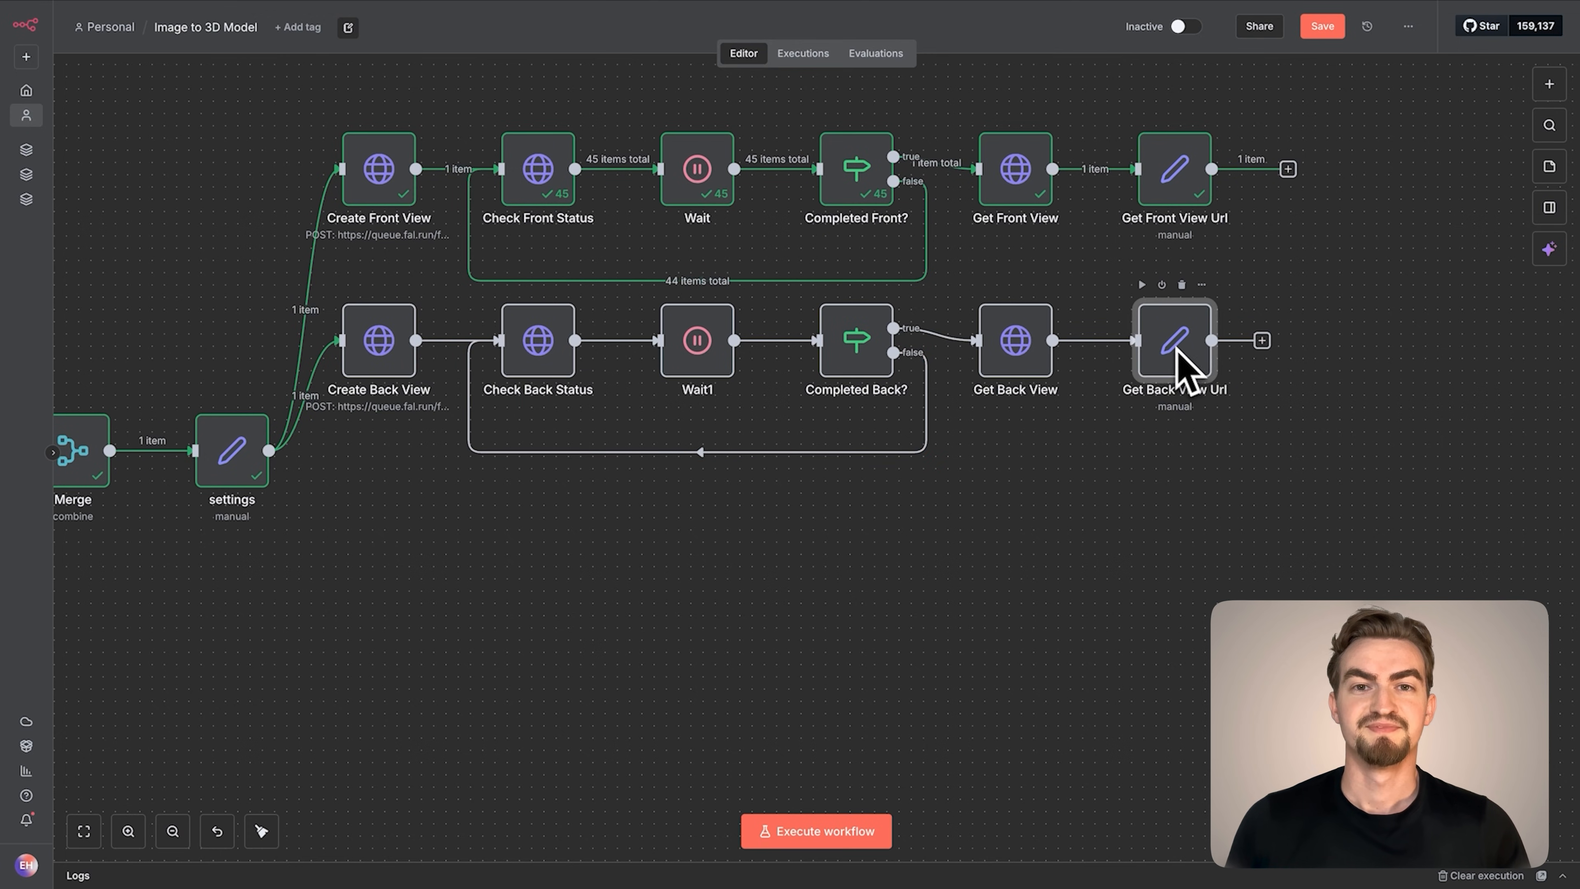
Replace the prompt in Create Back View's JSON body with {{ $('Merge').item.json.output.views.back.description }} and return to the canvas
double_click(401, 366)
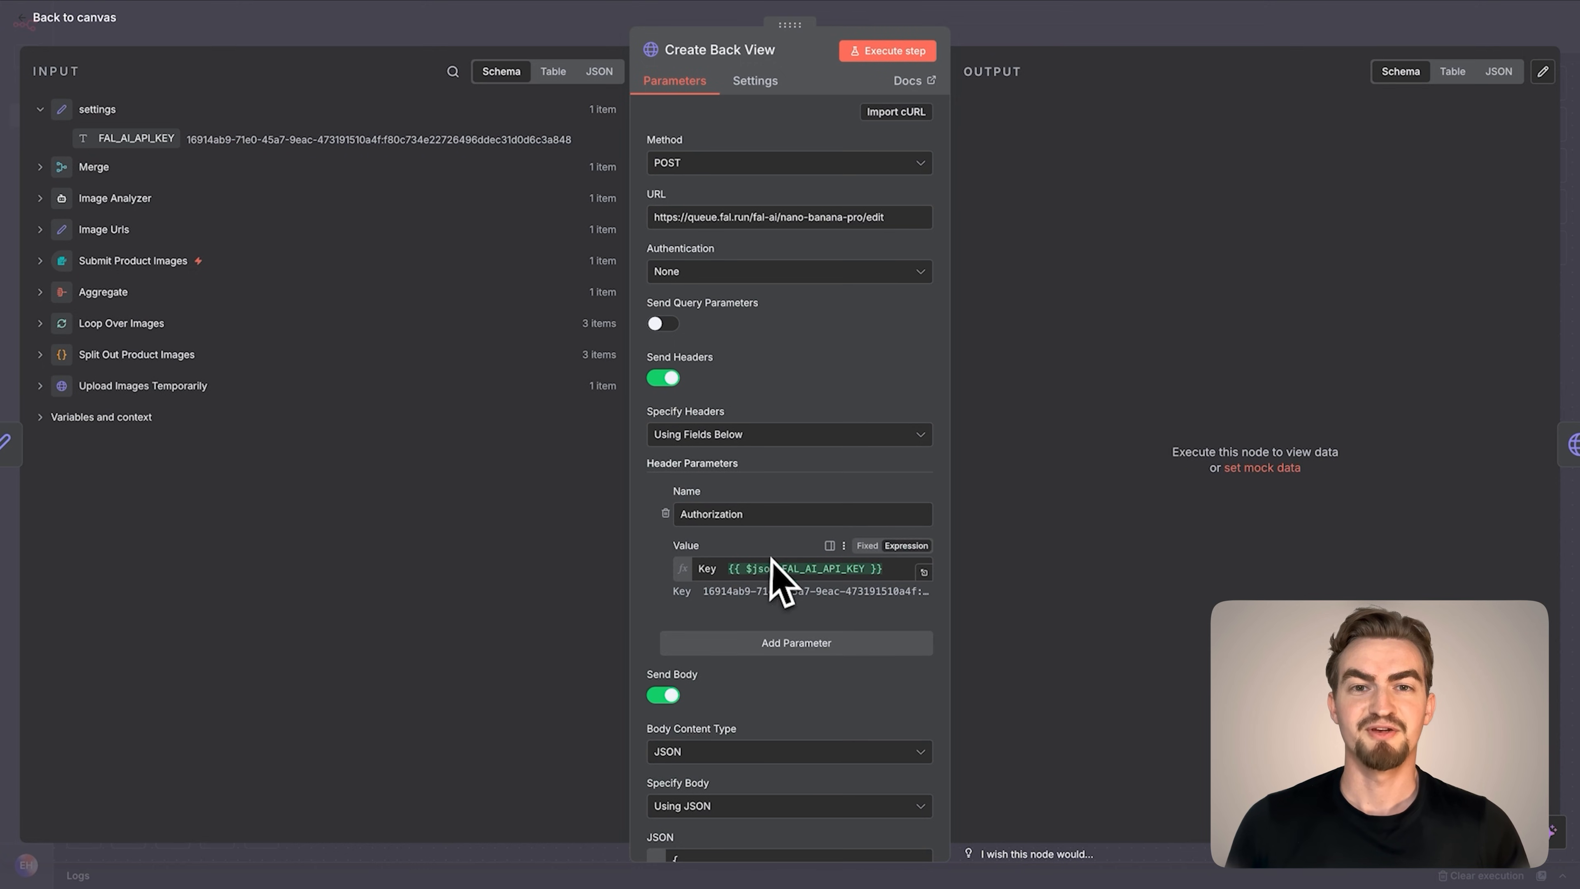
scroll(772, 564, down, 5)
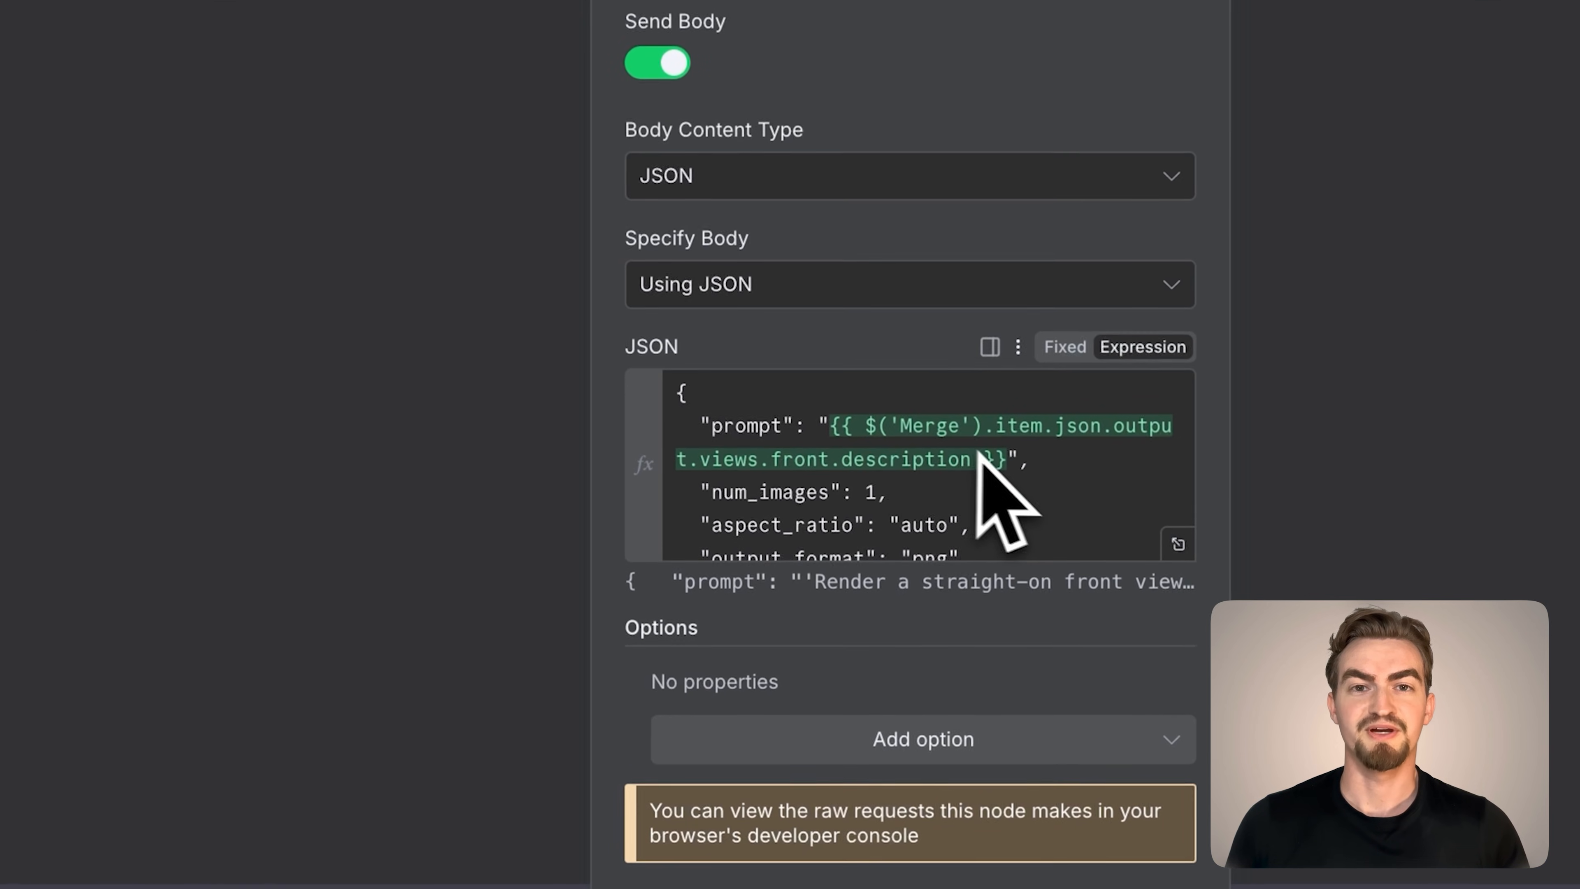
drag(1009, 459, 841, 426)
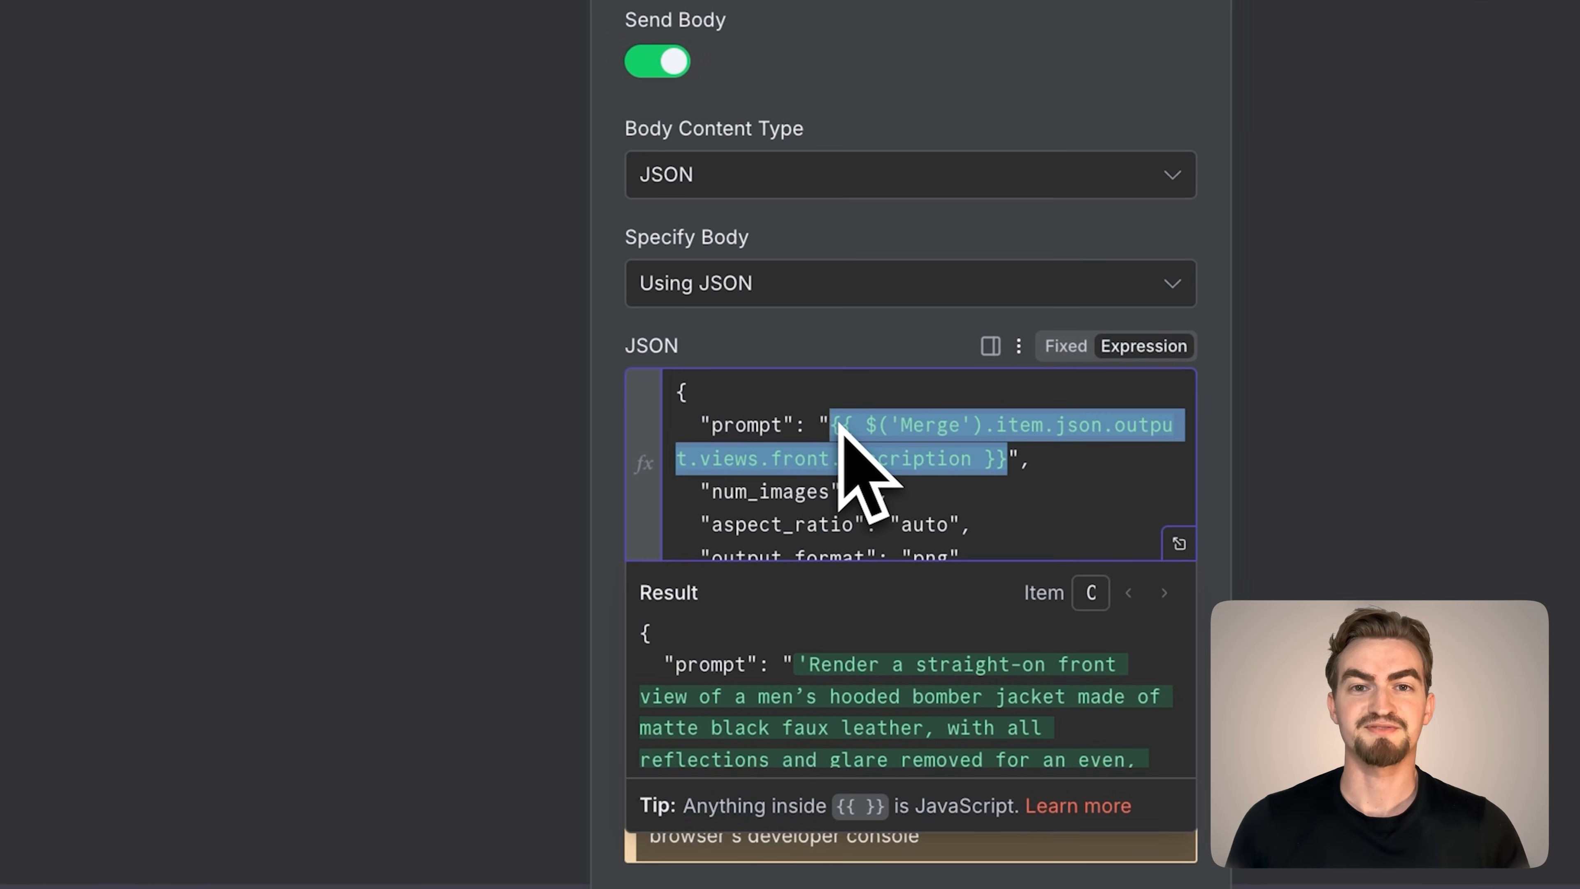
key(BackSpace)
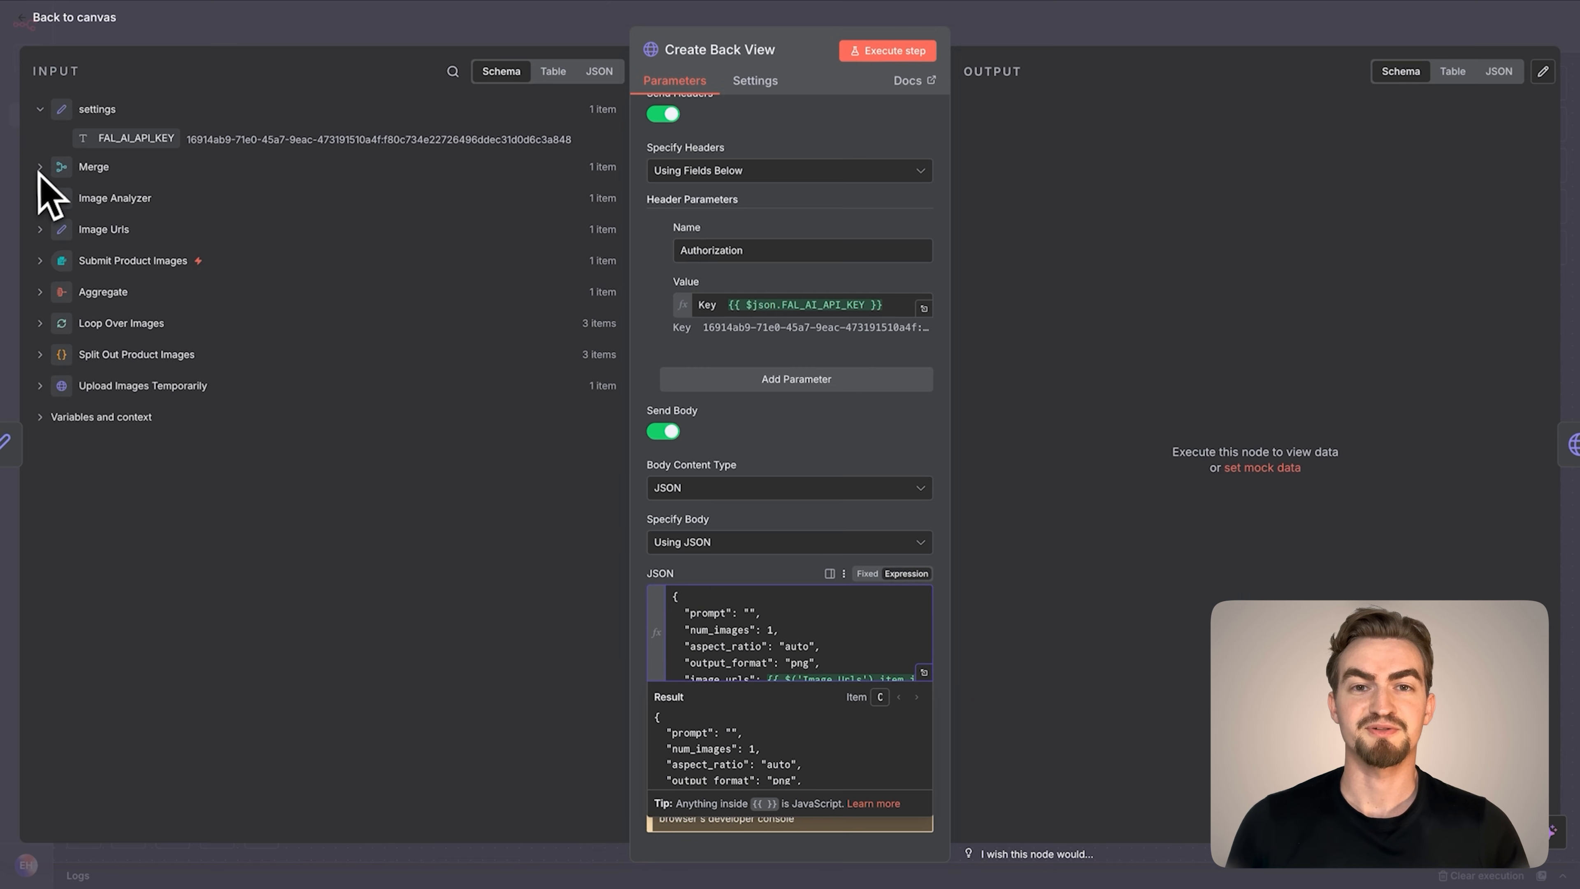
click(39, 166)
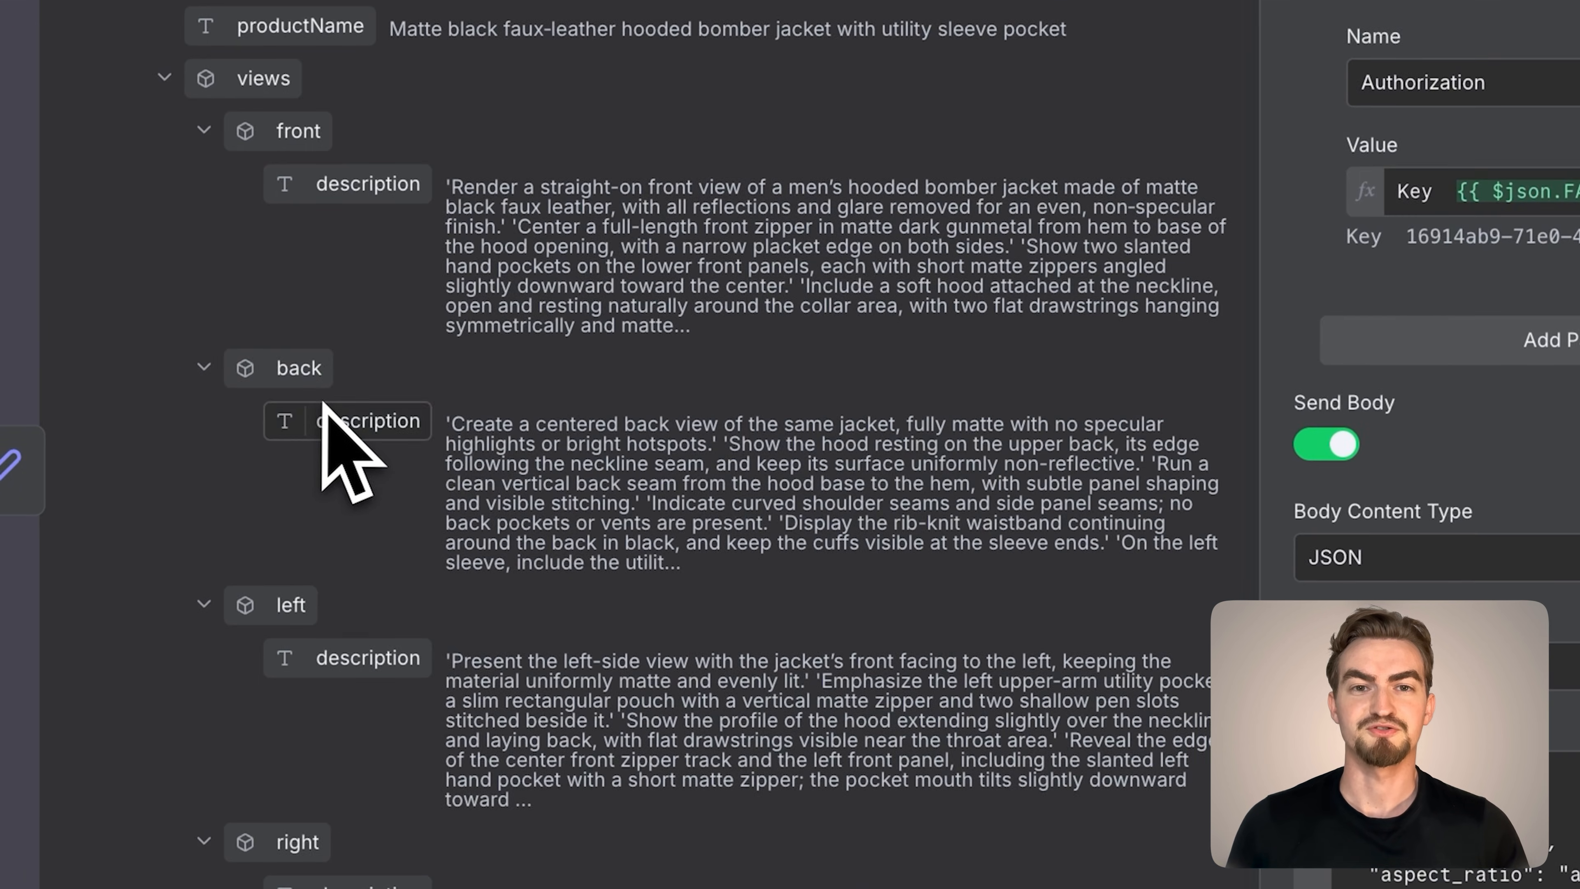
drag(323, 404, 753, 617)
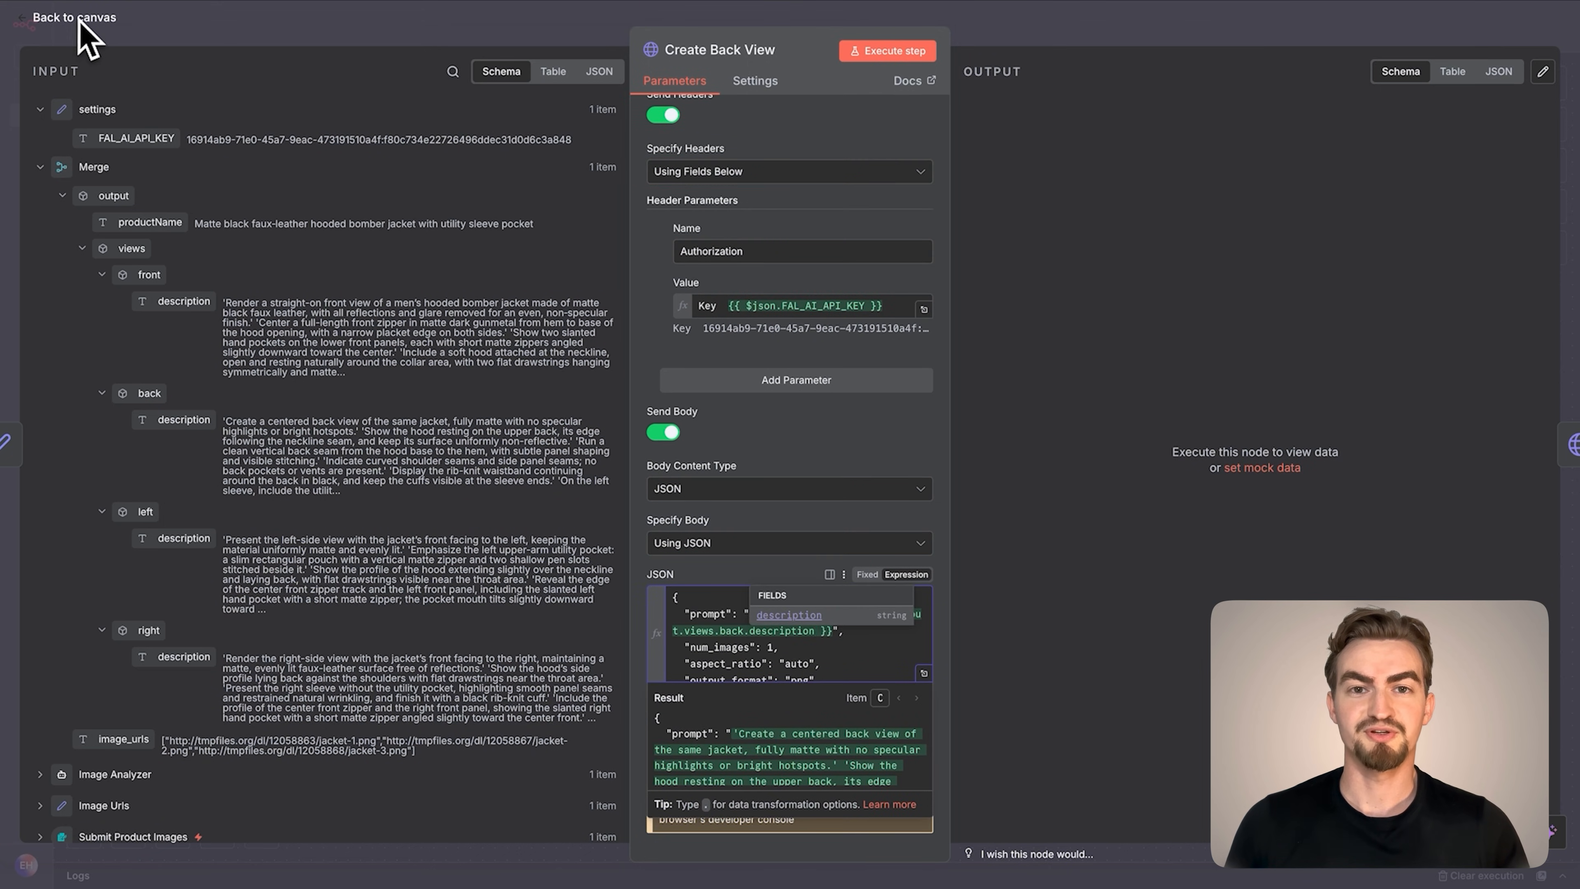
click(79, 20)
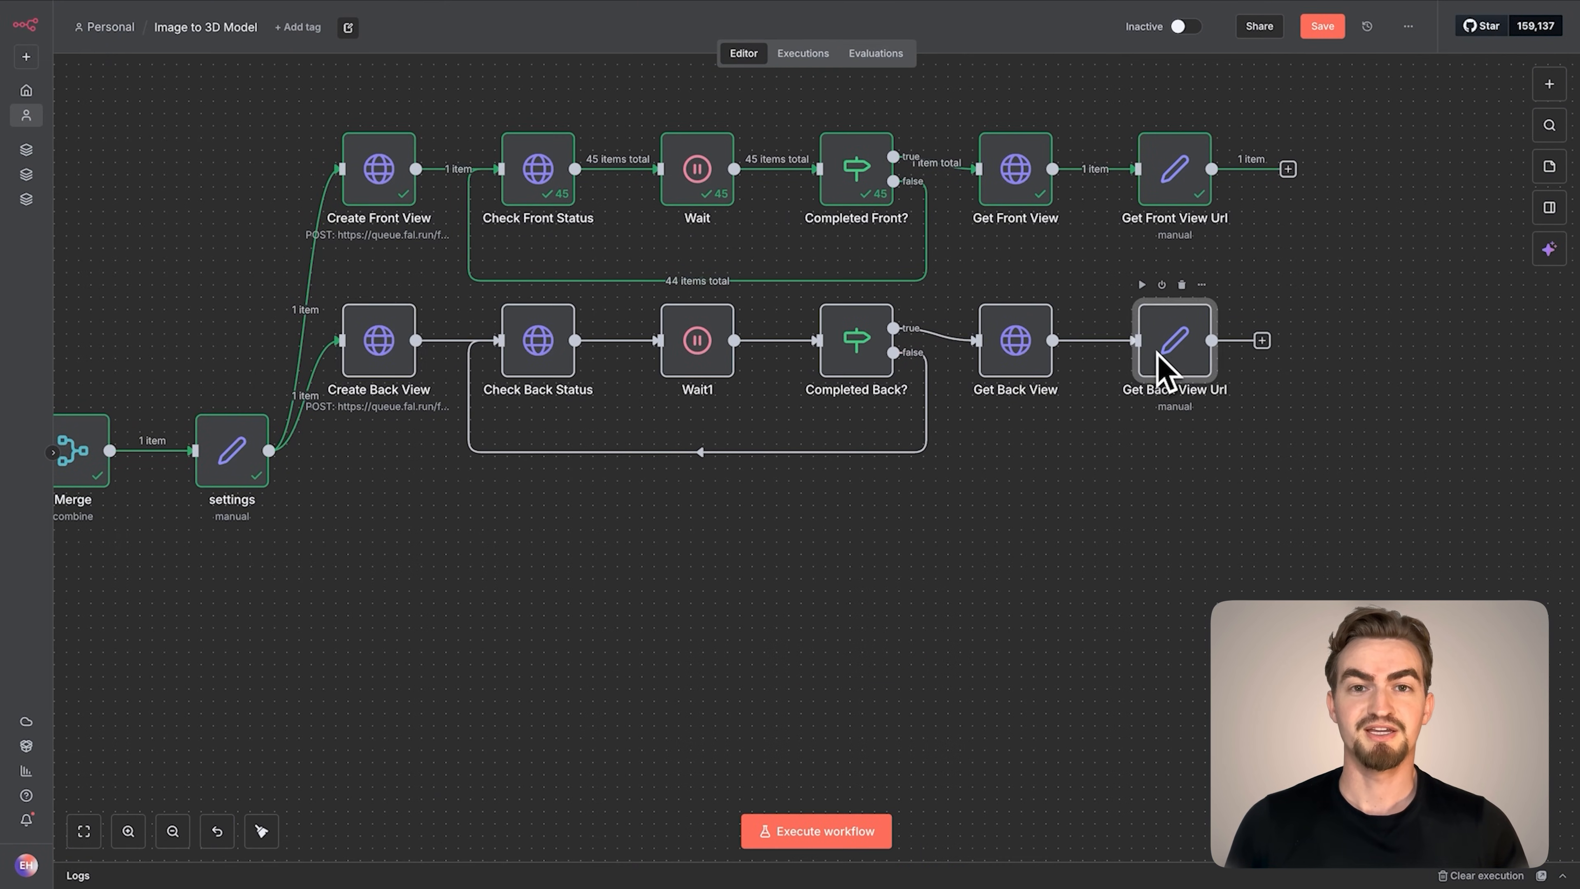
Rename the front_view_url field in the Get Back View Url node to back_view_url
double_click(1168, 367)
double_click(756, 210)
text(back_view_url)
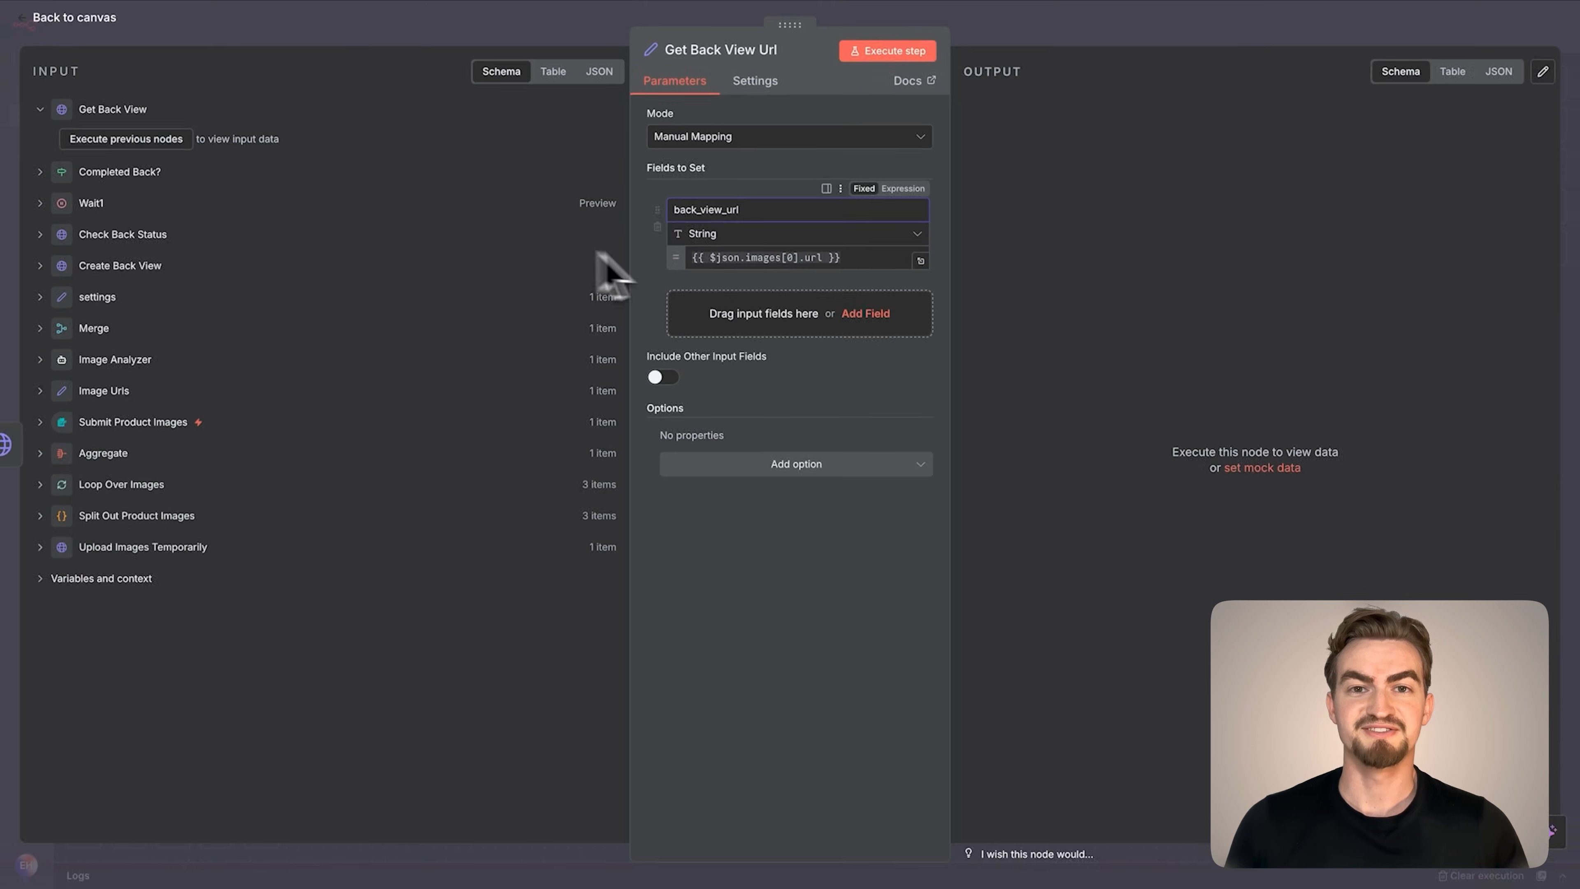
Open the back view image URL from the node output in a new browser tab to examine the image, and return to the workflow
click(1168, 102)
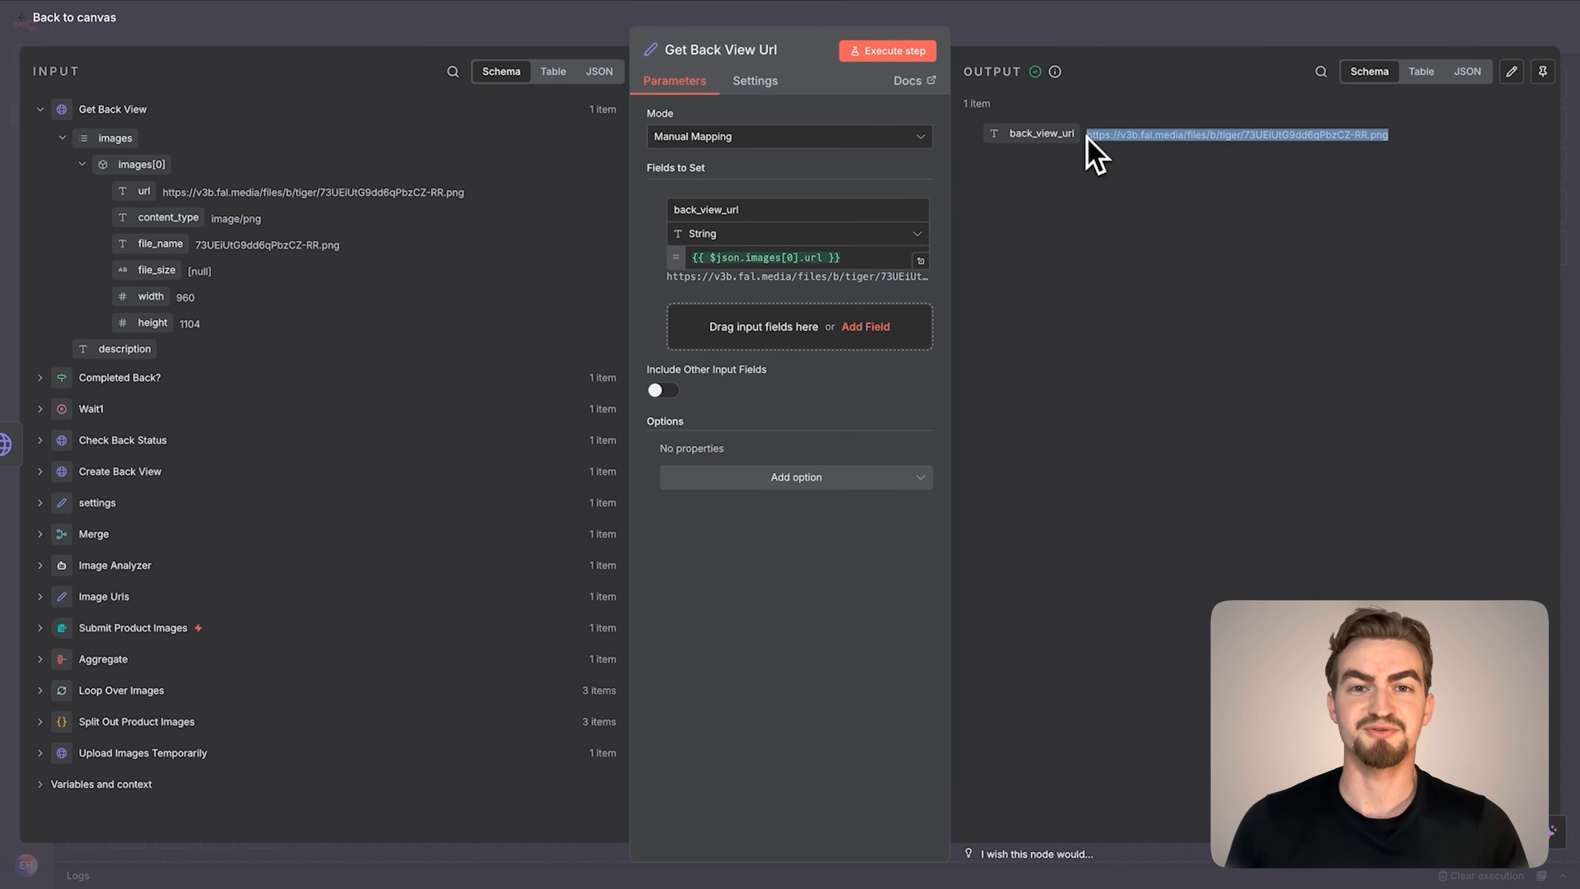
key(super+c)
key(super+t)
key(super+v)
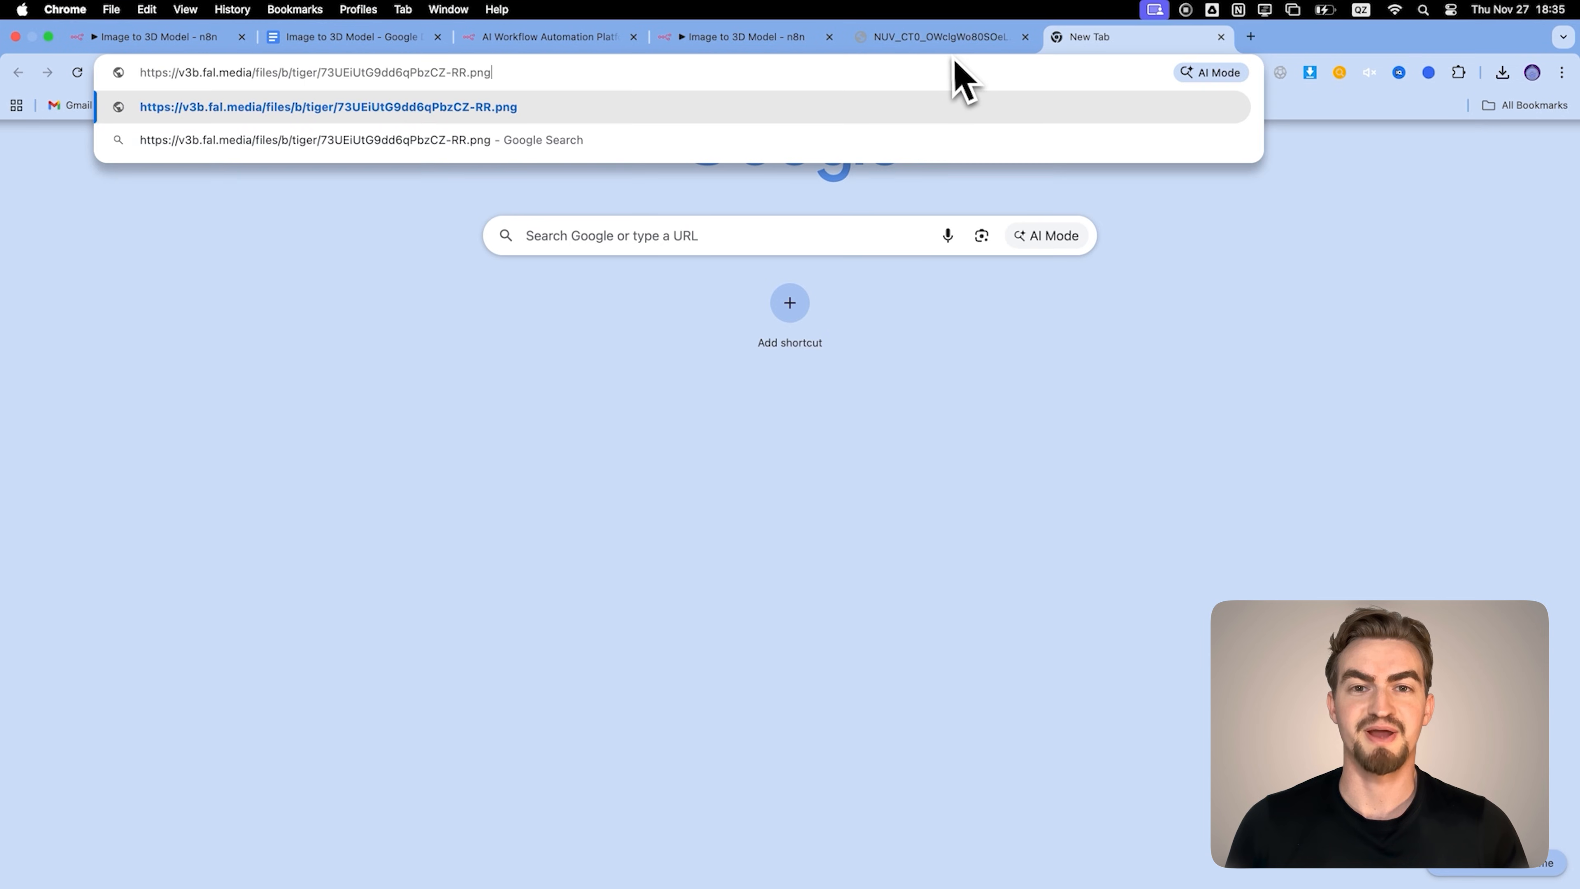
key(Return)
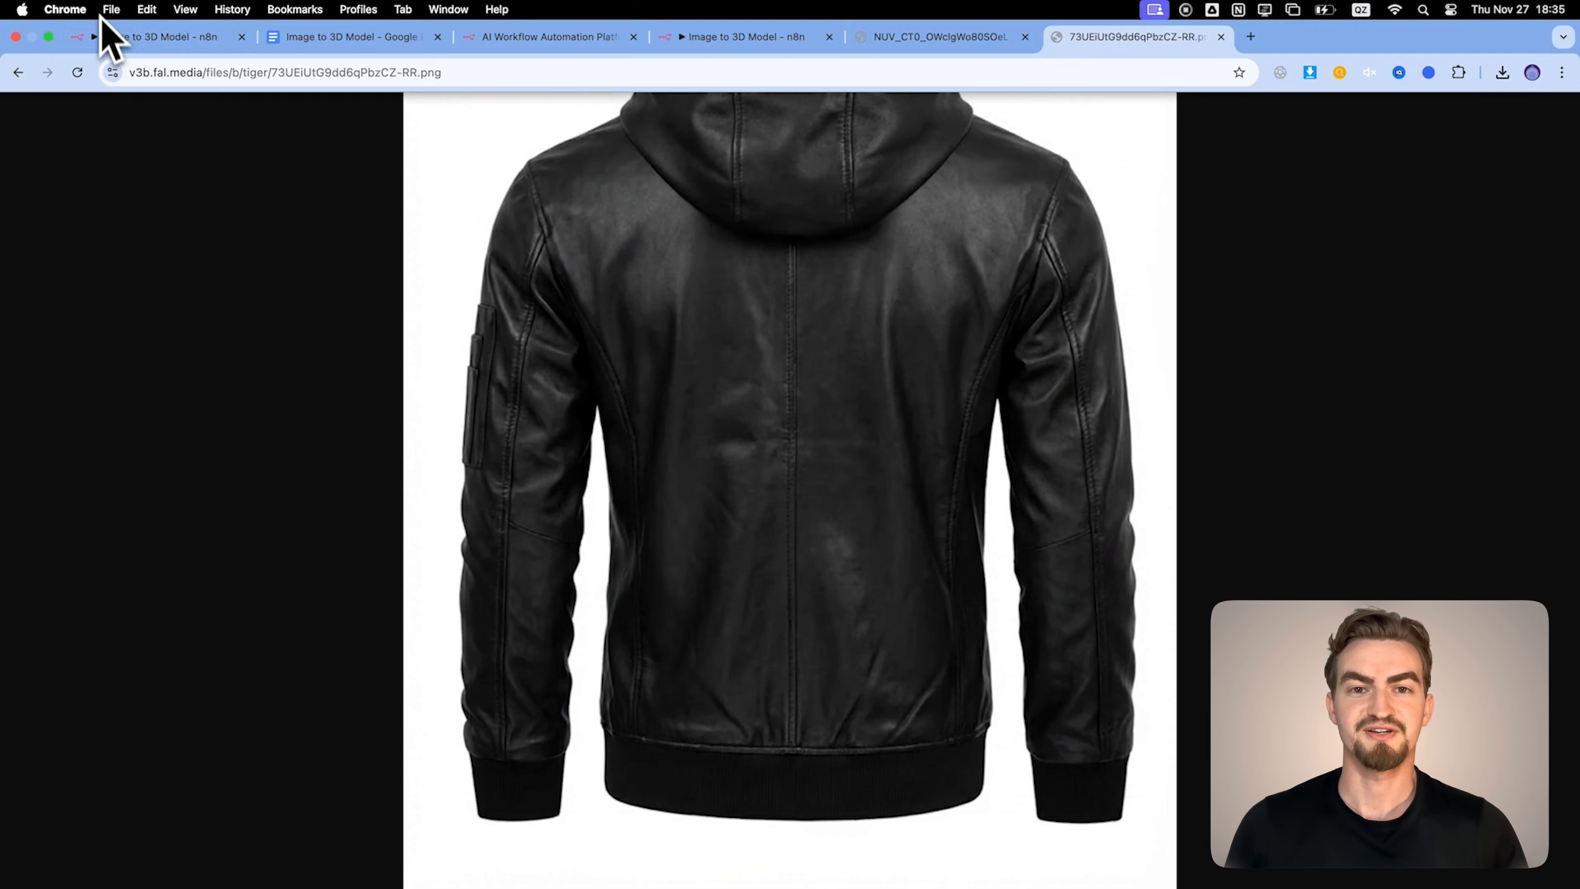
click(112, 38)
click(93, 19)
Paste two copies of the view-generation row below the back view row for the left and right views, and connect settings to them
key(ctrl+v)
drag(896, 579, 264, 554)
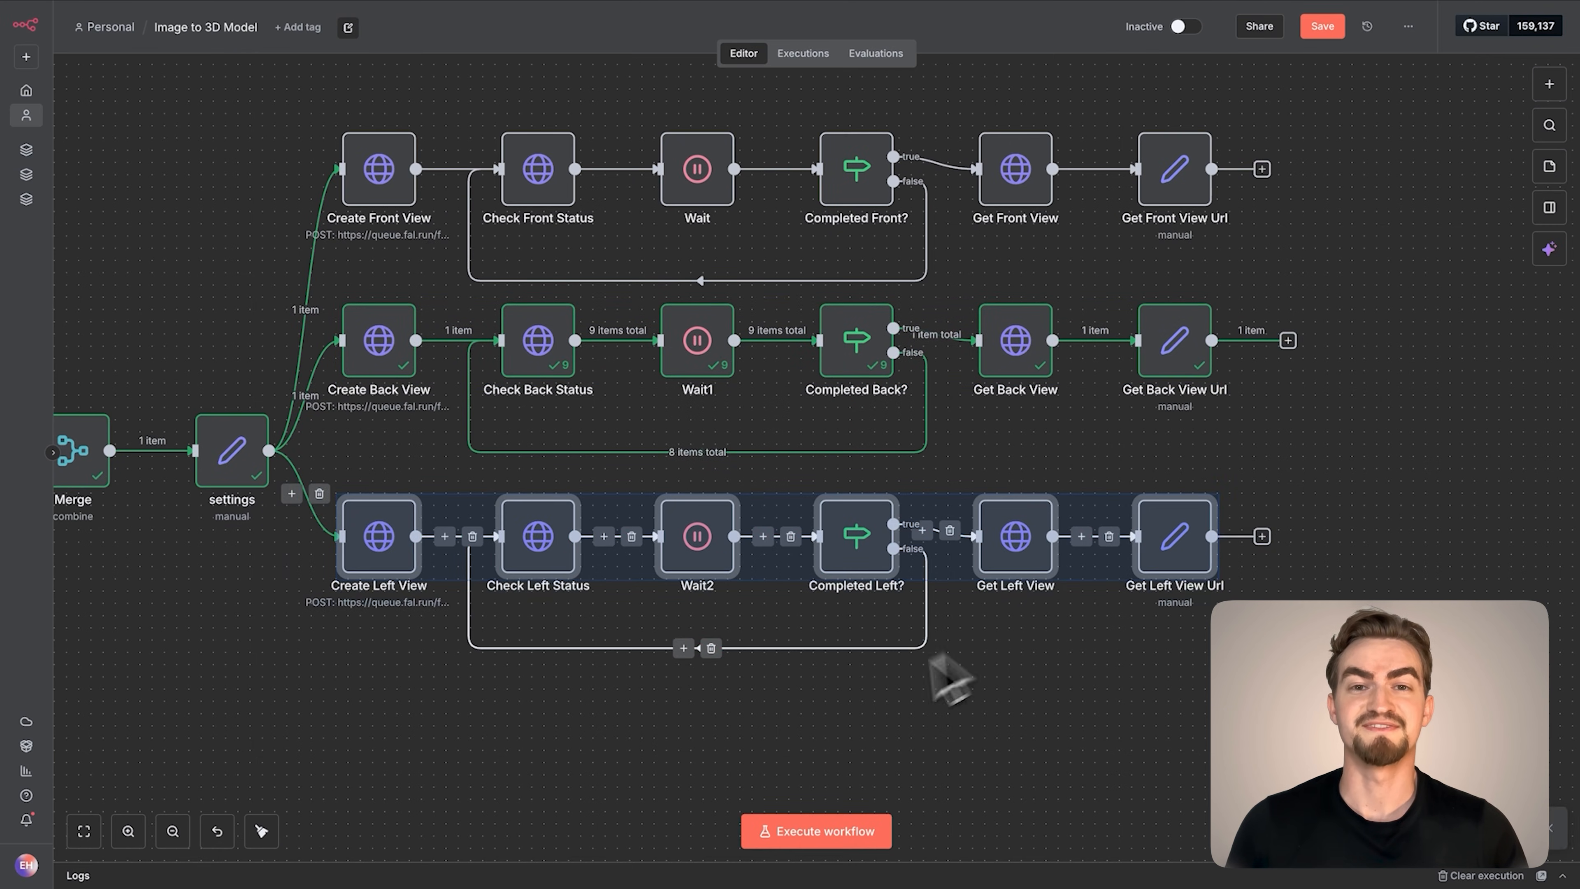
key(ctrl+v)
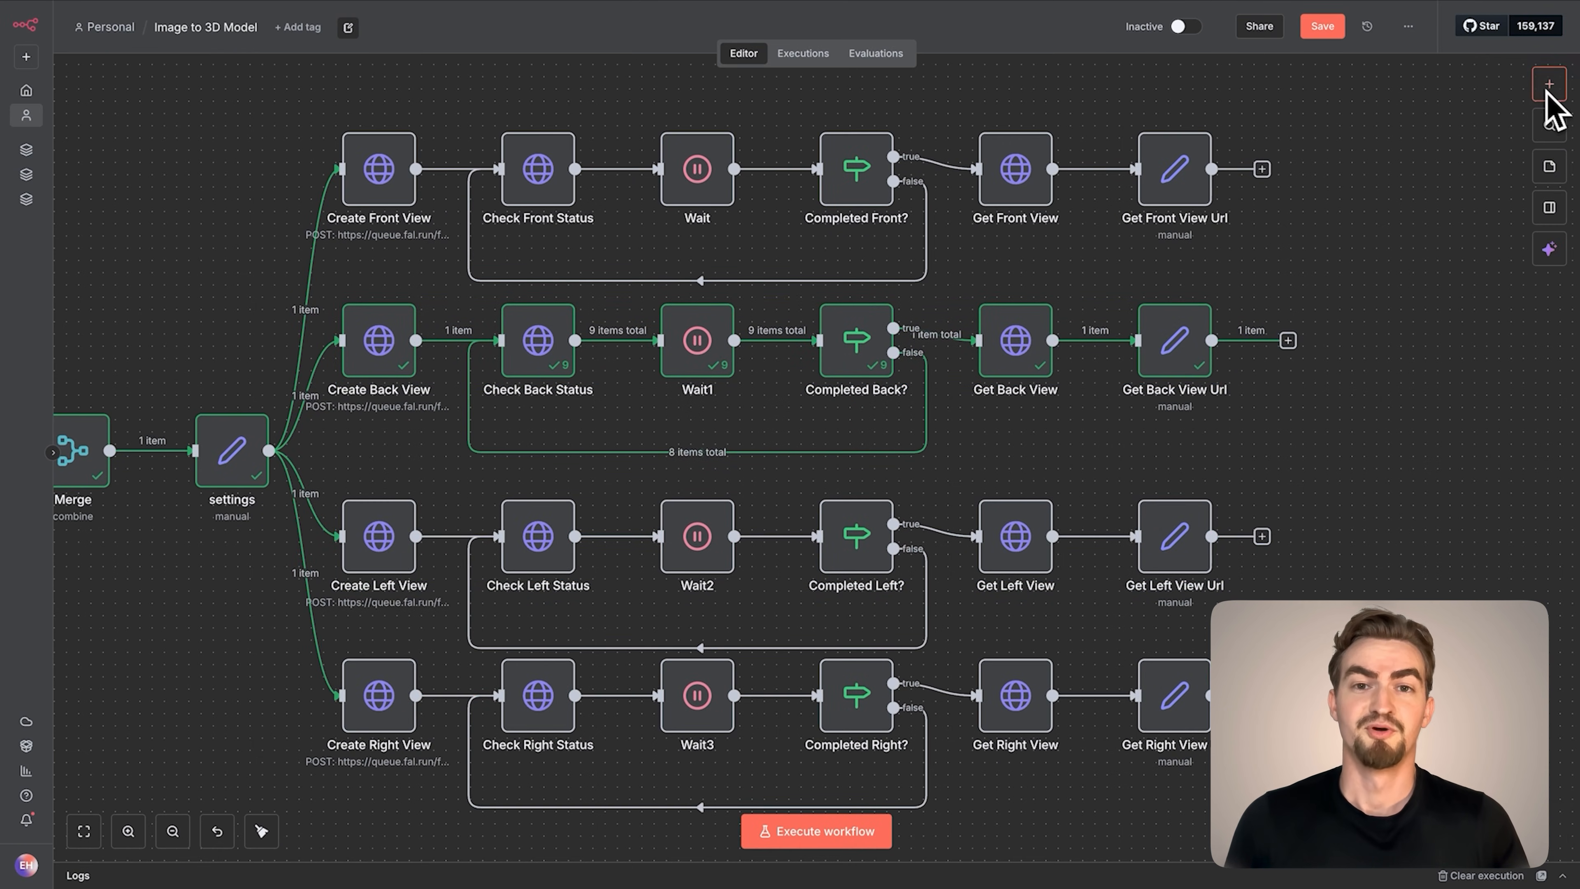
Add a Merge node with four inputs to join the front, back, left and right view Url nodes
click(1549, 85)
text(merge)
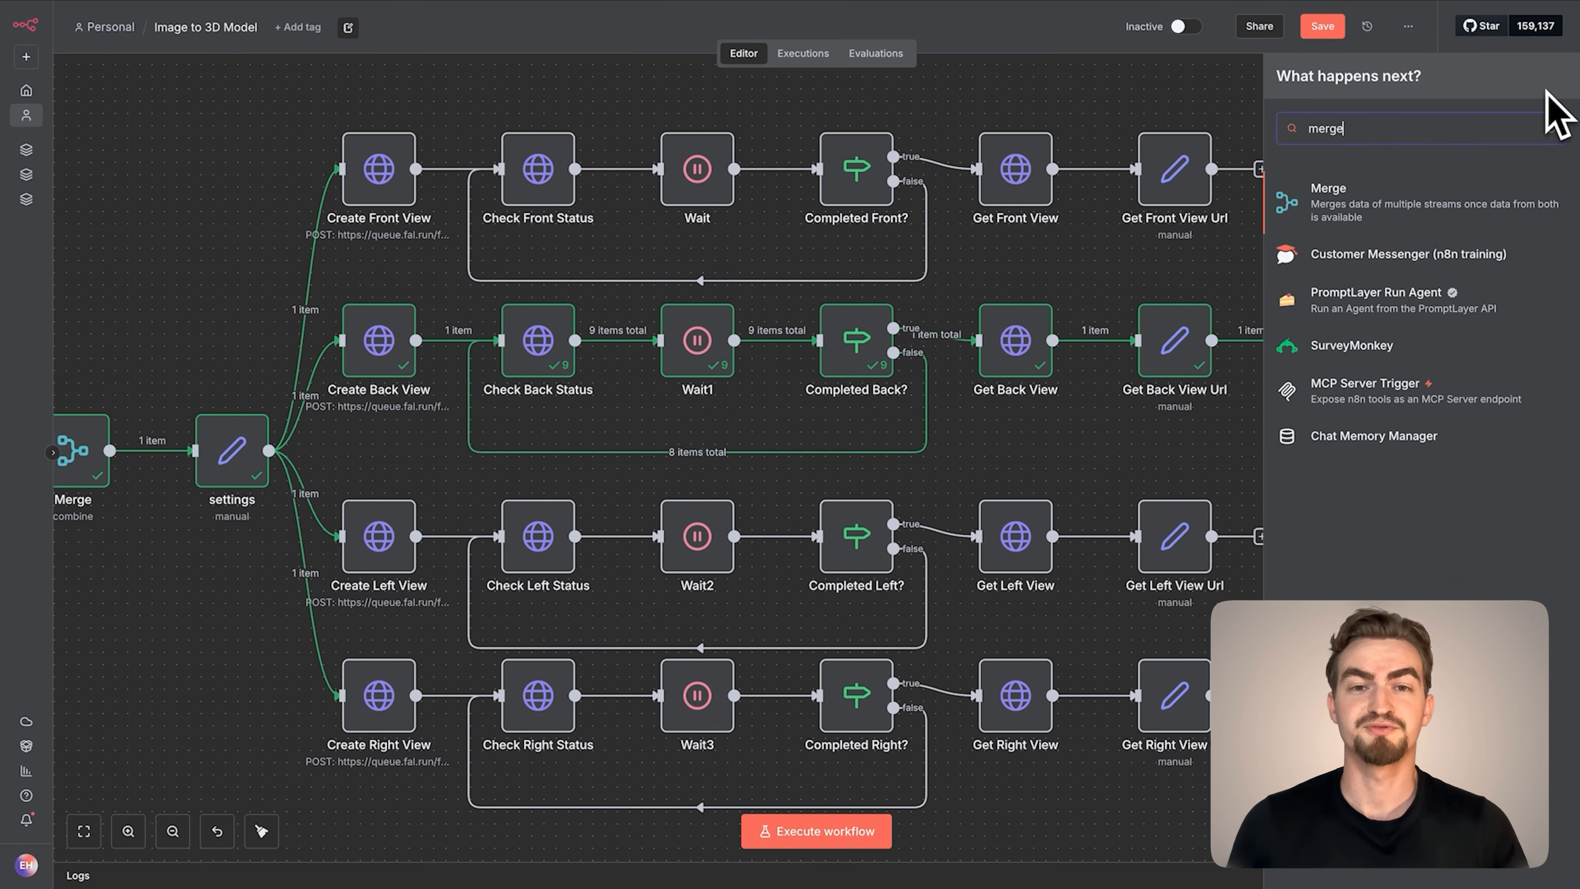
click(1335, 196)
click(701, 190)
click(794, 548)
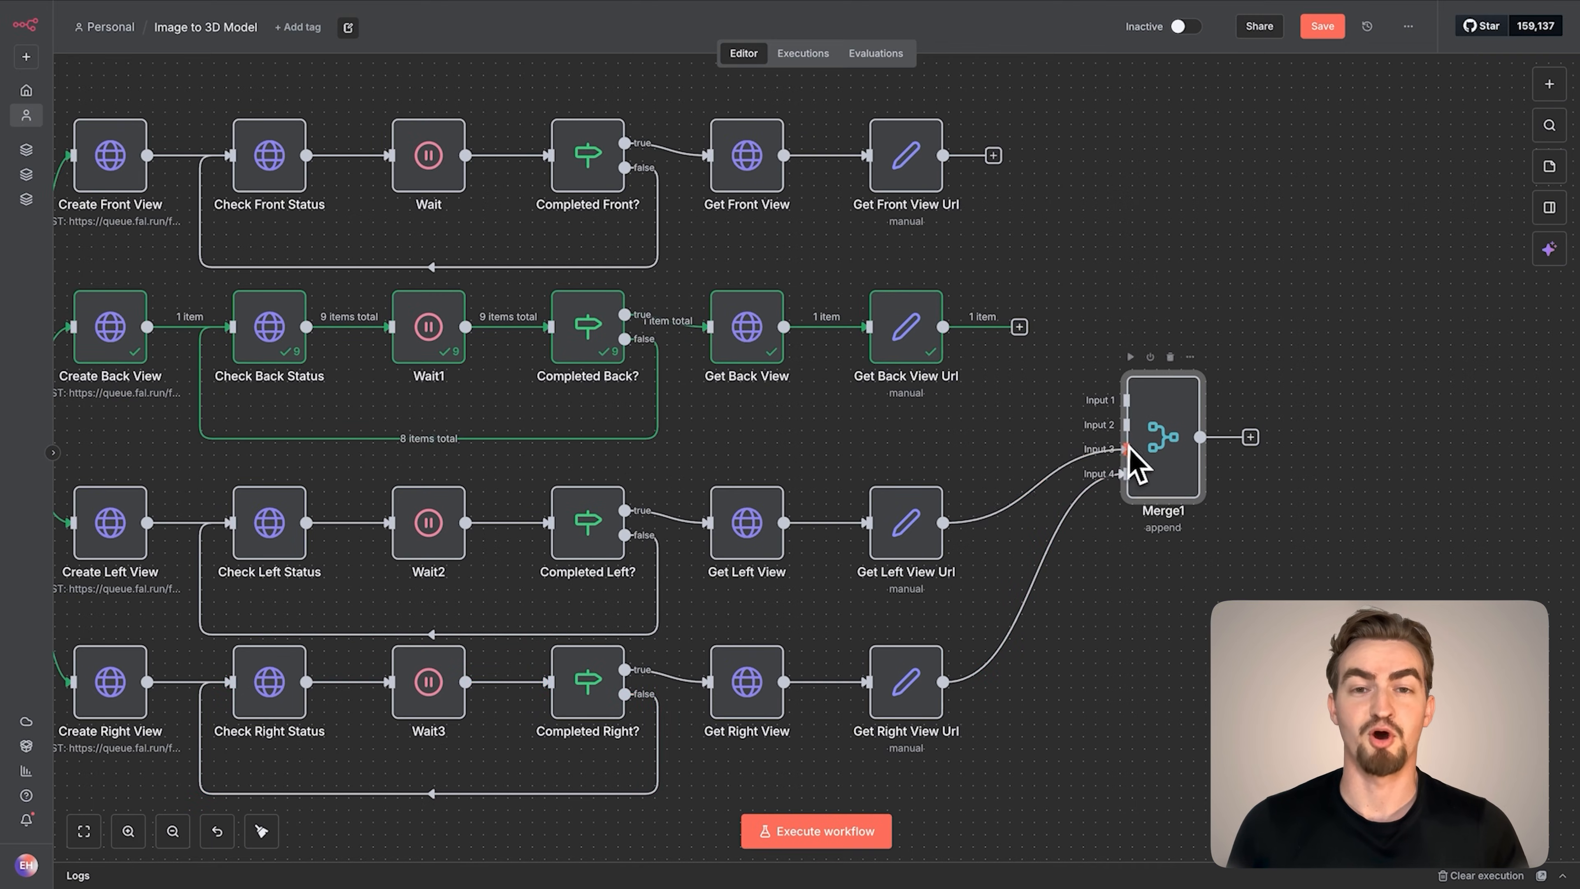
Set the Merge1 node's mode to Combine and Combine By to Position, and return to the canvas
double_click(1155, 405)
click(685, 141)
click(681, 221)
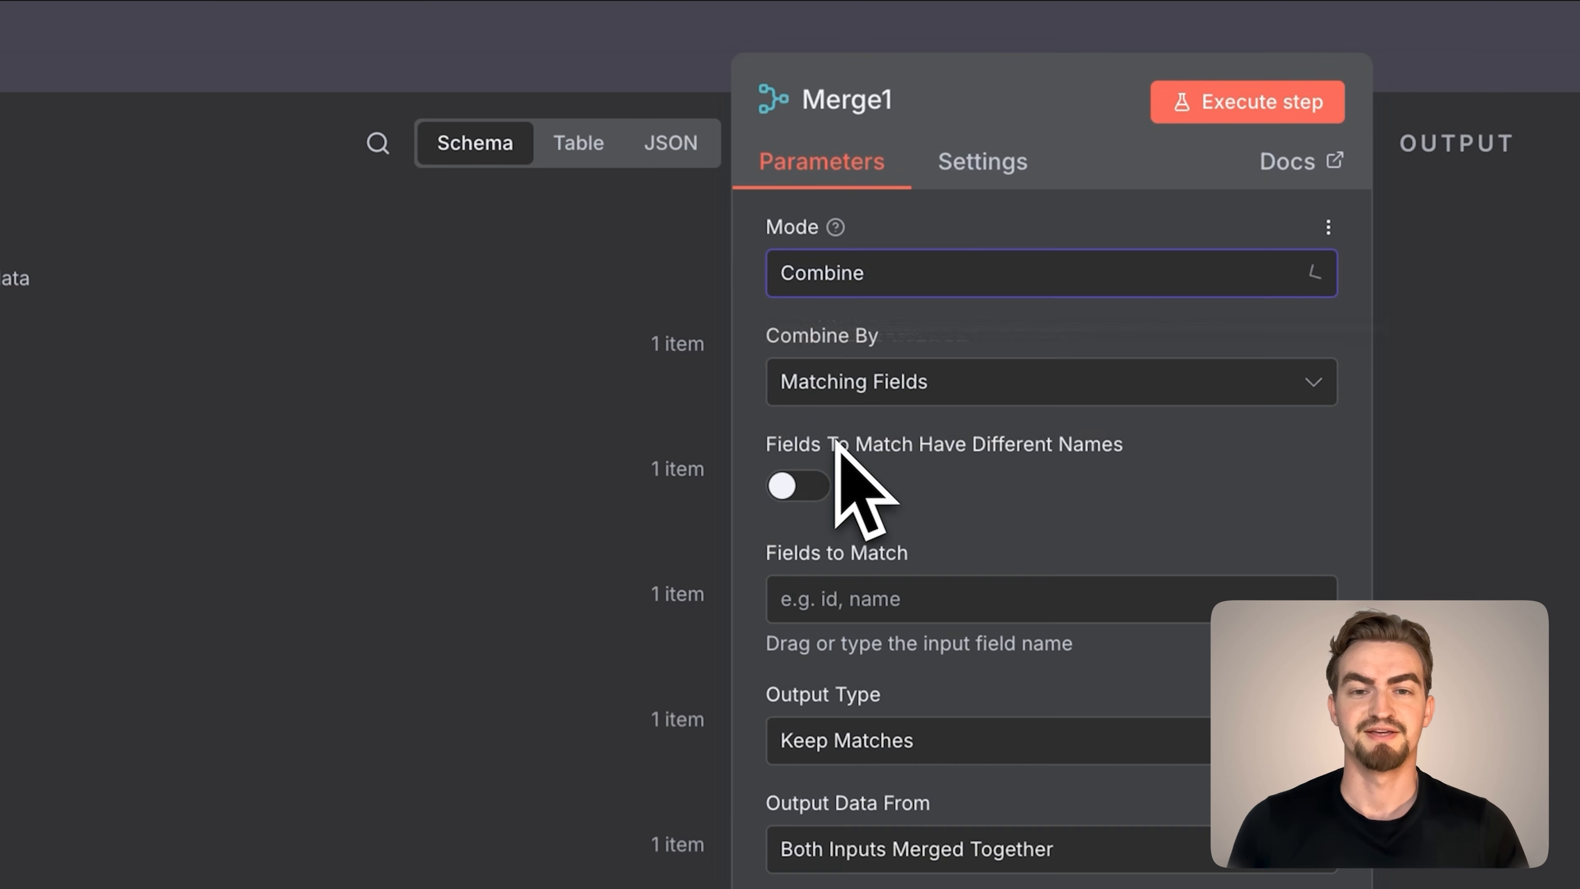
click(830, 383)
click(836, 543)
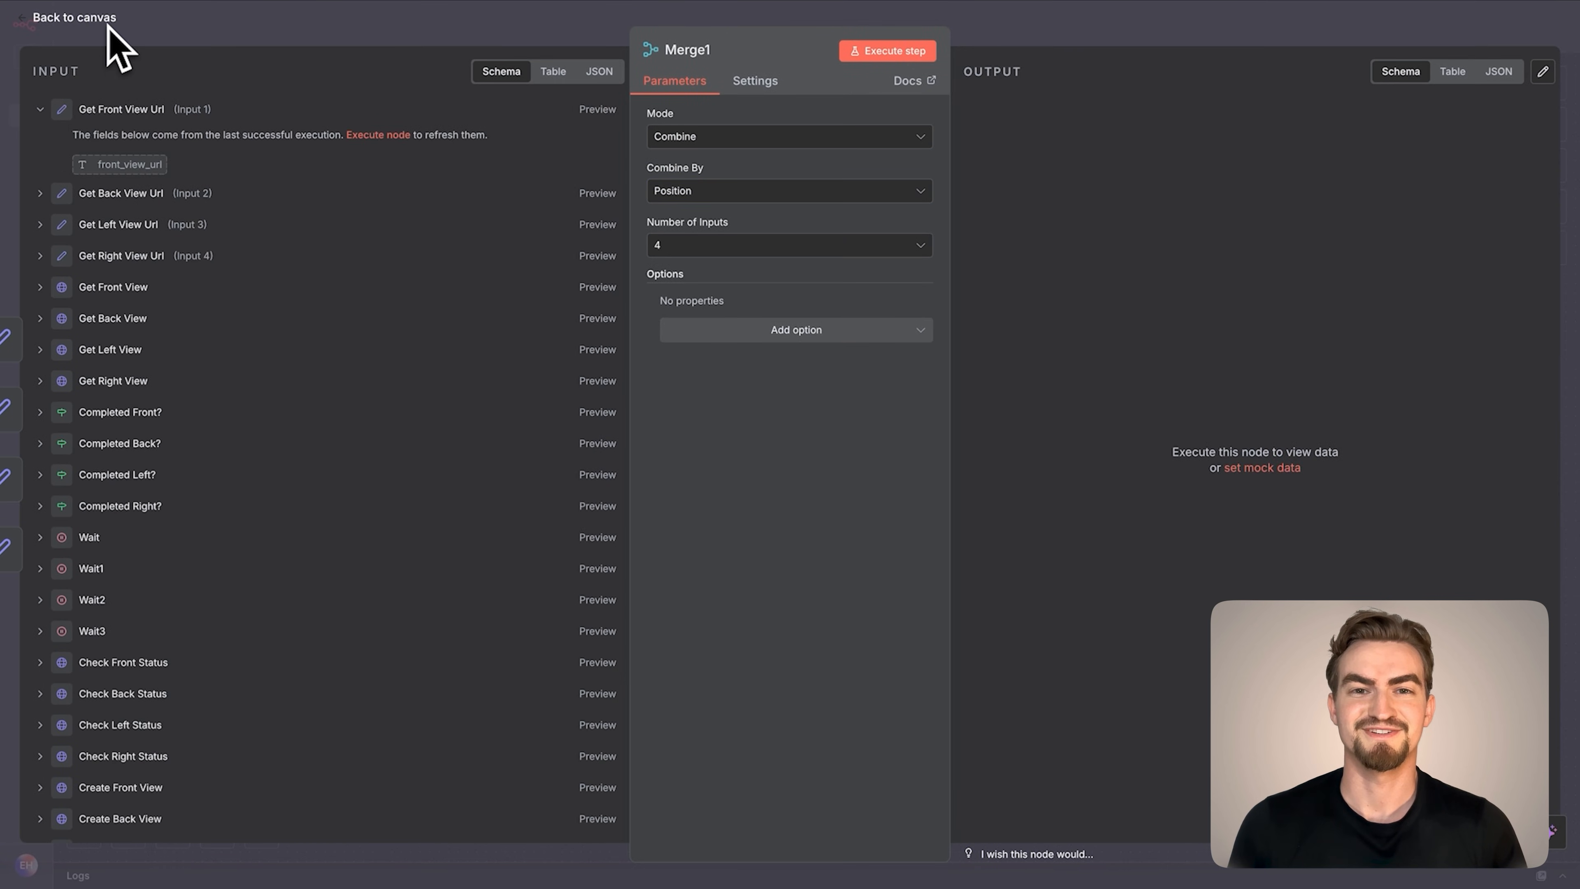
click(107, 25)
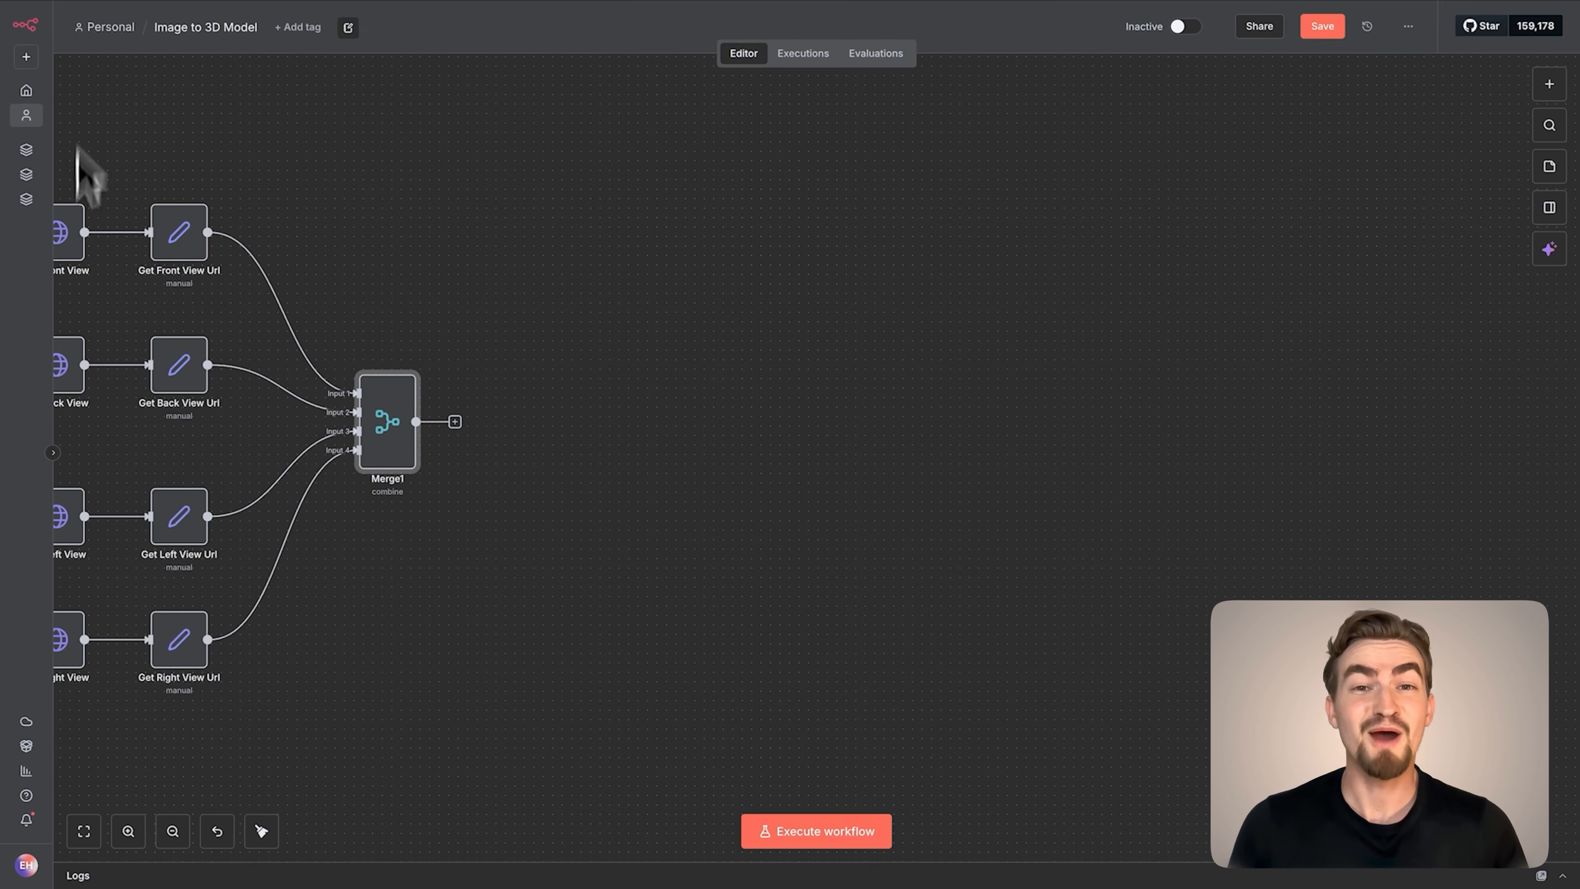
Add an HTTP Request node after Merge1 and name it Create 3D Model
click(455, 422)
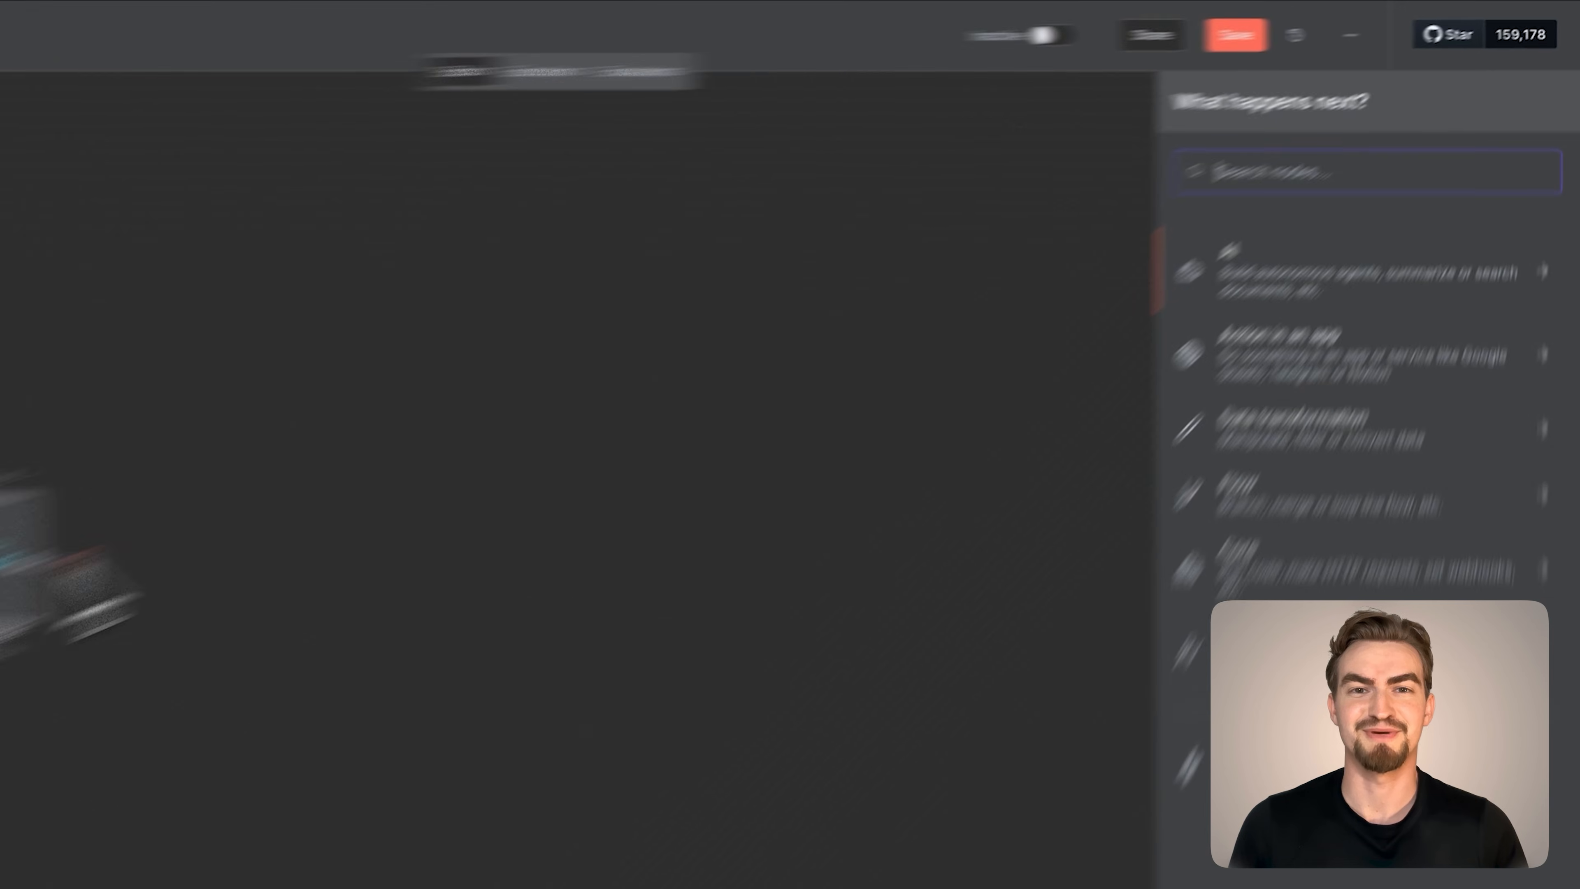
text(htt)
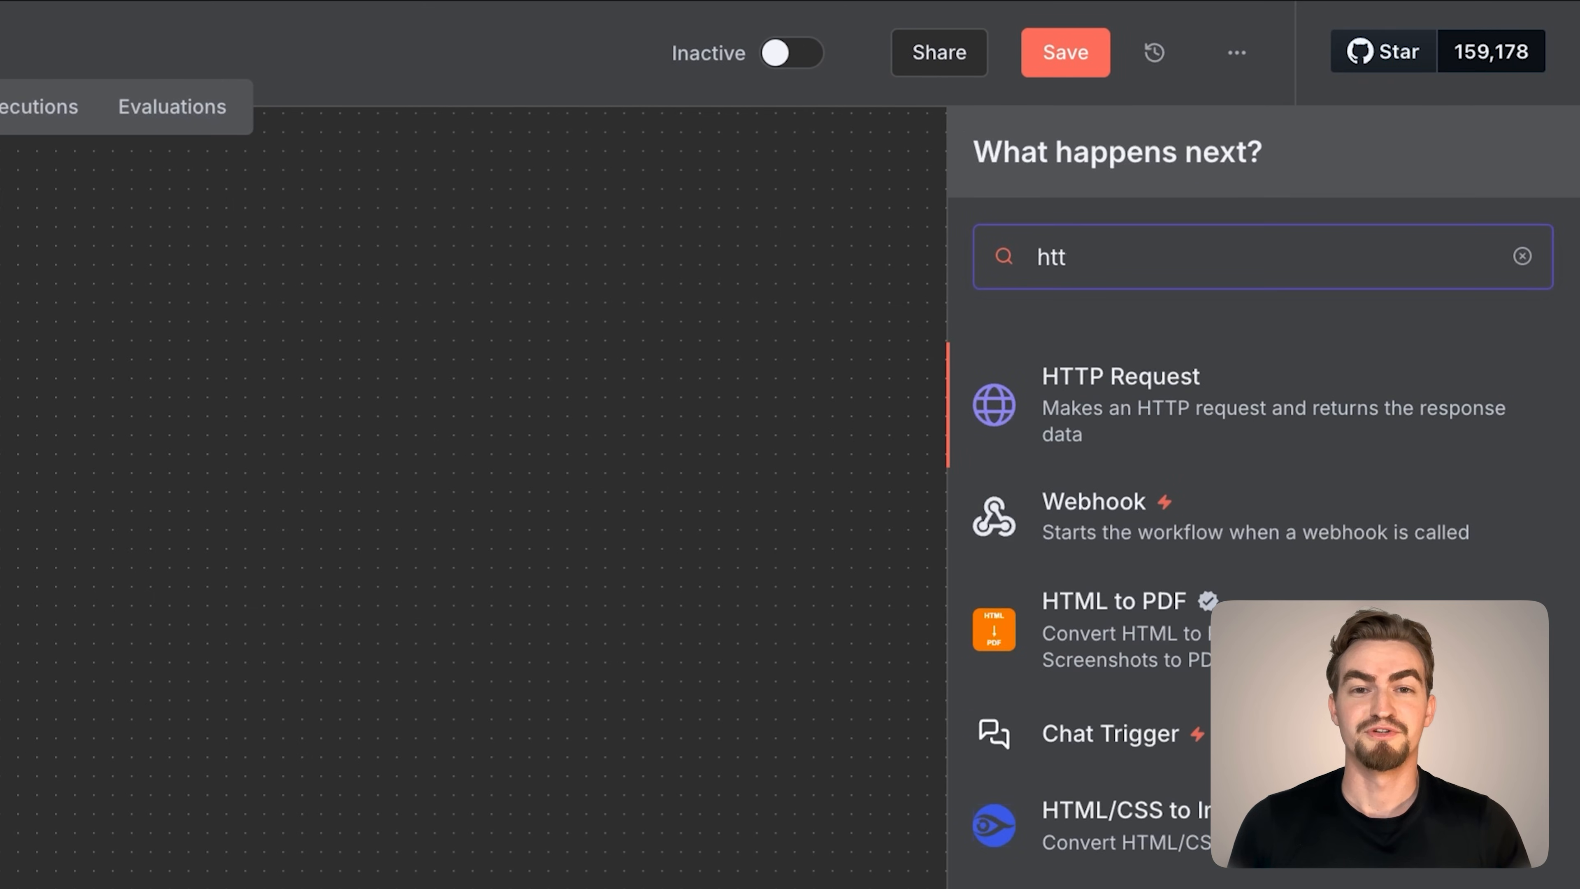
text(p)
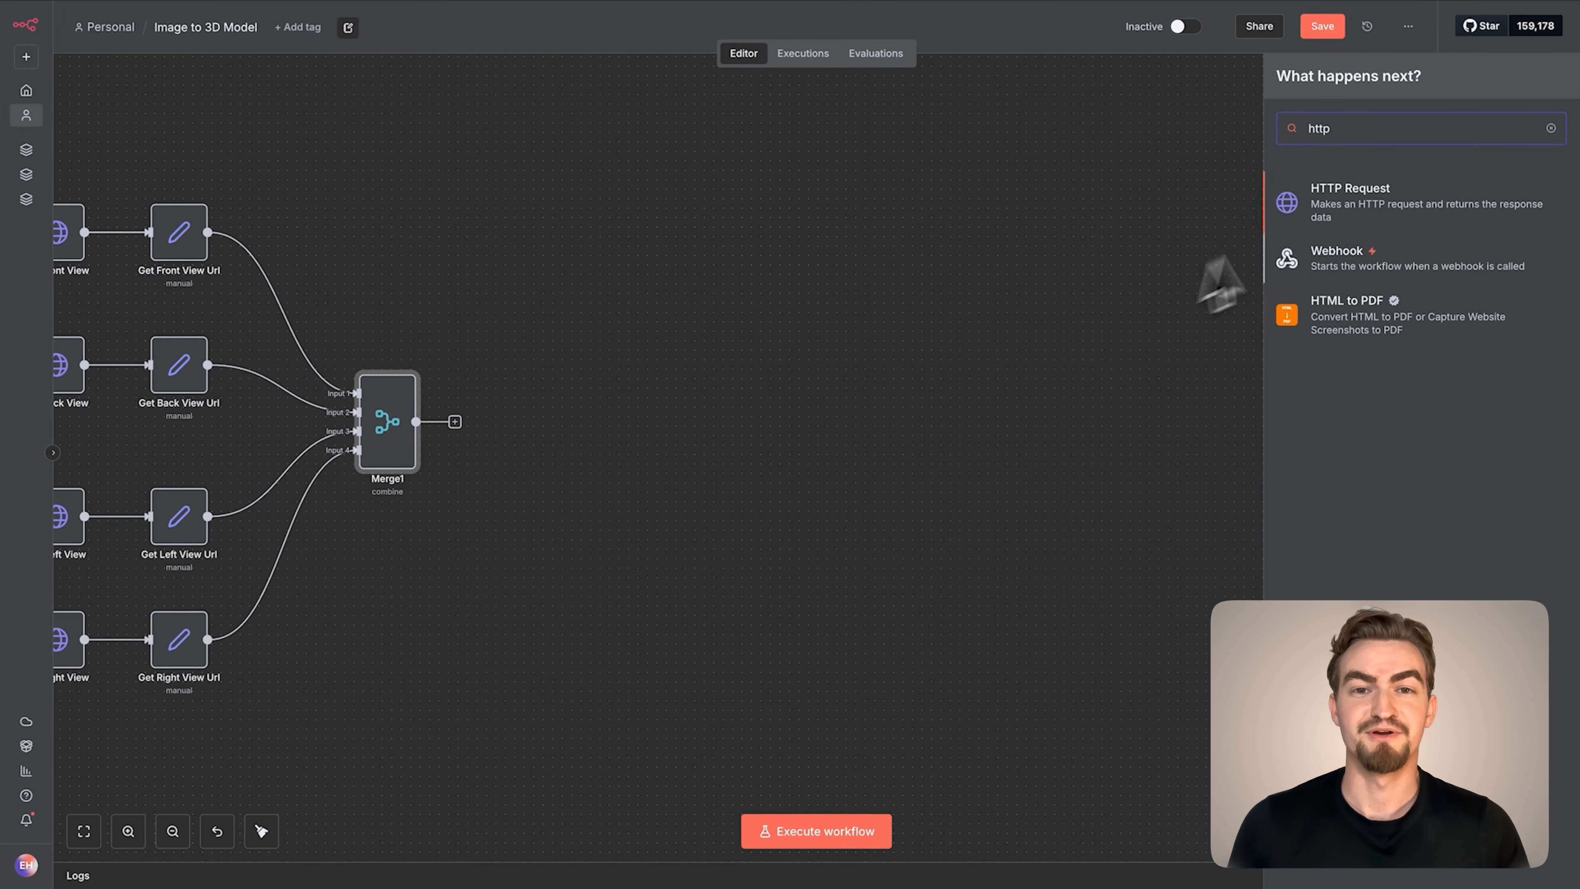
click(1322, 215)
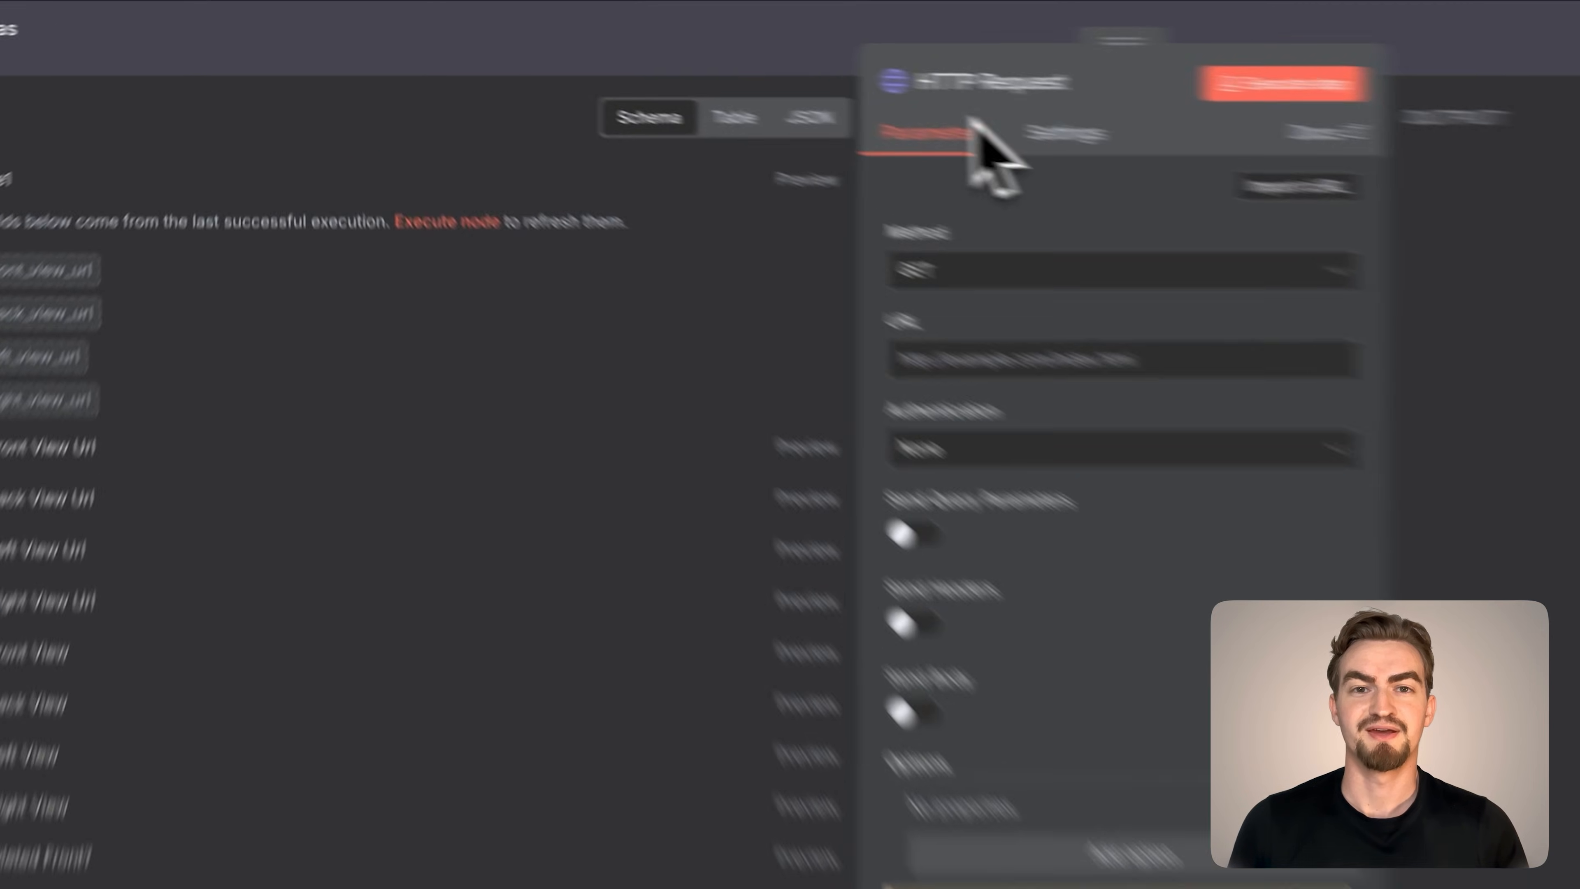
click(697, 53)
text(Create 3D Model)
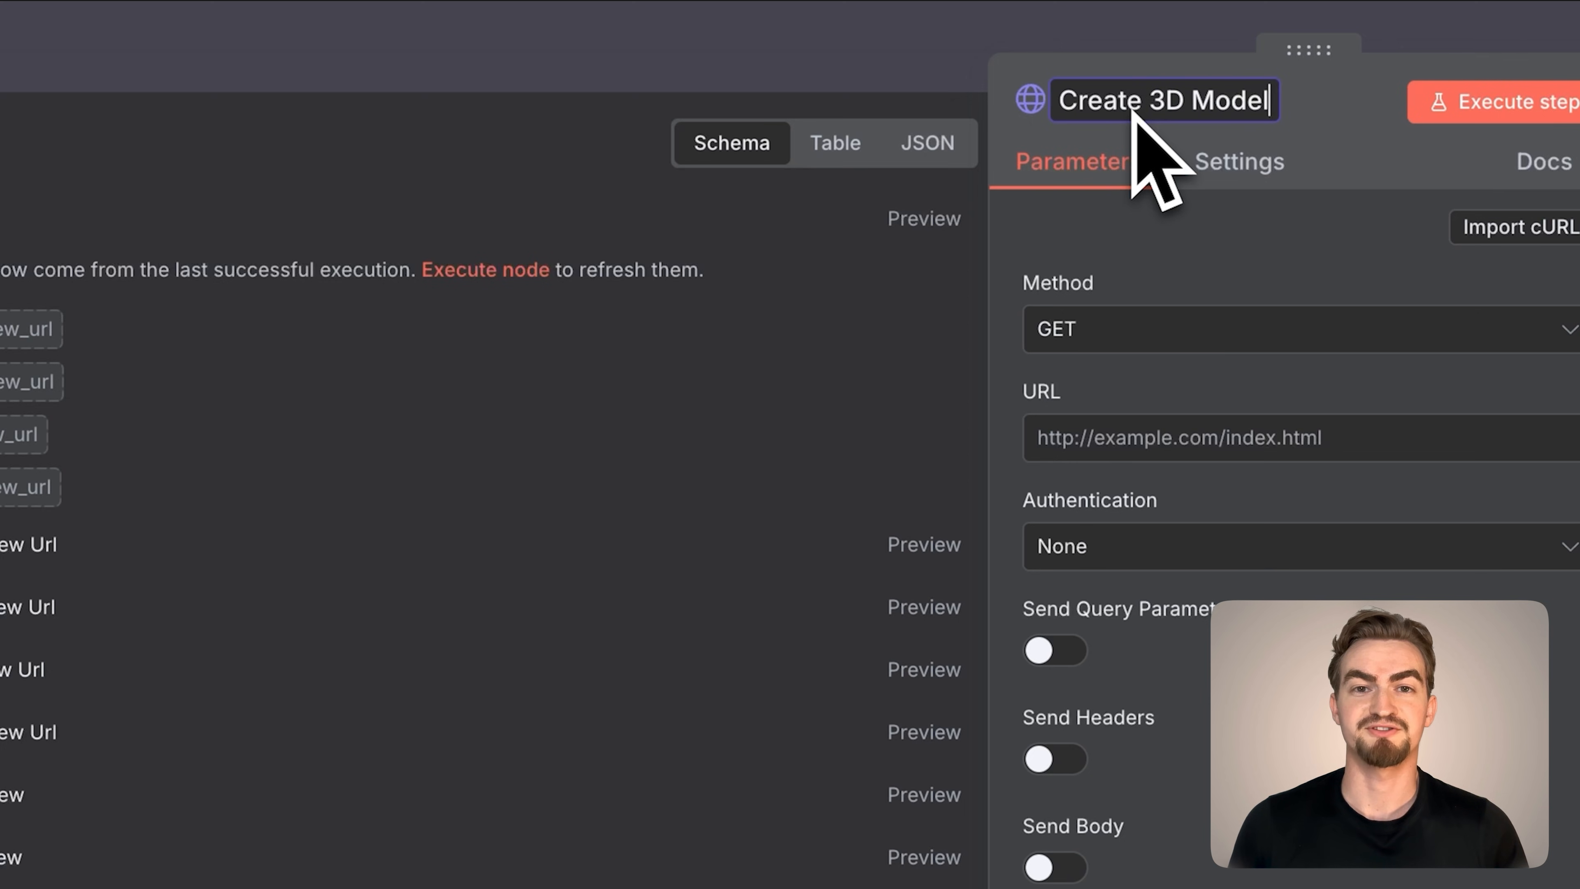
Copy the multiview-to-3D cURL command from the Image to 3D Model Google Doc and import it into the Create 3D Model node
click(1521, 228)
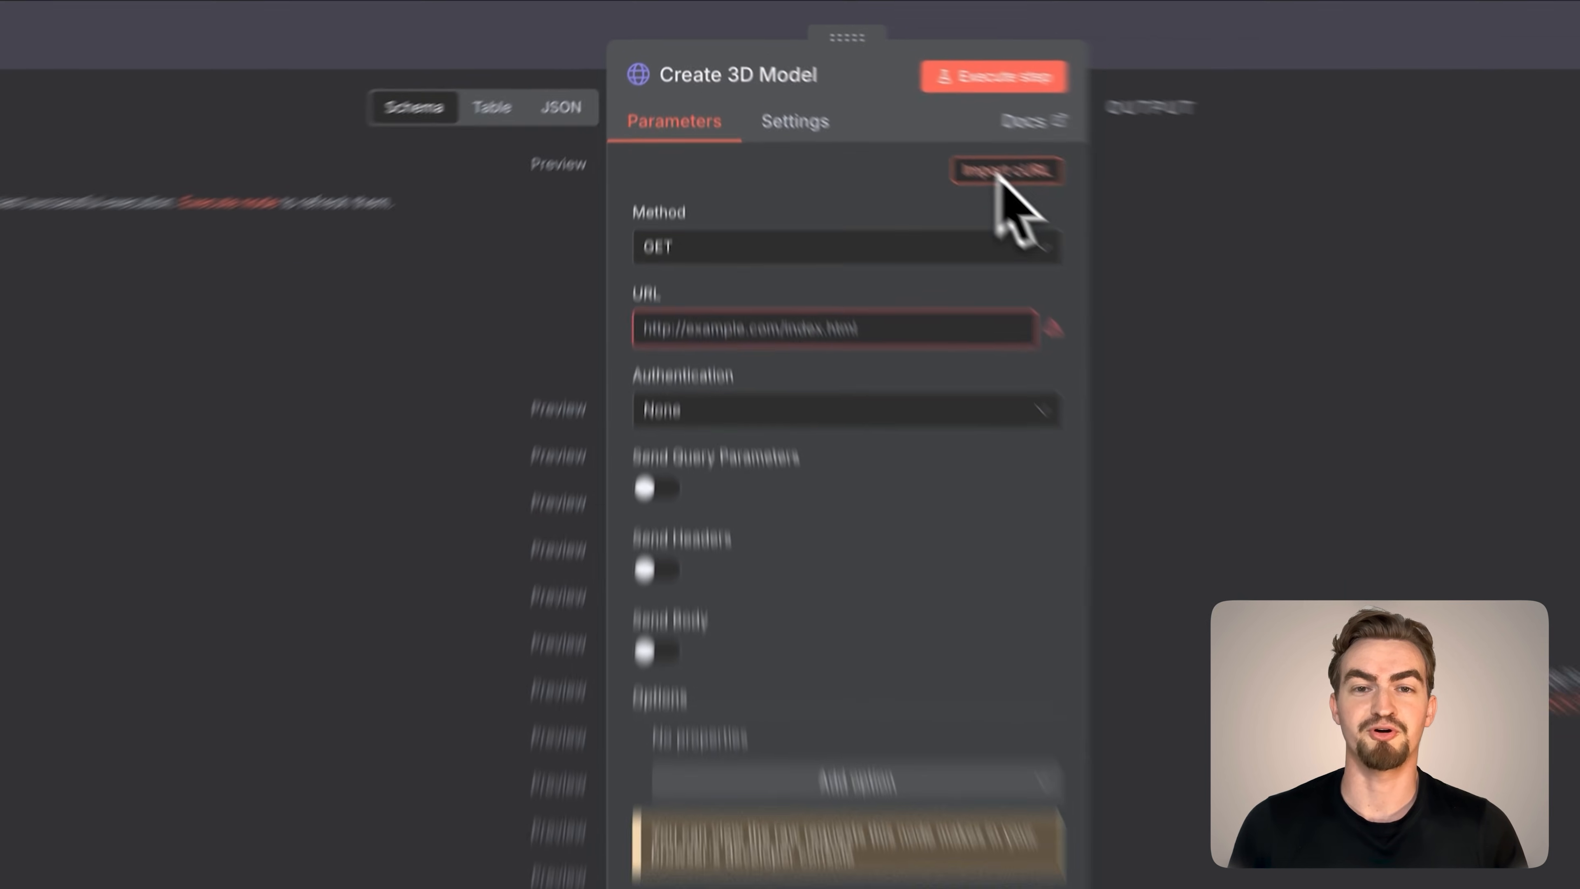
click(900, 117)
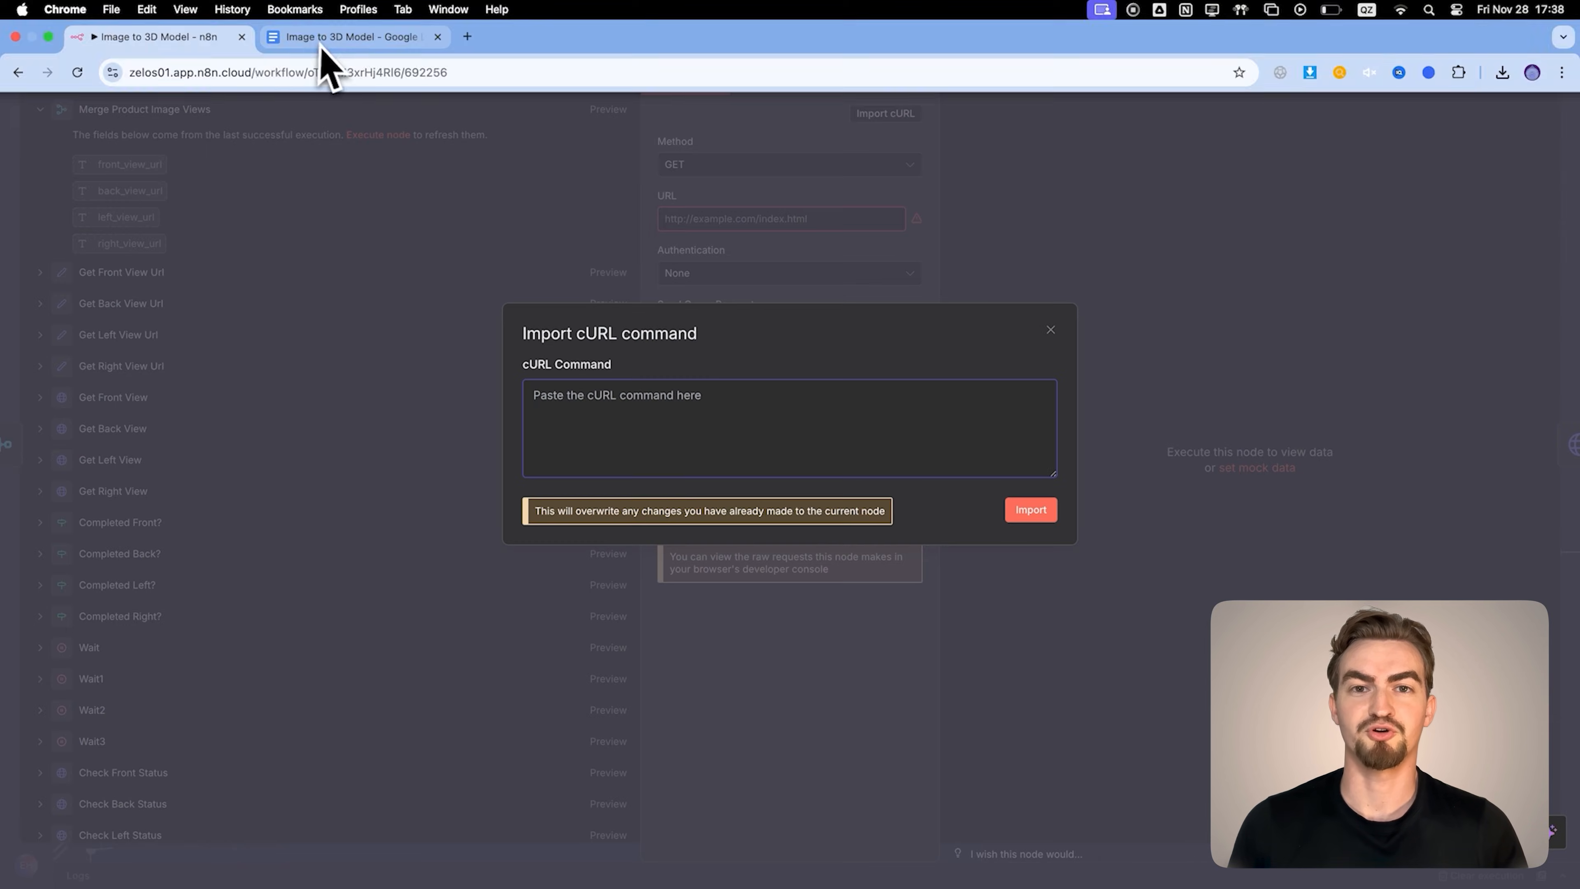
click(314, 47)
drag(651, 834, 622, 664)
key(super+c)
click(265, 46)
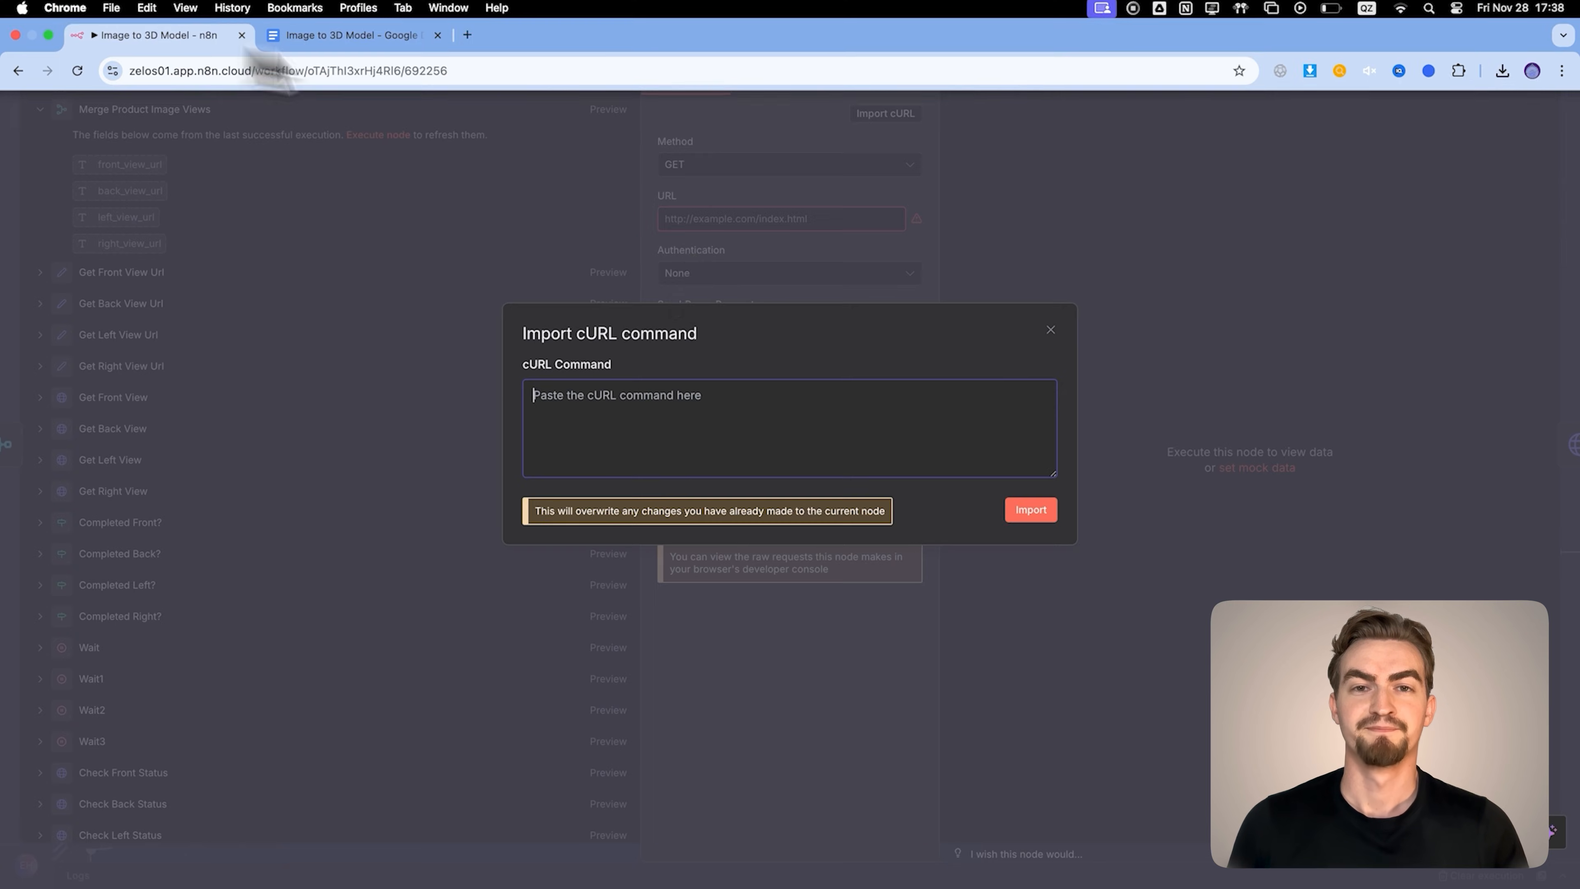
key(super+v)
click(1023, 509)
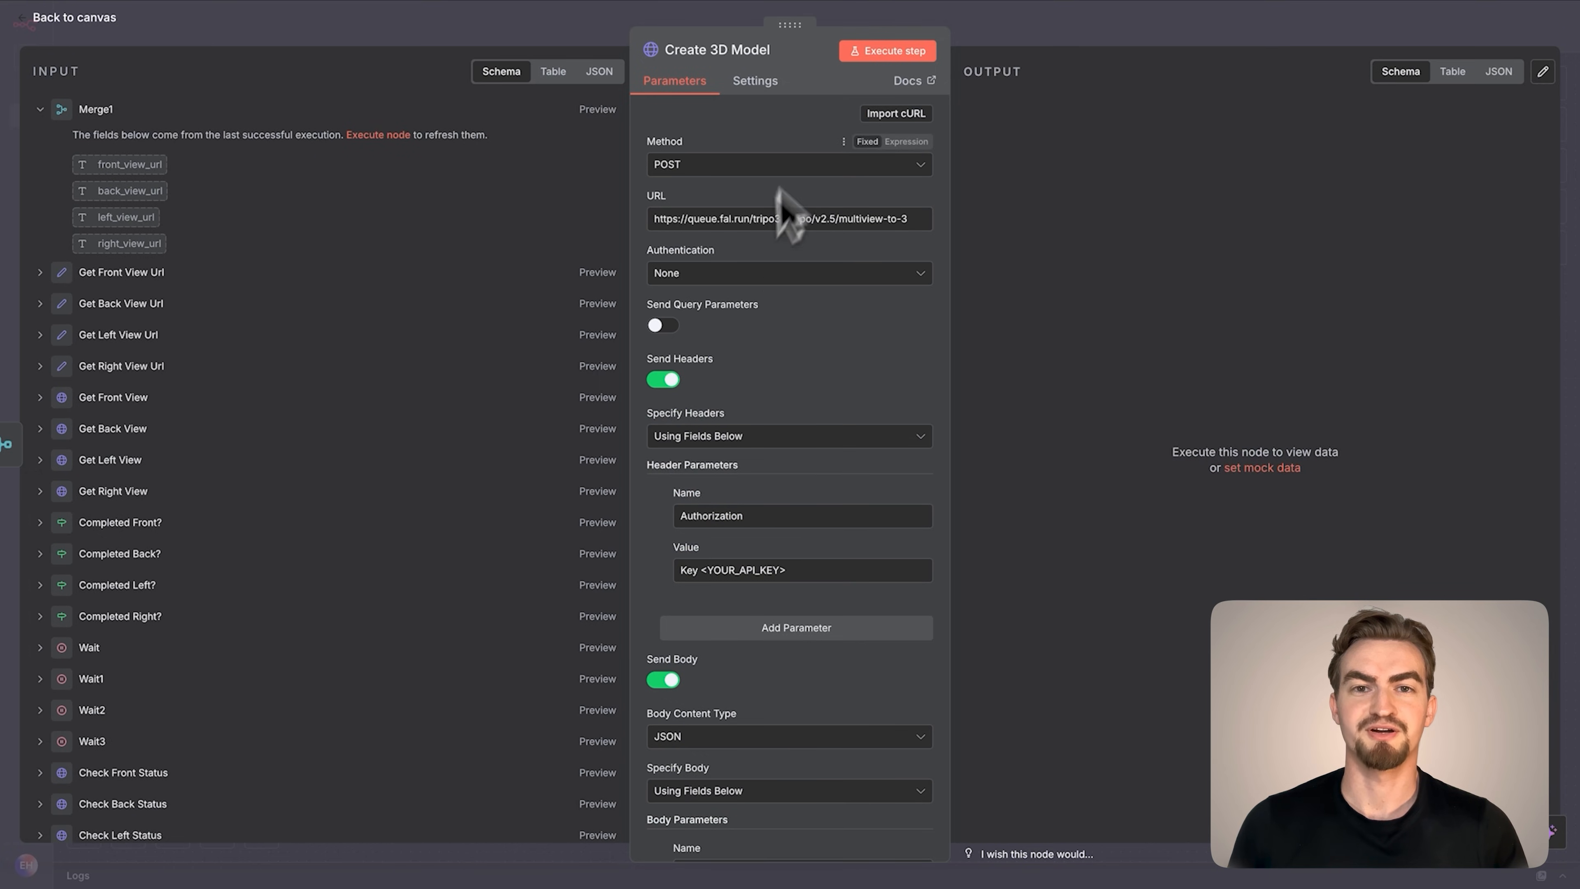
Execute Create 3D Model, submit the product images through the test form, and return to the workflow canvas
click(879, 52)
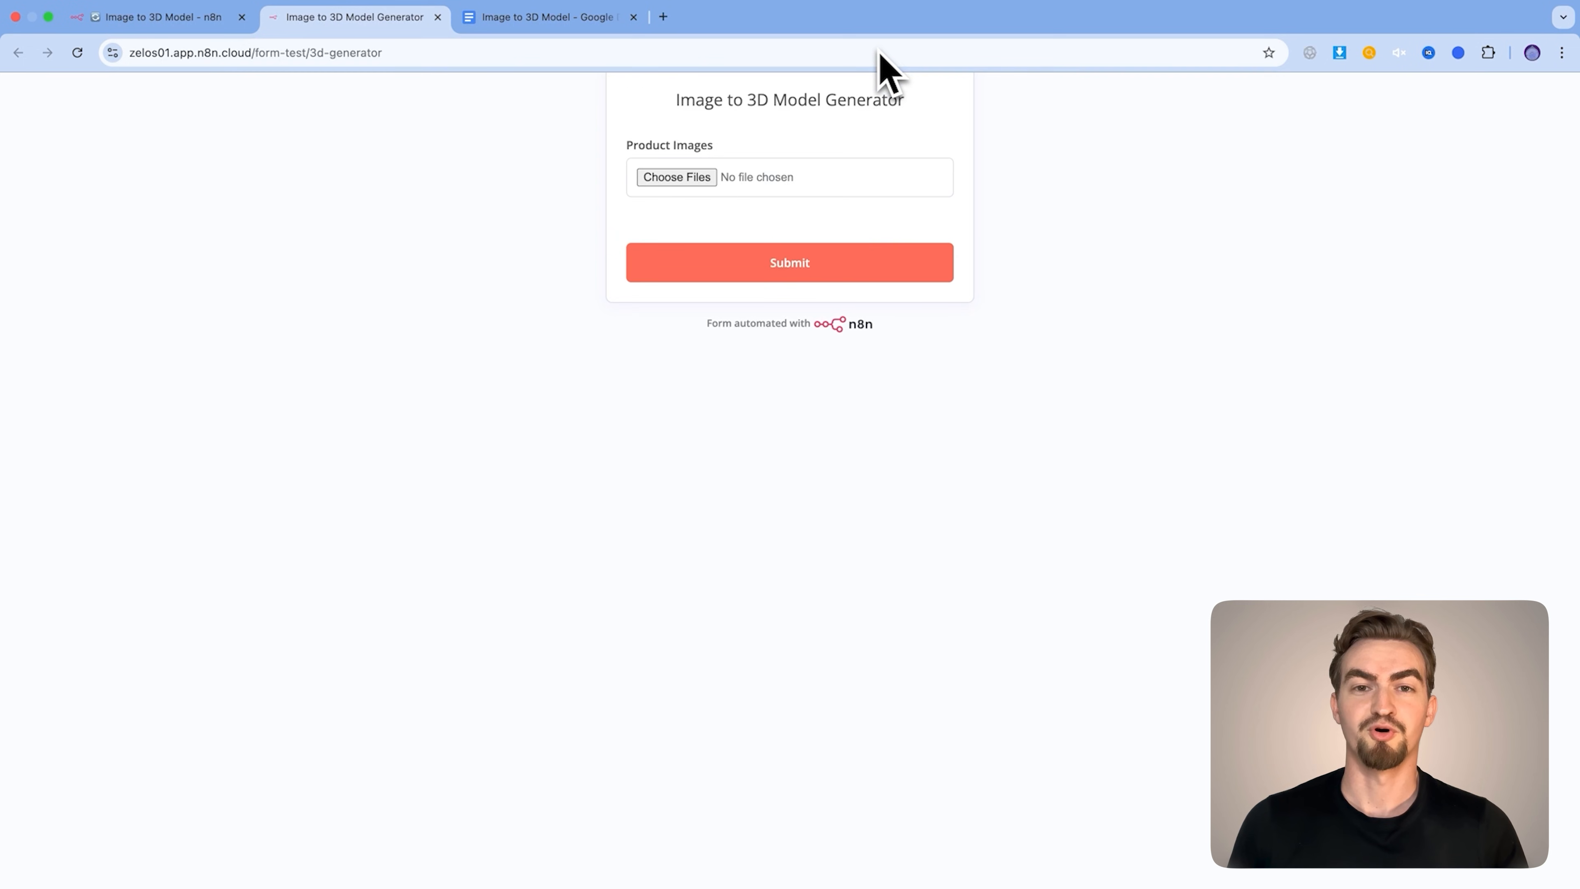
click(685, 177)
click(781, 366)
shift+click(823, 403)
click(1075, 602)
click(803, 277)
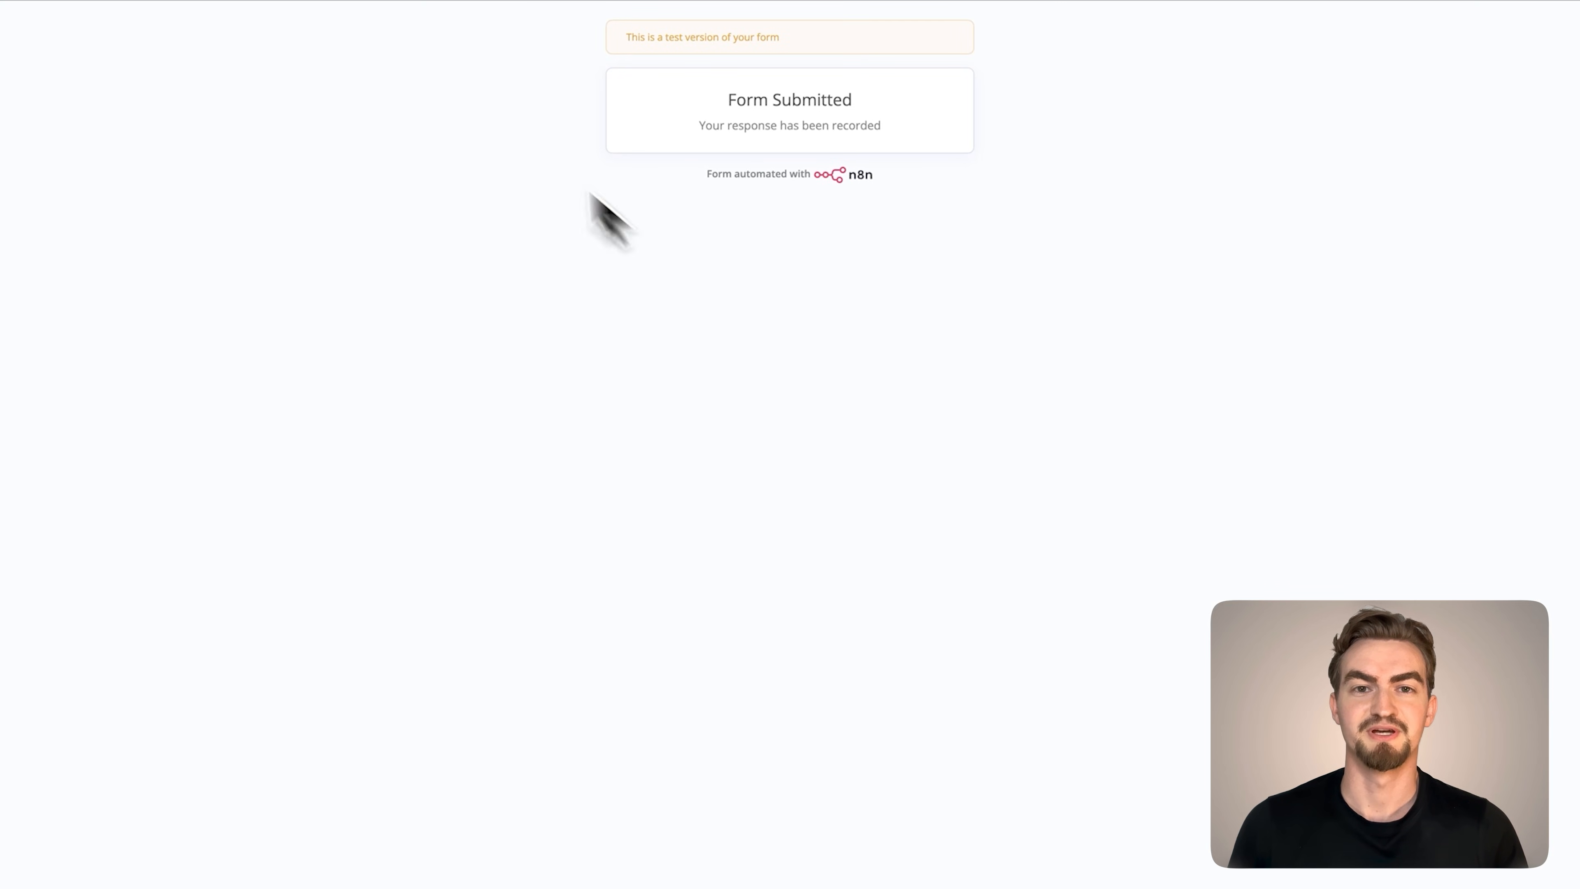
click(91, 42)
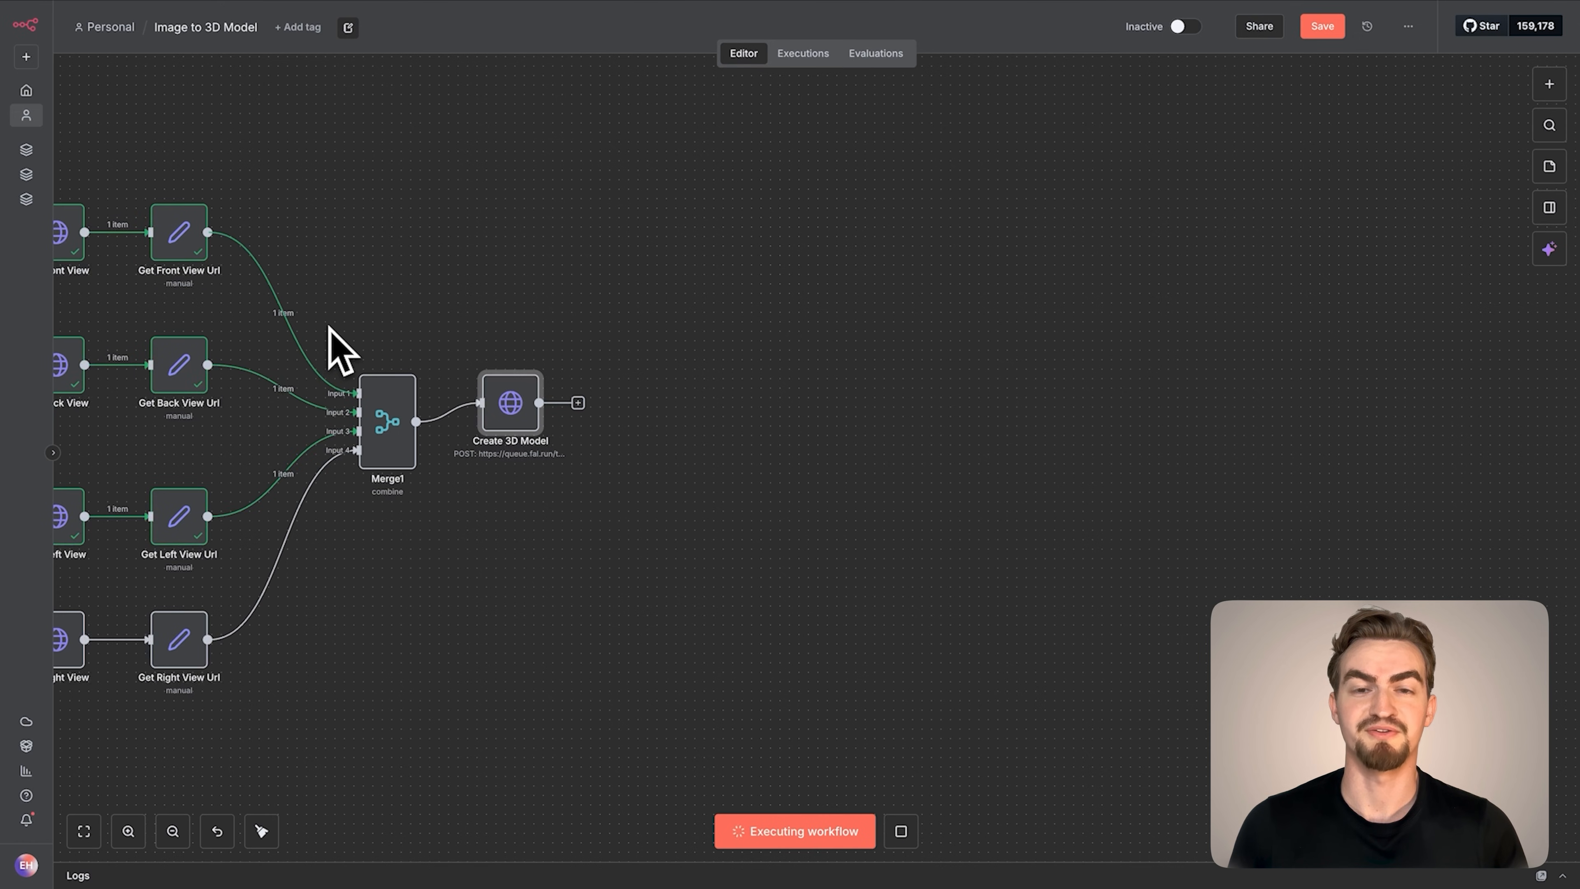
Pin the output data of the Create Front View, Create Back View, Create Left View and Create Right View nodes
scroll(341, 349, left, 10)
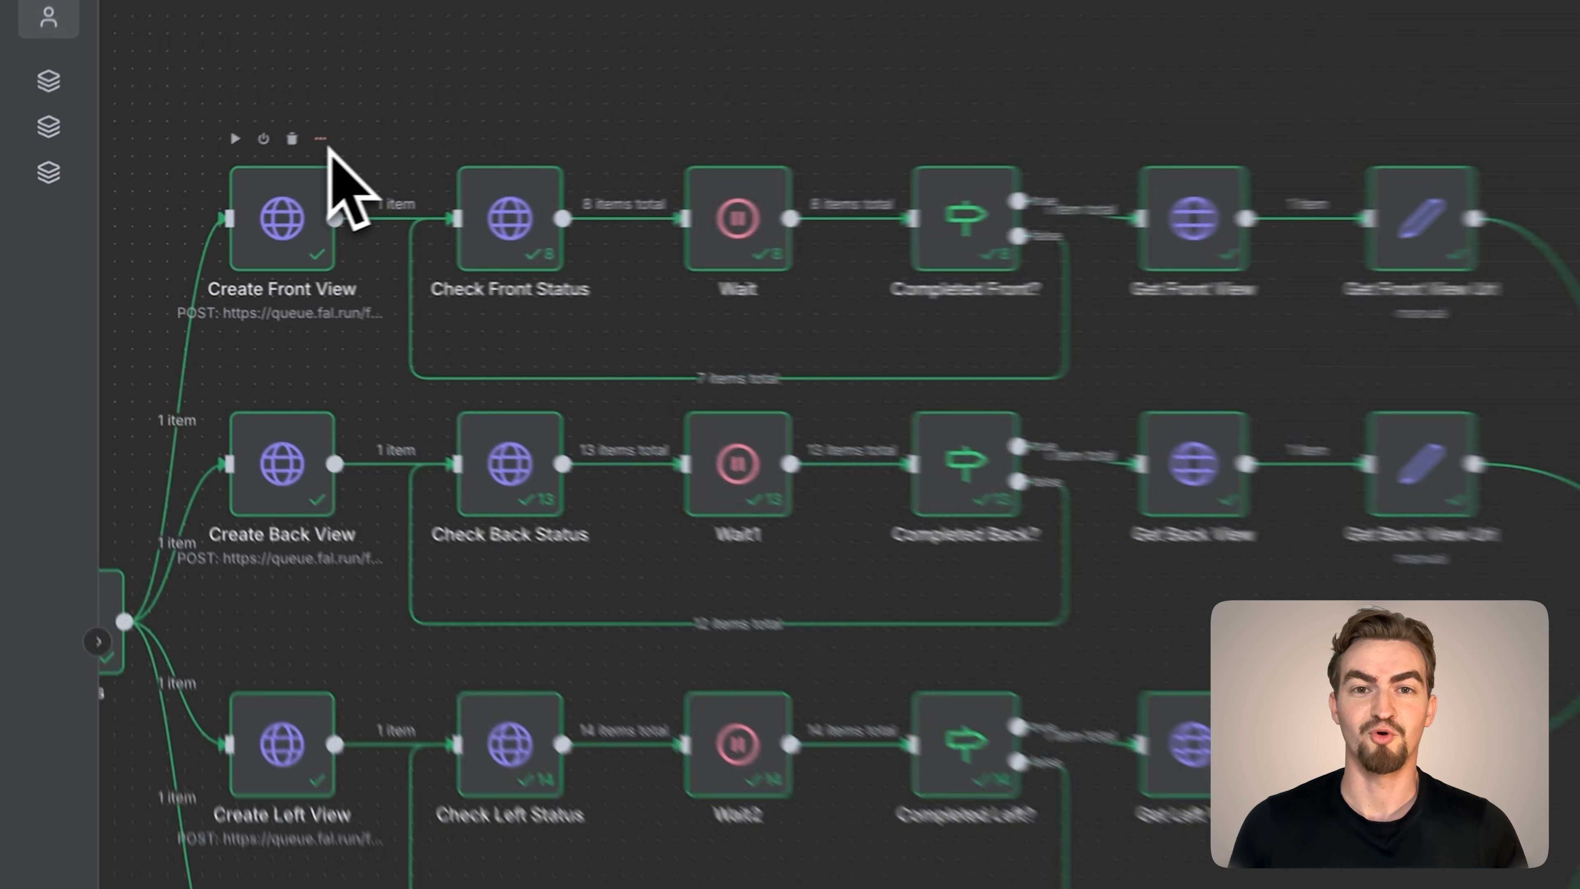
click(173, 181)
click(349, 399)
click(398, 700)
click(348, 699)
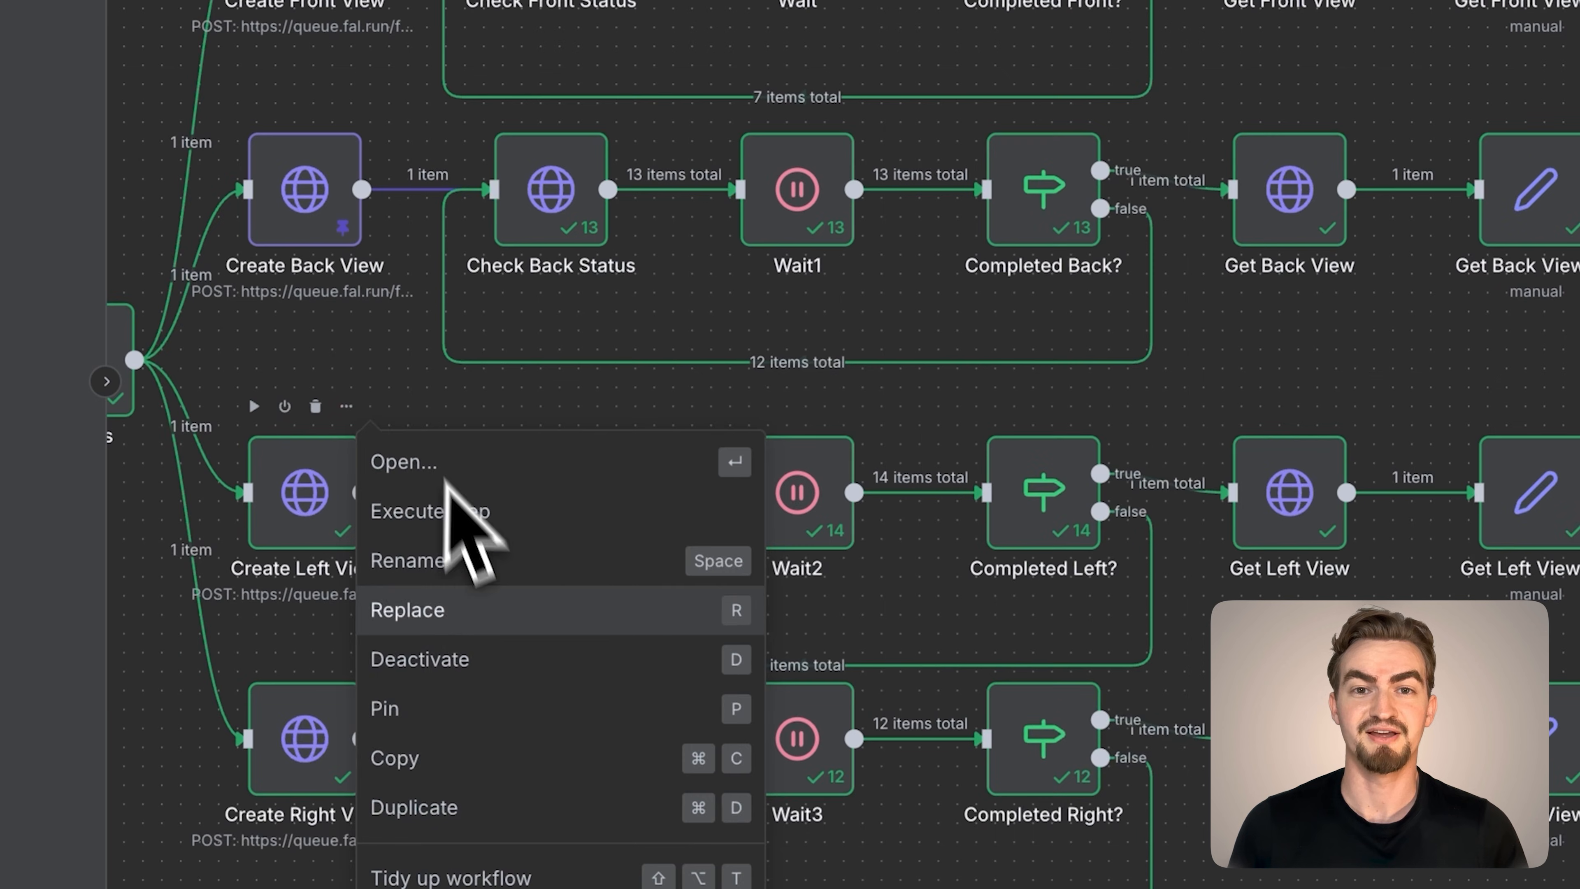
click(398, 709)
click(346, 653)
click(212, 166)
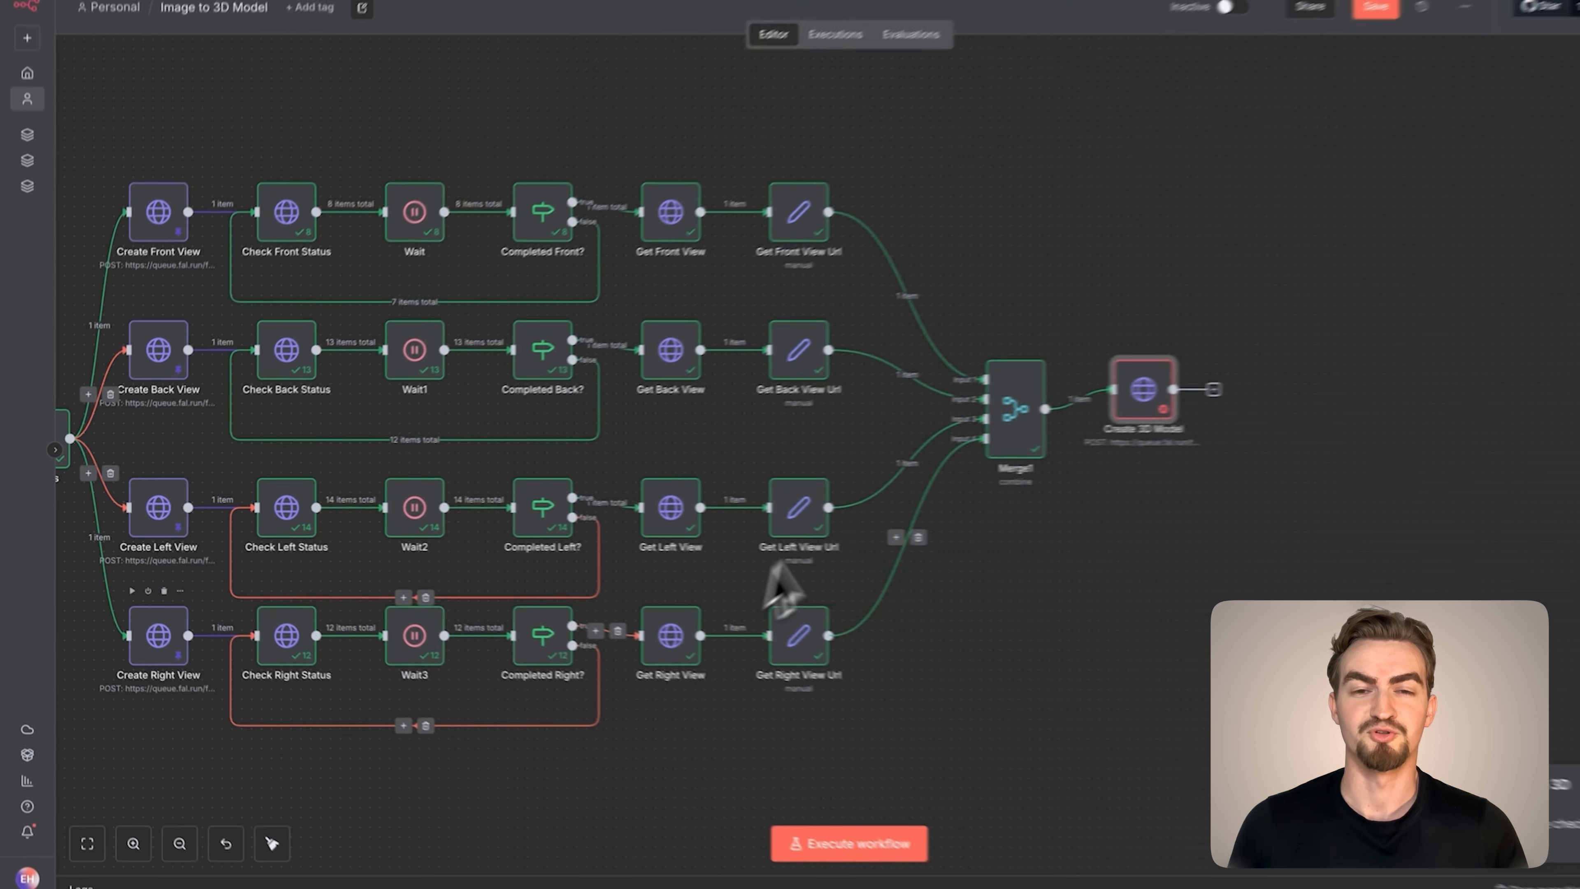
Set Create 3D Model's Authorization header value to Key followed by the FAL_AI_API_KEY expression from the settings node
double_click(1098, 398)
click(798, 576)
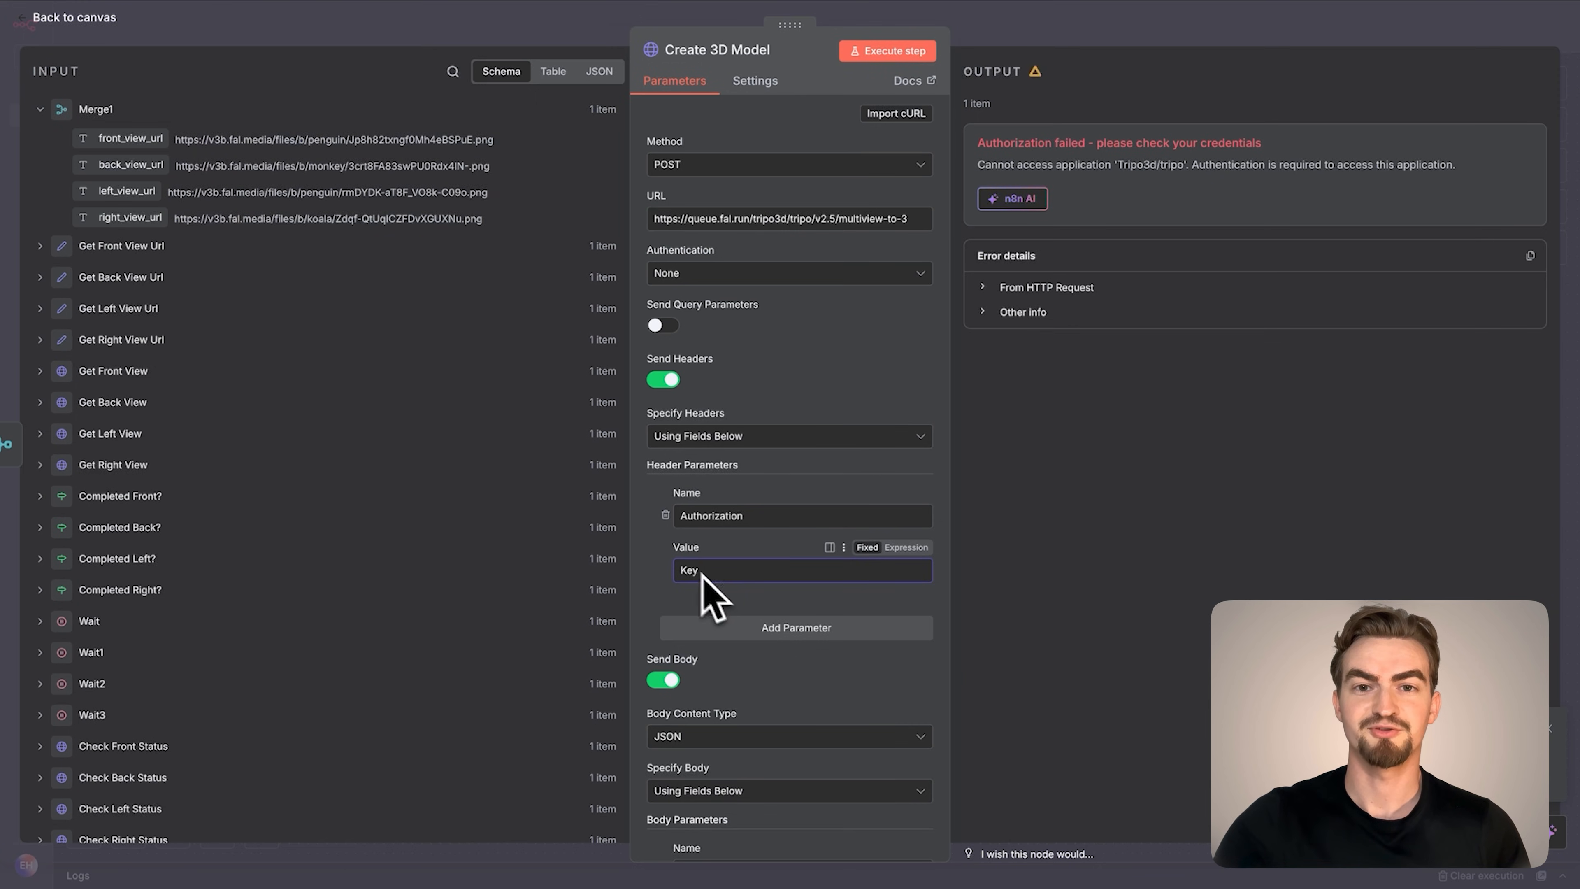
scroll(221, 630, down, 8)
click(59, 504)
drag(109, 534, 736, 578)
Replace the placeholder value of the front_image_url body parameter with {{ $json.front_view_url }} from Merge1
scroll(725, 775, down, 6)
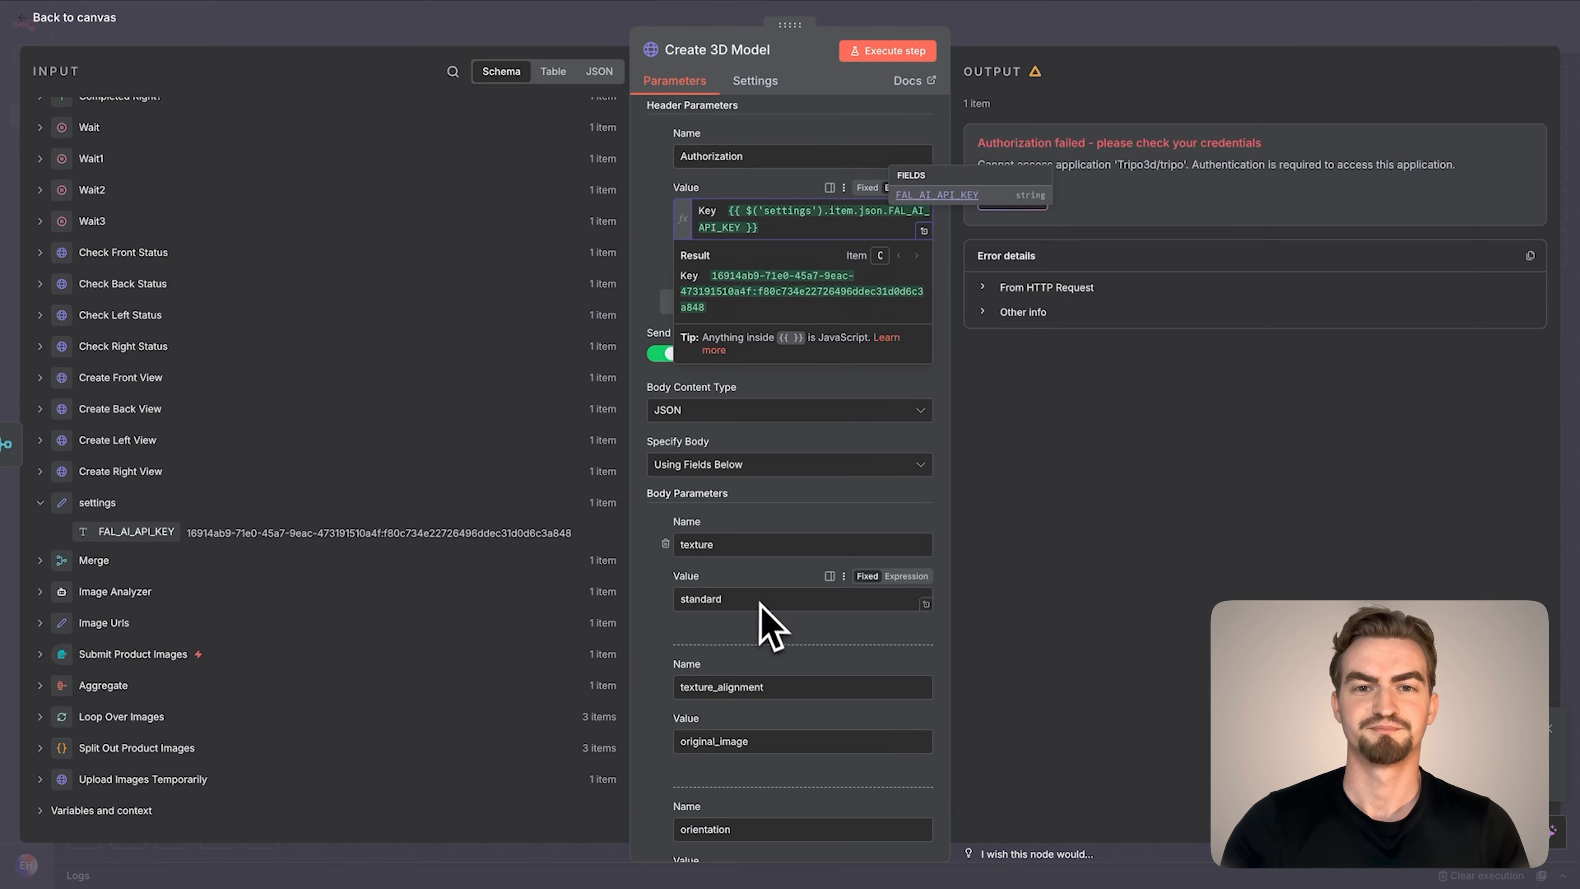
scroll(748, 696, down, 4)
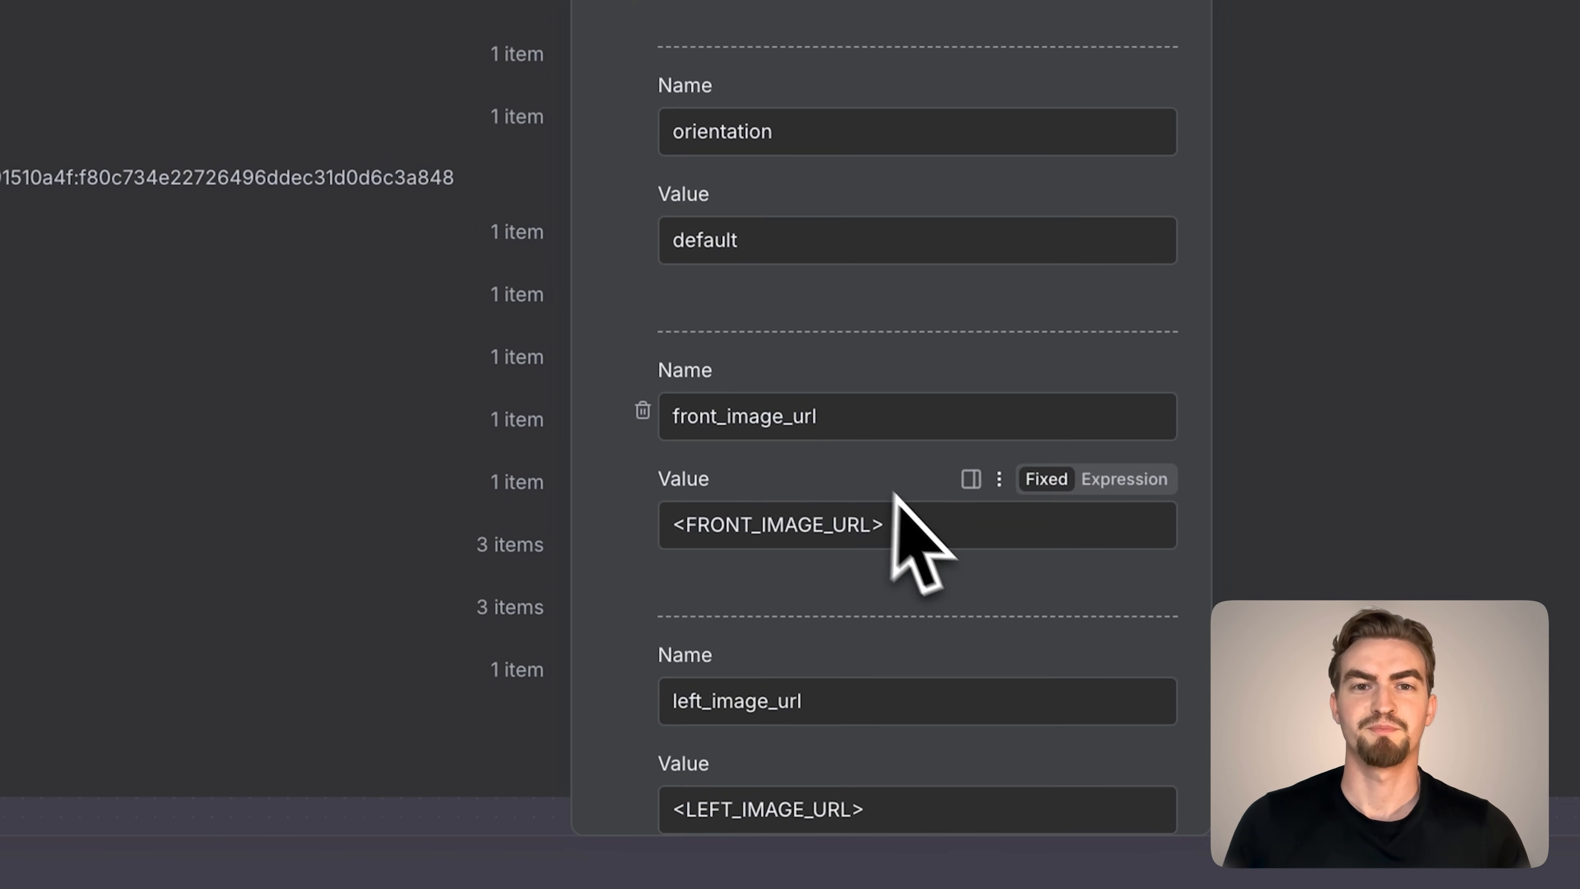
drag(954, 524, 581, 543)
key(BackSpace)
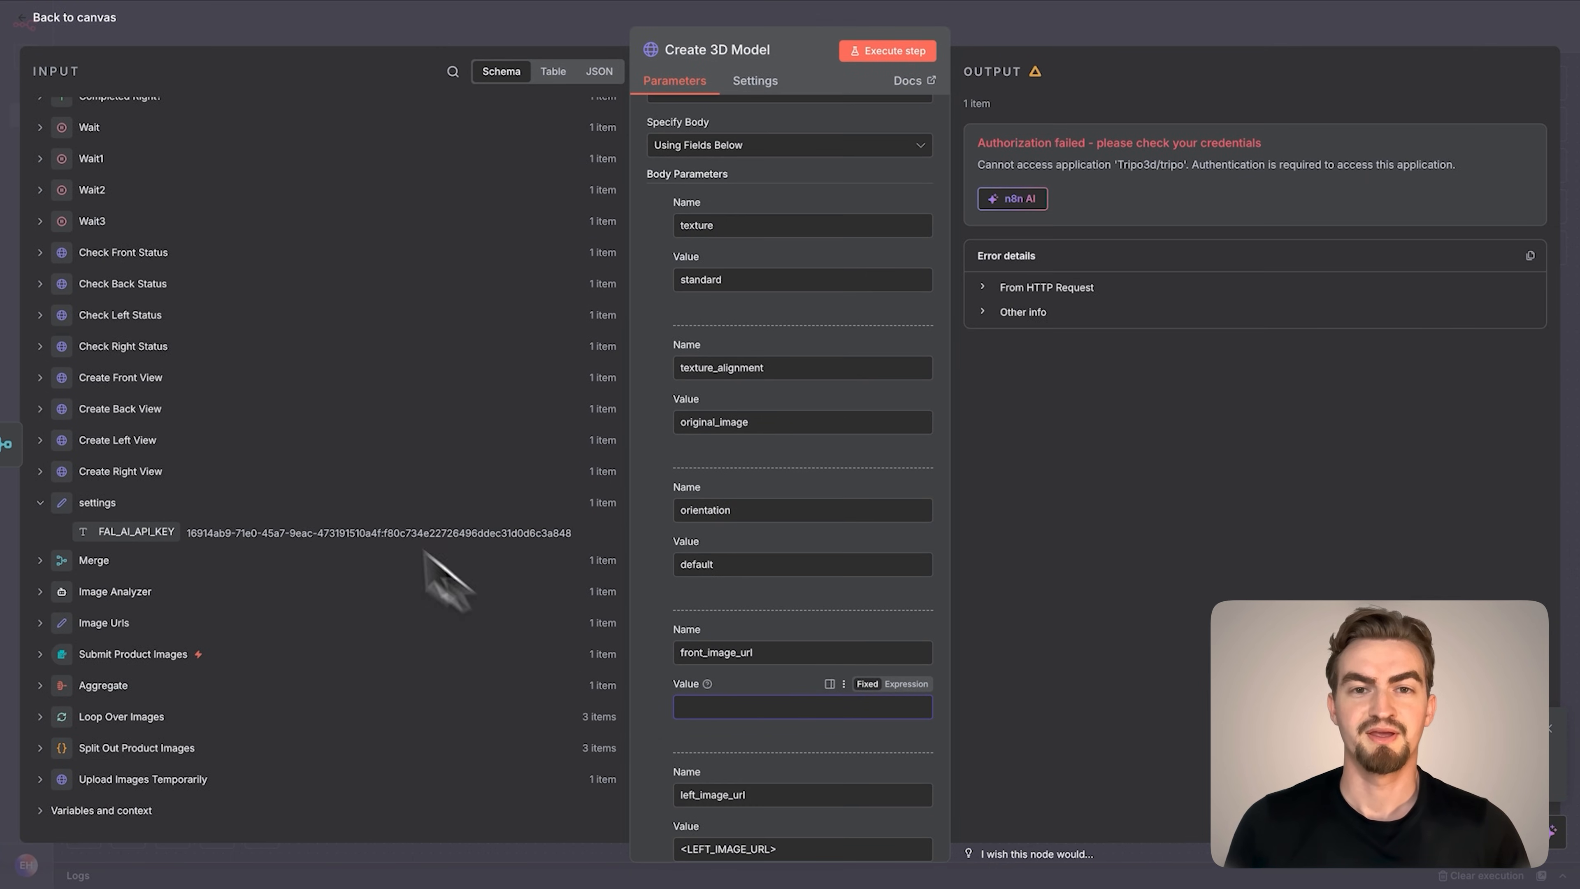
scroll(348, 498, up, 8)
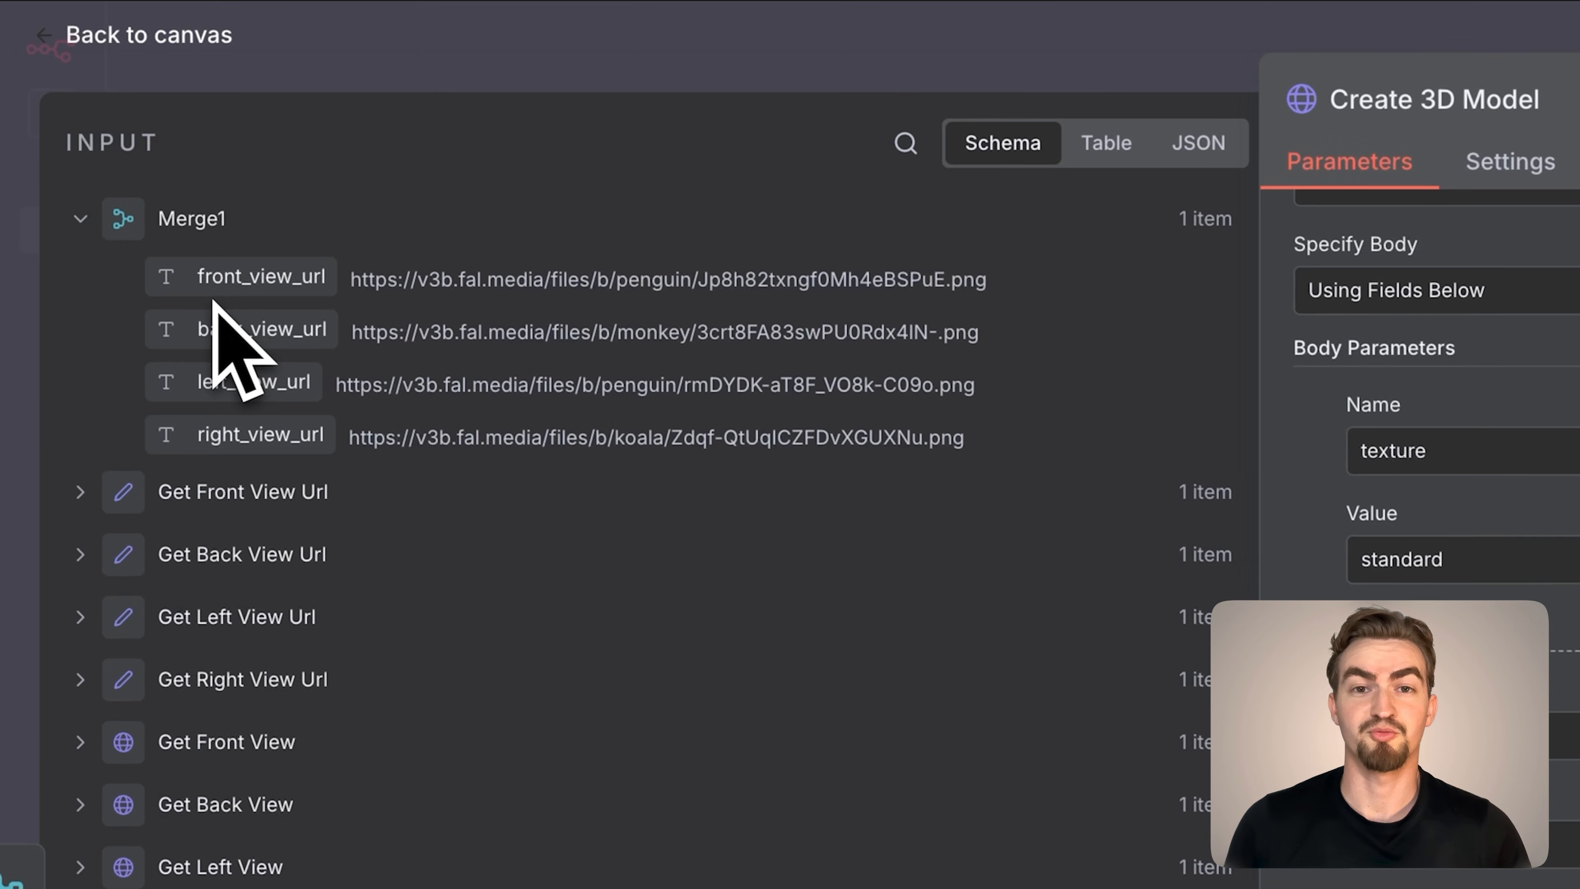
drag(110, 143, 116, 141)
drag(236, 288, 709, 702)
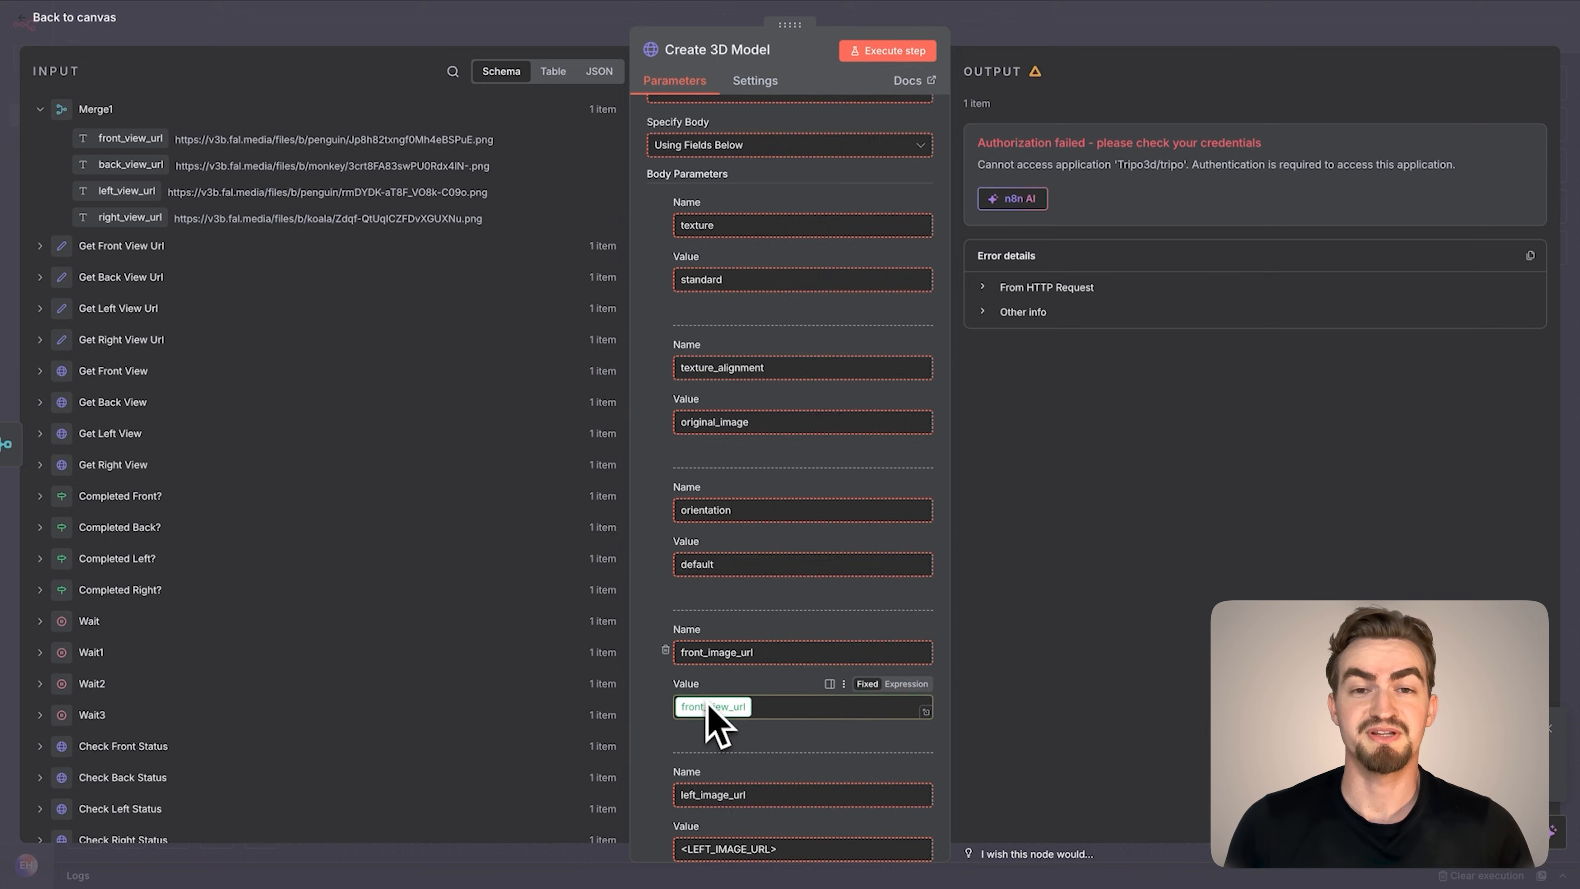
Map left_image_url to {{ $json.left_view_url }} and back_image_url to {{ $json.back_view_url }} in the body parameters
scroll(709, 702, down, 5)
drag(803, 560, 647, 552)
key(BackSpace)
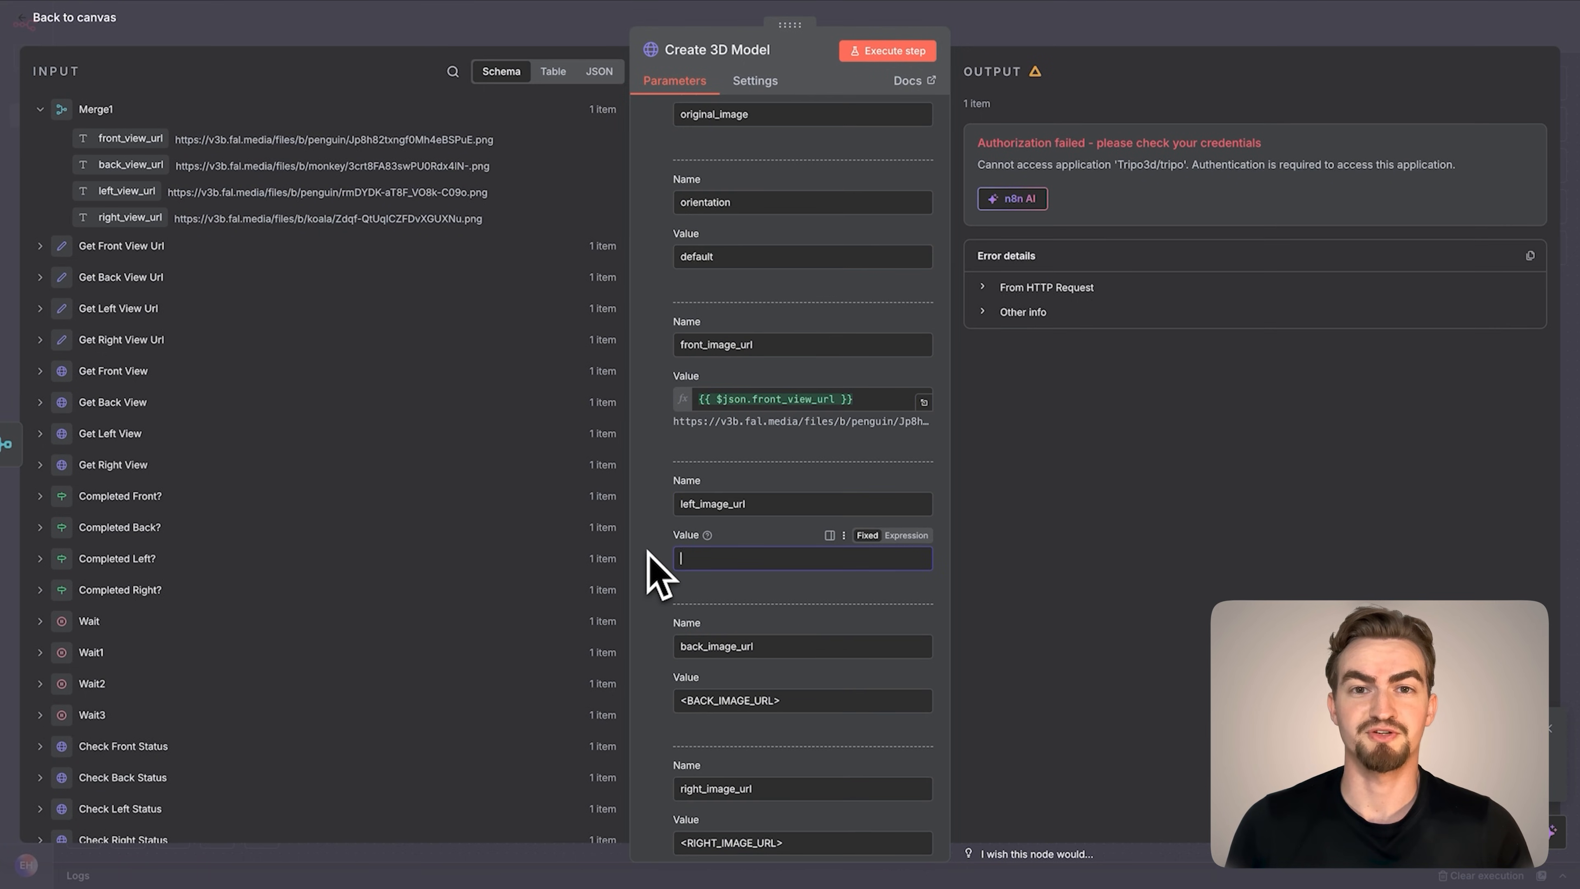
drag(127, 190, 722, 559)
drag(808, 722, 664, 719)
key(BackSpace)
drag(130, 165, 746, 716)
Map the right_image_url body parameter to {{ $json.right_view_url }} and return to the canvas
scroll(747, 716, down, 4)
drag(785, 634, 647, 641)
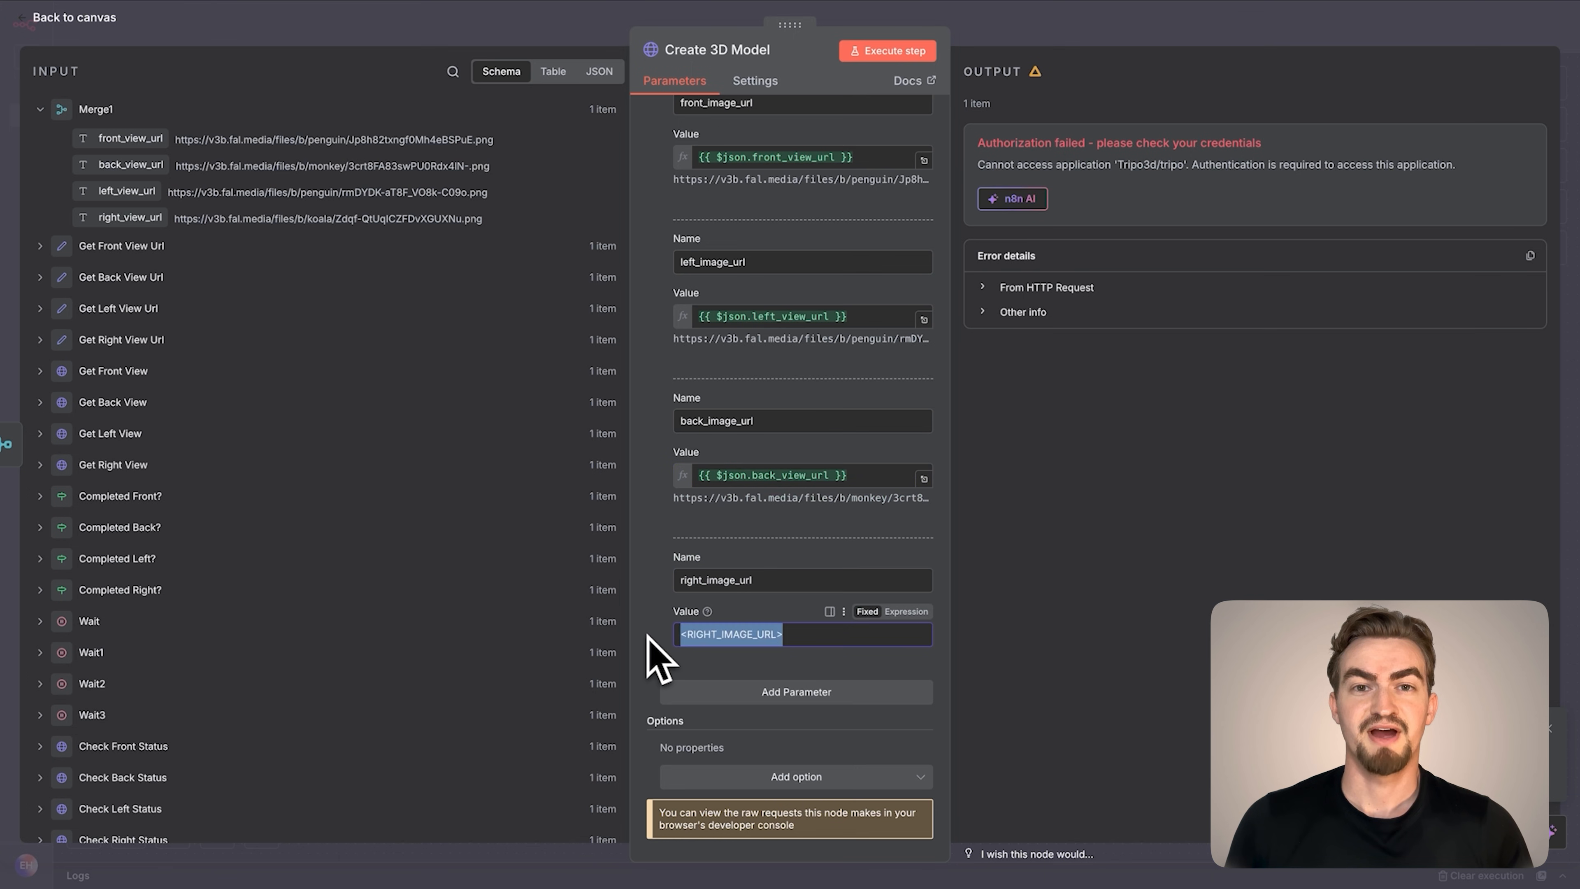
drag(383, 539, 750, 641)
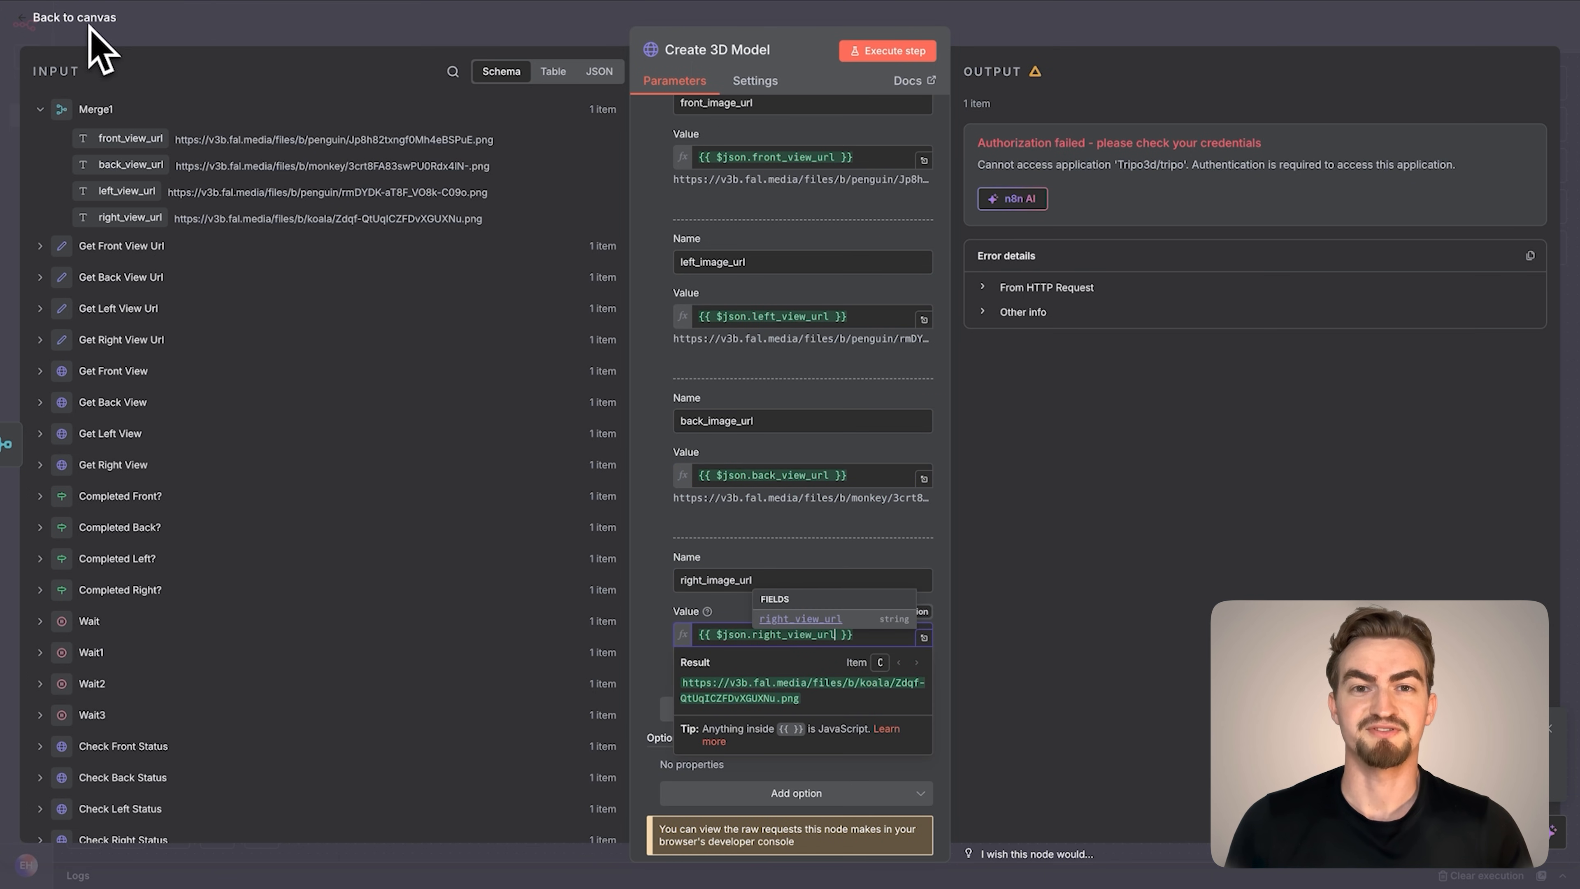
click(87, 20)
Duplicate the five nodes from Check Front Status to Get Front View Url, place the copy after Create 3D Model, and connect Create 3D Model to it
drag(228, 113, 766, 269)
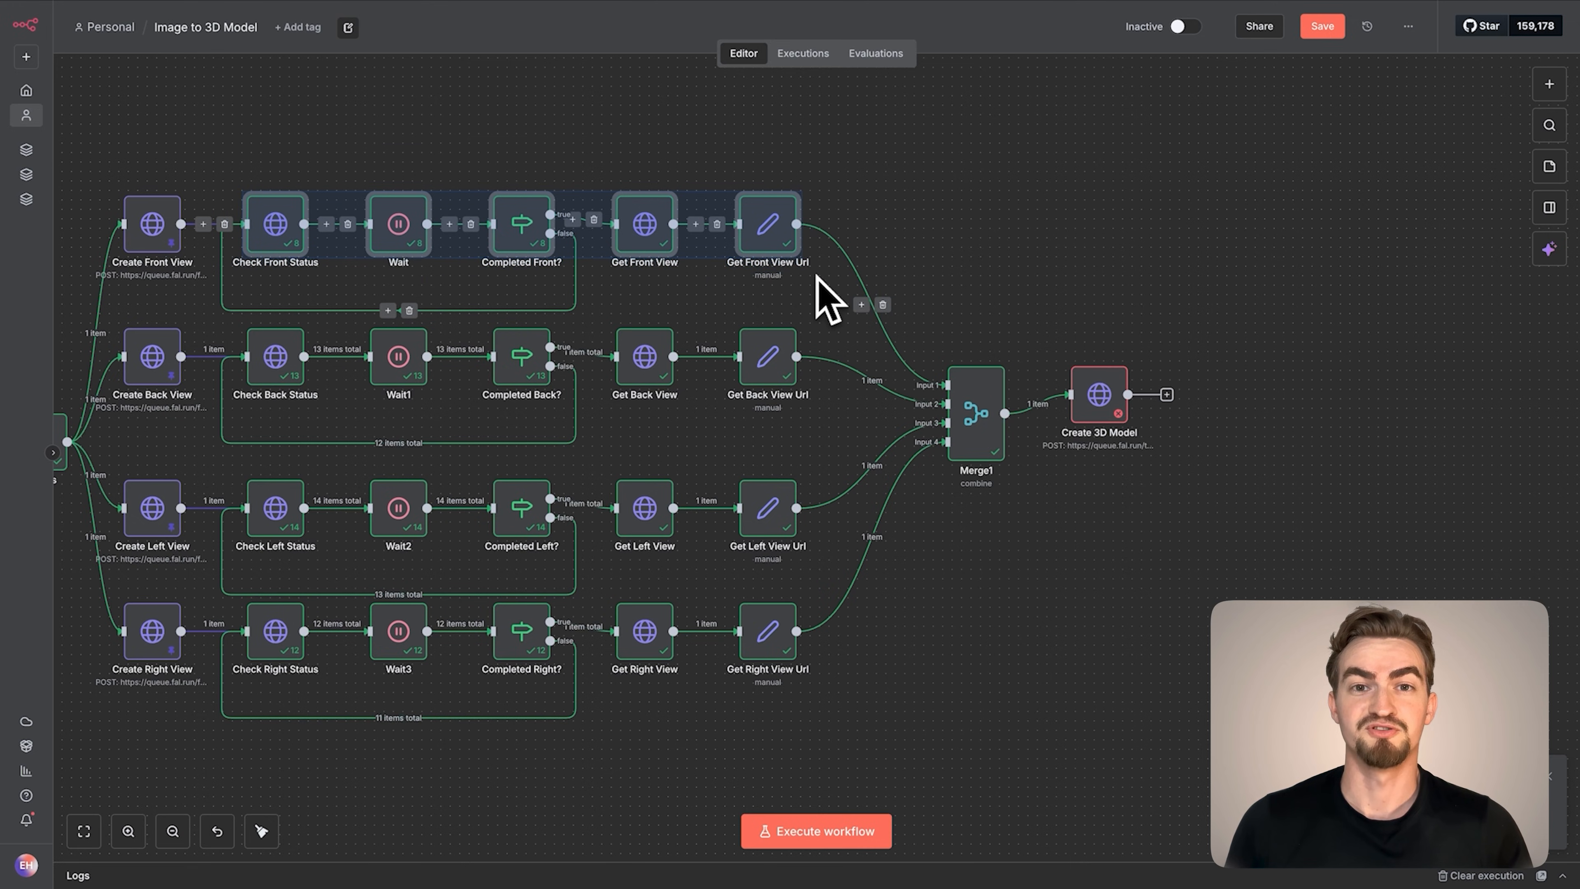
key(ctrl+c)
key(ctrl+v)
scroll(1340, 412, right, 10)
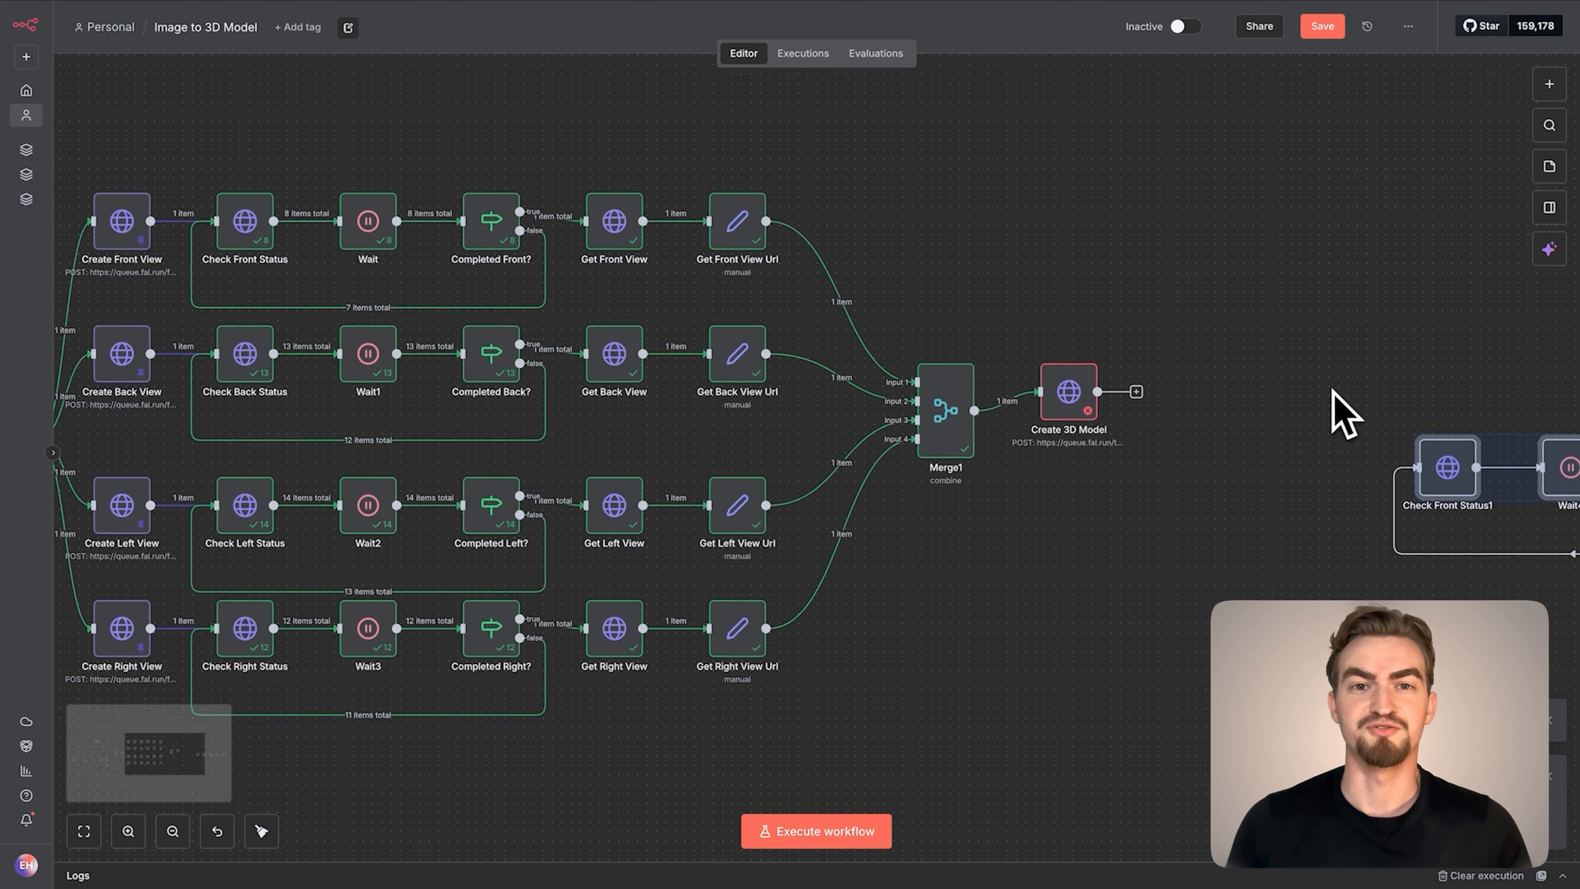
scroll(1332, 392, right, 2)
drag(1230, 484, 1070, 409)
click(923, 213)
drag(632, 378, 753, 381)
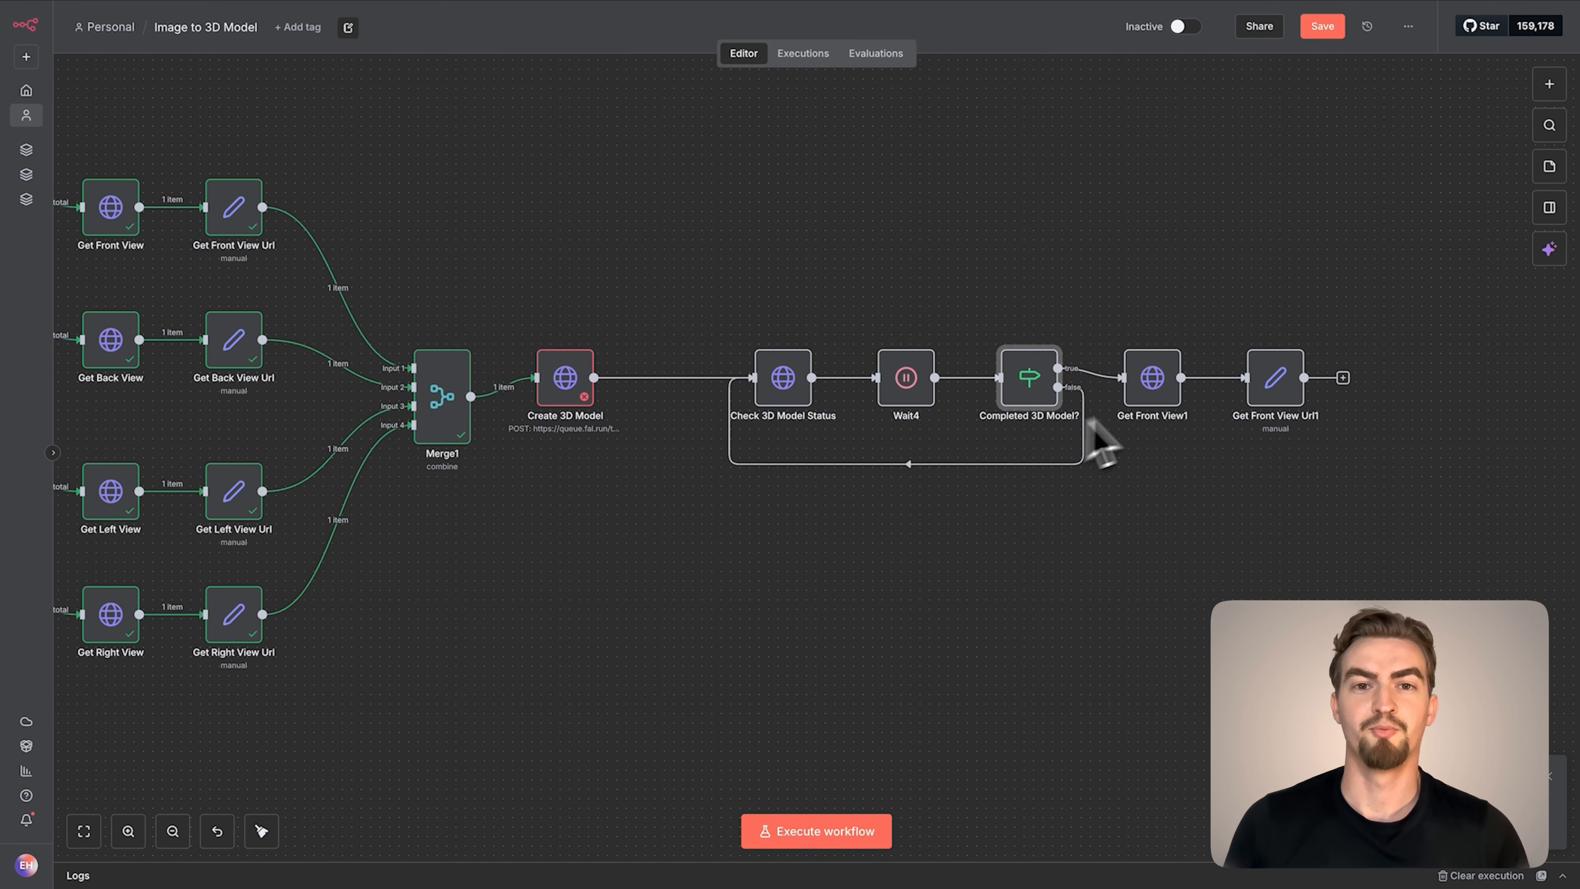
Execute the workflow up to the Get 3D Model Url node and return to the canvas
double_click(1278, 400)
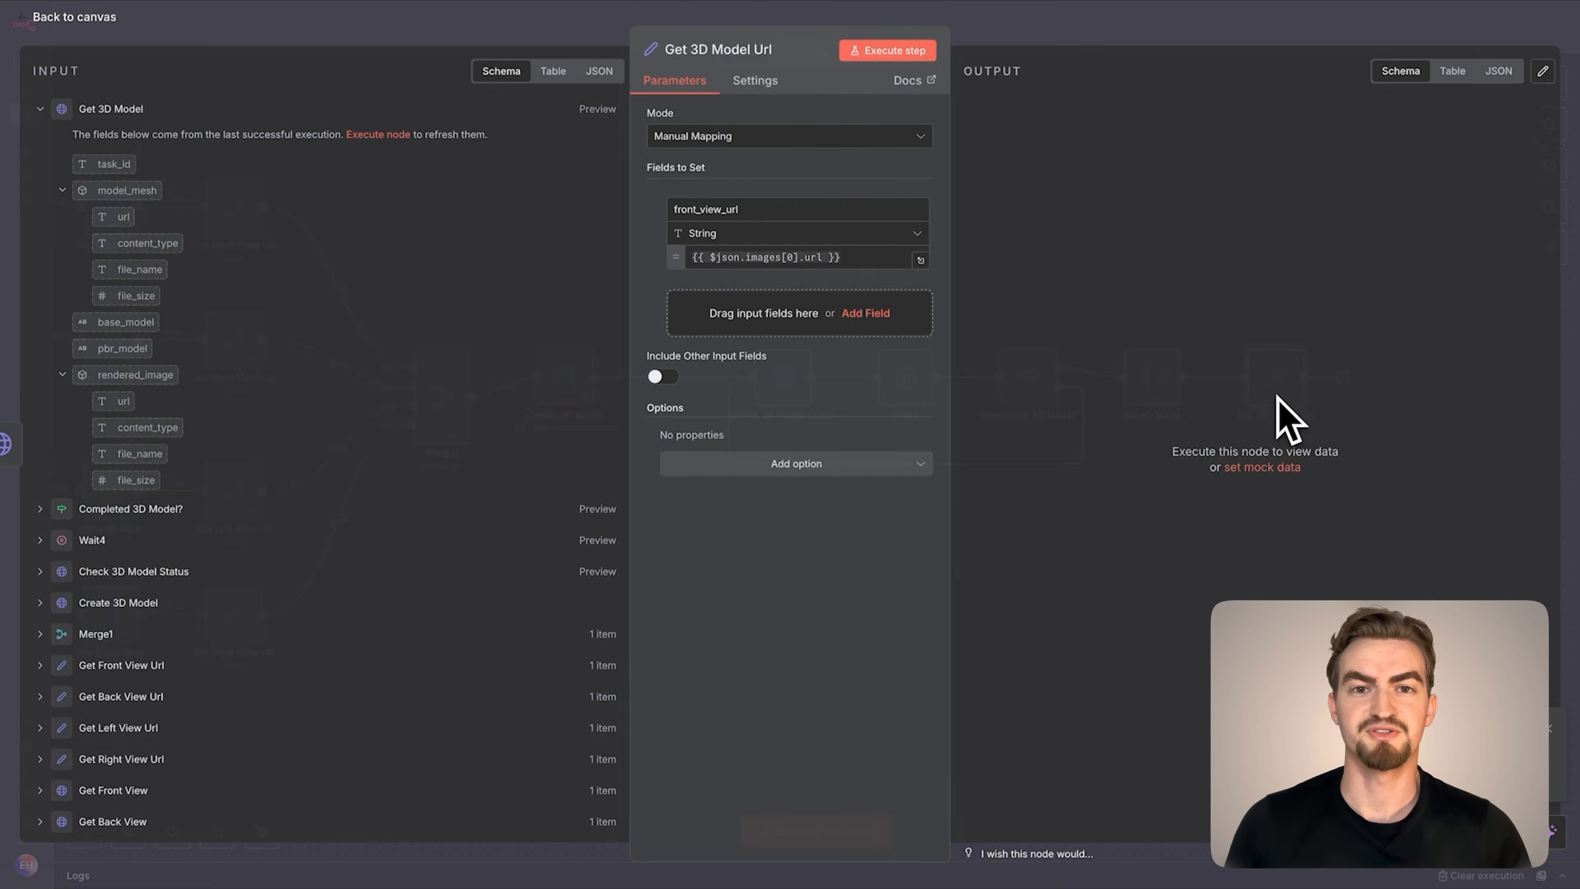
click(902, 55)
click(106, 17)
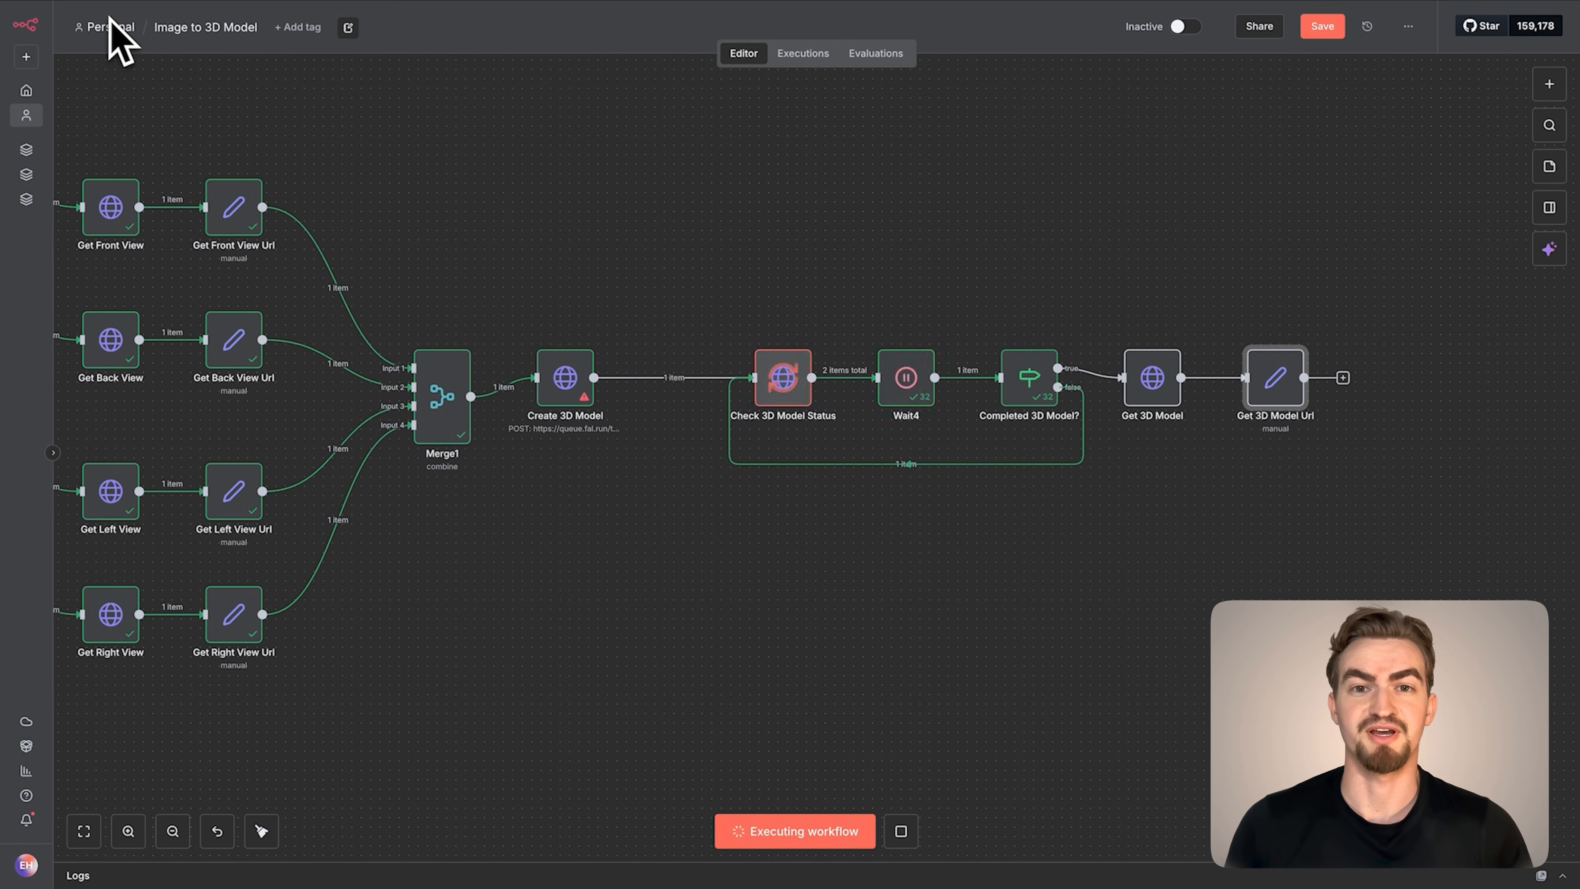
Rename the front_view_url field in the Get 3D Model Url node to 3d_model_url
double_click(1275, 374)
double_click(904, 373)
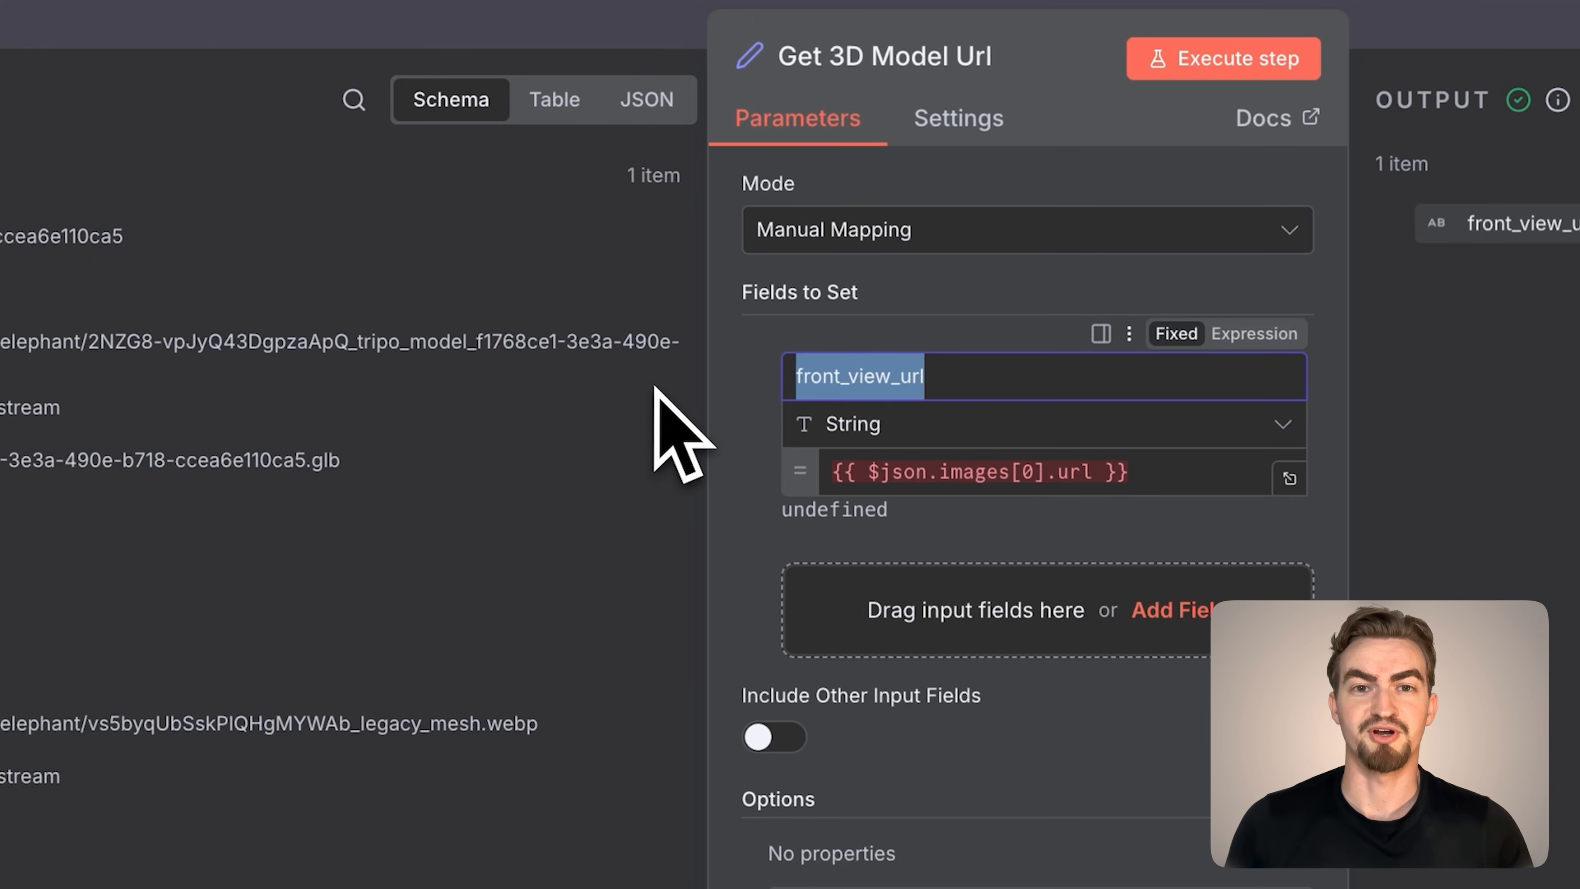
text(3d_model_url)
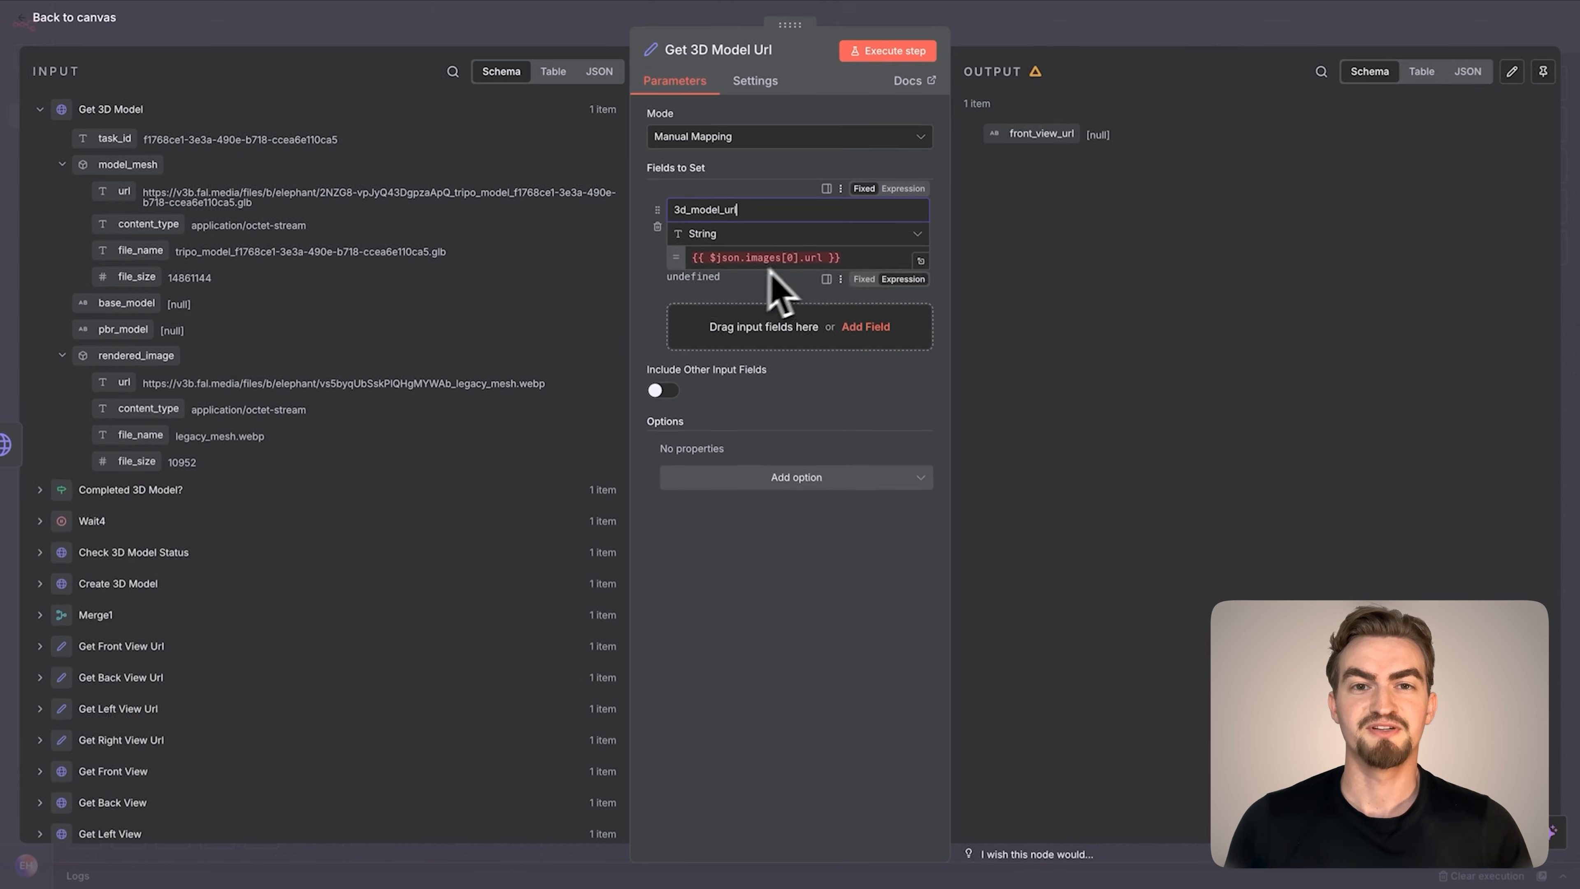
Map the 3d_model_url value to {{ $json.model_mesh.url }} from Get 3D Model and return to the canvas
drag(1156, 474, 743, 474)
key(BackSpace)
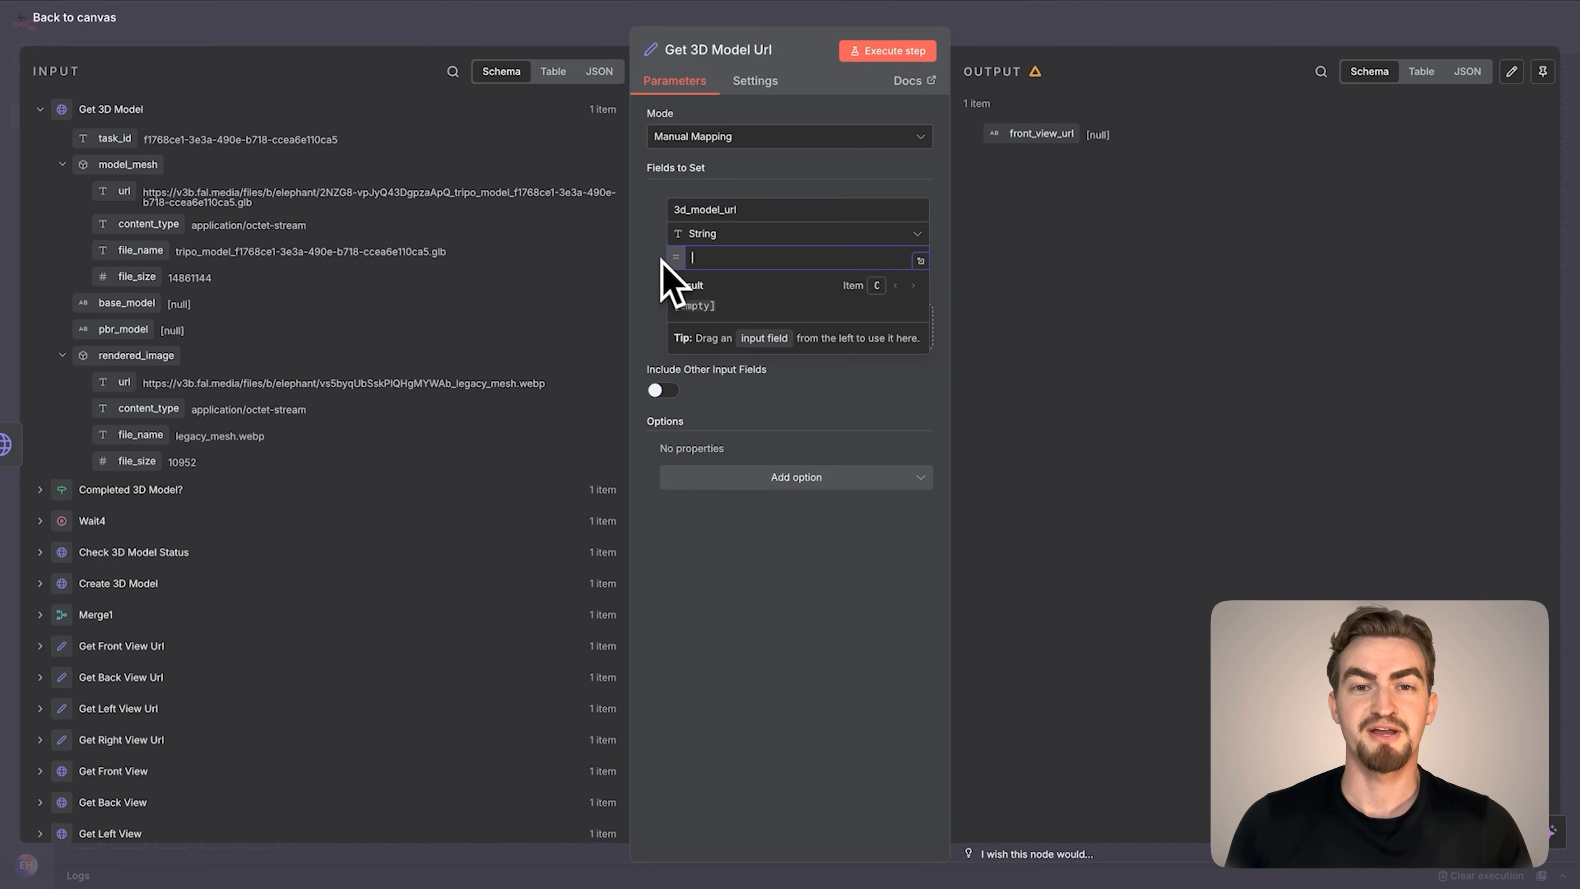
drag(123, 191, 785, 264)
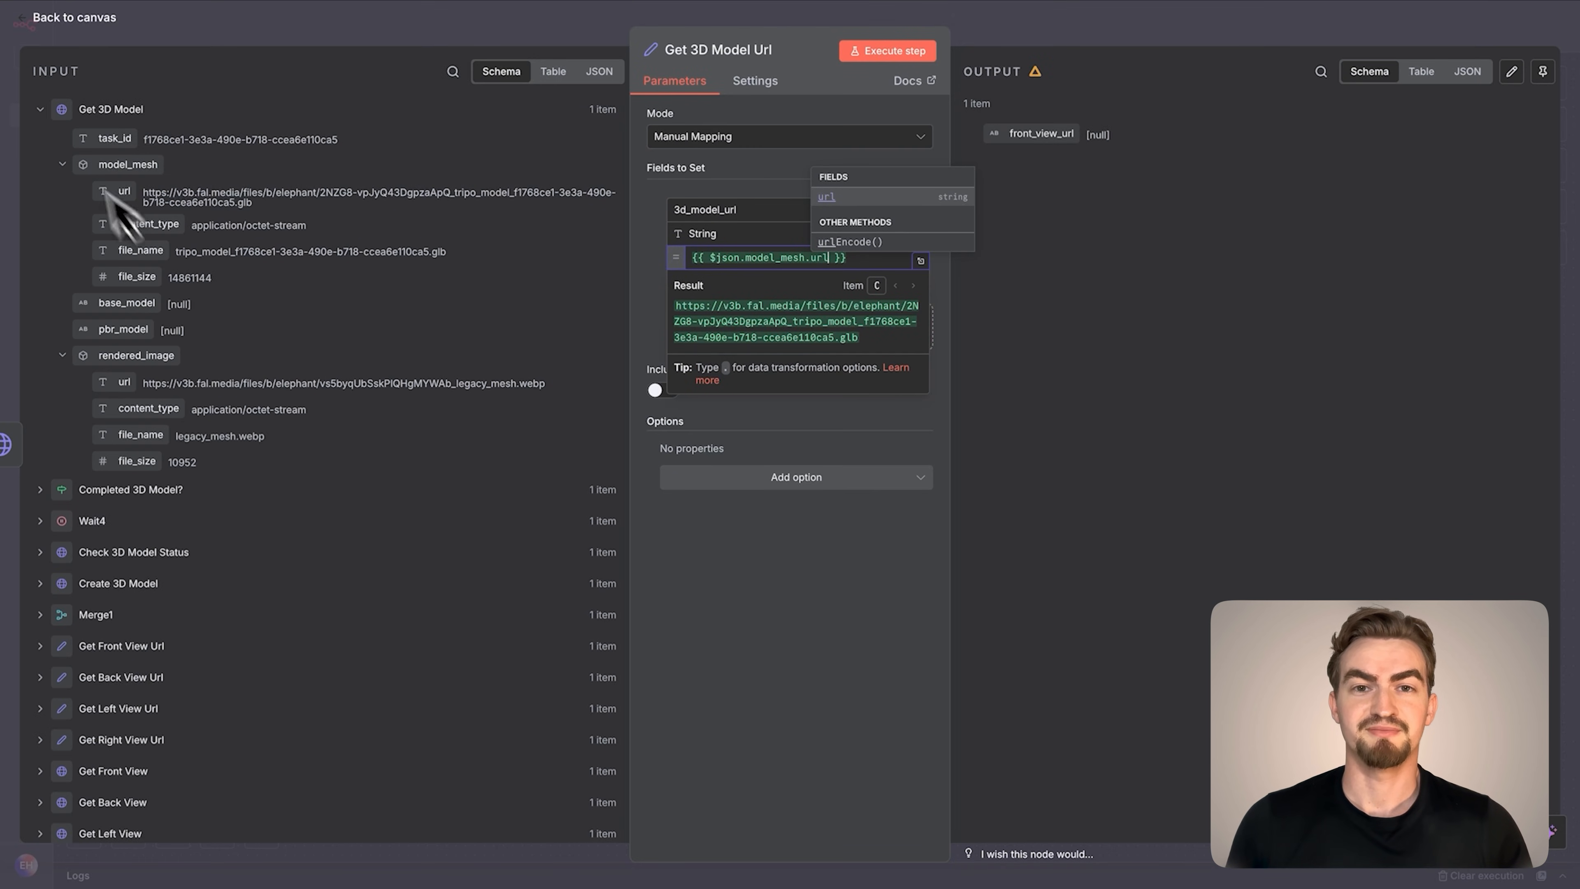
click(95, 18)
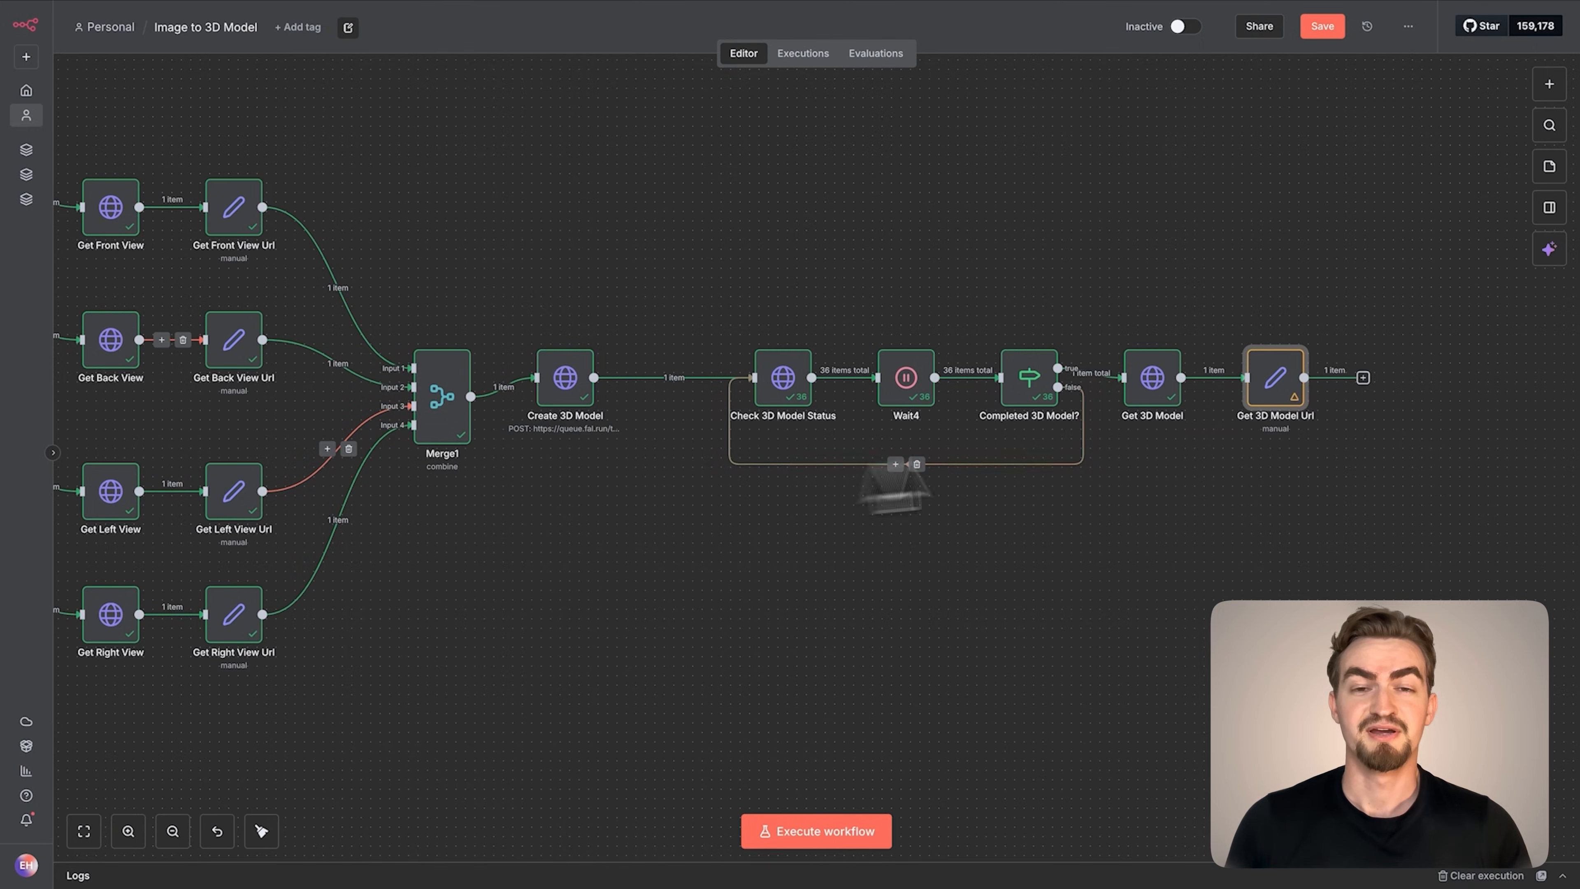
Add an n8n Form node with the Form Ending action after Get 3D Model Url and set its submission response to Show Text
click(1363, 377)
text(form)
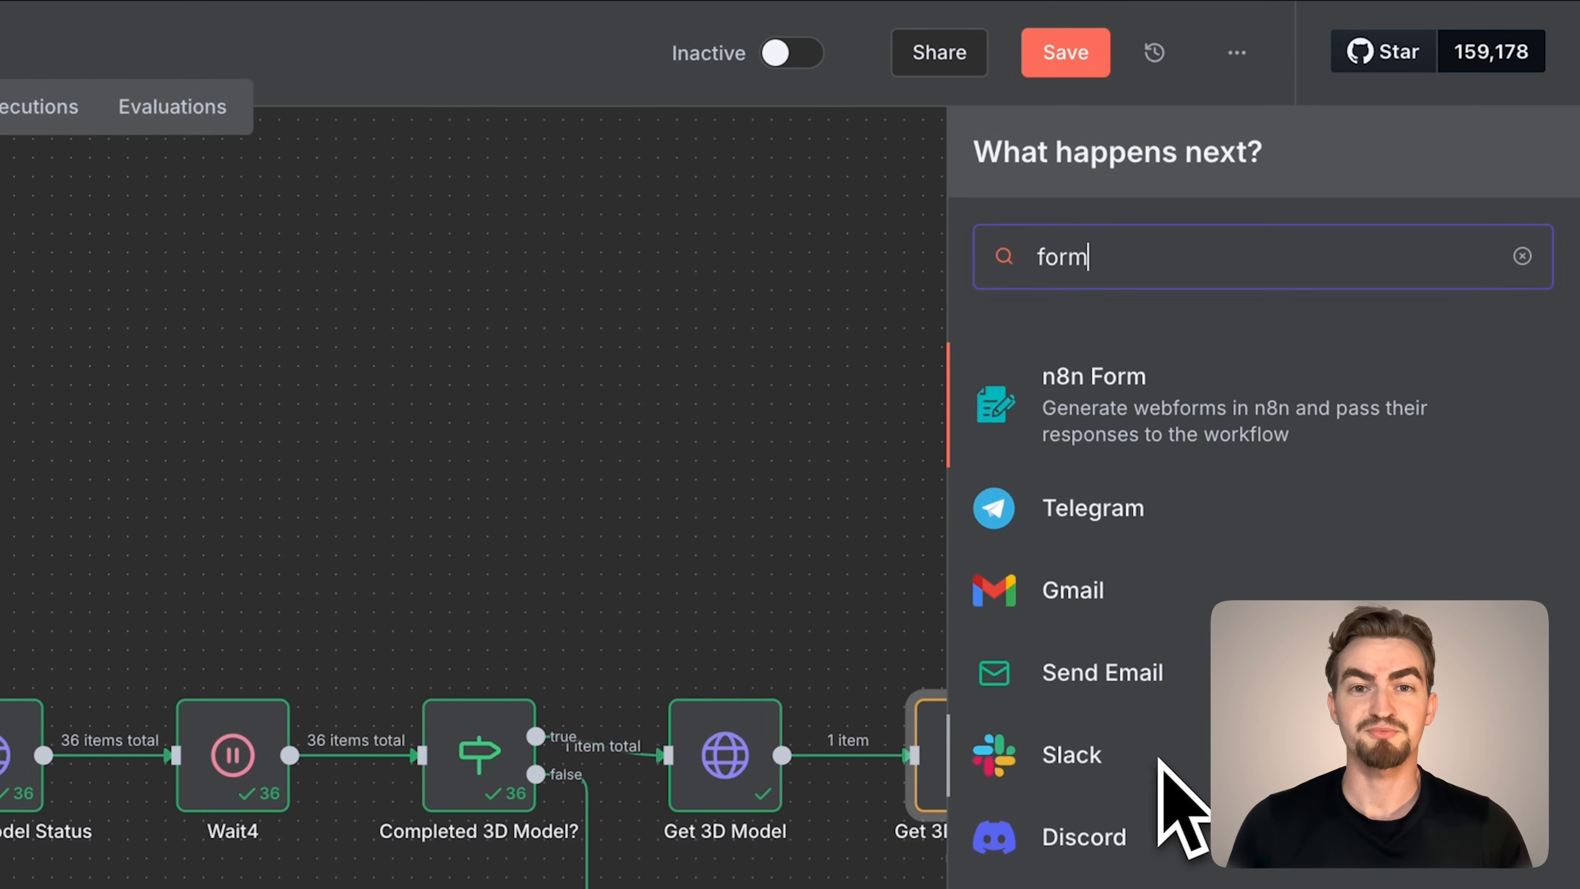
click(1262, 423)
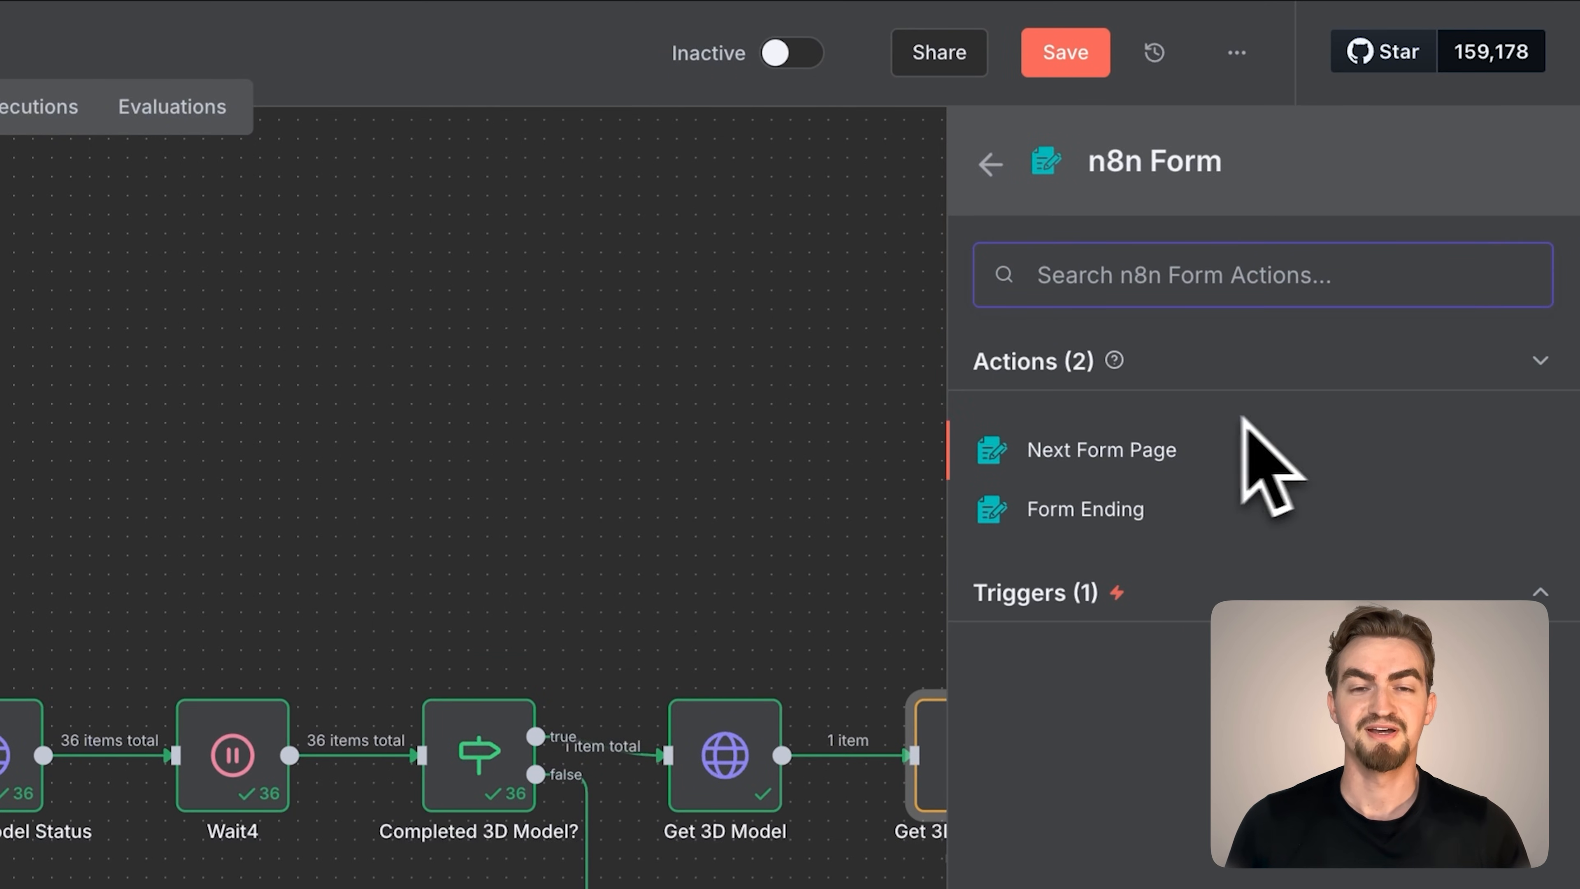
click(1095, 509)
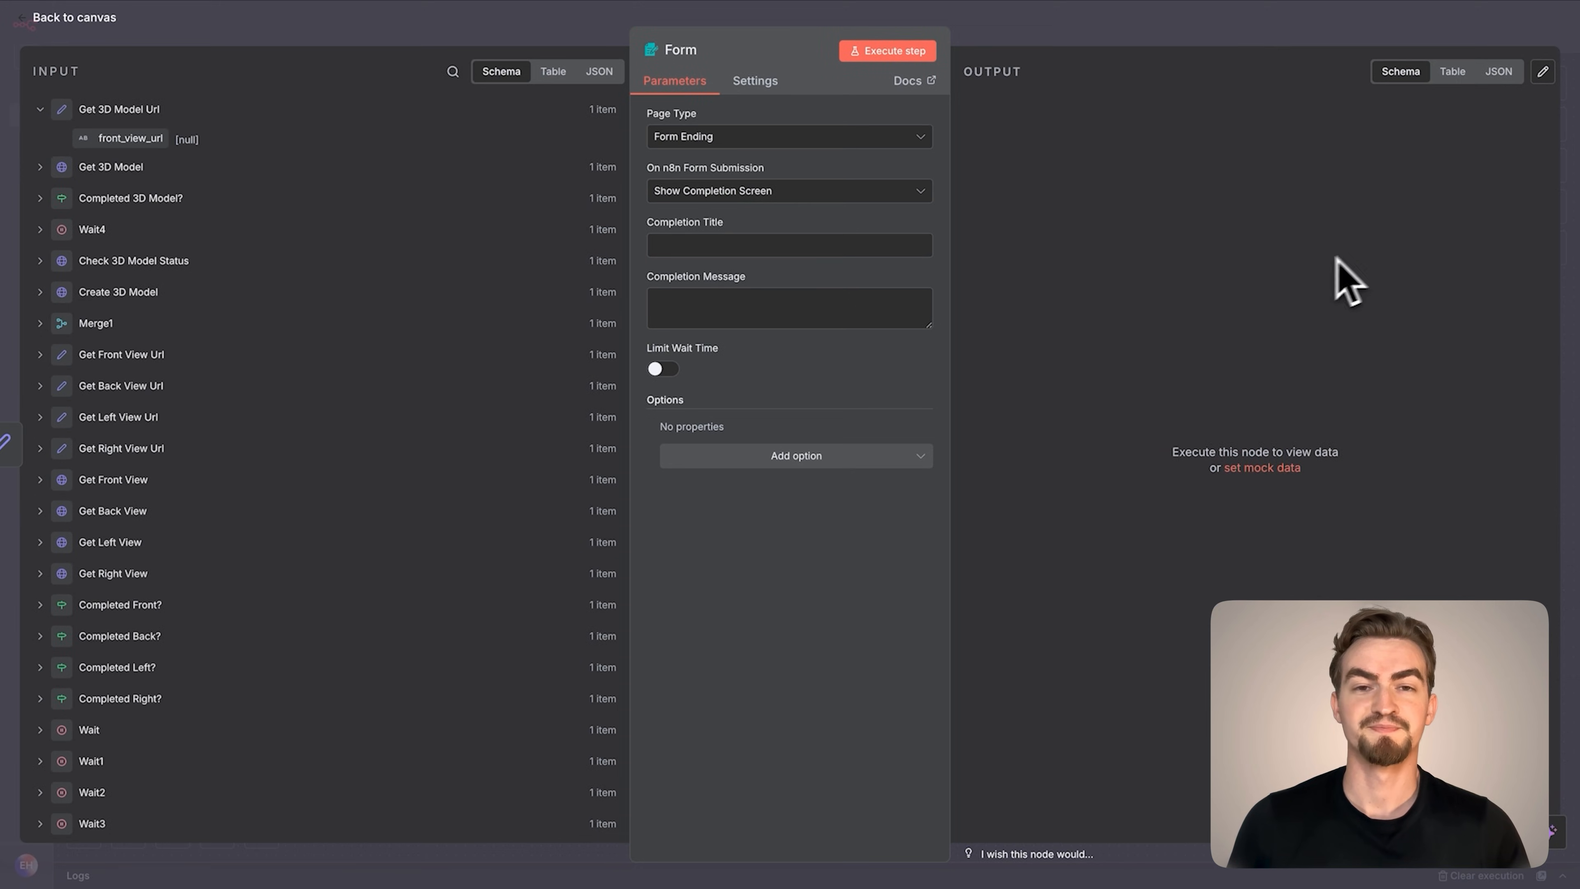
click(772, 191)
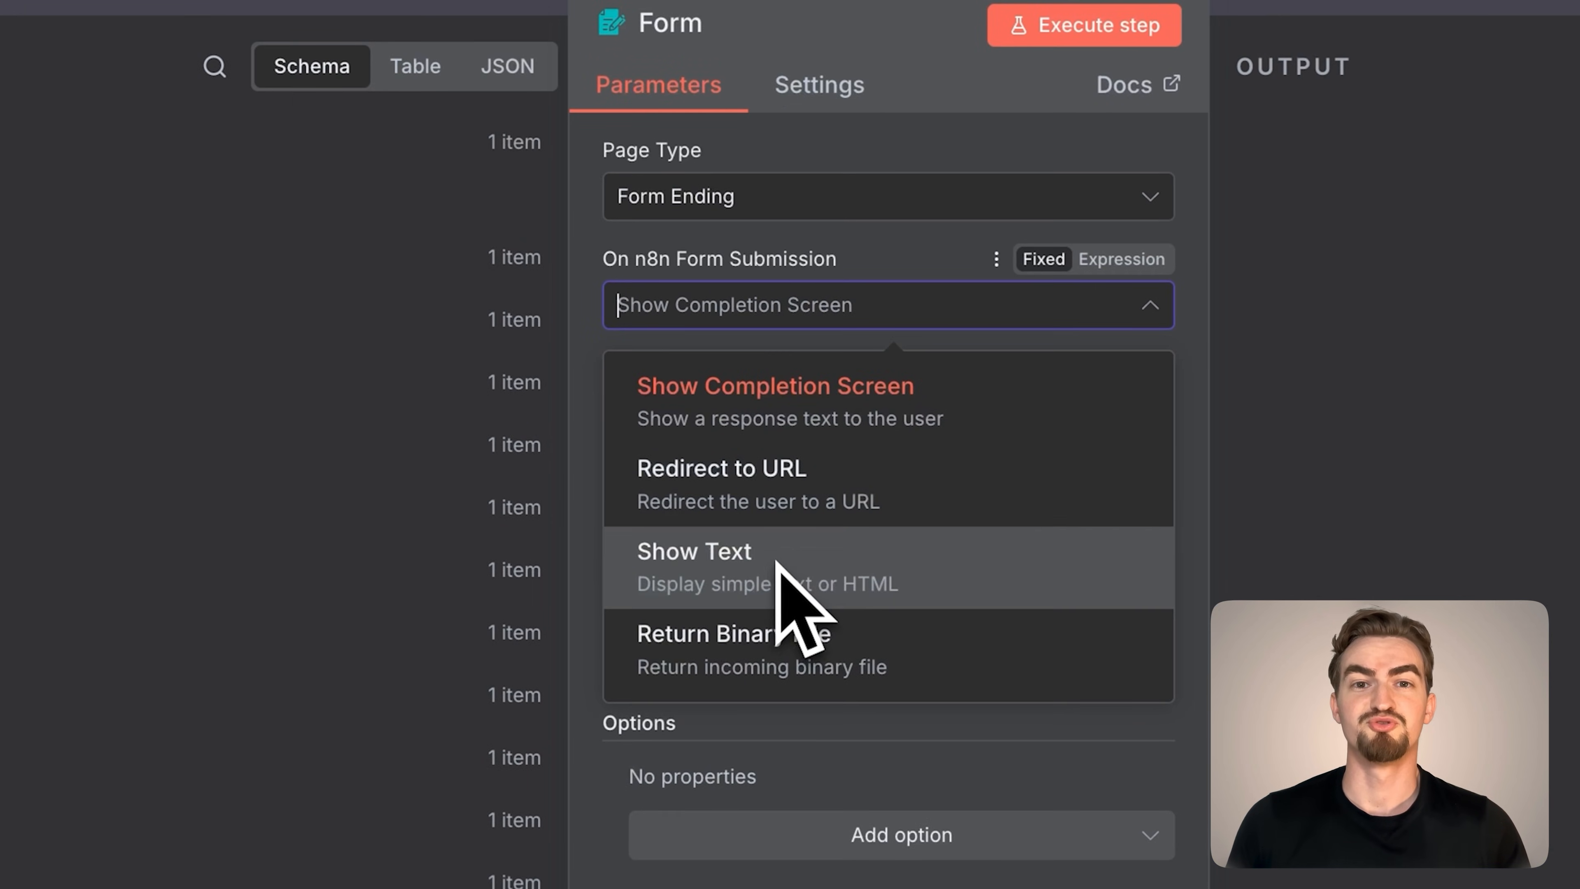
click(734, 319)
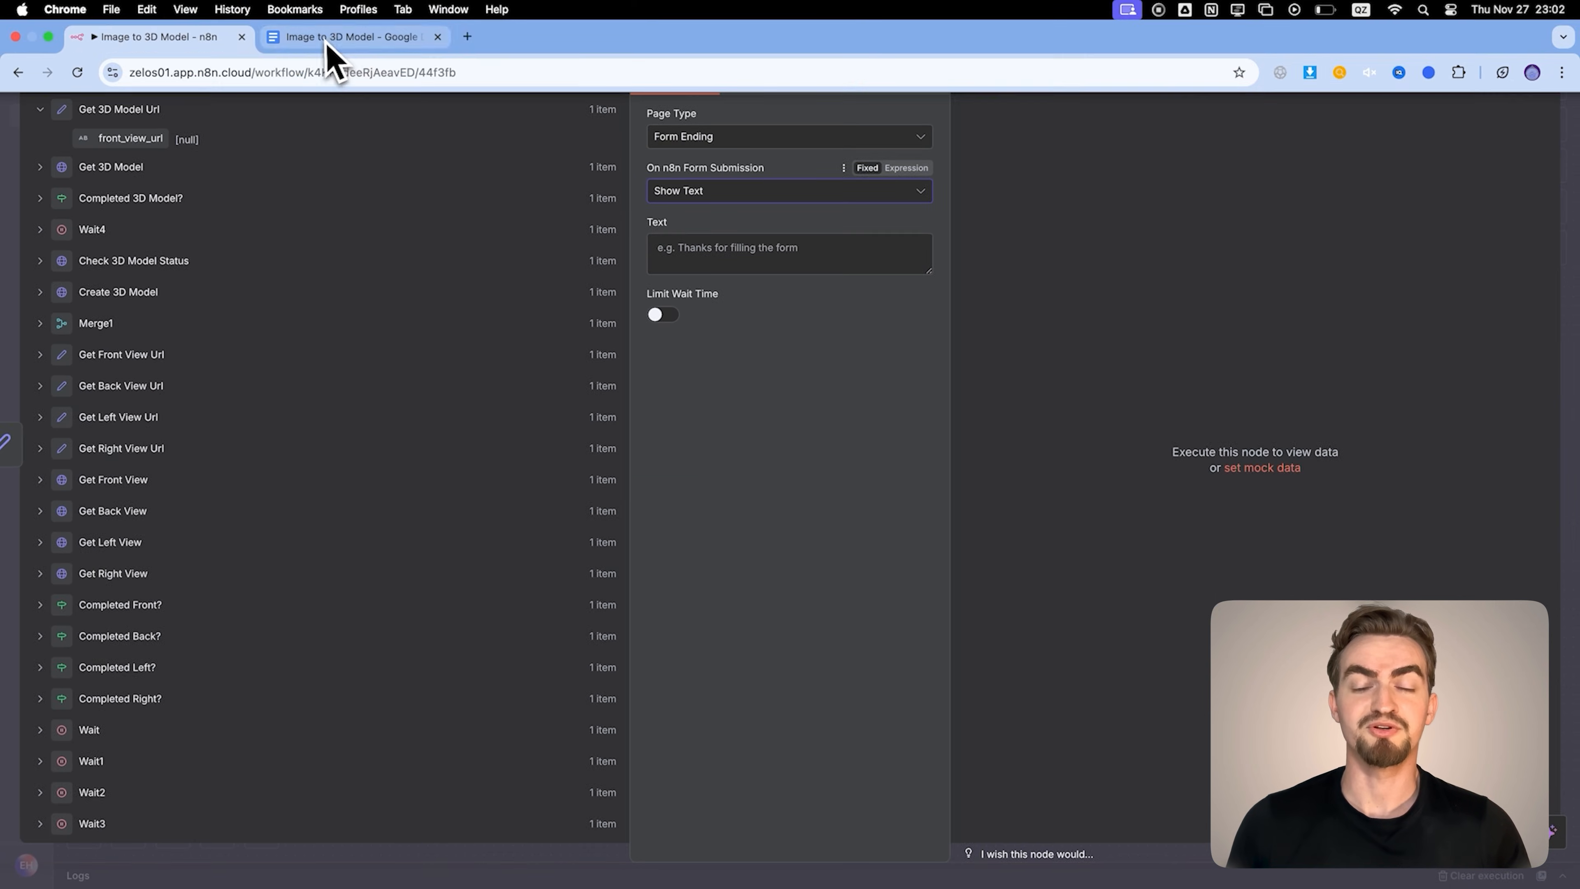
Copy the completion page HTML from the Image to 3D Model Google Doc and paste it as the Form node's text in n8n
click(348, 24)
scroll(853, 650, down, 20)
drag(678, 553, 635, 653)
click(158, 36)
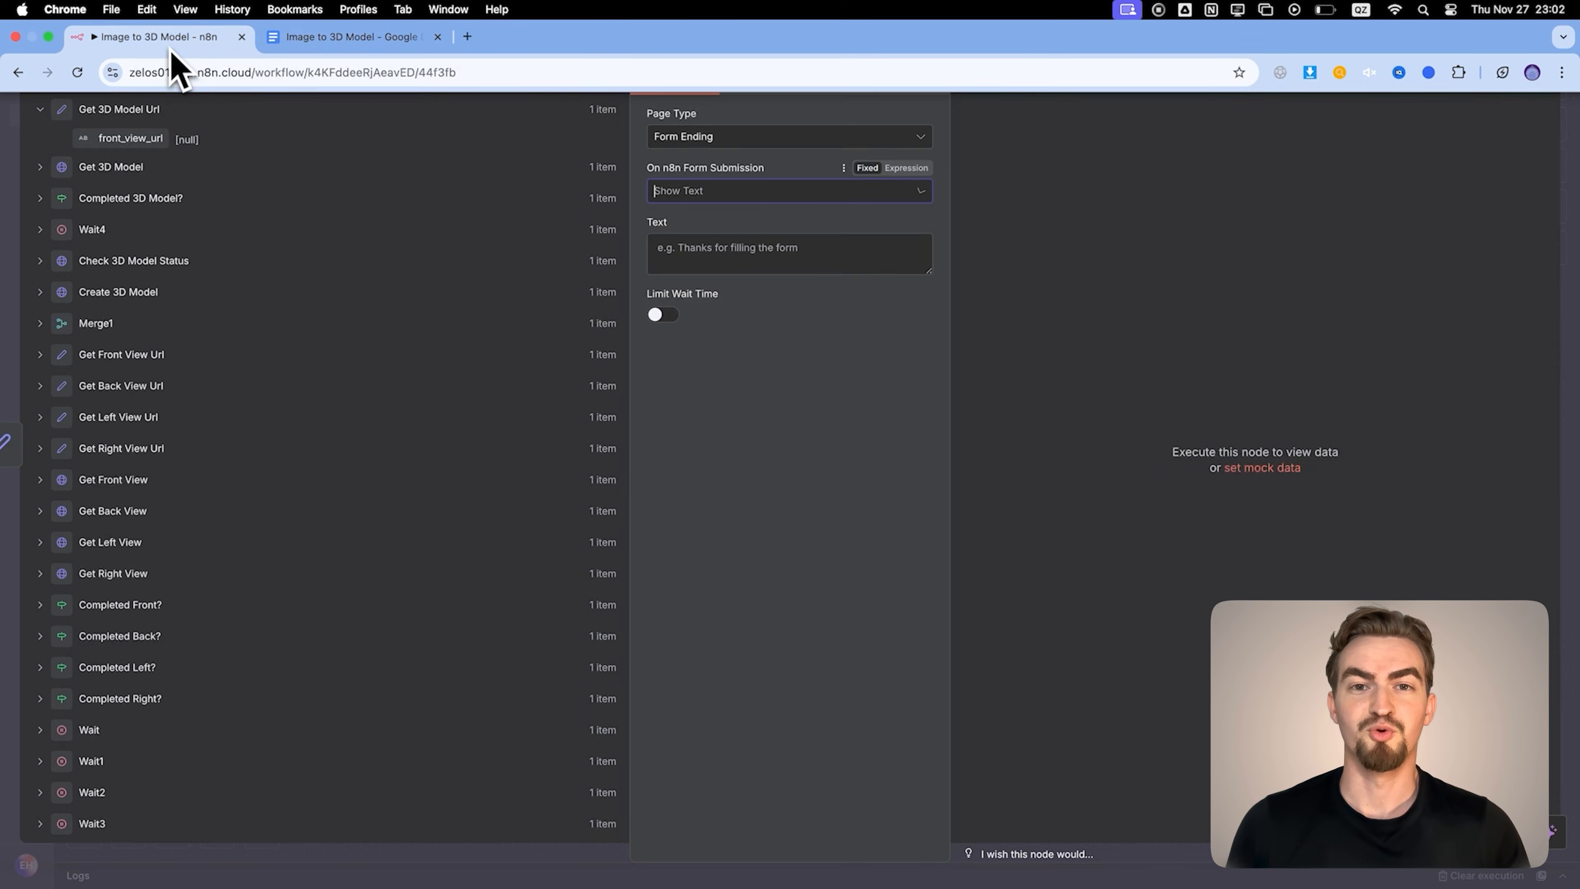
click(734, 480)
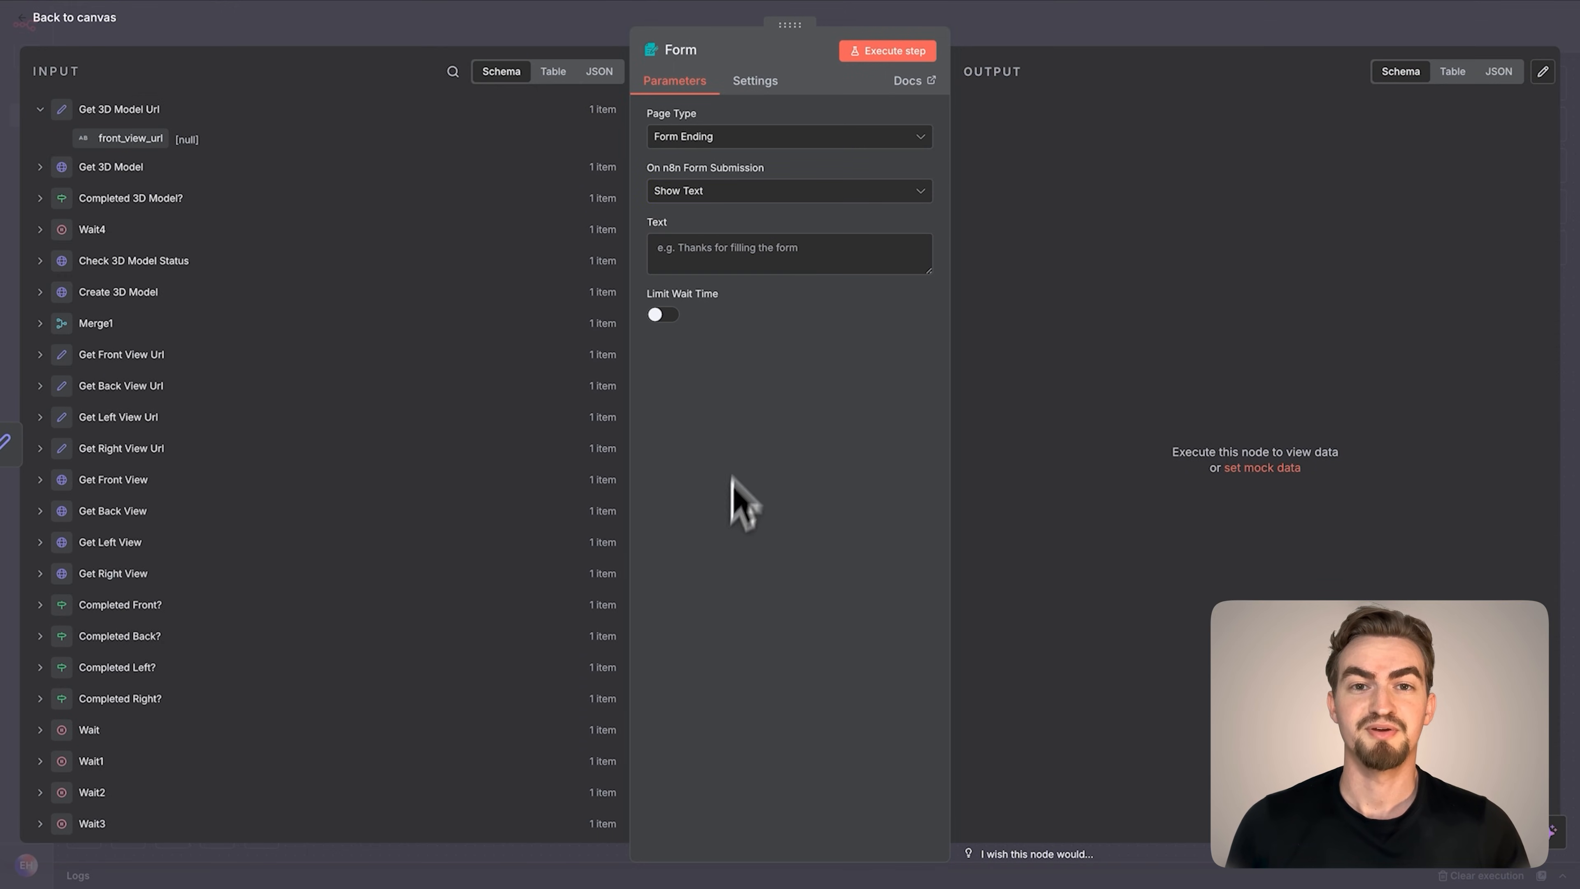
click(732, 263)
key(ctrl+v)
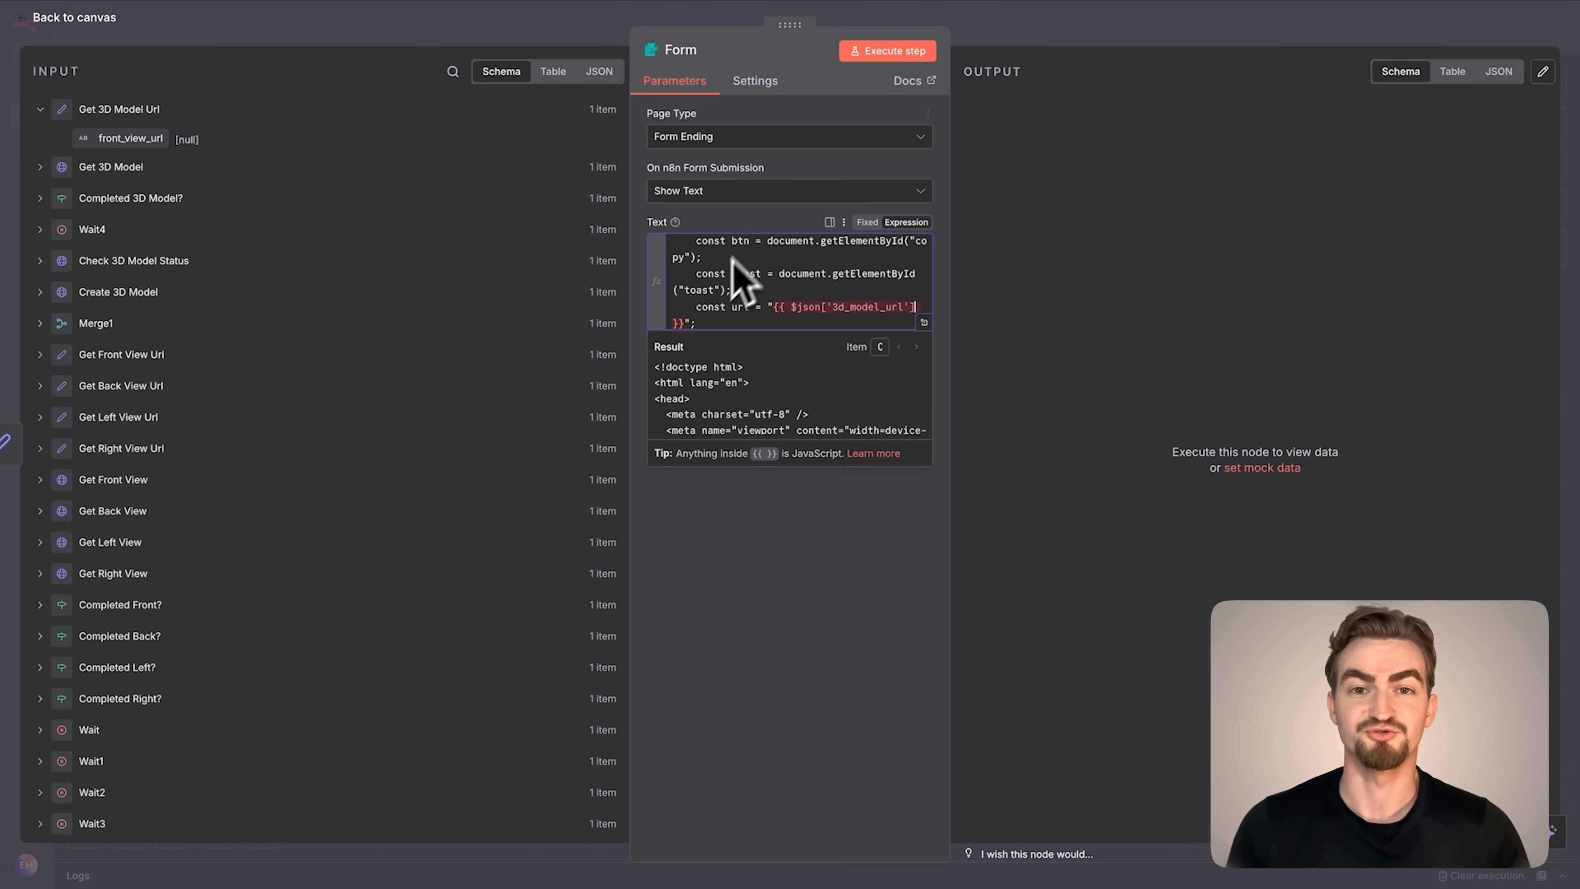
Execute the workflow through the Form node and rotate the 3D model preview on the resulting completion page
click(884, 53)
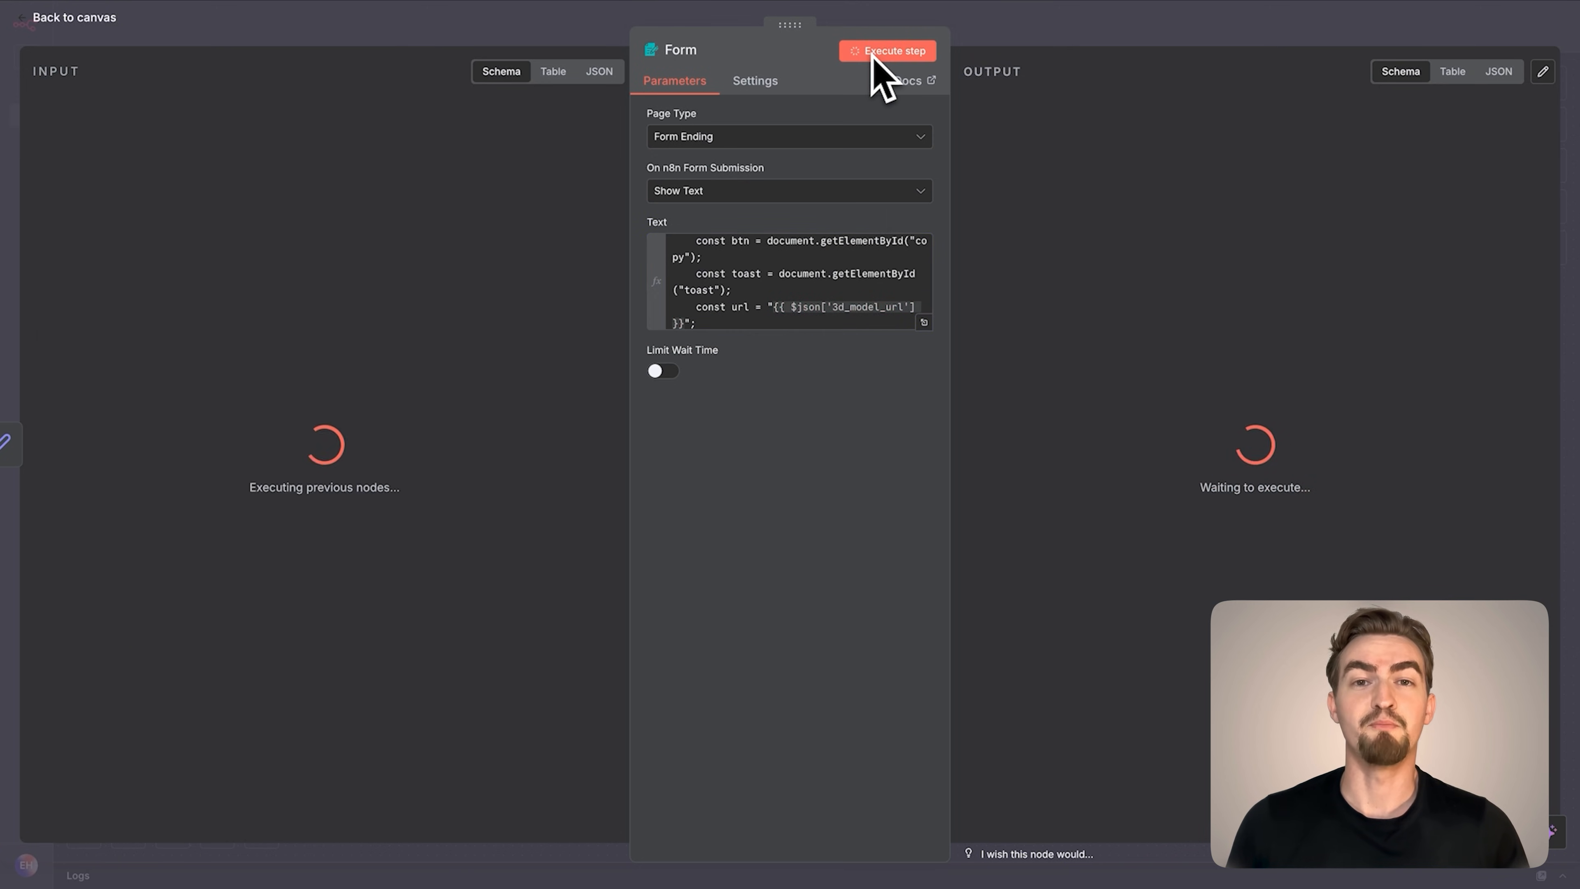
click(89, 18)
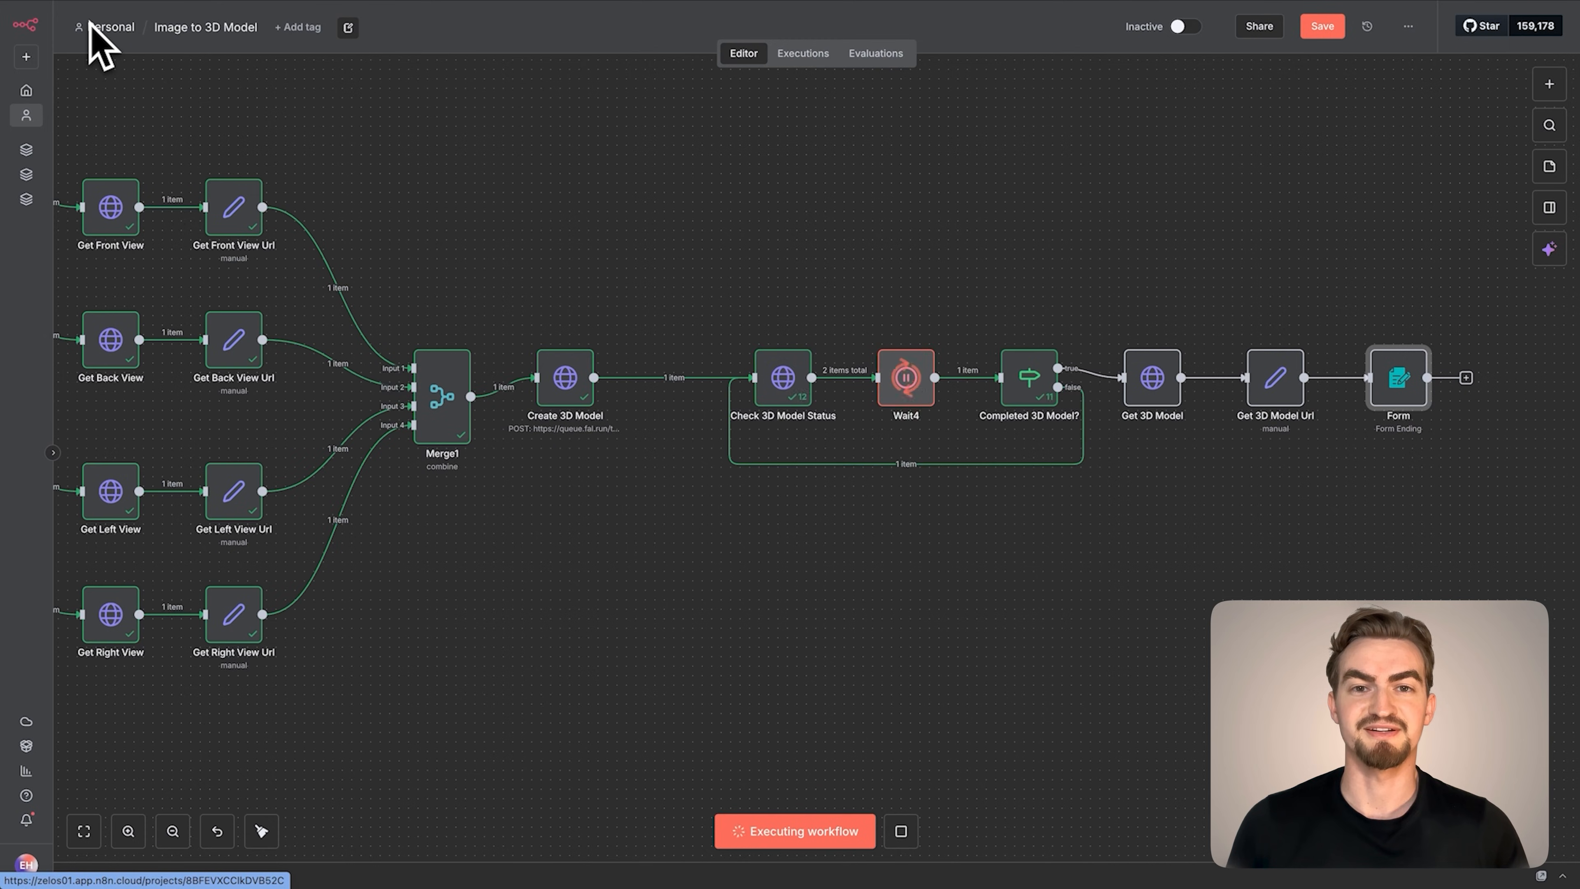
double_click(1415, 390)
click(1250, 493)
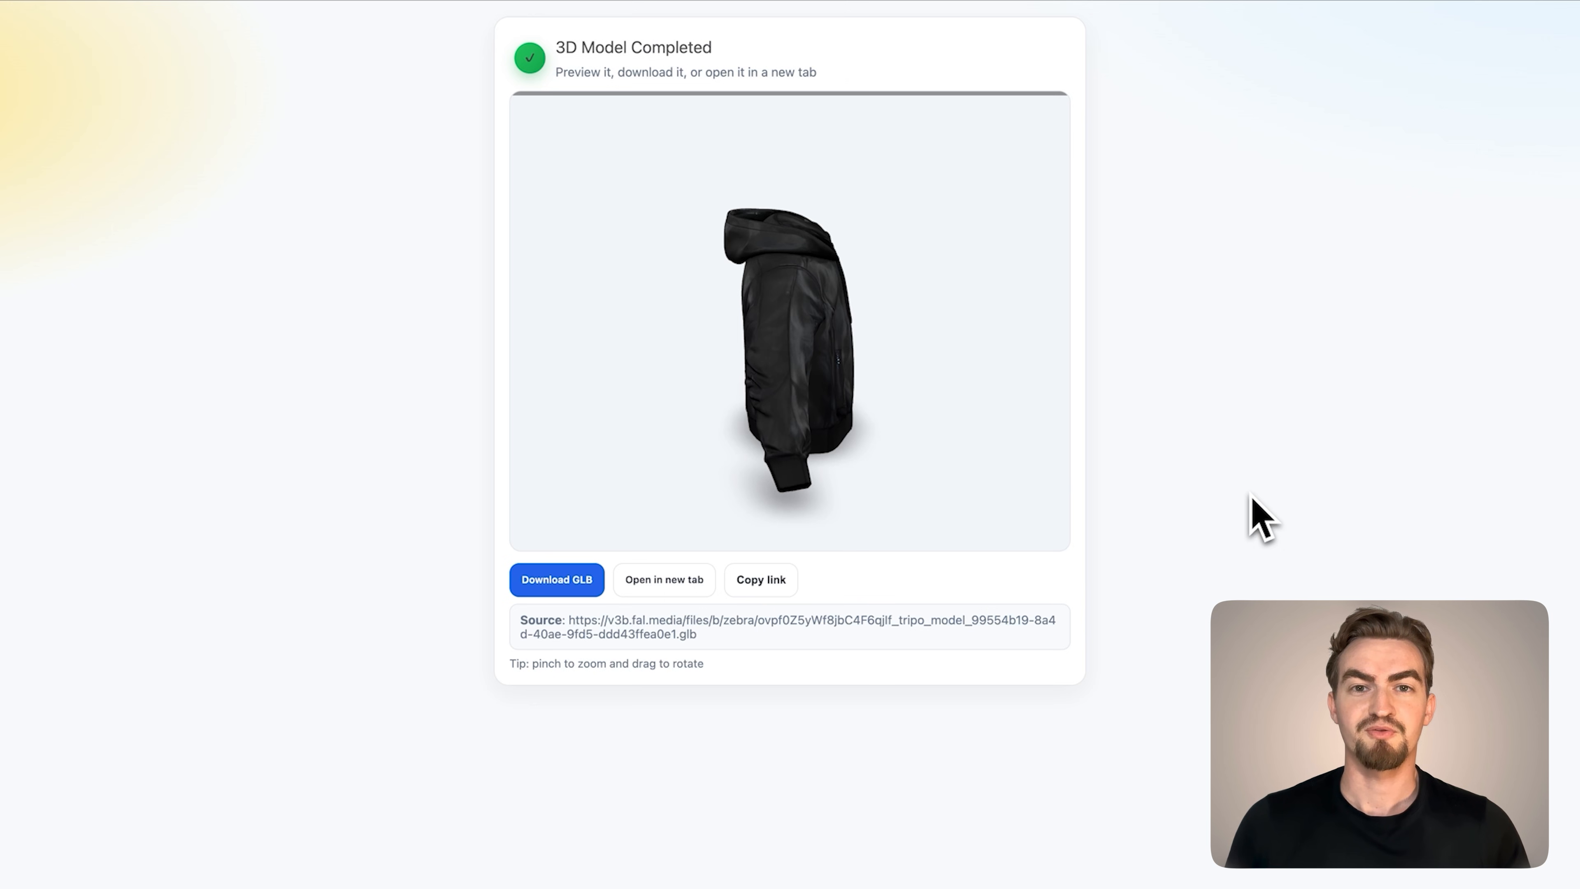
drag(846, 383, 888, 418)
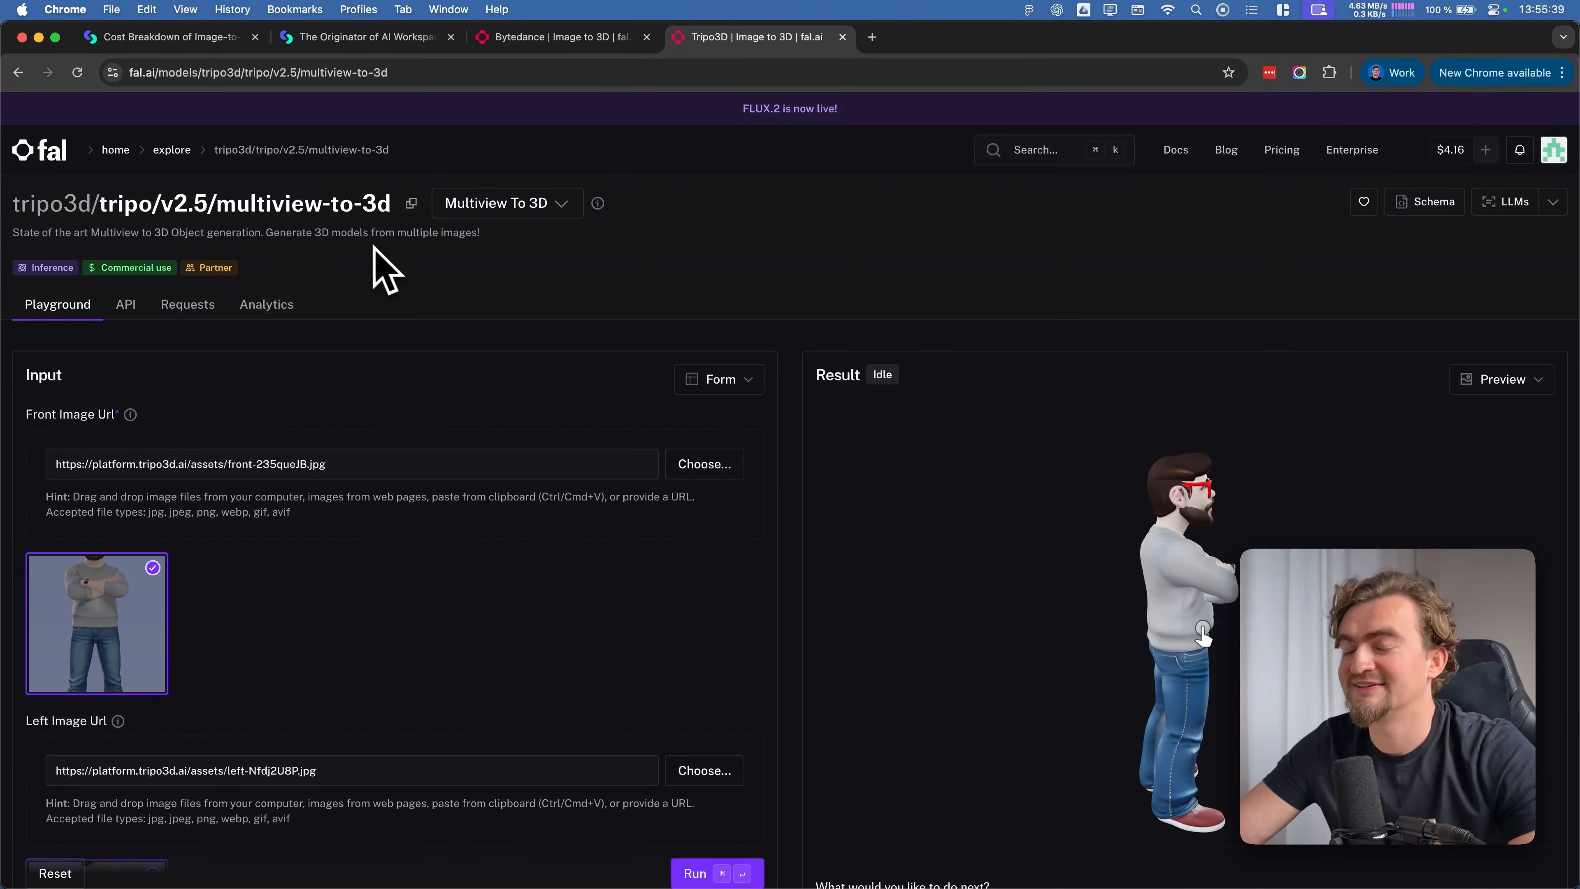
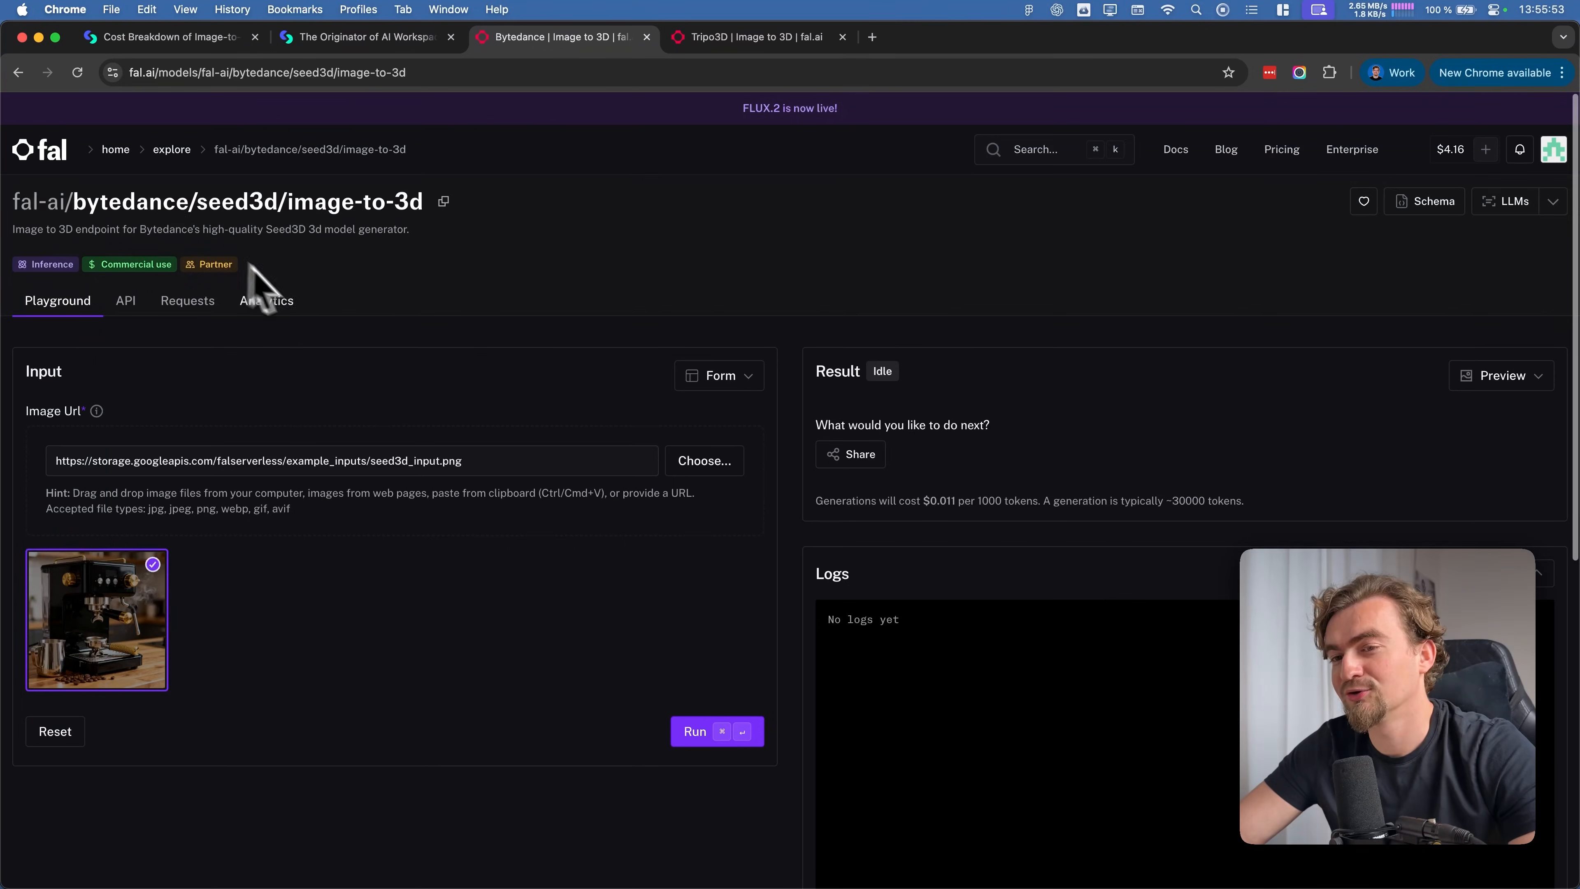
Review the input options and pricing of fal.ai's Bytedance Seed3D image-to-3D model against the Tripo3D multiview-to-3D page
scroll(300, 307, down, 5)
scroll(296, 287, down, 4)
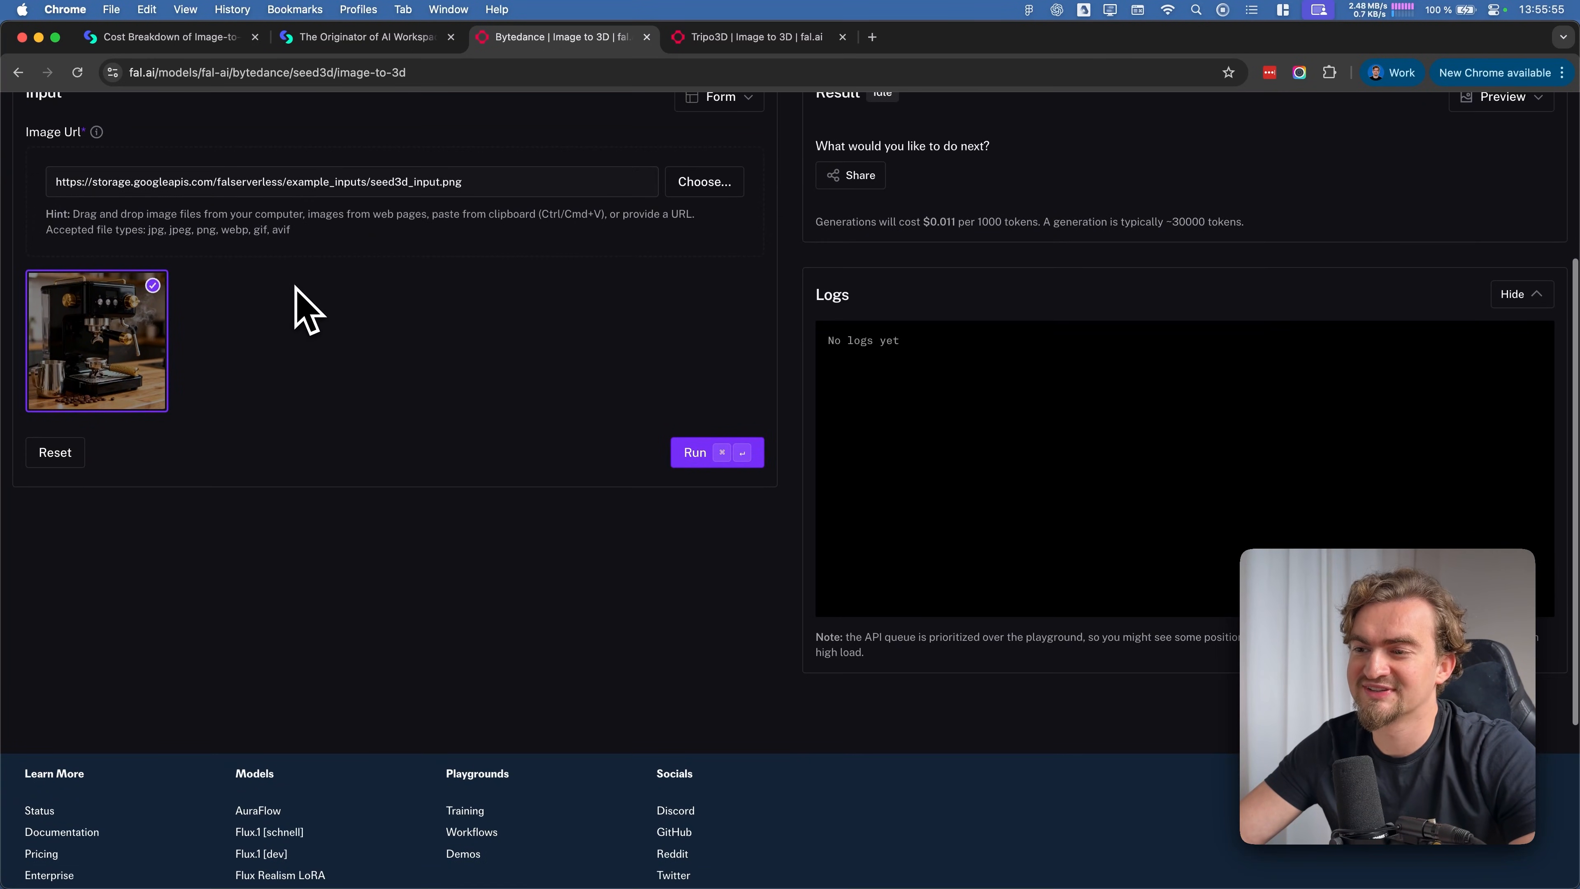
scroll(296, 287, up, 8)
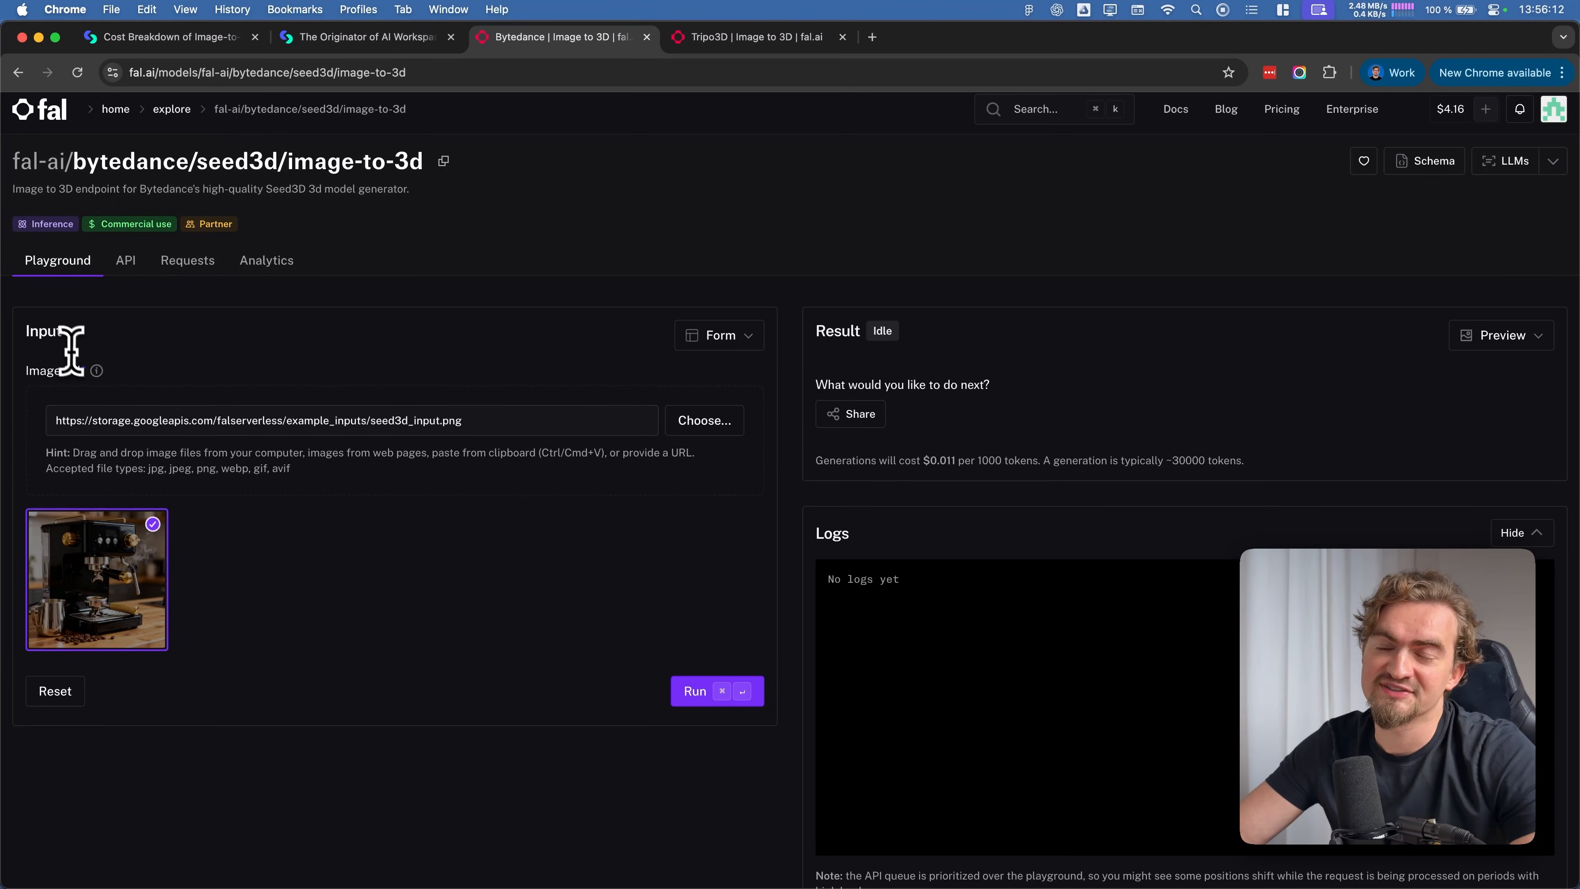
scroll(473, 386, down, 3)
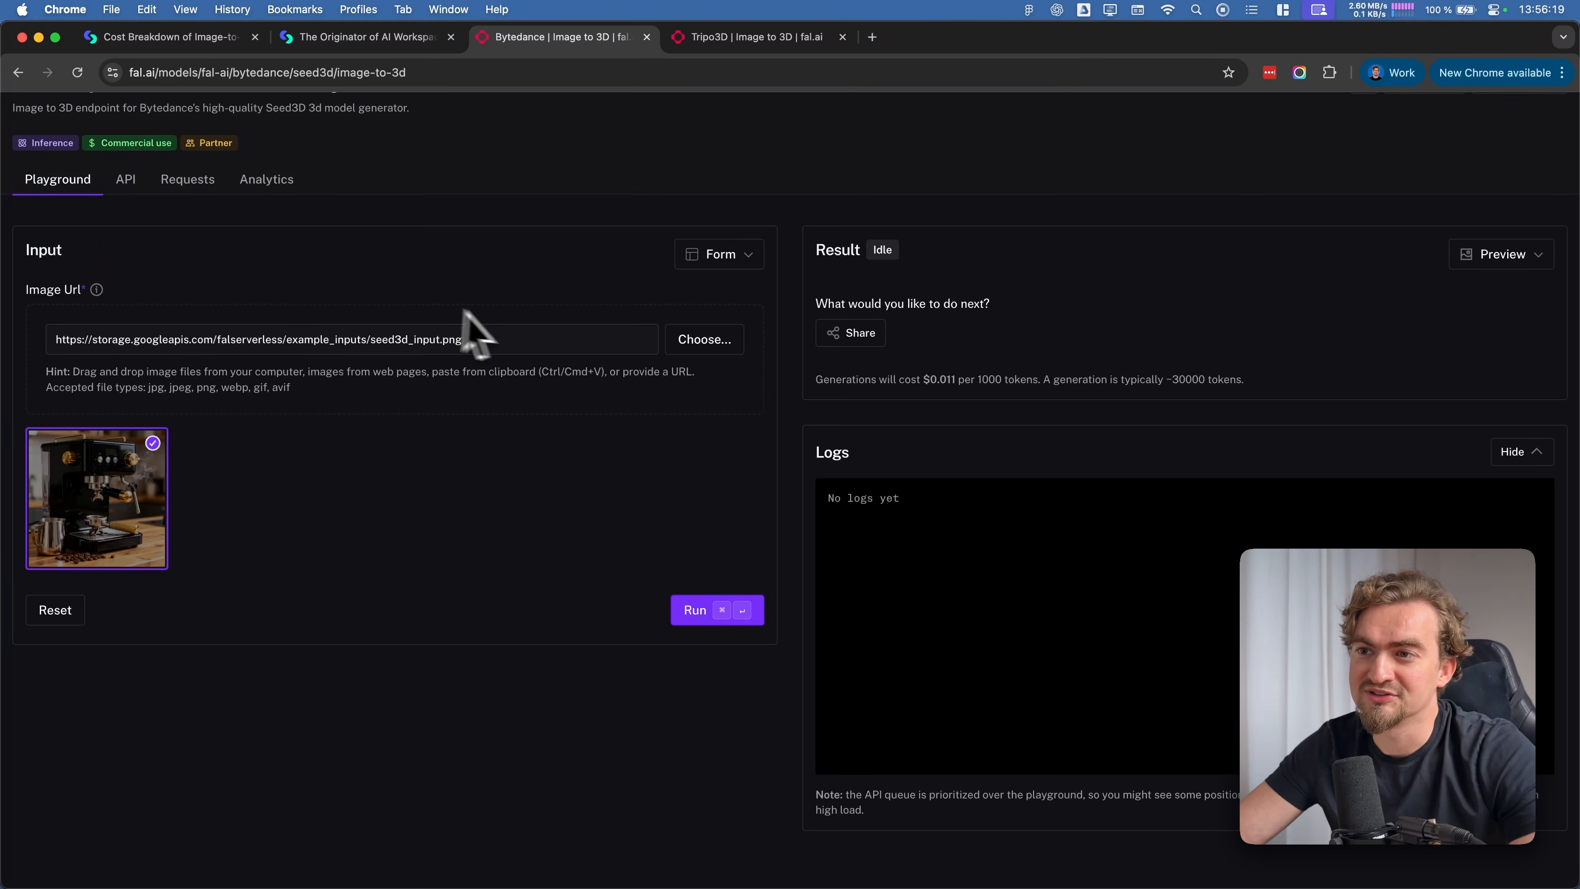
click(746, 44)
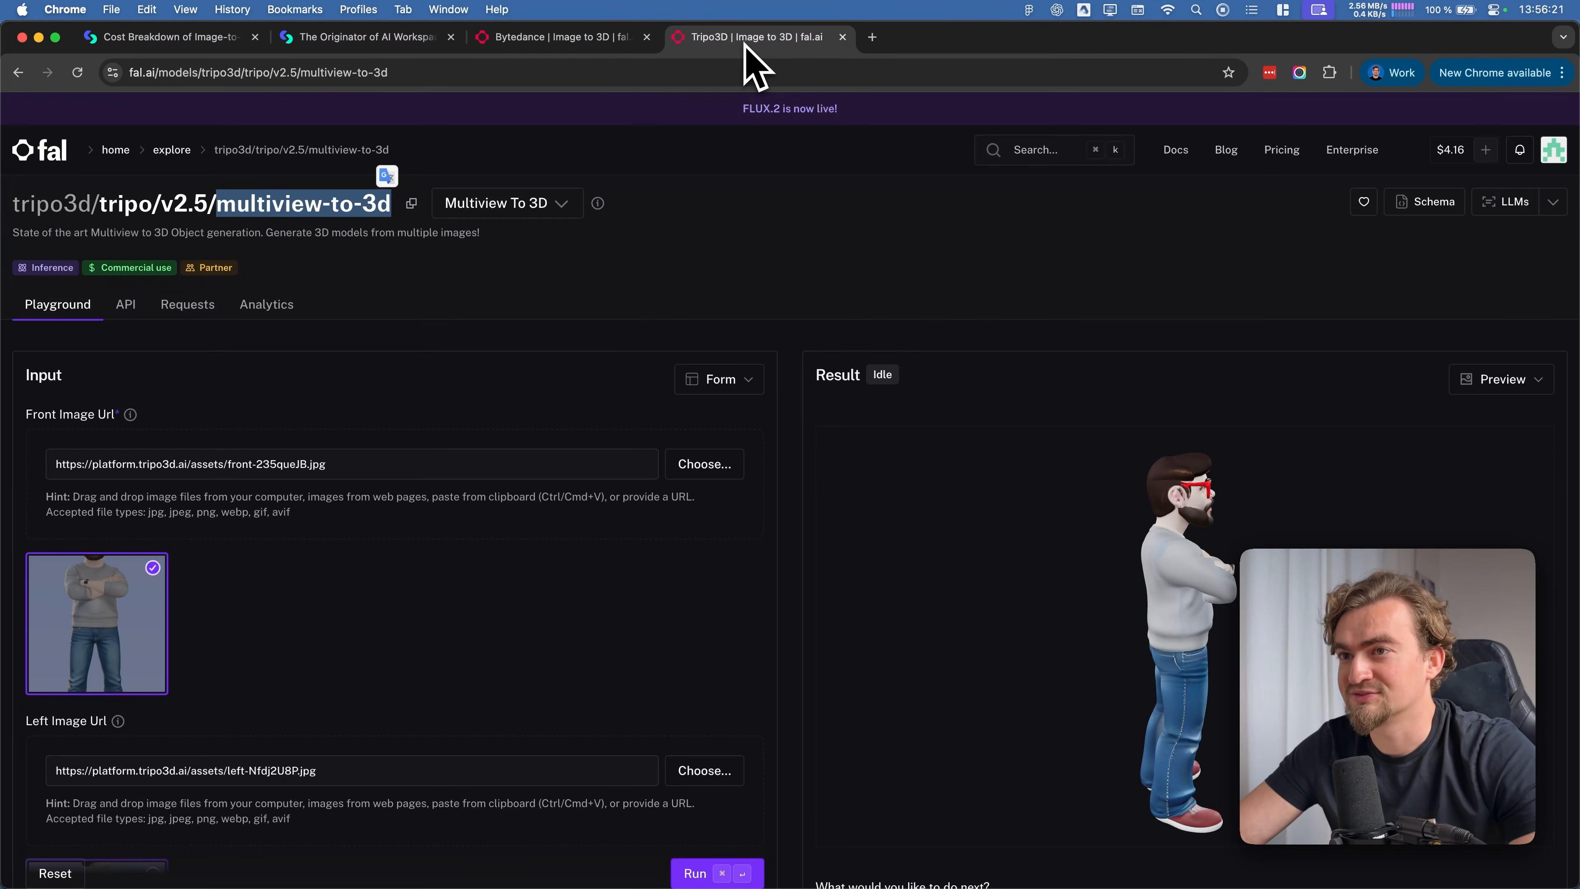
click(591, 44)
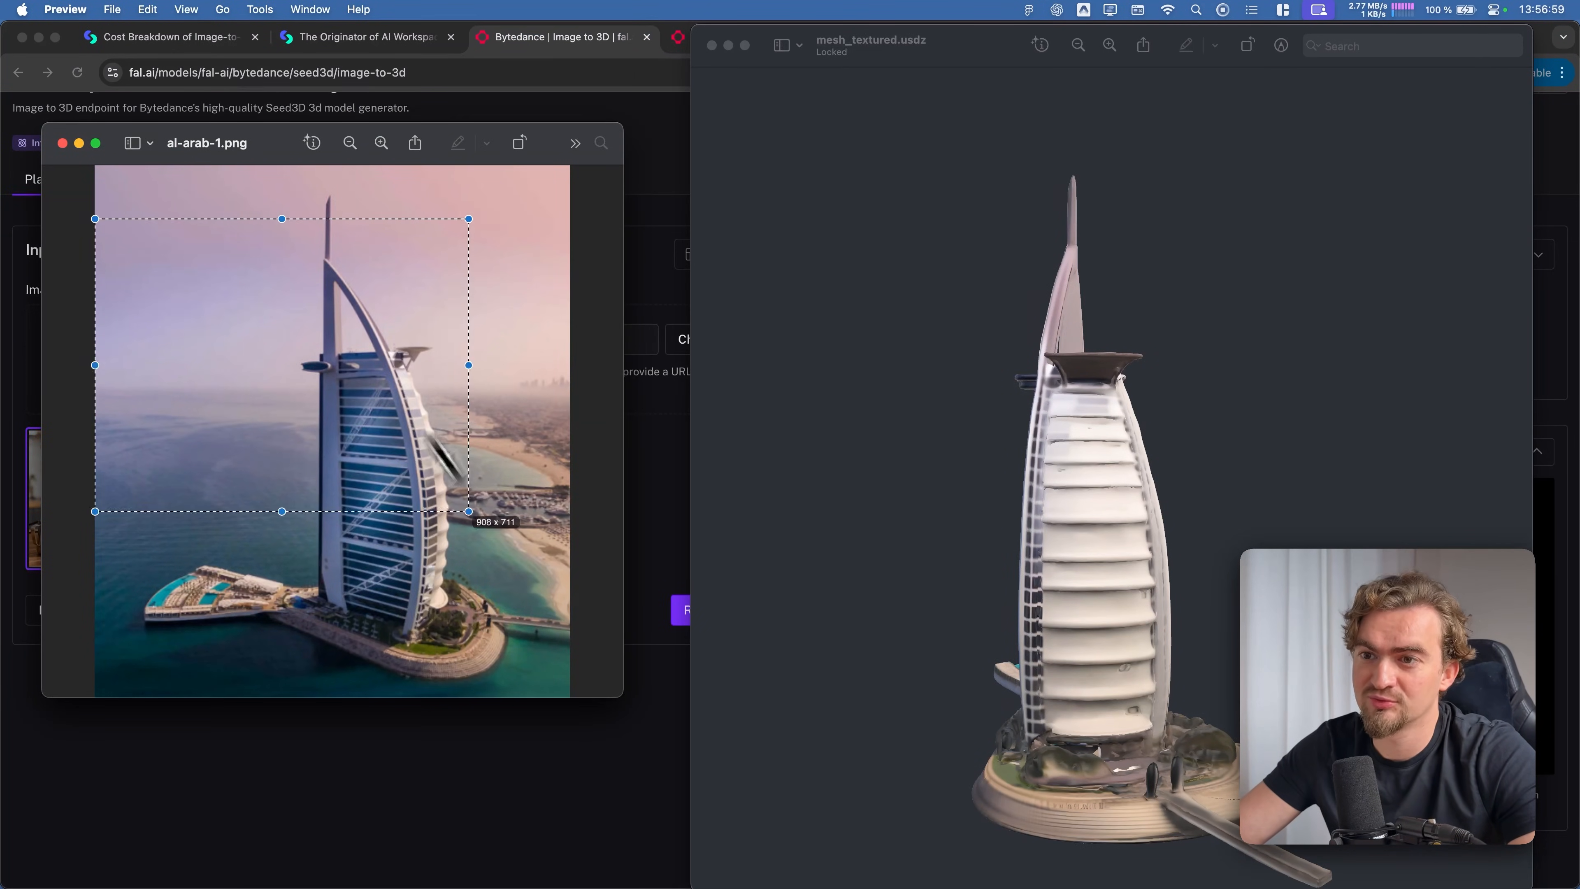
Rotate the mesh_textured.usdz model in Preview to compare its sides with the source photo al-arab-1.png
click(930, 473)
drag(930, 473, 989, 524)
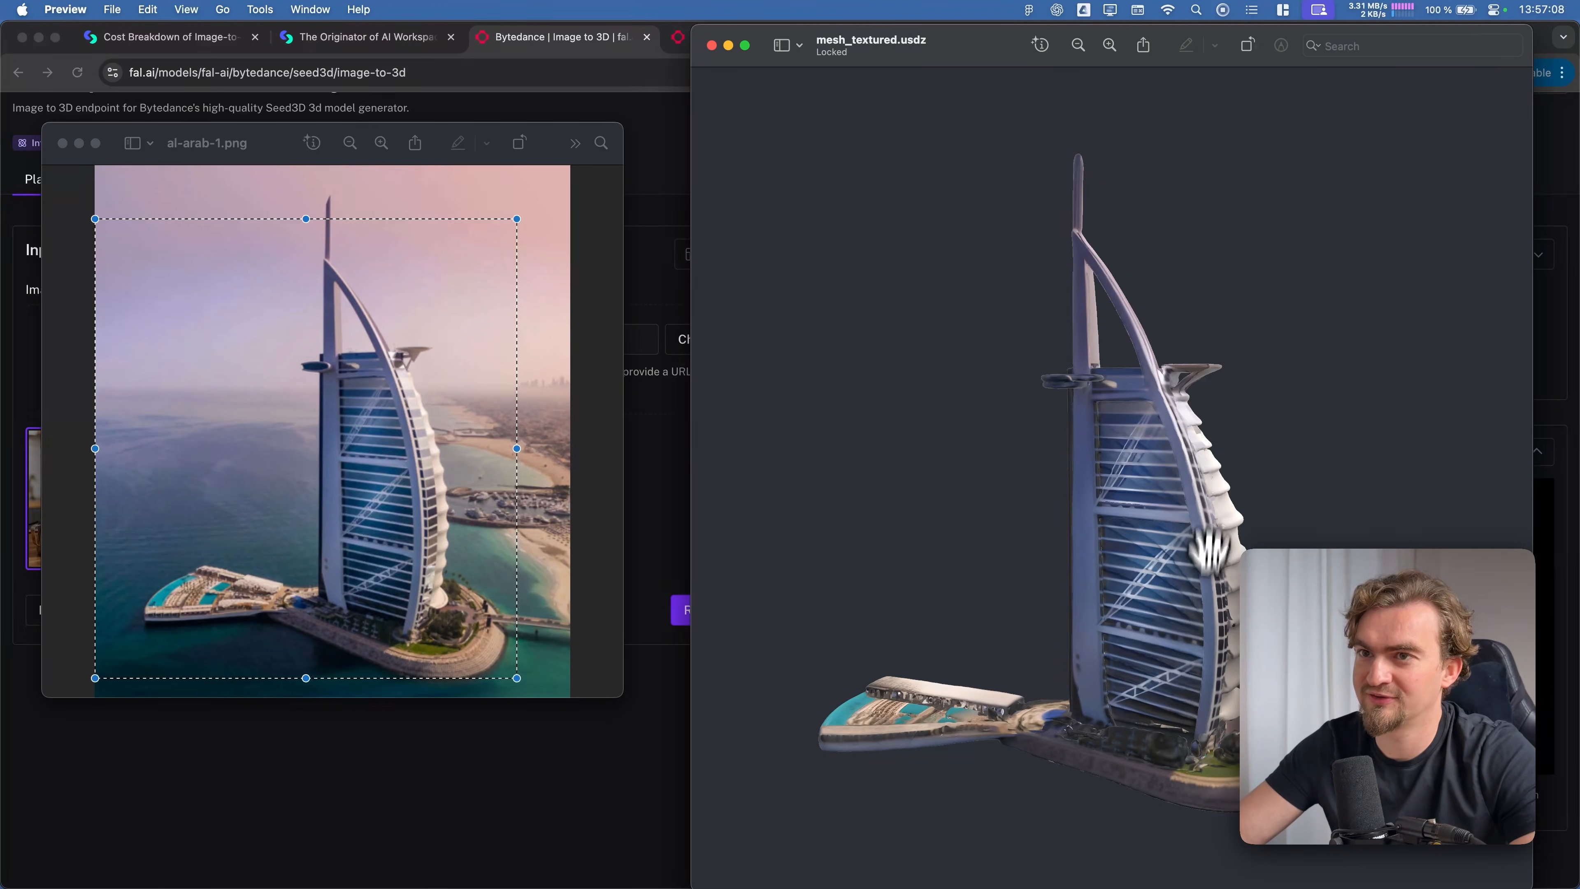
drag(1224, 606, 1113, 625)
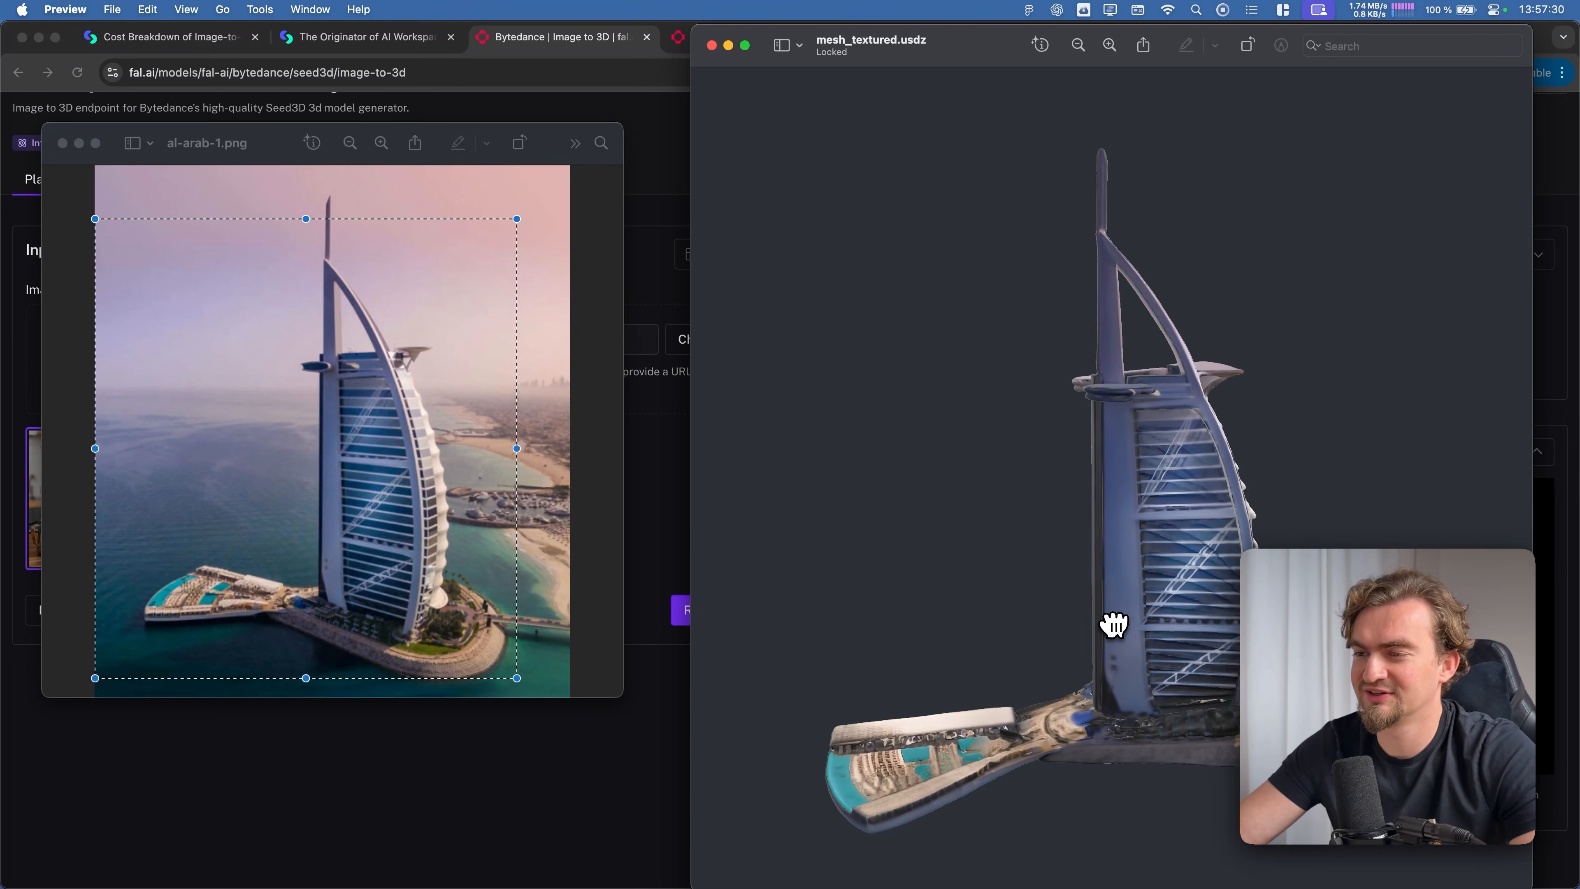
drag(994, 604, 1124, 462)
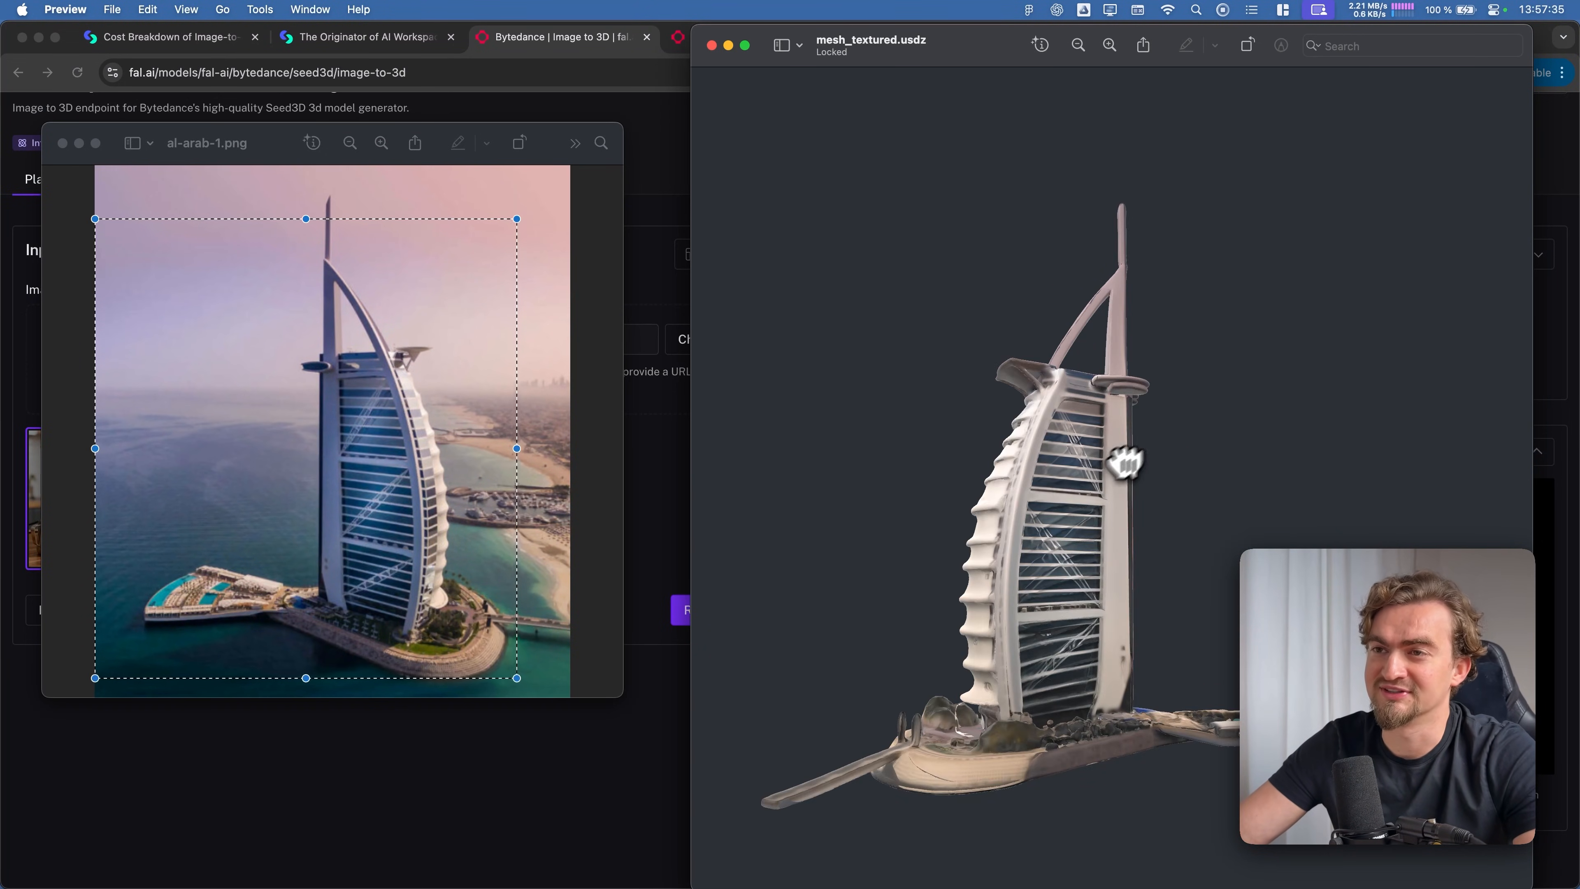
click(614, 340)
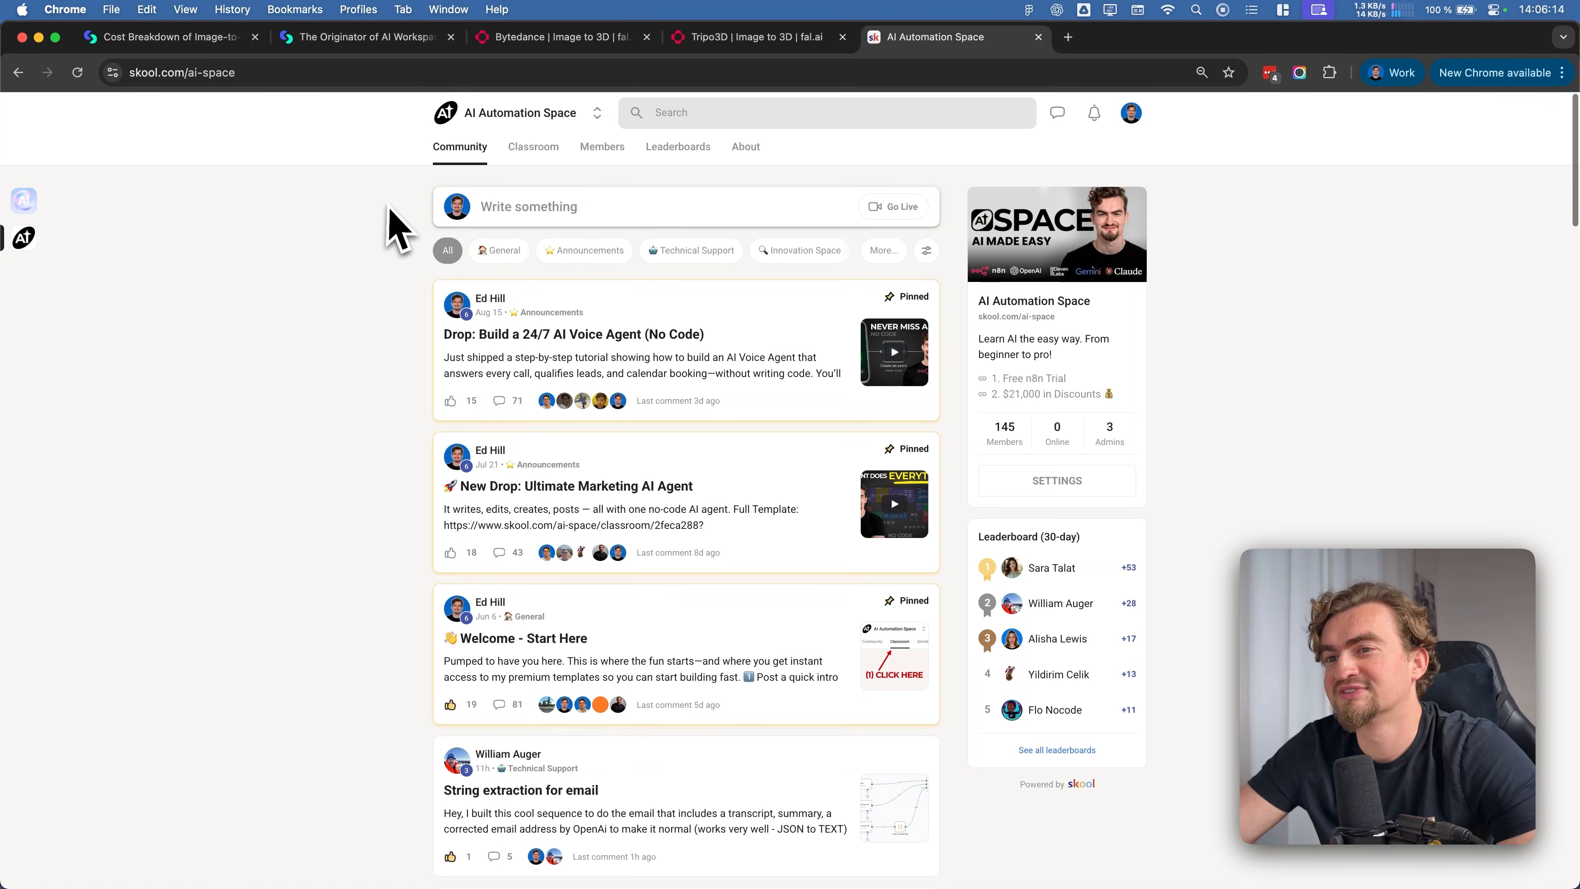
Look through the pinned and recent posts of the AI Automation Space community on Skool
scroll(388, 224, down, 2)
scroll(398, 224, down, 4)
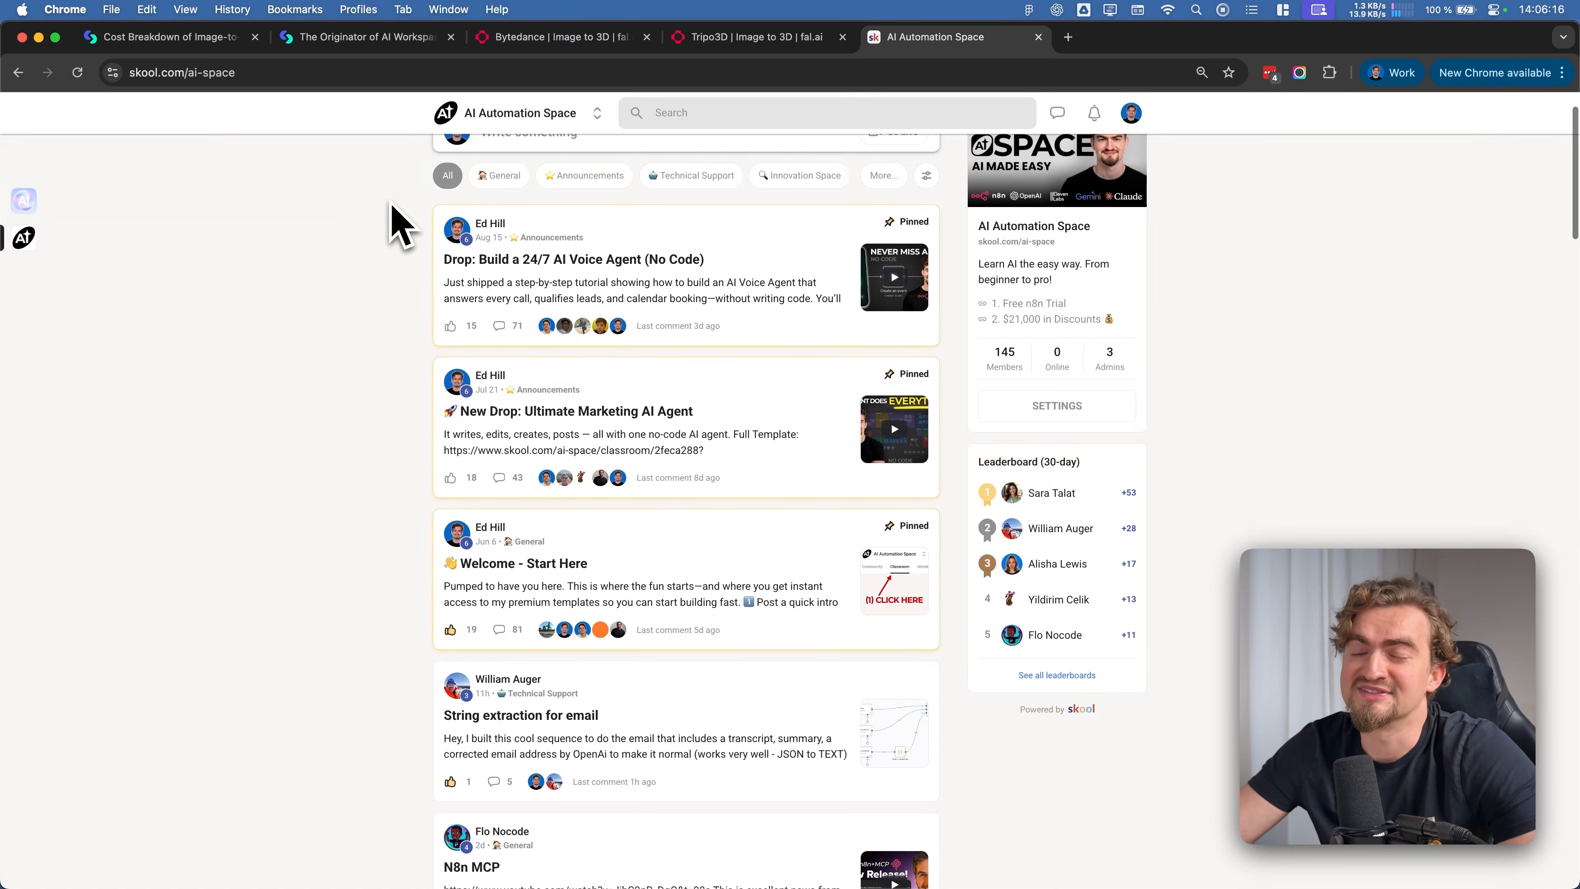
scroll(399, 224, up, 5)
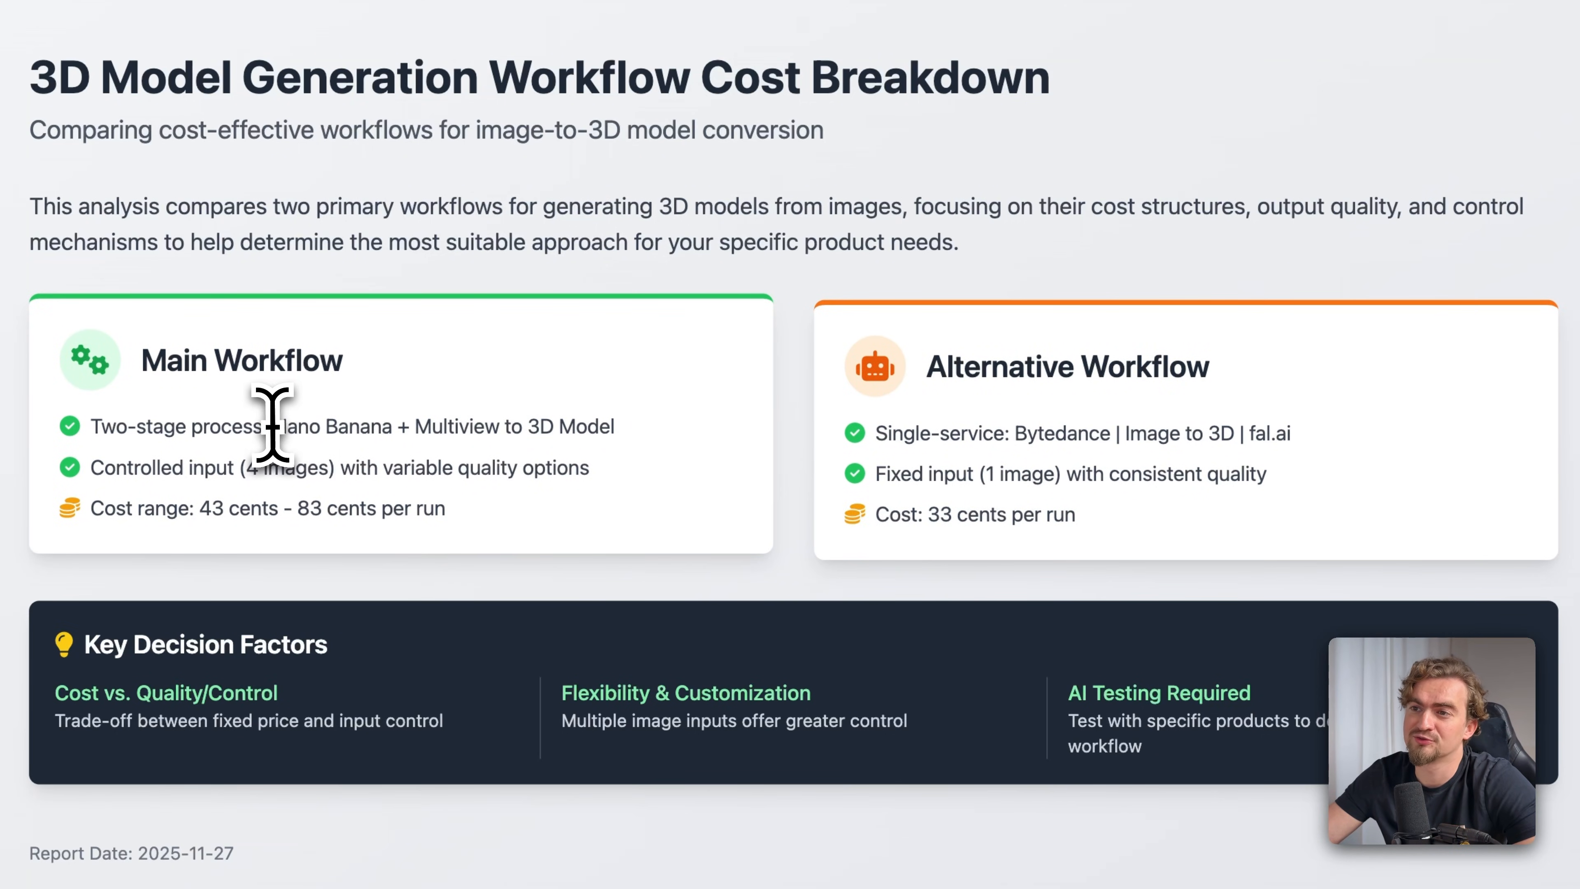
Compare the processes and costs per run of the main and alternative workflows in the 3D model cost breakdown
drag(275, 427, 615, 427)
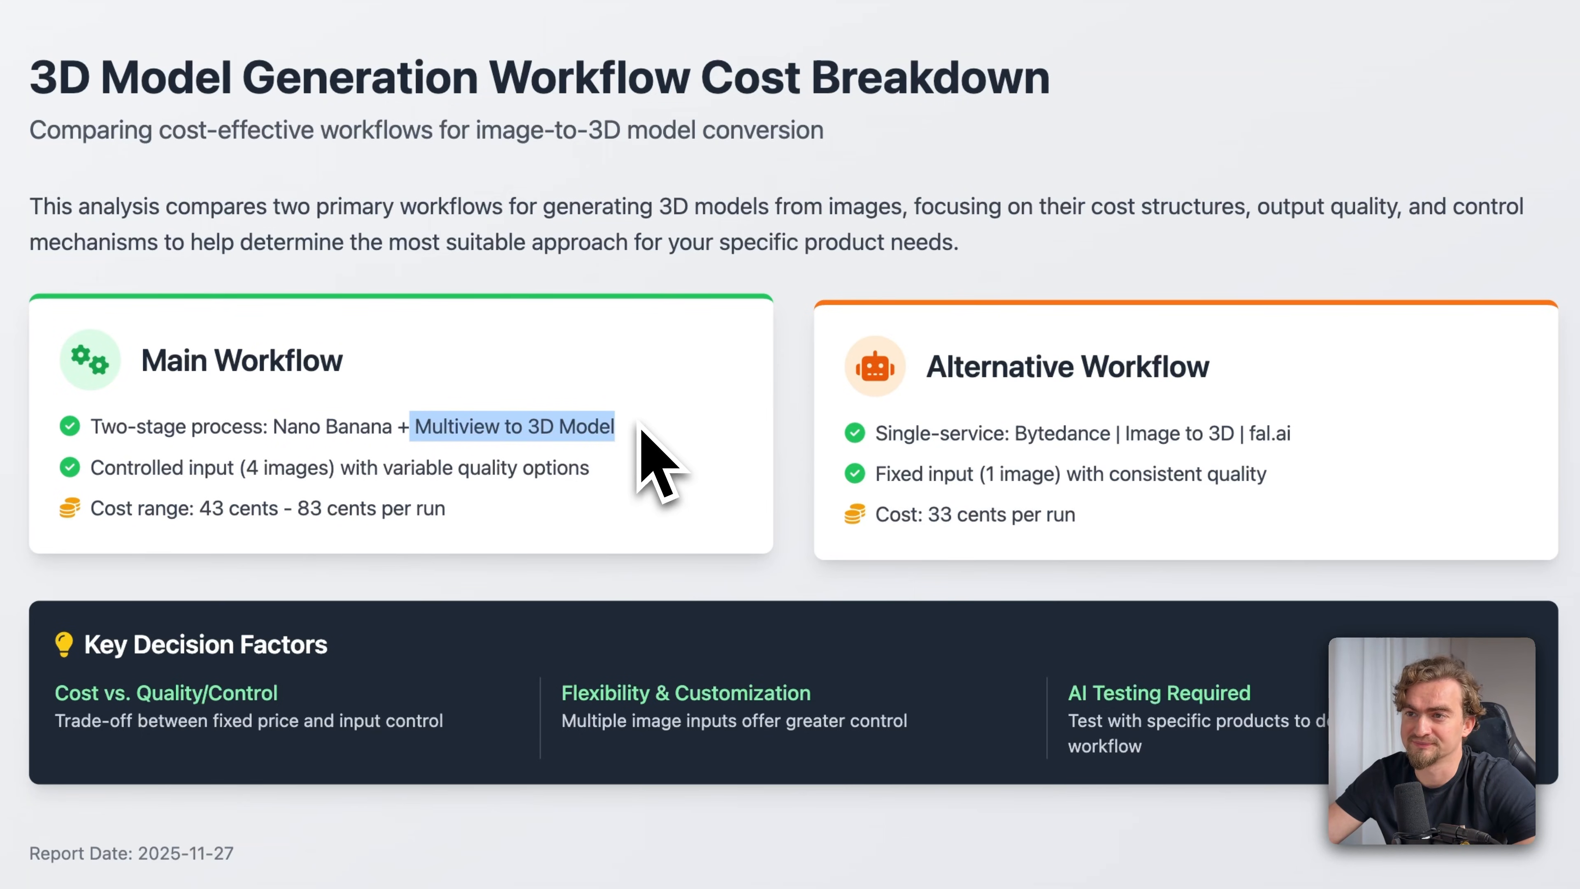
drag(200, 508, 455, 526)
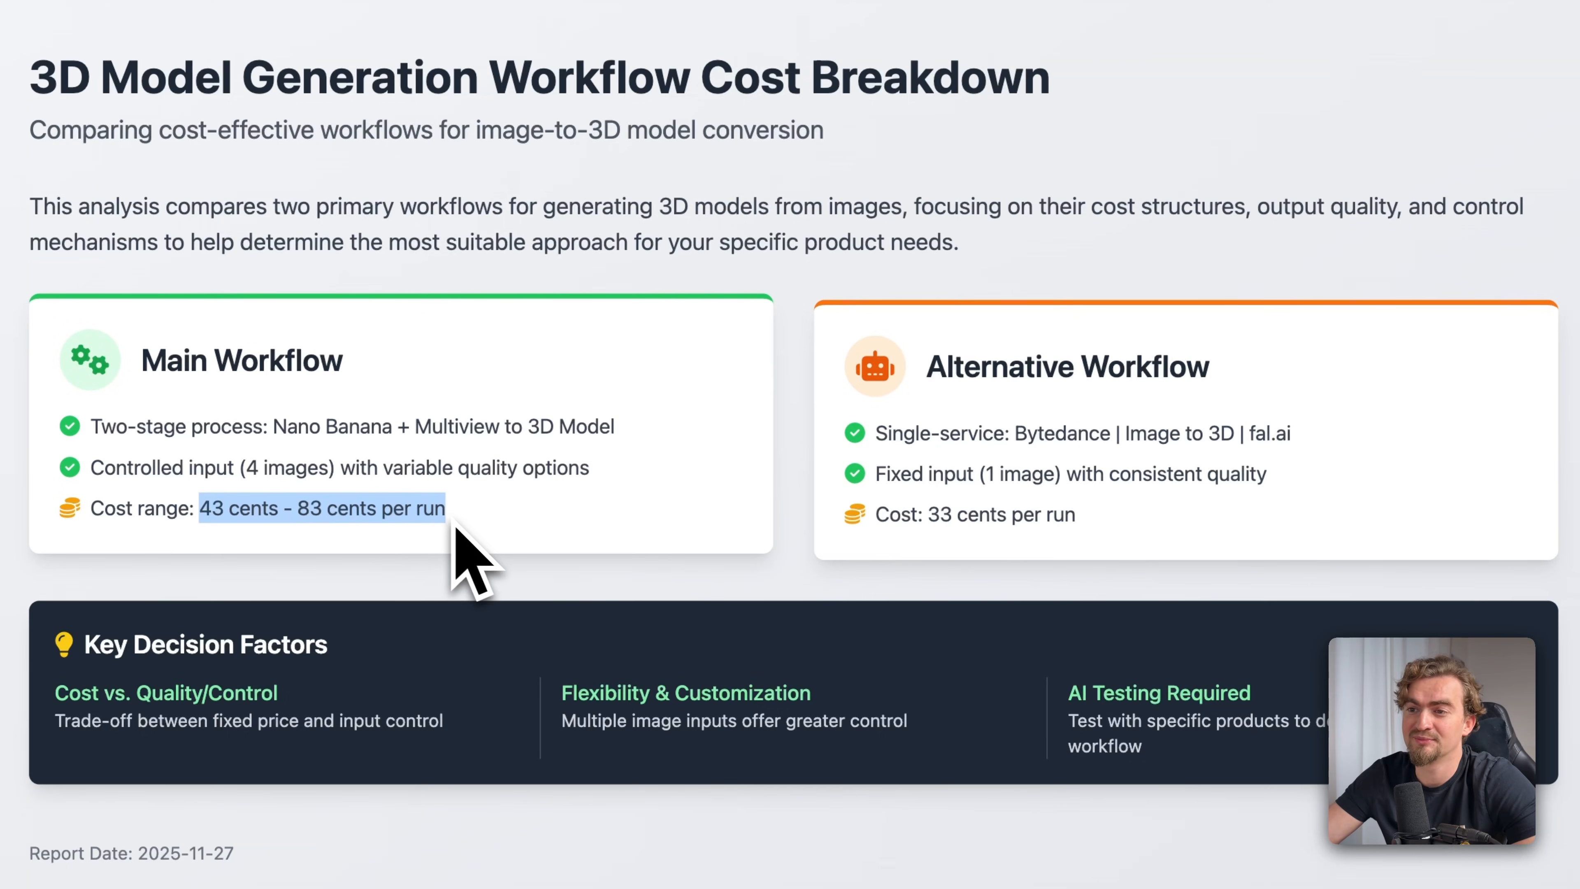
click(483, 524)
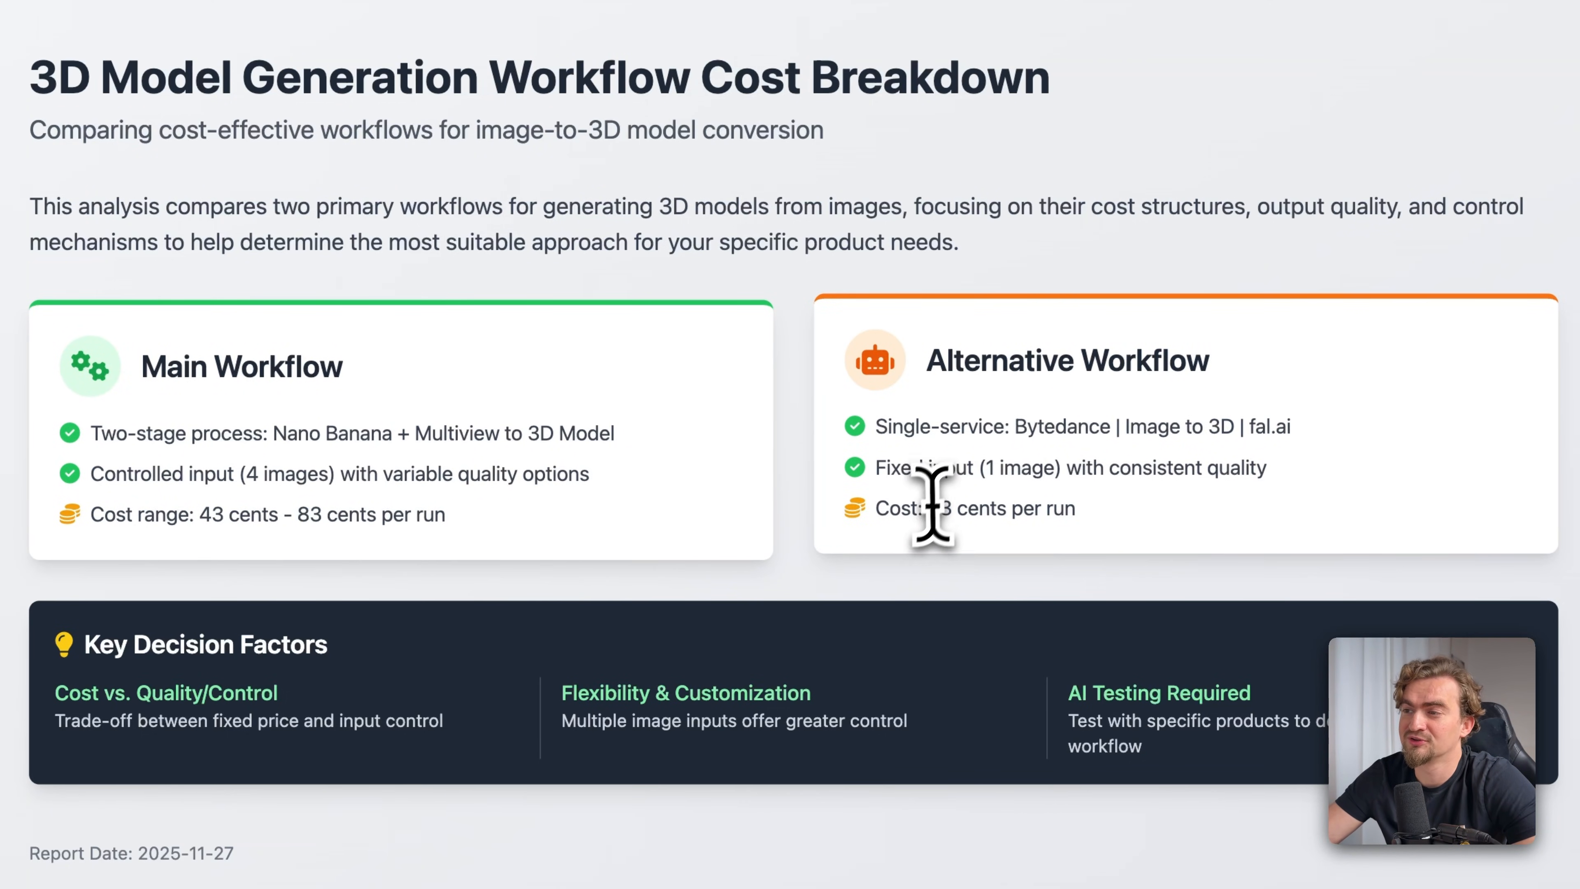
drag(925, 511, 1096, 524)
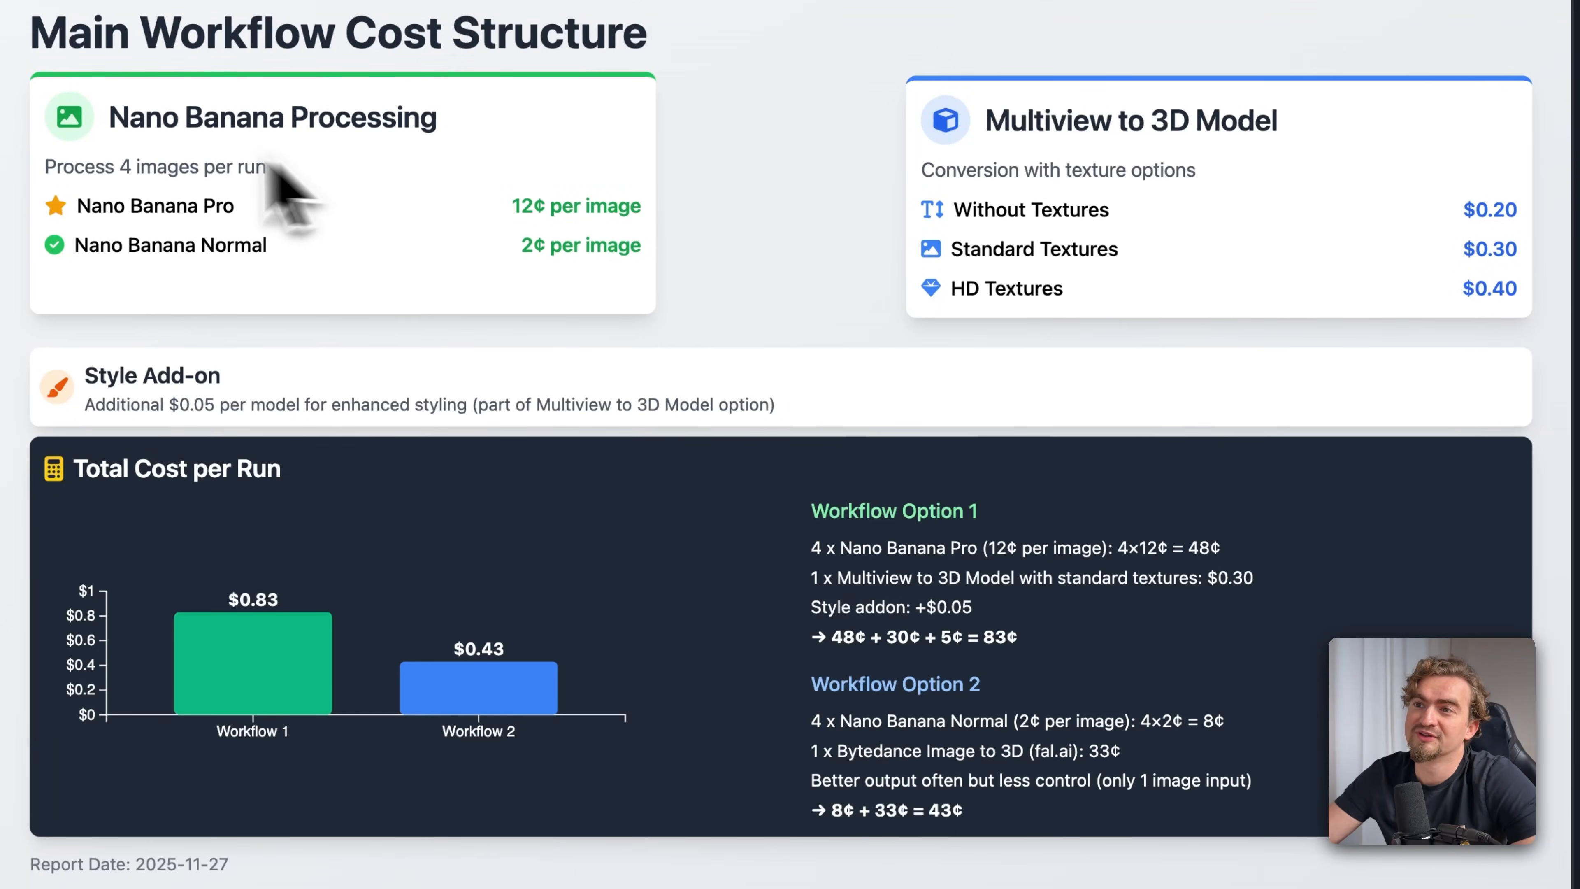
Examine the Nano Banana image prices, Multiview to 3D Model texture prices and style add-on price in the main workflow cost structure
drag(512, 204, 649, 218)
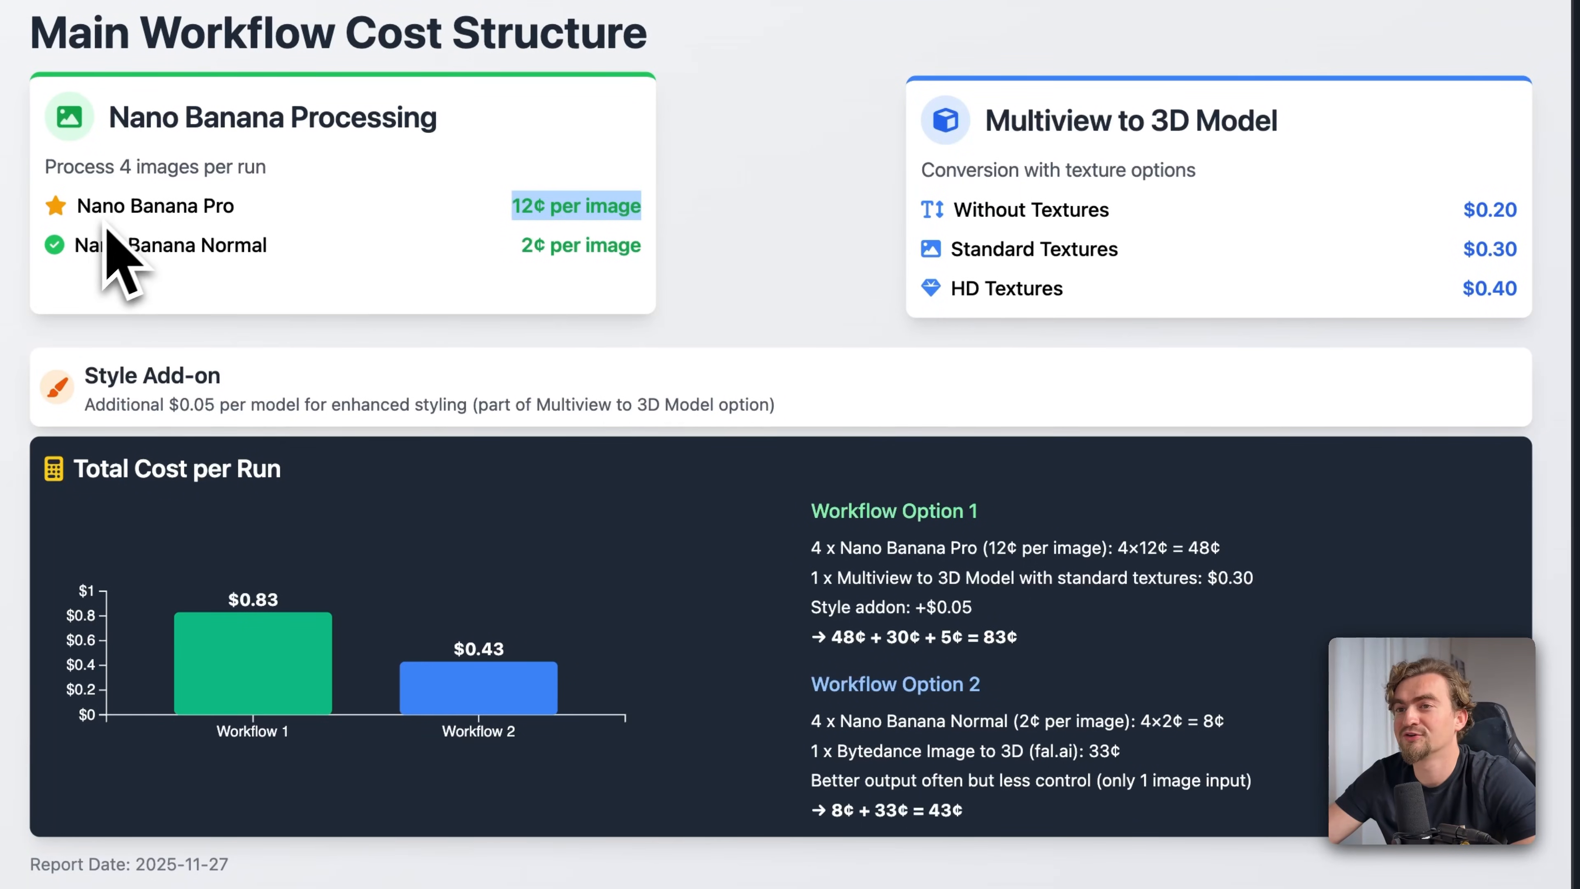
drag(73, 245, 240, 246)
drag(522, 244, 641, 245)
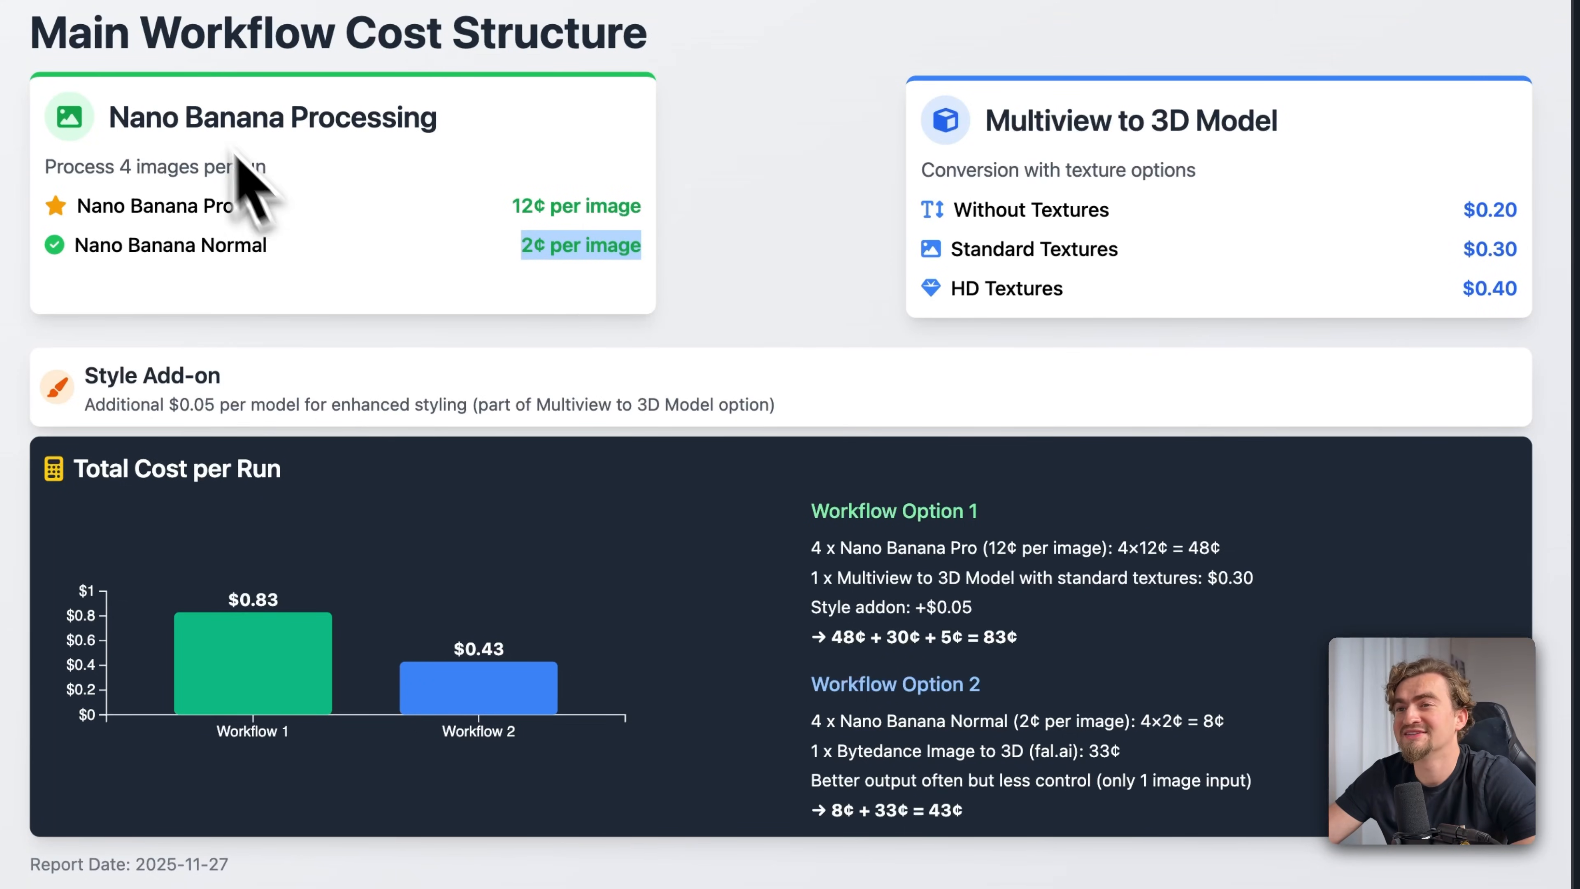
drag(277, 248, 72, 254)
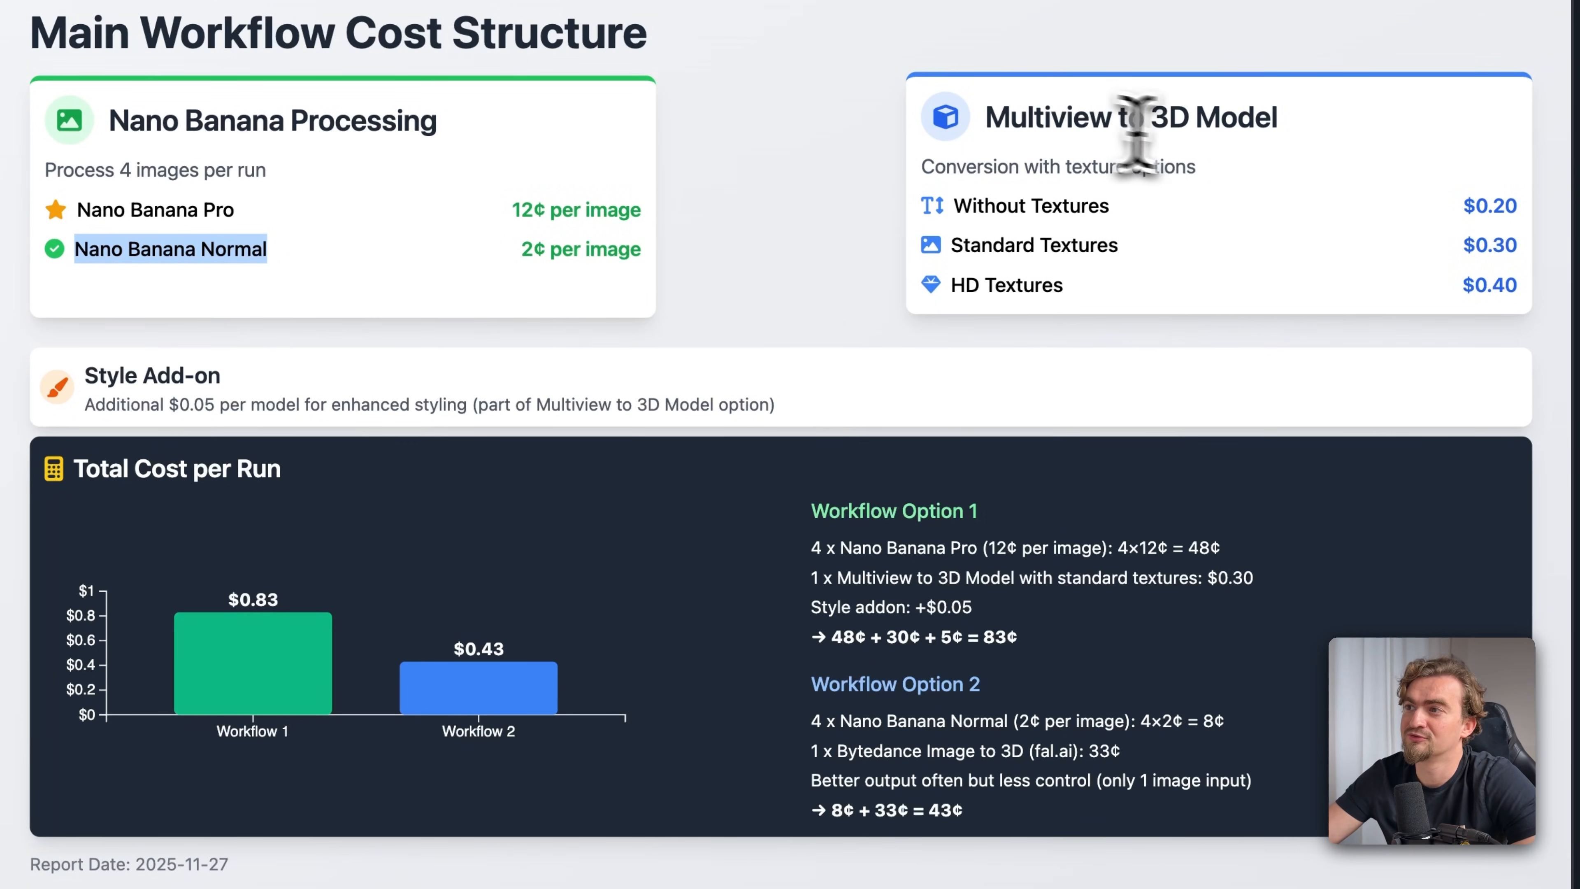
triple_click(1231, 244)
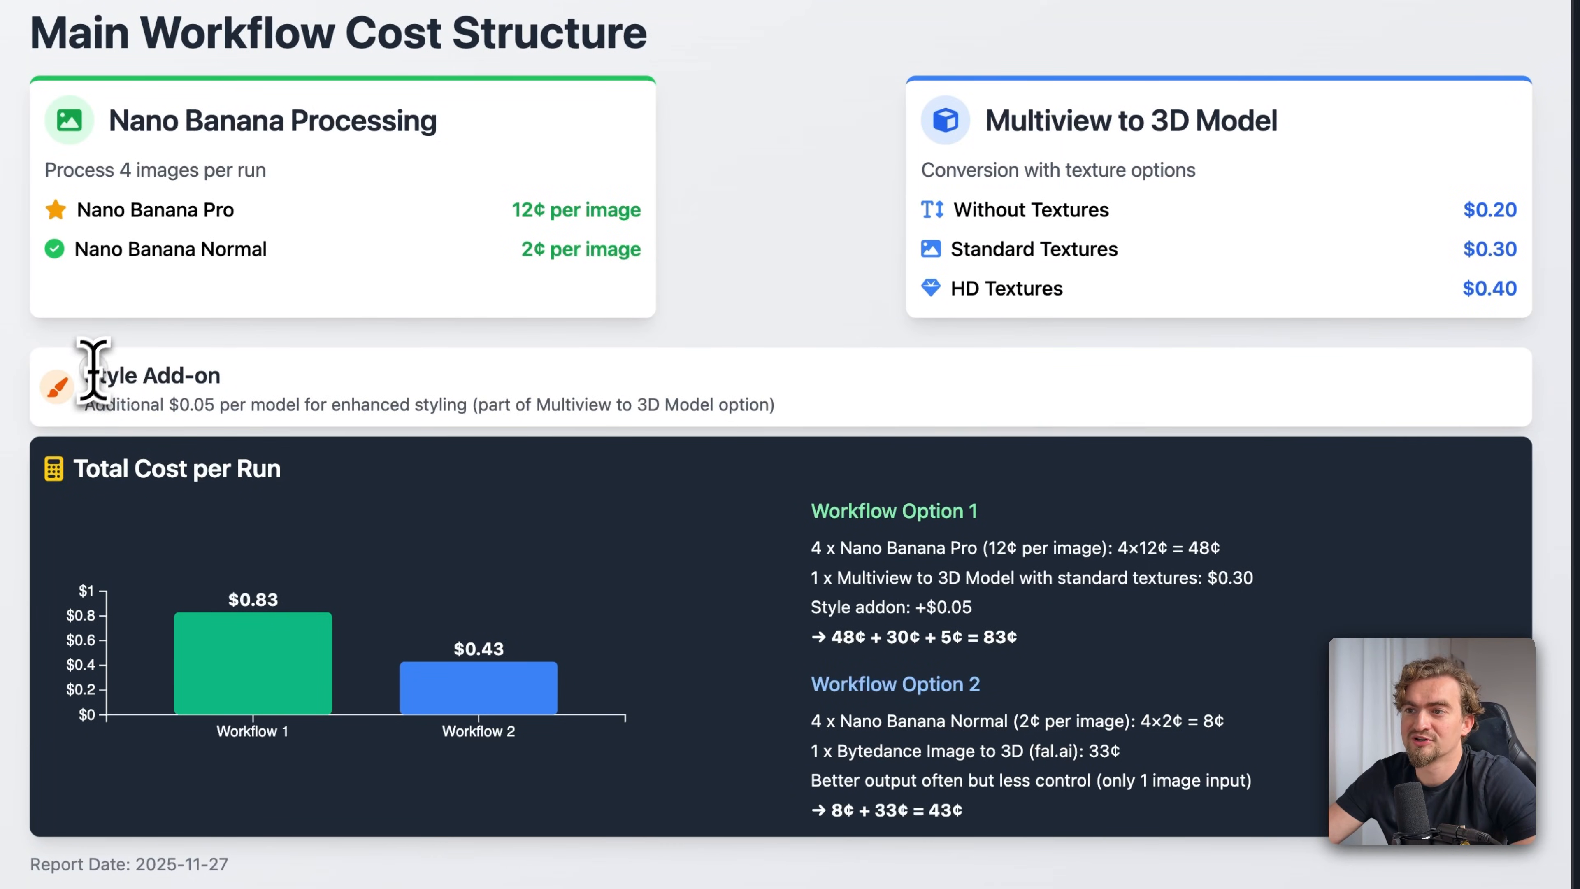
drag(106, 405, 439, 407)
click(445, 406)
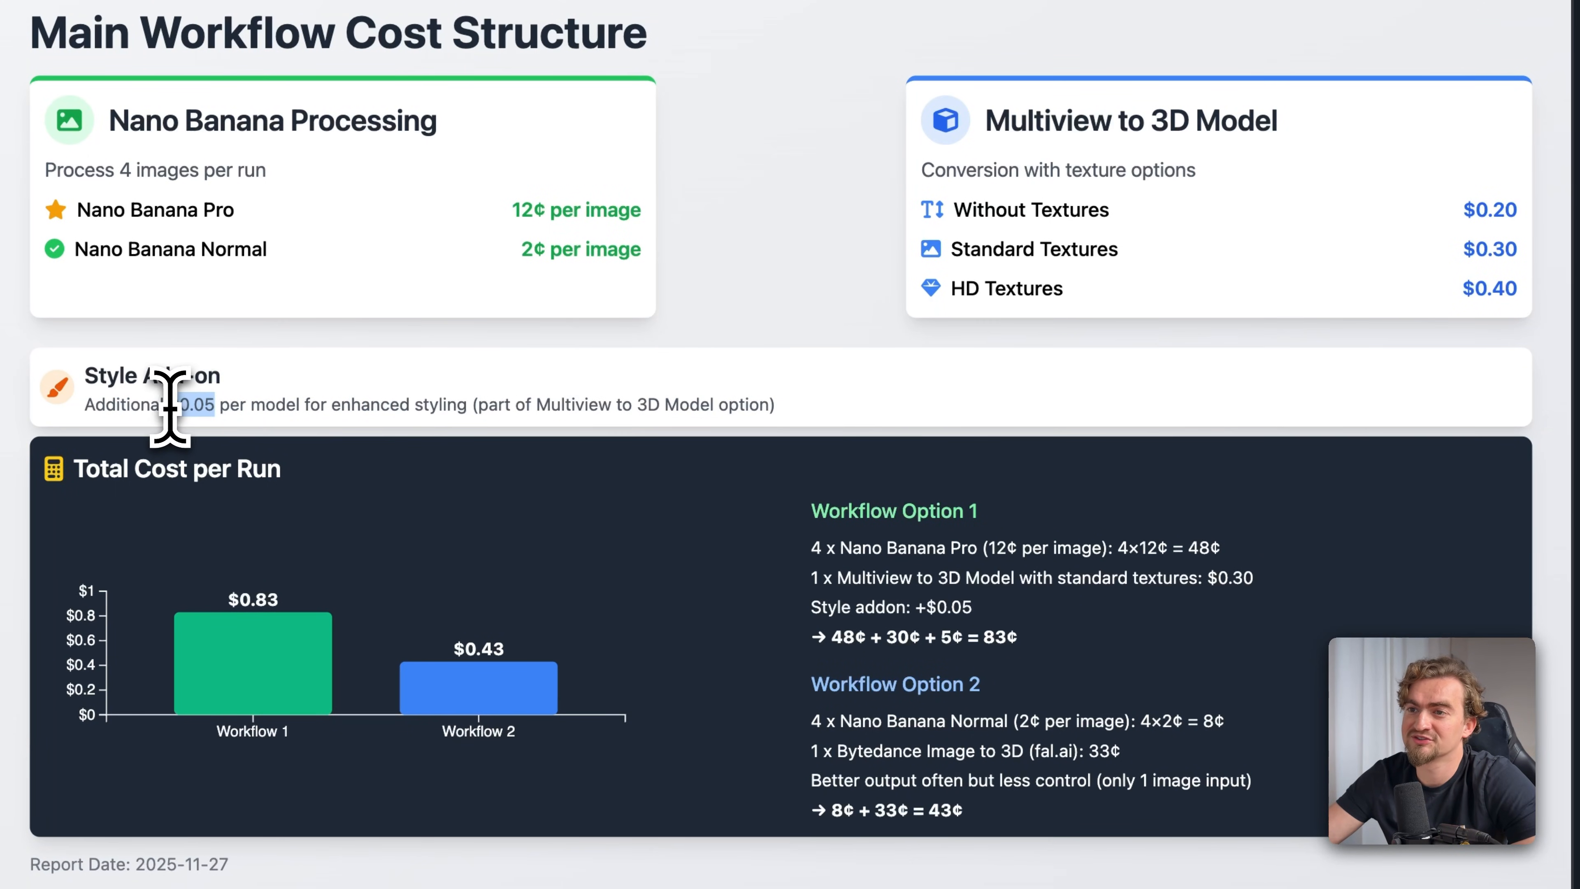
Compare the total costs per run of both workflow options, and open the Create Front View node in the n8n workflow
drag(811, 510, 930, 551)
double_click(994, 636)
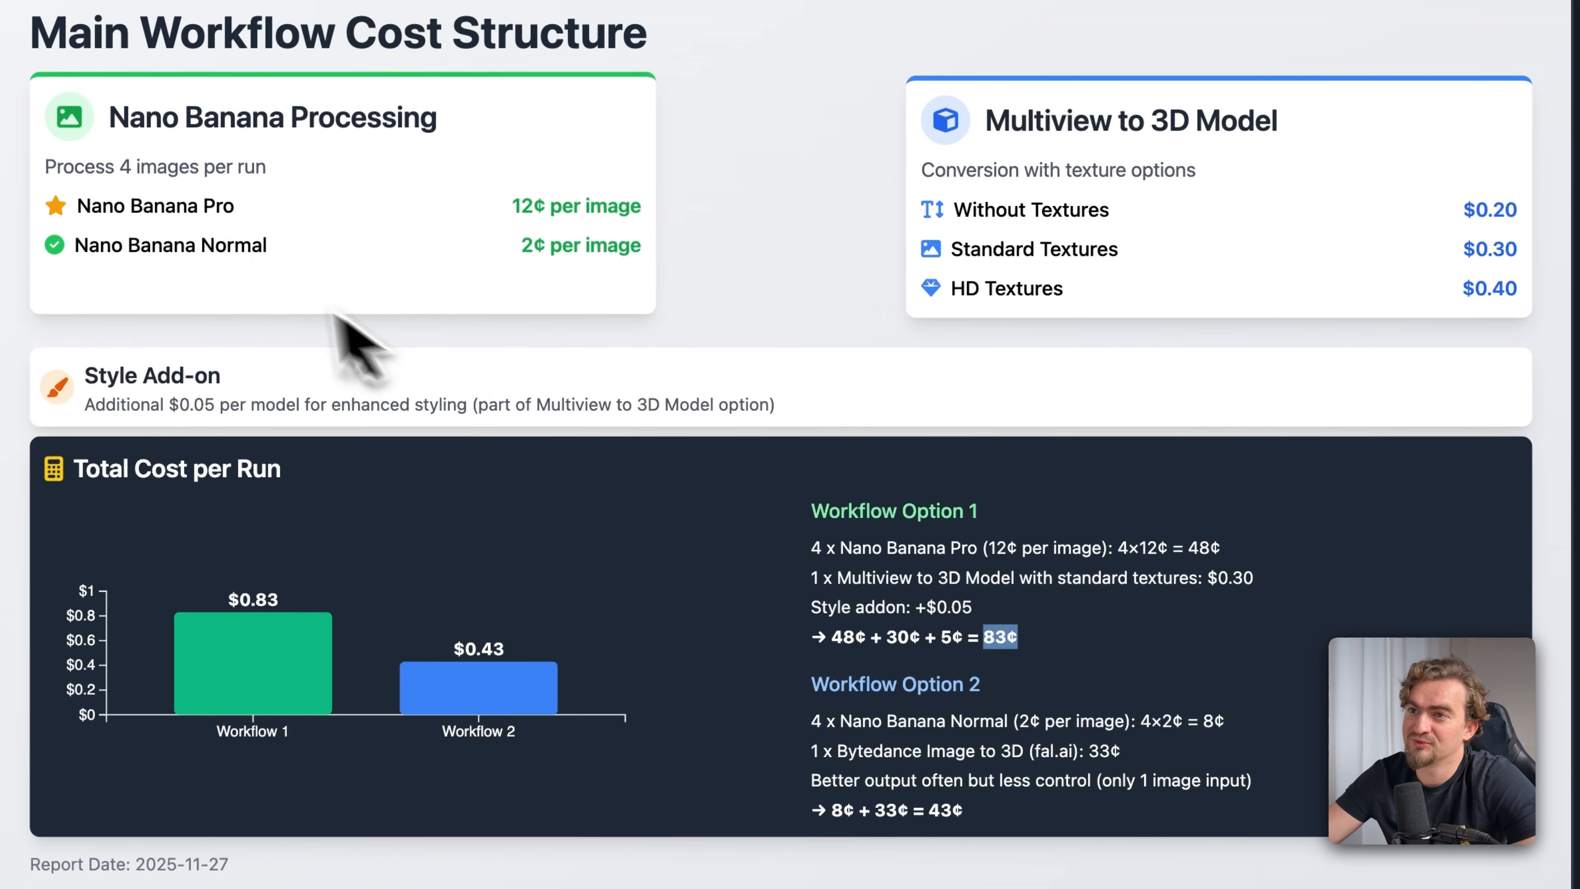
double_click(945, 809)
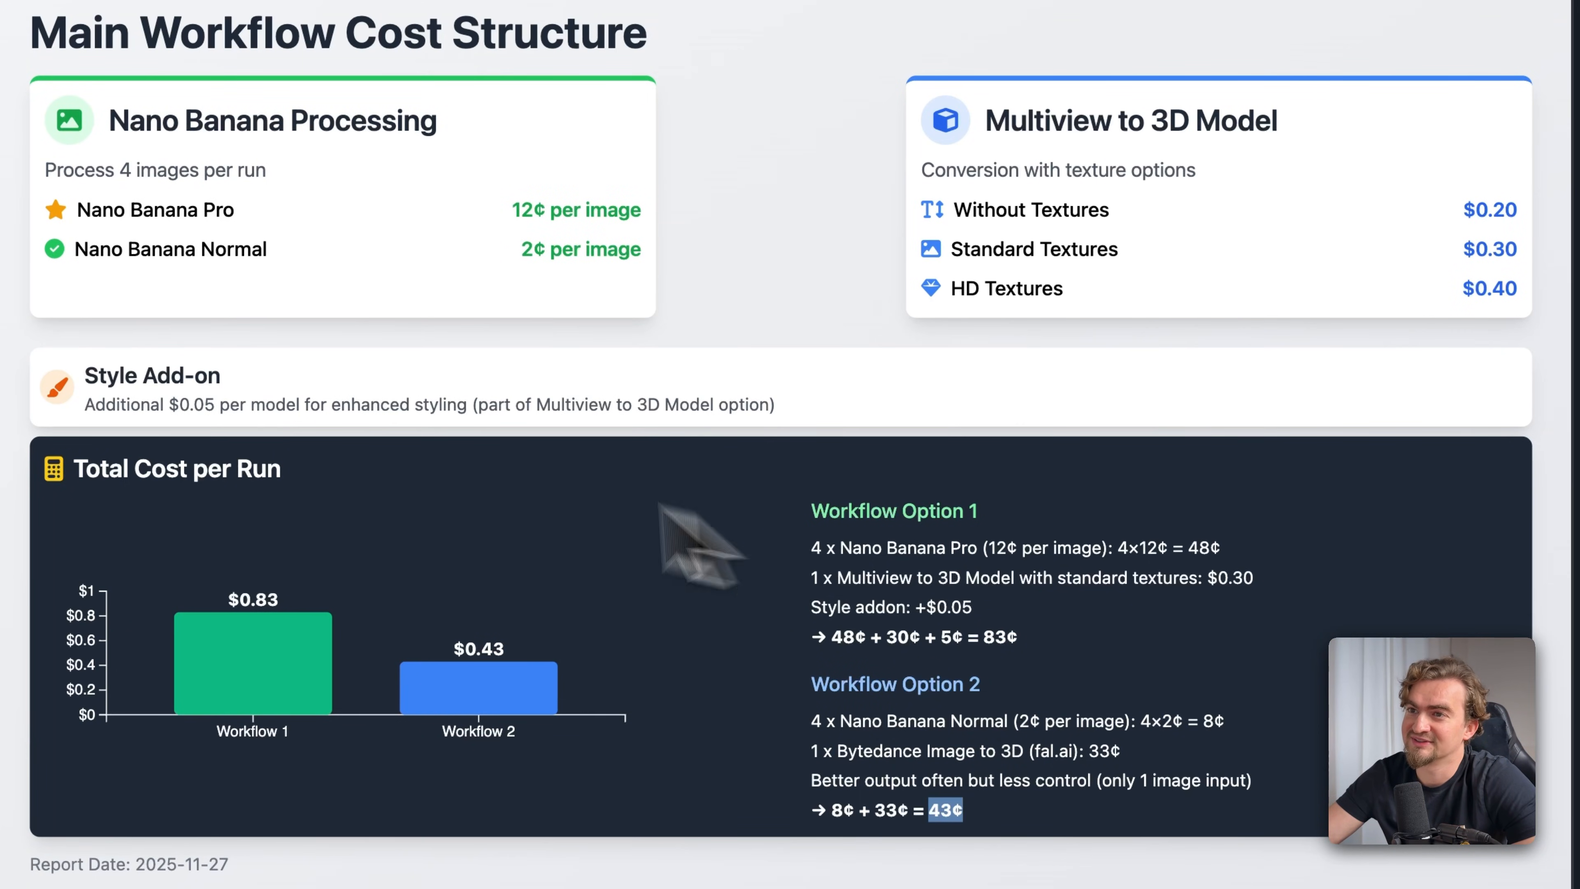
drag(73, 244, 306, 260)
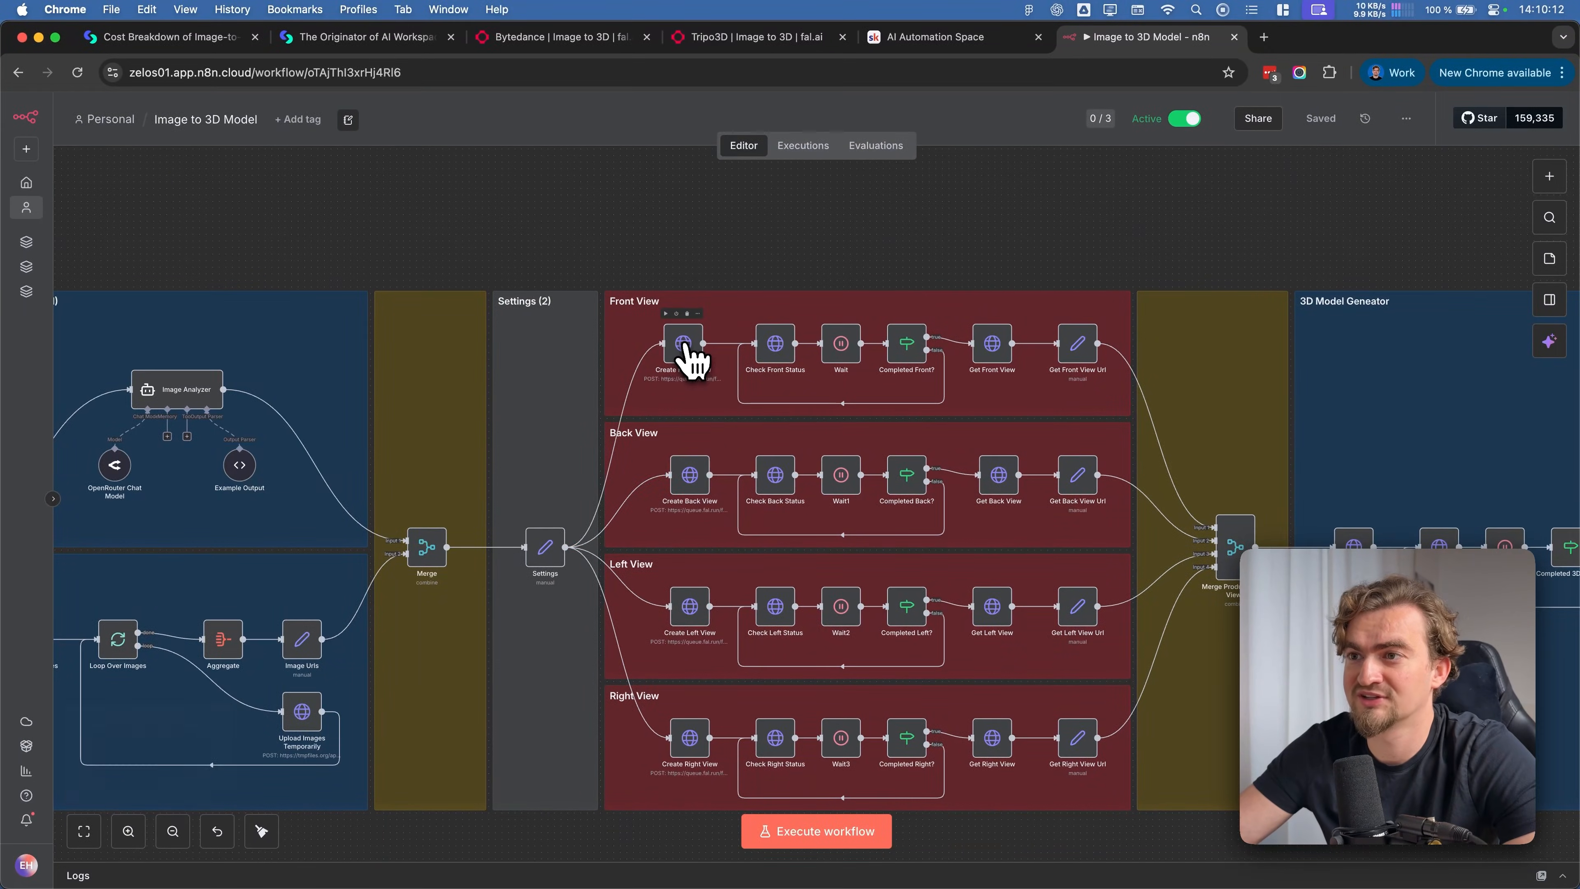
double_click(687, 341)
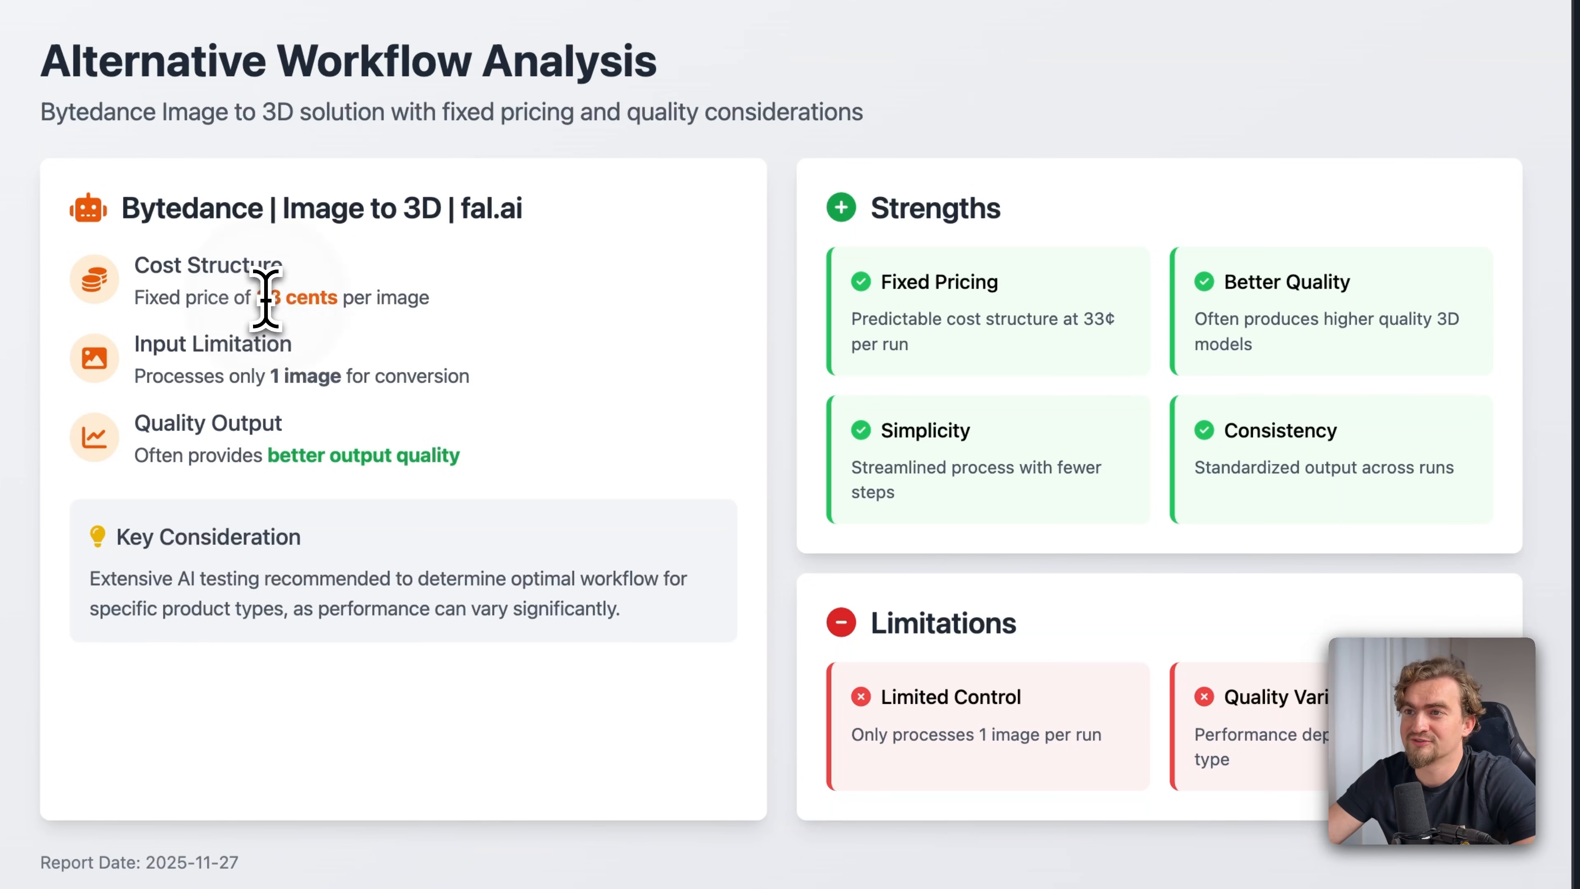
Examine the cost structure, input limitation, output quality and key consideration for Bytedance Image to 3D in the Alternative Workflow Analysis
drag(266, 297, 348, 297)
click(394, 293)
double_click(394, 293)
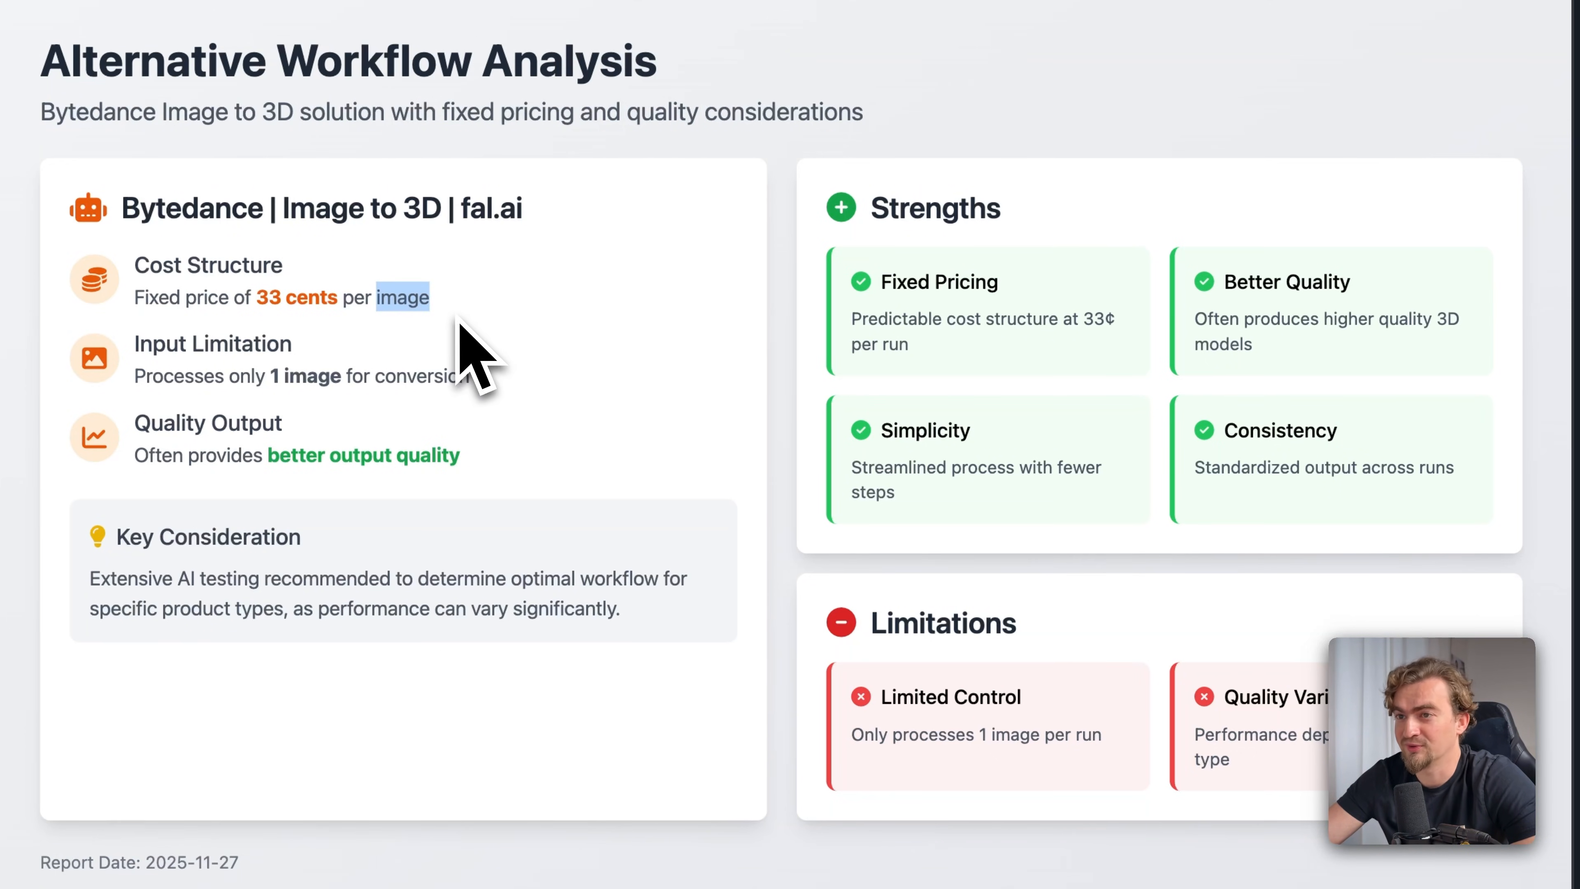
drag(184, 375, 518, 376)
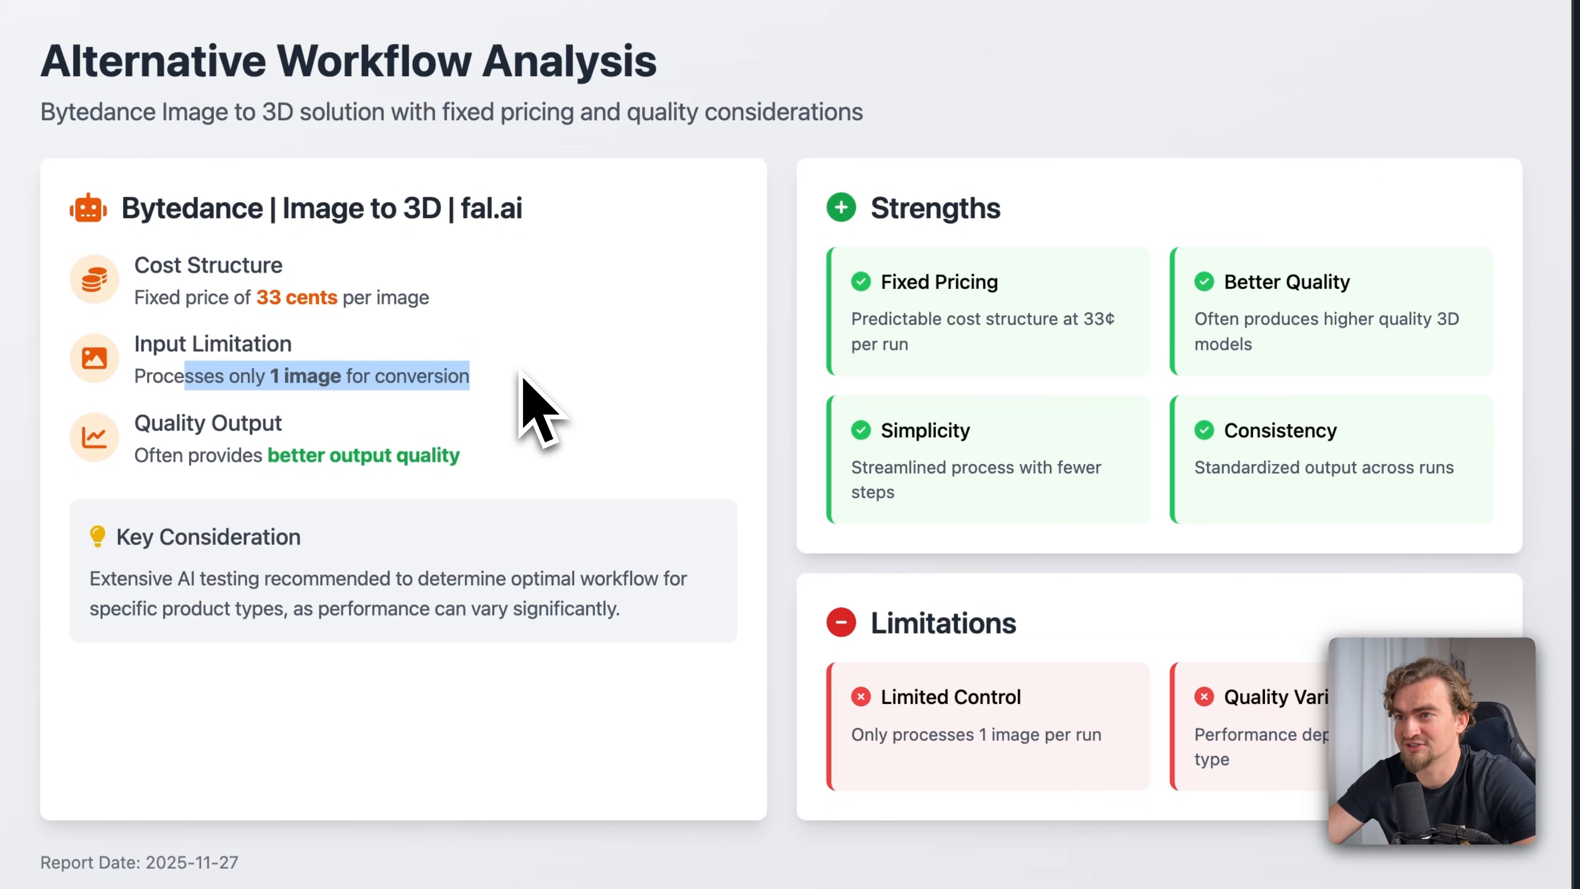
drag(137, 423, 441, 458)
click(465, 468)
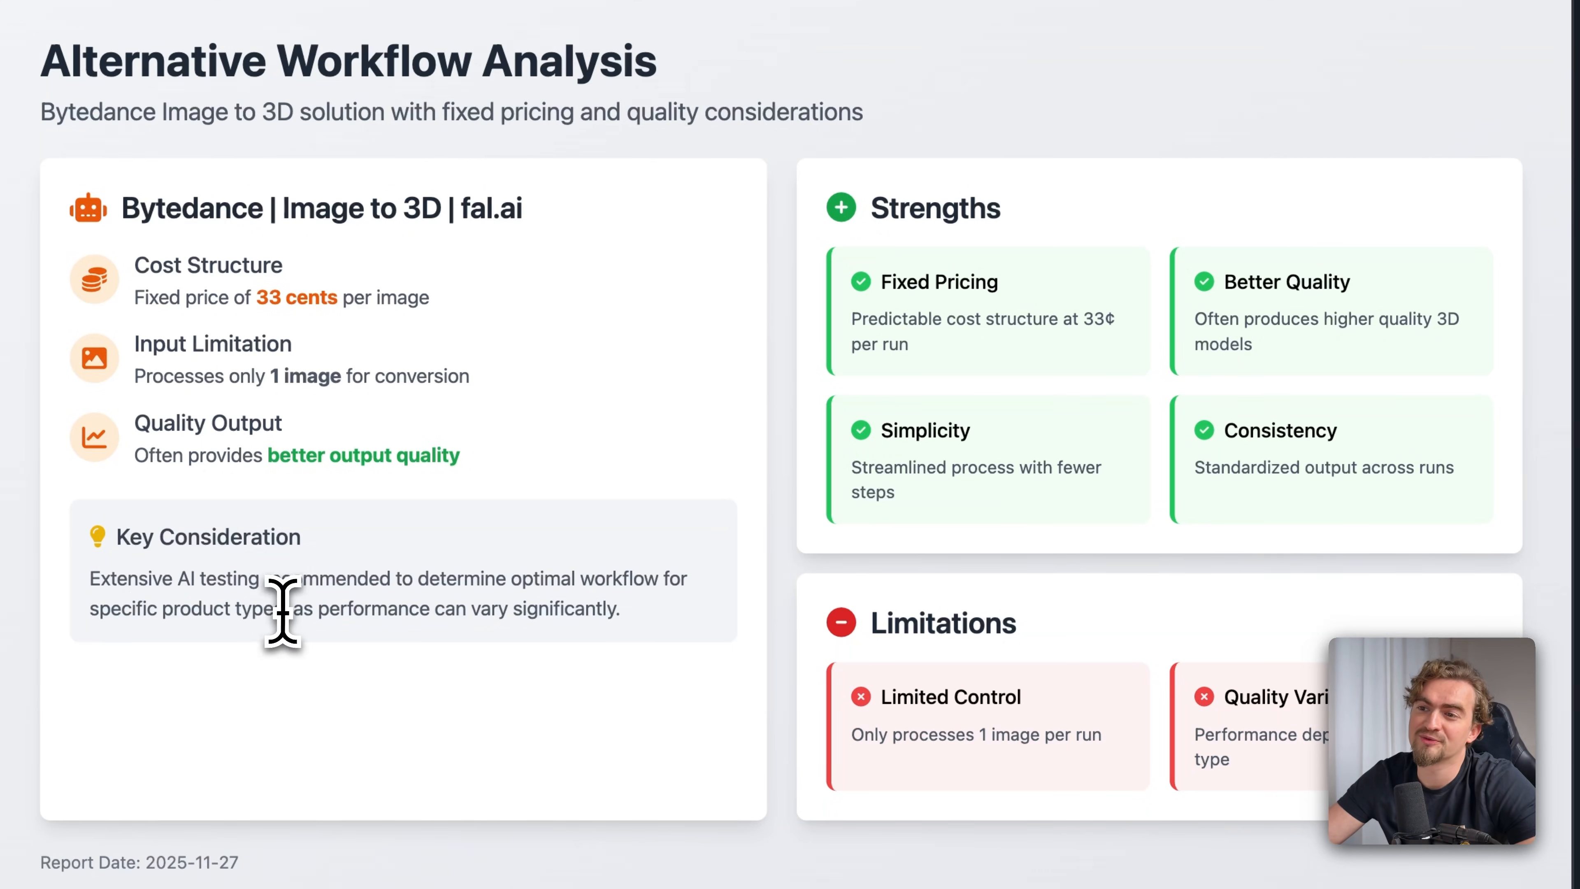
drag(282, 611, 96, 603)
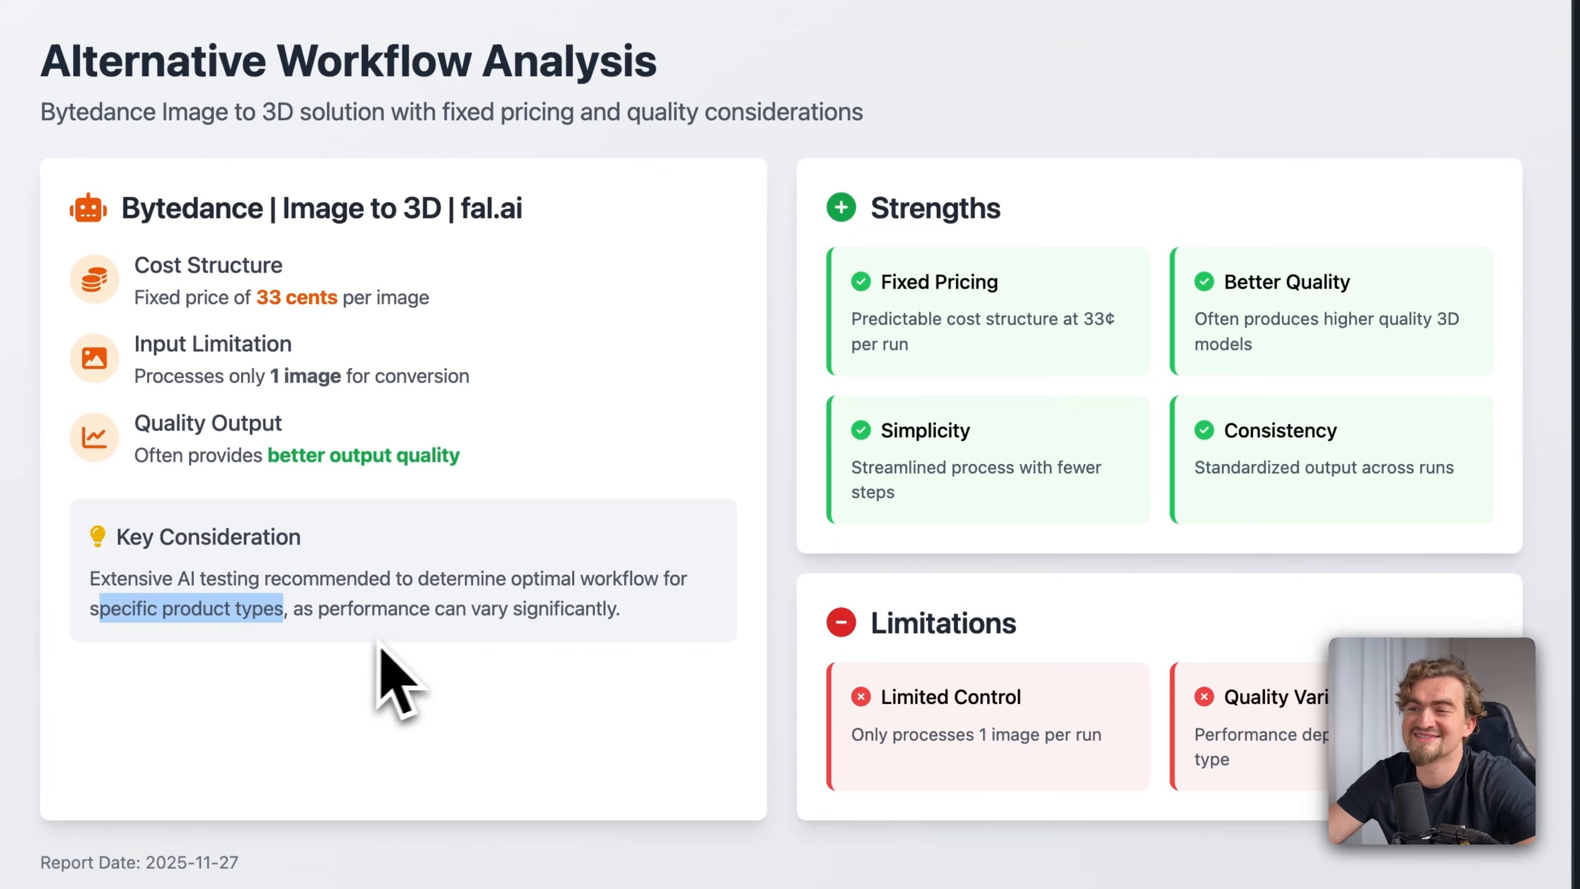